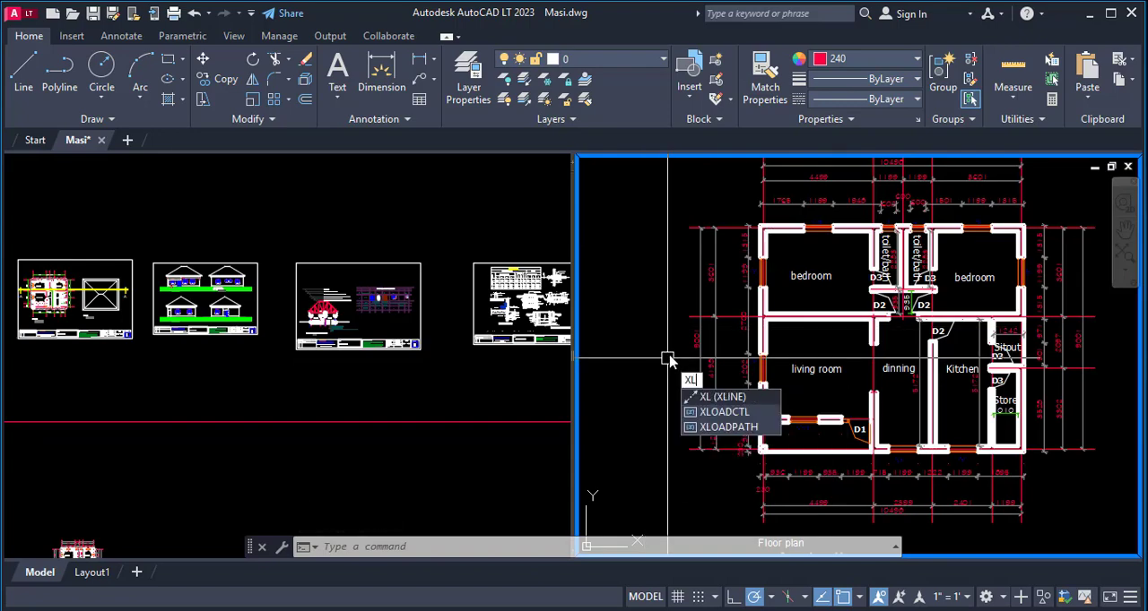
- Draw a horizontal construction line along the outer edge of the floor plan's front porch, below the small corner column
{"action": "key", "text": "Return"}
{"action": "scroll", "coordinate": [769, 458], "scroll_direction": "up", "scroll_amount": 6}
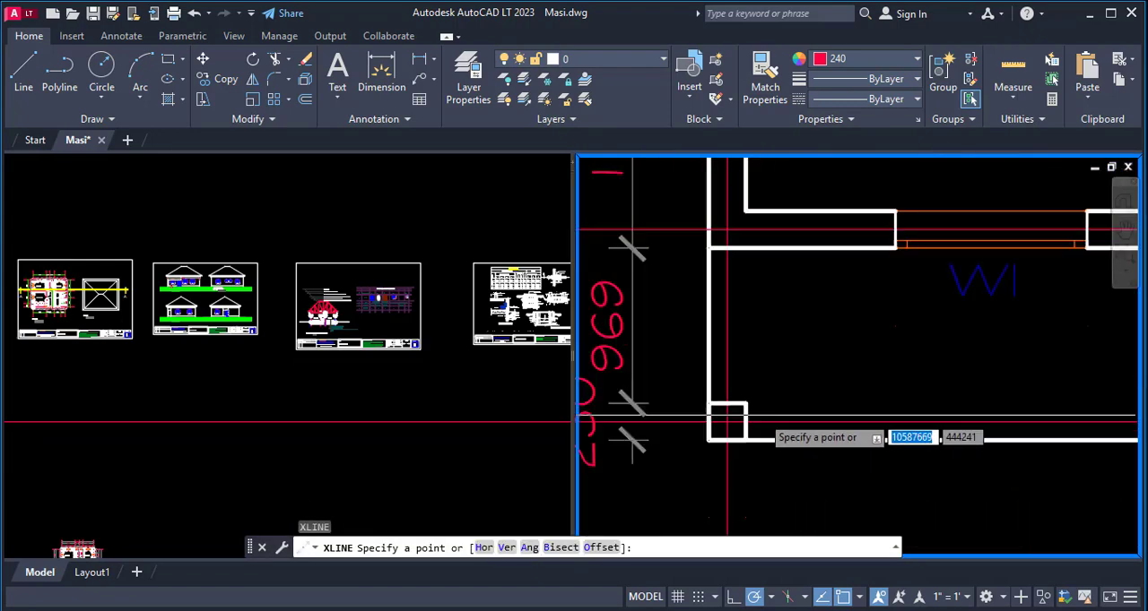
{"action": "left_click", "coordinate": [822, 457]}
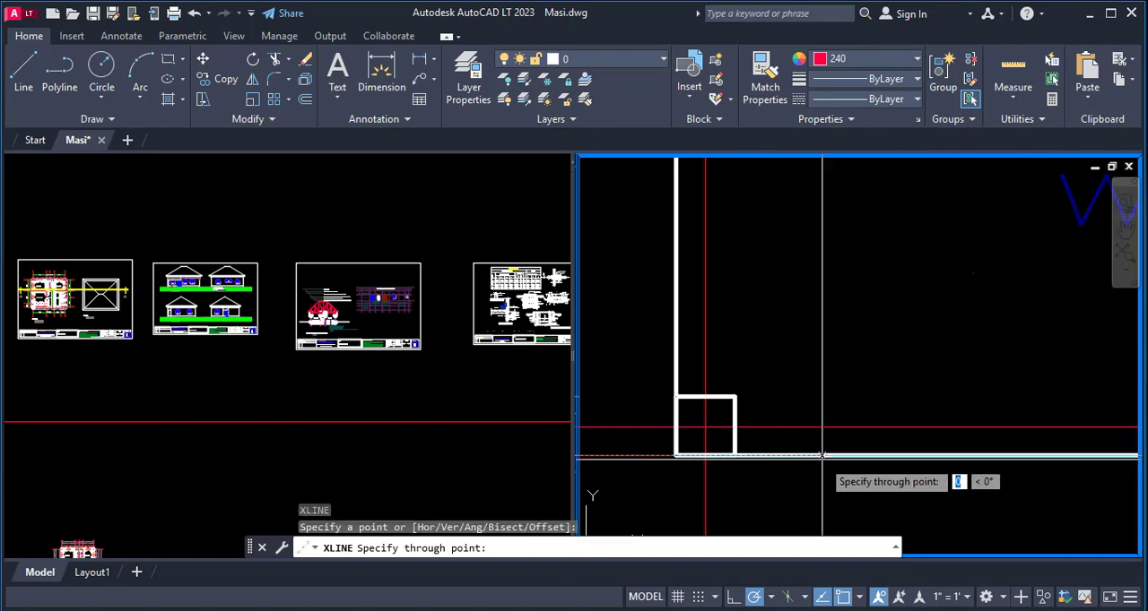
{"action": "left_click", "coordinate": [765, 457]}
{"action": "key", "text": "Escape"}
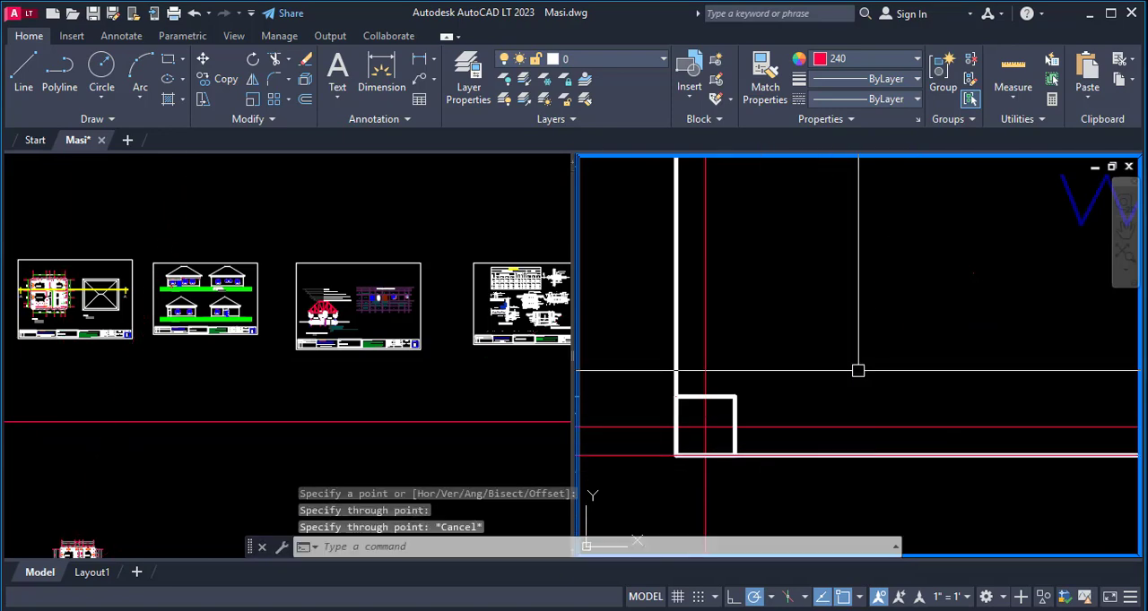
- Draw a horizontal construction line along the upper edge of the small column at the porch's outer corner
{"action": "scroll", "coordinate": [871, 433], "scroll_direction": "down", "scroll_amount": 3}
{"action": "key", "text": "Return"}
{"action": "scroll", "coordinate": [871, 433], "scroll_direction": "up", "scroll_amount": 5}
{"action": "left_click", "coordinate": [882, 421]}
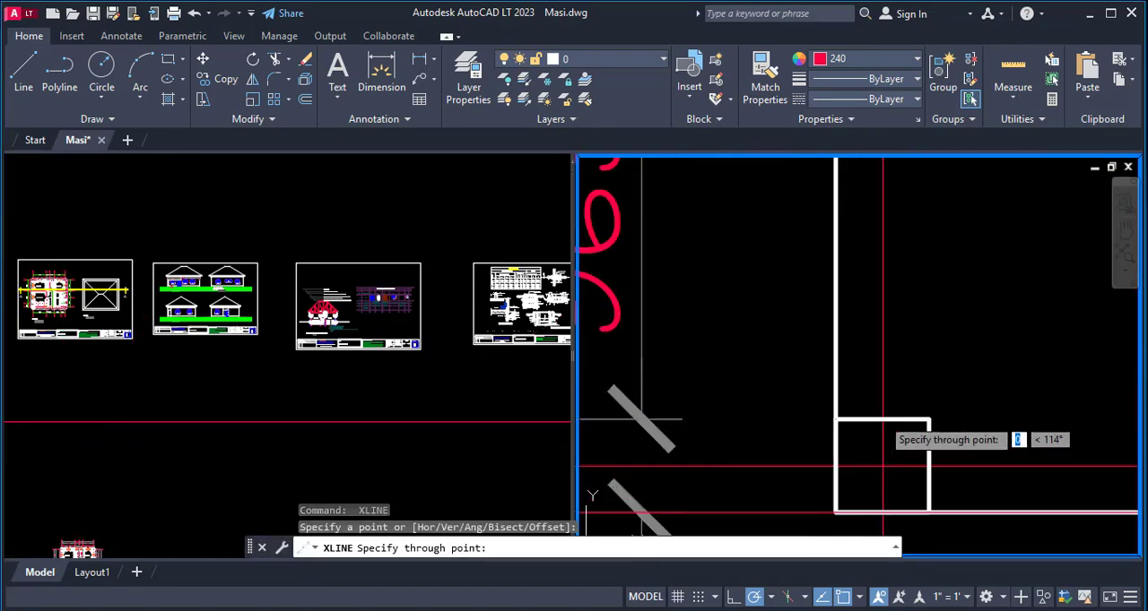
{"action": "left_click", "coordinate": [760, 419]}
{"action": "scroll", "coordinate": [896, 412], "scroll_direction": "down", "scroll_amount": 4}
{"action": "key", "text": "Escape"}
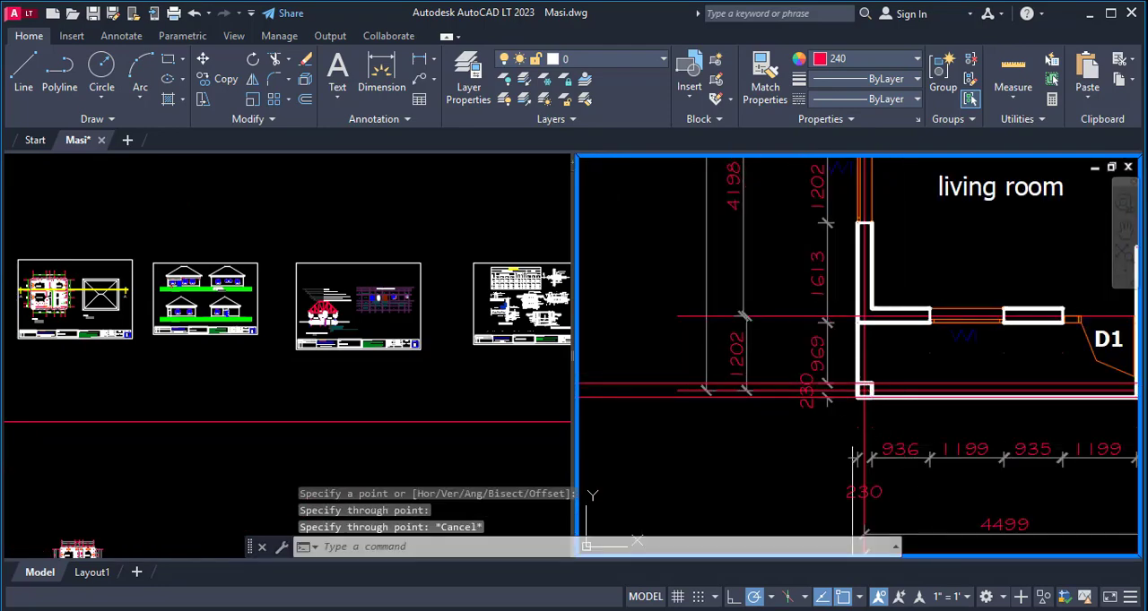
- Draw a horizontal construction line along the outer face of the living room's front wall
{"action": "key", "text": "Return"}
{"action": "scroll", "coordinate": [886, 292], "scroll_direction": "up", "scroll_amount": 5}
{"action": "left_click", "coordinate": [919, 431]}
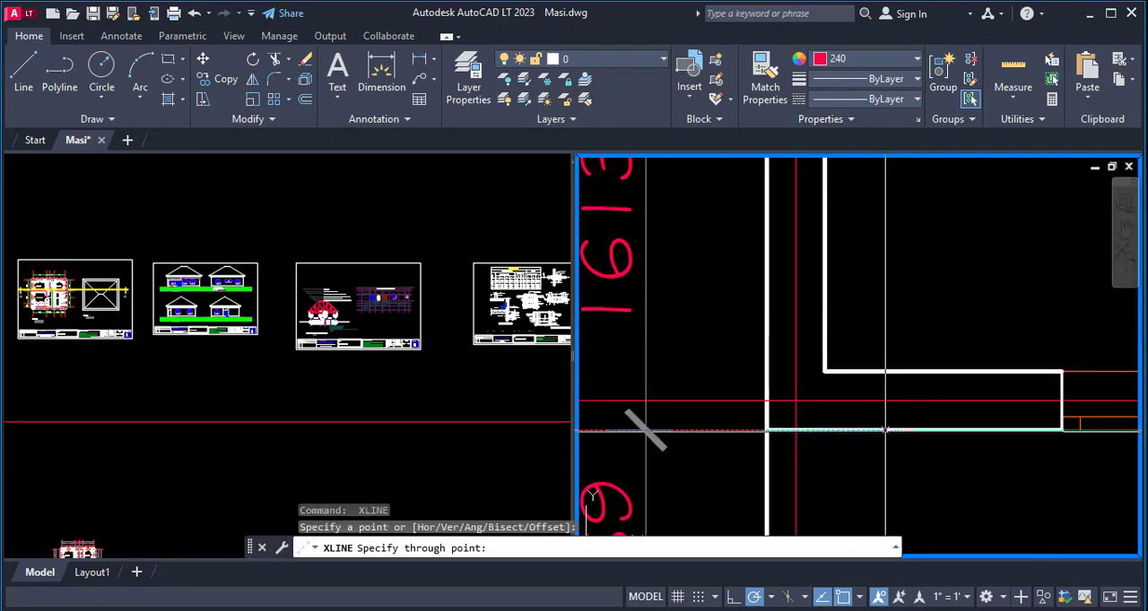
{"action": "left_click", "coordinate": [814, 432]}
{"action": "scroll", "coordinate": [897, 394], "scroll_direction": "down", "scroll_amount": 3}
{"action": "key", "text": "Escape"}
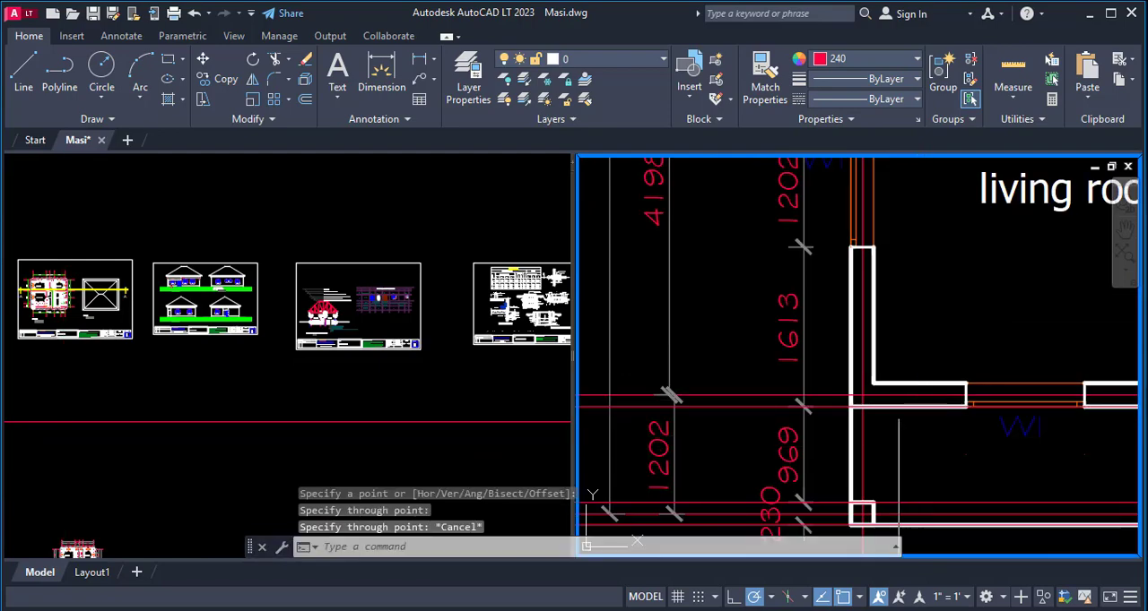
- Examine the new construction lines around the porch corner and the living room's front wall
{"action": "scroll", "coordinate": [888, 403], "scroll_direction": "up", "scroll_amount": 4}
{"action": "scroll", "coordinate": [904, 413], "scroll_direction": "down", "scroll_amount": 3}
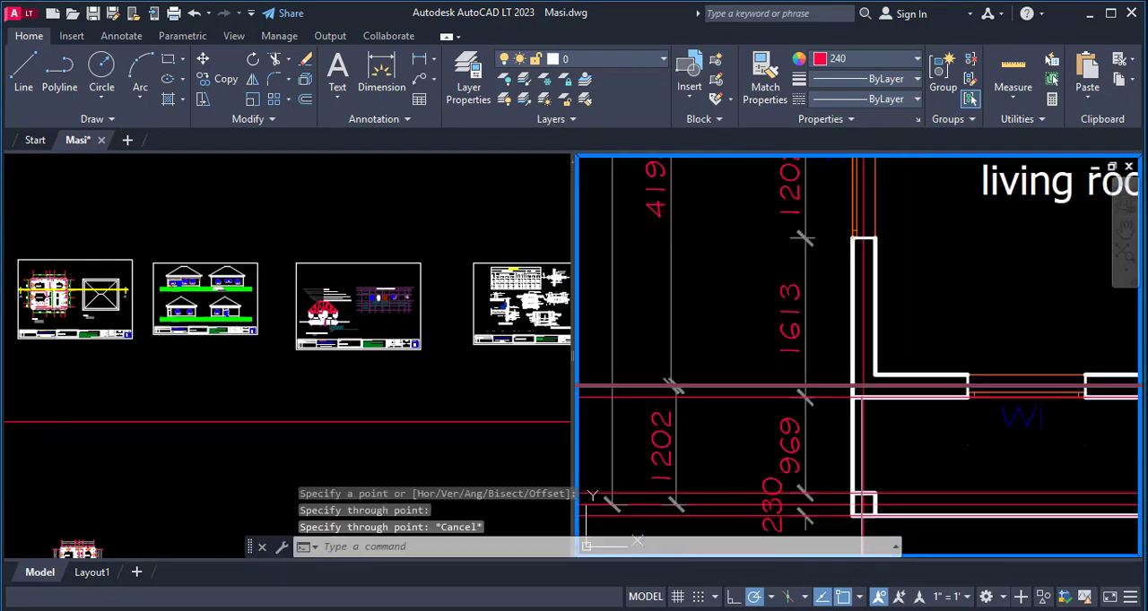
{"action": "scroll", "coordinate": [896, 394], "scroll_direction": "up", "scroll_amount": 3}
{"action": "scroll", "coordinate": [861, 328], "scroll_direction": "up", "scroll_amount": 2}
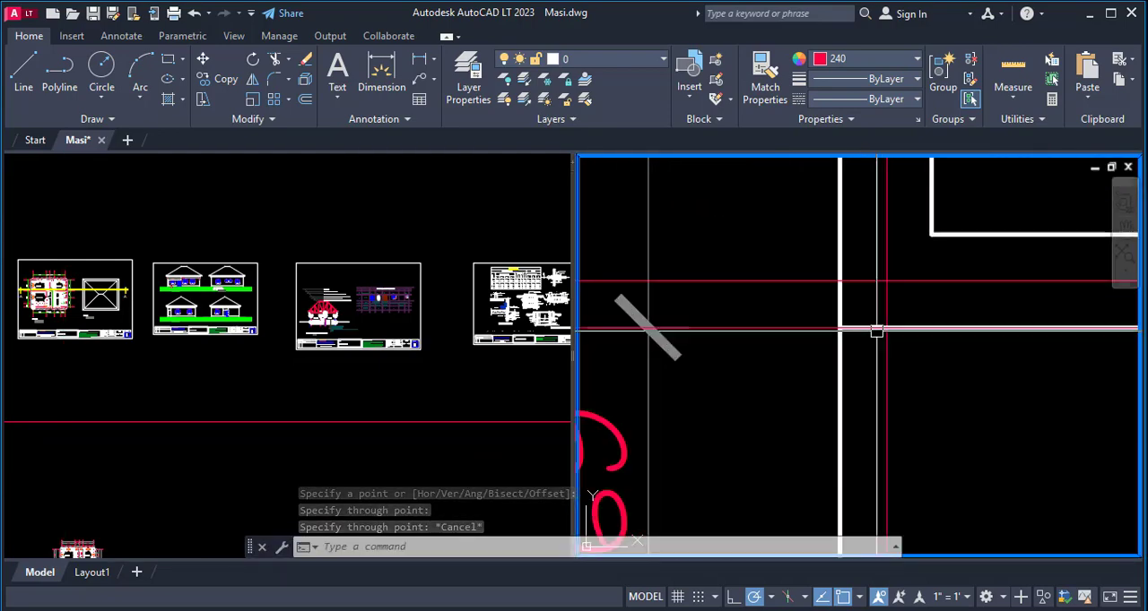
{"action": "scroll", "coordinate": [837, 327], "scroll_direction": "down", "scroll_amount": 3}
{"action": "scroll", "coordinate": [837, 327], "scroll_direction": "down", "scroll_amount": 3}
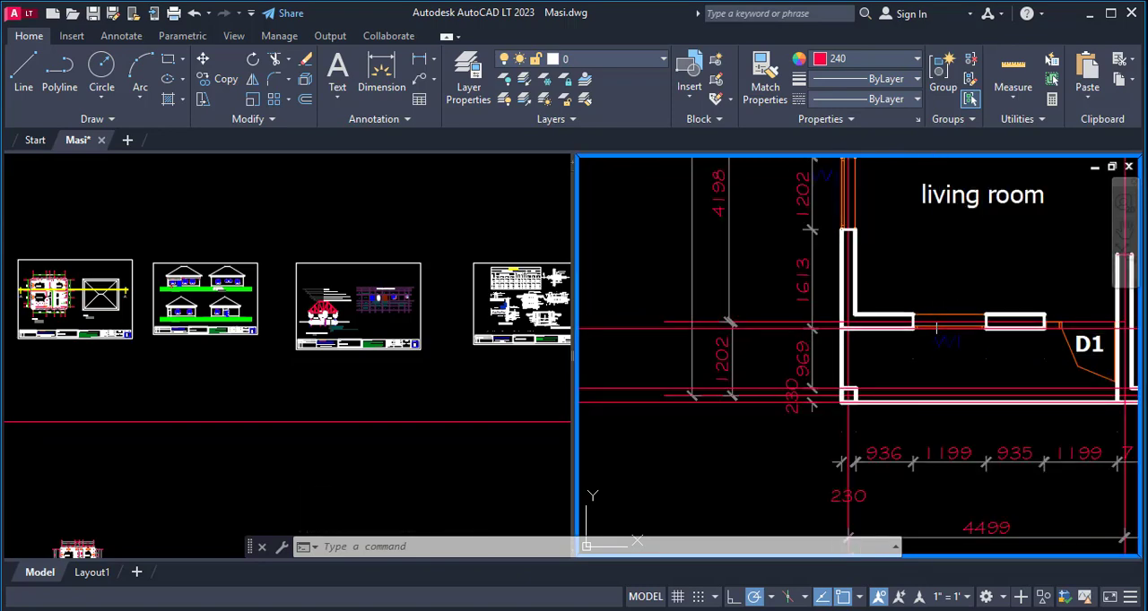
{"action": "scroll", "coordinate": [816, 328], "scroll_direction": "up", "scroll_amount": 3}
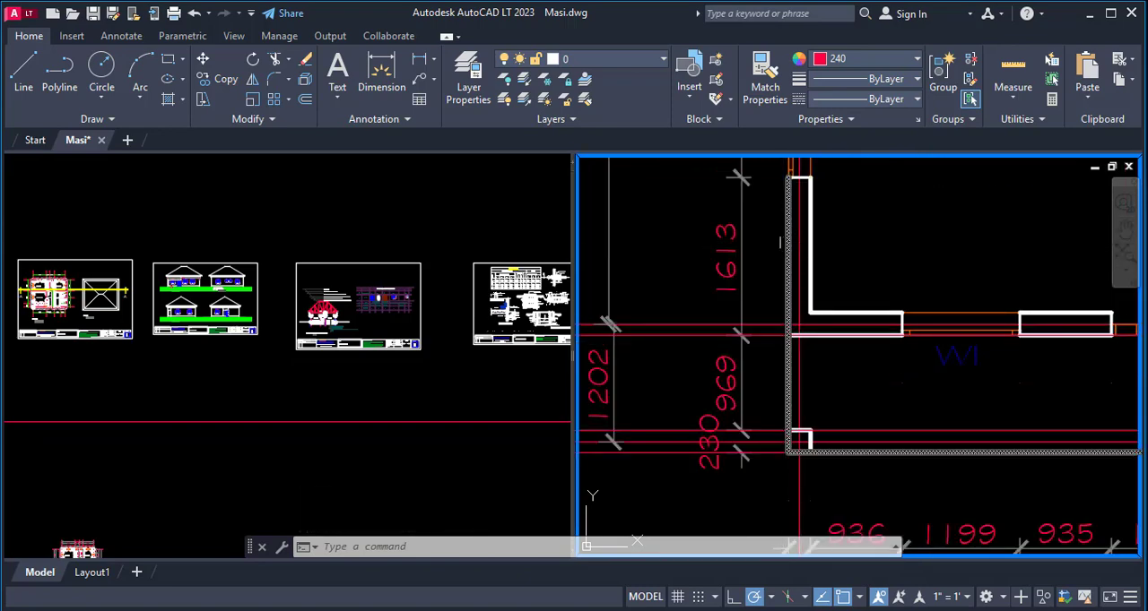
{"action": "scroll", "coordinate": [796, 445], "scroll_direction": "up", "scroll_amount": 2}
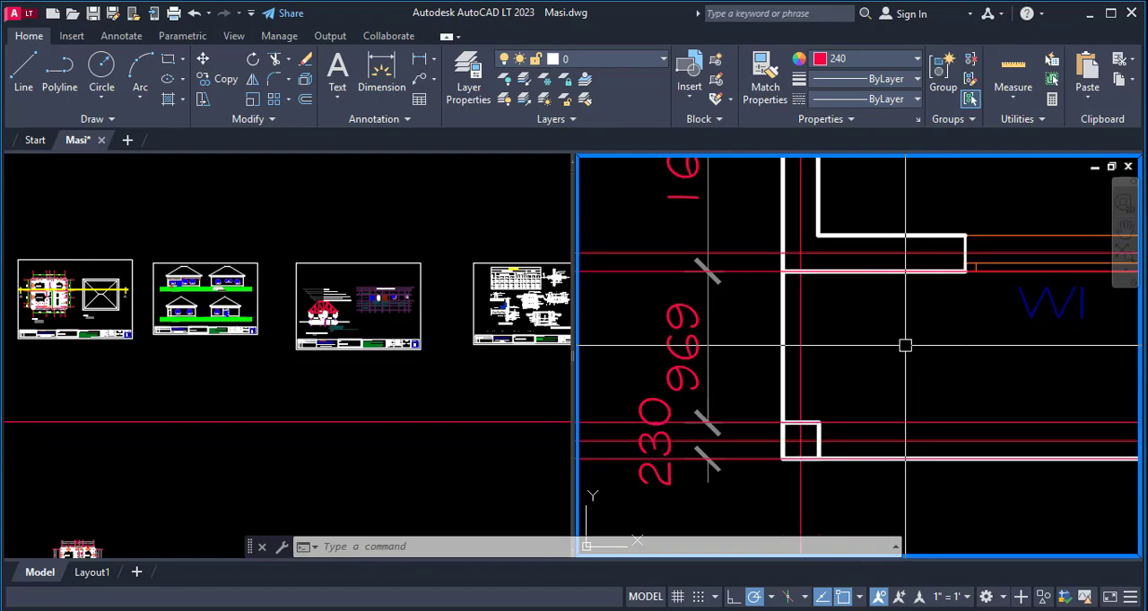
{"action": "scroll", "coordinate": [807, 422], "scroll_direction": "down", "scroll_amount": 5}
{"action": "scroll", "coordinate": [856, 395], "scroll_direction": "up", "scroll_amount": 4}
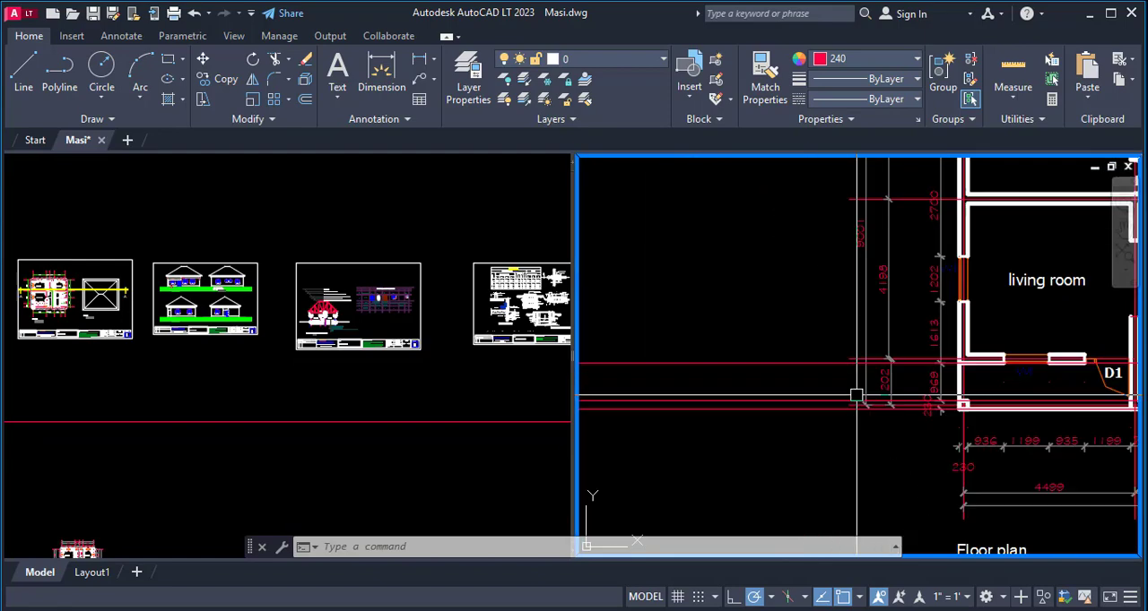
- Draw a horizontal construction line through the lower jamb of the living room's side window W1
{"action": "scroll", "coordinate": [1012, 276], "scroll_direction": "up", "scroll_amount": 6}
{"action": "key", "text": "space"}
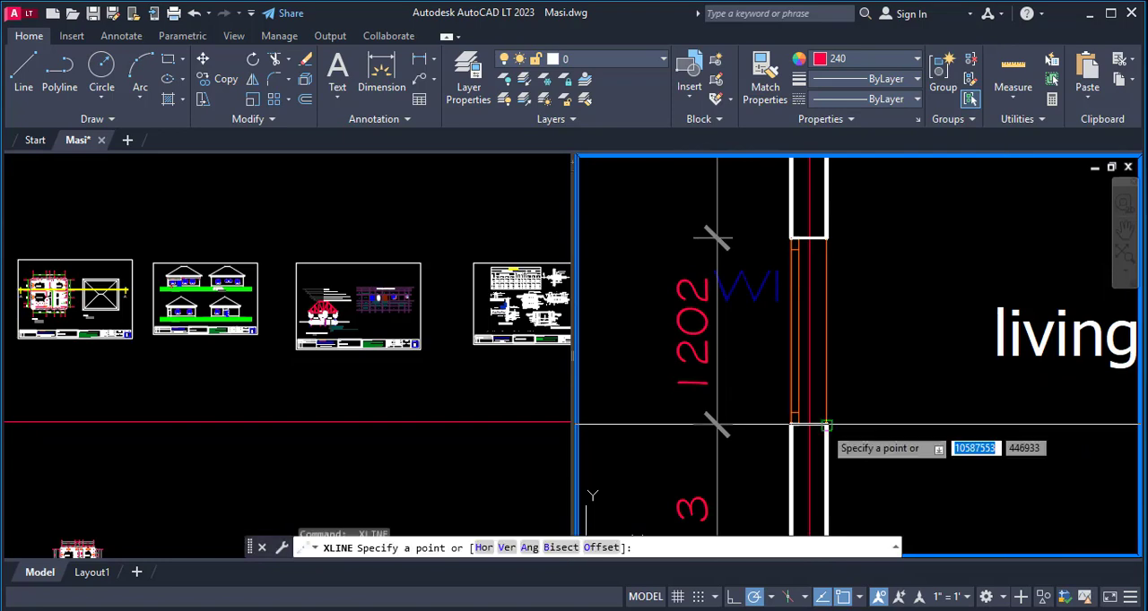
{"action": "scroll", "coordinate": [817, 427], "scroll_direction": "up", "scroll_amount": 6}
{"action": "left_click", "coordinate": [803, 425]}
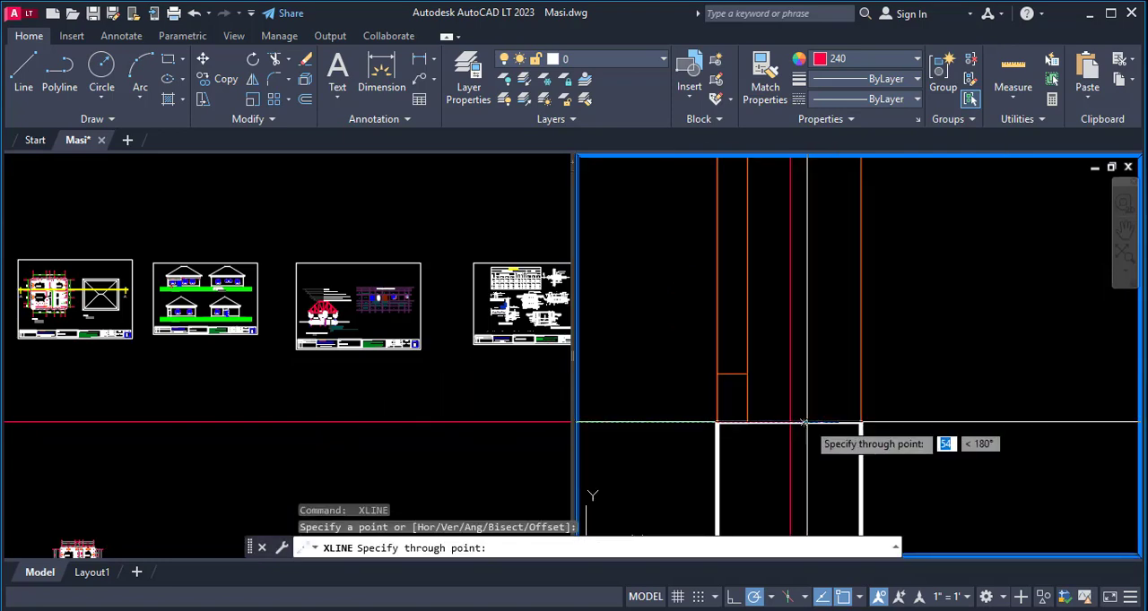
{"action": "left_click", "coordinate": [806, 422]}
{"action": "scroll", "coordinate": [883, 473], "scroll_direction": "down", "scroll_amount": 8}
{"action": "key", "text": "space"}
- Draw a horizontal construction line through the upper jamb of the living room's side window W1
{"action": "key", "text": "space"}
{"action": "scroll", "coordinate": [882, 332], "scroll_direction": "up", "scroll_amount": 6}
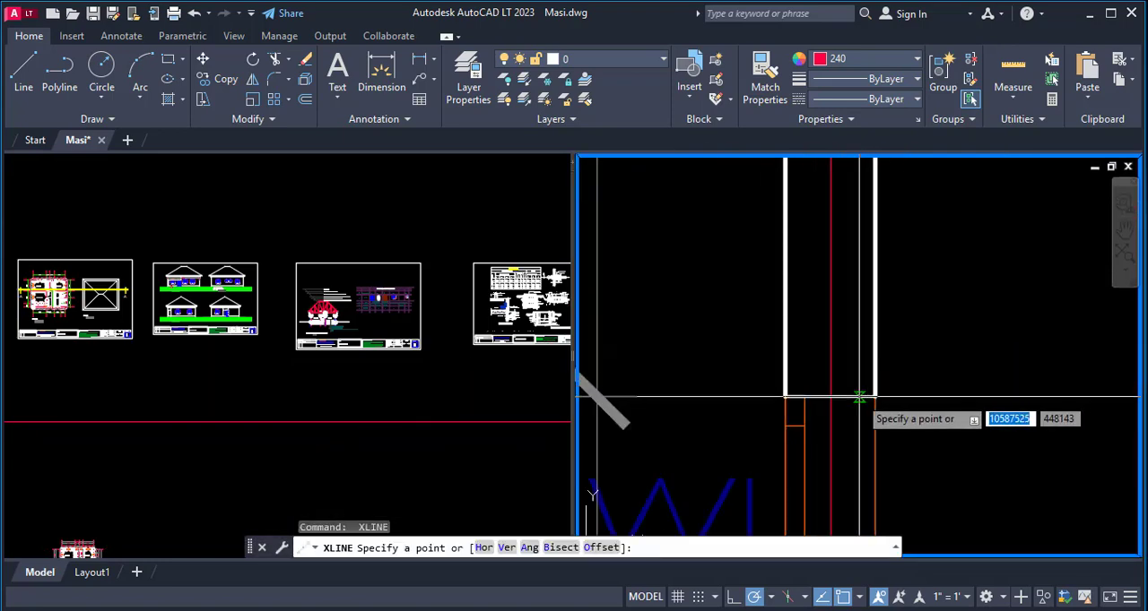
{"action": "left_click", "coordinate": [859, 396]}
{"action": "left_click", "coordinate": [849, 397]}
{"action": "scroll", "coordinate": [877, 445], "scroll_direction": "down", "scroll_amount": 6}
- Draw a horizontal construction line through the lower jamb of the side window W1 in the bedroom above the living room
{"action": "key", "text": "space"}
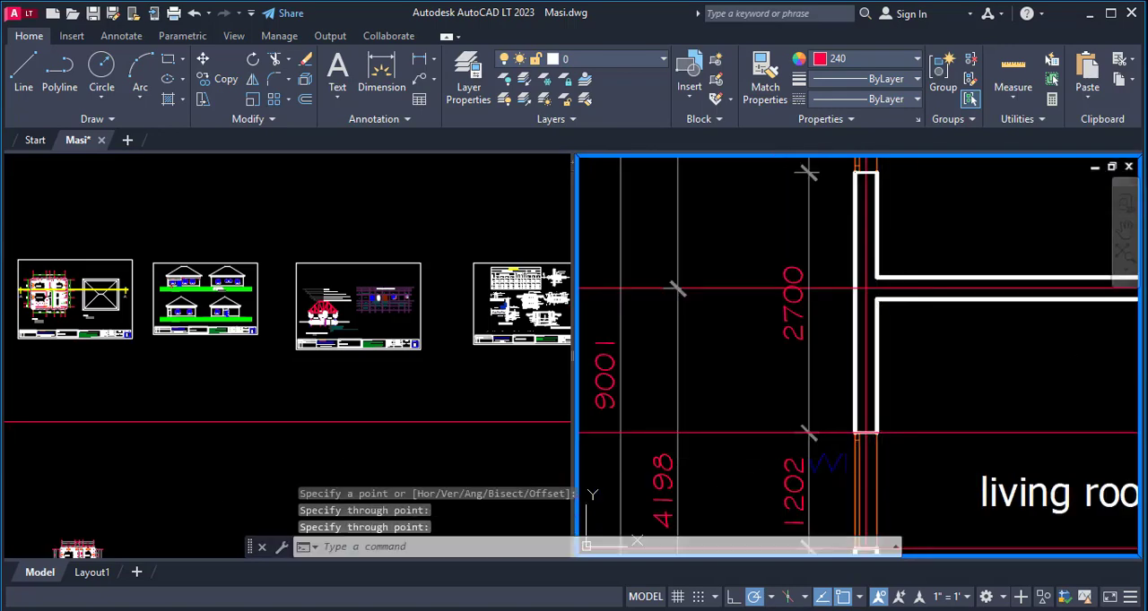
{"action": "key", "text": "space"}
{"action": "scroll", "coordinate": [887, 301], "scroll_direction": "up", "scroll_amount": 4}
{"action": "scroll", "coordinate": [932, 471], "scroll_direction": "down", "scroll_amount": 2}
{"action": "scroll", "coordinate": [852, 301], "scroll_direction": "up", "scroll_amount": 3}
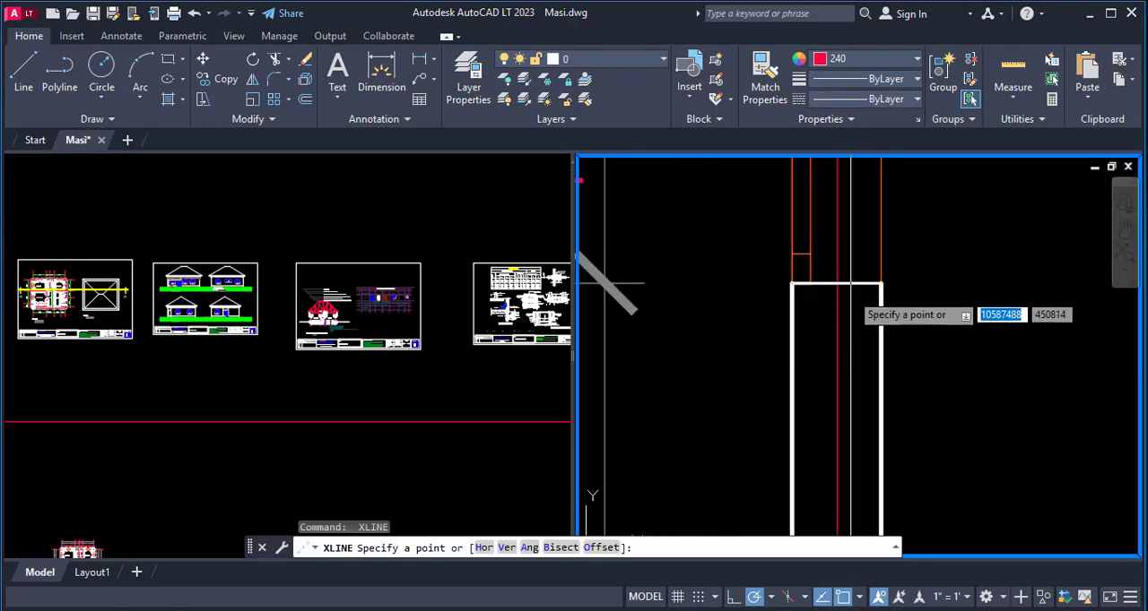
{"action": "left_click", "coordinate": [850, 285]}
{"action": "scroll", "coordinate": [874, 269], "scroll_direction": "up", "scroll_amount": 2}
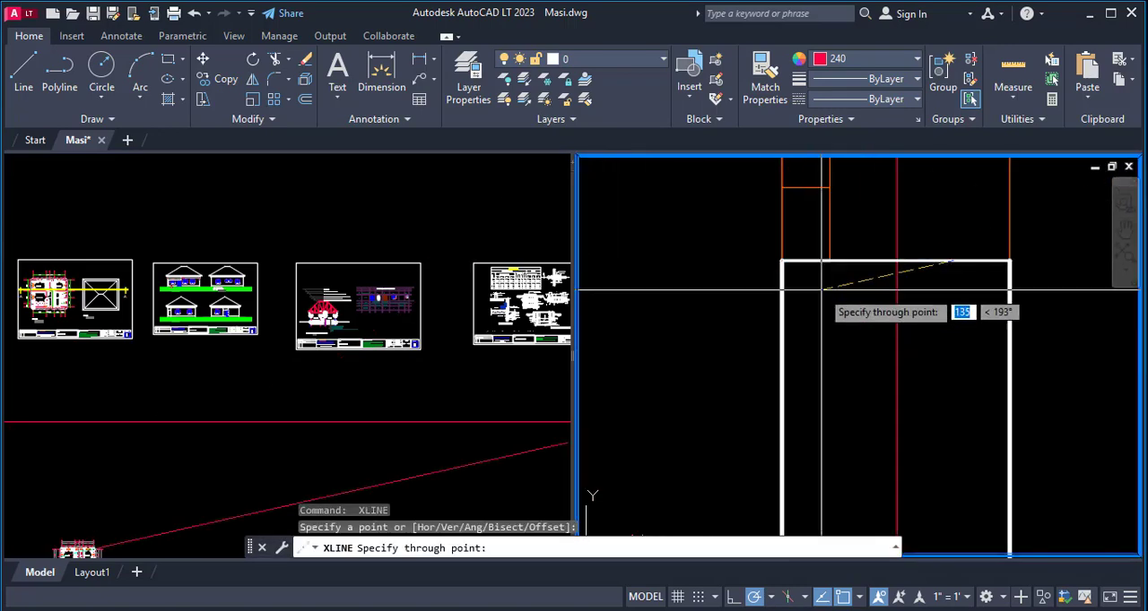
{"action": "left_click", "coordinate": [878, 261]}
{"action": "key", "text": "space"}
{"action": "scroll", "coordinate": [730, 313], "scroll_direction": "down", "scroll_amount": 5}
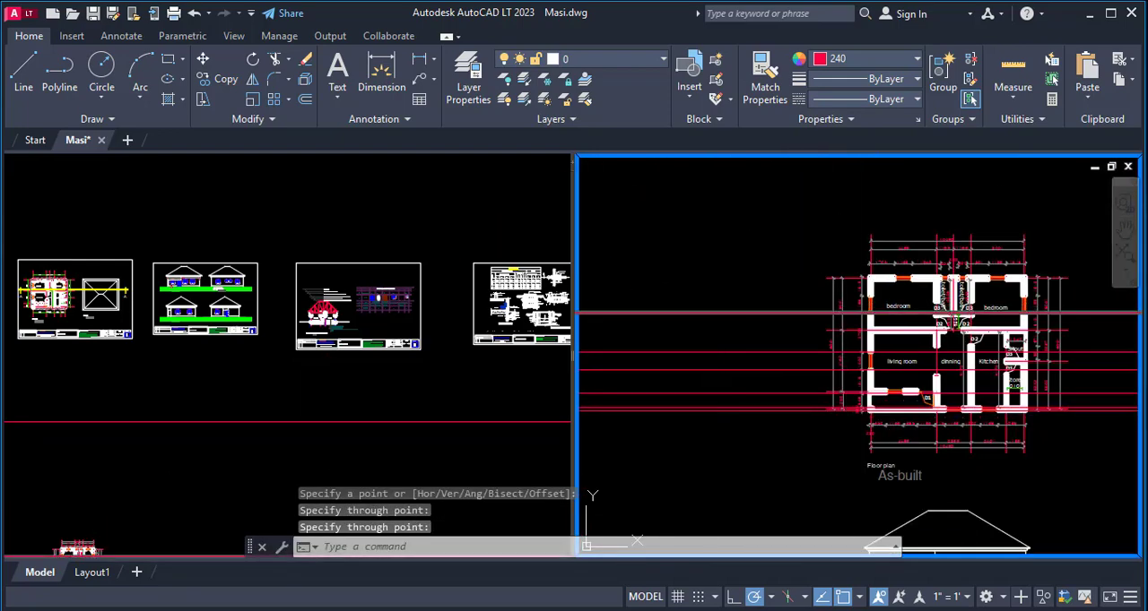
- Examine the side wall of the bedroom and living room for wall corners and window edges to project
{"action": "scroll", "coordinate": [836, 328], "scroll_direction": "up", "scroll_amount": 2}
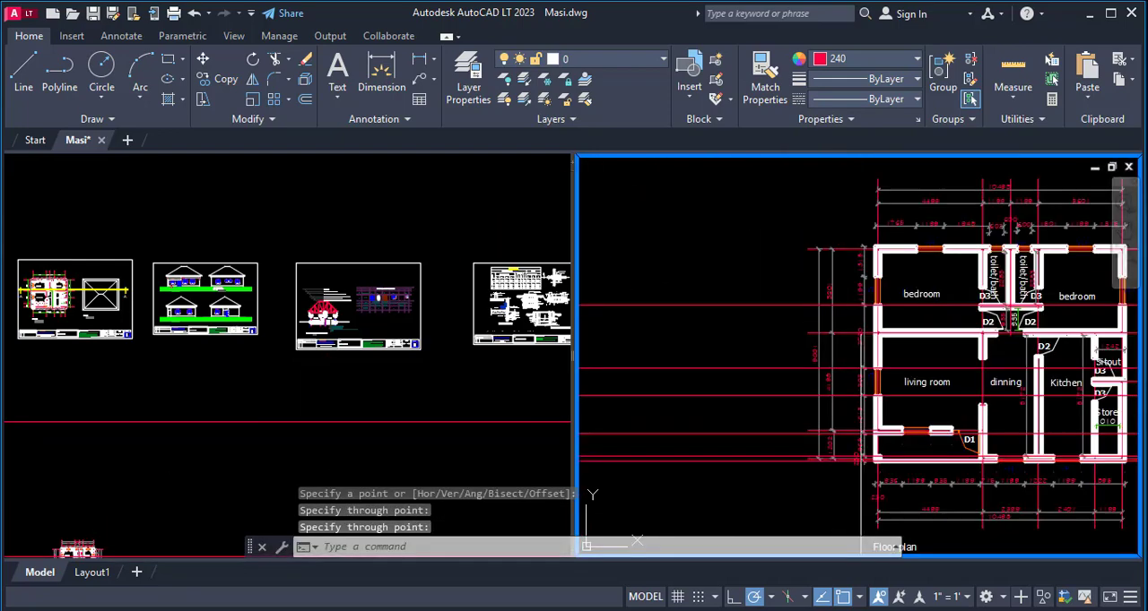
{"action": "scroll", "coordinate": [909, 356], "scroll_direction": "up", "scroll_amount": 6}
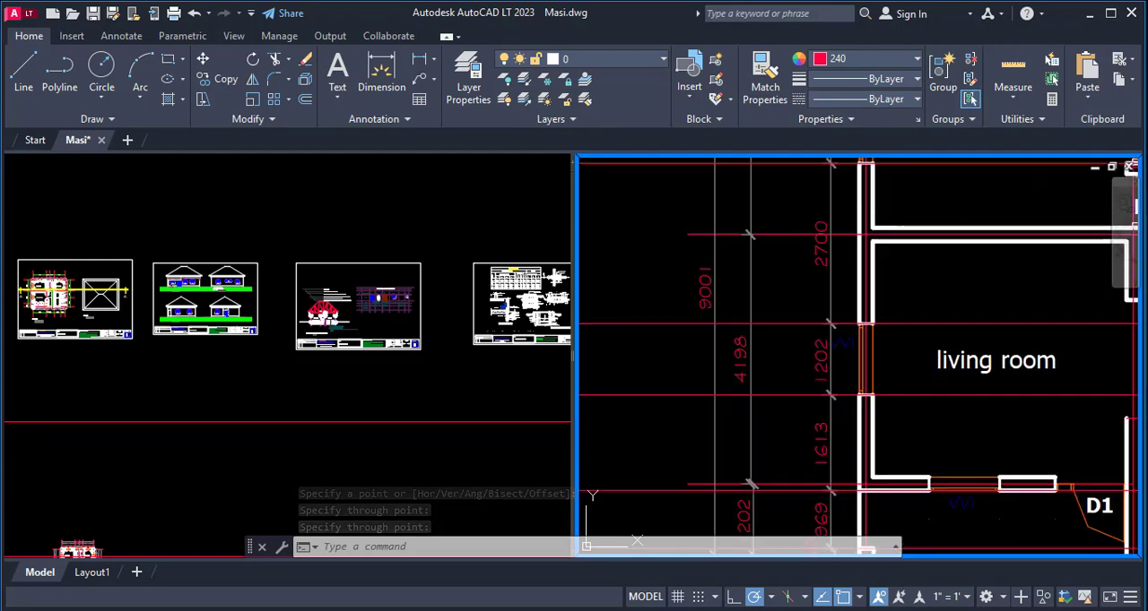
{"action": "scroll", "coordinate": [909, 356], "scroll_direction": "down", "scroll_amount": 6}
{"action": "scroll", "coordinate": [909, 356], "scroll_direction": "up", "scroll_amount": 2}
{"action": "scroll", "coordinate": [885, 317], "scroll_direction": "up", "scroll_amount": 6}
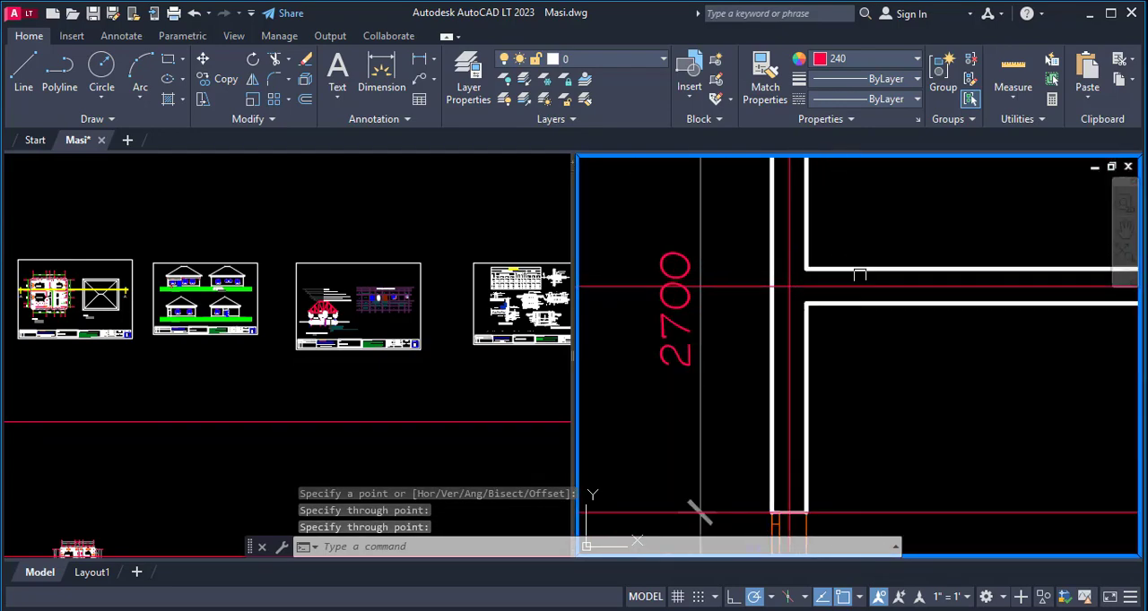
{"action": "scroll", "coordinate": [892, 318], "scroll_direction": "down", "scroll_amount": 3}
{"action": "scroll", "coordinate": [927, 313], "scroll_direction": "down", "scroll_amount": 4}
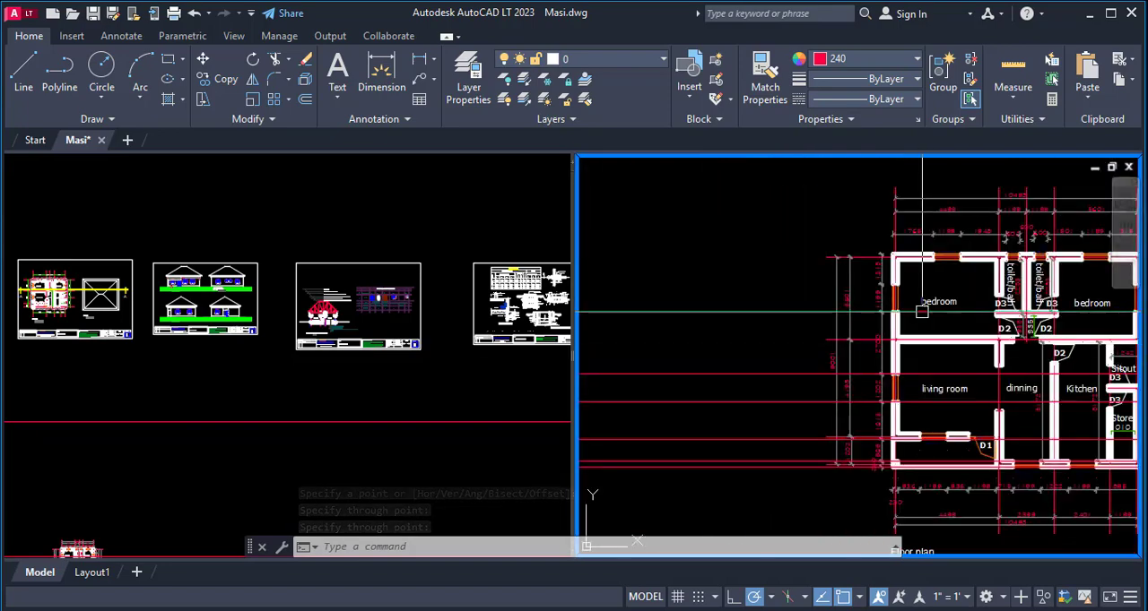
{"action": "scroll", "coordinate": [913, 240], "scroll_direction": "up", "scroll_amount": 6}
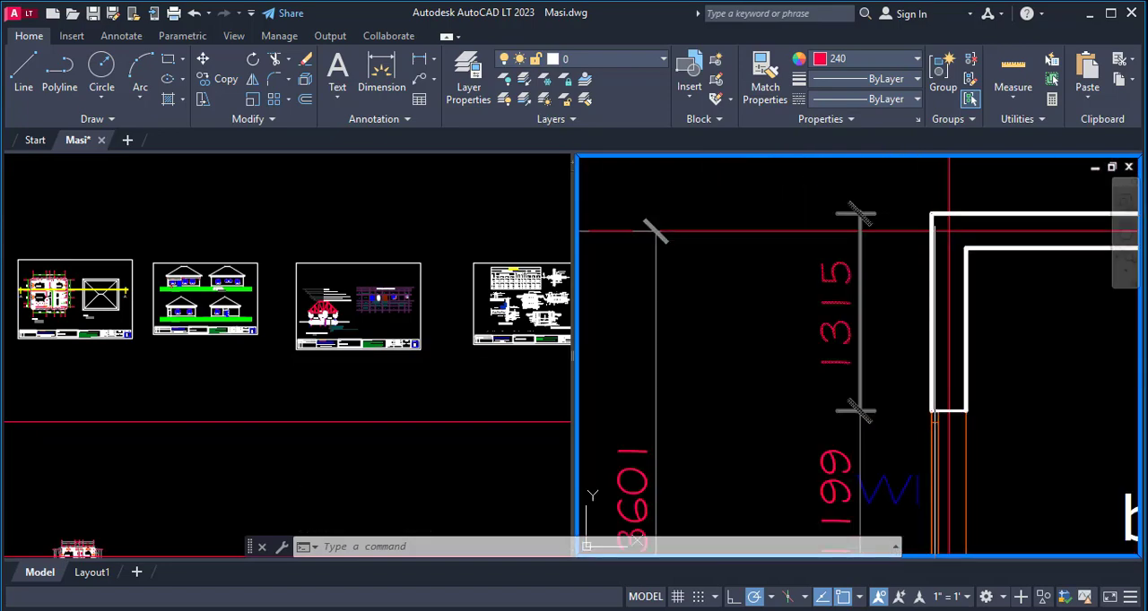
{"action": "scroll", "coordinate": [925, 282], "scroll_direction": "down", "scroll_amount": 5}
{"action": "scroll", "coordinate": [918, 224], "scroll_direction": "up", "scroll_amount": 3}
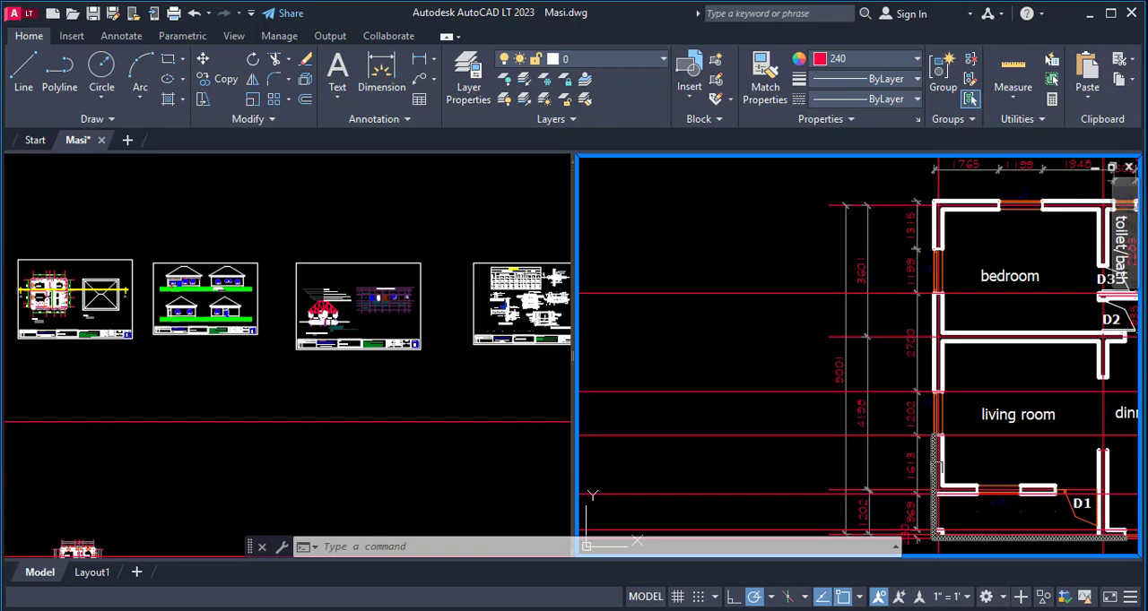
{"action": "scroll", "coordinate": [932, 431], "scroll_direction": "up", "scroll_amount": 2}
{"action": "scroll", "coordinate": [852, 251], "scroll_direction": "down", "scroll_amount": 4}
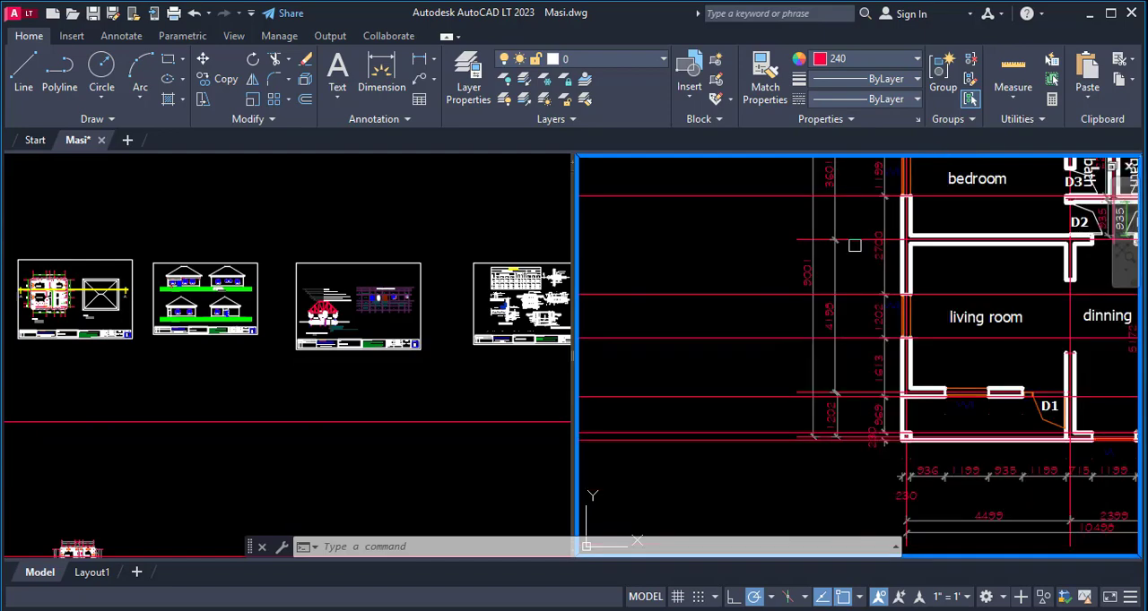
{"action": "scroll", "coordinate": [893, 276], "scroll_direction": "up", "scroll_amount": 2}
{"action": "scroll", "coordinate": [893, 276], "scroll_direction": "down", "scroll_amount": 2}
- Draw a horizontal construction line through the upper jamb of the bedroom's side window W1
{"action": "scroll", "coordinate": [698, 263], "scroll_direction": "up", "scroll_amount": 4}
{"action": "type", "text": "xl"}
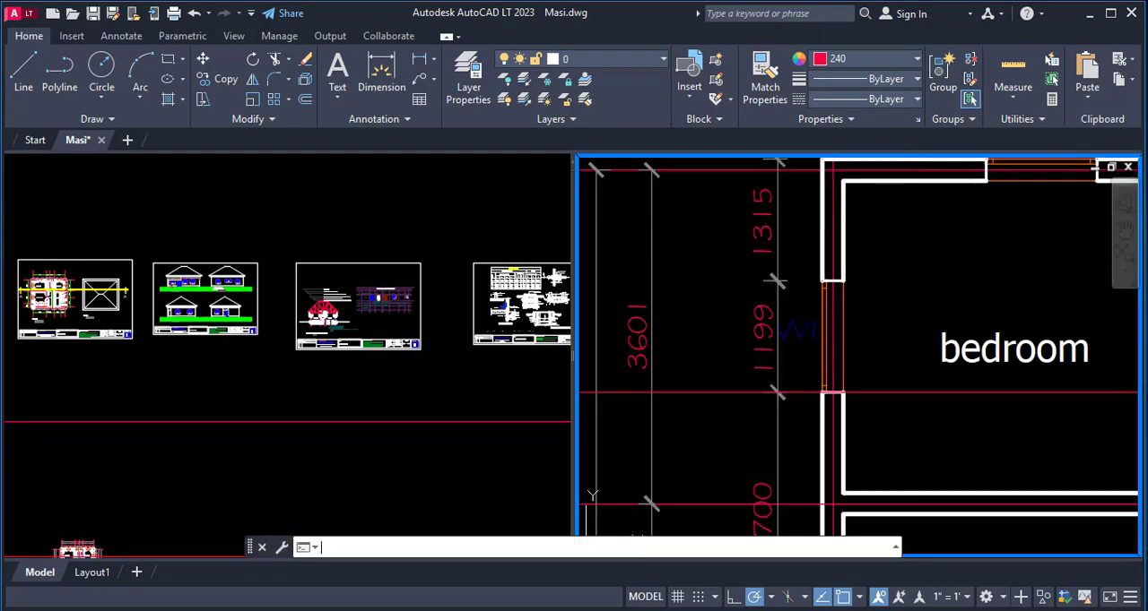
{"action": "key", "text": "Return"}
{"action": "scroll", "coordinate": [811, 269], "scroll_direction": "up", "scroll_amount": 2}
{"action": "left_click", "coordinate": [835, 402]}
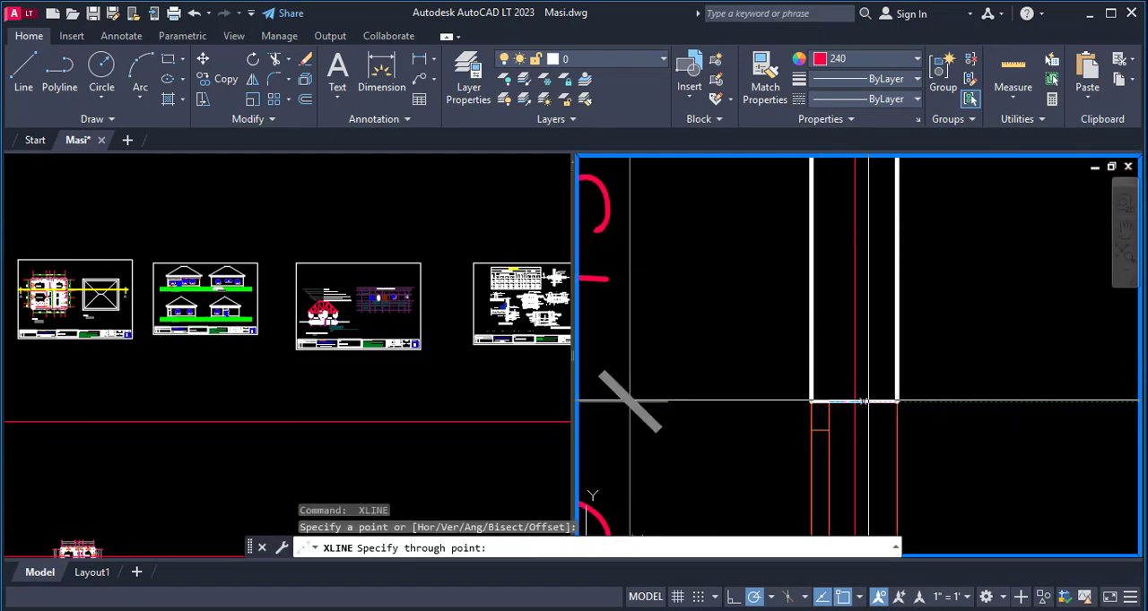
{"action": "left_click", "coordinate": [873, 404]}
{"action": "scroll", "coordinate": [885, 352], "scroll_direction": "down", "scroll_amount": 5}
{"action": "key", "text": "Return"}
{"action": "key", "text": "Return"}
- Draw a horizontal construction line along the outer face of the bedroom's rear wall, finishing the set
{"action": "scroll", "coordinate": [877, 181], "scroll_direction": "up", "scroll_amount": 3}
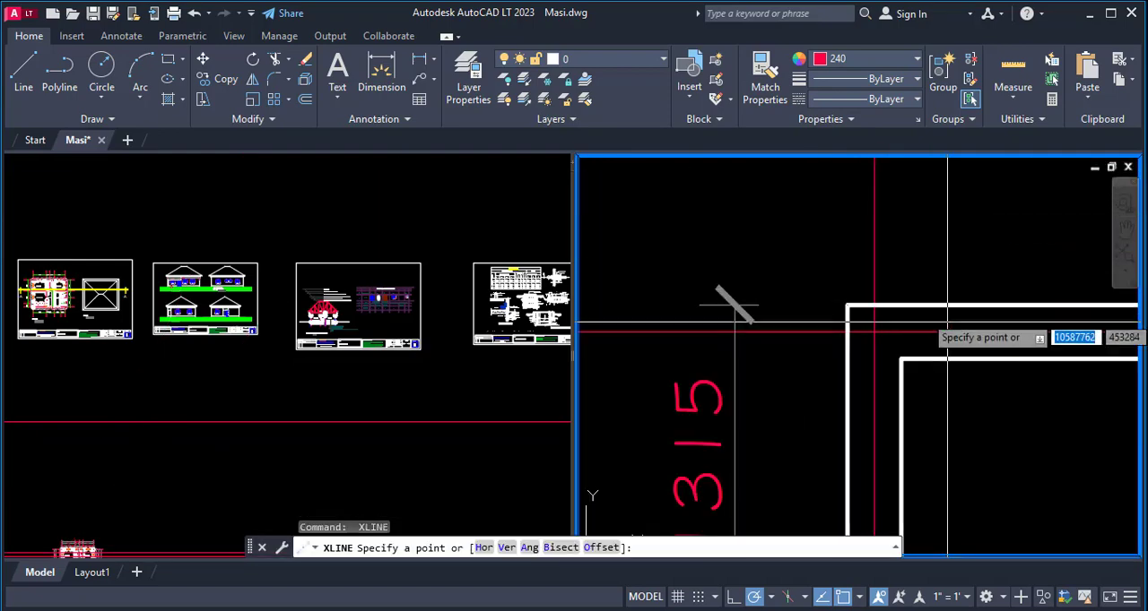
{"action": "left_click", "coordinate": [958, 306]}
{"action": "scroll", "coordinate": [936, 193], "scroll_direction": "down", "scroll_amount": 5}
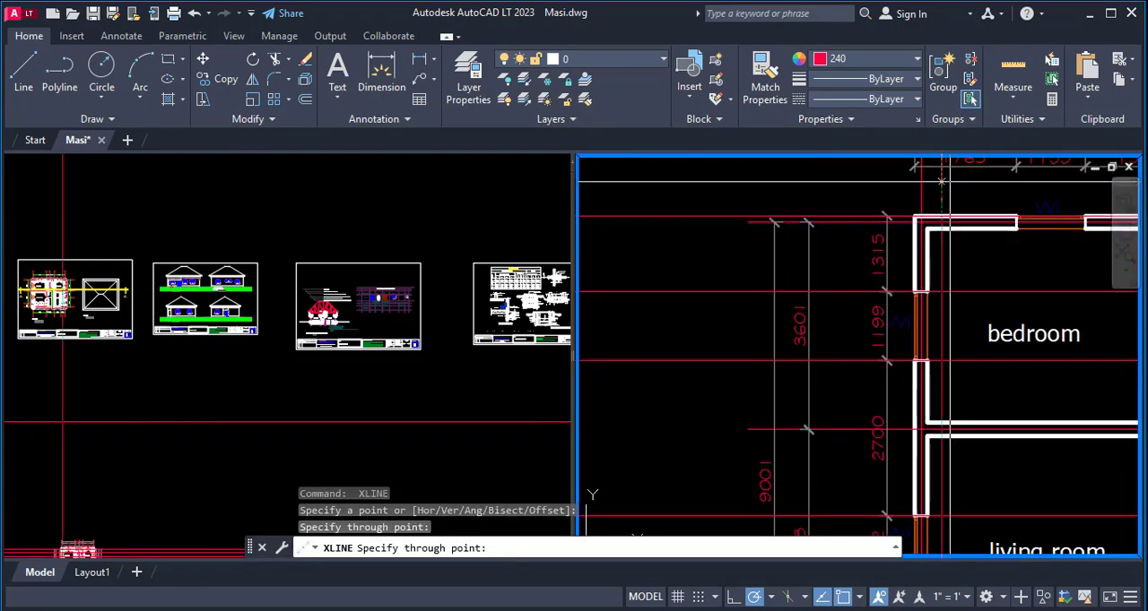
{"action": "key", "text": "Escape"}
- Copy the front view's green ground lines and title into the empty area below and left of the floor plan
{"action": "scroll", "coordinate": [920, 193], "scroll_direction": "down", "scroll_amount": 5}
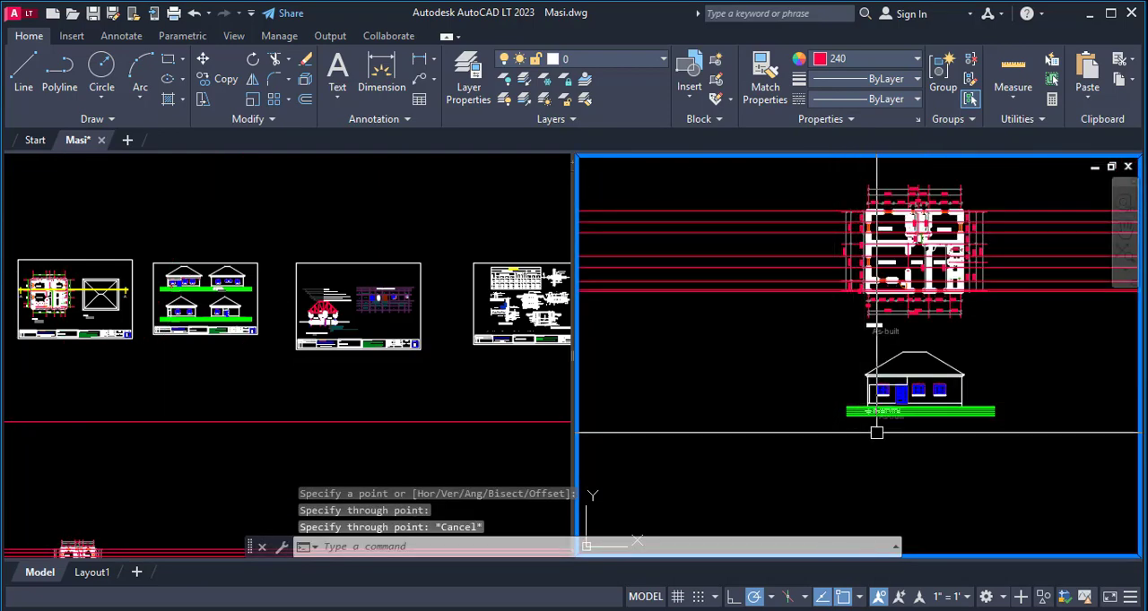
{"action": "scroll", "coordinate": [914, 429], "scroll_direction": "up", "scroll_amount": 2}
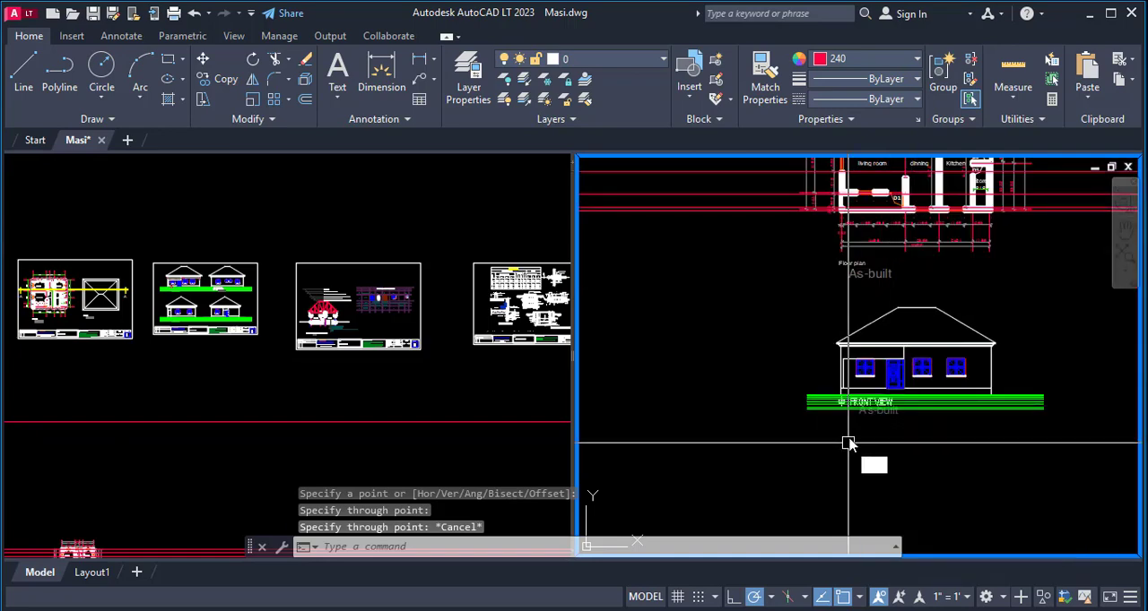
{"action": "scroll", "coordinate": [848, 443], "scroll_direction": "up", "scroll_amount": 3}
{"action": "type", "text": "co"}
{"action": "key", "text": "Return"}
{"action": "scroll", "coordinate": [829, 368], "scroll_direction": "down", "scroll_amount": 4}
{"action": "left_click", "coordinate": [751, 372]}
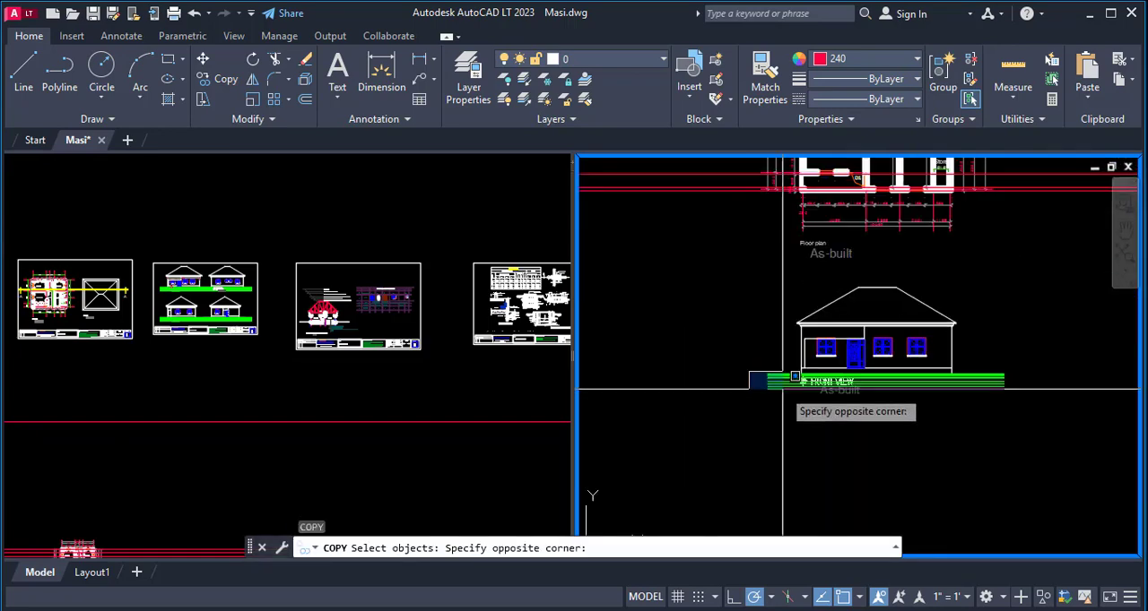
{"action": "left_click", "coordinate": [1036, 427]}
{"action": "key", "text": "Return"}
{"action": "left_click", "coordinate": [970, 396]}
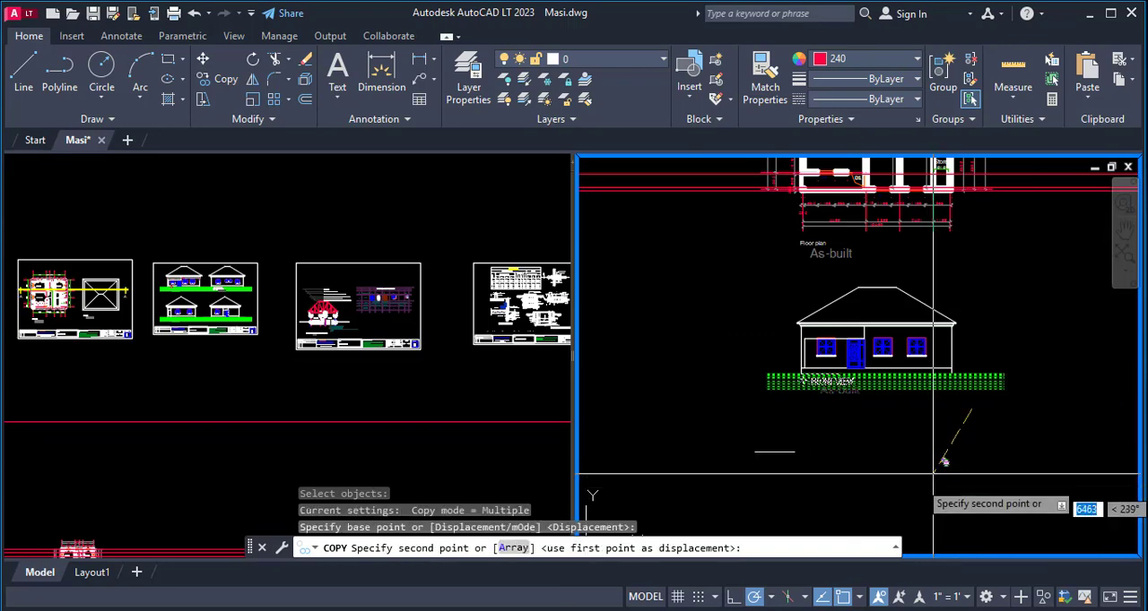
{"action": "scroll", "coordinate": [993, 395], "scroll_direction": "down", "scroll_amount": 4}
{"action": "left_click", "coordinate": [813, 429]}
{"action": "key", "text": "Escape"}
{"action": "key", "text": "Escape"}
{"action": "key", "text": "Escape"}
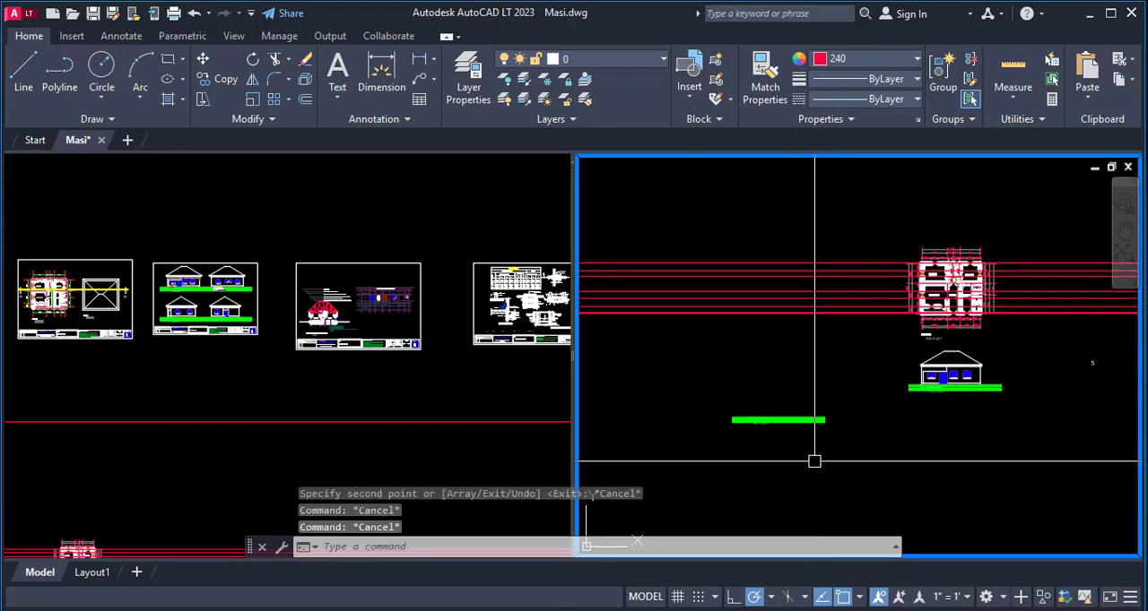
- Rotate the copied ground lines and title to 270° so that they stand vertical
{"action": "type", "text": "ro"}
{"action": "key", "text": "Return"}
{"action": "left_click", "coordinate": [827, 392]}
{"action": "left_click", "coordinate": [712, 469]}
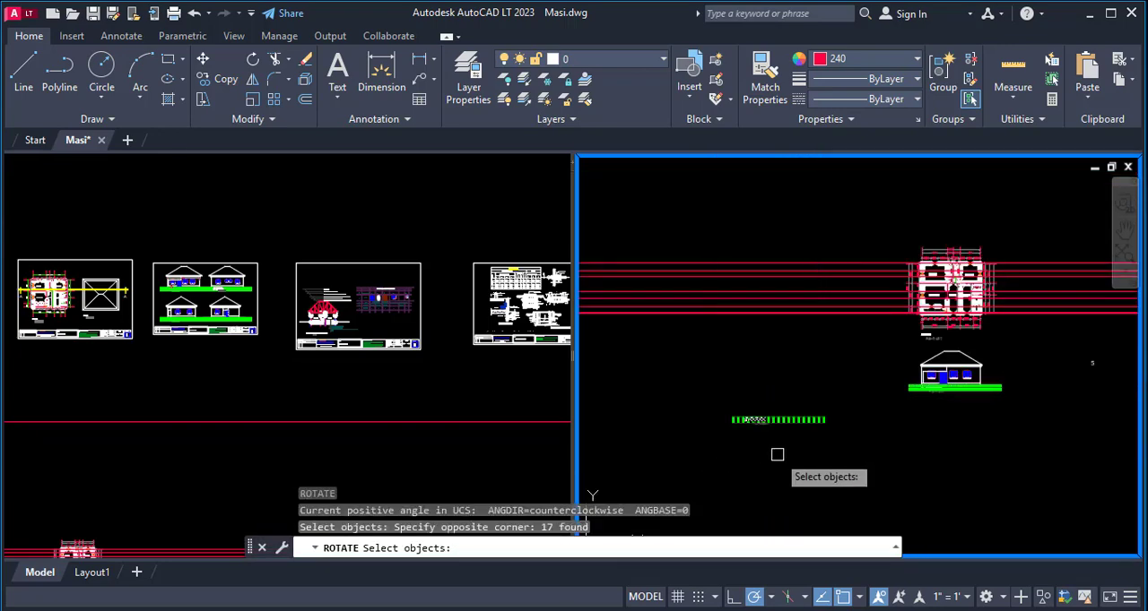
{"action": "key", "text": "Return"}
{"action": "left_click", "coordinate": [809, 418]}
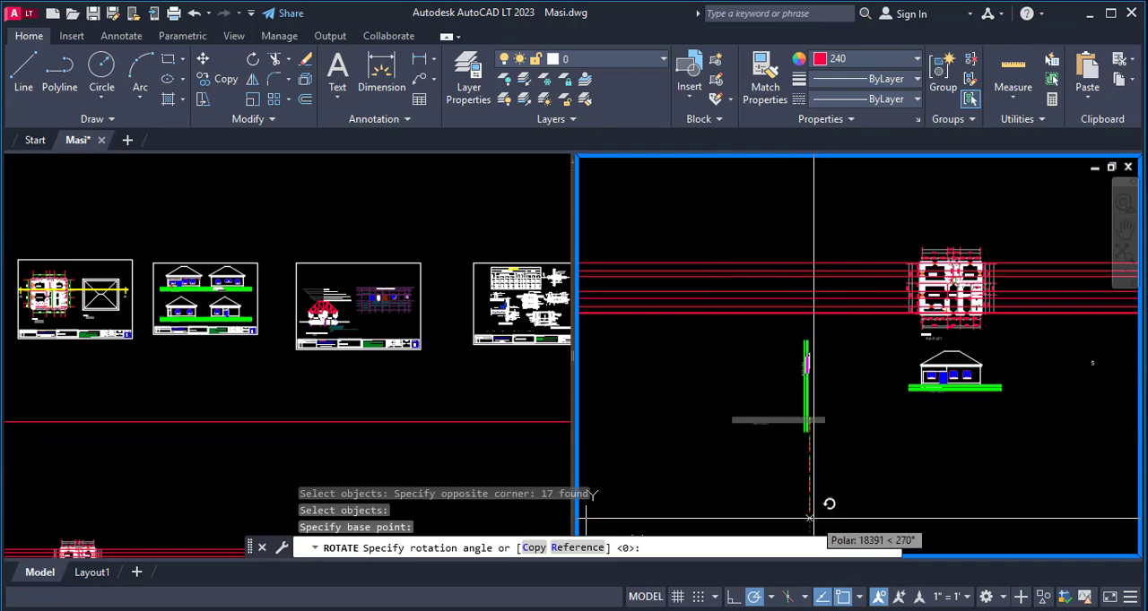
{"action": "left_click", "coordinate": [828, 505]}
- Move the vertical ground lines up so they cross the horizontal construction lines left of the floor plan
{"action": "type", "text": "m"}
{"action": "key", "text": "Return"}
{"action": "left_click", "coordinate": [834, 333]}
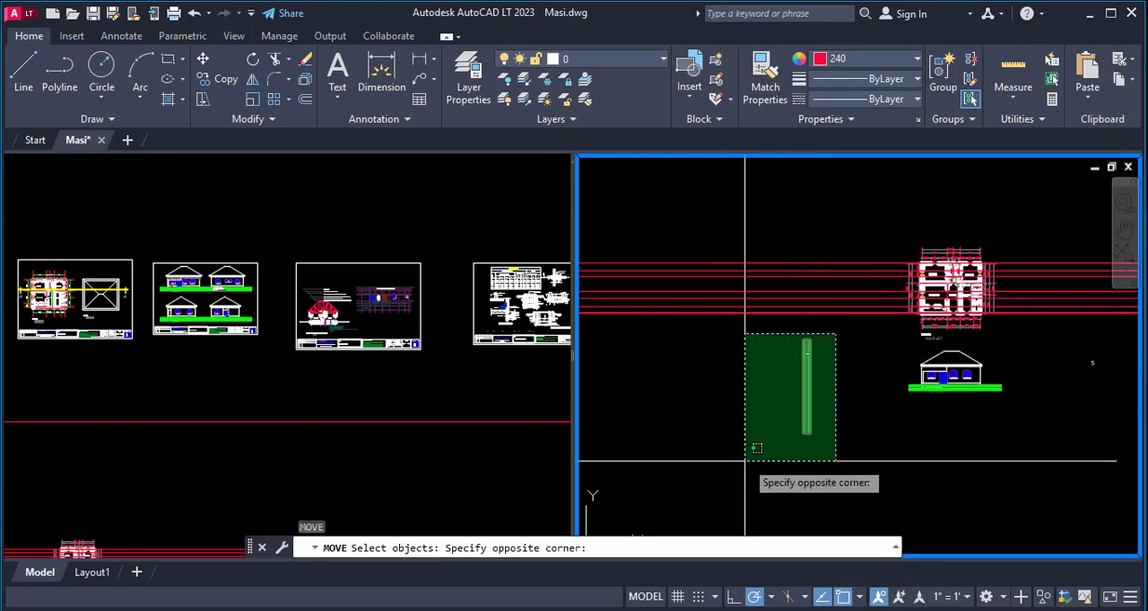
{"action": "left_click", "coordinate": [745, 461]}
{"action": "scroll", "coordinate": [823, 333], "scroll_direction": "up", "scroll_amount": 6}
{"action": "key", "text": "Return"}
{"action": "left_click", "coordinate": [748, 429]}
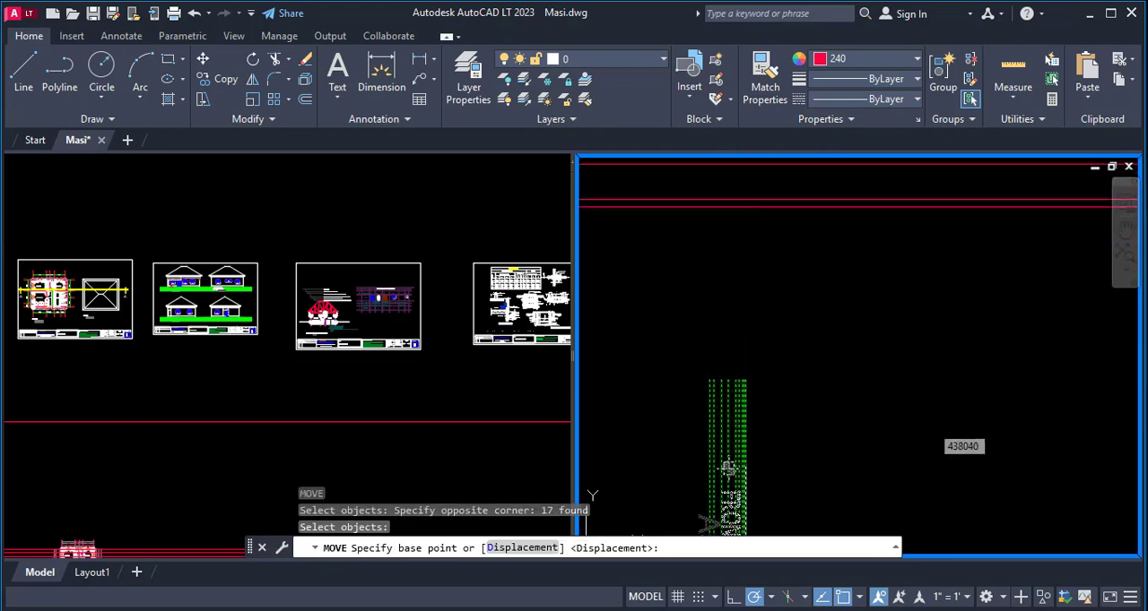
{"action": "scroll", "coordinate": [777, 412], "scroll_direction": "down", "scroll_amount": 2}
{"action": "scroll", "coordinate": [765, 266], "scroll_direction": "down", "scroll_amount": 3}
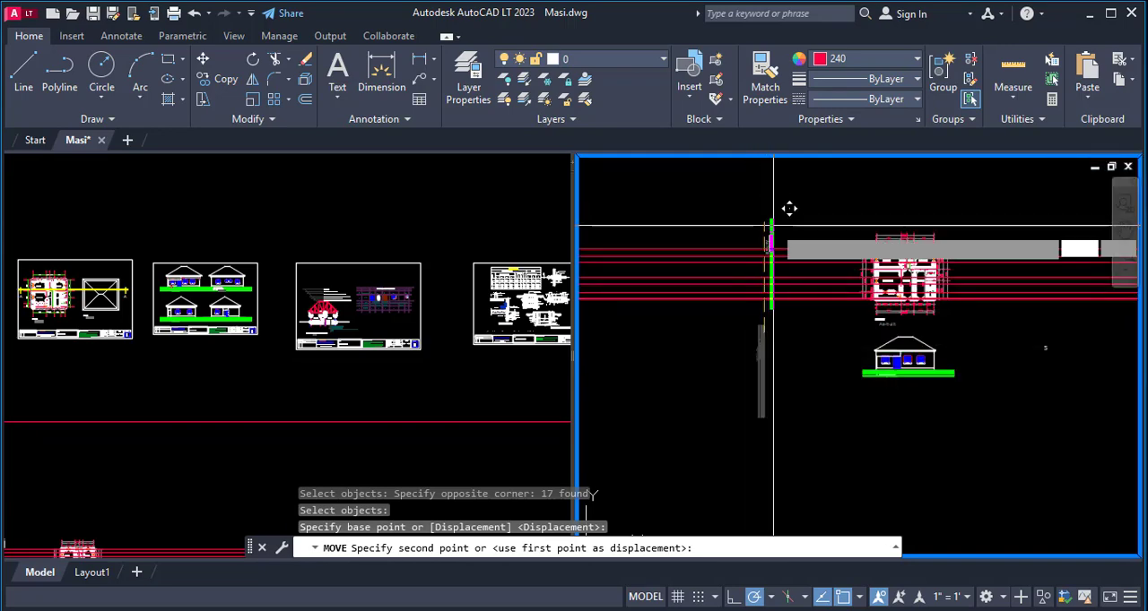
{"action": "key", "text": "Escape"}
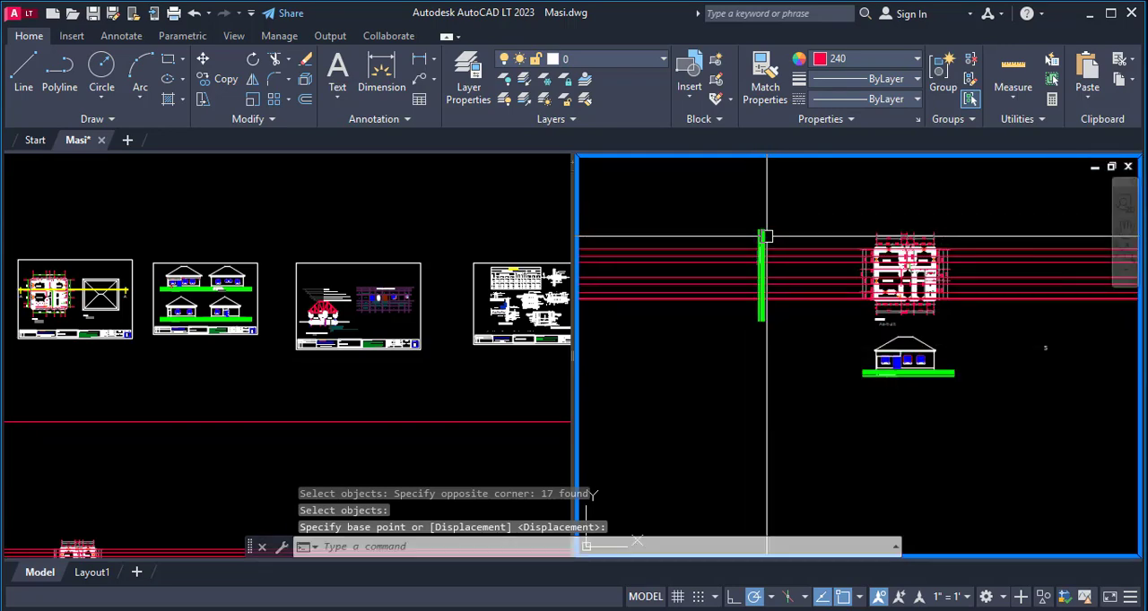
- Offset the vertical ground line nearest the floor plan by 450 toward the plan
{"action": "scroll", "coordinate": [782, 266], "scroll_direction": "up", "scroll_amount": 3}
{"action": "scroll", "coordinate": [1029, 381], "scroll_direction": "up", "scroll_amount": 5}
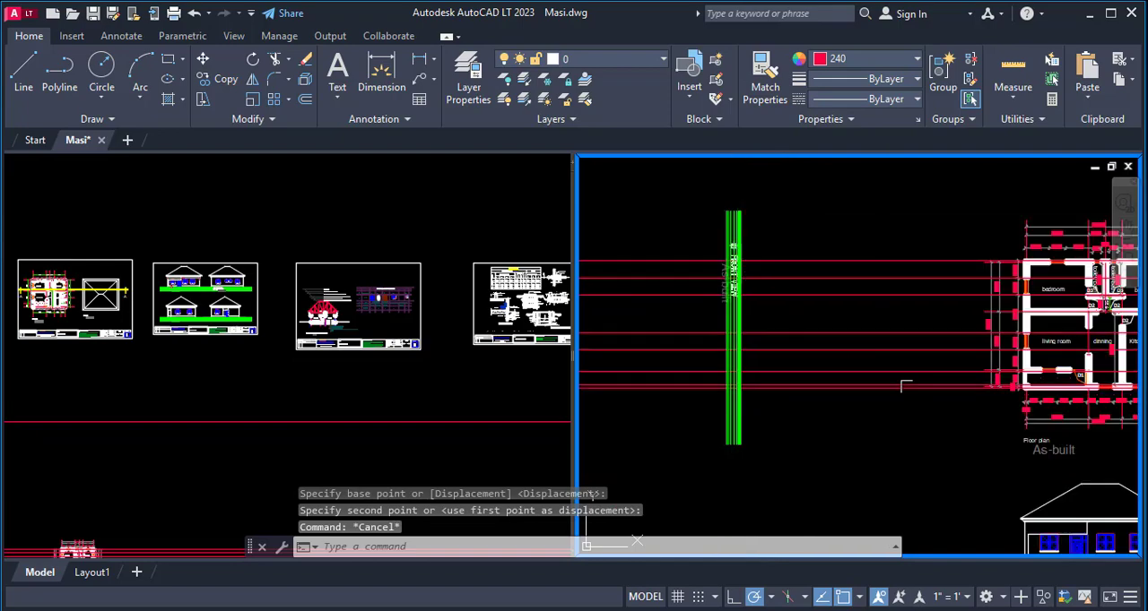
{"action": "scroll", "coordinate": [1029, 381], "scroll_direction": "down", "scroll_amount": 5}
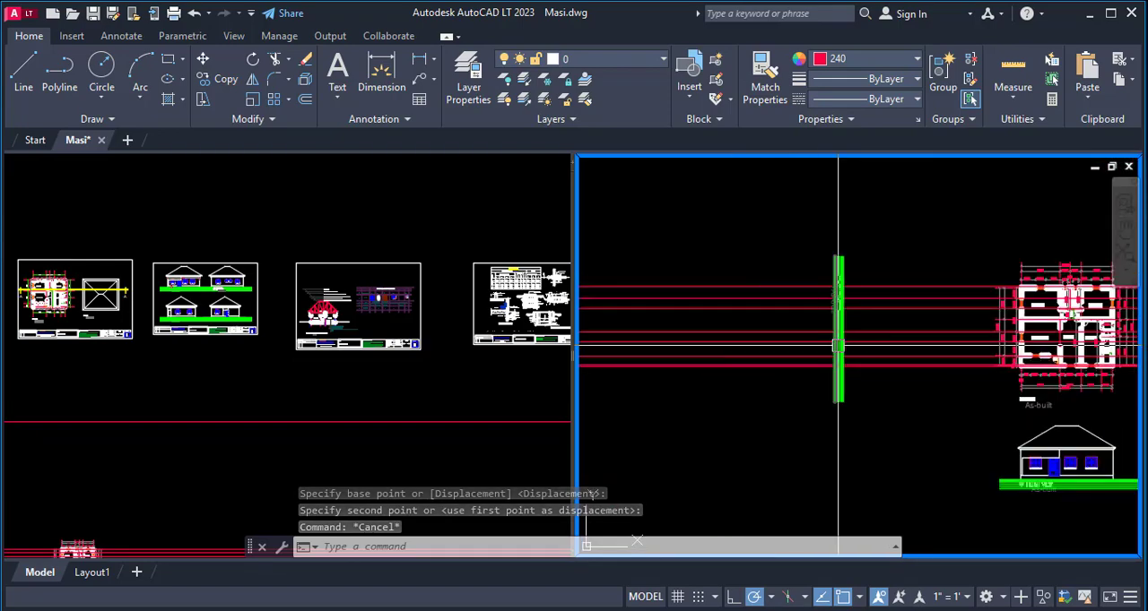
{"action": "scroll", "coordinate": [840, 330], "scroll_direction": "up", "scroll_amount": 5}
{"action": "scroll", "coordinate": [825, 330], "scroll_direction": "up", "scroll_amount": 2}
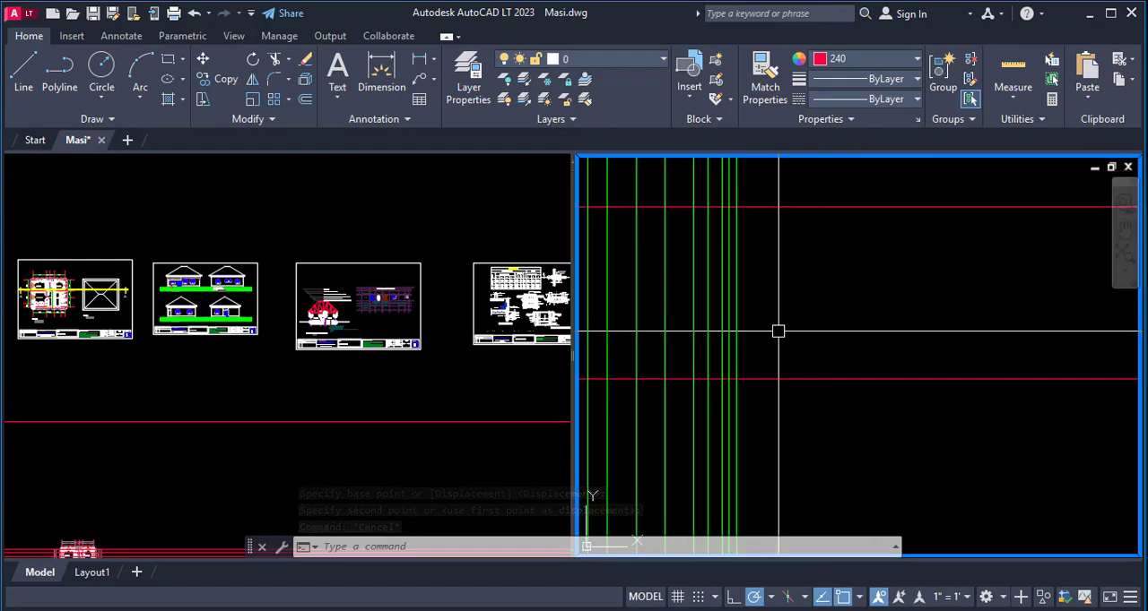
{"action": "key", "text": "Return"}
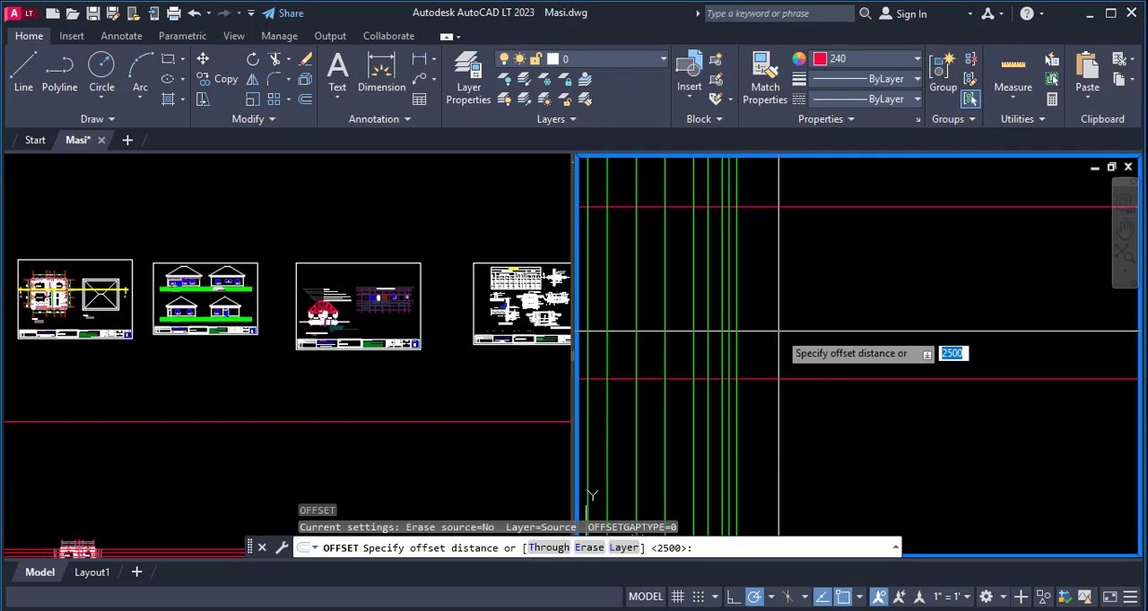
{"action": "key", "text": "Return"}
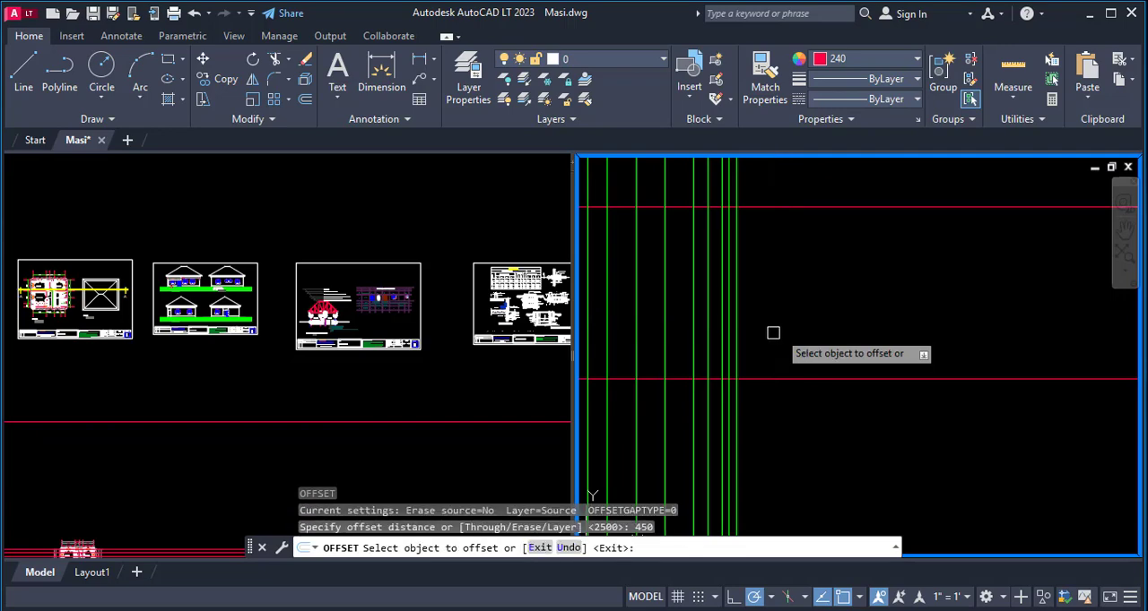
{"action": "left_click", "coordinate": [739, 336]}
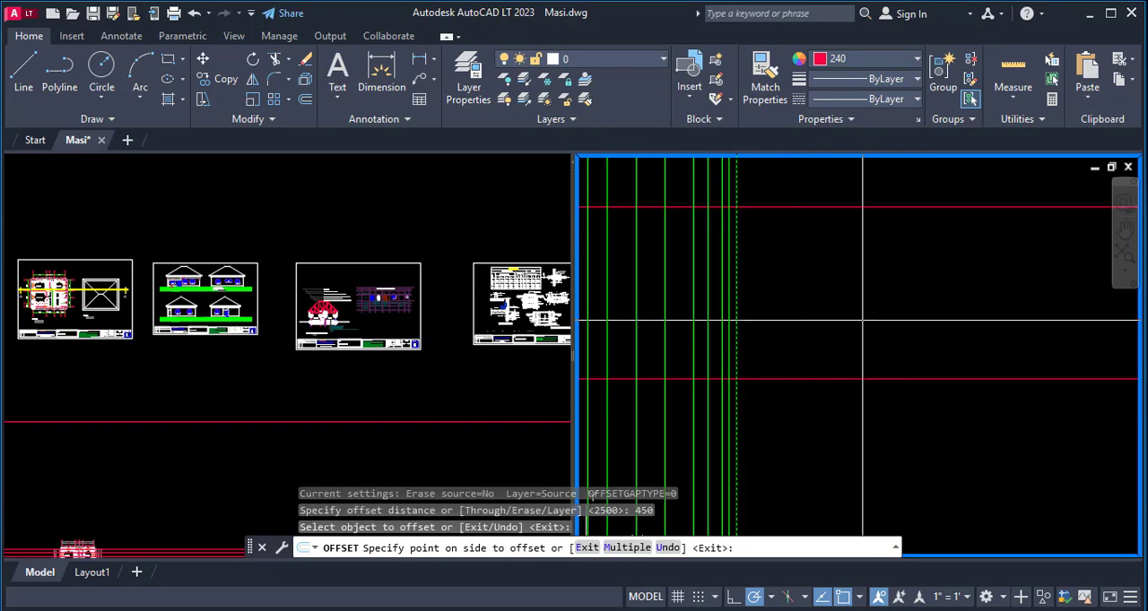
{"action": "left_click", "coordinate": [863, 326]}
{"action": "scroll", "coordinate": [850, 333], "scroll_direction": "down", "scroll_amount": 4}
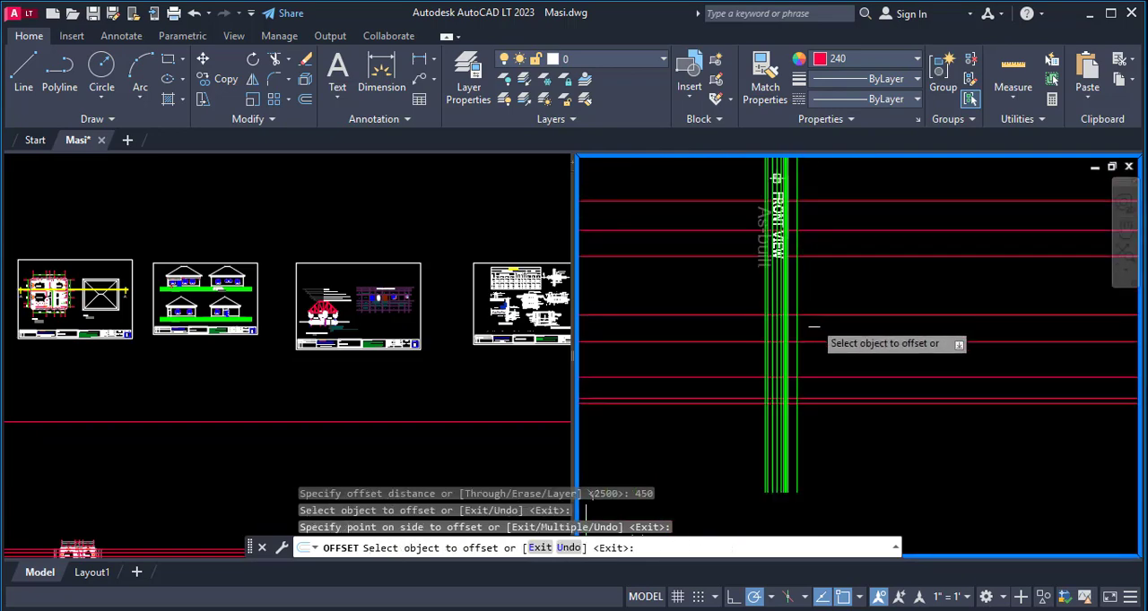
- Offset the new vertical floor-level line by 3000 toward the floor plan
{"action": "key", "text": "Return"}
{"action": "key", "text": "Return"}
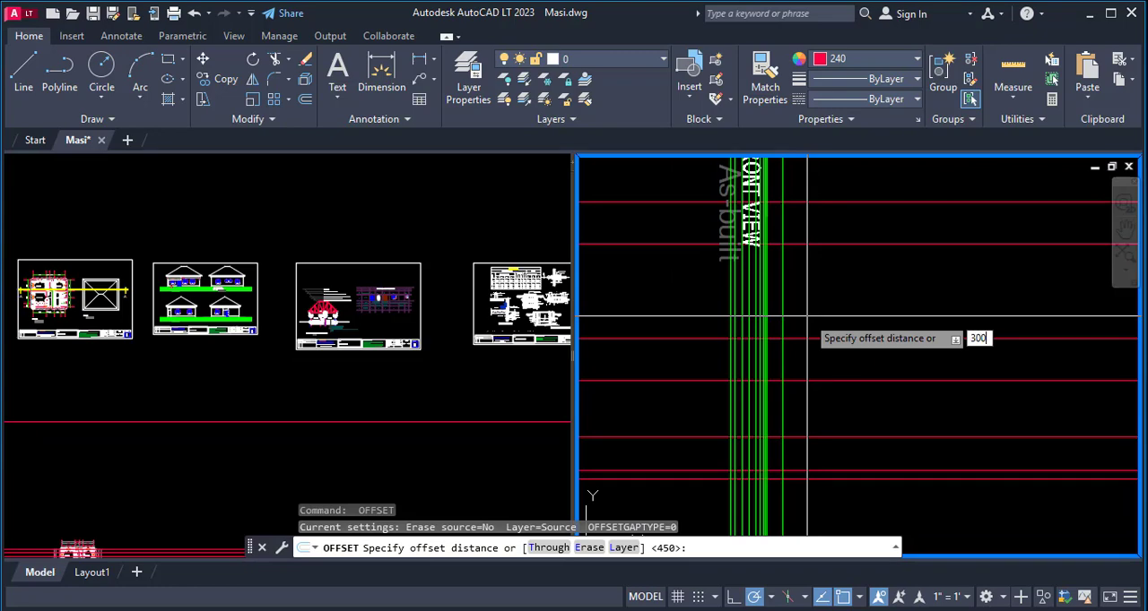
{"action": "type", "text": "3000"}
{"action": "key", "text": "Return"}
{"action": "left_click", "coordinate": [787, 304]}
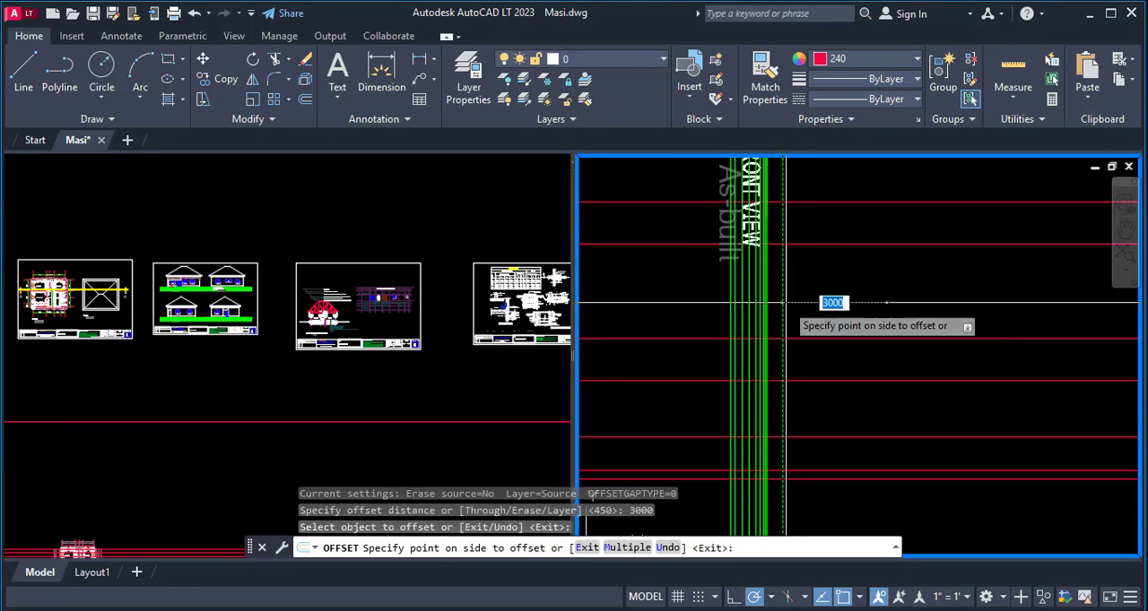
{"action": "left_click", "coordinate": [929, 296]}
{"action": "scroll", "coordinate": [802, 318], "scroll_direction": "down", "scroll_amount": 4}
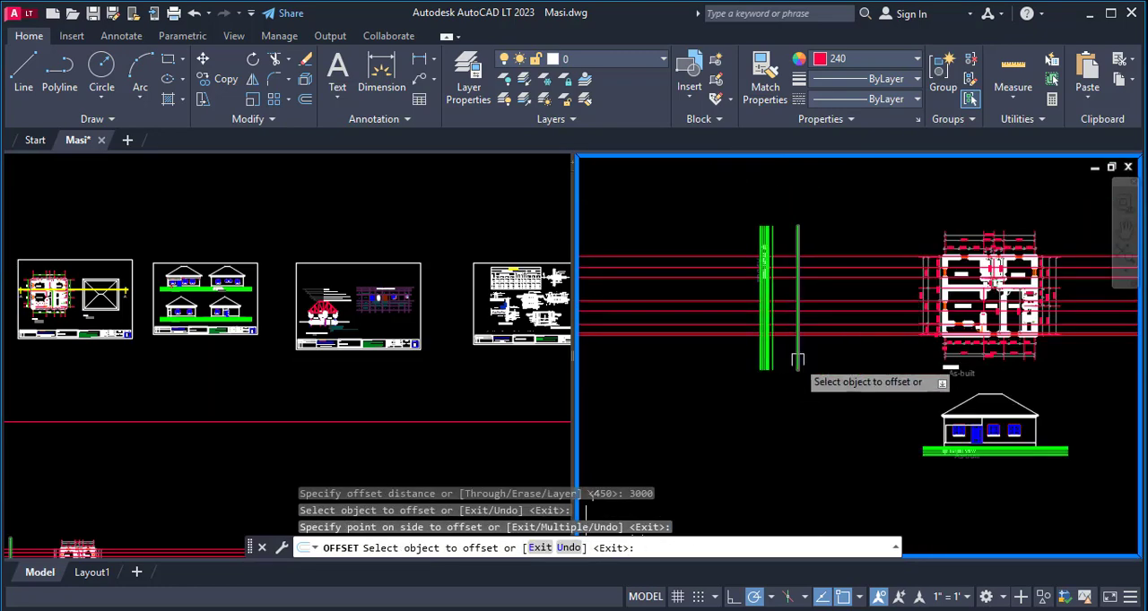
{"action": "key", "text": "Escape"}
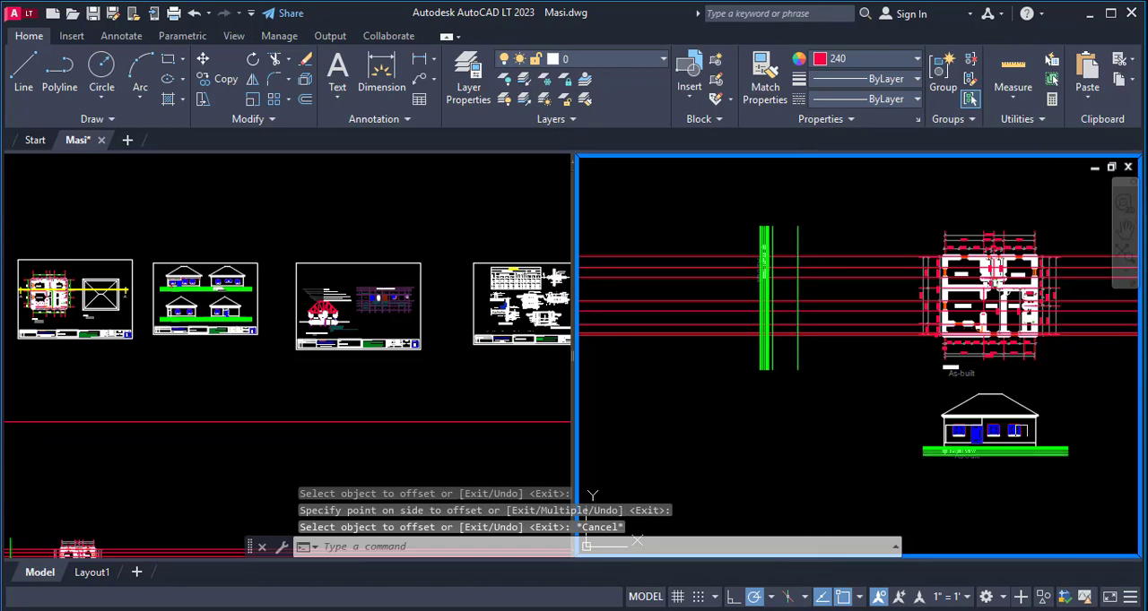
- Examine the side windows in the floor plan and the window sills relative to the floor line in the front view
{"action": "scroll", "coordinate": [1020, 427], "scroll_direction": "up", "scroll_amount": 4}
{"action": "scroll", "coordinate": [1008, 416], "scroll_direction": "down", "scroll_amount": 4}
{"action": "scroll", "coordinate": [939, 280], "scroll_direction": "up", "scroll_amount": 6}
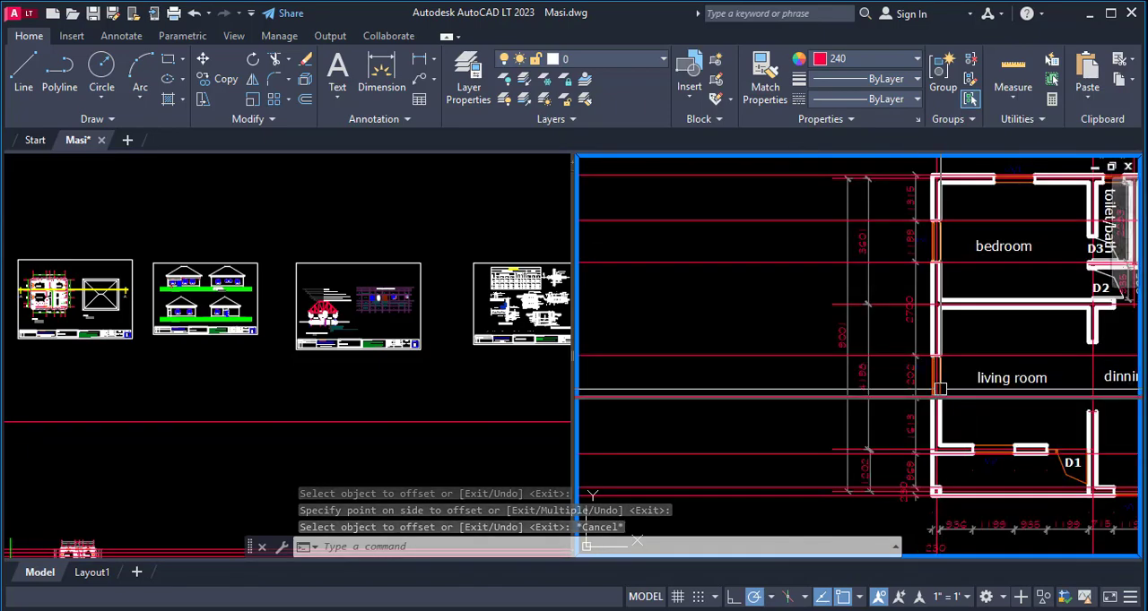
{"action": "scroll", "coordinate": [939, 390], "scroll_direction": "down", "scroll_amount": 3}
{"action": "scroll", "coordinate": [833, 252], "scroll_direction": "down", "scroll_amount": 4}
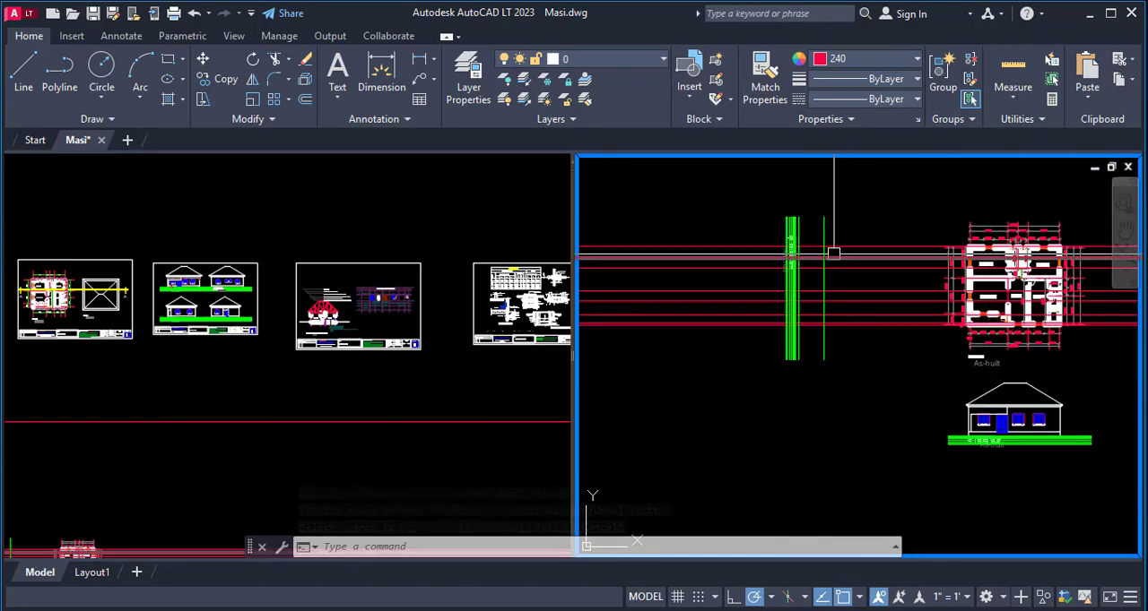
{"action": "scroll", "coordinate": [803, 257], "scroll_direction": "up", "scroll_amount": 5}
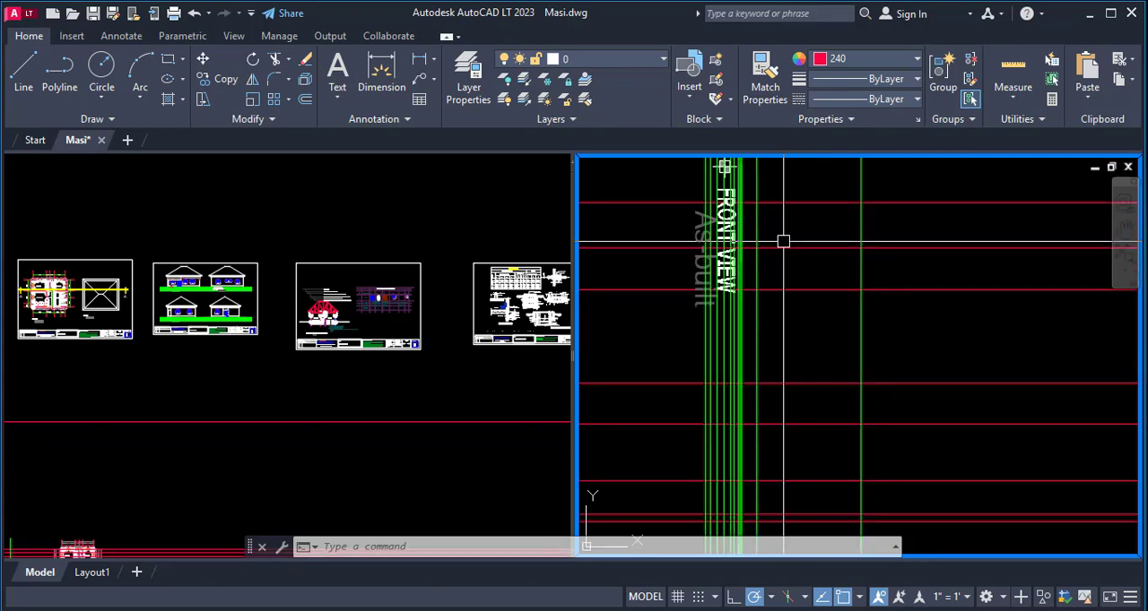
{"action": "scroll", "coordinate": [782, 241], "scroll_direction": "down", "scroll_amount": 5}
{"action": "scroll", "coordinate": [833, 307], "scroll_direction": "up", "scroll_amount": 6}
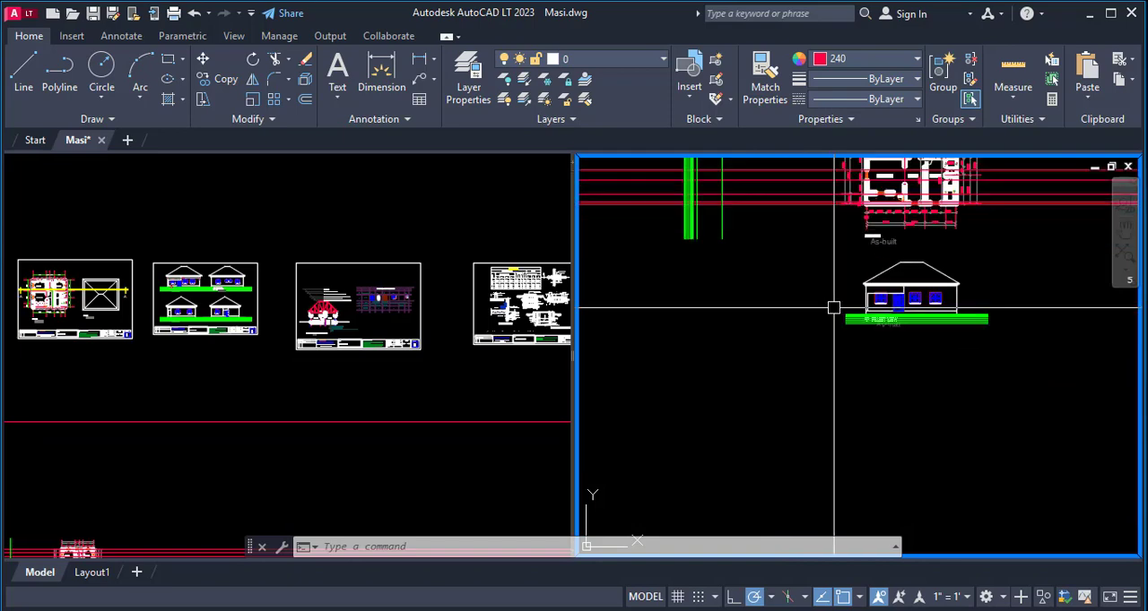
{"action": "scroll", "coordinate": [964, 240], "scroll_direction": "up", "scroll_amount": 3}
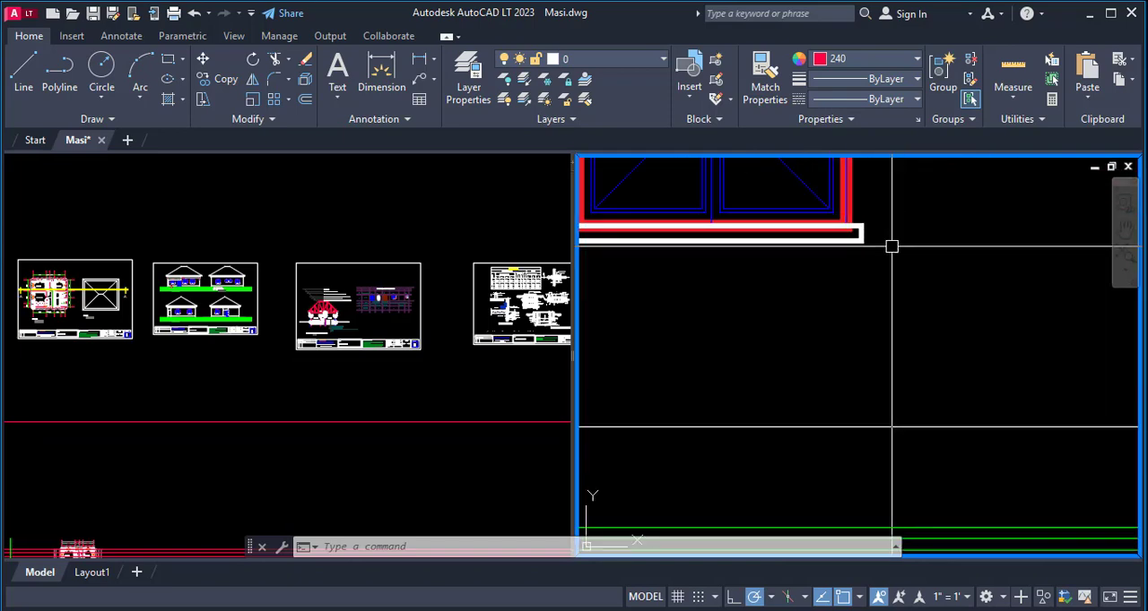
{"action": "scroll", "coordinate": [889, 246], "scroll_direction": "down", "scroll_amount": 3}
{"action": "scroll", "coordinate": [969, 283], "scroll_direction": "down", "scroll_amount": 2}
{"action": "scroll", "coordinate": [692, 366], "scroll_direction": "up", "scroll_amount": 5}
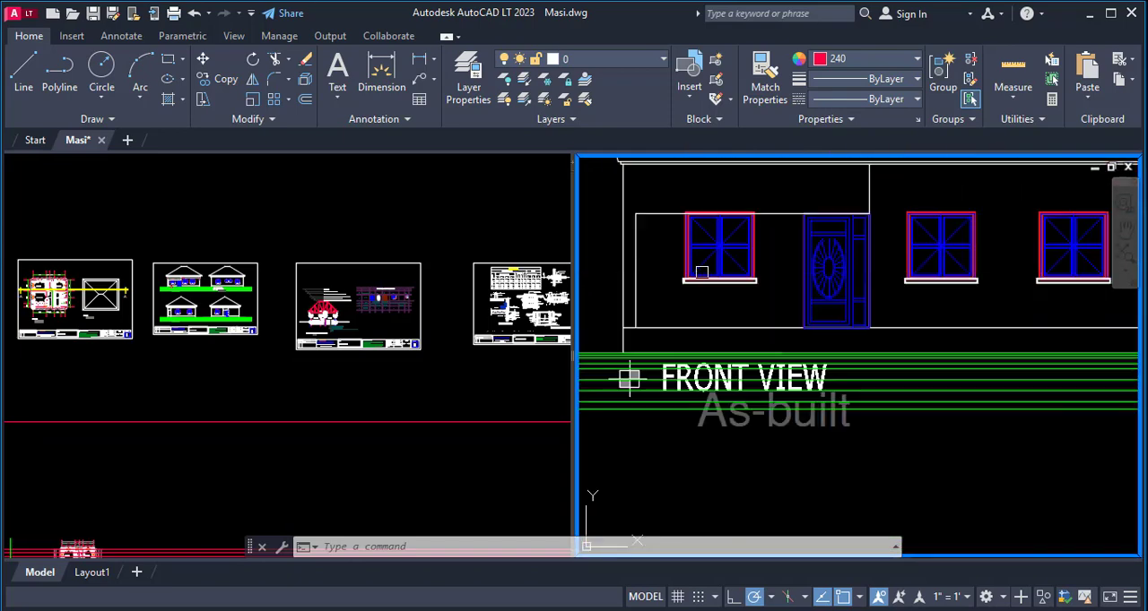
{"action": "scroll", "coordinate": [668, 385], "scroll_direction": "down", "scroll_amount": 2}
{"action": "scroll", "coordinate": [815, 395], "scroll_direction": "up", "scroll_amount": 5}
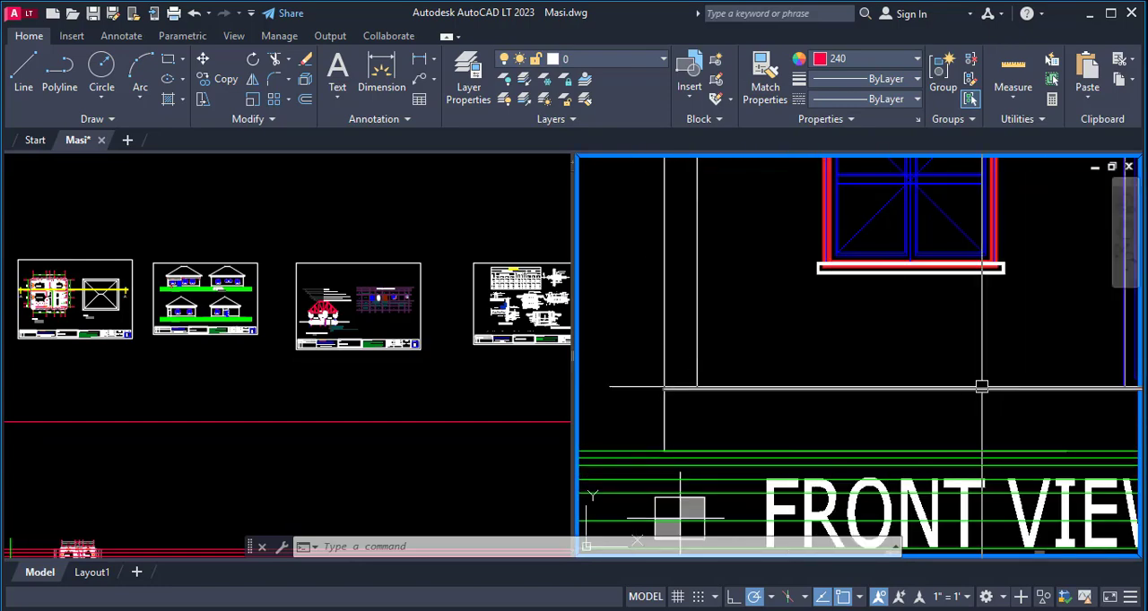
{"action": "scroll", "coordinate": [953, 390], "scroll_direction": "down", "scroll_amount": 3}
{"action": "scroll", "coordinate": [986, 443], "scroll_direction": "up", "scroll_amount": 3}
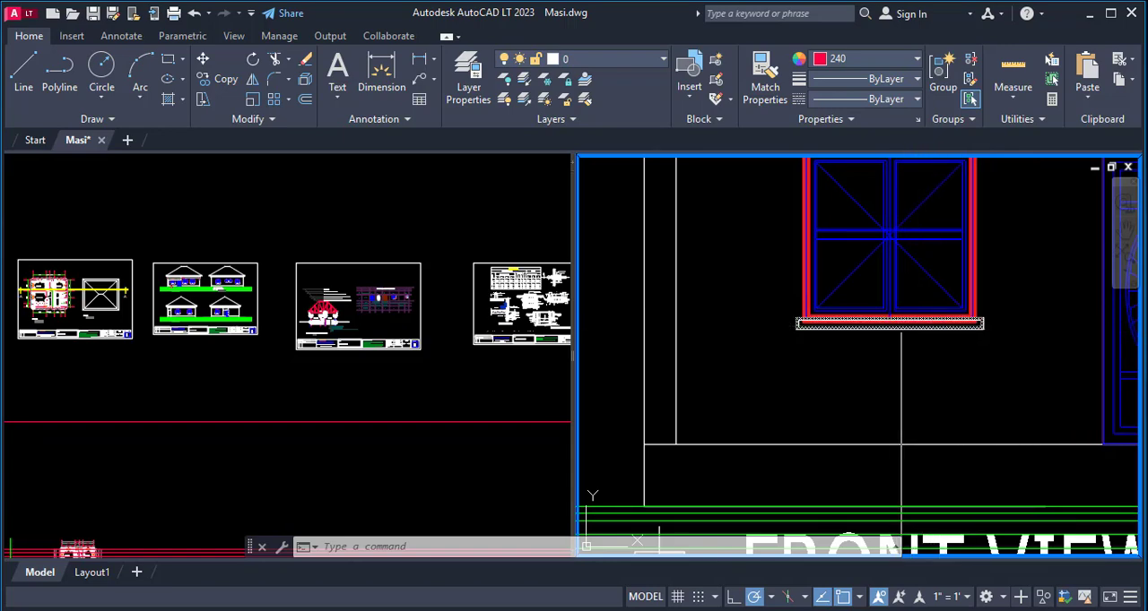
{"action": "scroll", "coordinate": [948, 342], "scroll_direction": "down", "scroll_amount": 4}
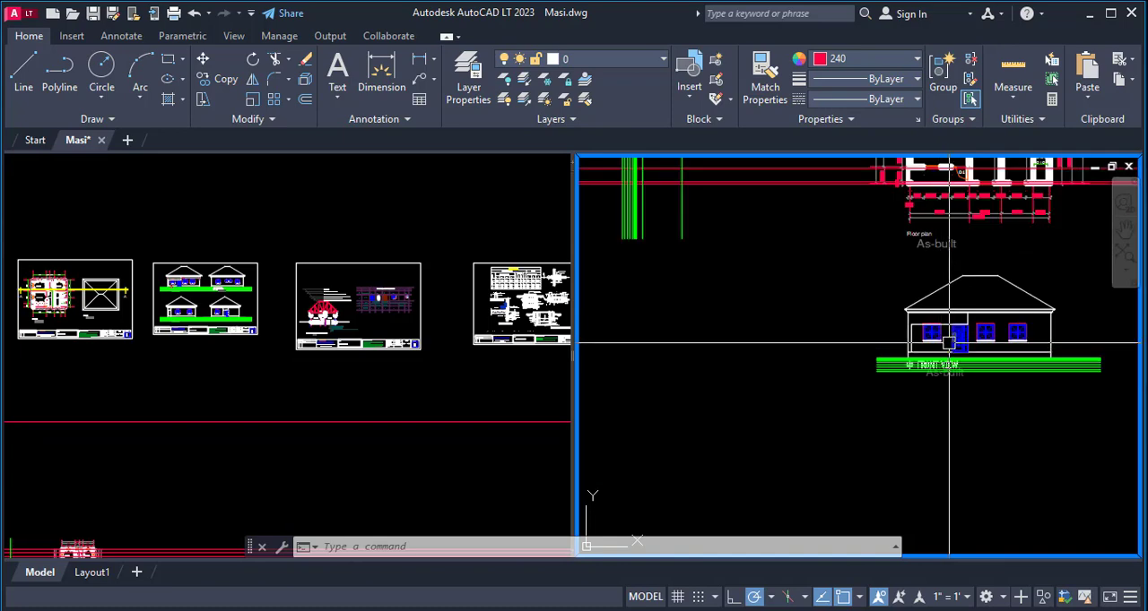
- Offset the vertical wall-top line by 900 toward the floor-level line, and the floor-level line by 900 toward the wall top
{"action": "scroll", "coordinate": [949, 343], "scroll_direction": "down", "scroll_amount": 2}
{"action": "scroll", "coordinate": [765, 228], "scroll_direction": "up", "scroll_amount": 6}
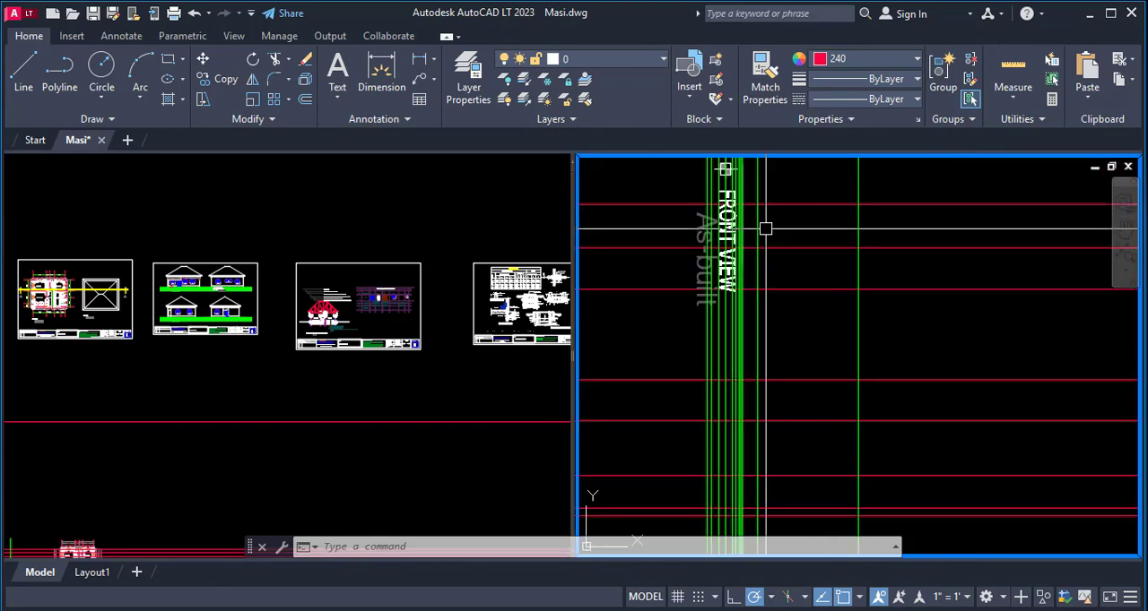
{"action": "type", "text": "o"}
{"action": "key", "text": "Return"}
{"action": "key", "text": "Escape"}
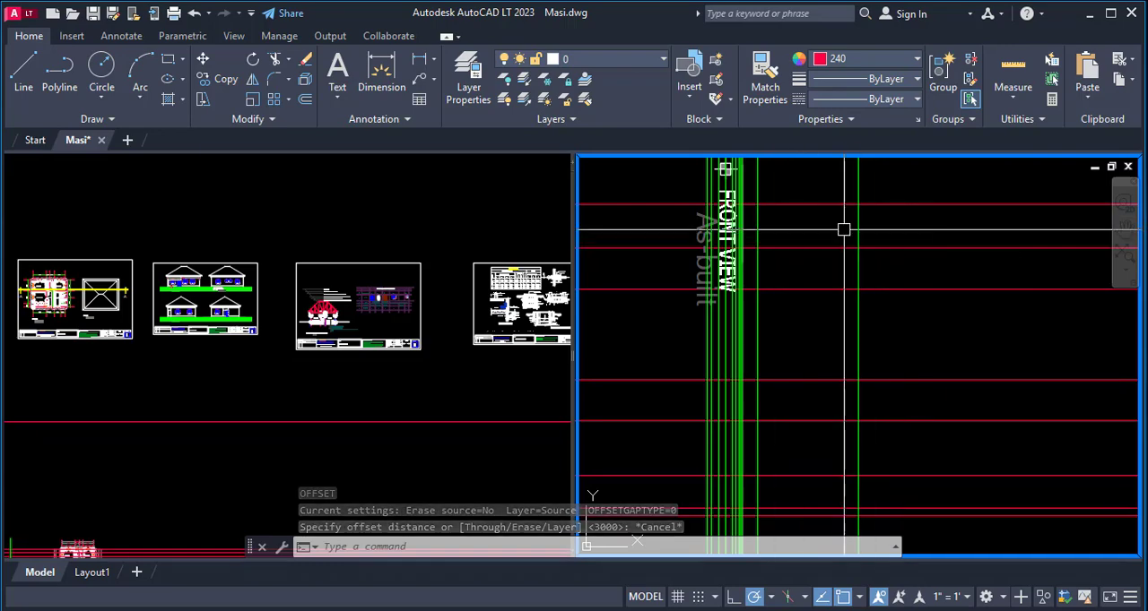
{"action": "key", "text": "Return"}
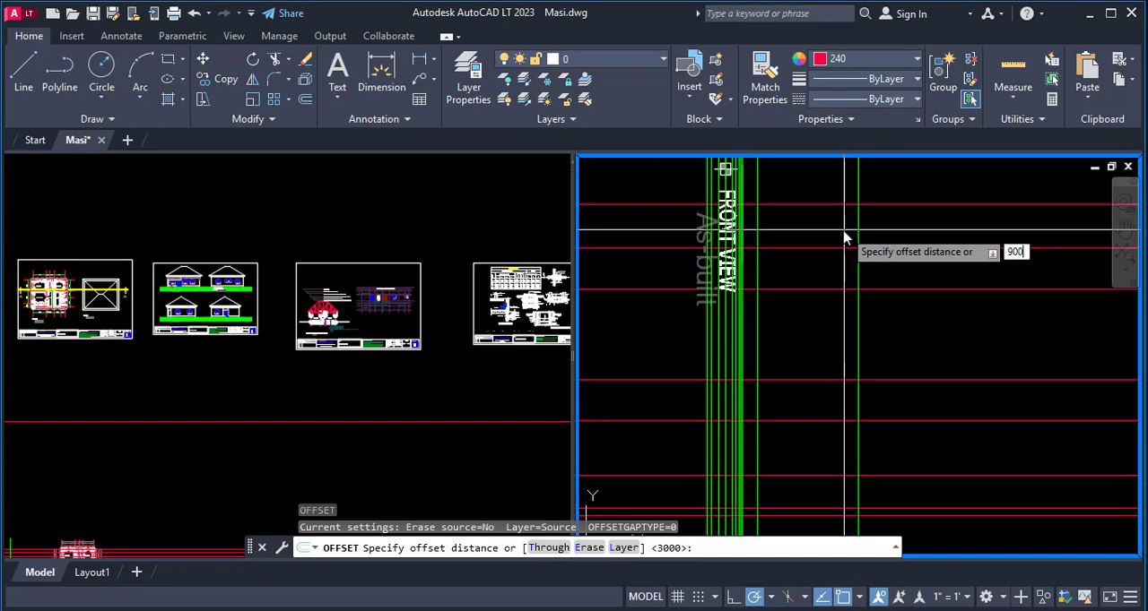
{"action": "key", "text": "Return"}
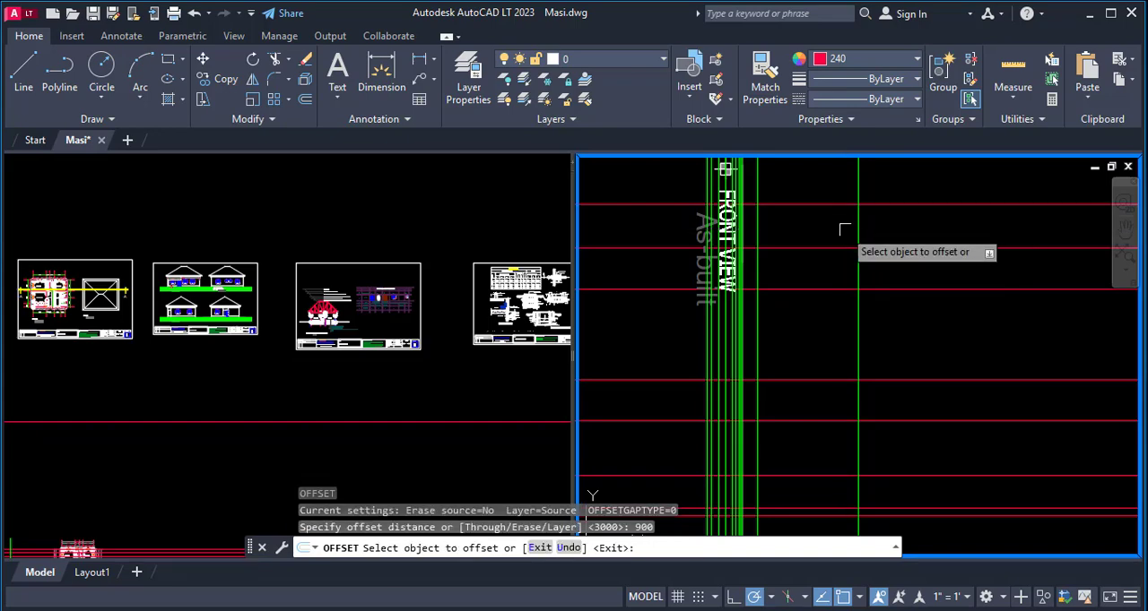
{"action": "left_click", "coordinate": [854, 224]}
{"action": "left_click", "coordinate": [821, 223]}
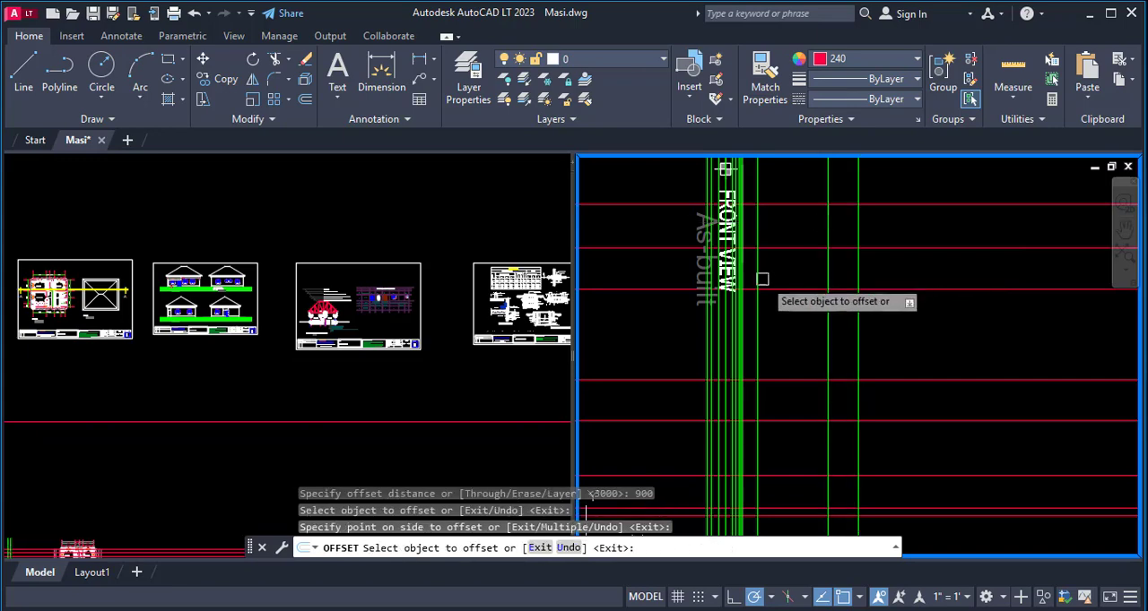
{"action": "left_click", "coordinate": [758, 235]}
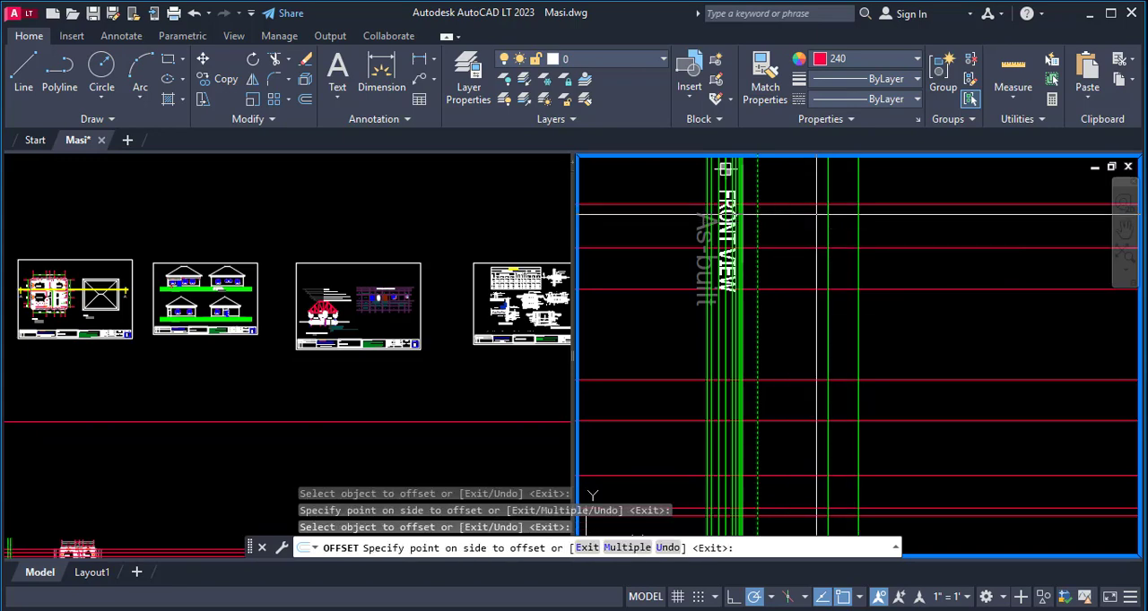
{"action": "key", "text": "Escape"}
- Measure the gap between the two new inner vertical lines with a linear dimension without placing it
{"action": "scroll", "coordinate": [796, 270], "scroll_direction": "up", "scroll_amount": 2}
{"action": "type", "text": "dli"}
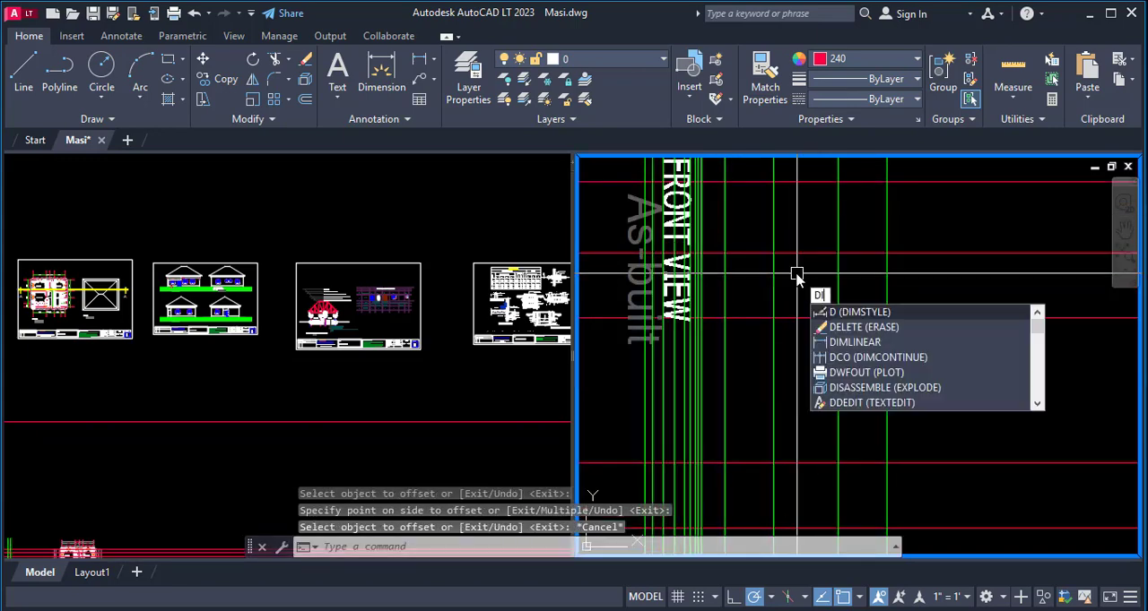
{"action": "key", "text": "Return"}
{"action": "left_click", "coordinate": [770, 254]}
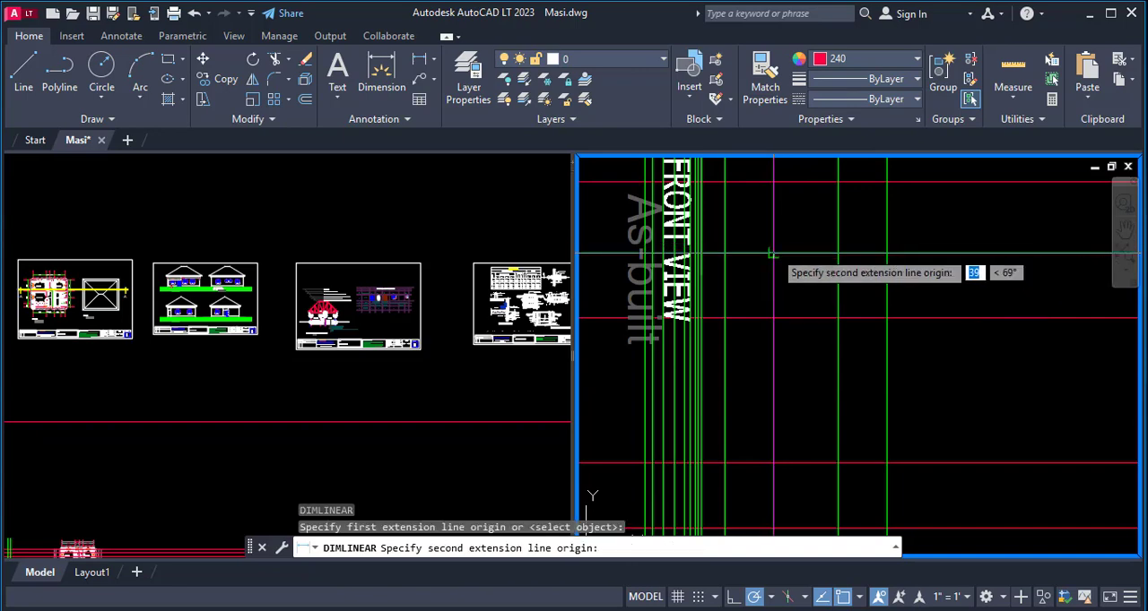
{"action": "left_click", "coordinate": [837, 255]}
{"action": "scroll", "coordinate": [809, 231], "scroll_direction": "up", "scroll_amount": 3}
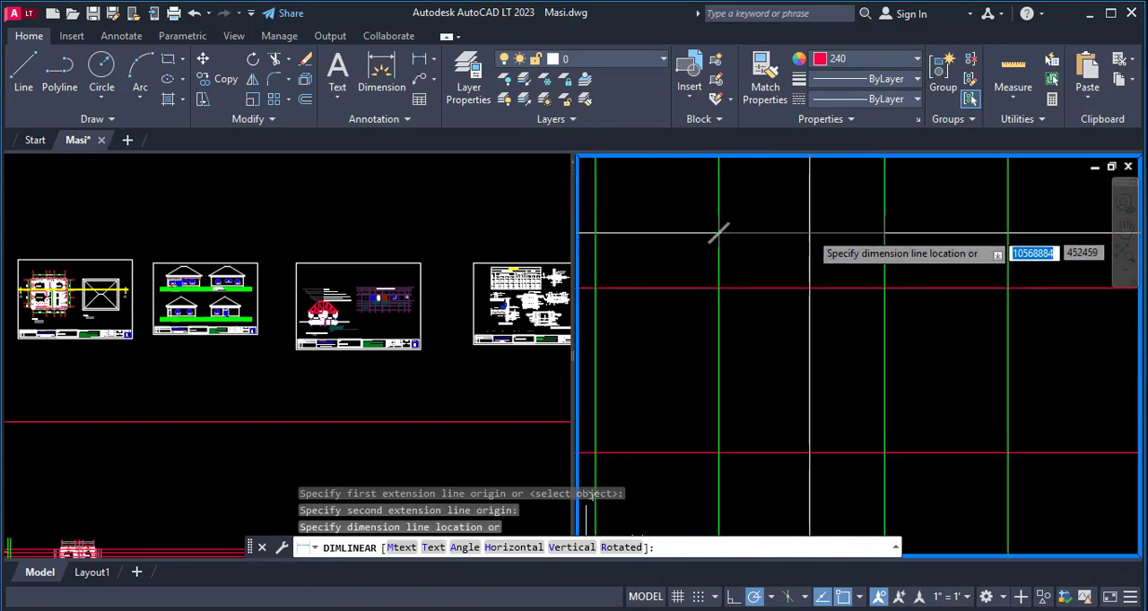
{"action": "key", "text": "Escape"}
{"action": "scroll", "coordinate": [840, 271], "scroll_direction": "down", "scroll_amount": 2}
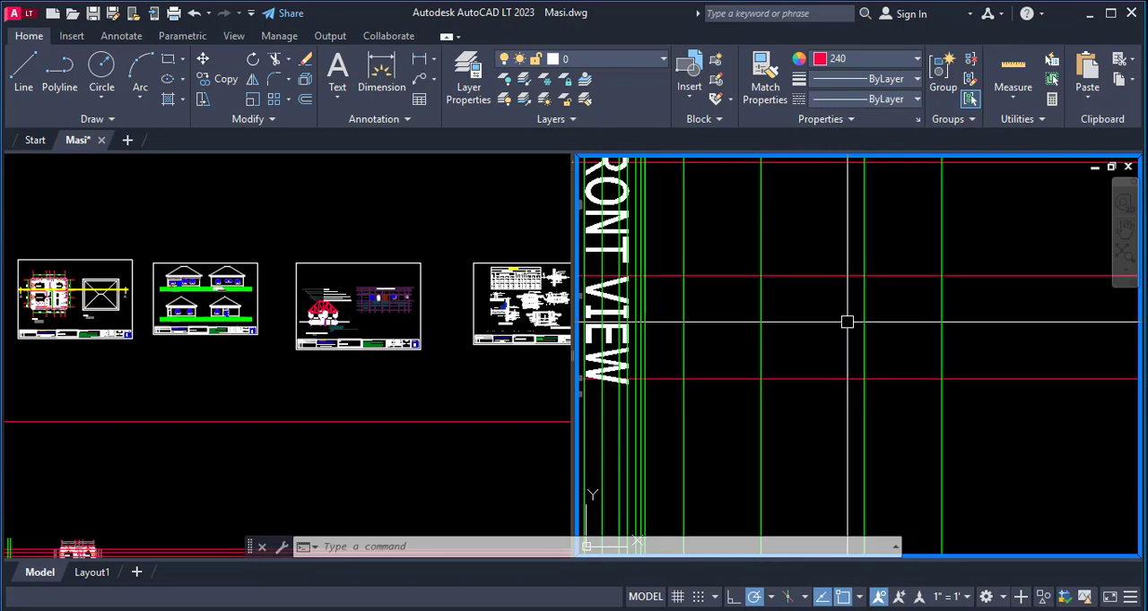
- Offset the two inner vertical lines outward by 300, one toward the wall-top line and one toward the floor-level line
{"action": "key", "text": "Return"}
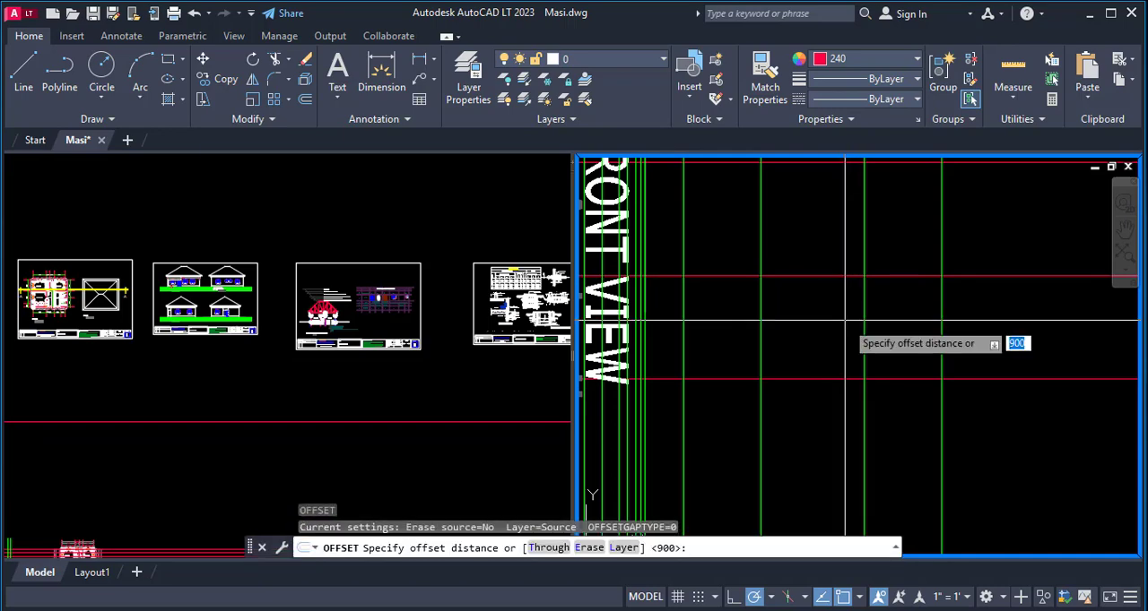
{"action": "type", "text": "300"}
{"action": "key", "text": "Return"}
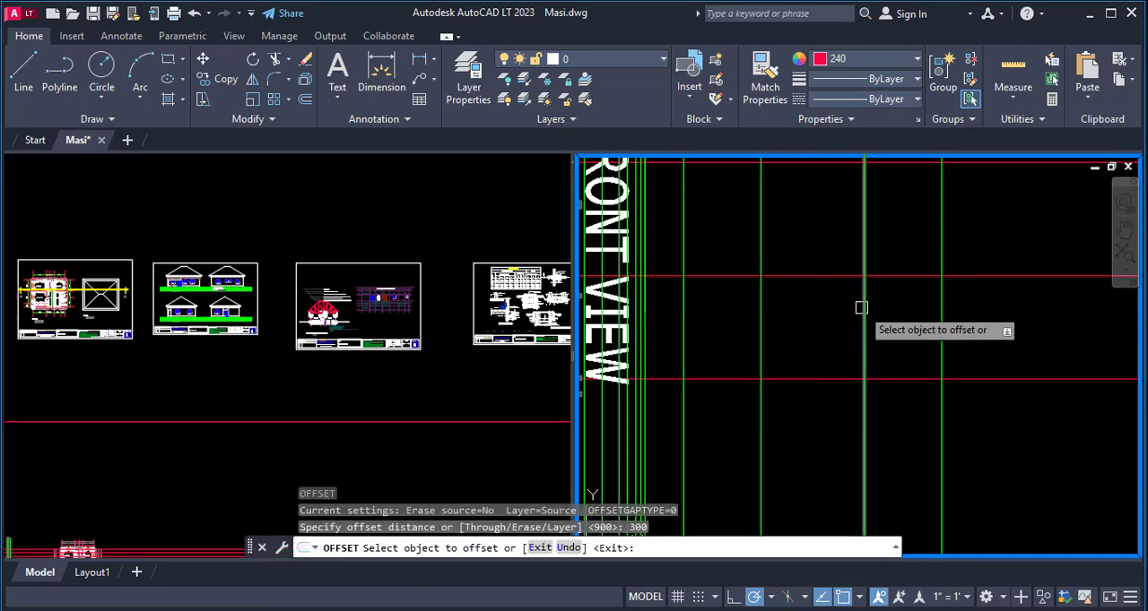
{"action": "left_click", "coordinate": [861, 307]}
{"action": "left_click", "coordinate": [907, 296]}
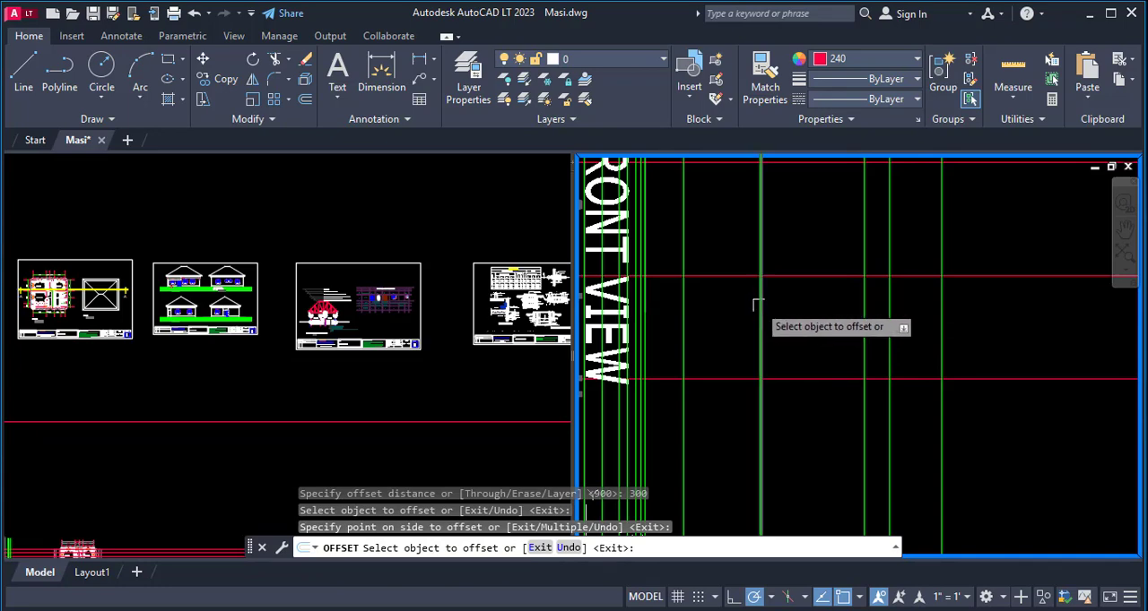
{"action": "left_click", "coordinate": [762, 309]}
{"action": "left_click", "coordinate": [715, 293]}
{"action": "key", "text": "Escape"}
{"action": "key", "text": "Escape"}
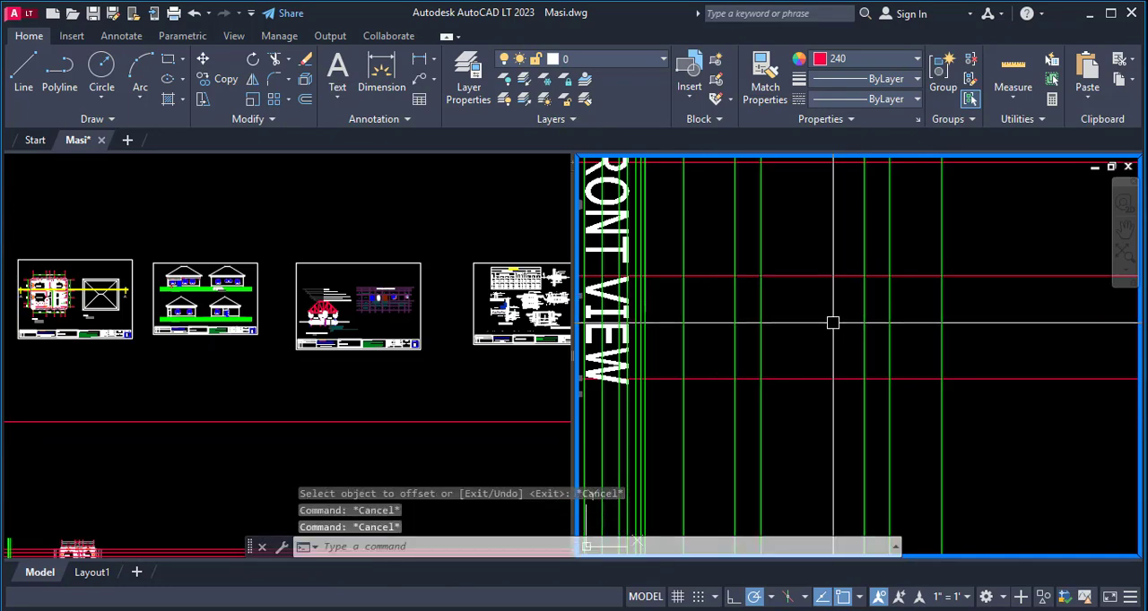
- Erase the two inner vertical lines that lie 900 from the floor and wall-top levels
{"action": "type", "text": "e"}
{"action": "key", "text": "Return"}
{"action": "left_click", "coordinate": [763, 311]}
{"action": "left_click", "coordinate": [861, 303]}
{"action": "key", "text": "Return"}
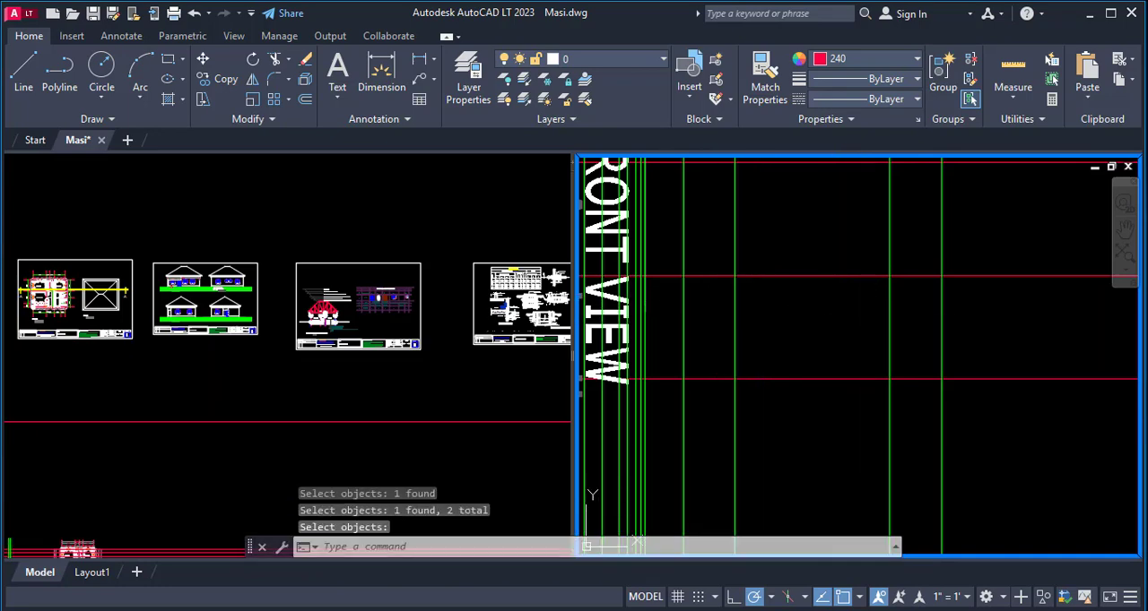
- Add a linear dimension between the two remaining inner vertical lines
{"action": "type", "text": "dli"}
{"action": "key", "text": "Return"}
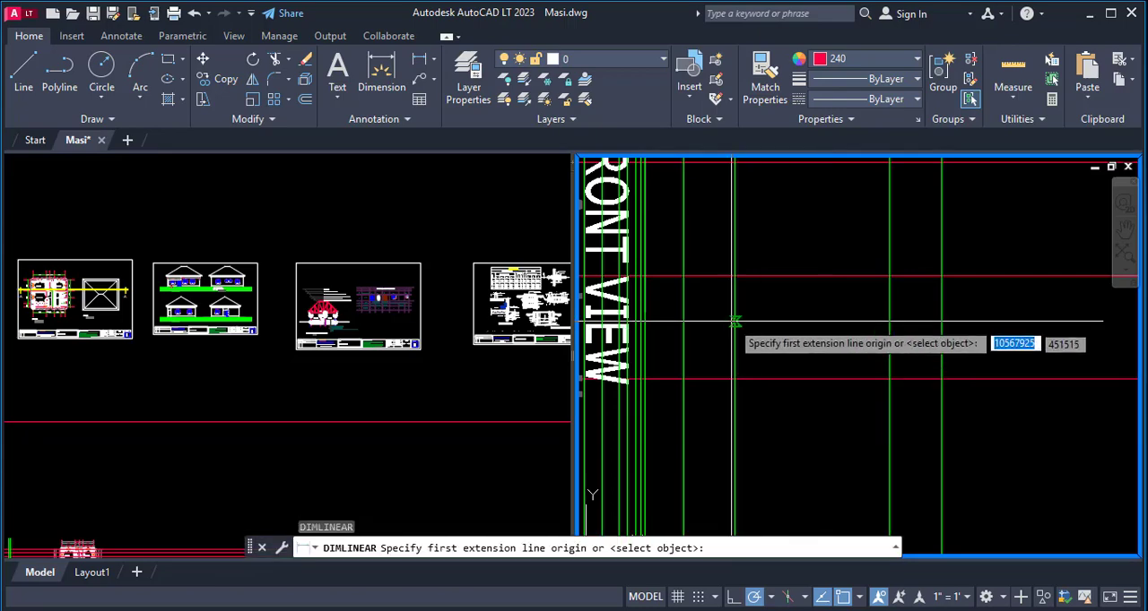
{"action": "left_click", "coordinate": [735, 321]}
{"action": "left_click", "coordinate": [890, 321]}
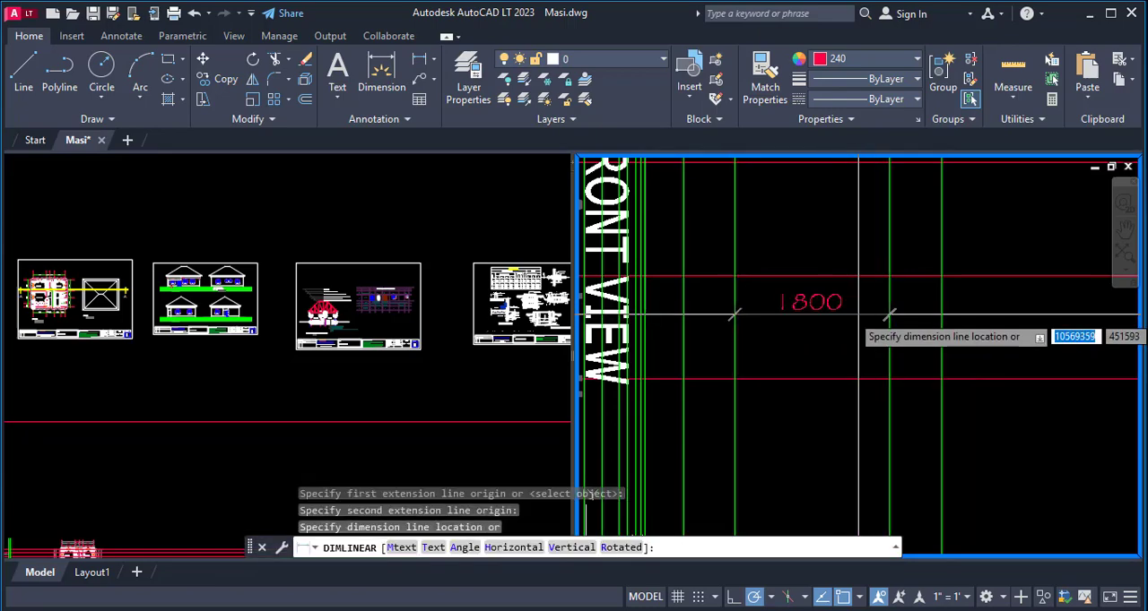
{"action": "left_click", "coordinate": [887, 314]}
{"action": "scroll", "coordinate": [794, 263], "scroll_direction": "up", "scroll_amount": 2}
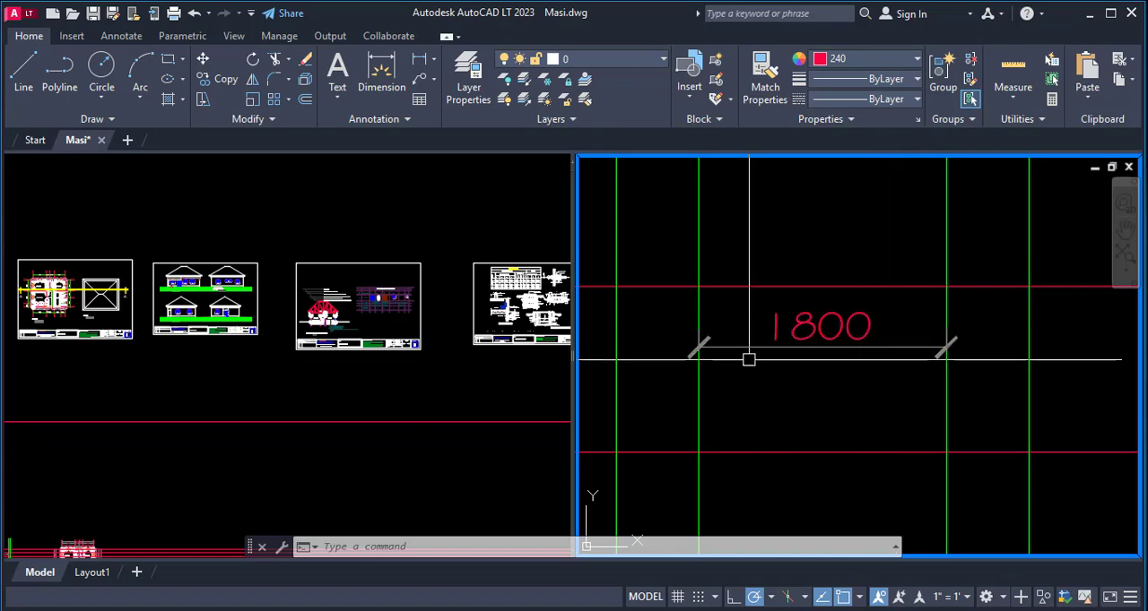
- Copy the front-view window just beyond the door, with its sill, from its frame's upper corner into the empty space below the vertical level lines
{"action": "scroll", "coordinate": [761, 360], "scroll_direction": "down", "scroll_amount": 10}
{"action": "scroll", "coordinate": [905, 332], "scroll_direction": "up", "scroll_amount": 4}
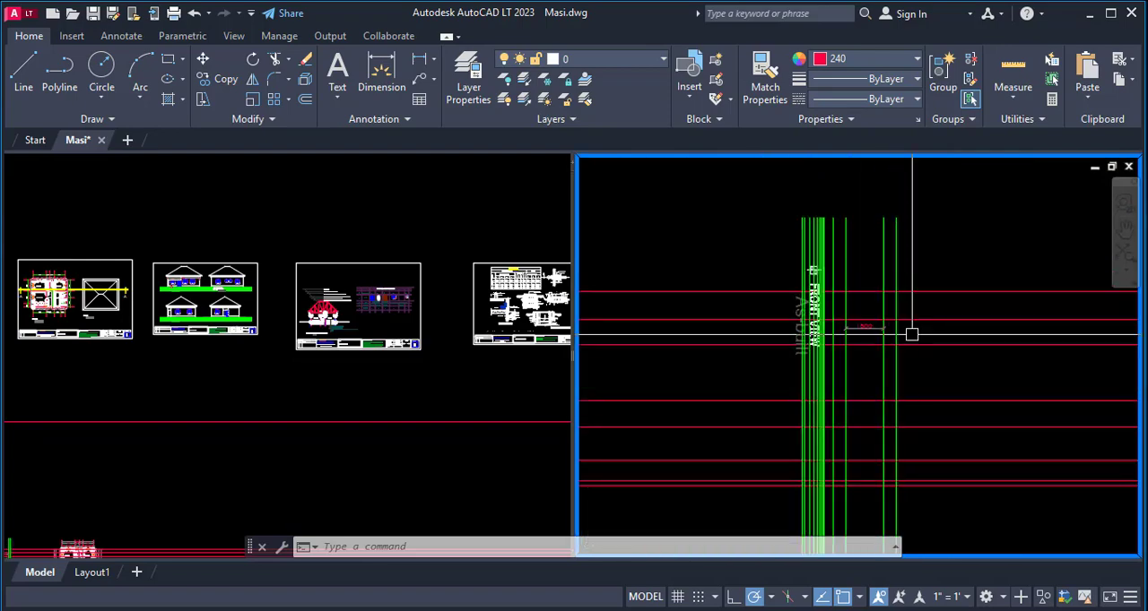
{"action": "scroll", "coordinate": [756, 231], "scroll_direction": "down", "scroll_amount": 5}
{"action": "scroll", "coordinate": [993, 370], "scroll_direction": "up", "scroll_amount": 5}
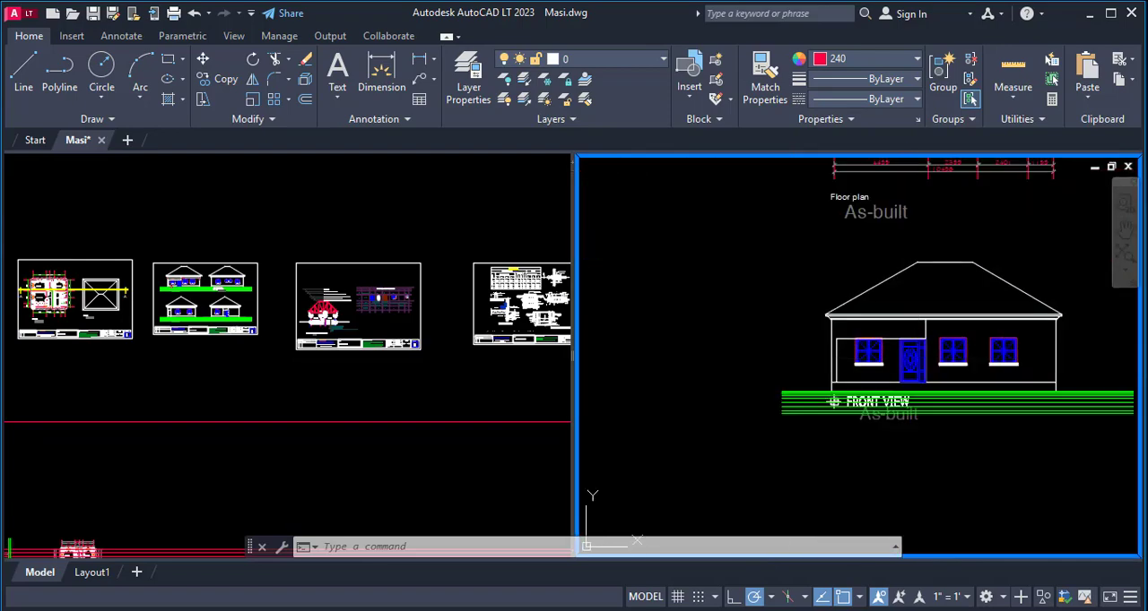
{"action": "scroll", "coordinate": [993, 376], "scroll_direction": "up", "scroll_amount": 5}
{"action": "type", "text": "co"}
{"action": "key", "text": "Return"}
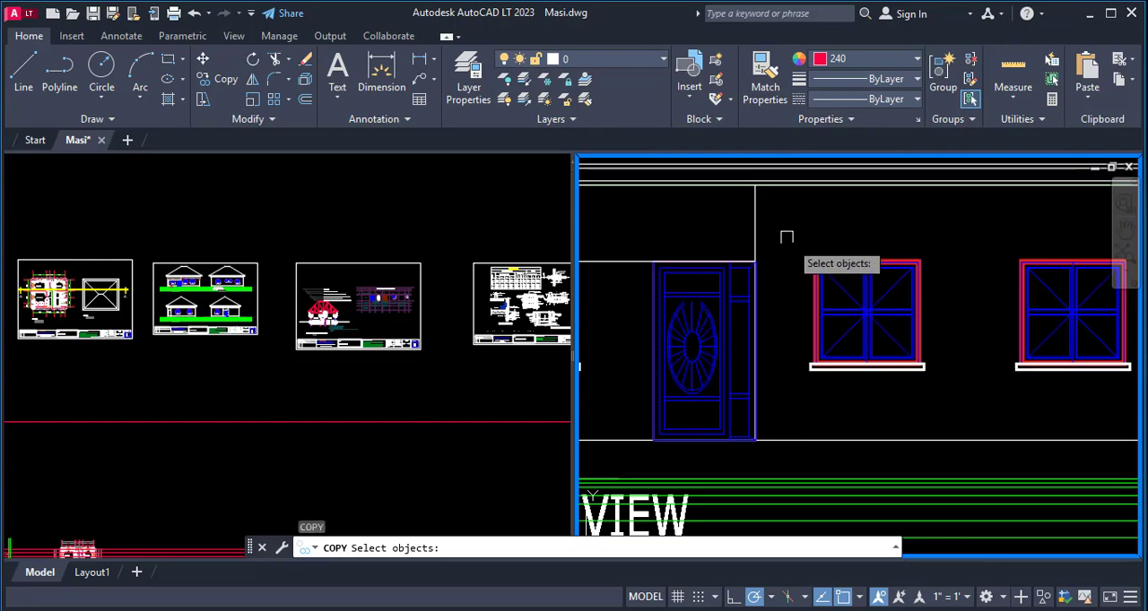
{"action": "left_click", "coordinate": [783, 235]}
{"action": "left_click", "coordinate": [953, 410]}
{"action": "key", "text": "Return"}
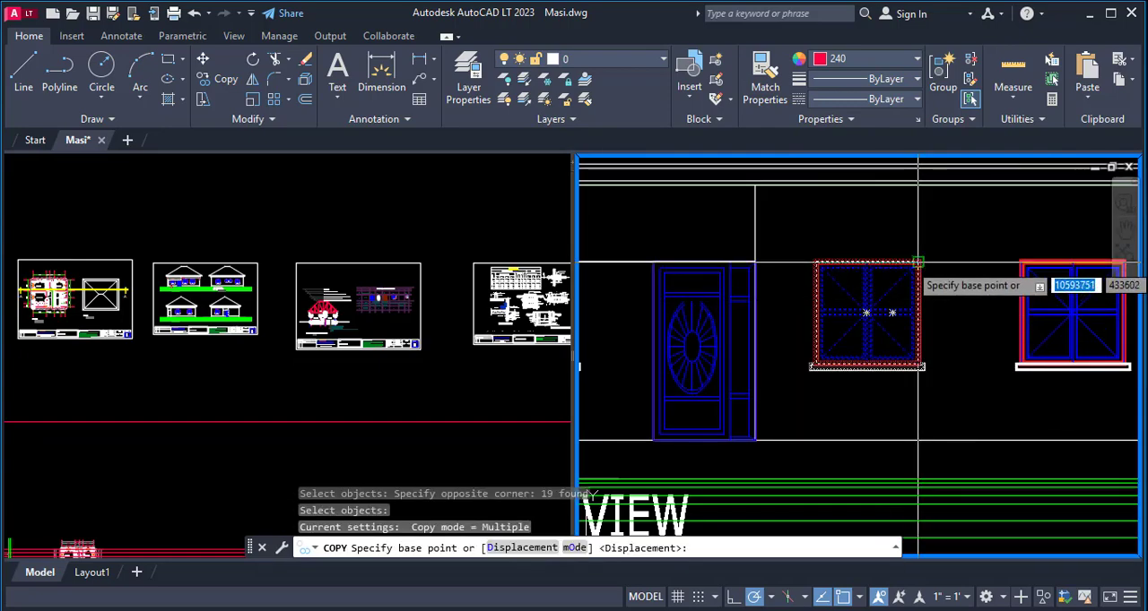
{"action": "left_click", "coordinate": [921, 262]}
{"action": "scroll", "coordinate": [932, 260], "scroll_direction": "down", "scroll_amount": 5}
{"action": "scroll", "coordinate": [940, 269], "scroll_direction": "up", "scroll_amount": 6}
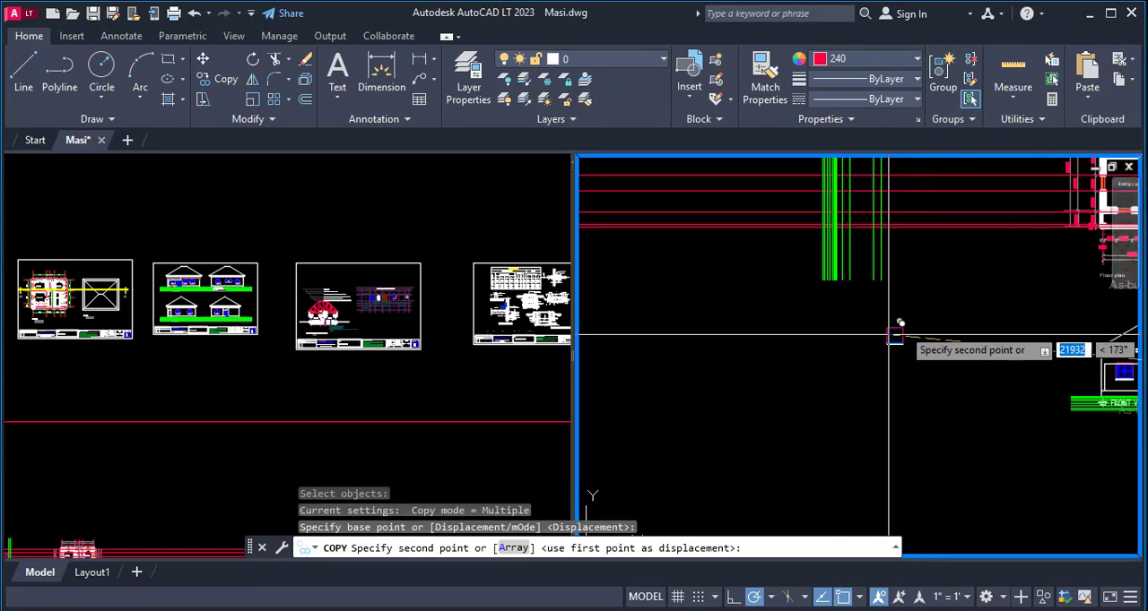
{"action": "key", "text": "Escape"}
{"action": "scroll", "coordinate": [923, 354], "scroll_direction": "up", "scroll_amount": 4}
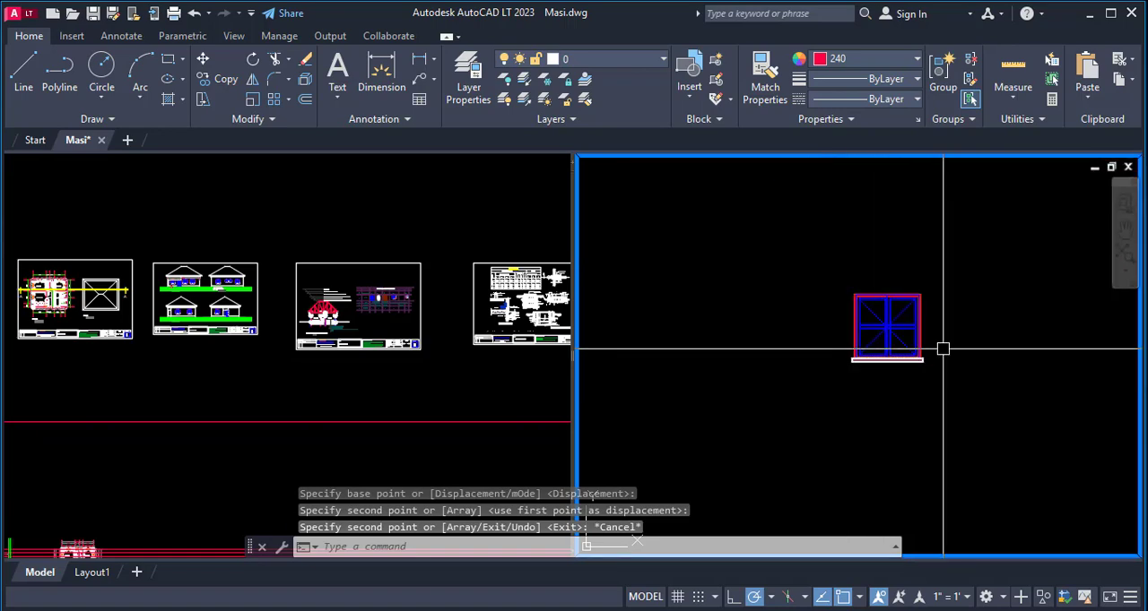
- Rotate the copied window and sill by 270° about the window frame's upper corner so the sill faces the ground lines
{"action": "type", "text": "ro"}
{"action": "key", "text": "Return"}
{"action": "left_click", "coordinate": [956, 260]}
{"action": "left_click", "coordinate": [833, 392]}
{"action": "key", "text": "Return"}
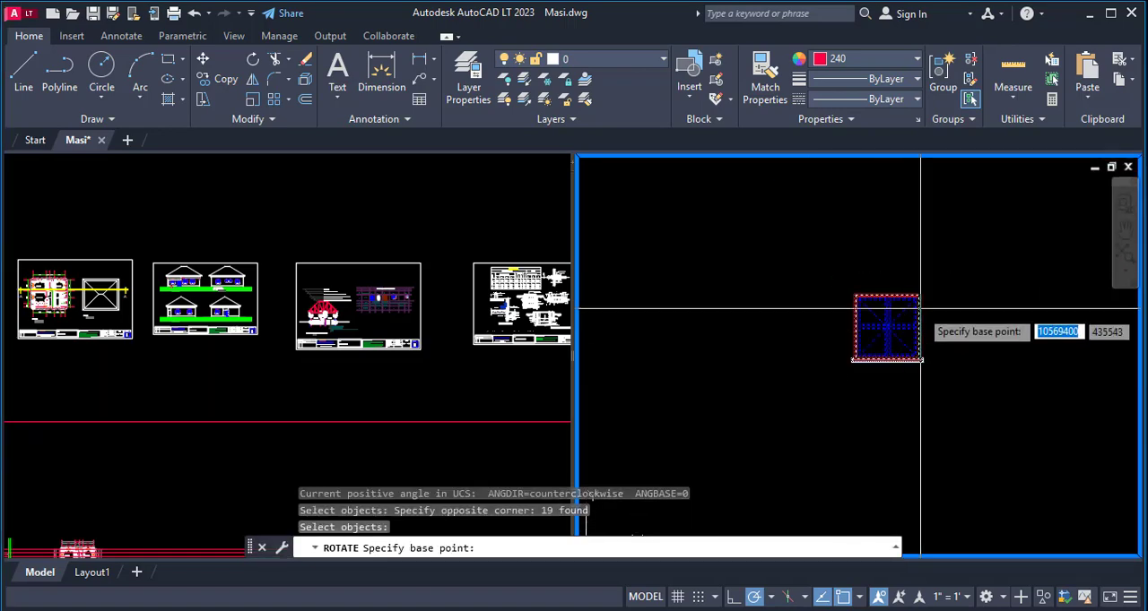
{"action": "left_click", "coordinate": [919, 295]}
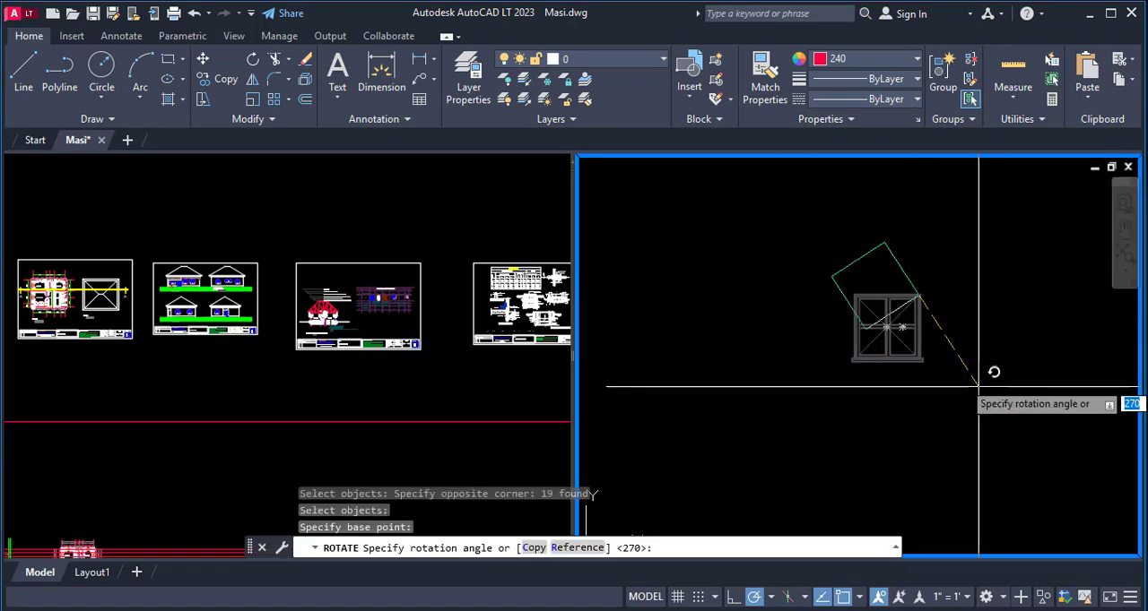
{"action": "left_click", "coordinate": [919, 423]}
{"action": "scroll", "coordinate": [924, 205], "scroll_direction": "up", "scroll_amount": 3}
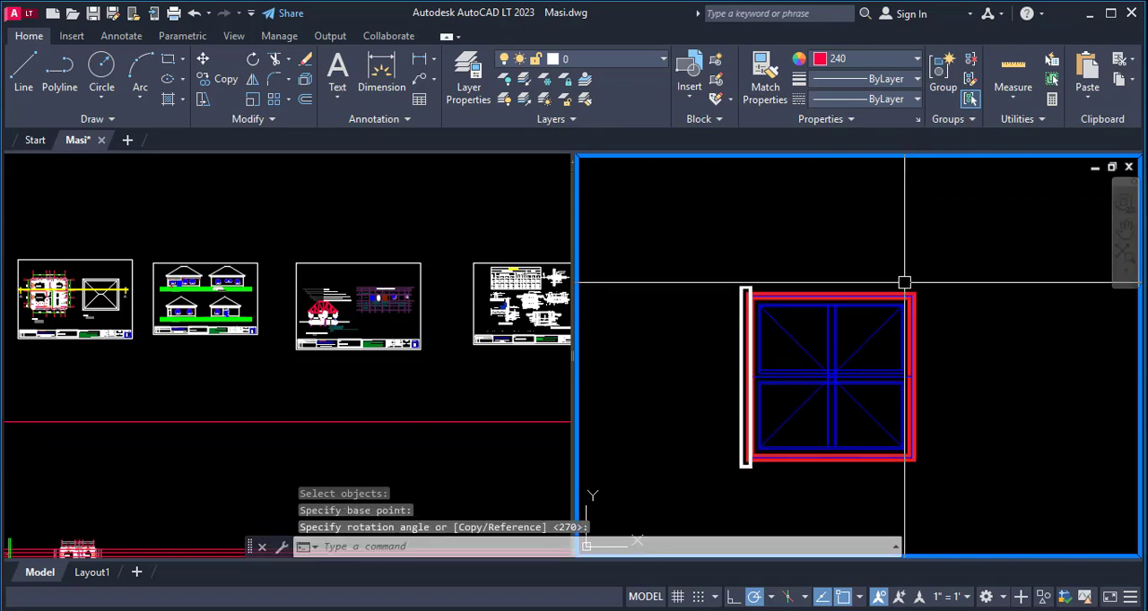
- Draw a vertical centre line about 1480 long from the top of the rotated window's middle bars down past its lower edge
{"action": "scroll", "coordinate": [909, 275], "scroll_direction": "down", "scroll_amount": 2}
{"action": "scroll", "coordinate": [907, 285], "scroll_direction": "up", "scroll_amount": 6}
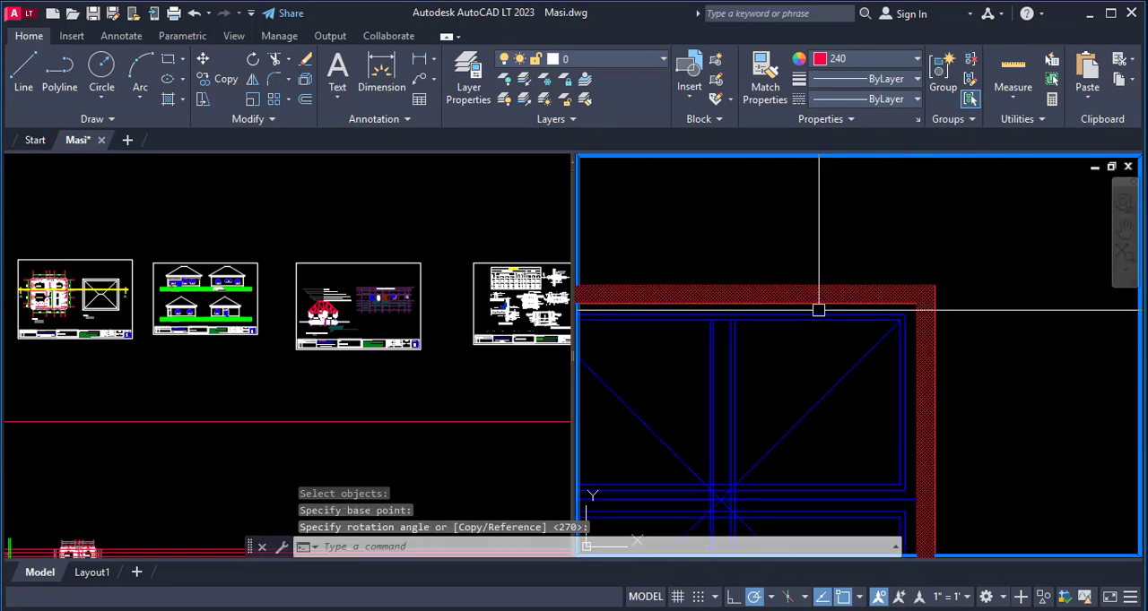
{"action": "scroll", "coordinate": [751, 238], "scroll_direction": "down", "scroll_amount": 2}
{"action": "scroll", "coordinate": [750, 238], "scroll_direction": "down", "scroll_amount": 2}
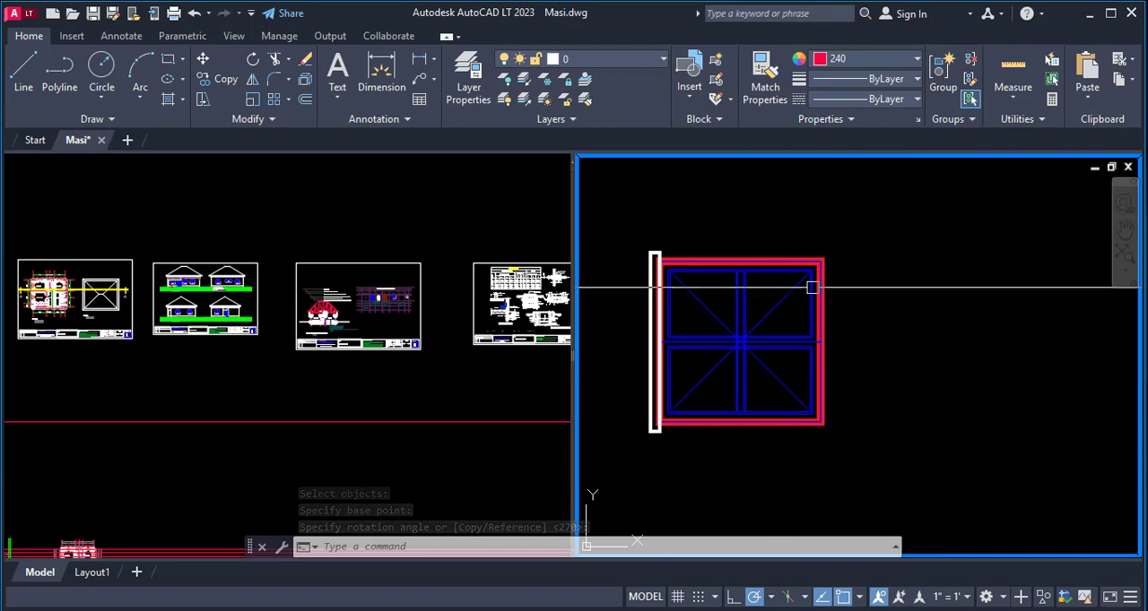
{"action": "scroll", "coordinate": [746, 284], "scroll_direction": "up", "scroll_amount": 8}
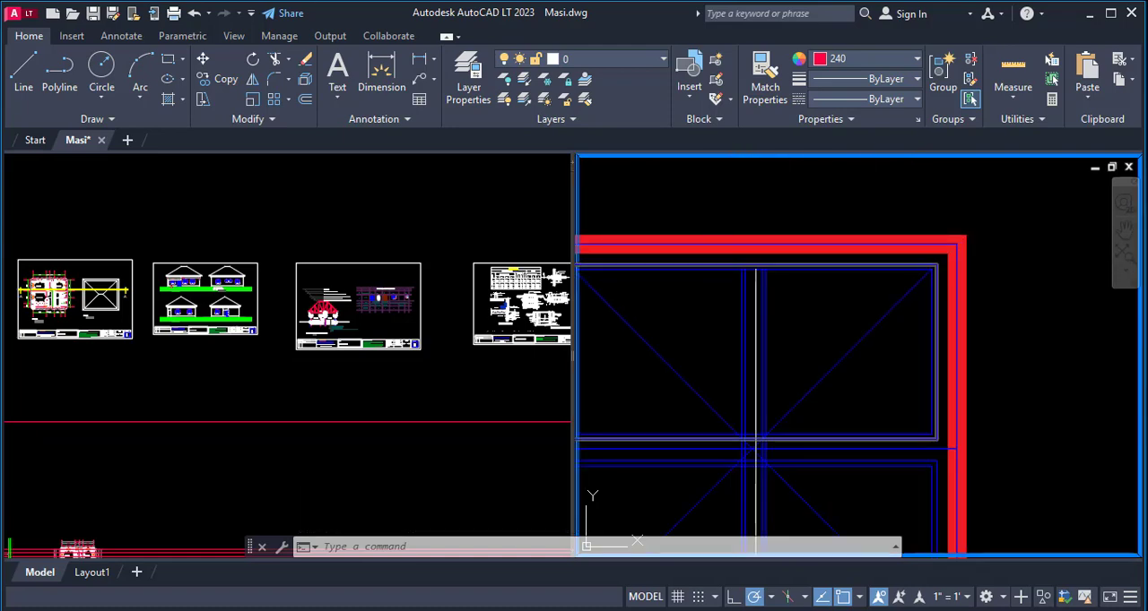
{"action": "type", "text": "l"}
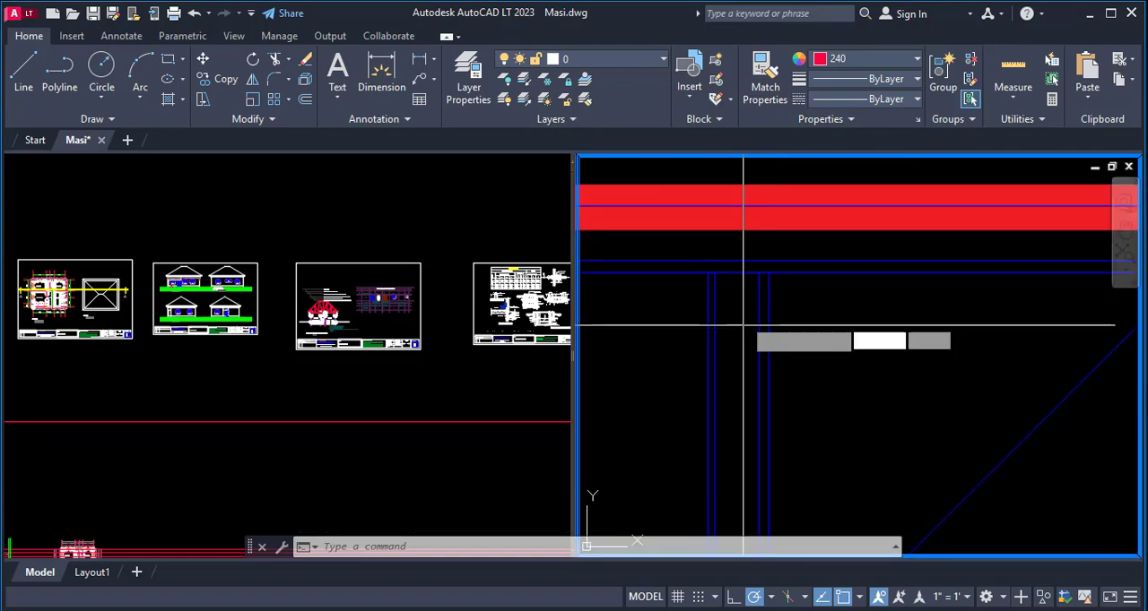
{"action": "key", "text": "Return"}
{"action": "left_click", "coordinate": [733, 271]}
{"action": "scroll", "coordinate": [756, 198], "scroll_direction": "down", "scroll_amount": 5}
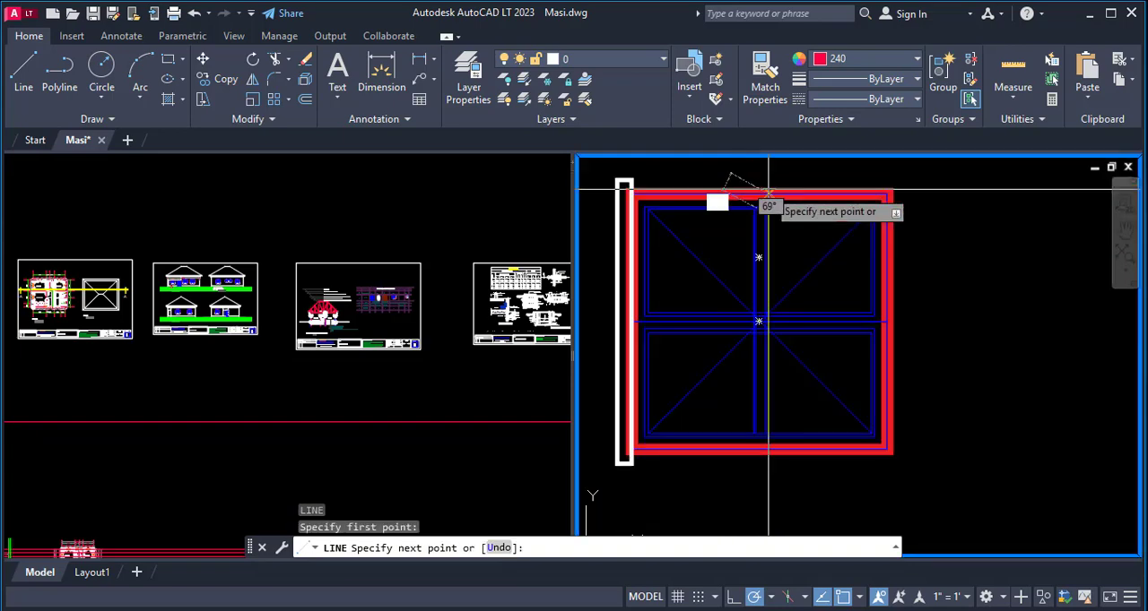
{"action": "scroll", "coordinate": [753, 358], "scroll_direction": "up", "scroll_amount": 4}
{"action": "left_click", "coordinate": [752, 437]}
{"action": "key", "text": "Escape"}
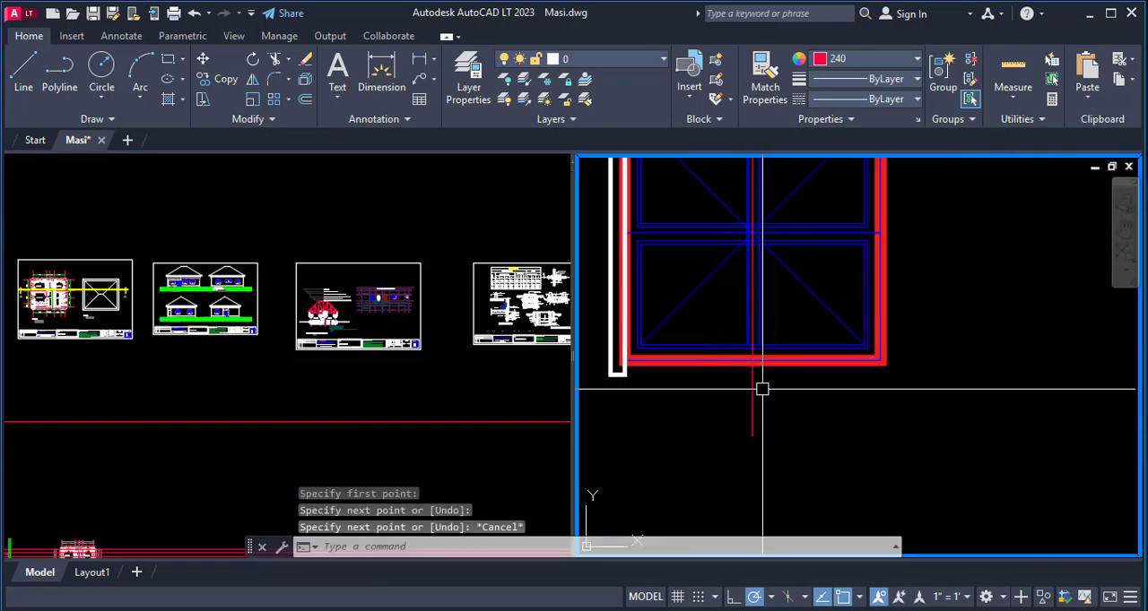
- Stretch the upper end of the vertical centre line beyond the upper edge of the rotated window
{"action": "left_click", "coordinate": [753, 416]}
{"action": "scroll", "coordinate": [762, 425], "scroll_direction": "down", "scroll_amount": 4}
{"action": "scroll", "coordinate": [764, 313], "scroll_direction": "up", "scroll_amount": 4}
{"action": "left_click", "coordinate": [746, 295]}
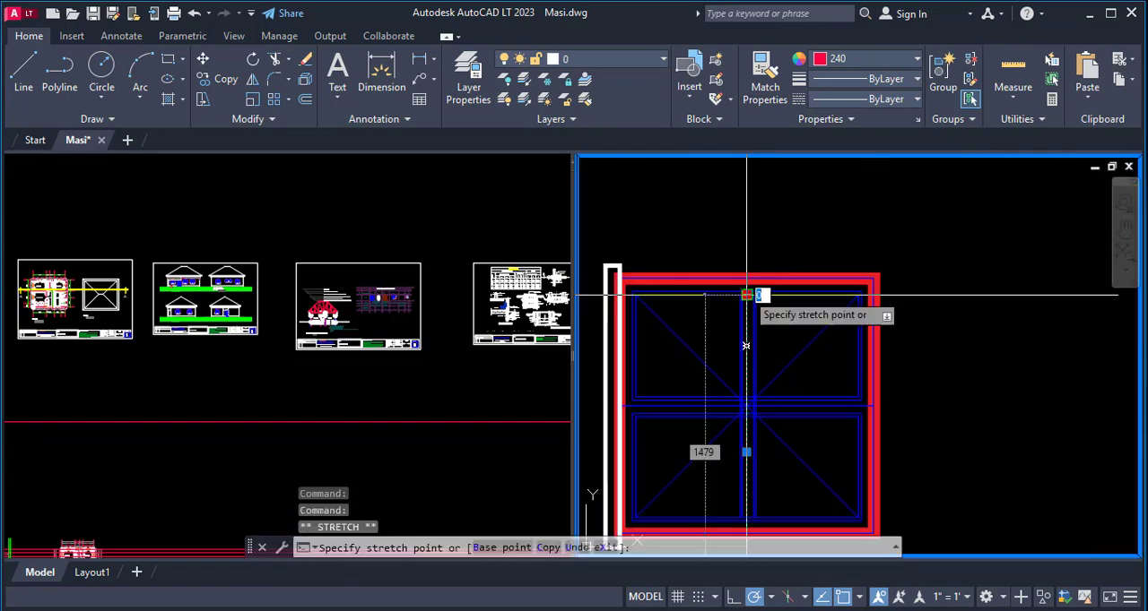
{"action": "scroll", "coordinate": [782, 174], "scroll_direction": "down", "scroll_amount": 3}
{"action": "key", "text": "Escape"}
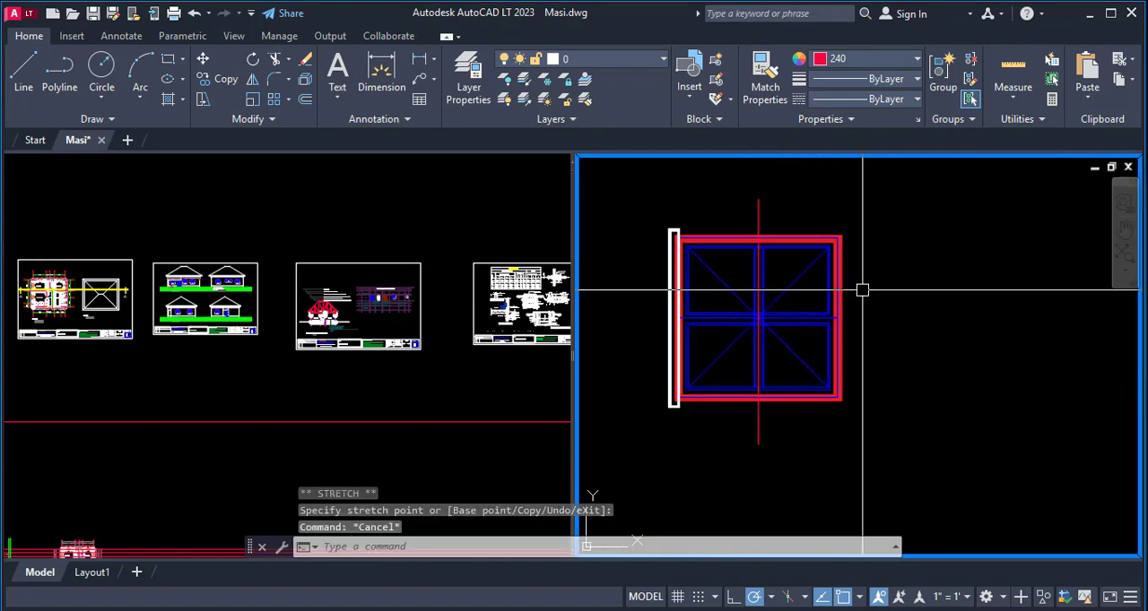
- Offset the vertical centre line of the rotated window by 900 to both sides
{"action": "key", "text": "Escape"}
{"action": "key", "text": "Escape"}
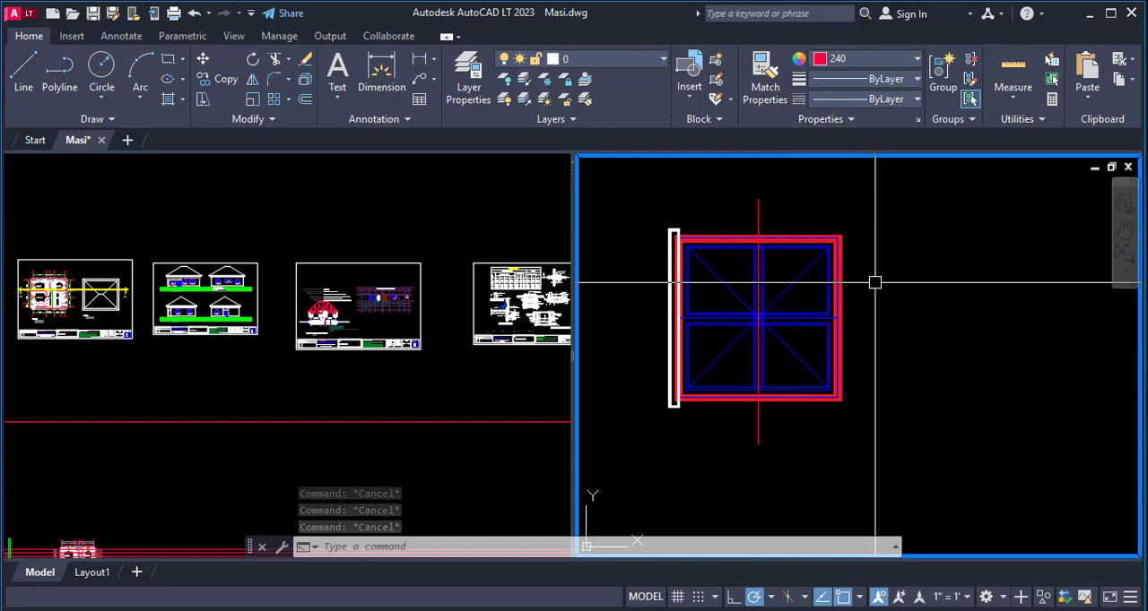
{"action": "type", "text": "o"}
{"action": "key", "text": "Return"}
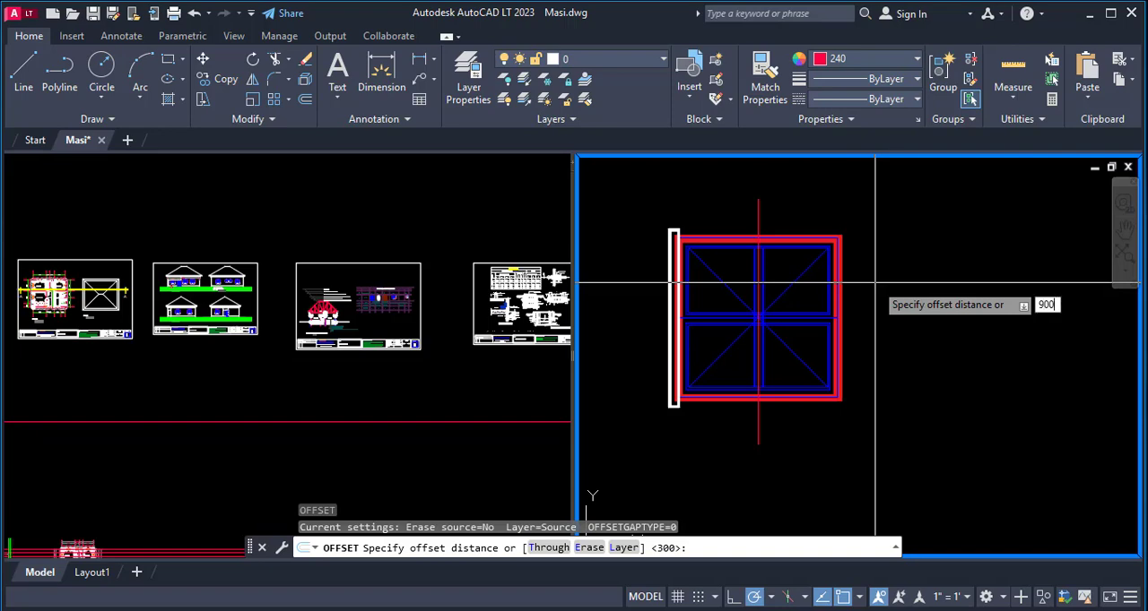
{"action": "key", "text": "Return"}
{"action": "left_click", "coordinate": [759, 210]}
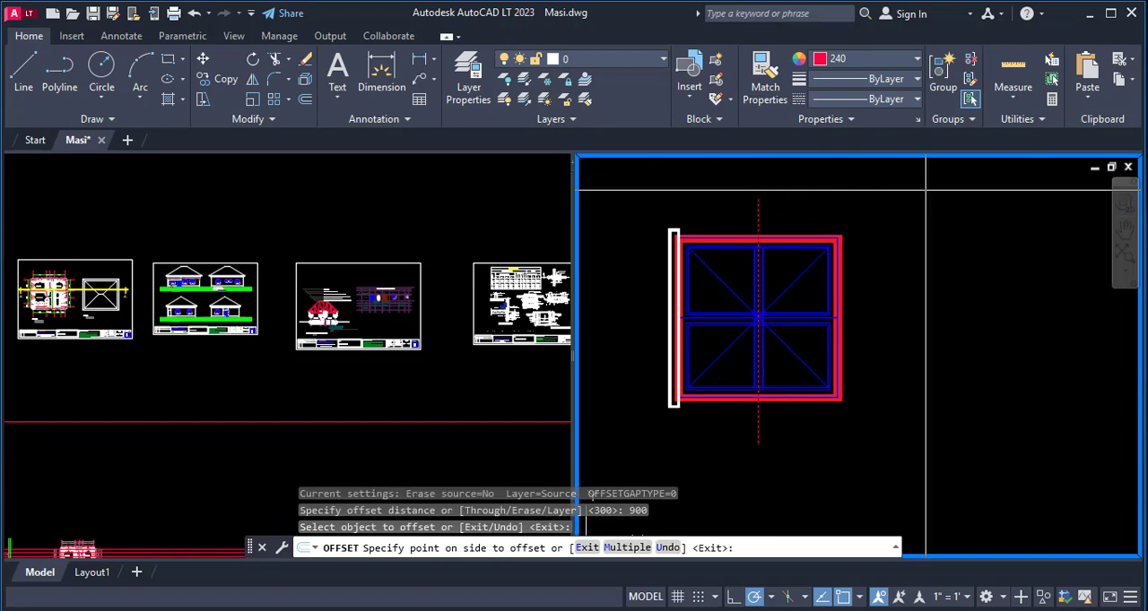
{"action": "left_click", "coordinate": [925, 189]}
{"action": "left_click", "coordinate": [757, 207]}
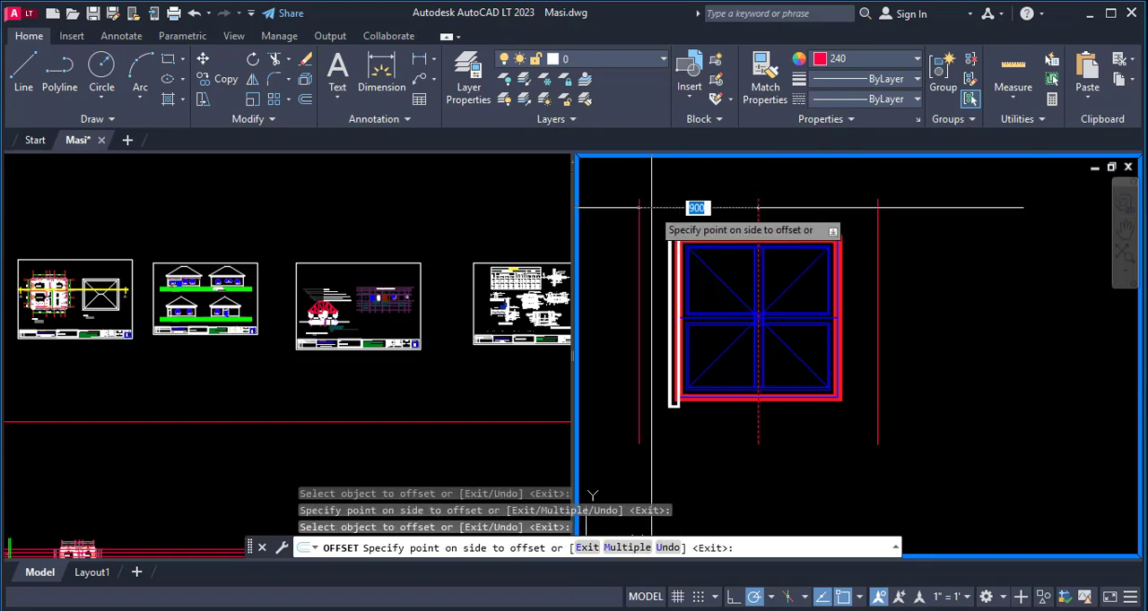
{"action": "left_click", "coordinate": [811, 297]}
{"action": "key", "text": "Escape"}
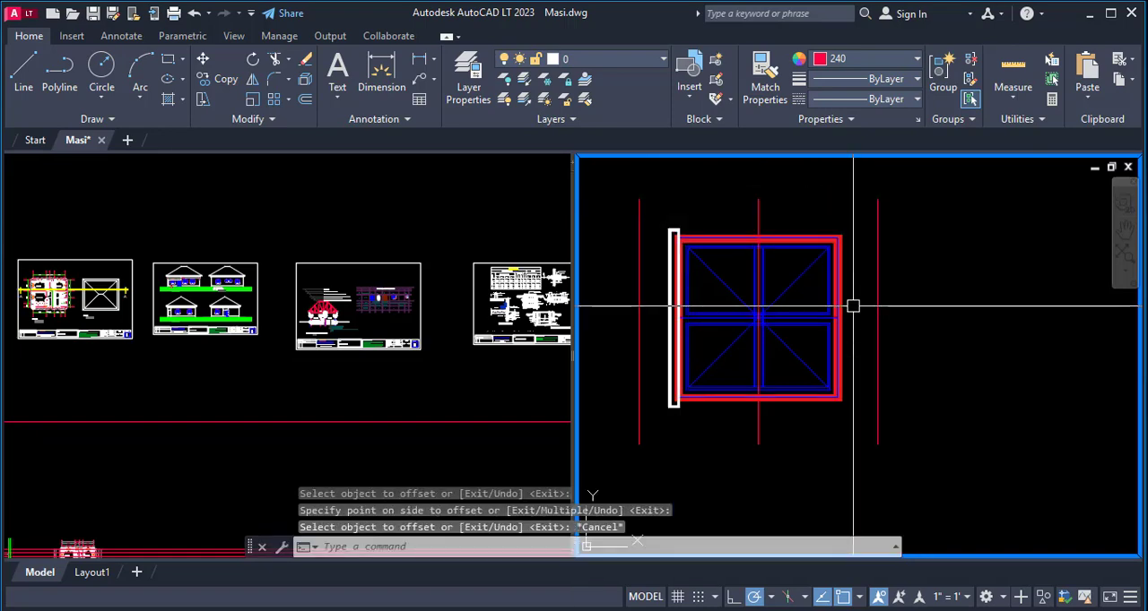
- Try to scale the window frame and panes from the midpoint of the frame edge opposite the sill to the nearby offset line
{"action": "key", "text": "Return"}
{"action": "left_click", "coordinate": [866, 213]}
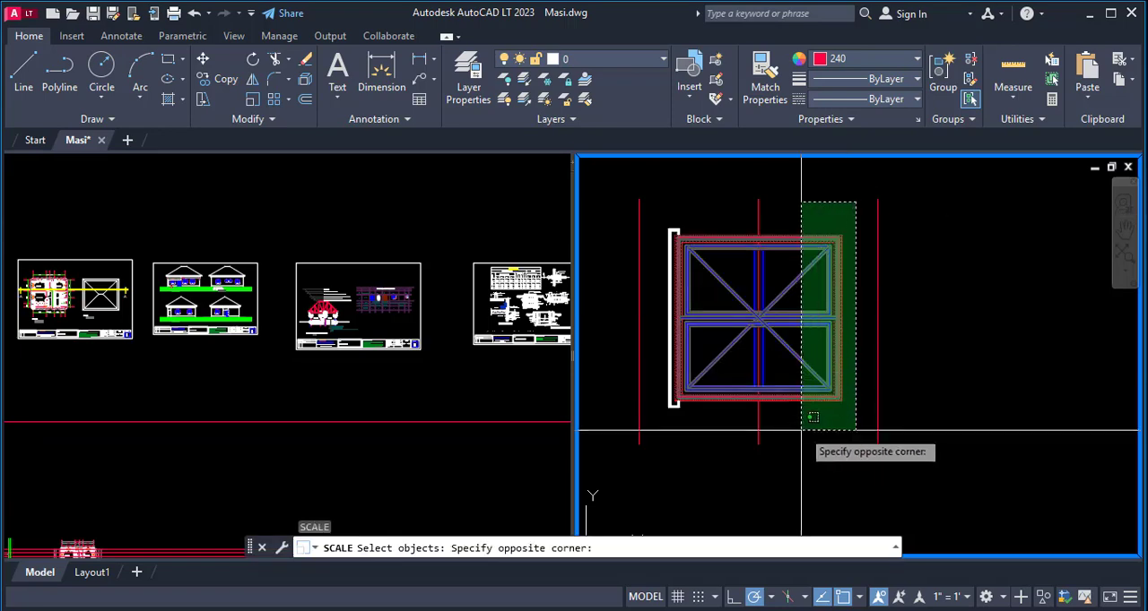
{"action": "left_click", "coordinate": [817, 409]}
{"action": "scroll", "coordinate": [818, 409], "scroll_direction": "up", "scroll_amount": 5}
{"action": "key", "text": "Return"}
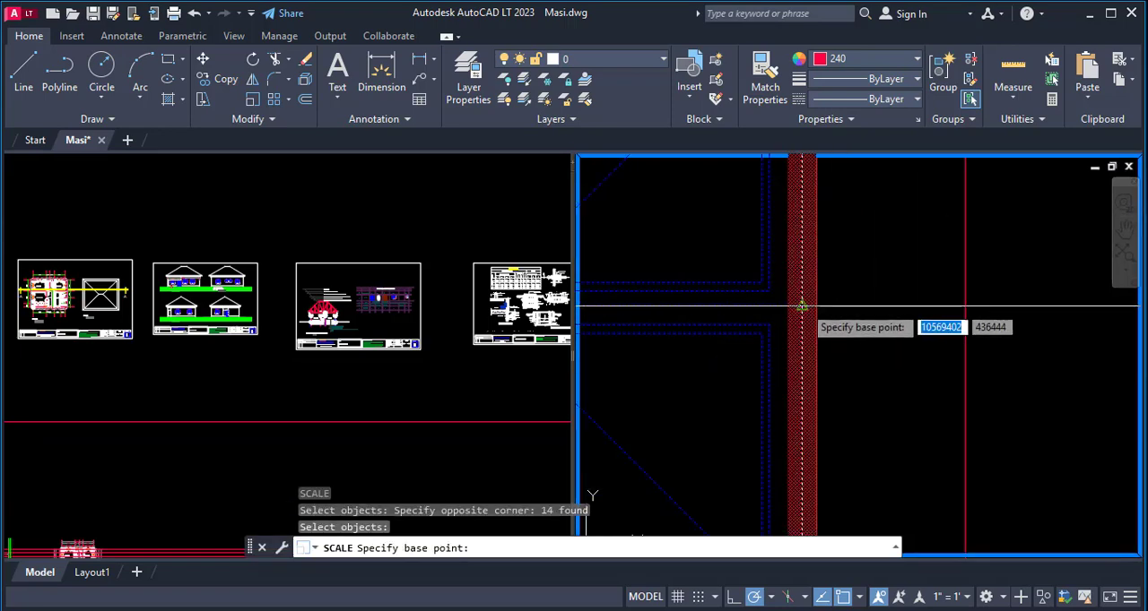
{"action": "left_click", "coordinate": [803, 315]}
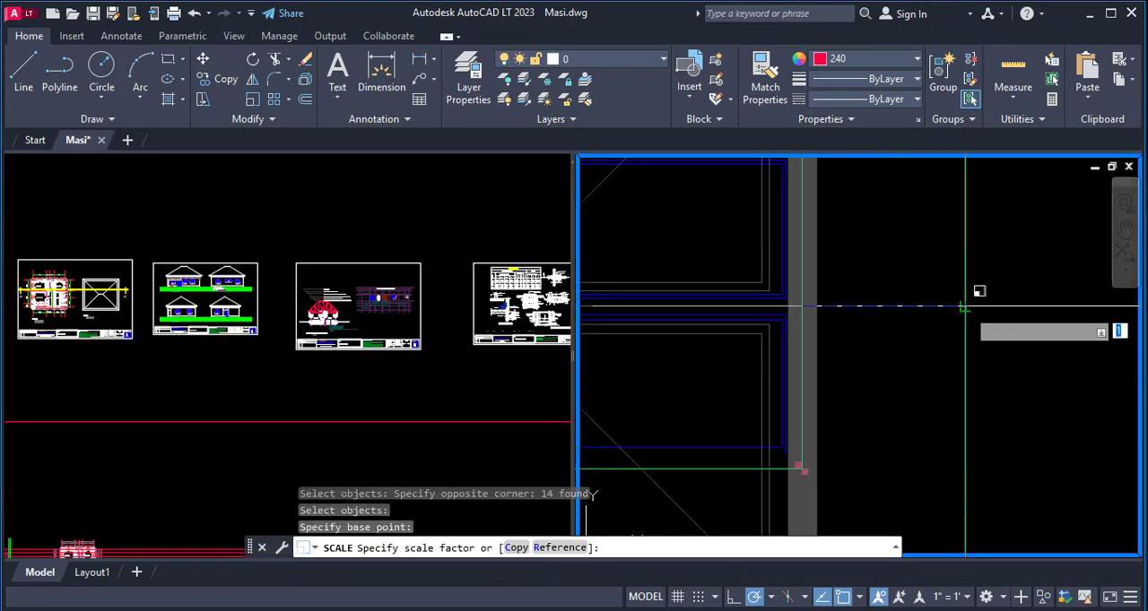
{"action": "left_click", "coordinate": [937, 319]}
{"action": "scroll", "coordinate": [938, 319], "scroll_direction": "down", "scroll_amount": 4}
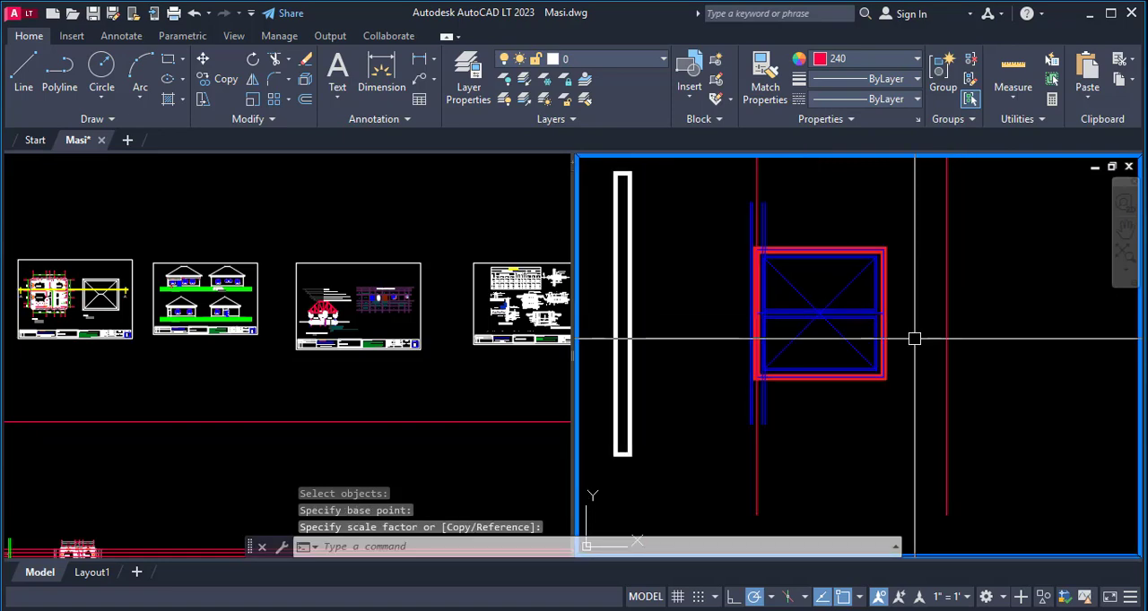
{"action": "scroll", "coordinate": [913, 338], "scroll_direction": "down", "scroll_amount": 5}
- Undo the window scaling and the centre line offsets
{"action": "key", "text": "ctrl+z"}
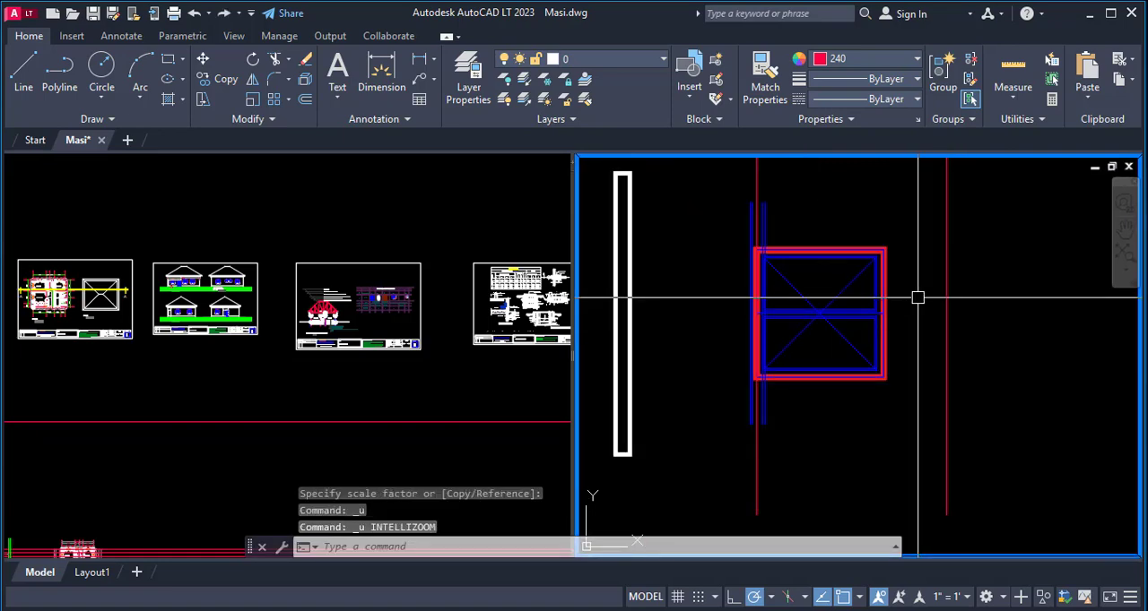
{"action": "key", "text": "ctrl+z"}
{"action": "key", "text": "ctrl+z"}
{"action": "key", "text": "ctrl+z"}
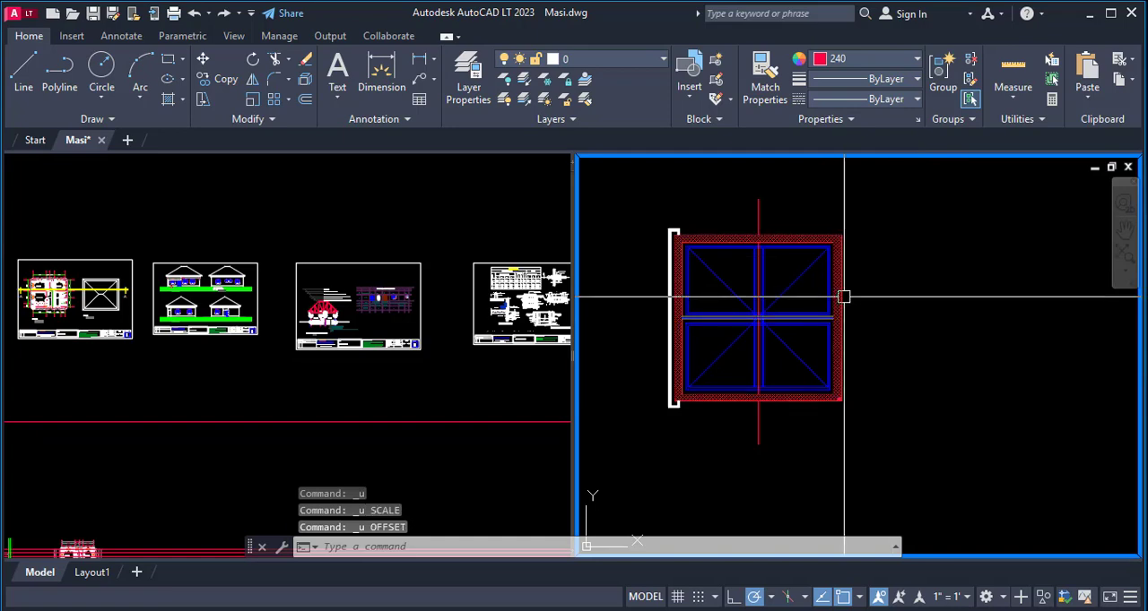
{"action": "scroll", "coordinate": [859, 270], "scroll_direction": "up", "scroll_amount": 2}
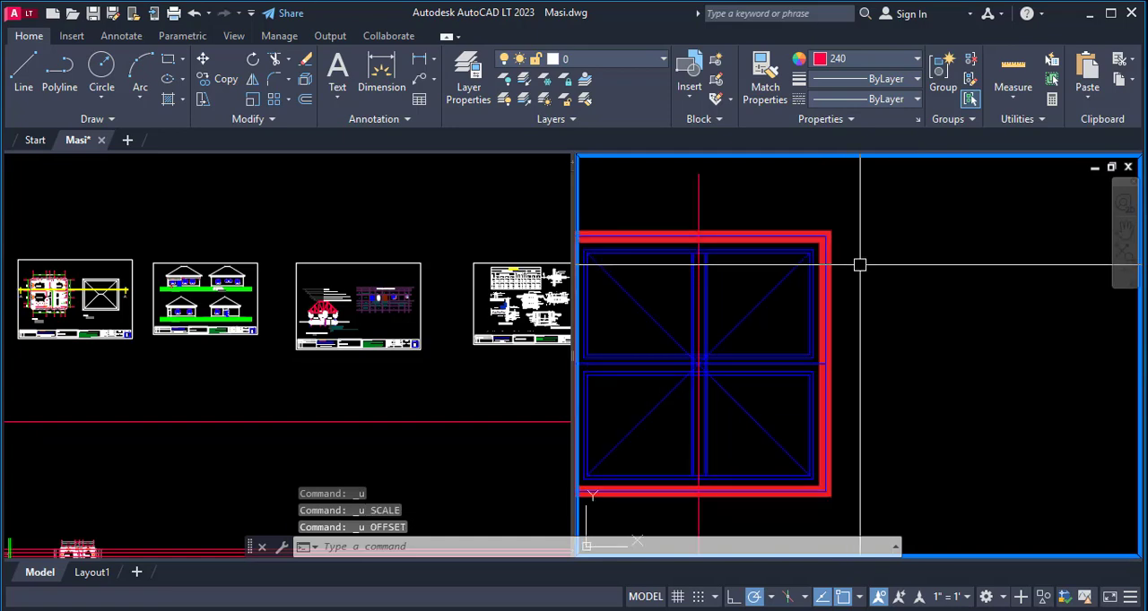
{"action": "key", "text": "ctrl+y"}
{"action": "scroll", "coordinate": [862, 260], "scroll_direction": "down", "scroll_amount": 3}
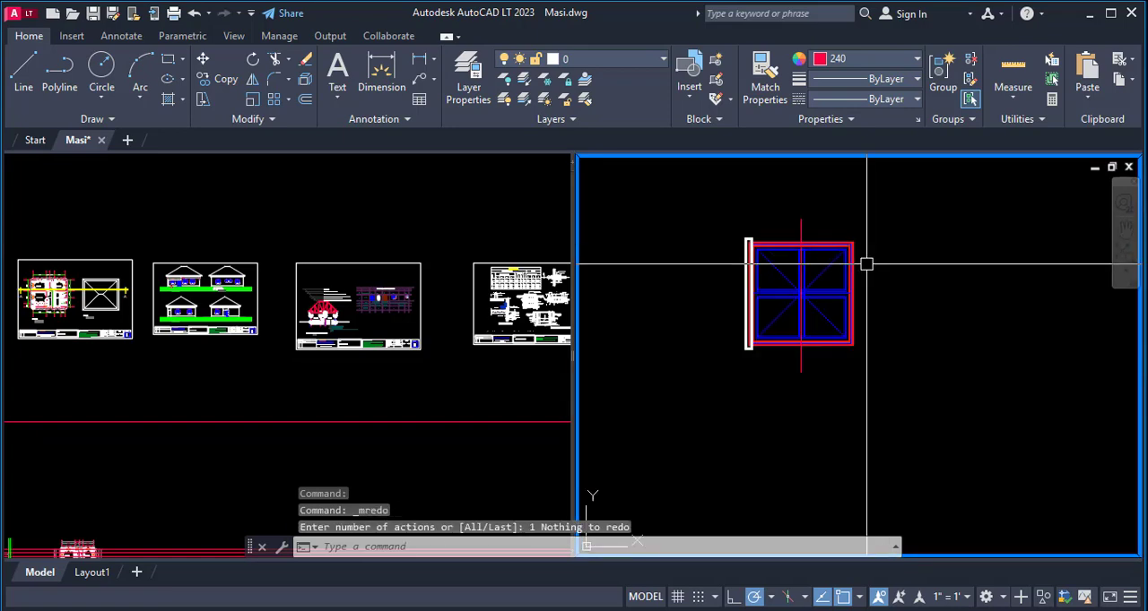
- Offset the window's vertical centre line again by 900 to each side
{"action": "key", "text": "Return"}
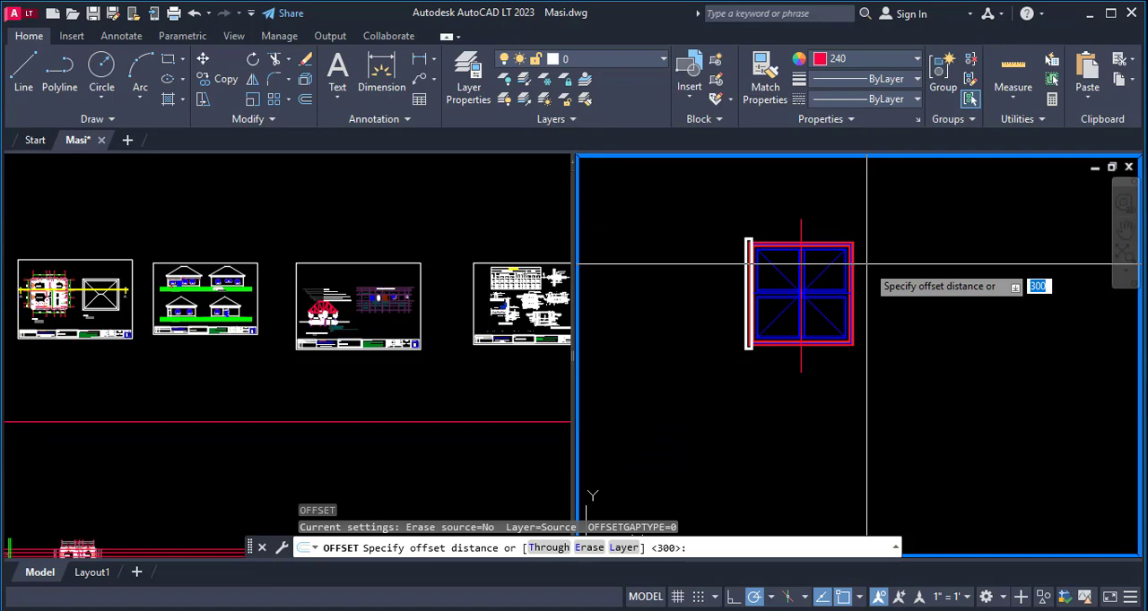
{"action": "key", "text": "Return"}
{"action": "left_click", "coordinate": [800, 246]}
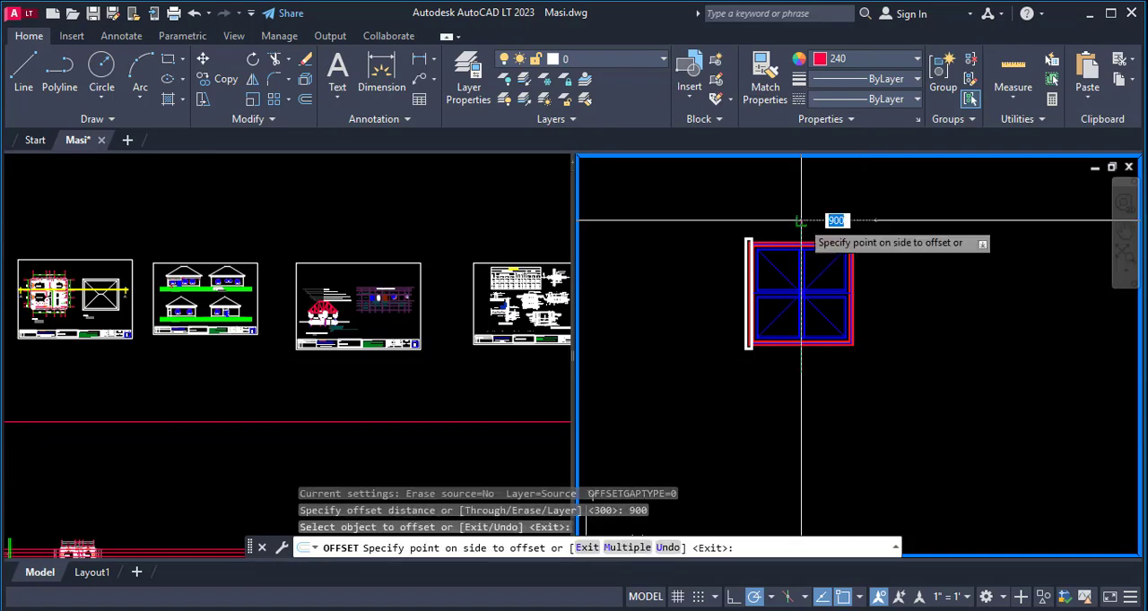
{"action": "left_click", "coordinate": [963, 179]}
{"action": "left_click", "coordinate": [801, 229]}
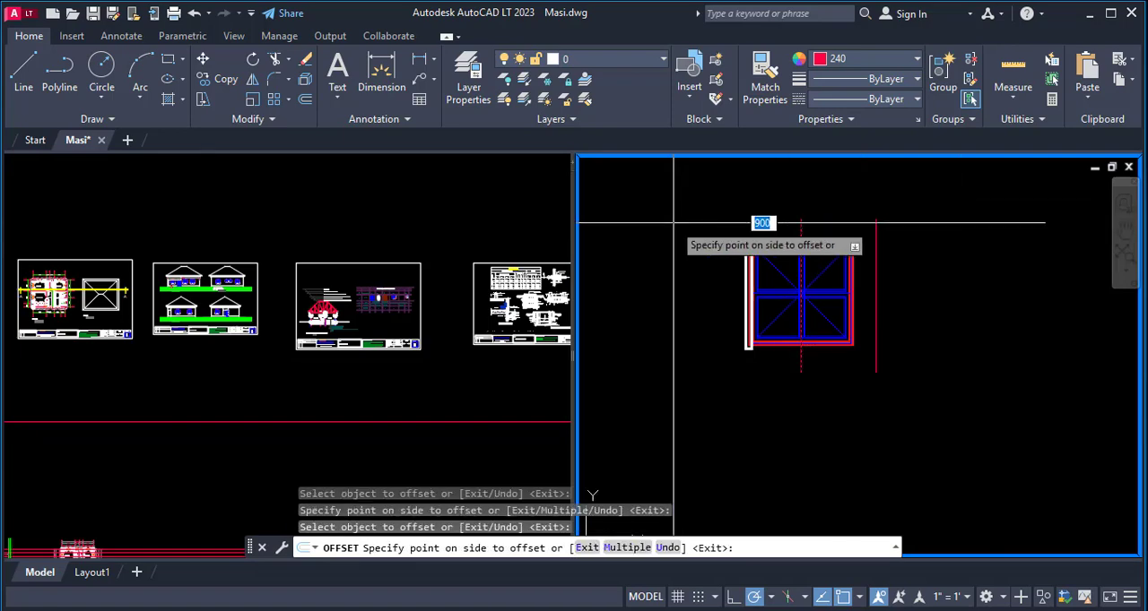
{"action": "left_click", "coordinate": [591, 225]}
{"action": "key", "text": "Escape"}
- Stretch the window side opposite the sill horizontally from its frame edge out to the nearby offset line
{"action": "scroll", "coordinate": [856, 279], "scroll_direction": "up", "scroll_amount": 2}
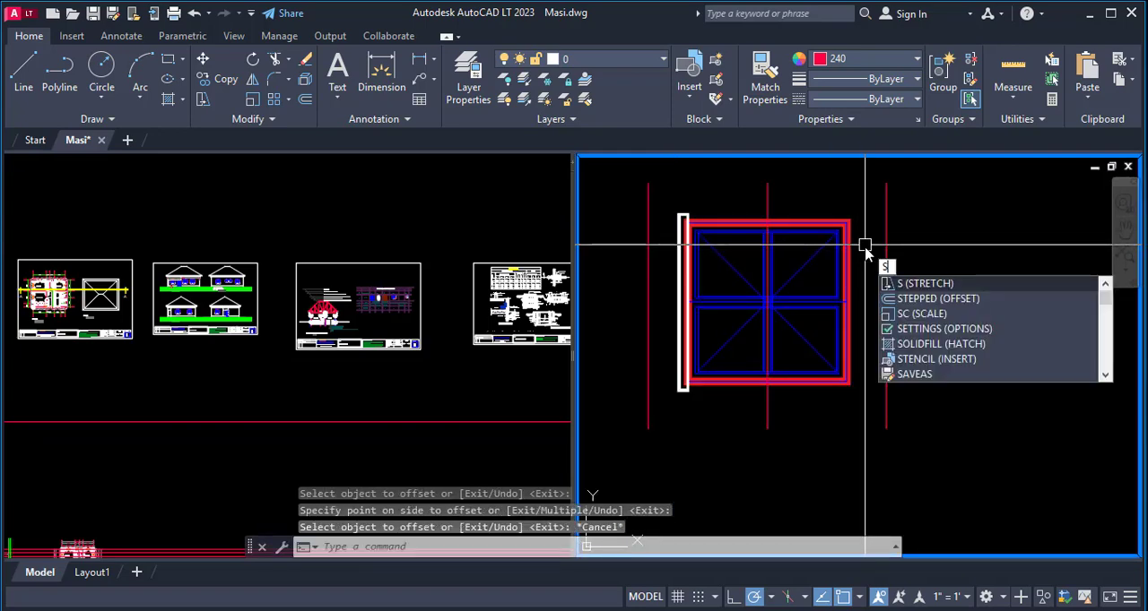
{"action": "key", "text": "Return"}
{"action": "left_click", "coordinate": [871, 218]}
{"action": "left_click", "coordinate": [818, 395]}
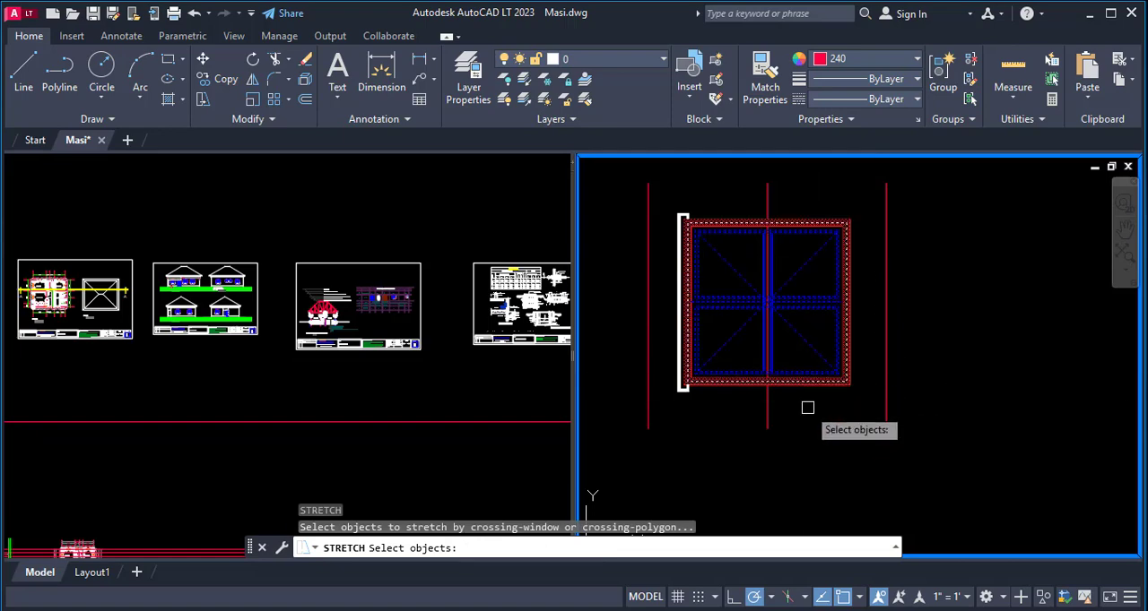
{"action": "scroll", "coordinate": [858, 296], "scroll_direction": "up", "scroll_amount": 3}
{"action": "scroll", "coordinate": [858, 296], "scroll_direction": "up", "scroll_amount": 2}
{"action": "key", "text": "Return"}
{"action": "left_click", "coordinate": [811, 320]}
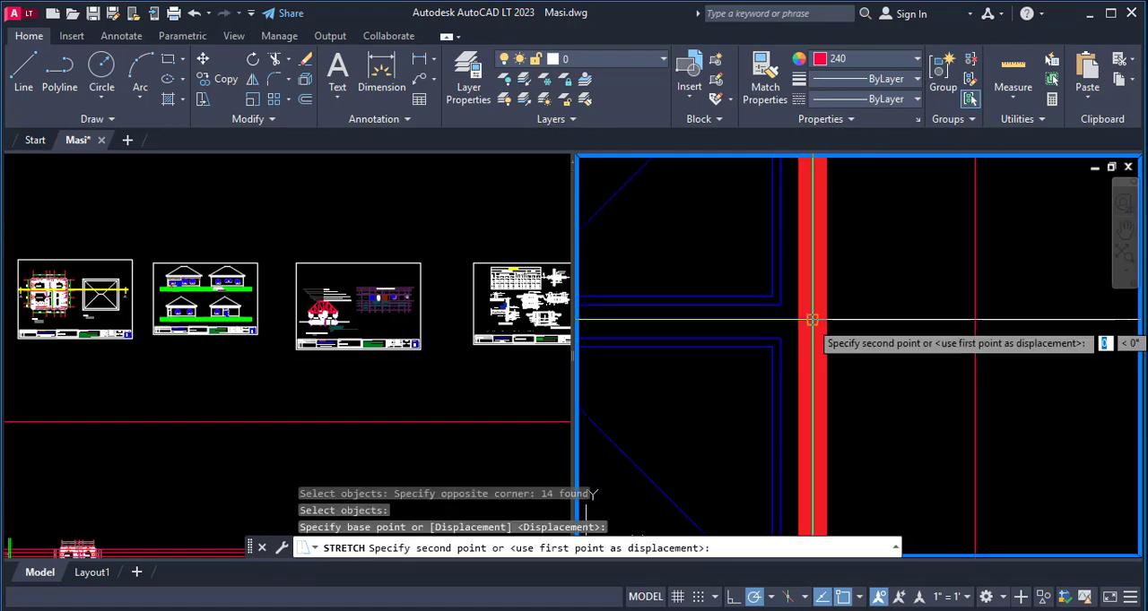
{"action": "scroll", "coordinate": [919, 318], "scroll_direction": "down", "scroll_amount": 5}
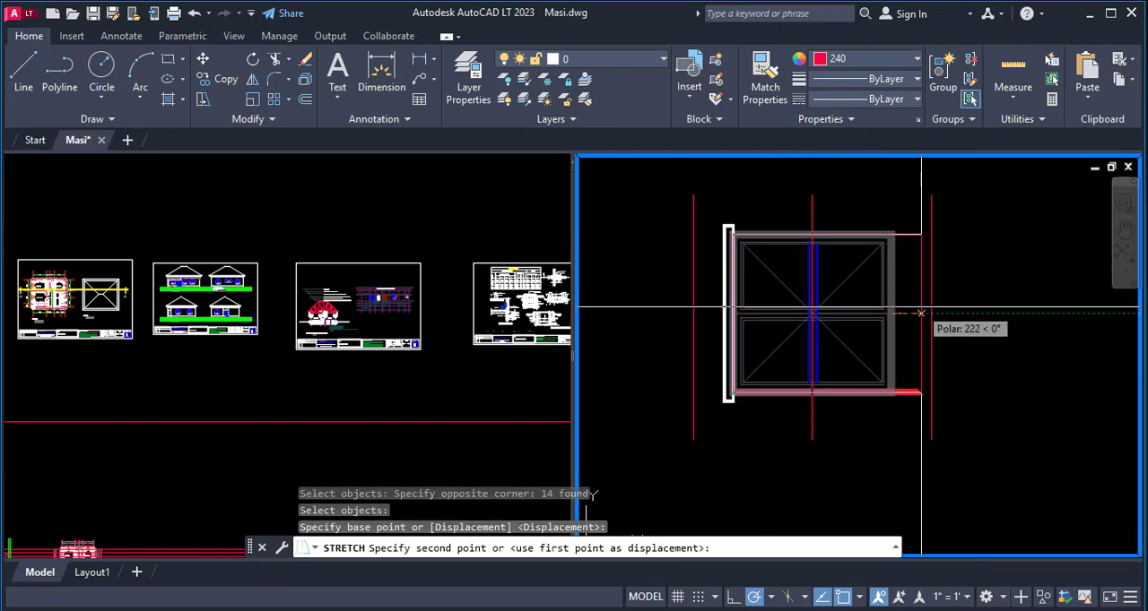
{"action": "left_click", "coordinate": [929, 312]}
{"action": "scroll", "coordinate": [780, 309], "scroll_direction": "down", "scroll_amount": 1}
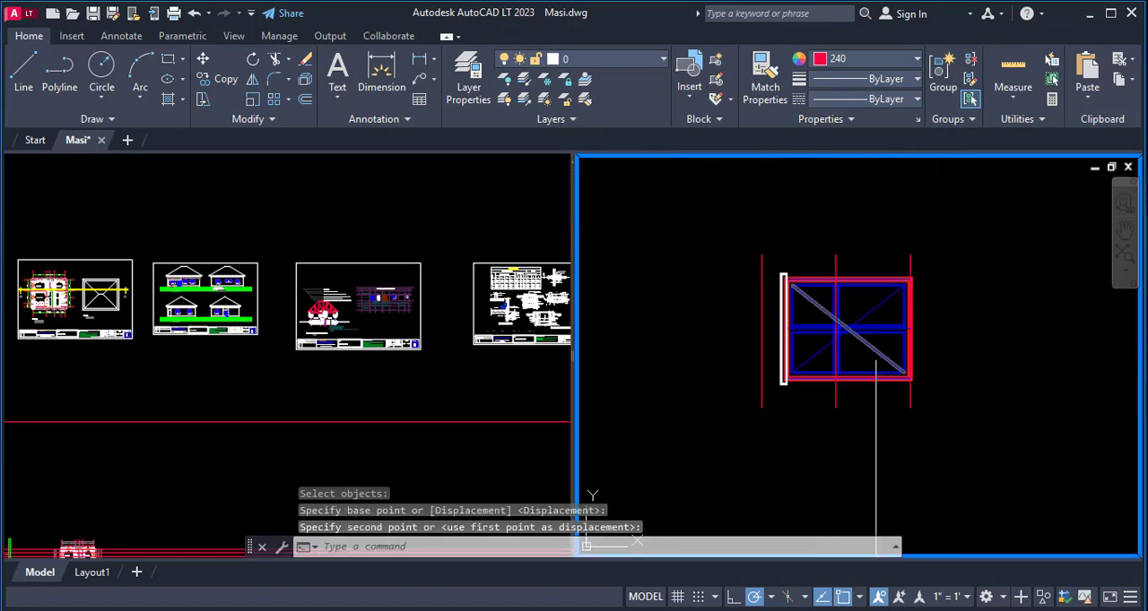
- Stretch the sill side of the window, including the sill, from its frame edge out to the other offset line
{"action": "scroll", "coordinate": [775, 308], "scroll_direction": "up", "scroll_amount": 3}
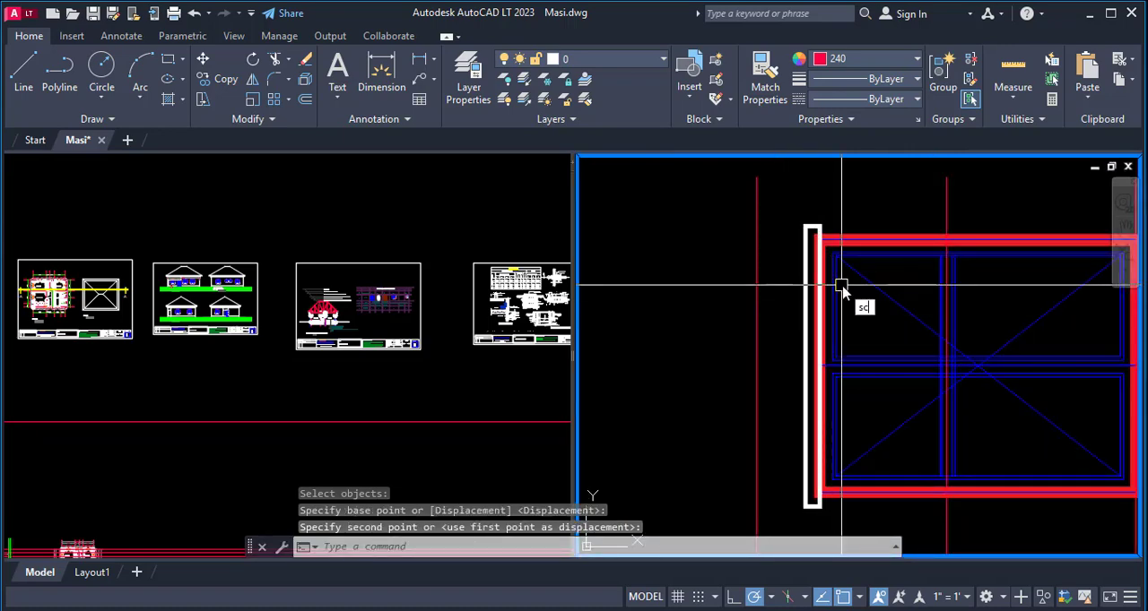
{"action": "key", "text": "Escape"}
{"action": "type", "text": "s"}
{"action": "key", "text": "Return"}
{"action": "left_click", "coordinate": [890, 210]}
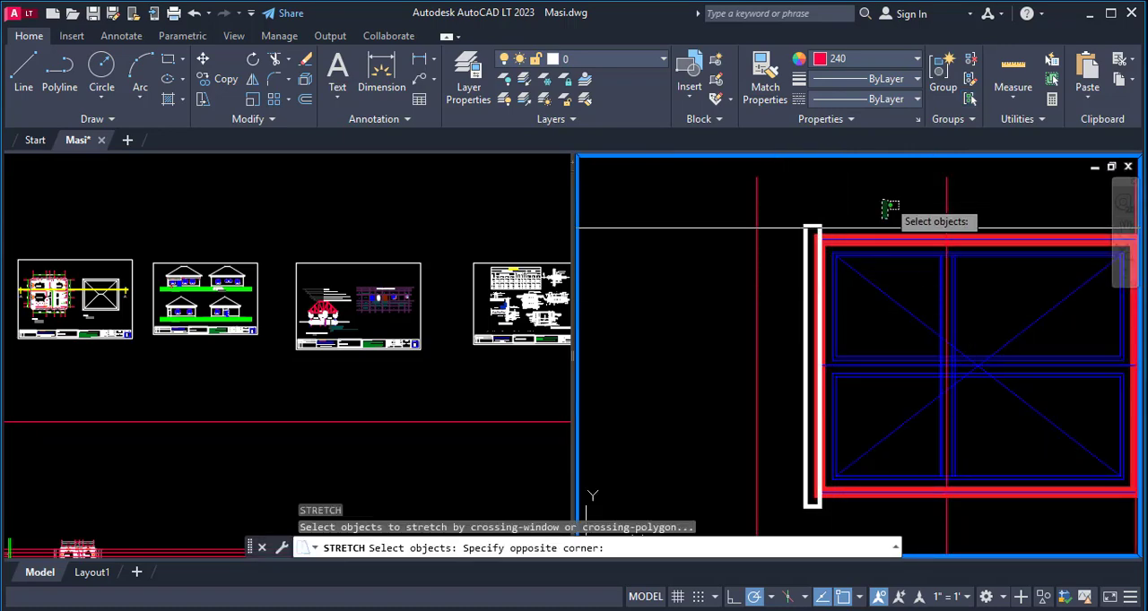
{"action": "left_click", "coordinate": [791, 524]}
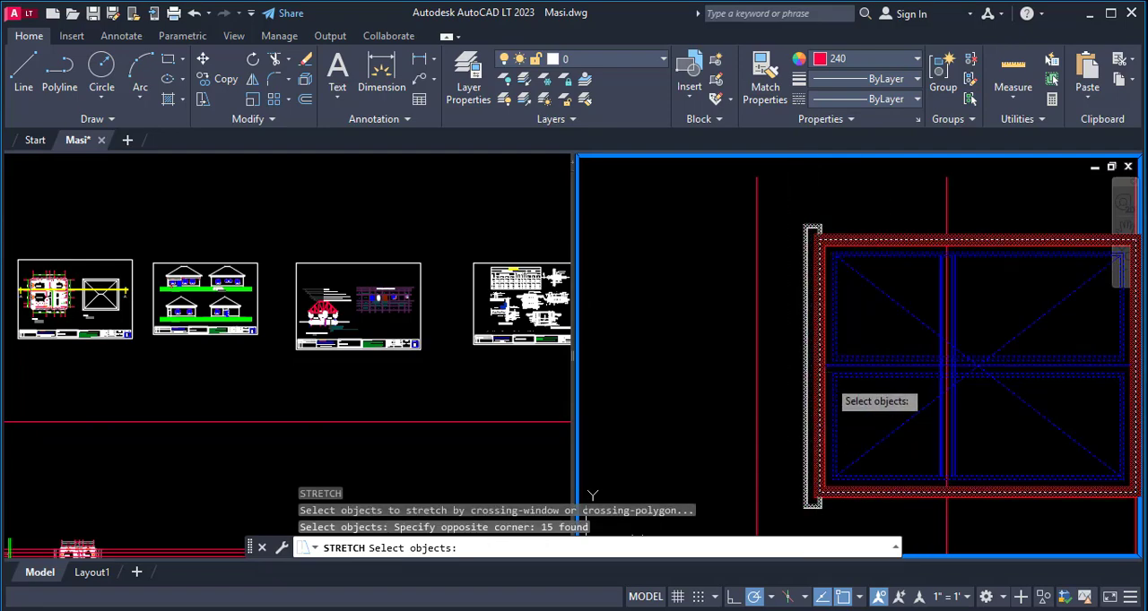
{"action": "key", "text": "Return"}
{"action": "left_click", "coordinate": [818, 367]}
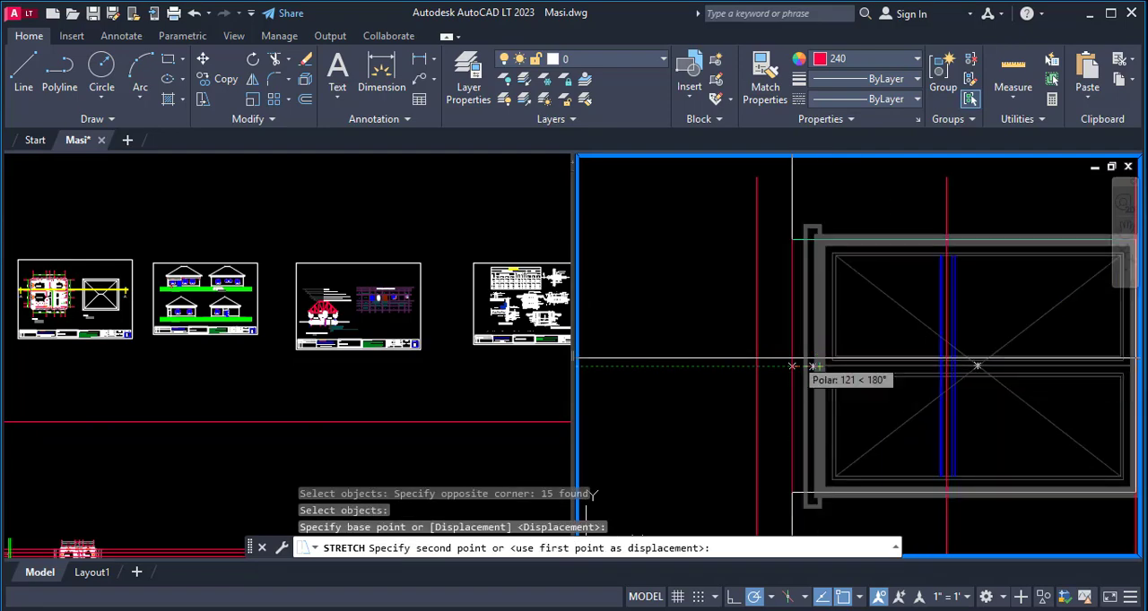
{"action": "left_click", "coordinate": [756, 367]}
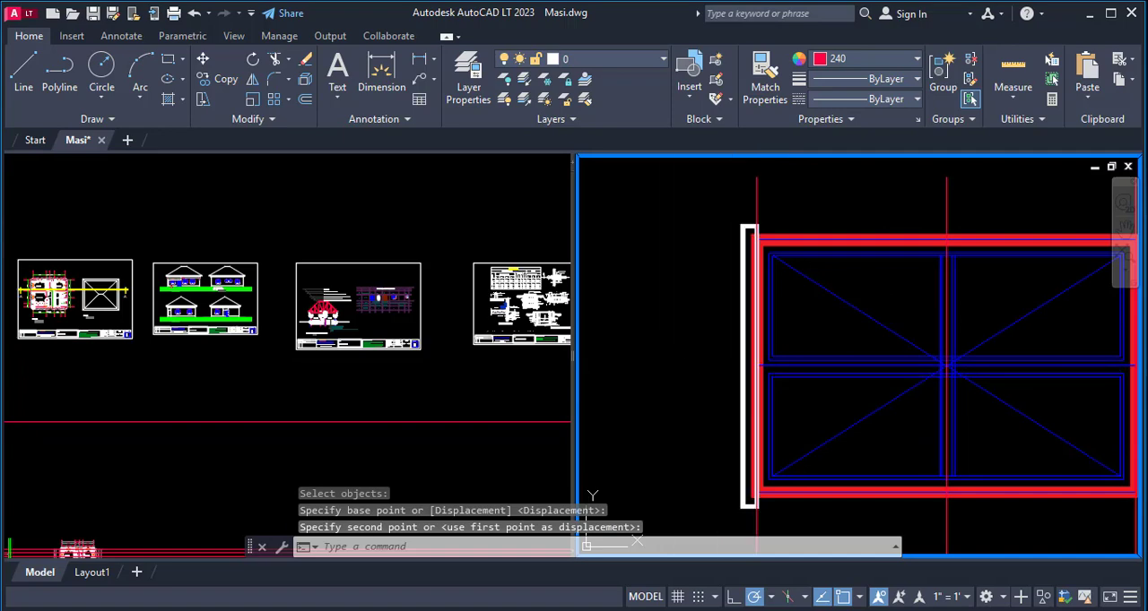
- Erase the vertical centre line and its two offset lines from the widened window
{"action": "scroll", "coordinate": [746, 354], "scroll_direction": "down", "scroll_amount": 4}
{"action": "key", "text": "Escape"}
{"action": "type", "text": "e"}
{"action": "key", "text": "Return"}
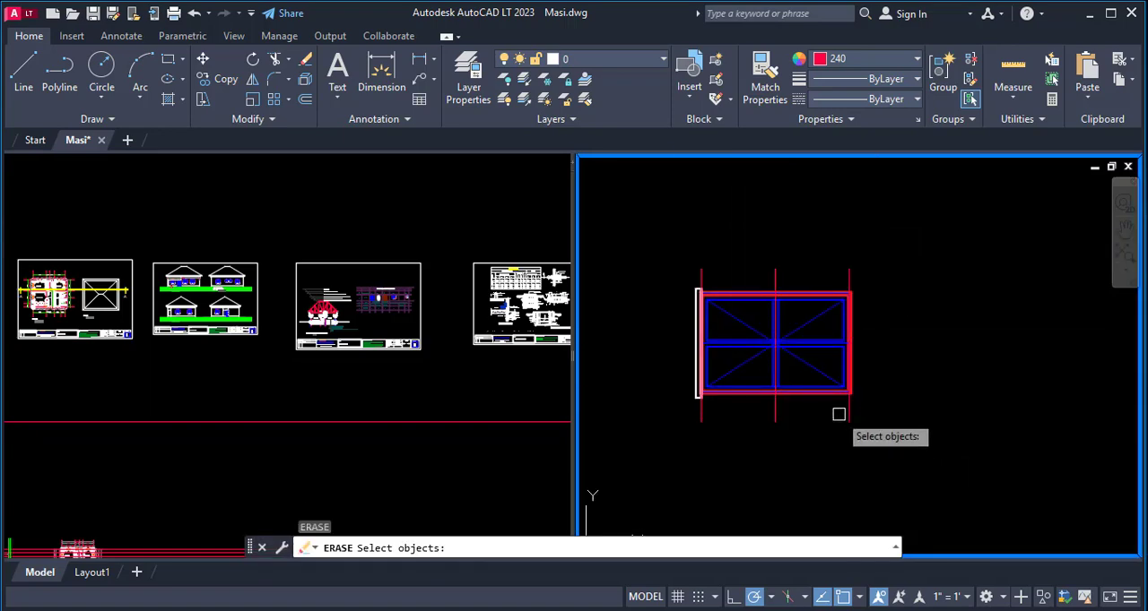
{"action": "left_click", "coordinate": [847, 410]}
{"action": "left_click", "coordinate": [772, 410]}
{"action": "key", "text": "Return"}
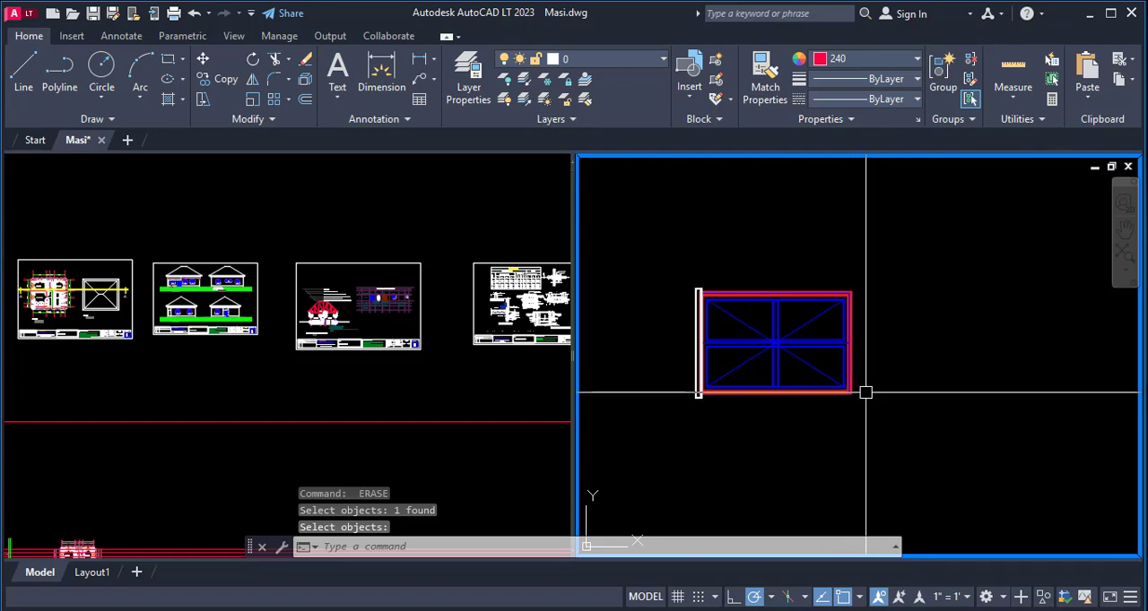
{"action": "type", "text": "m"}
{"action": "key", "text": "Return"}
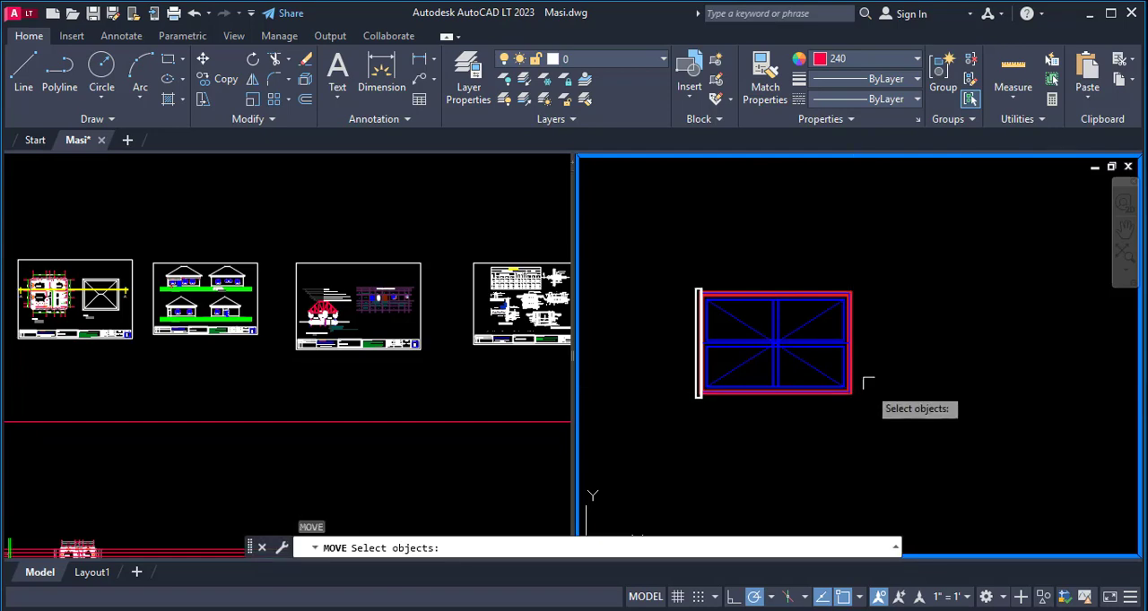
{"action": "key", "text": "Escape"}
- Copy the widened window and sill from the frame's lower corner opposite the sill to the matching projection and level line intersection in the side elevation
{"action": "type", "text": "co"}
{"action": "key", "text": "Return"}
{"action": "left_click", "coordinate": [901, 258]}
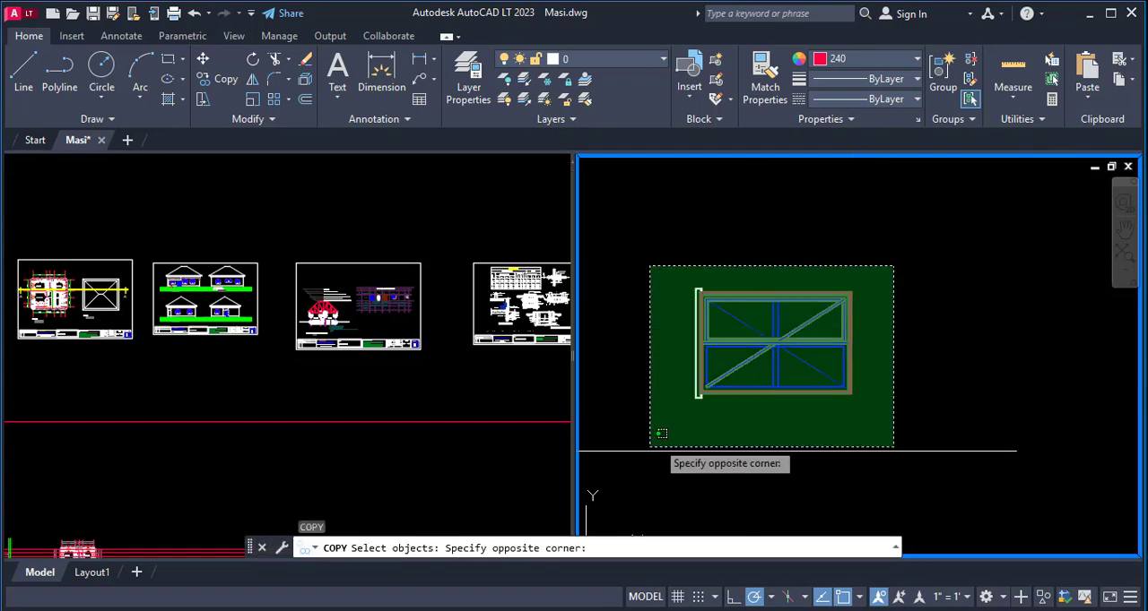
{"action": "left_click", "coordinate": [649, 449]}
{"action": "key", "text": "Return"}
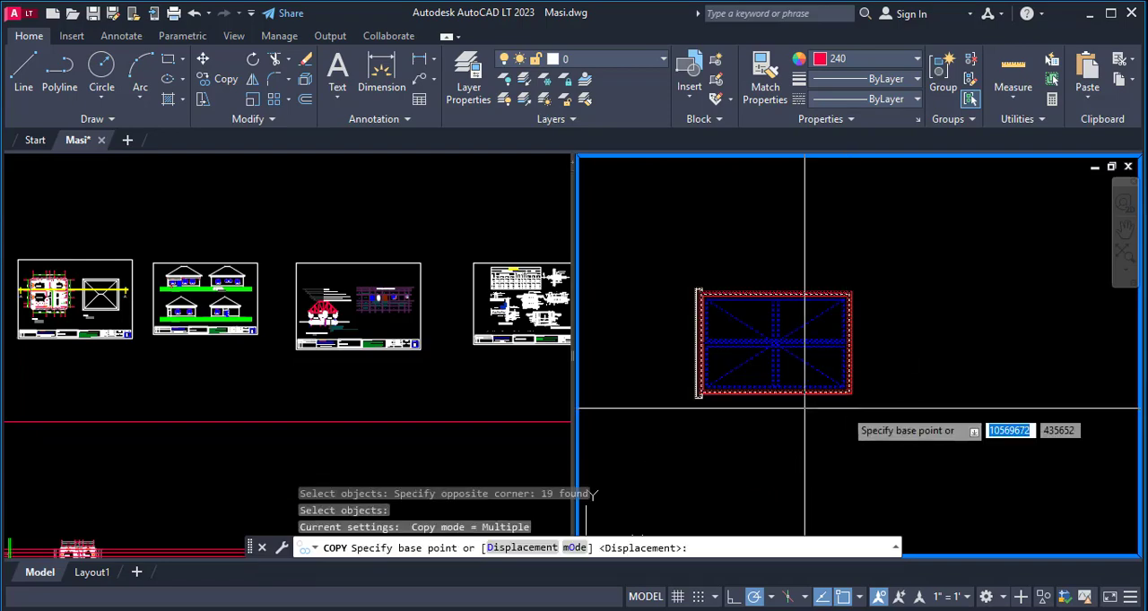
{"action": "left_click", "coordinate": [849, 393]}
{"action": "scroll", "coordinate": [782, 457], "scroll_direction": "down", "scroll_amount": 6}
{"action": "scroll", "coordinate": [798, 239], "scroll_direction": "up", "scroll_amount": 5}
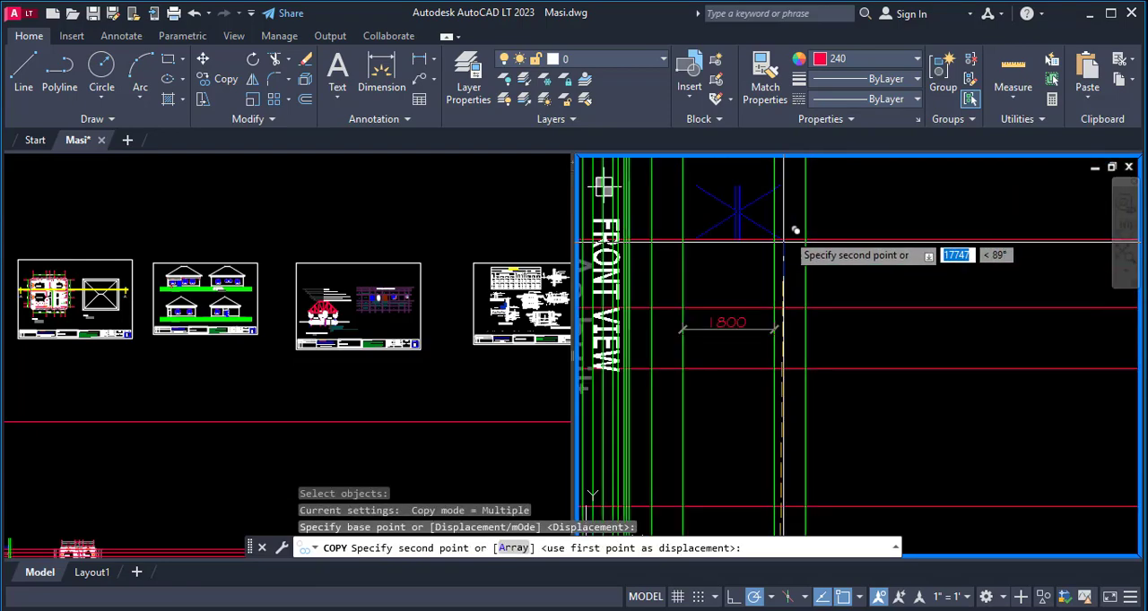
{"action": "scroll", "coordinate": [769, 303], "scroll_direction": "up", "scroll_amount": 3}
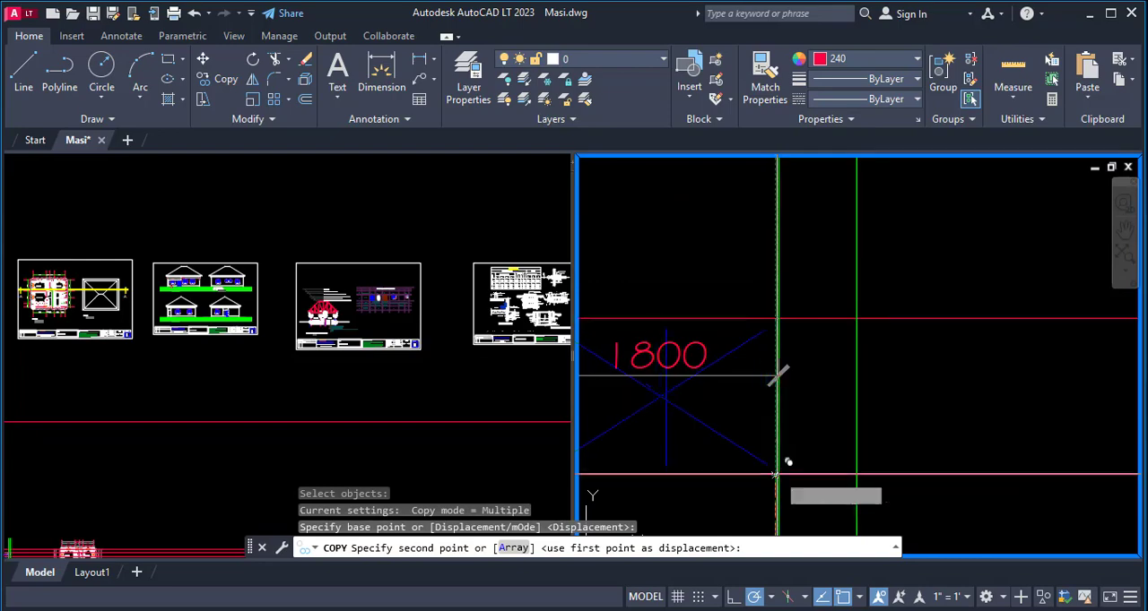
{"action": "scroll", "coordinate": [884, 328], "scroll_direction": "down", "scroll_amount": 3}
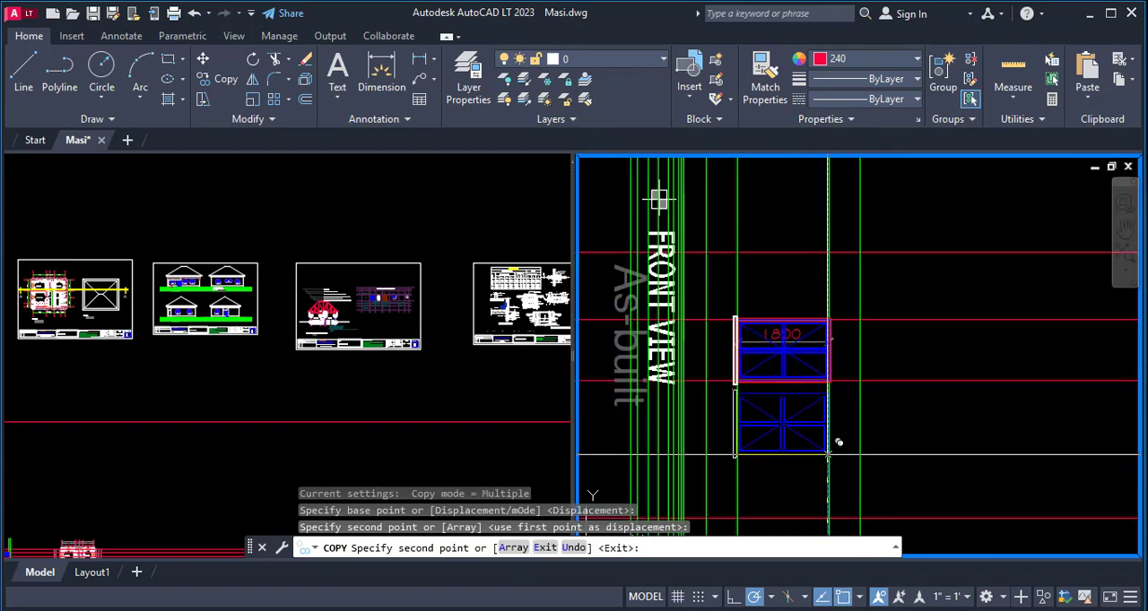
{"action": "key", "text": "Escape"}
{"action": "scroll", "coordinate": [789, 264], "scroll_direction": "down", "scroll_amount": 4}
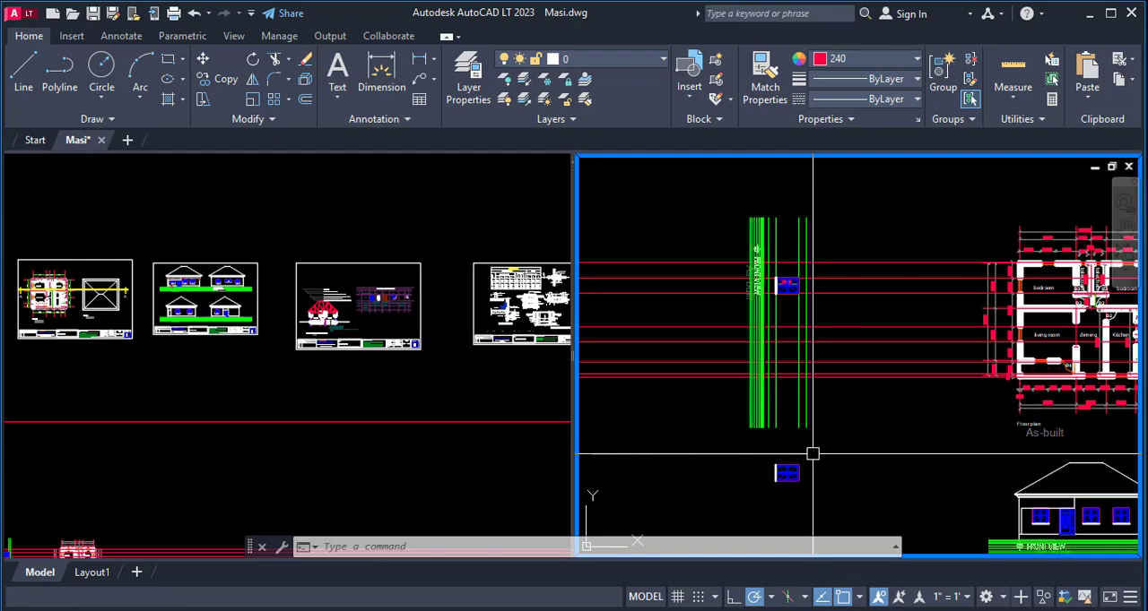
- Examine the window openings, wall corners and dimensions along the floor plan's bedroom and living room side against their projection lines
{"action": "scroll", "coordinate": [1088, 270], "scroll_direction": "up", "scroll_amount": 5}
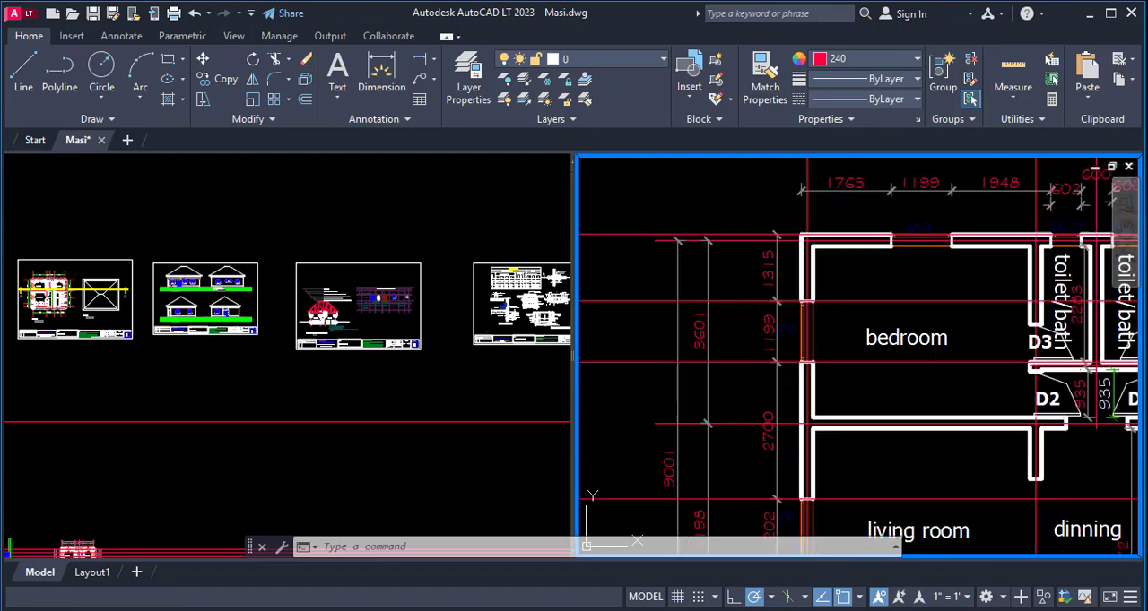
{"action": "scroll", "coordinate": [892, 260], "scroll_direction": "up", "scroll_amount": 3}
{"action": "scroll", "coordinate": [892, 260], "scroll_direction": "down", "scroll_amount": 6}
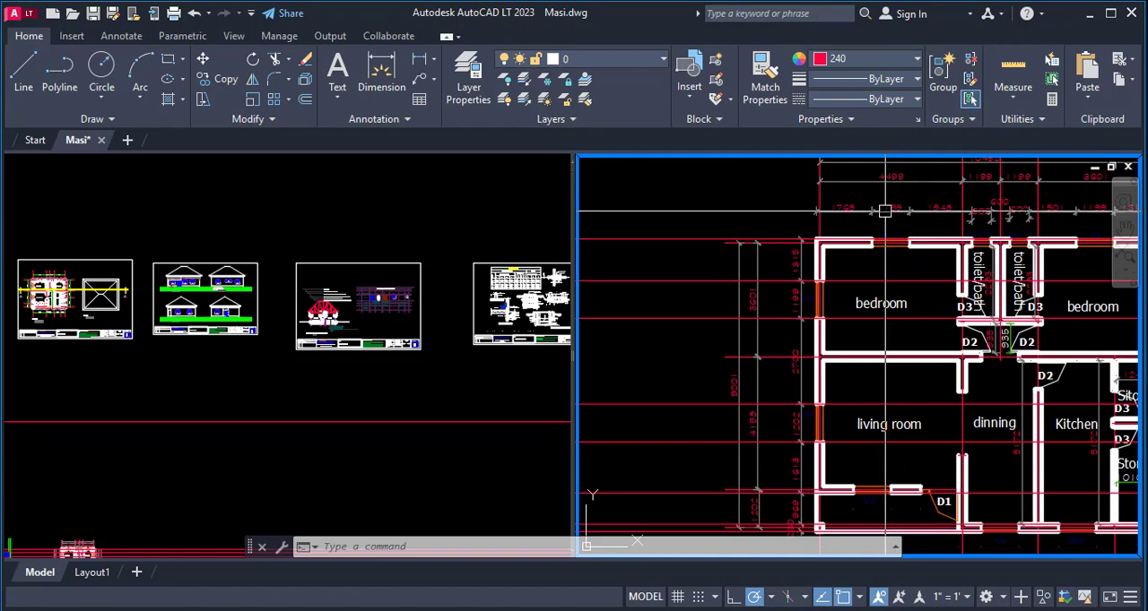
{"action": "scroll", "coordinate": [842, 242], "scroll_direction": "down", "scroll_amount": 2}
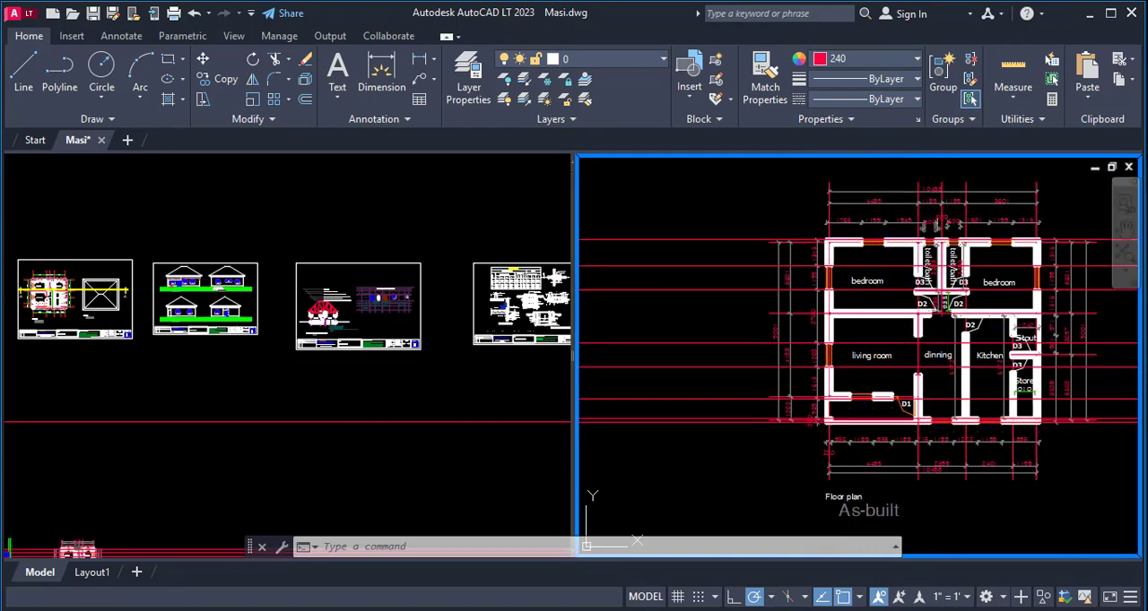
{"action": "scroll", "coordinate": [890, 257], "scroll_direction": "up", "scroll_amount": 3}
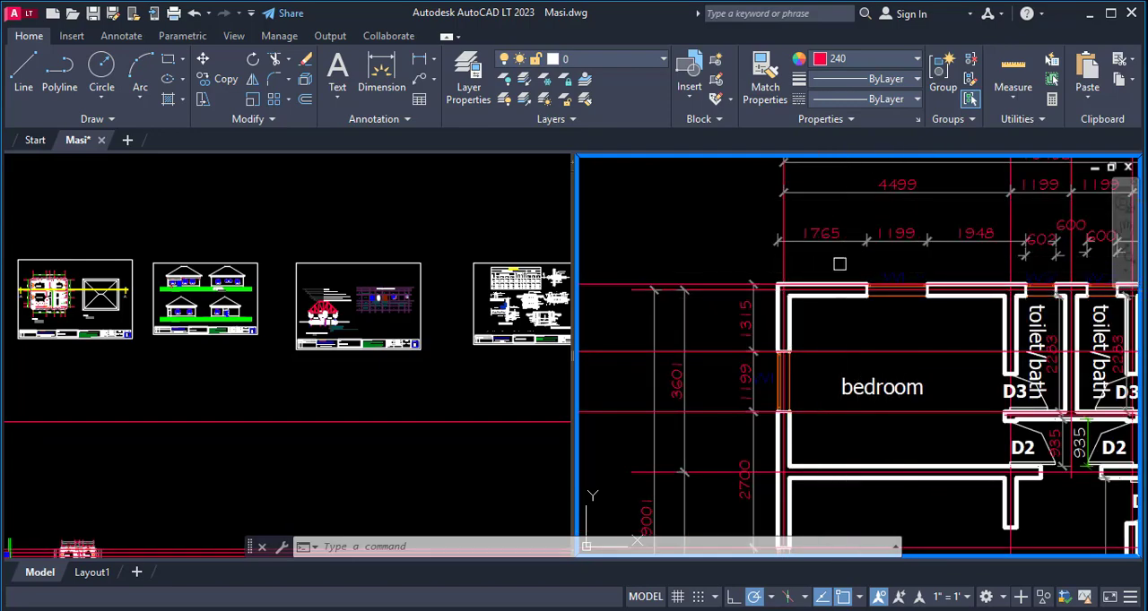
{"action": "scroll", "coordinate": [839, 263], "scroll_direction": "down", "scroll_amount": 2}
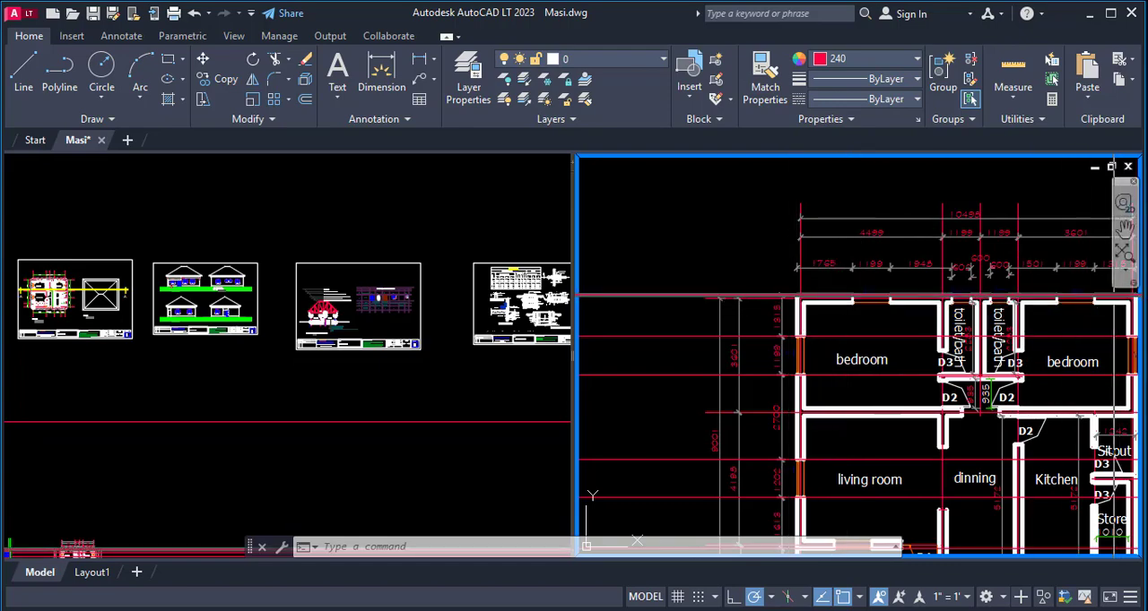
{"action": "scroll", "coordinate": [823, 318], "scroll_direction": "up", "scroll_amount": 2}
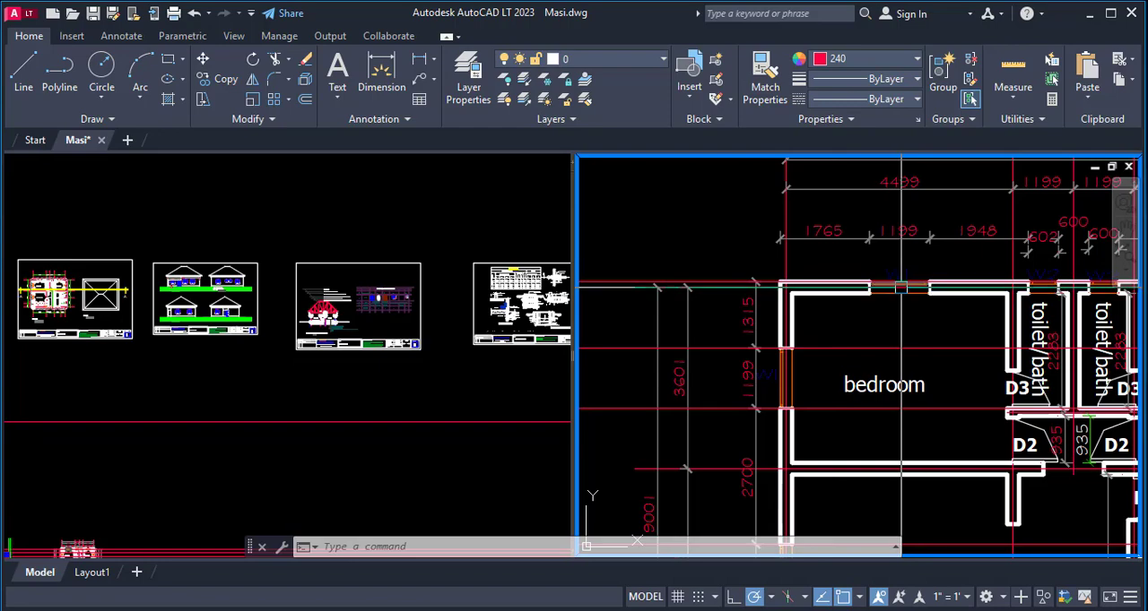
{"action": "scroll", "coordinate": [910, 269], "scroll_direction": "down", "scroll_amount": 2}
{"action": "scroll", "coordinate": [821, 301], "scroll_direction": "up", "scroll_amount": 3}
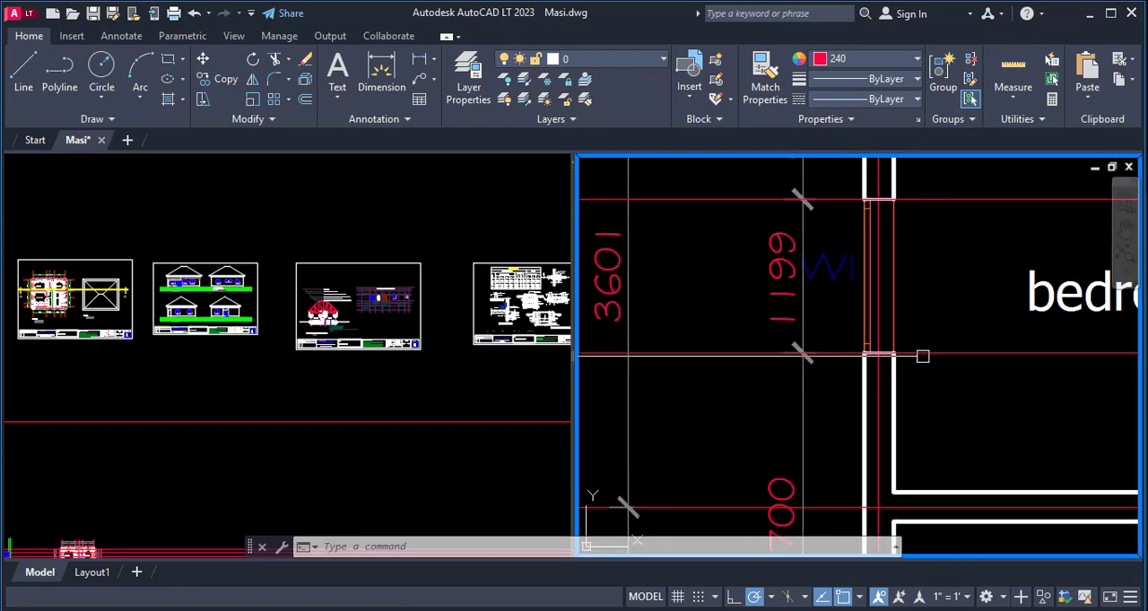
{"action": "scroll", "coordinate": [921, 356], "scroll_direction": "down", "scroll_amount": 5}
{"action": "scroll", "coordinate": [914, 357], "scroll_direction": "up", "scroll_amount": 4}
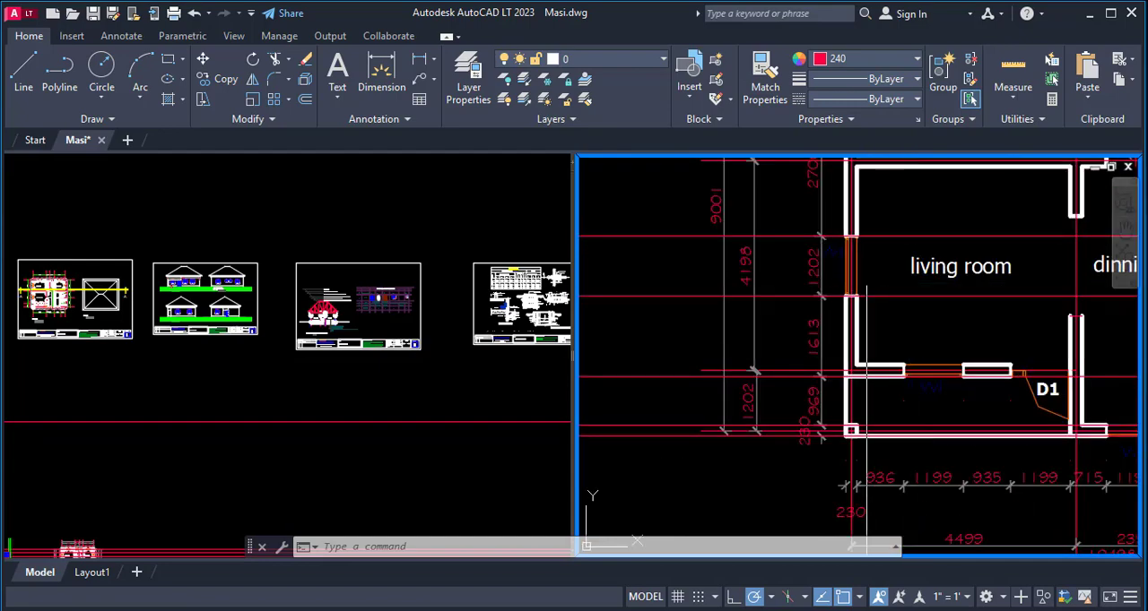
{"action": "scroll", "coordinate": [951, 377], "scroll_direction": "down", "scroll_amount": 4}
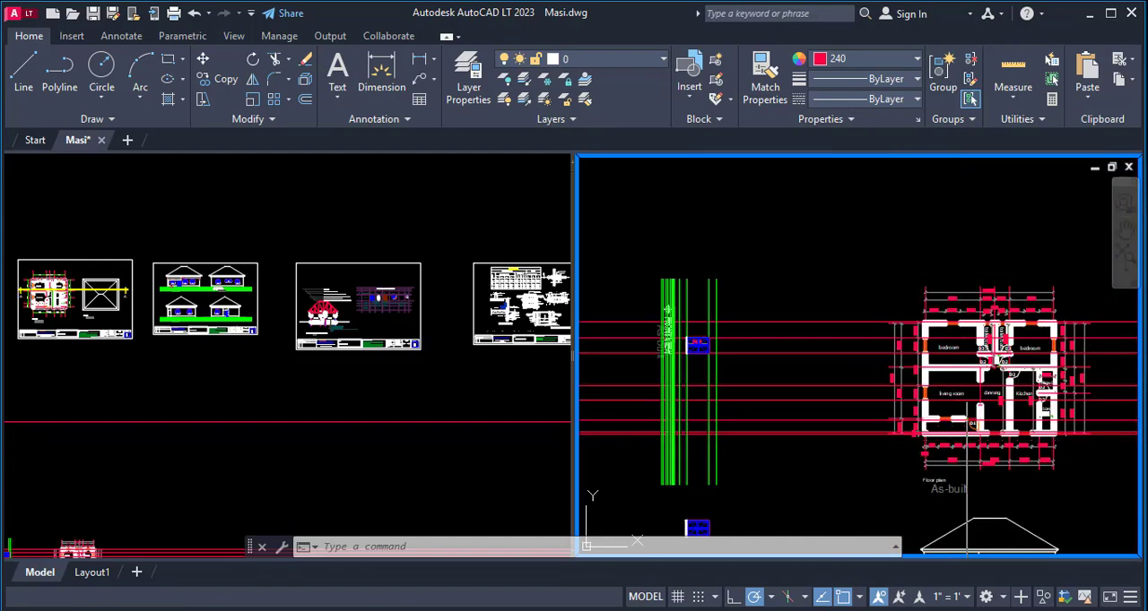
{"action": "scroll", "coordinate": [939, 355], "scroll_direction": "up", "scroll_amount": 3}
{"action": "scroll", "coordinate": [937, 354], "scroll_direction": "down", "scroll_amount": 4}
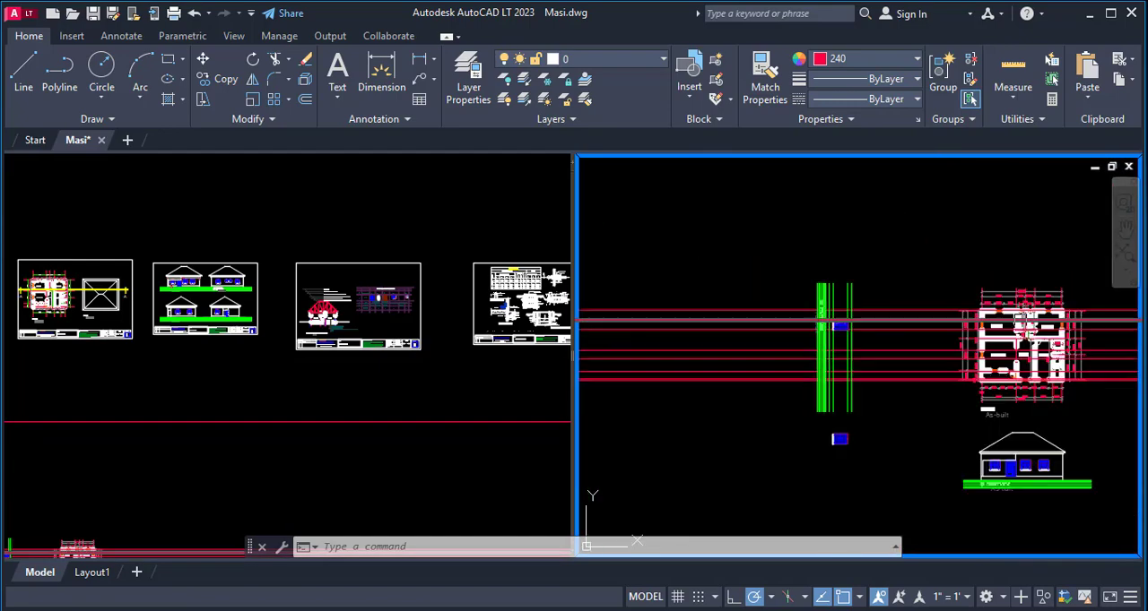
- Erase the 1800 dimension from the window copy in the side elevation
{"action": "scroll", "coordinate": [835, 325], "scroll_direction": "up", "scroll_amount": 5}
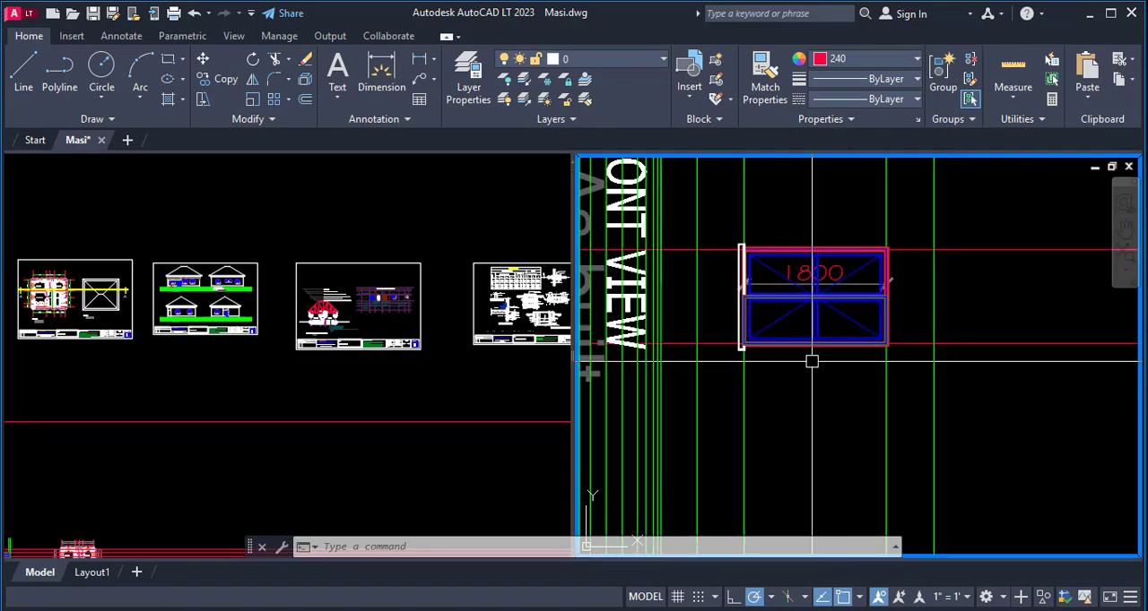
{"action": "type", "text": "E"}
{"action": "key", "text": "Return"}
{"action": "scroll", "coordinate": [851, 277], "scroll_direction": "up", "scroll_amount": 2}
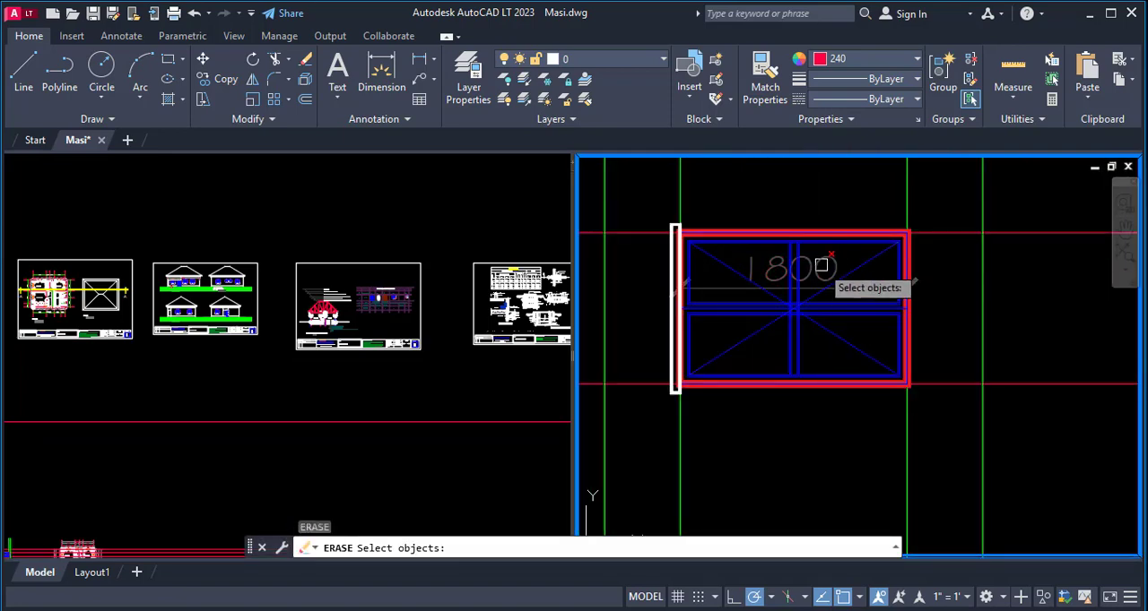
{"action": "left_click", "coordinate": [856, 269]}
{"action": "key", "text": "Return"}
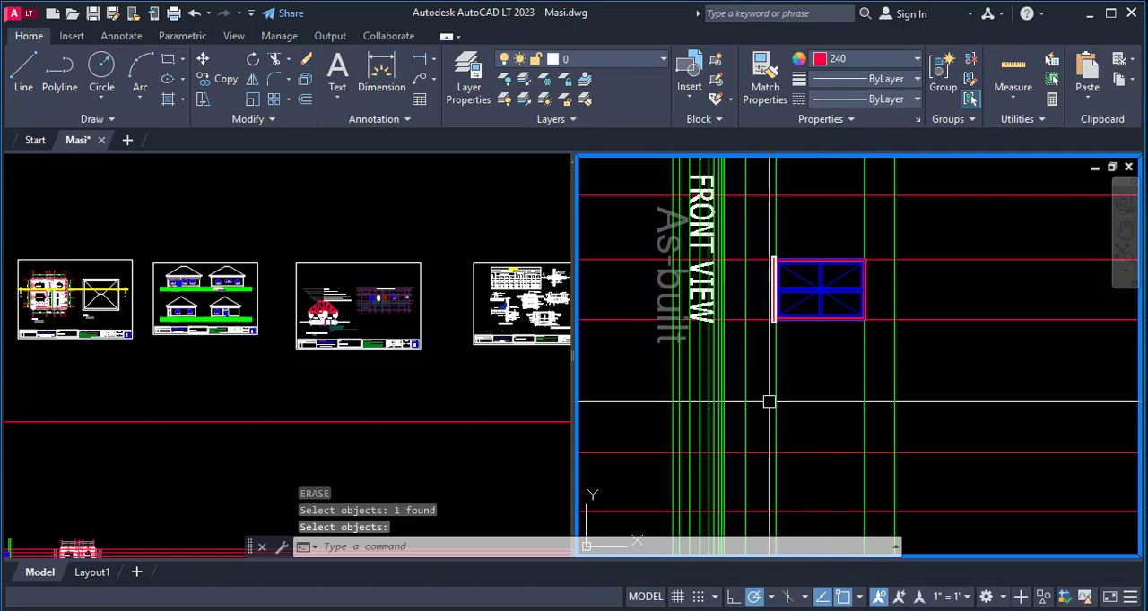
- Copy the window and sill from the frame's upper corner opposite the sill to the living room window's upper projection line on the same level line
{"action": "scroll", "coordinate": [737, 355], "scroll_direction": "down", "scroll_amount": 4}
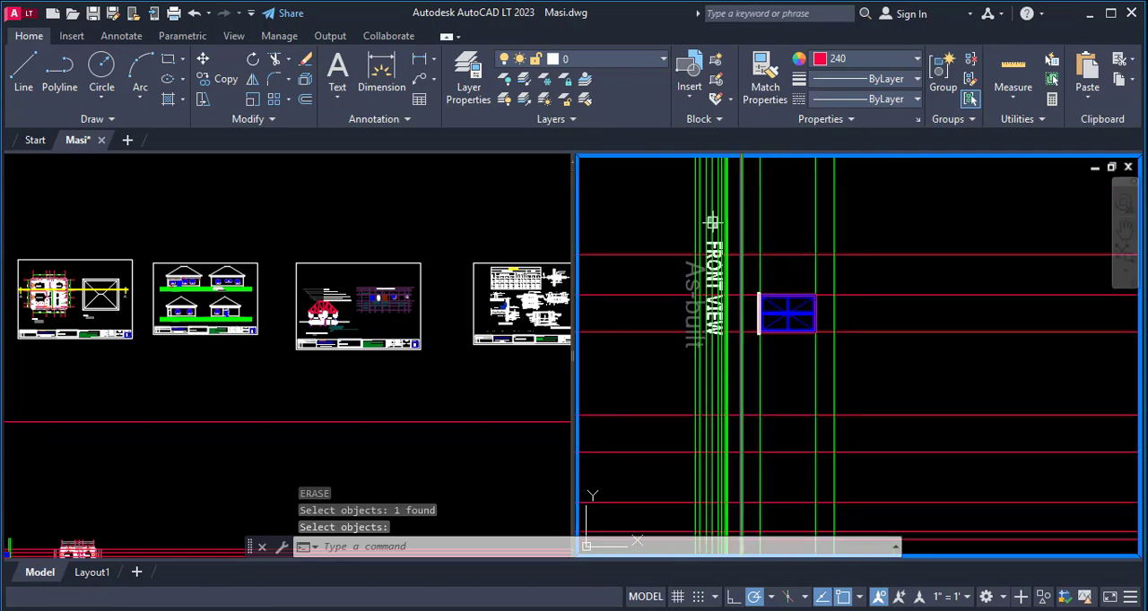
{"action": "scroll", "coordinate": [743, 384], "scroll_direction": "up", "scroll_amount": 2}
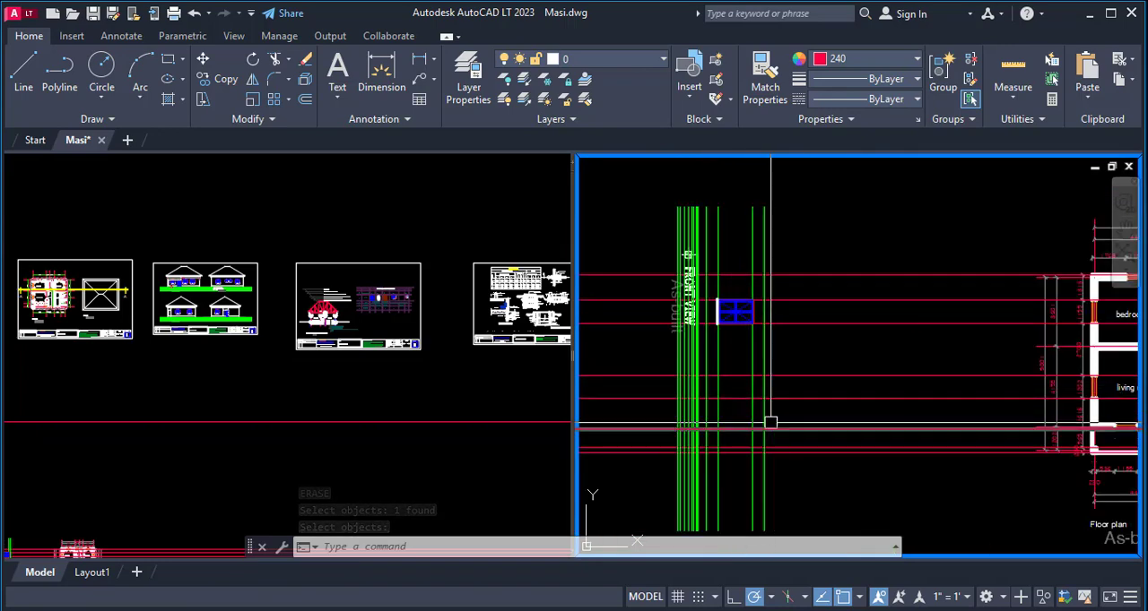
{"action": "key", "text": "space"}
{"action": "scroll", "coordinate": [707, 274], "scroll_direction": "up", "scroll_amount": 8}
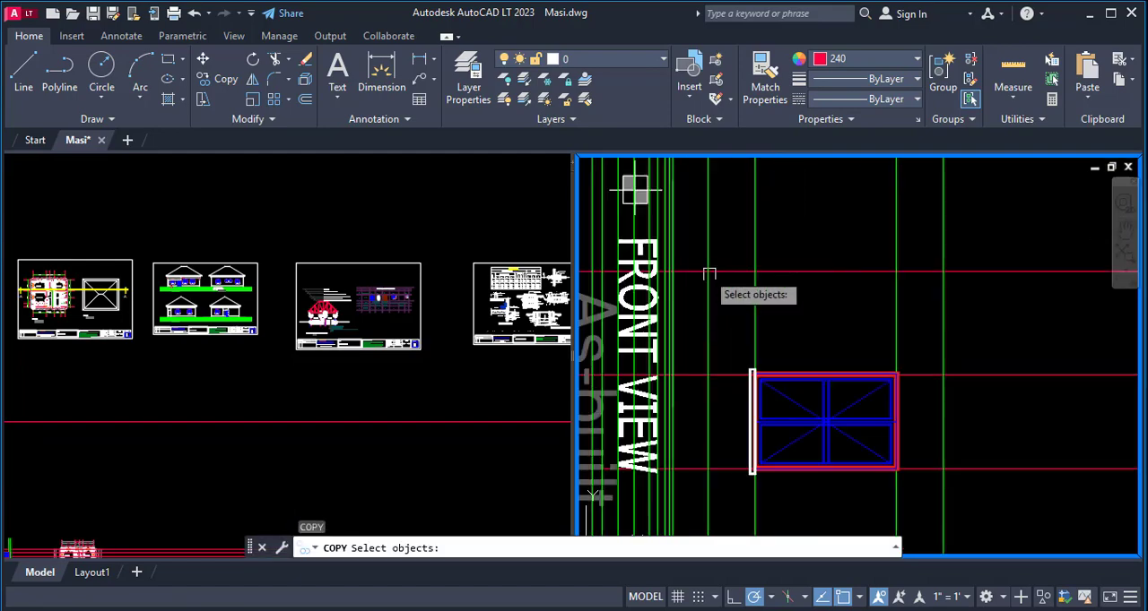
{"action": "left_click", "coordinate": [764, 355]}
{"action": "scroll", "coordinate": [765, 355], "scroll_direction": "down", "scroll_amount": 6}
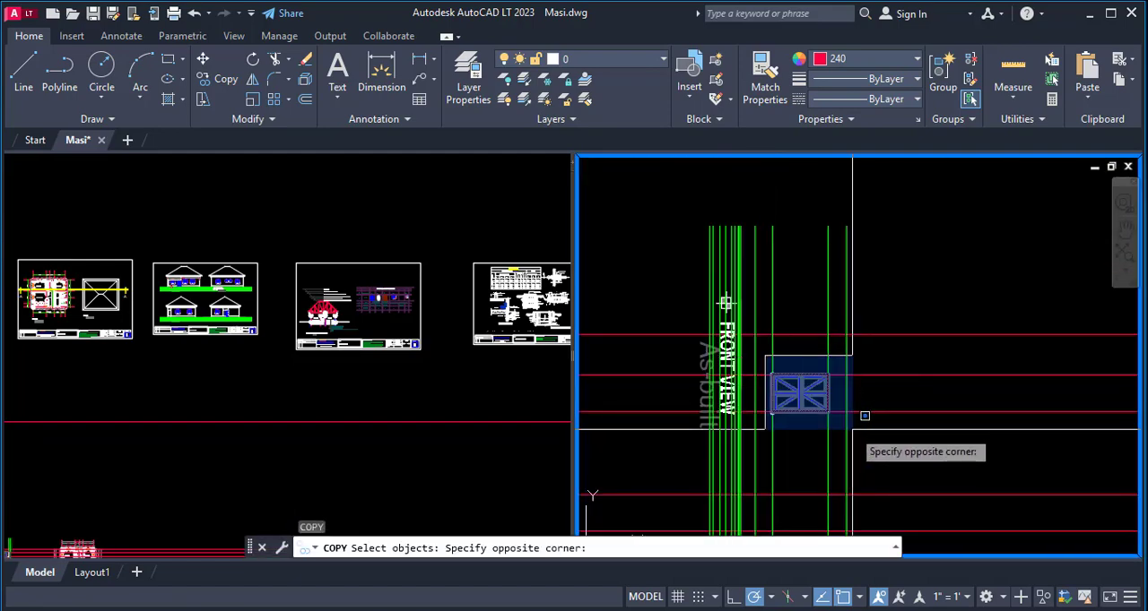
{"action": "left_click", "coordinate": [865, 416]}
{"action": "scroll", "coordinate": [807, 386], "scroll_direction": "up", "scroll_amount": 3}
{"action": "key", "text": "Return"}
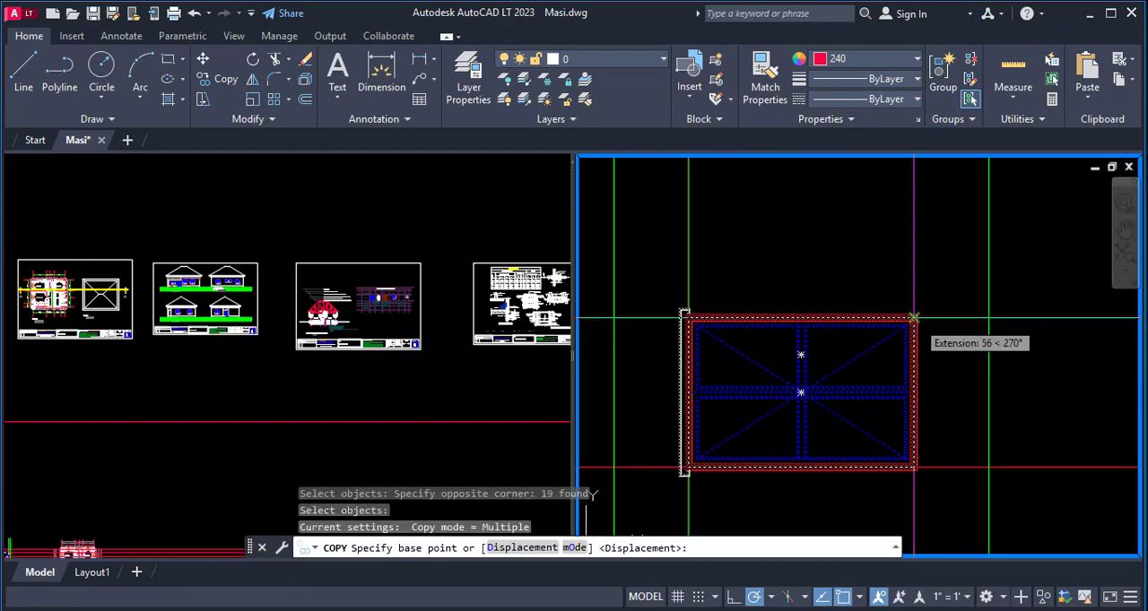
{"action": "left_click", "coordinate": [912, 319]}
{"action": "scroll", "coordinate": [773, 260], "scroll_direction": "down", "scroll_amount": 8}
{"action": "scroll", "coordinate": [785, 349], "scroll_direction": "up", "scroll_amount": 2}
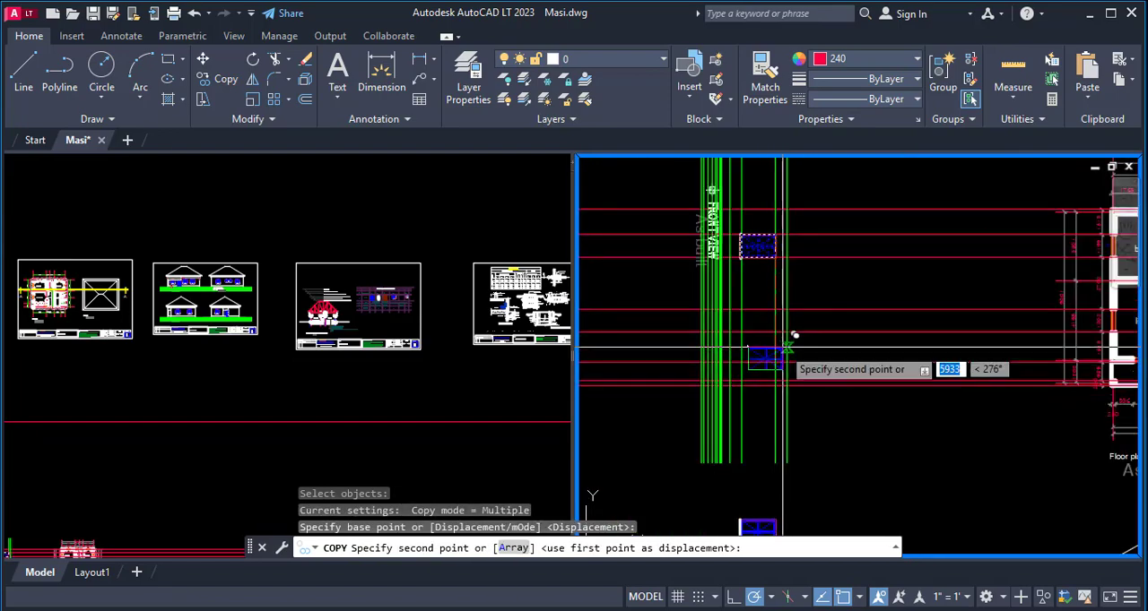
{"action": "left_click", "coordinate": [776, 309]}
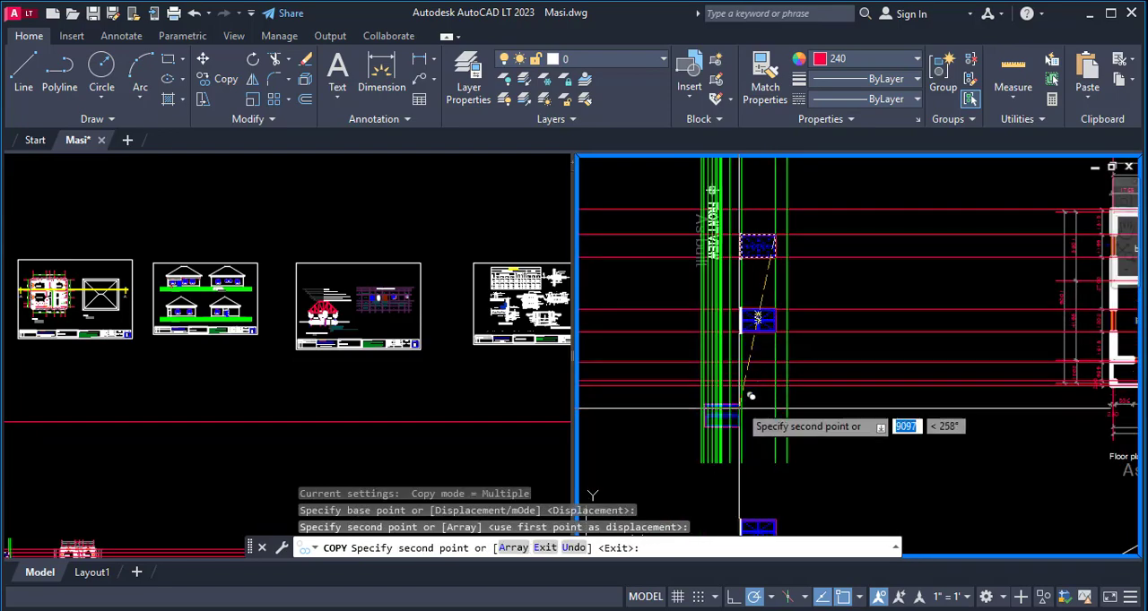
{"action": "key", "text": "Escape"}
- Erase the two vertical level lines running along the sill side and the opposite side of the placed windows
{"action": "type", "text": "e"}
{"action": "key", "text": "Return"}
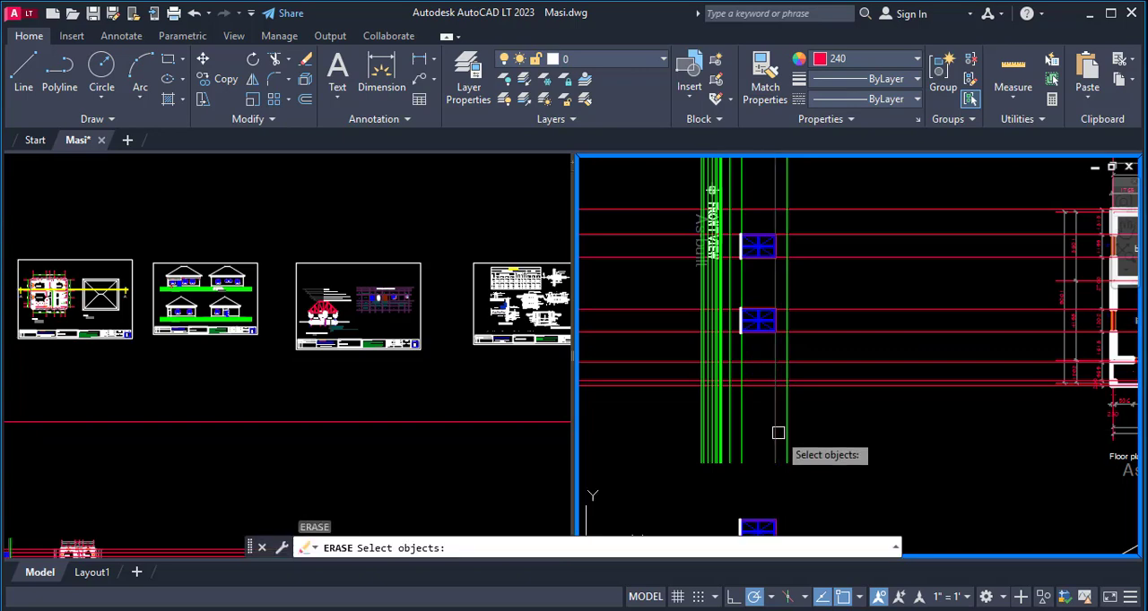
{"action": "left_click", "coordinate": [744, 419]}
{"action": "key", "text": "Return"}
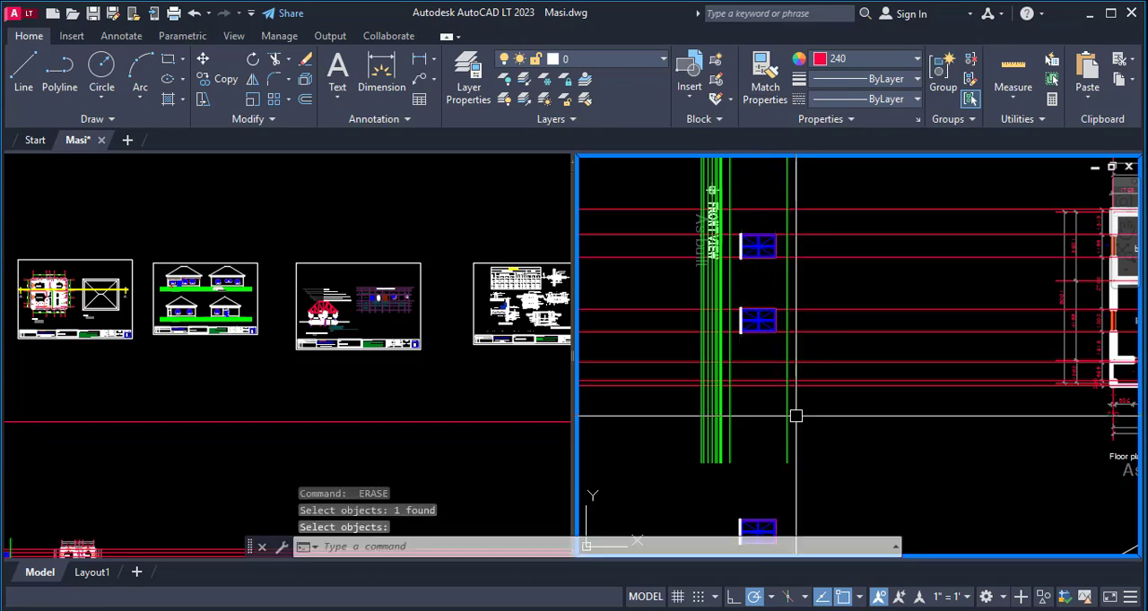
- Erase the four horizontal projection lines that mark the edges of the two placed windows
{"action": "scroll", "coordinate": [795, 416], "scroll_direction": "down", "scroll_amount": 2}
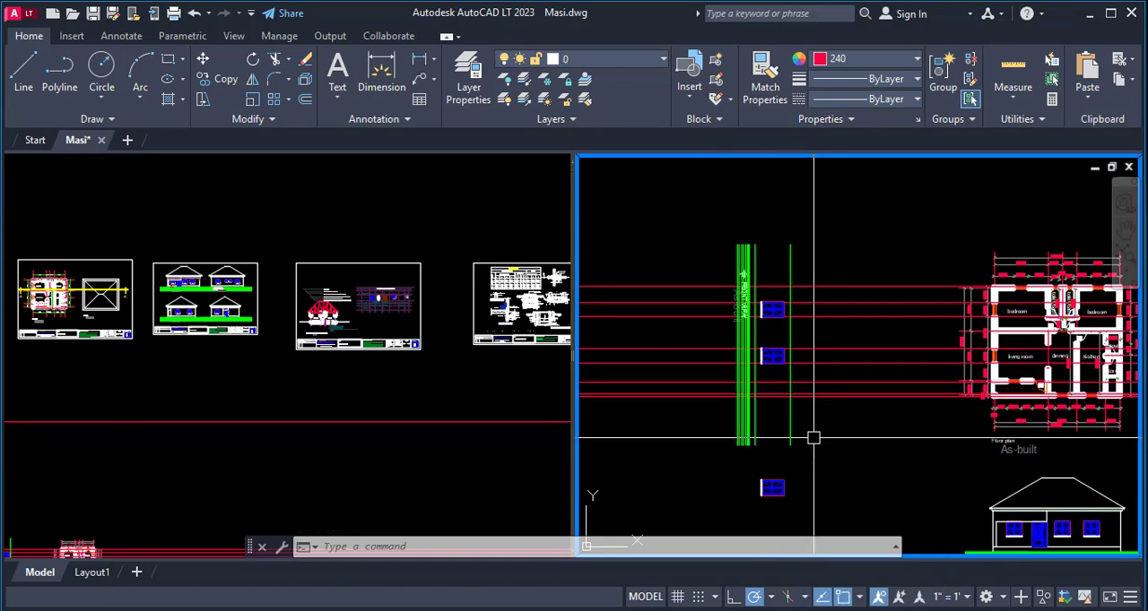
{"action": "key", "text": "Return"}
{"action": "left_click", "coordinate": [818, 364]}
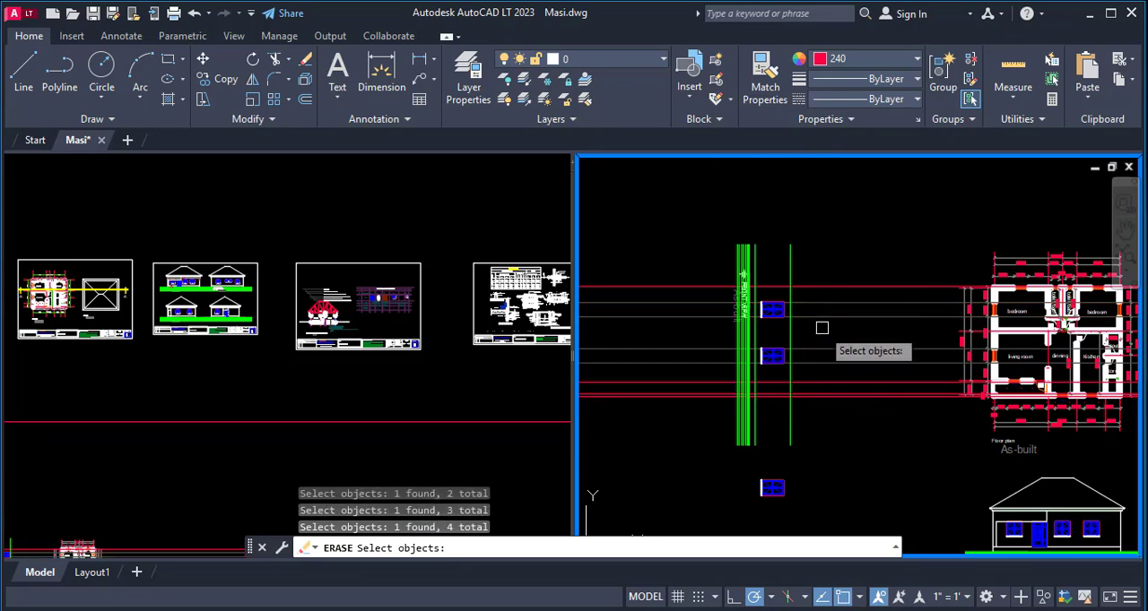
{"action": "key", "text": "Return"}
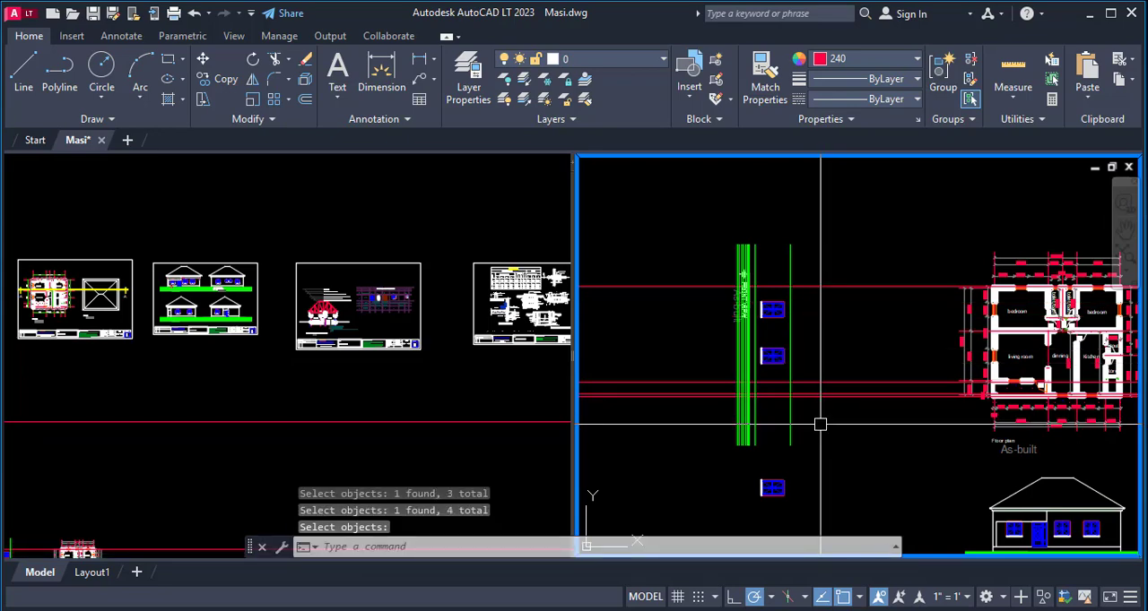
- Examine how the remaining projection lines meet the living room wall corner and the porch column in the floor plan and cross the elevation
{"action": "scroll", "coordinate": [960, 332], "scroll_direction": "up", "scroll_amount": 10}
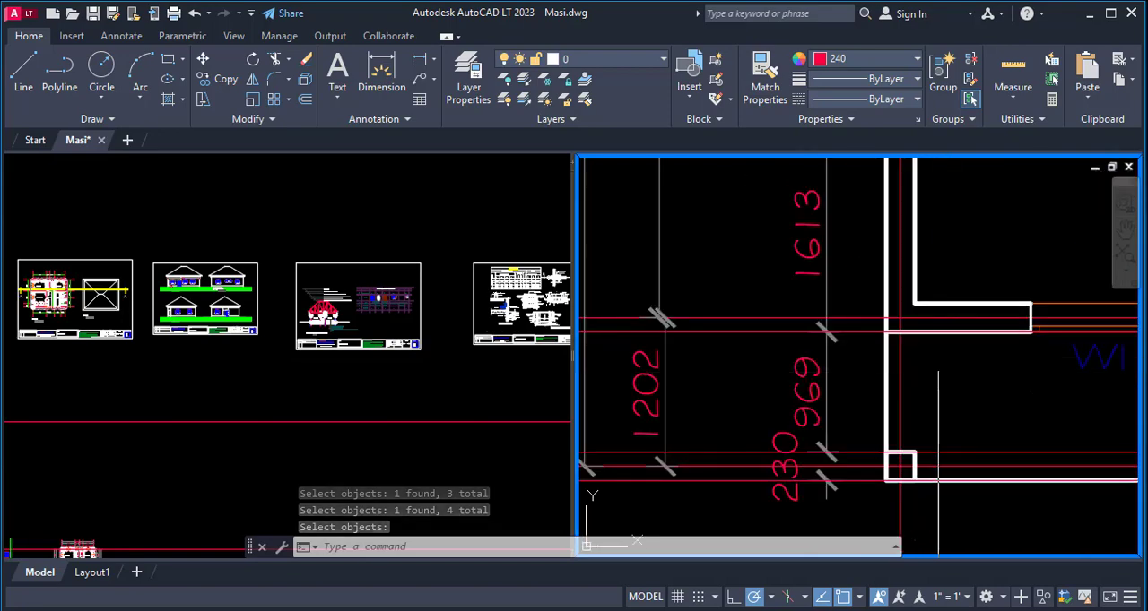
{"action": "scroll", "coordinate": [1058, 318], "scroll_direction": "down", "scroll_amount": 5}
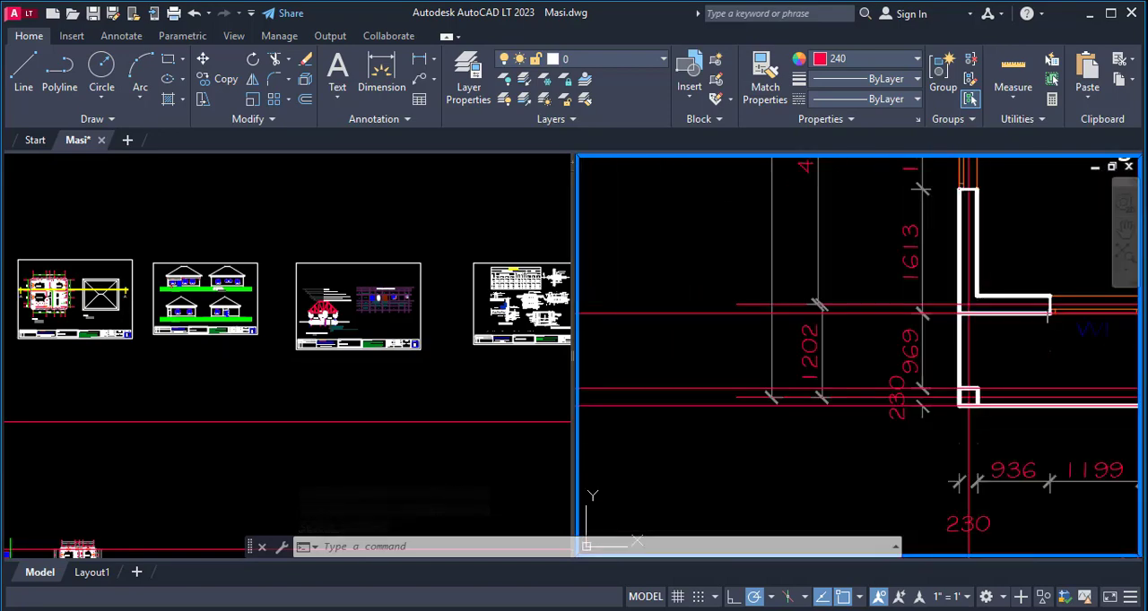
{"action": "scroll", "coordinate": [954, 317], "scroll_direction": "down", "scroll_amount": 5}
{"action": "scroll", "coordinate": [987, 305], "scroll_direction": "up", "scroll_amount": 12}
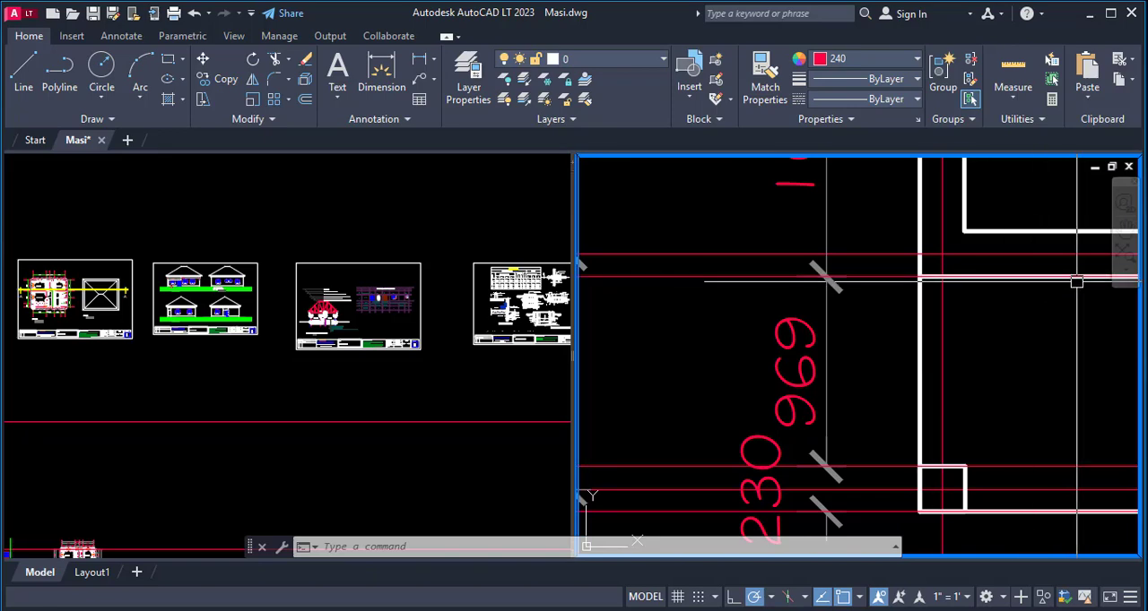
{"action": "scroll", "coordinate": [1037, 384], "scroll_direction": "down", "scroll_amount": 3}
{"action": "scroll", "coordinate": [1019, 359], "scroll_direction": "up", "scroll_amount": 3}
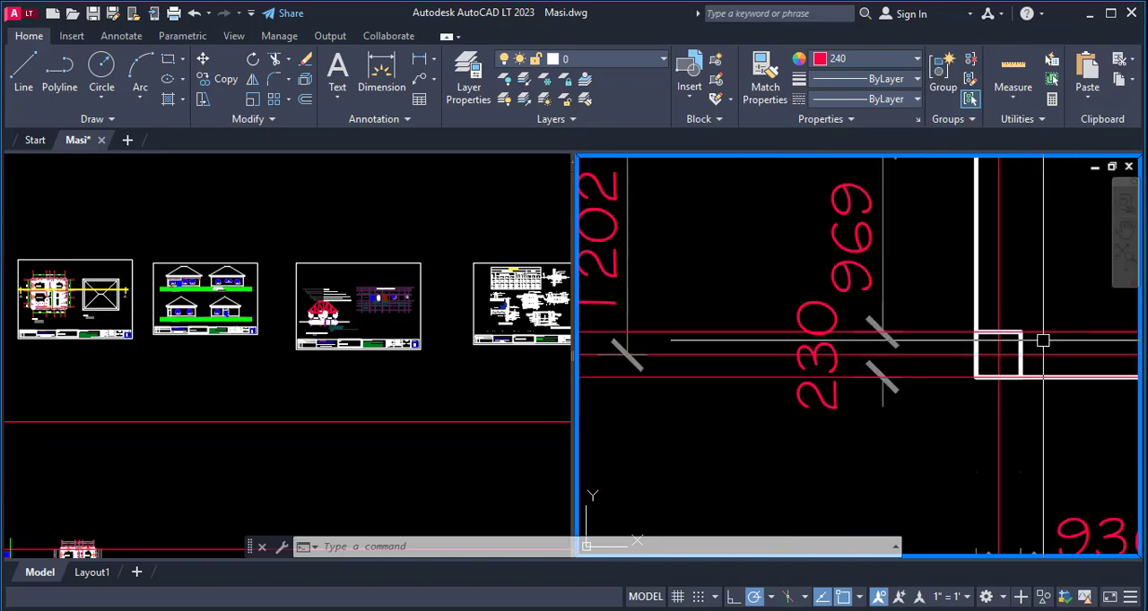
{"action": "scroll", "coordinate": [1043, 342], "scroll_direction": "down", "scroll_amount": 3}
{"action": "scroll", "coordinate": [986, 341], "scroll_direction": "down", "scroll_amount": 2}
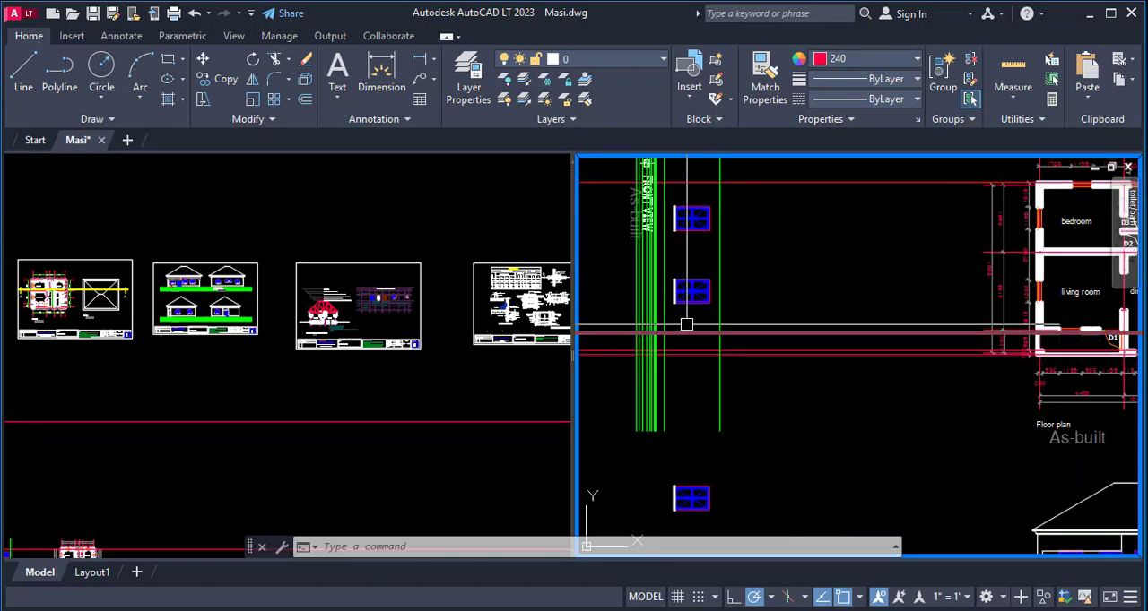
{"action": "scroll", "coordinate": [673, 334], "scroll_direction": "up", "scroll_amount": 5}
{"action": "scroll", "coordinate": [772, 337], "scroll_direction": "down", "scroll_amount": 2}
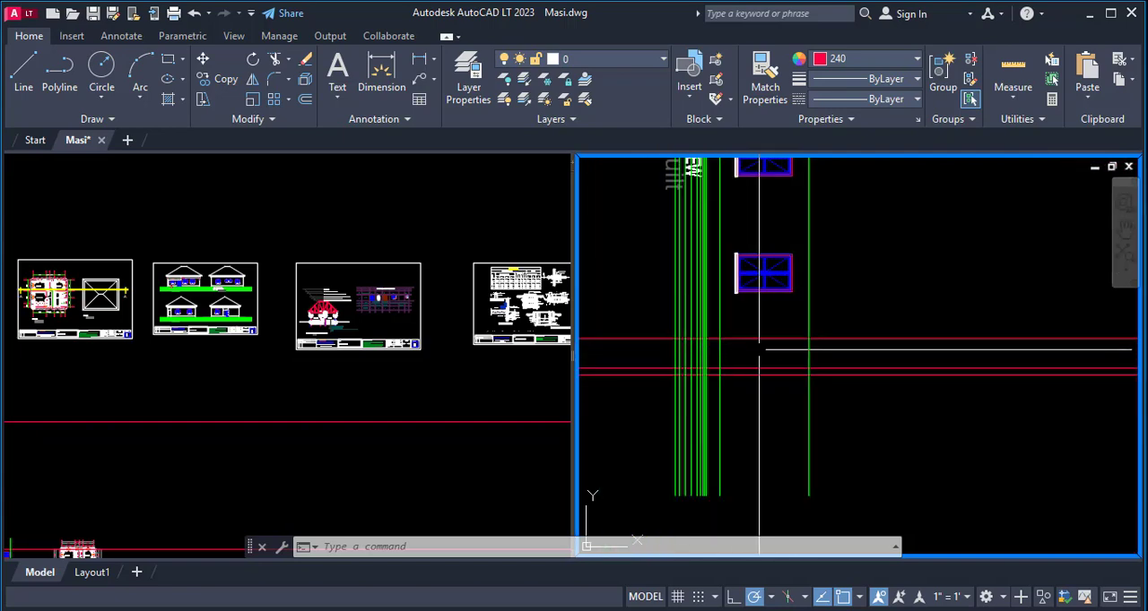
- Trim the three lower projection lines back to the uppermost ground line, using it and the wall-top level line as cutting edges
{"action": "key", "text": "Return"}
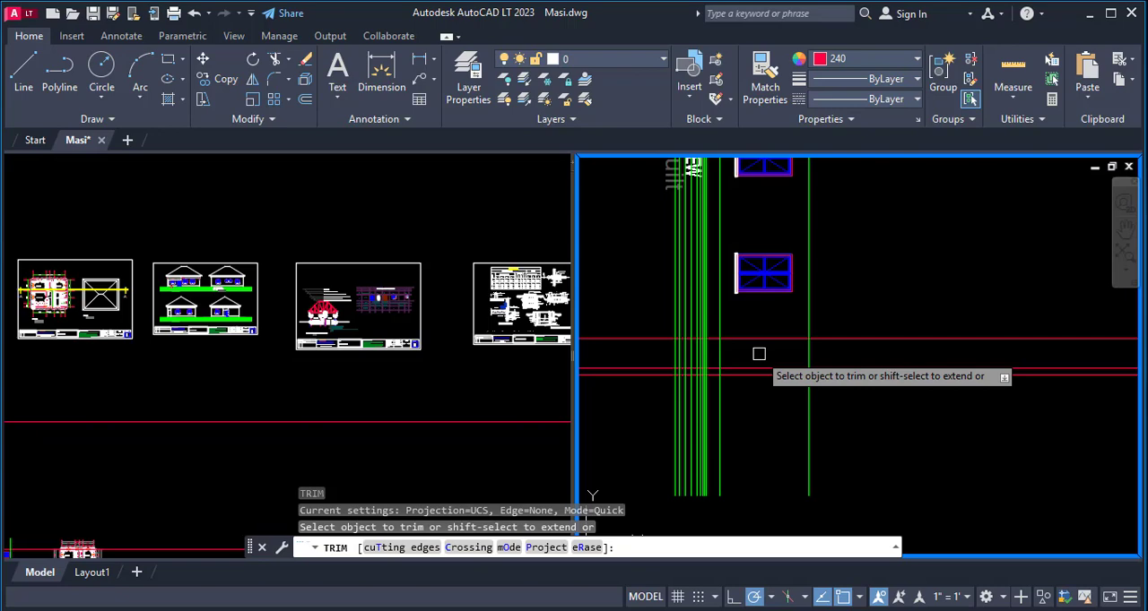
{"action": "type", "text": "t"}
{"action": "key", "text": "Return"}
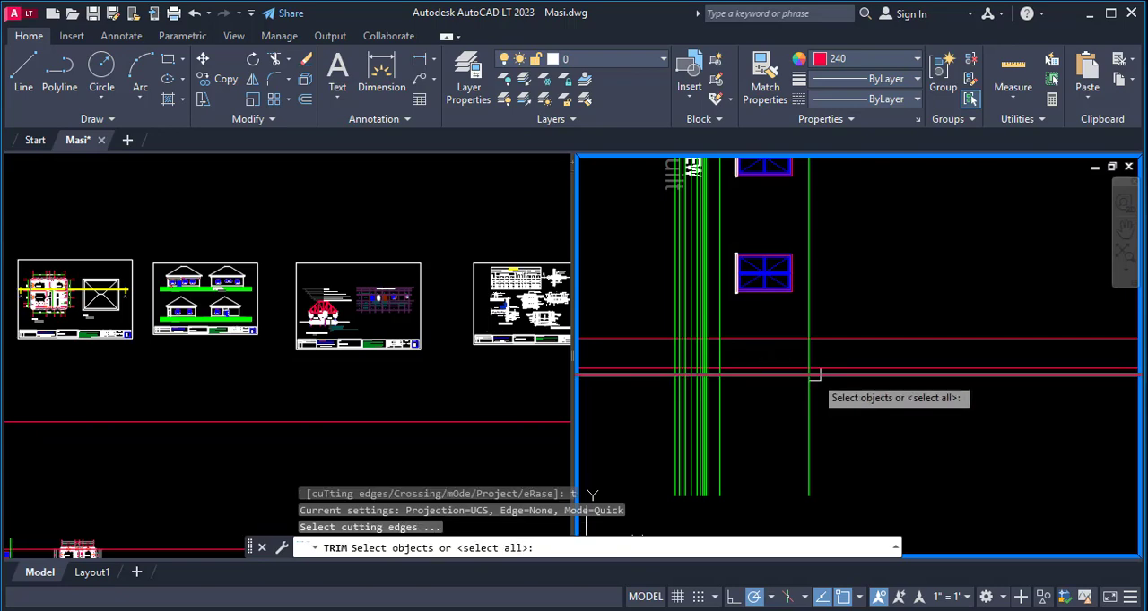
{"action": "left_click", "coordinate": [808, 351]}
{"action": "scroll", "coordinate": [728, 323], "scroll_direction": "up", "scroll_amount": 5}
{"action": "scroll", "coordinate": [724, 310], "scroll_direction": "up", "scroll_amount": 1}
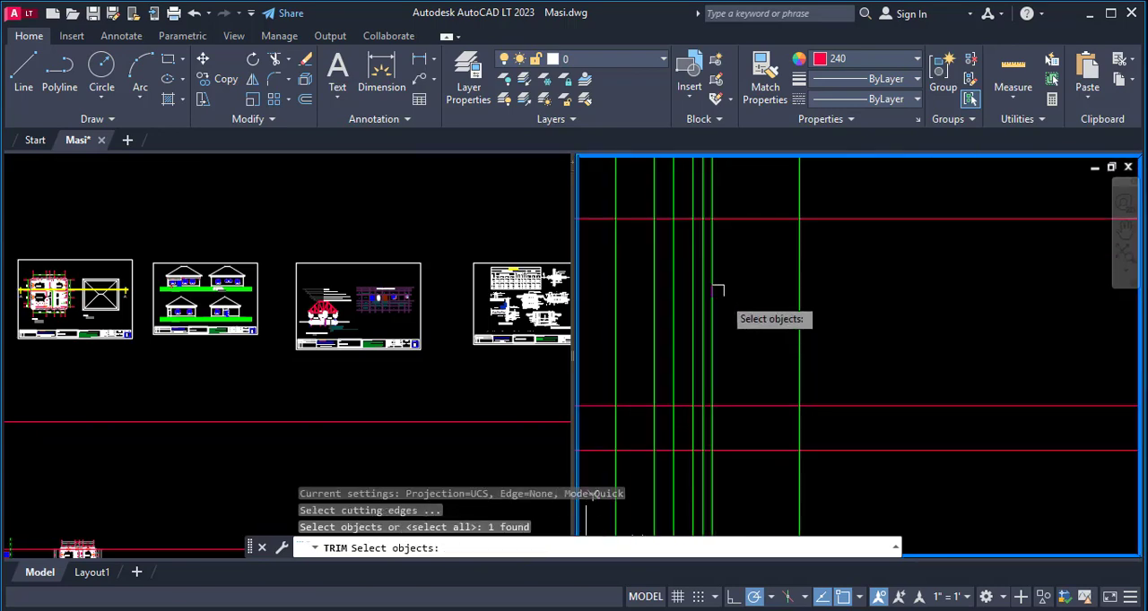
{"action": "left_click", "coordinate": [720, 284]}
{"action": "scroll", "coordinate": [700, 331], "scroll_direction": "down", "scroll_amount": 2}
{"action": "key", "text": "Return"}
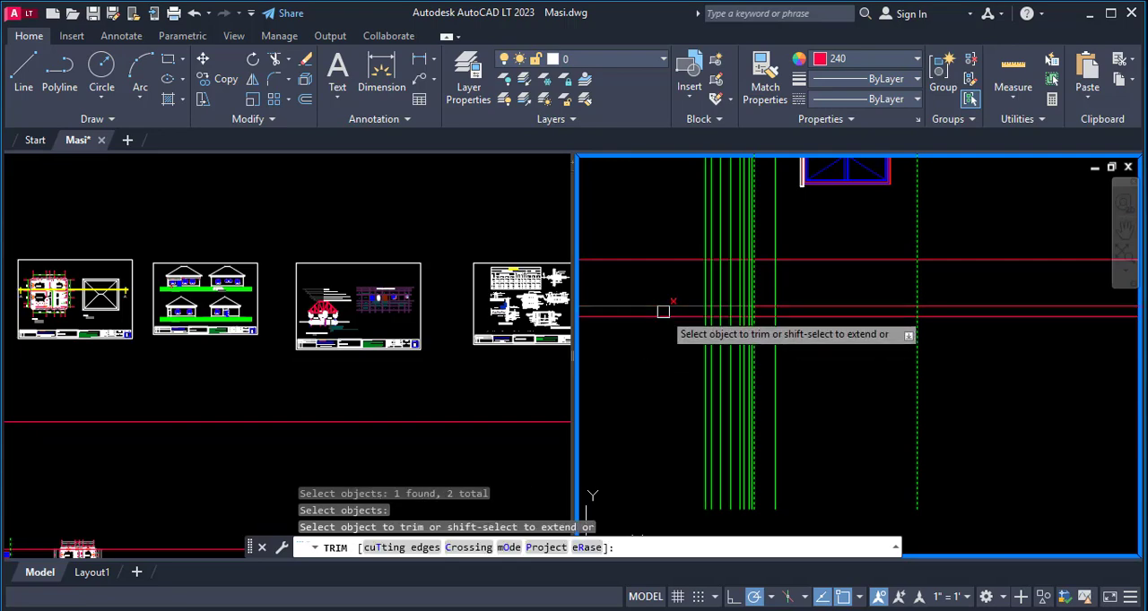
{"action": "left_click", "coordinate": [663, 313]}
{"action": "left_click", "coordinate": [664, 298]}
{"action": "left_click", "coordinate": [636, 326]}
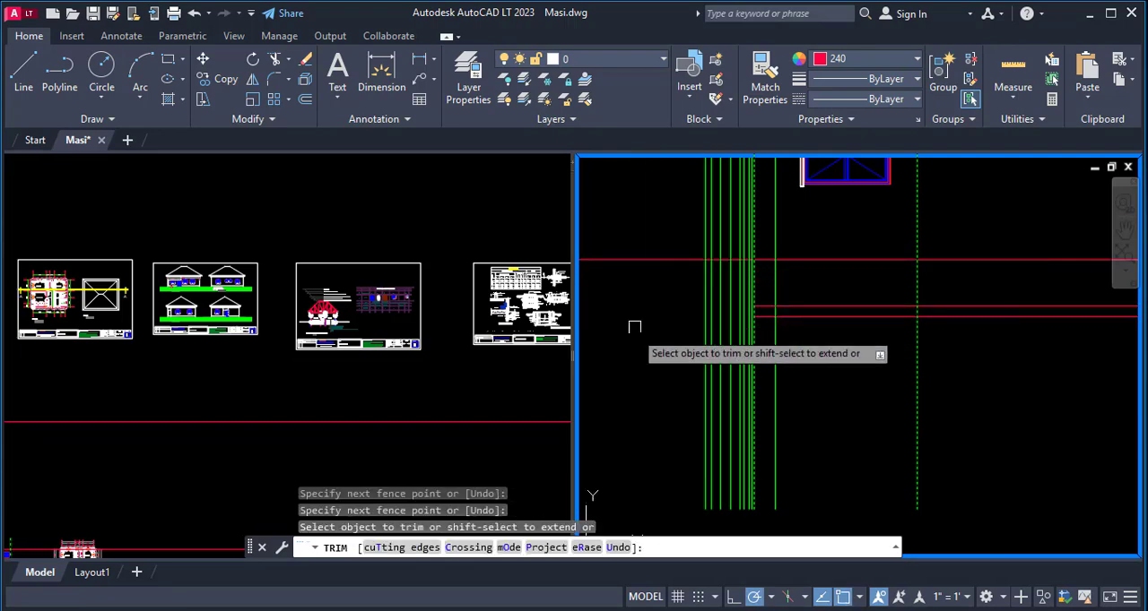
{"action": "left_click", "coordinate": [658, 260]}
- Trim the same three projection lines where they run past the wall-top level line toward the floor plan
{"action": "left_click", "coordinate": [949, 316]}
{"action": "left_click", "coordinate": [949, 306]}
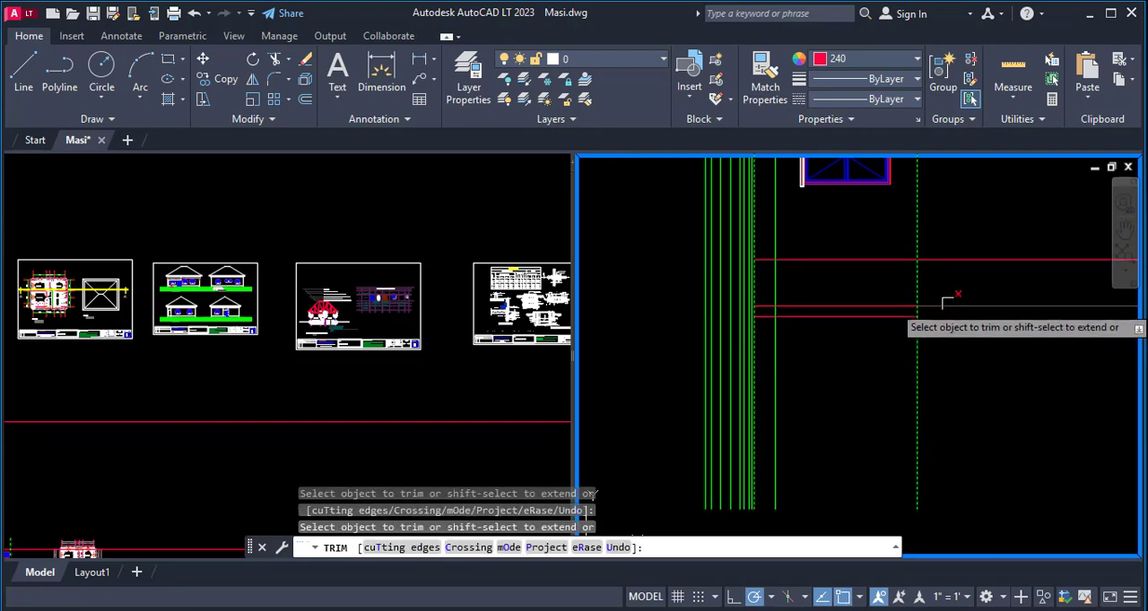
{"action": "left_click", "coordinate": [948, 260]}
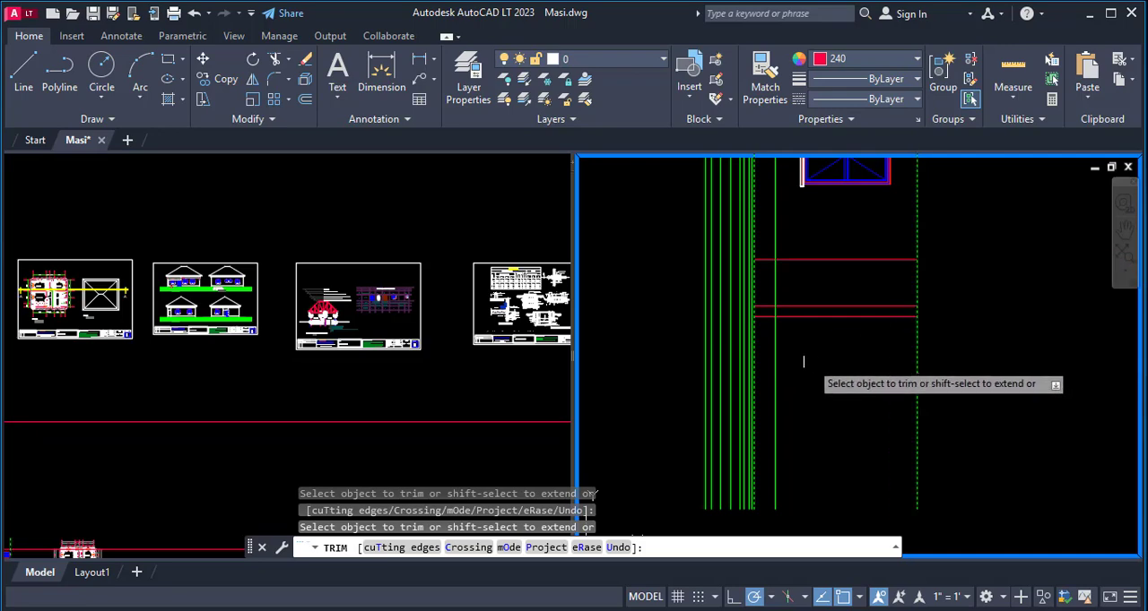
{"action": "key", "text": "Escape"}
{"action": "scroll", "coordinate": [744, 349], "scroll_direction": "down", "scroll_amount": 5}
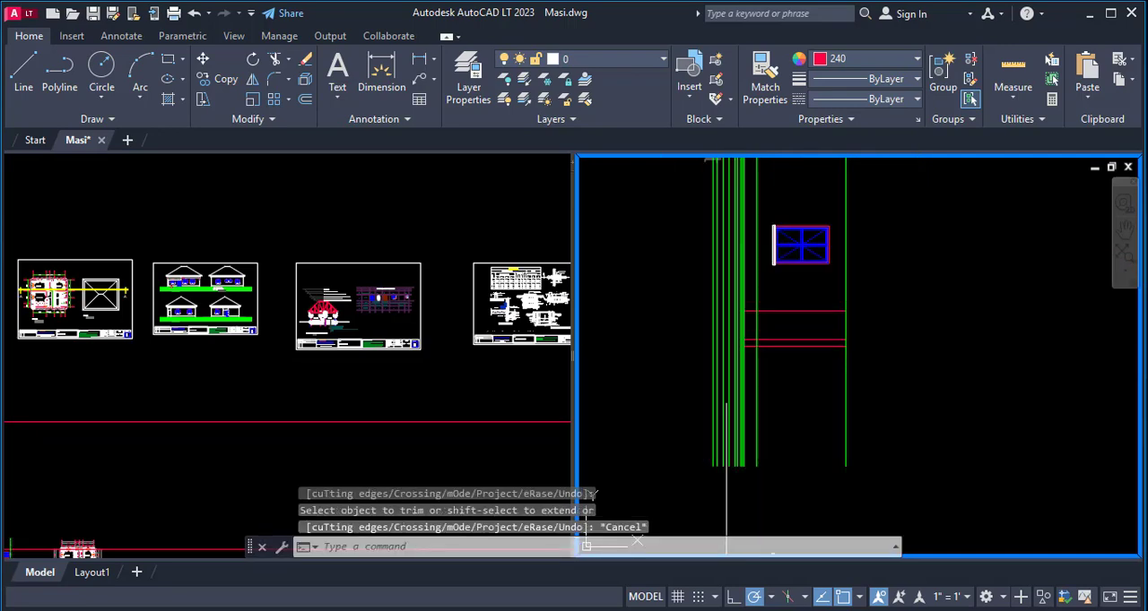
- Trim the uppermost projection line at both sides so it spans only from the ground line to the wall-top level line
{"action": "scroll", "coordinate": [735, 276], "scroll_direction": "up", "scroll_amount": 2}
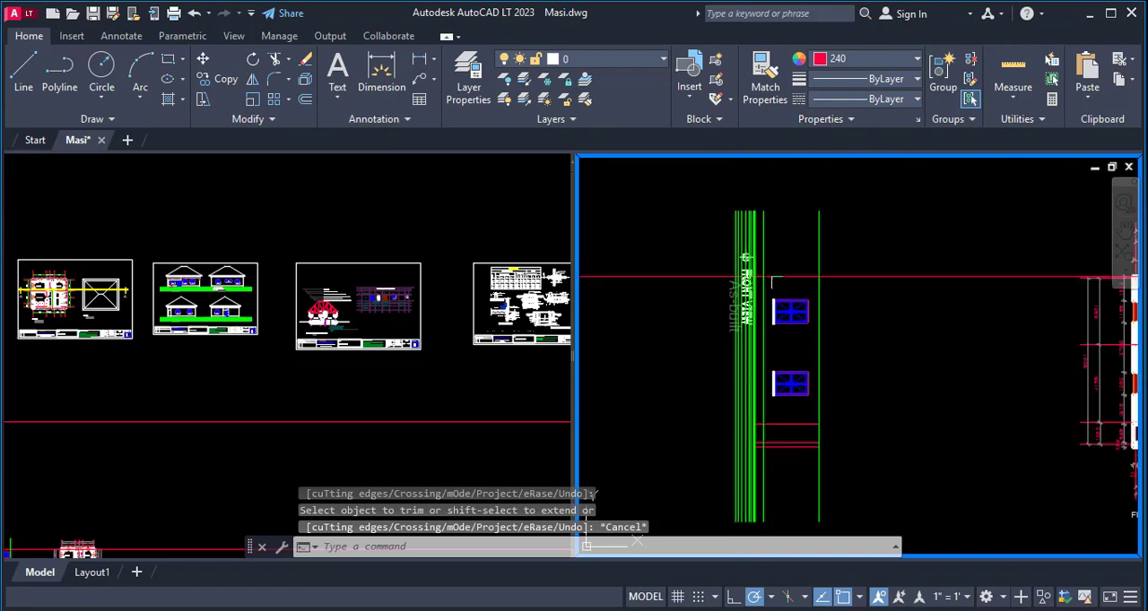
{"action": "key", "text": "space"}
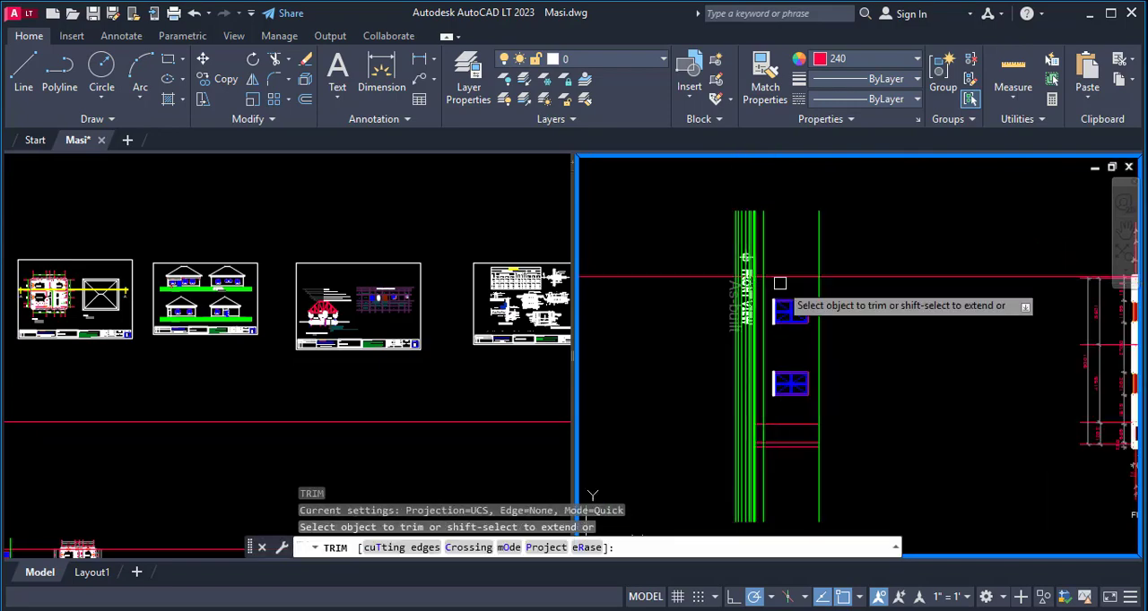
{"action": "type", "text": "t"}
{"action": "key", "text": "Return"}
{"action": "scroll", "coordinate": [757, 276], "scroll_direction": "up", "scroll_amount": 8}
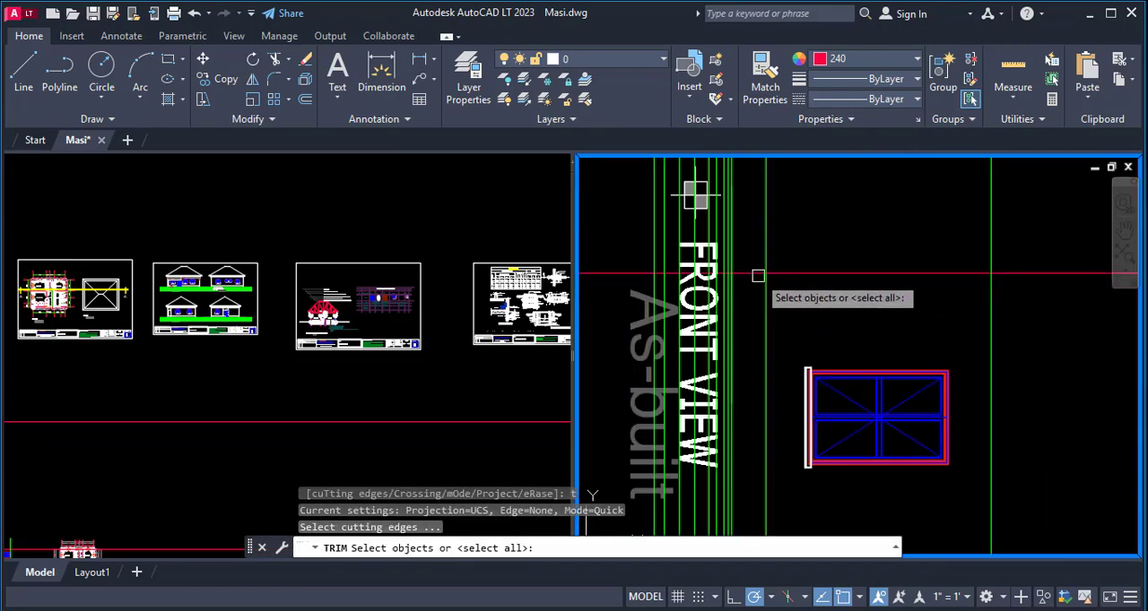
{"action": "left_click", "coordinate": [691, 257]}
{"action": "scroll", "coordinate": [877, 291], "scroll_direction": "down", "scroll_amount": 4}
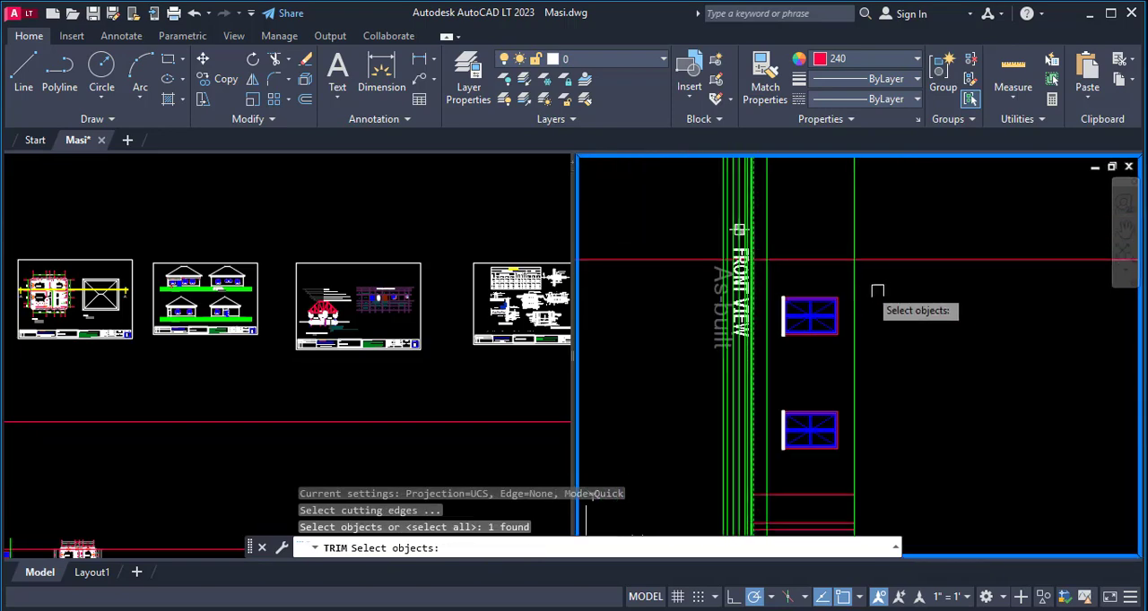
{"action": "left_click", "coordinate": [852, 273]}
{"action": "key", "text": "Return"}
{"action": "left_click", "coordinate": [897, 259]}
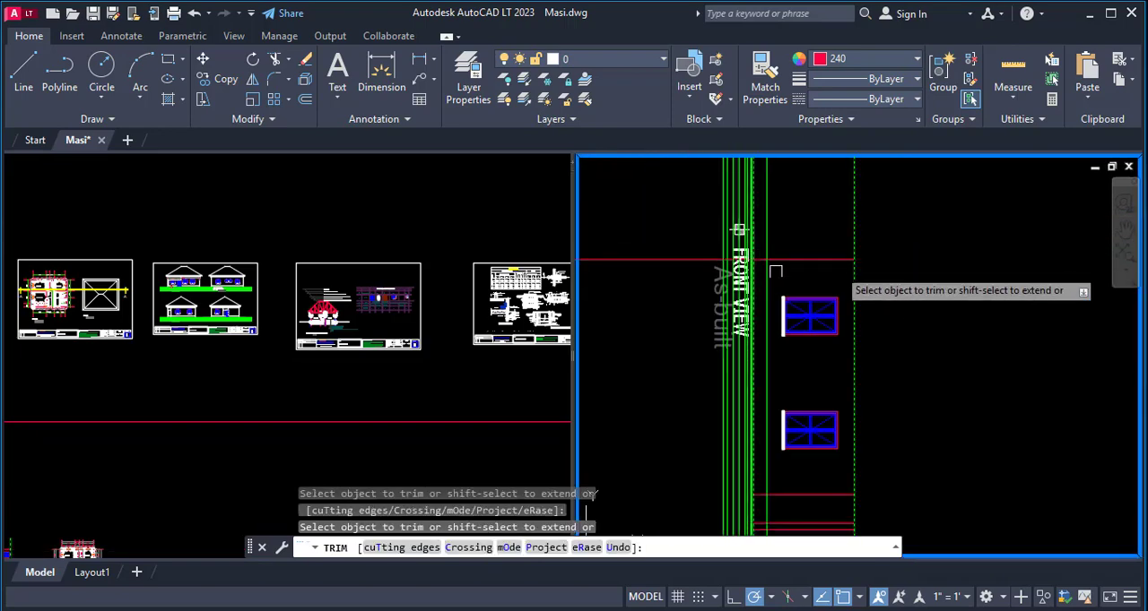
{"action": "scroll", "coordinate": [761, 268], "scroll_direction": "down", "scroll_amount": 4}
{"action": "key", "text": "Escape"}
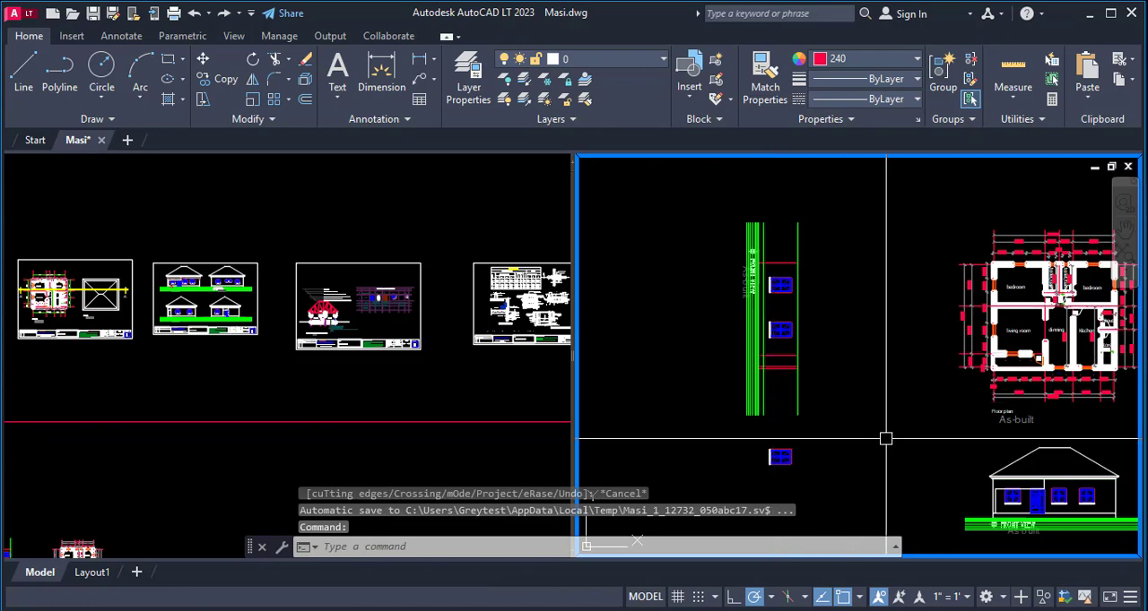
- Trim both ends of the level line between the ground and the window sills where it passes the outermost projection lines
{"action": "scroll", "coordinate": [777, 358], "scroll_direction": "up", "scroll_amount": 4}
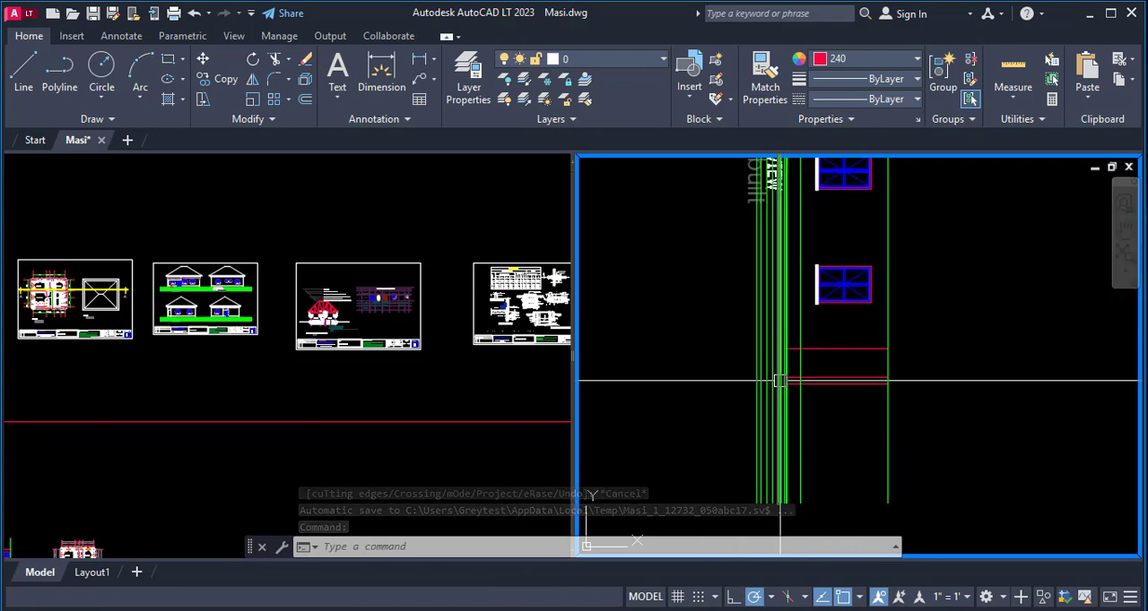
{"action": "type", "text": "tr"}
{"action": "key", "text": "Return"}
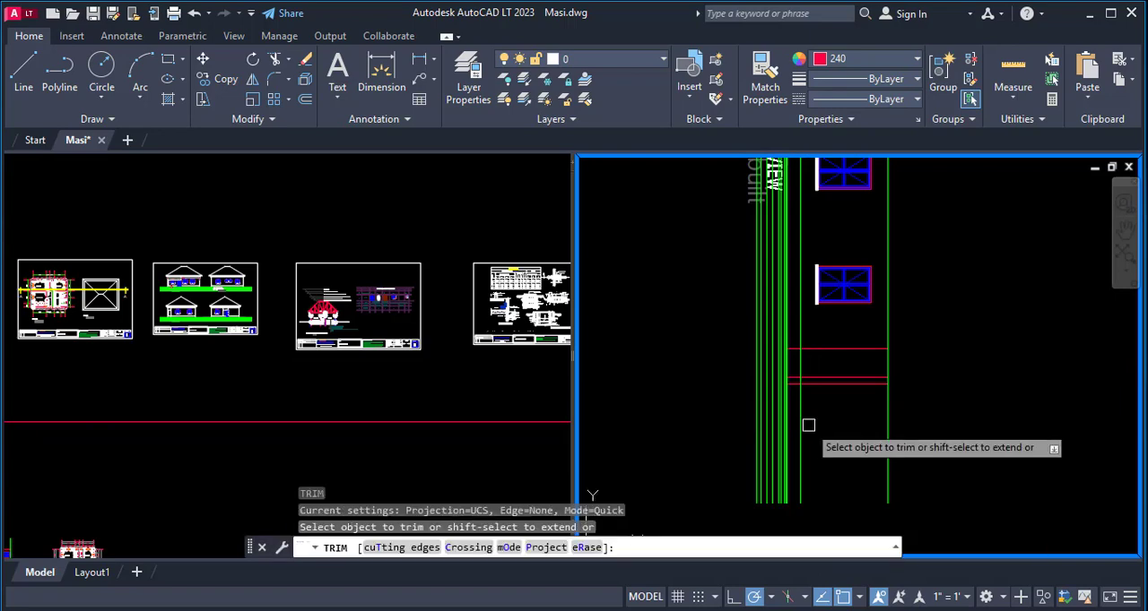
{"action": "left_click", "coordinate": [804, 421]}
{"action": "scroll", "coordinate": [810, 394], "scroll_direction": "down", "scroll_amount": 3}
{"action": "scroll", "coordinate": [771, 430], "scroll_direction": "up", "scroll_amount": 4}
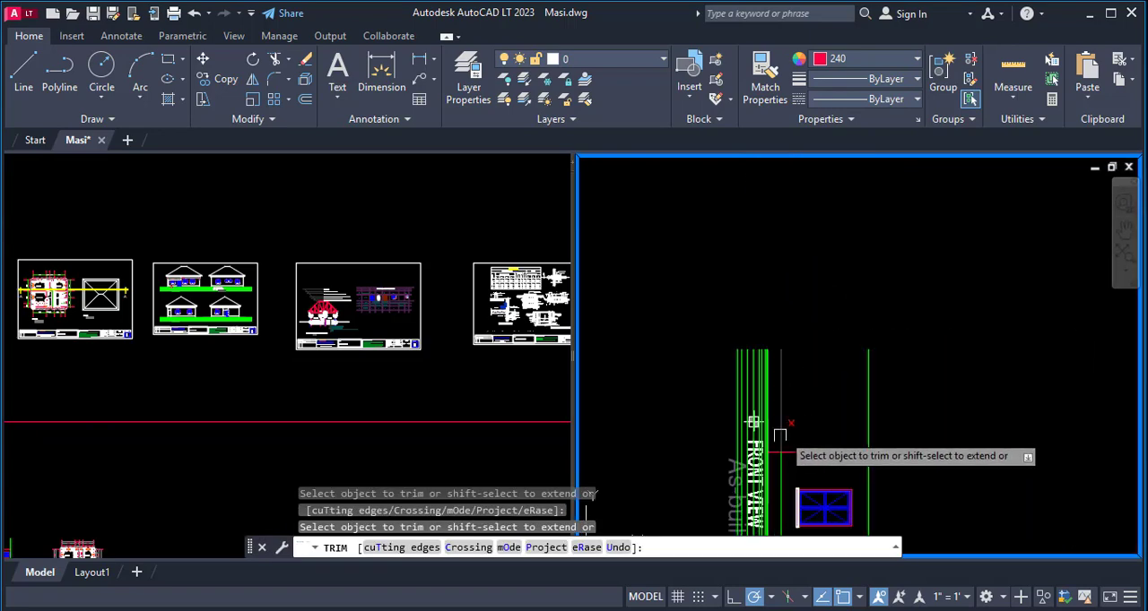
{"action": "scroll", "coordinate": [780, 399], "scroll_direction": "down", "scroll_amount": 4}
{"action": "key", "text": "Escape"}
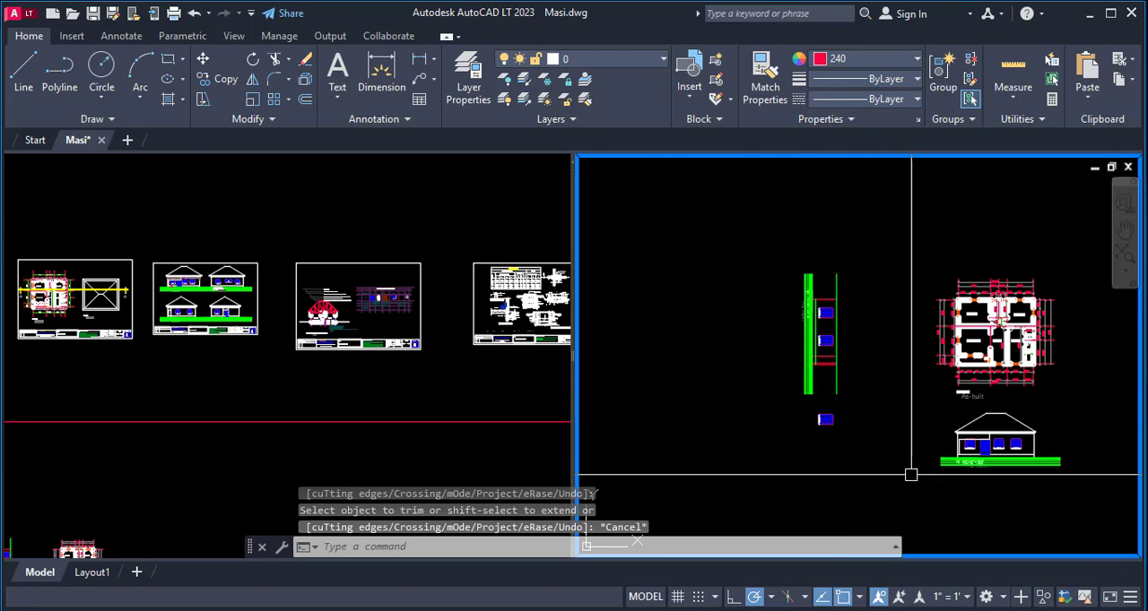
- Match the properties of the front elevation's wall line onto the four projection lines and the level line below the window sills
{"action": "type", "text": "ma"}
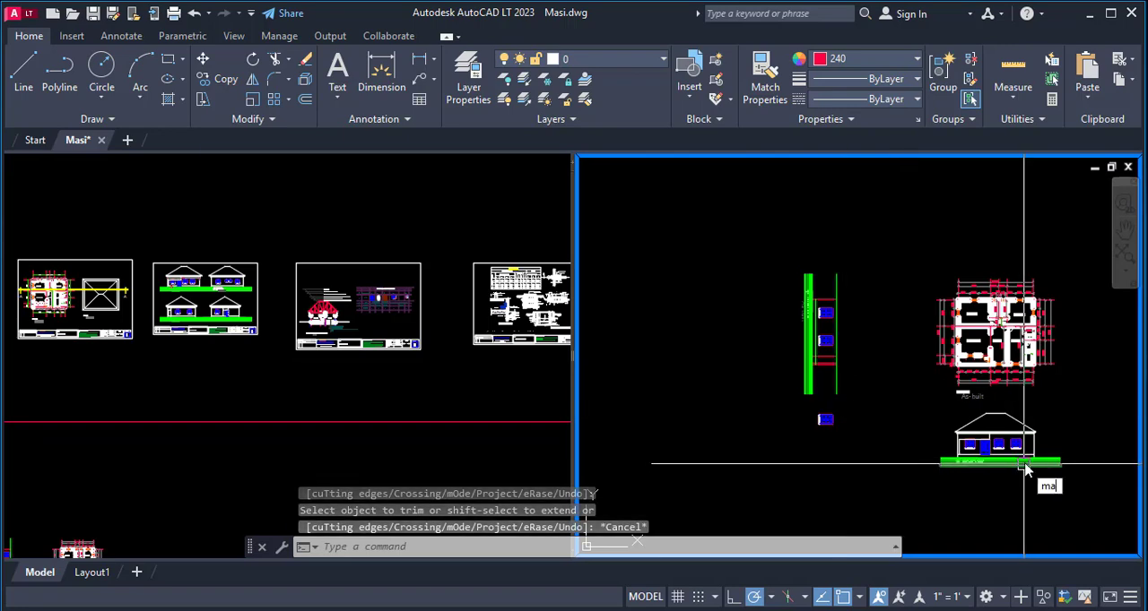
{"action": "key", "text": "Return"}
{"action": "scroll", "coordinate": [1027, 452], "scroll_direction": "up", "scroll_amount": 3}
{"action": "left_click", "coordinate": [1029, 445]}
{"action": "scroll", "coordinate": [942, 310], "scroll_direction": "down", "scroll_amount": 3}
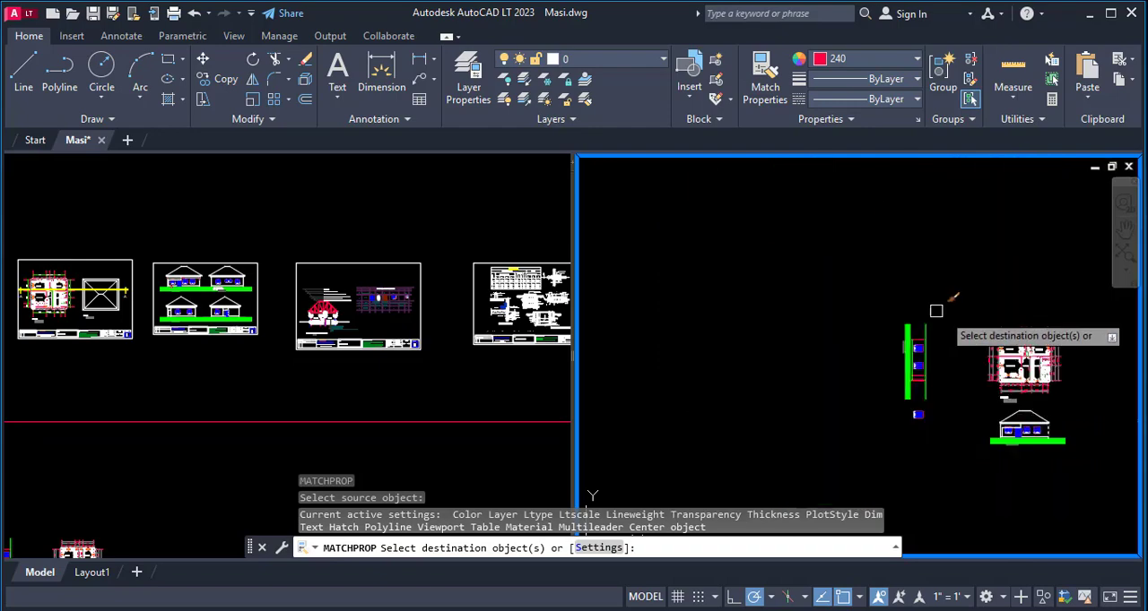
{"action": "scroll", "coordinate": [901, 421], "scroll_direction": "up", "scroll_amount": 5}
{"action": "left_click", "coordinate": [911, 405]}
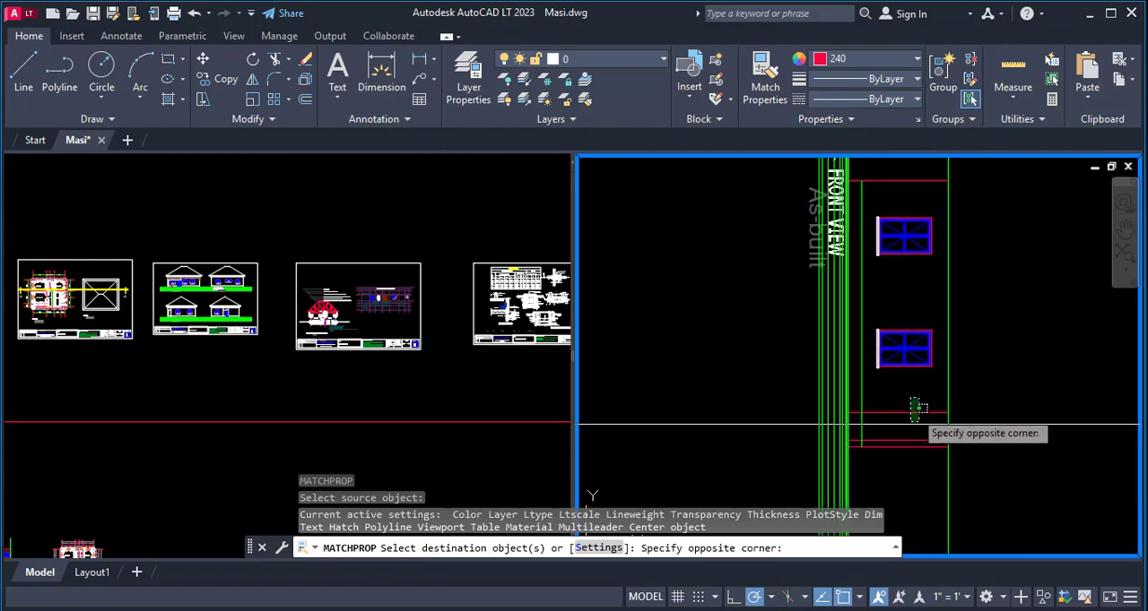
{"action": "left_click", "coordinate": [912, 456]}
{"action": "left_click", "coordinate": [878, 253]}
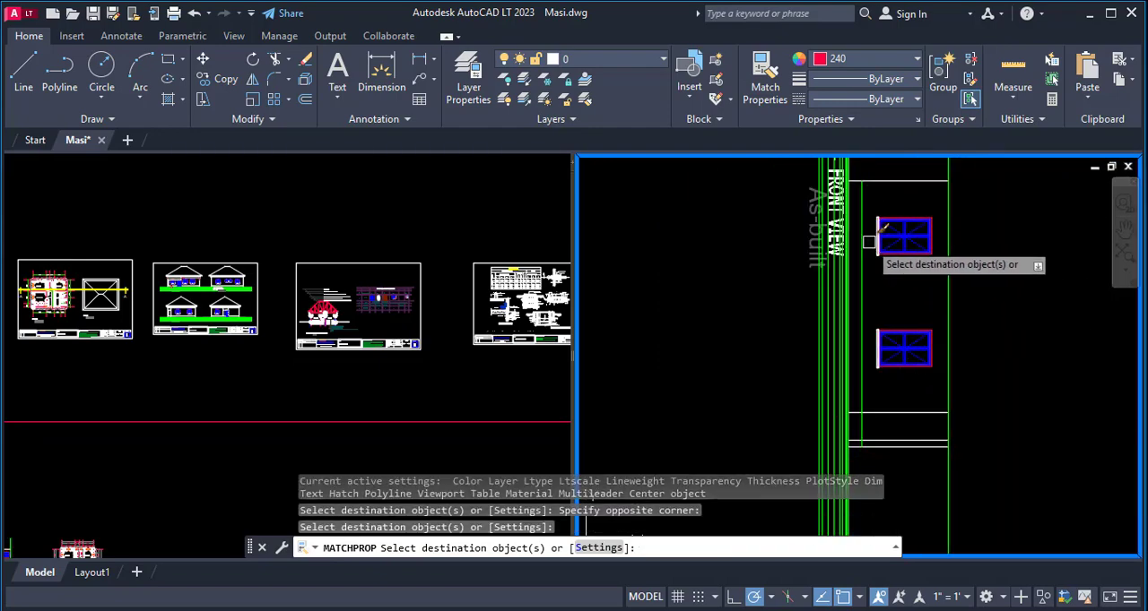
{"action": "left_click", "coordinate": [862, 240]}
{"action": "scroll", "coordinate": [863, 292], "scroll_direction": "down", "scroll_amount": 3}
{"action": "key", "text": "Escape"}
{"action": "key", "text": "Escape"}
{"action": "key", "text": "Escape"}
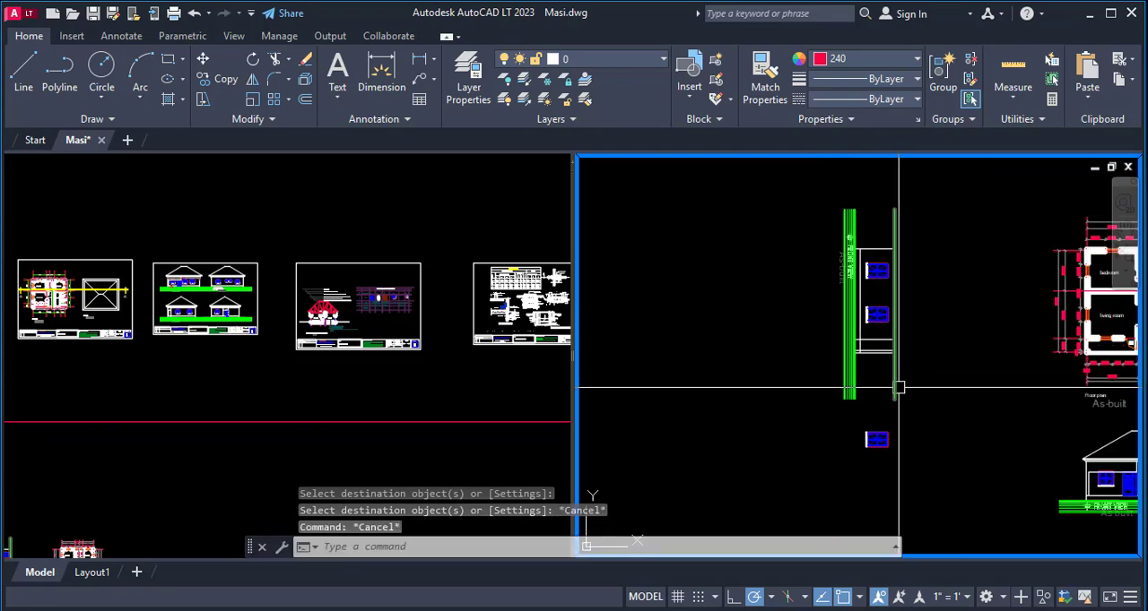
- Trim both ends of the wall-top level line where they extend past the outer wall edges
{"action": "type", "text": "tr"}
{"action": "key", "text": "Return"}
{"action": "left_click", "coordinate": [896, 381]}
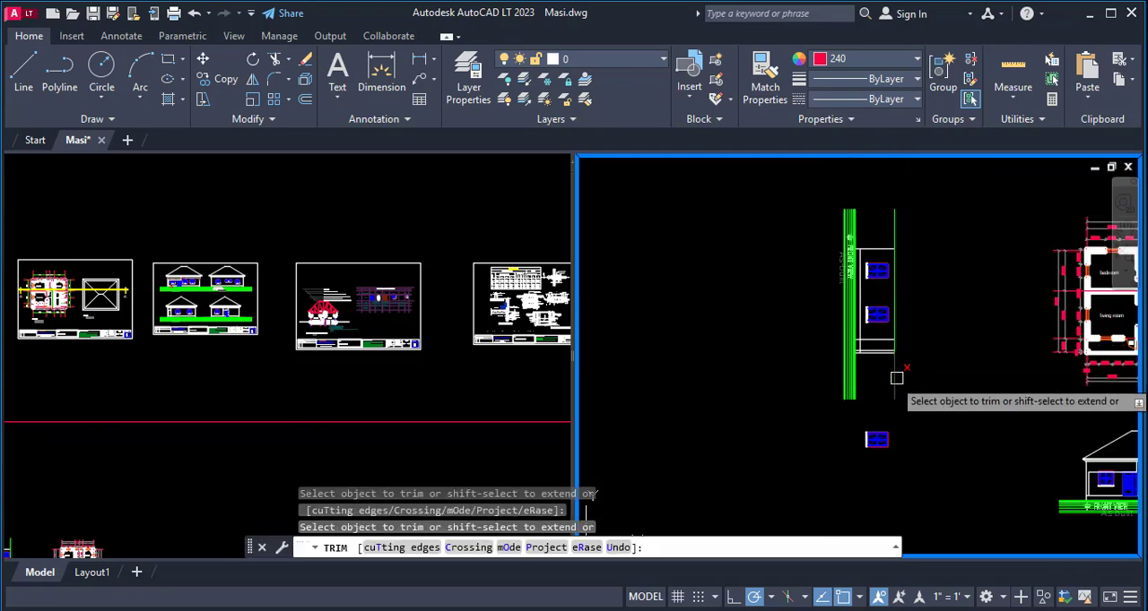
{"action": "key", "text": "Escape"}
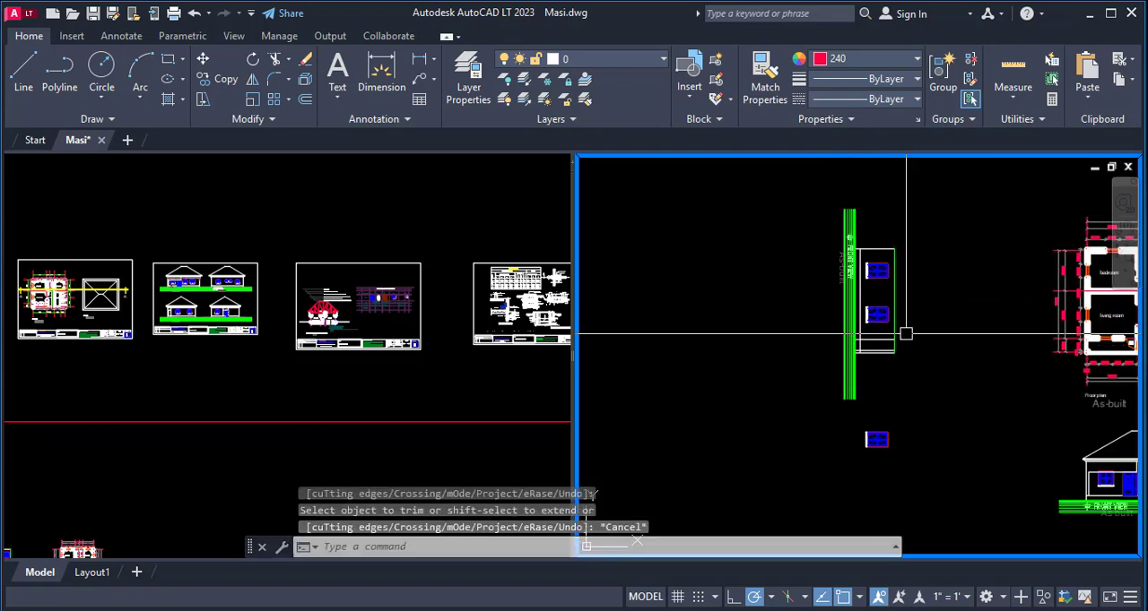
{"action": "scroll", "coordinate": [872, 316], "scroll_direction": "up", "scroll_amount": 3}
{"action": "scroll", "coordinate": [751, 278], "scroll_direction": "down", "scroll_amount": 4}
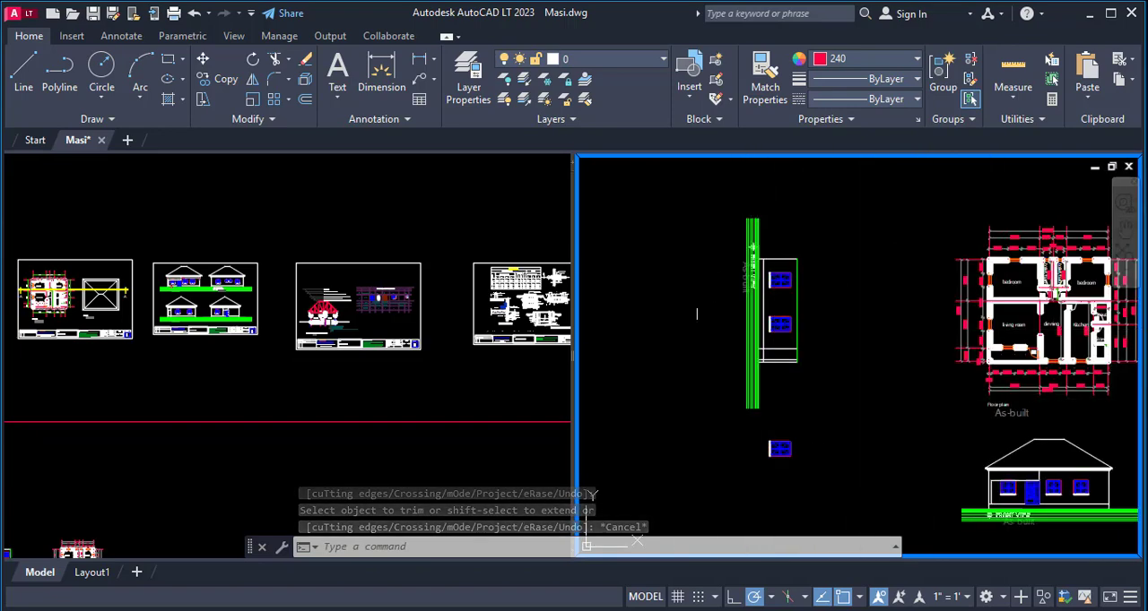
{"action": "scroll", "coordinate": [752, 289], "scroll_direction": "up", "scroll_amount": 2}
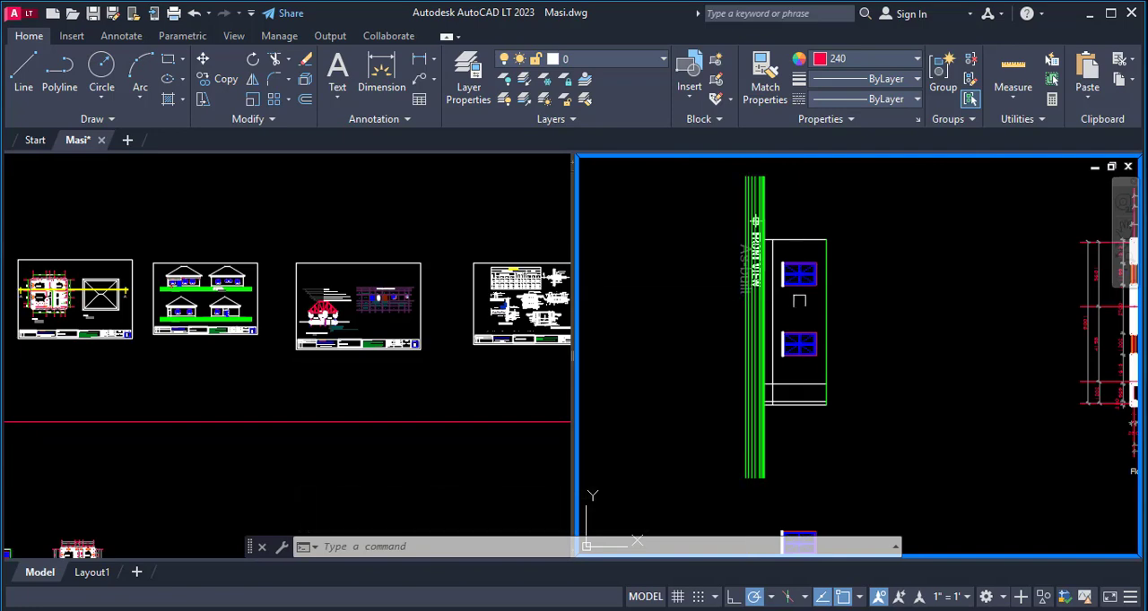
{"action": "scroll", "coordinate": [779, 392], "scroll_direction": "down", "scroll_amount": 2}
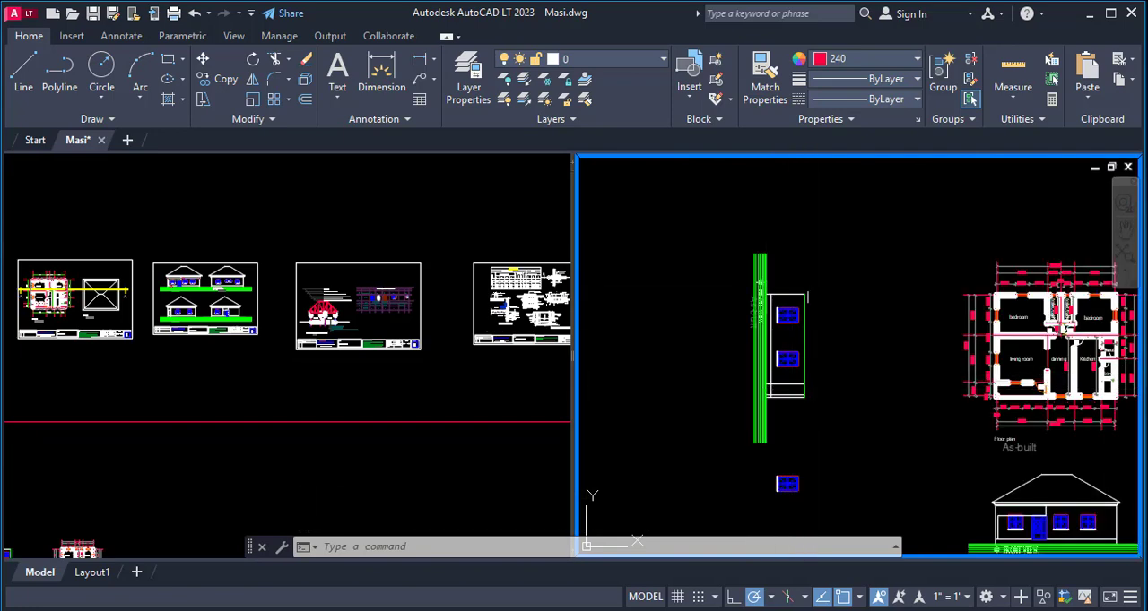
{"action": "scroll", "coordinate": [781, 348], "scroll_direction": "up", "scroll_amount": 4}
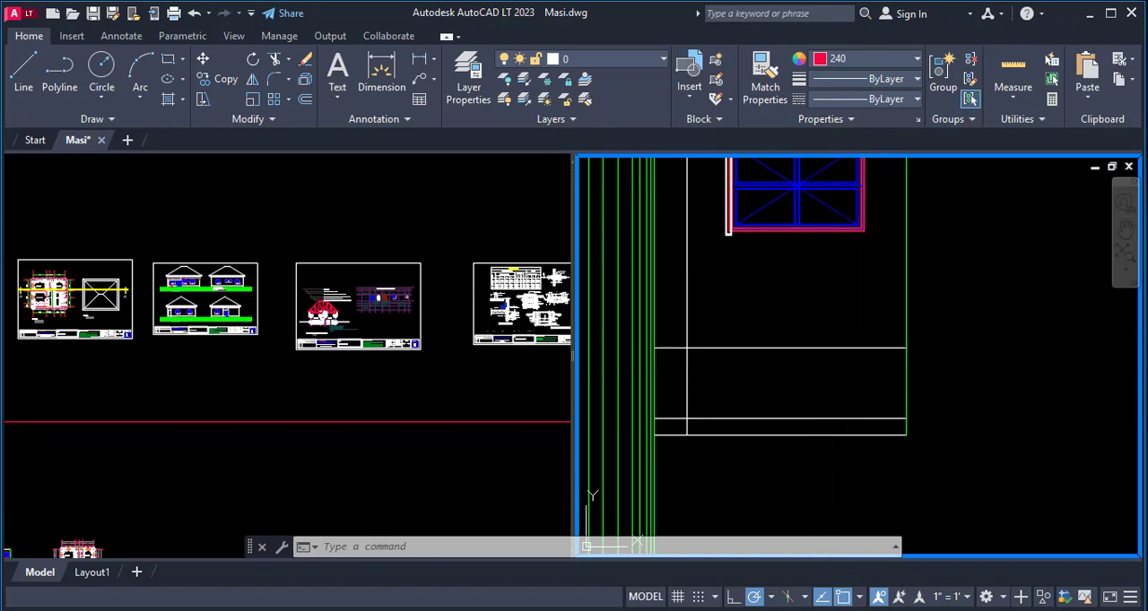
- Rotate the side elevation with its ground lines and title 90° counterclockwise about the lower end of the ground lines
{"action": "scroll", "coordinate": [824, 408], "scroll_direction": "down", "scroll_amount": 5}
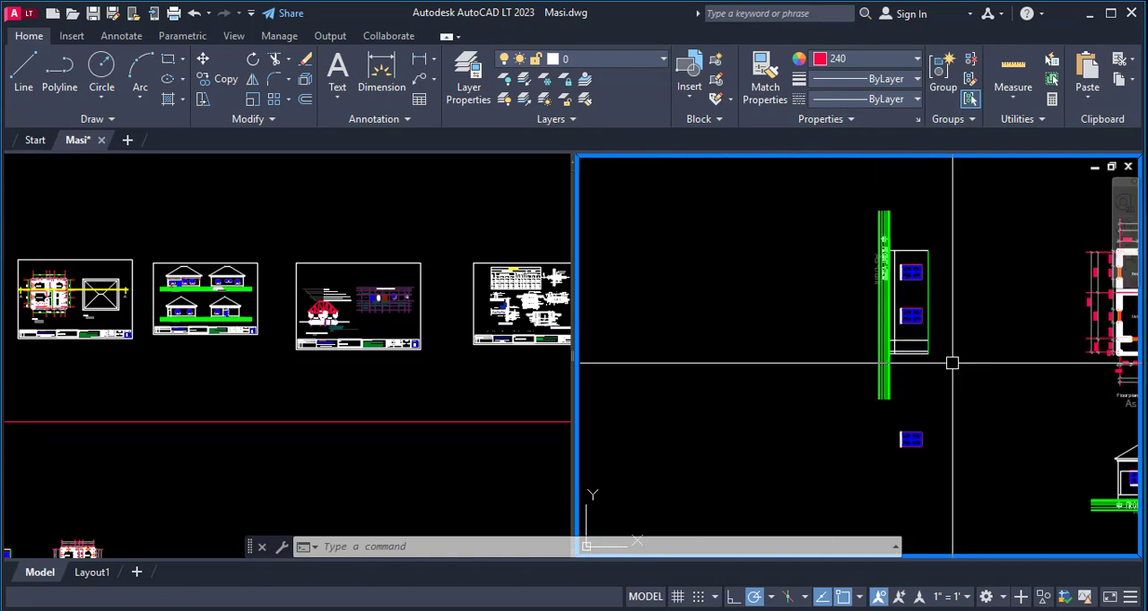
{"action": "type", "text": "ro"}
{"action": "key", "text": "Return"}
{"action": "left_click", "coordinate": [954, 206]}
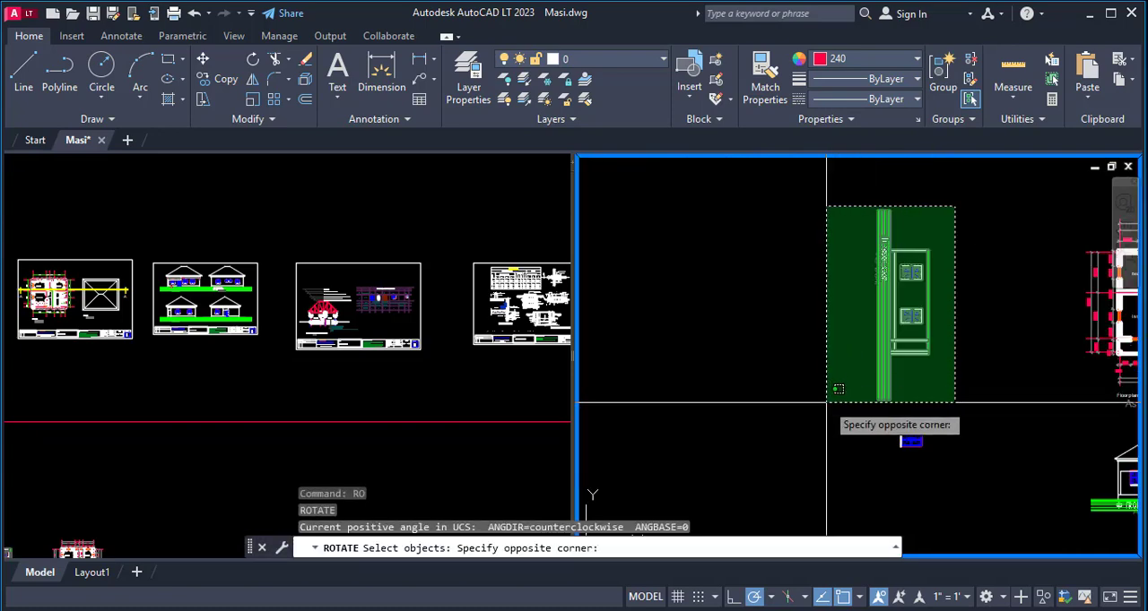
{"action": "left_click", "coordinate": [826, 404]}
{"action": "key", "text": "Return"}
{"action": "left_click", "coordinate": [884, 402]}
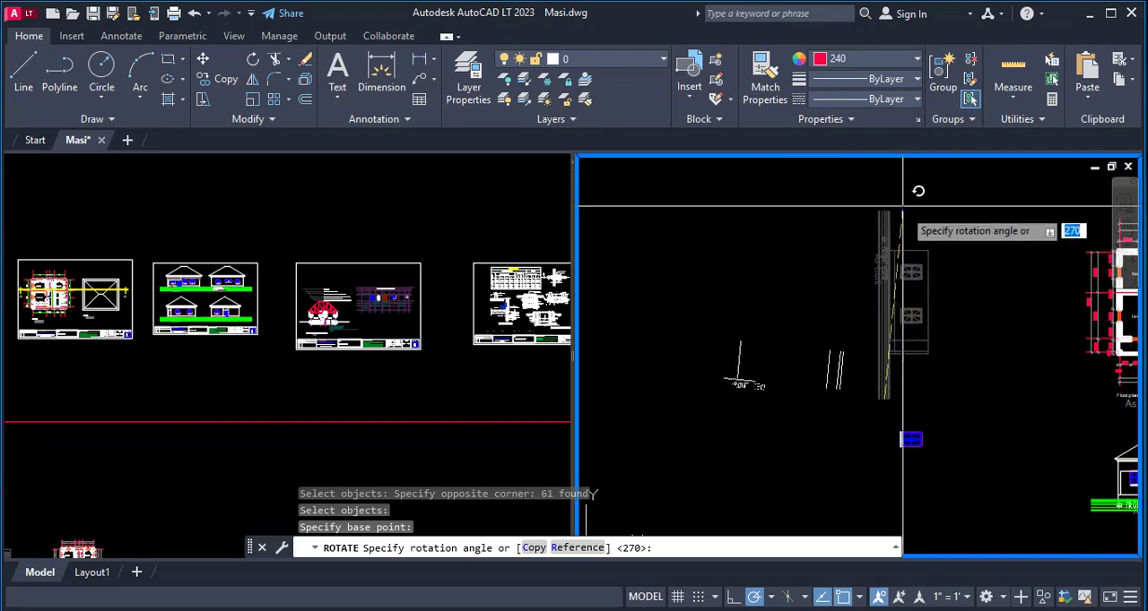
{"action": "left_click", "coordinate": [886, 172]}
{"action": "scroll", "coordinate": [873, 269], "scroll_direction": "up", "scroll_amount": 4}
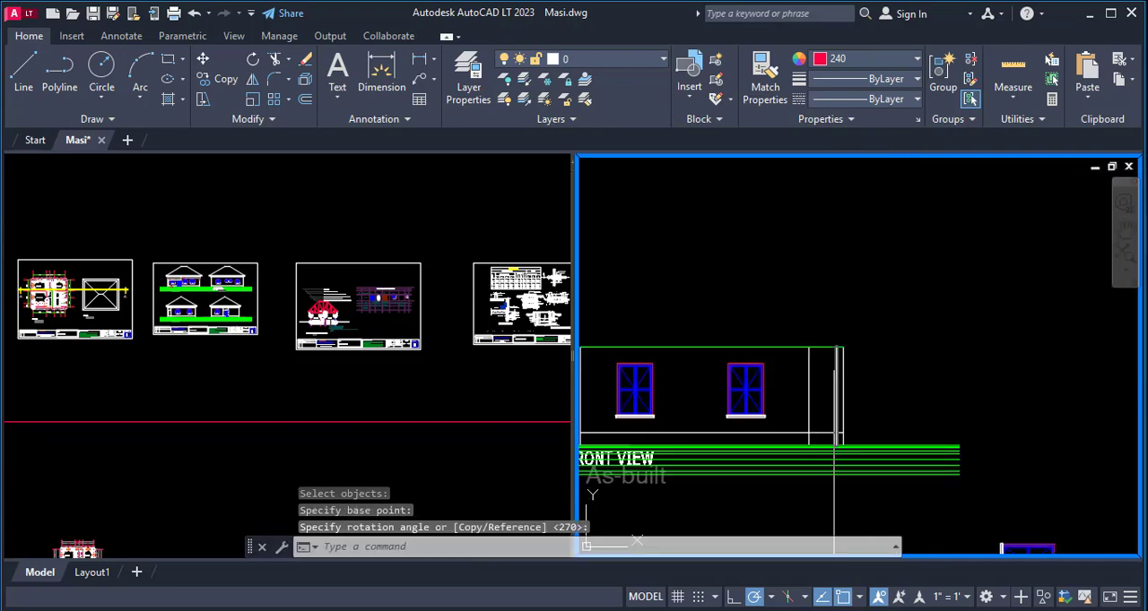
- Mirror the side elevation with its ground lines and title about a vertical line, erasing the source objects
{"action": "scroll", "coordinate": [834, 363], "scroll_direction": "up", "scroll_amount": 2}
{"action": "scroll", "coordinate": [803, 363], "scroll_direction": "down", "scroll_amount": 4}
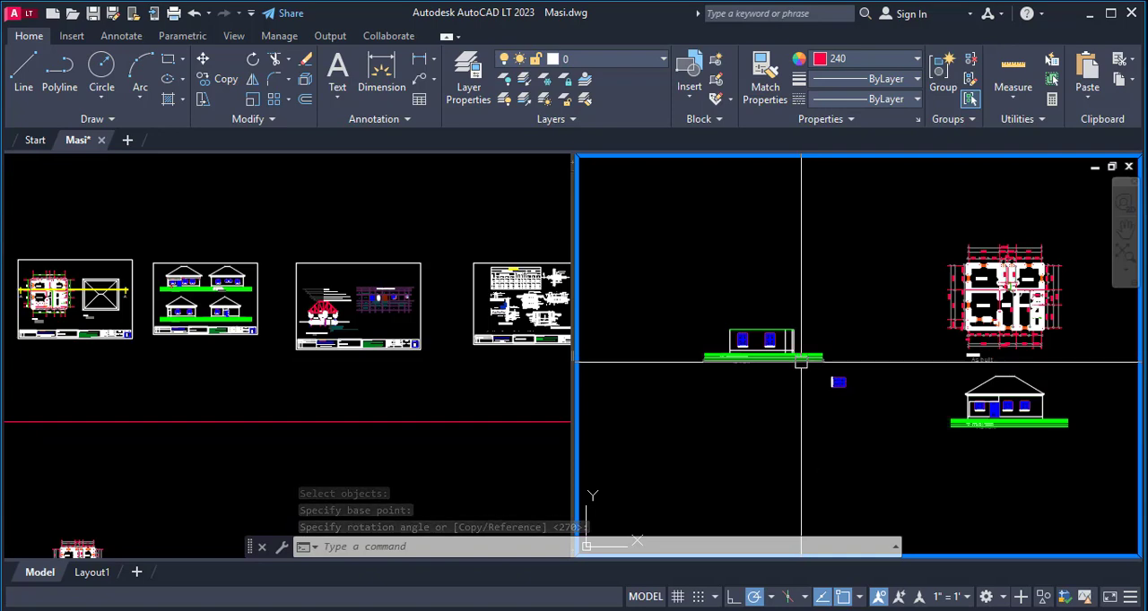
{"action": "type", "text": "mi"}
{"action": "key", "text": "Return"}
{"action": "left_click", "coordinate": [839, 312]}
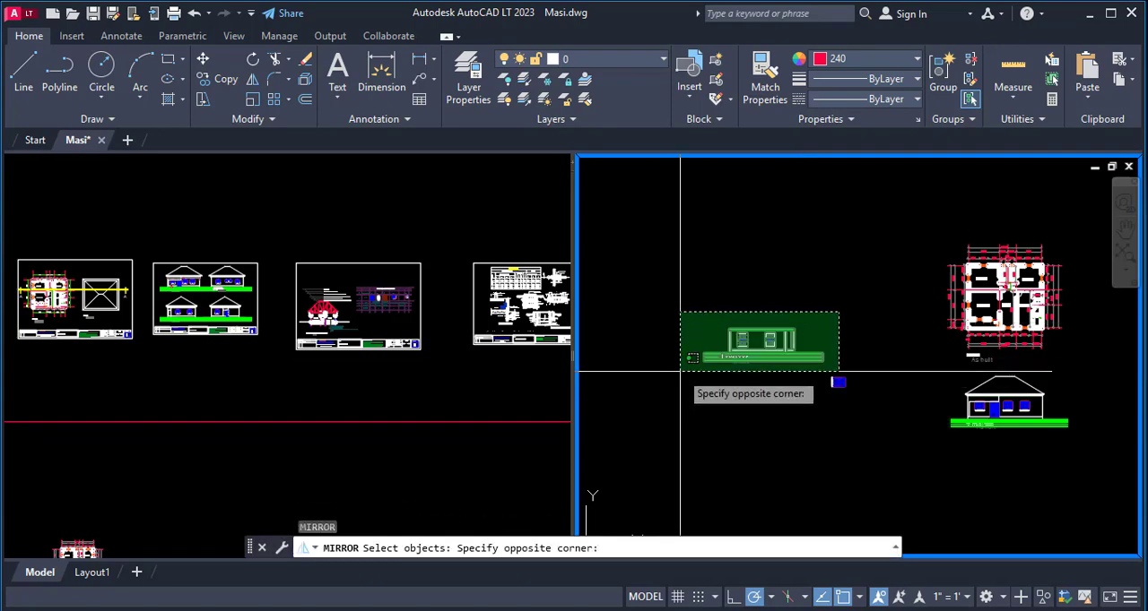
{"action": "left_click", "coordinate": [679, 370]}
{"action": "key", "text": "Return"}
{"action": "left_click", "coordinate": [745, 300]}
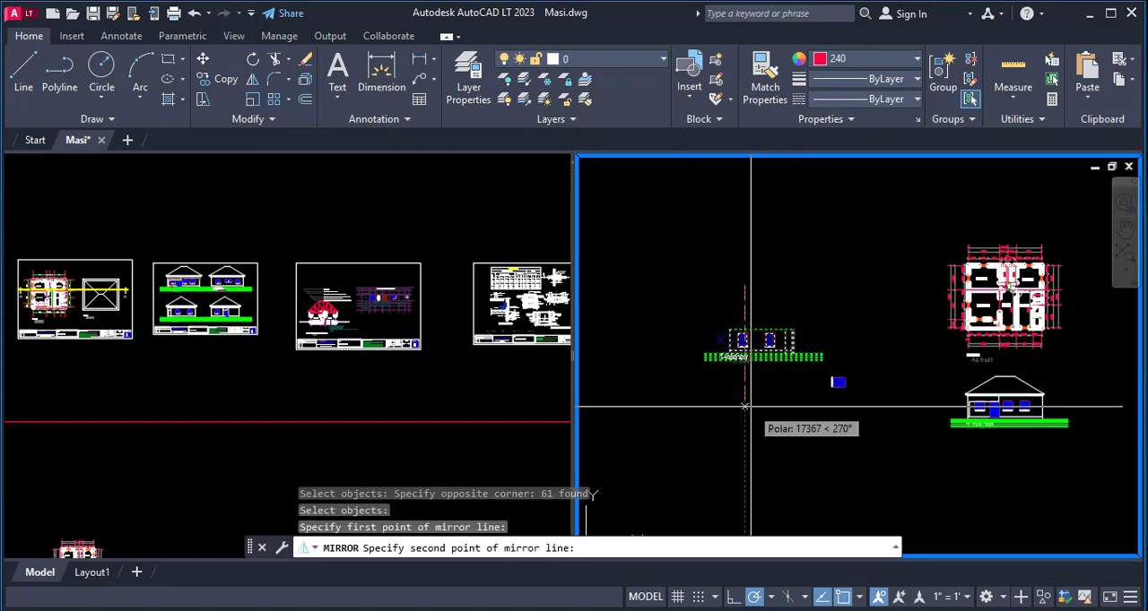
{"action": "left_click", "coordinate": [745, 406]}
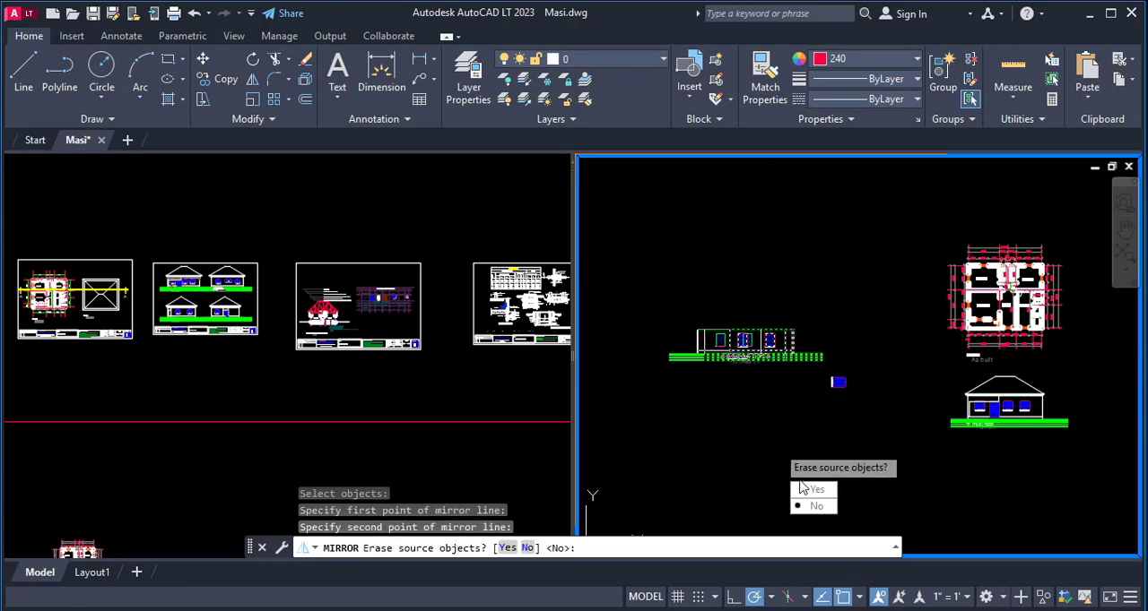
{"action": "left_click", "coordinate": [812, 490]}
- Erase the mirrored FRONT VIEW and As-built texts from the side elevation's ground lines
{"action": "scroll", "coordinate": [747, 349], "scroll_direction": "up", "scroll_amount": 4}
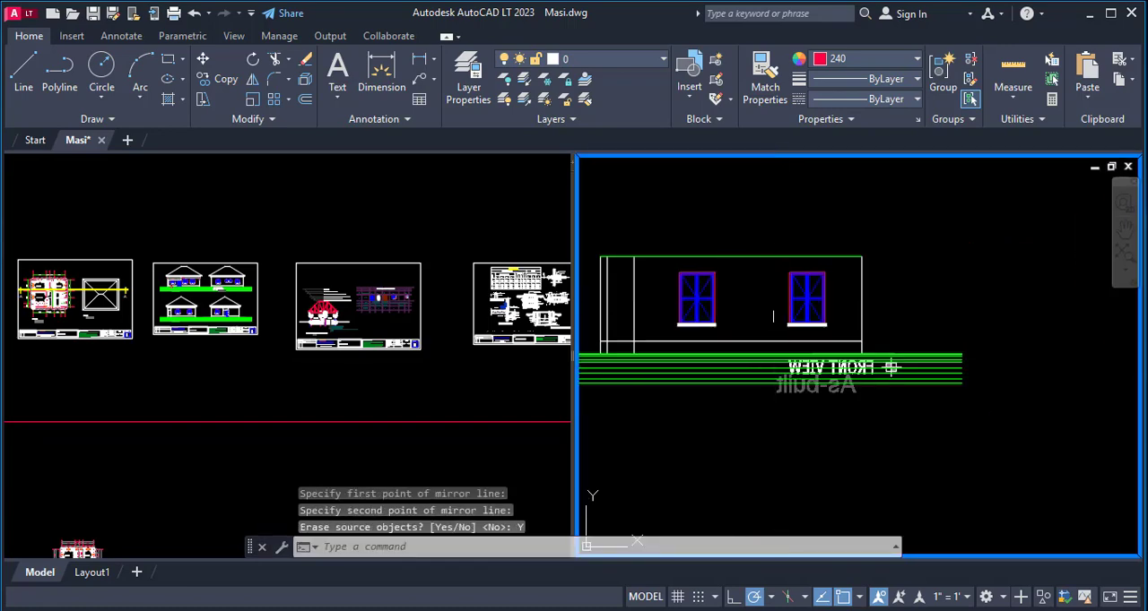
{"action": "key", "text": "Return"}
{"action": "scroll", "coordinate": [820, 403], "scroll_direction": "up", "scroll_amount": 4}
{"action": "left_click", "coordinate": [837, 368]}
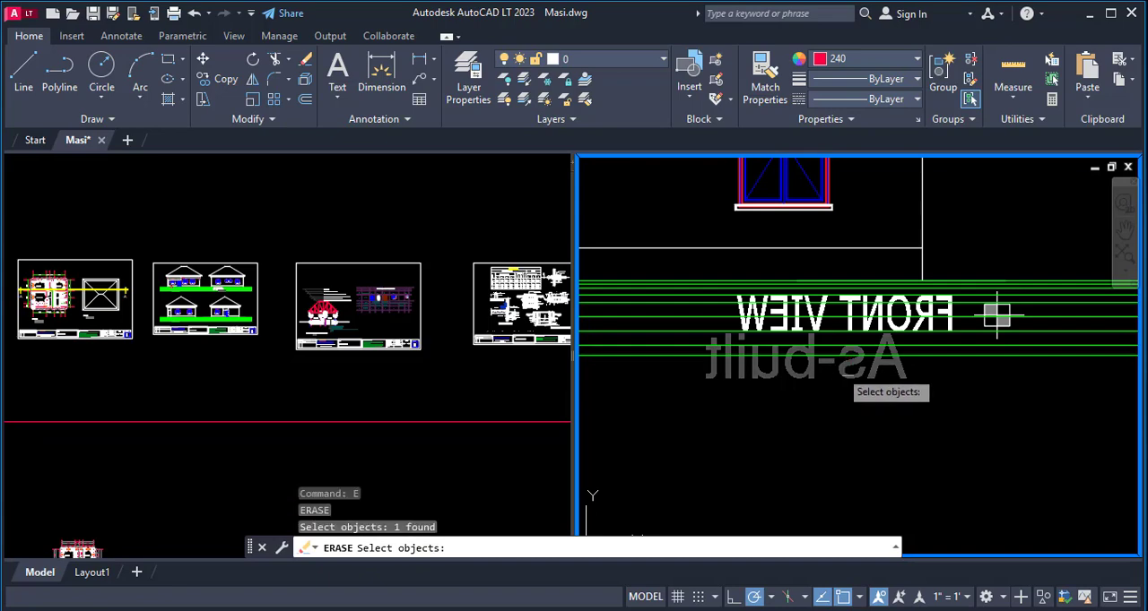
{"action": "key", "text": "Return"}
{"action": "key", "text": "Return"}
{"action": "scroll", "coordinate": [952, 314], "scroll_direction": "up", "scroll_amount": 5}
{"action": "left_click", "coordinate": [963, 305]}
{"action": "scroll", "coordinate": [943, 287], "scroll_direction": "down", "scroll_amount": 3}
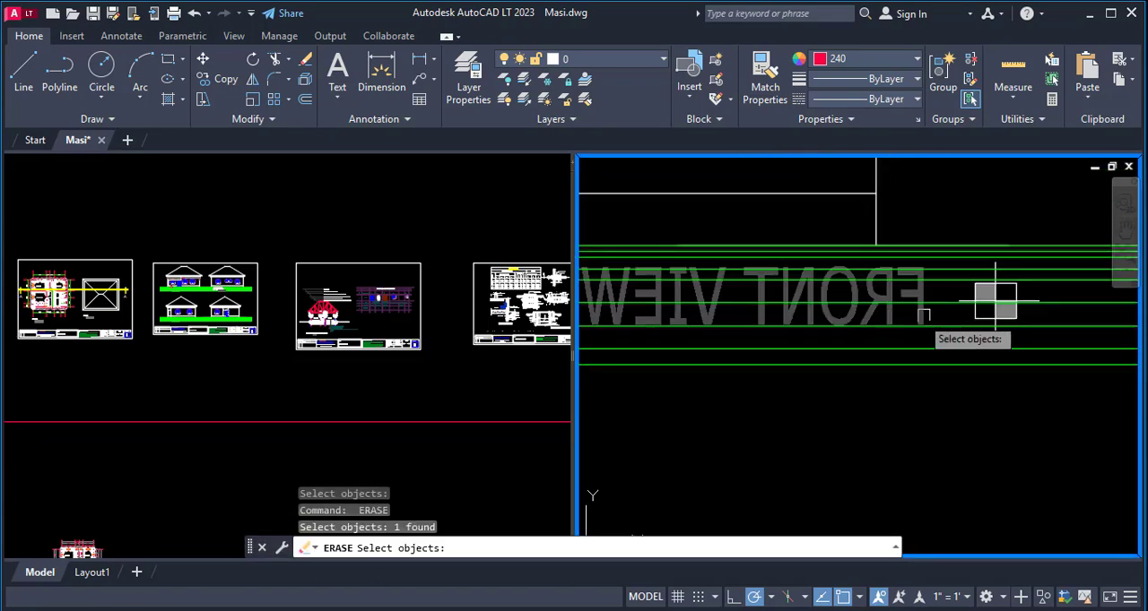
{"action": "key", "text": "Return"}
{"action": "scroll", "coordinate": [974, 278], "scroll_direction": "down", "scroll_amount": 3}
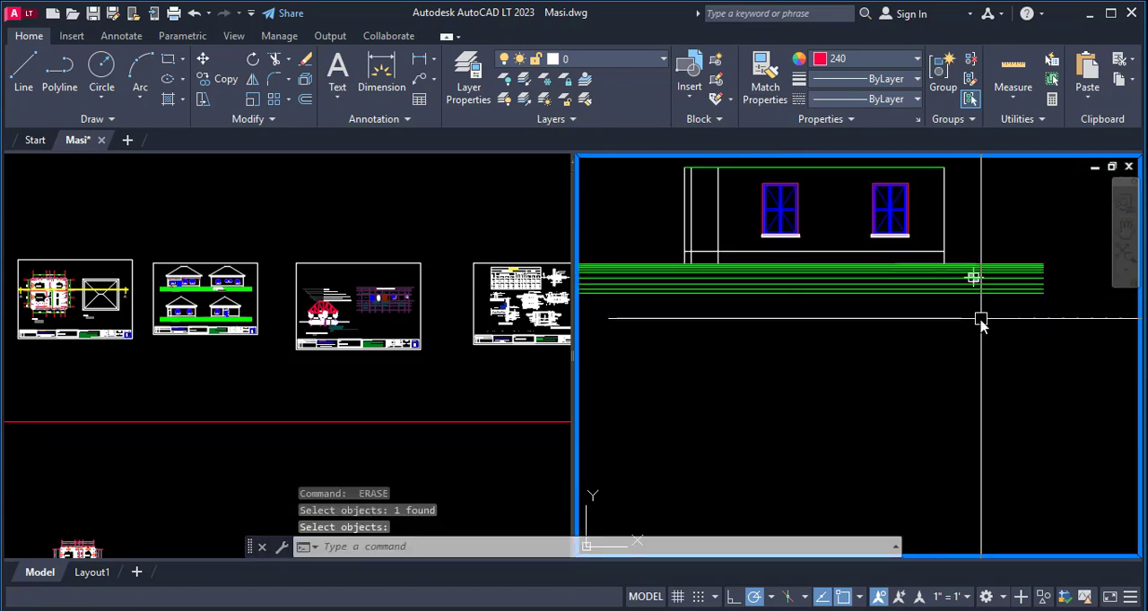
- Move the small crosshair marker on the ground lines about 10438 at 180° to the porch end of the side elevation
{"action": "type", "text": "m"}
{"action": "key", "text": "Return"}
{"action": "scroll", "coordinate": [977, 238], "scroll_direction": "up", "scroll_amount": 3}
{"action": "left_click", "coordinate": [954, 182]}
{"action": "left_click", "coordinate": [1065, 367]}
{"action": "scroll", "coordinate": [1044, 348], "scroll_direction": "down", "scroll_amount": 5}
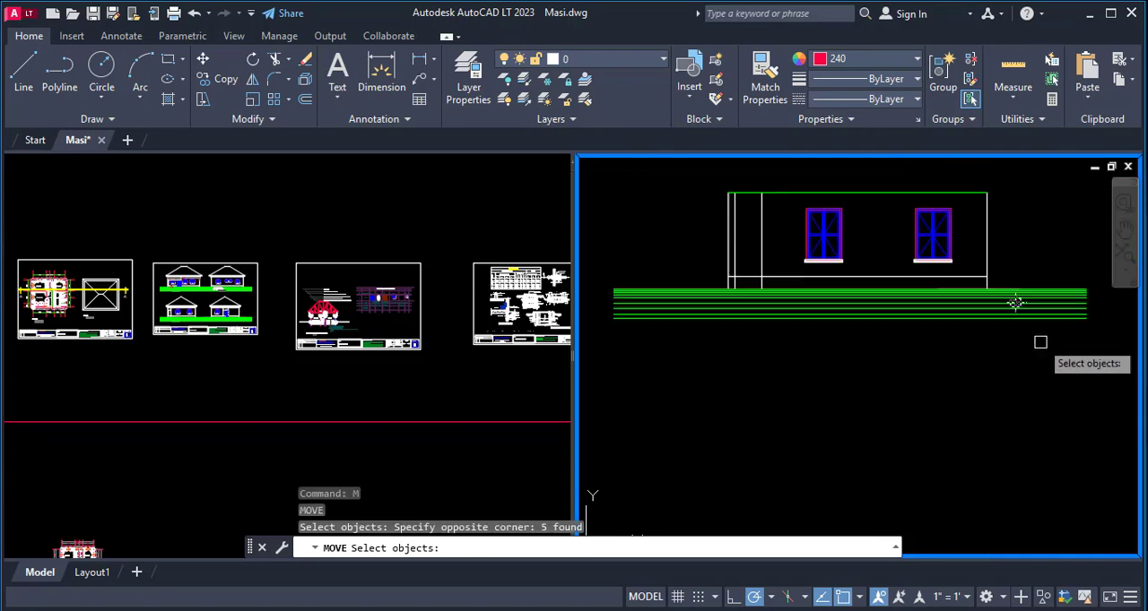
{"action": "key", "text": "Return"}
{"action": "left_click", "coordinate": [1033, 381]}
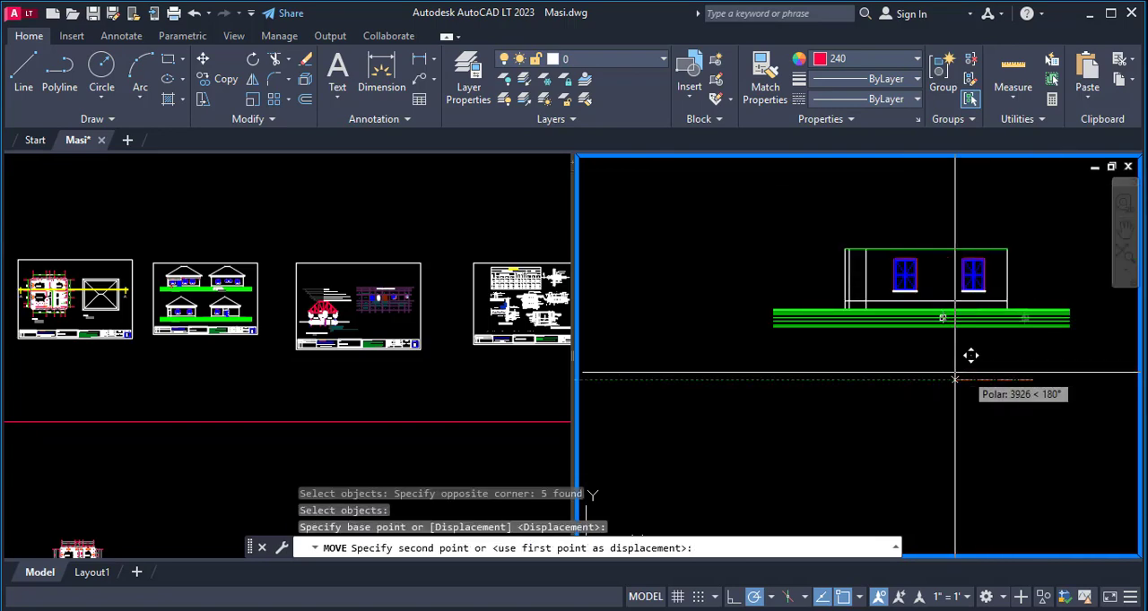
{"action": "left_click", "coordinate": [848, 380]}
{"action": "scroll", "coordinate": [773, 415], "scroll_direction": "up", "scroll_amount": 3}
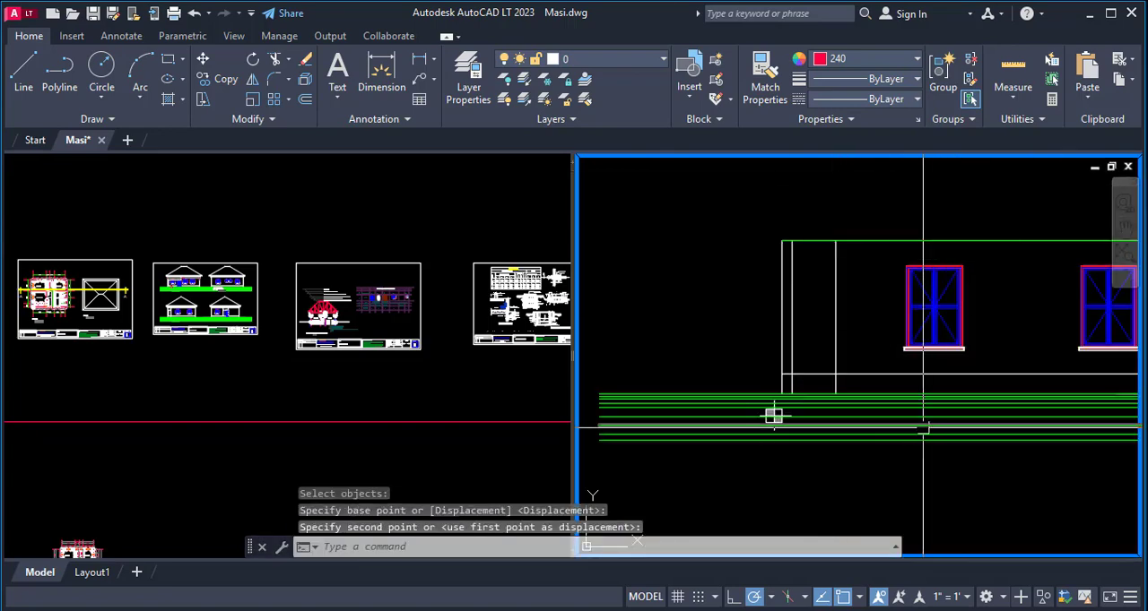
- Compare the porch end of the side elevation with the porch opening on the front elevation
{"action": "scroll", "coordinate": [704, 321], "scroll_direction": "down", "scroll_amount": 5}
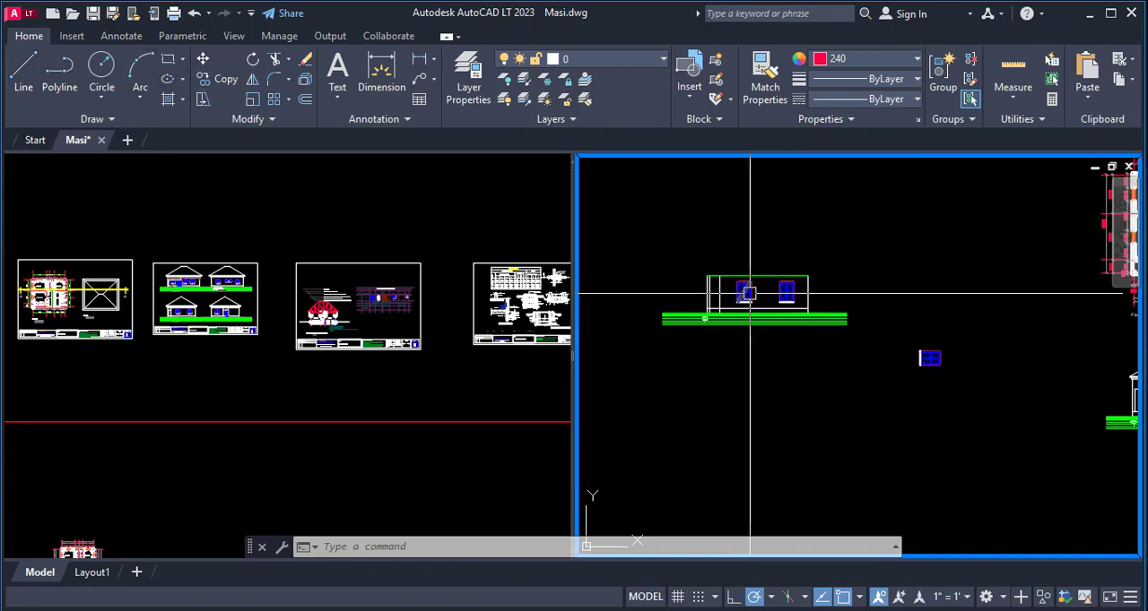
{"action": "scroll", "coordinate": [635, 309], "scroll_direction": "down", "scroll_amount": 4}
{"action": "scroll", "coordinate": [637, 306], "scroll_direction": "up", "scroll_amount": 4}
{"action": "scroll", "coordinate": [699, 309], "scroll_direction": "up", "scroll_amount": 3}
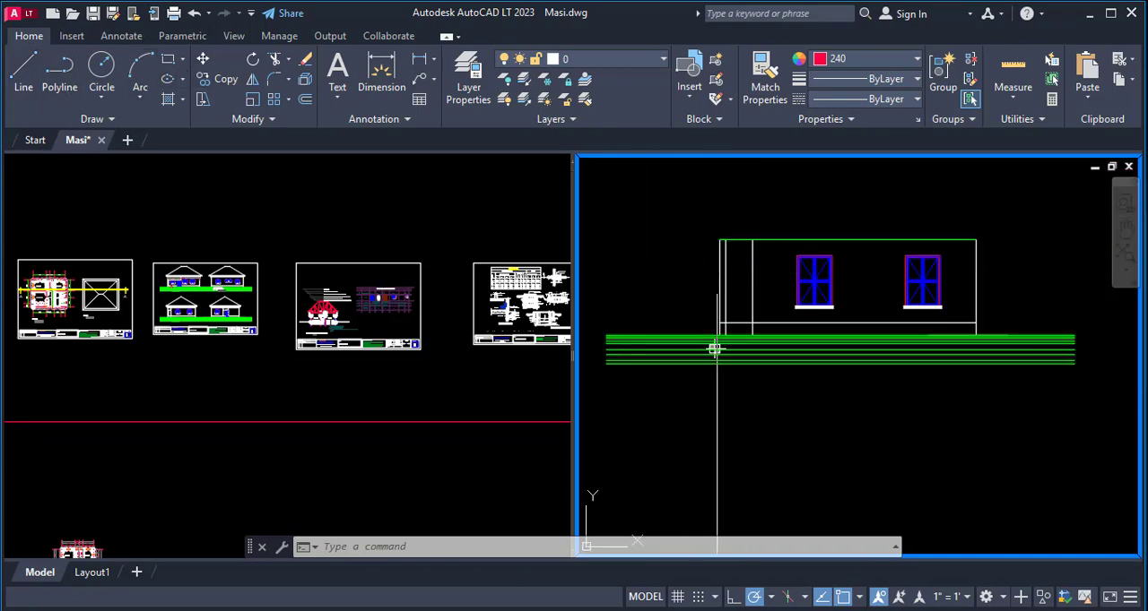
{"action": "scroll", "coordinate": [687, 404], "scroll_direction": "up", "scroll_amount": 2}
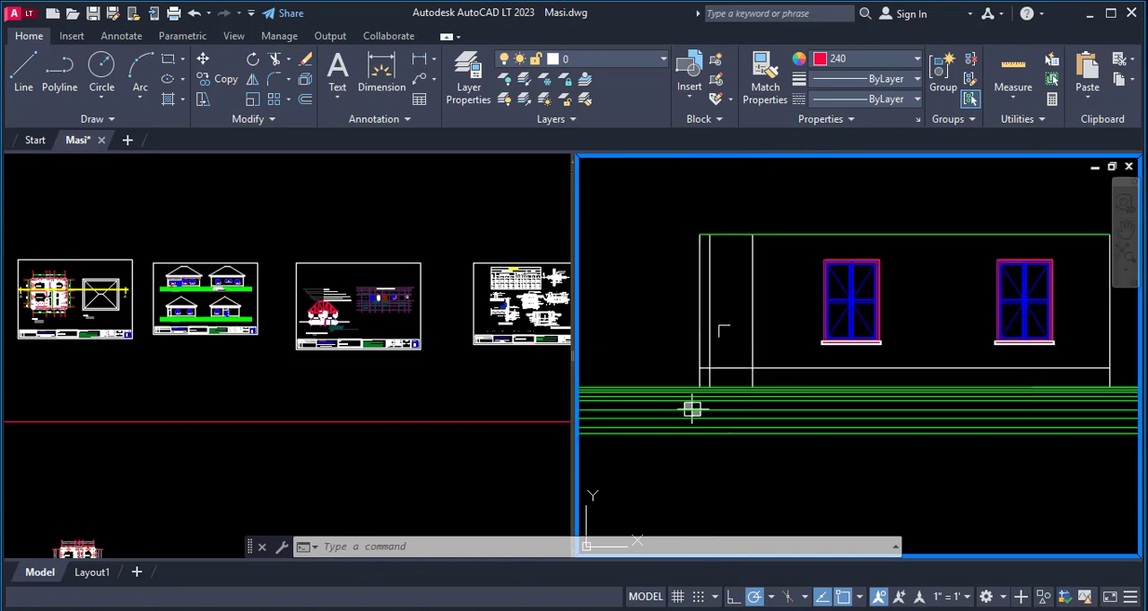
{"action": "scroll", "coordinate": [704, 323], "scroll_direction": "down", "scroll_amount": 6}
{"action": "scroll", "coordinate": [823, 484], "scroll_direction": "up", "scroll_amount": 8}
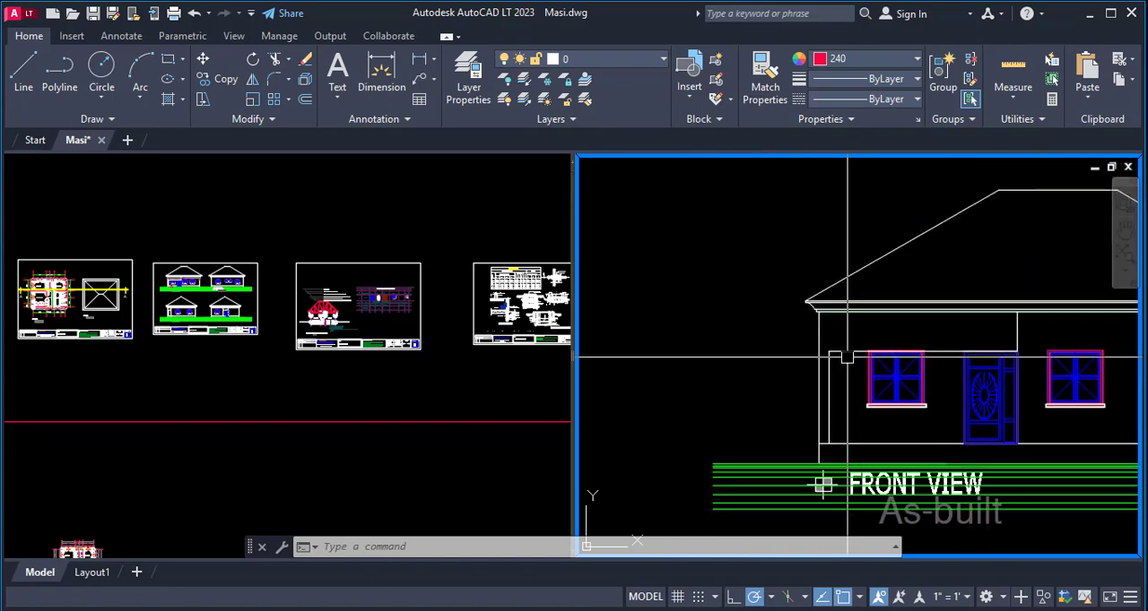
{"action": "scroll", "coordinate": [968, 350], "scroll_direction": "down", "scroll_amount": 6}
{"action": "scroll", "coordinate": [847, 323], "scroll_direction": "up", "scroll_amount": 6}
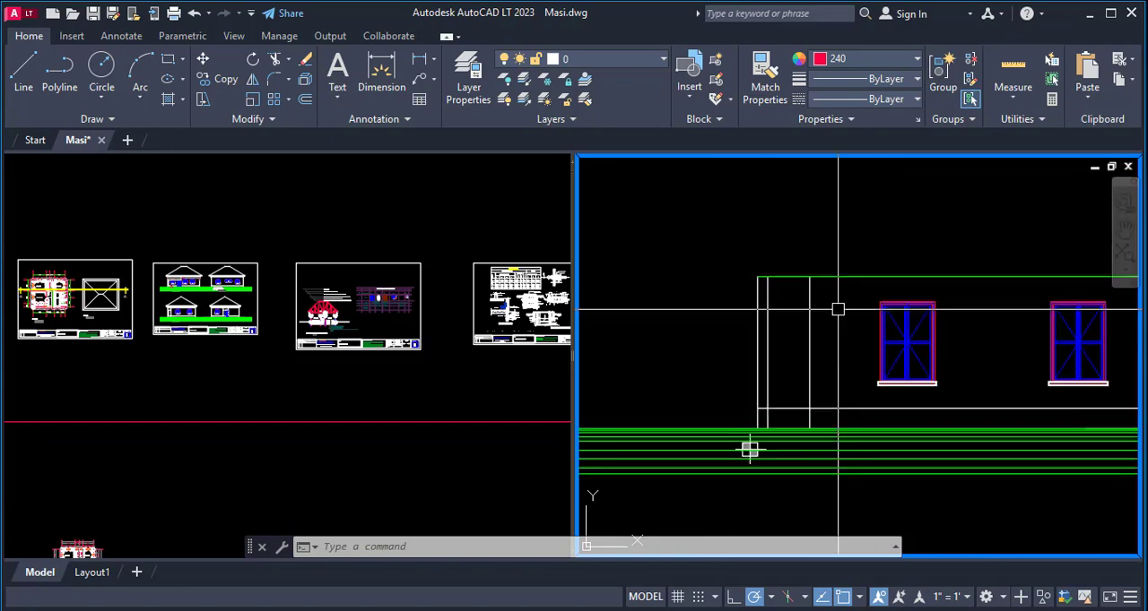
- Offset the side elevation's wall-top line downward by 900 for the head of the porch opening
{"action": "type", "text": "o"}
{"action": "key", "text": "Return"}
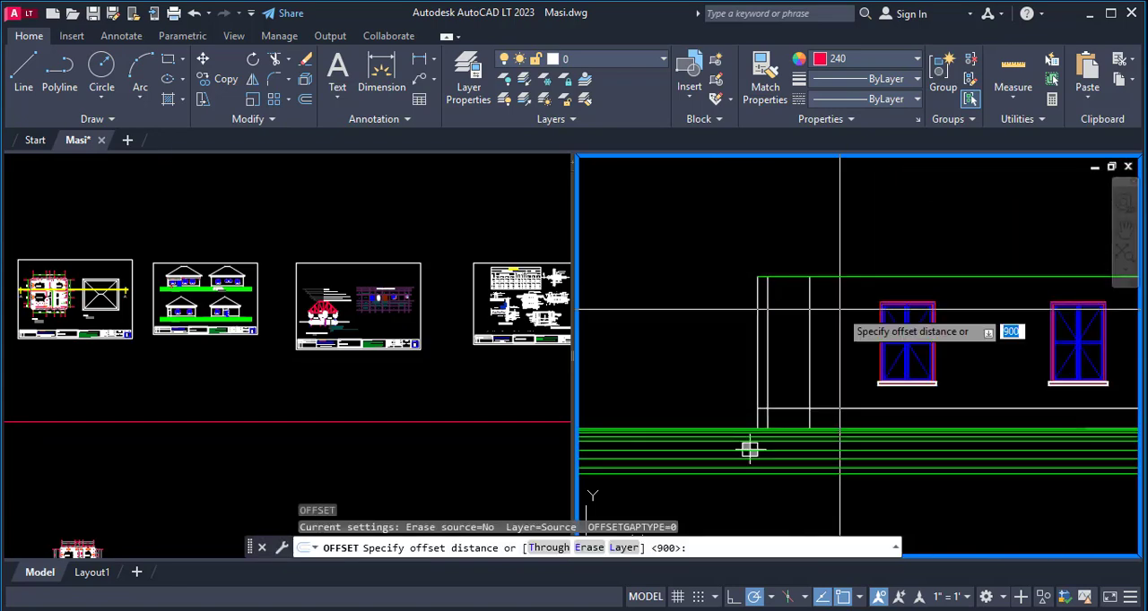
{"action": "key", "text": "Return"}
{"action": "left_click", "coordinate": [838, 278]}
{"action": "left_click", "coordinate": [848, 341]}
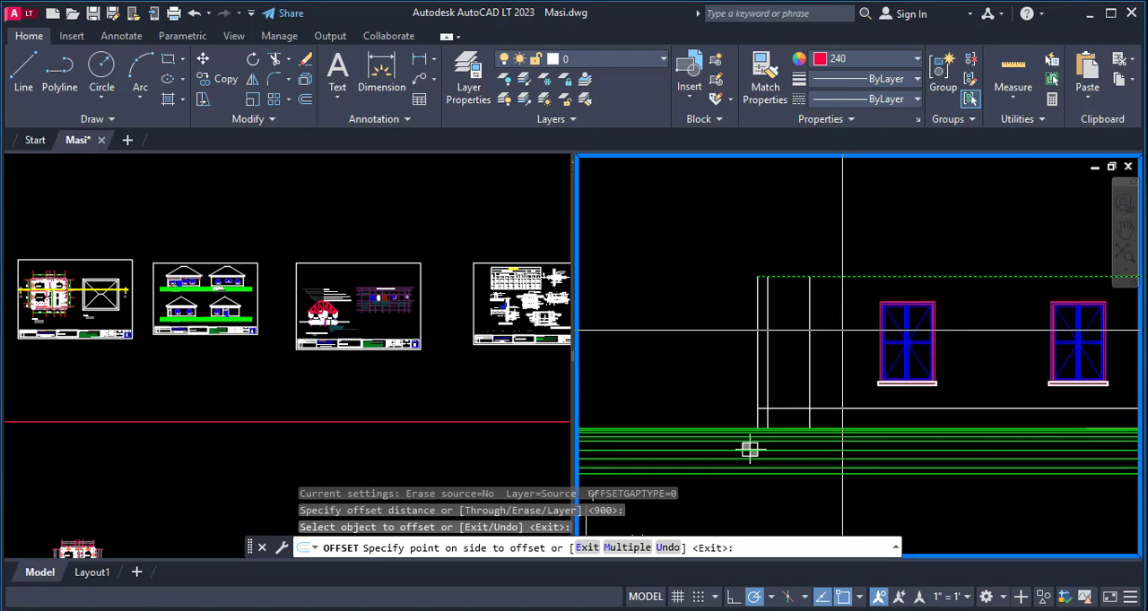
{"action": "key", "text": "Escape"}
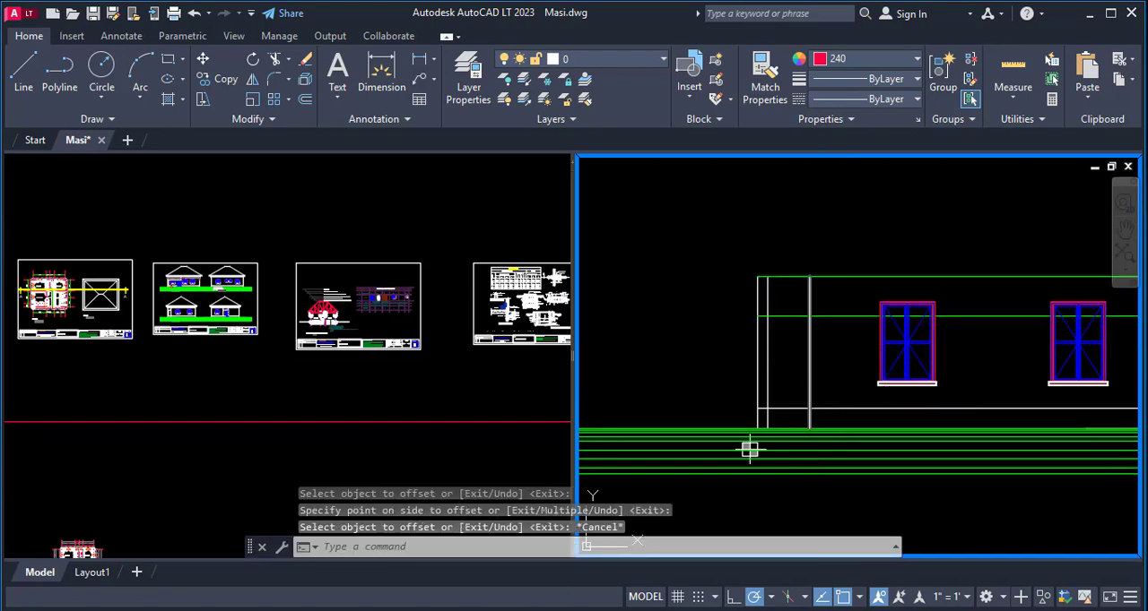
- Fillet the offset line and the porch's inner vertical line into a sharp corner with radius 0
{"action": "scroll", "coordinate": [794, 332], "scroll_direction": "up", "scroll_amount": 2}
{"action": "type", "text": "f"}
{"action": "key", "text": "Return"}
{"action": "left_click", "coordinate": [805, 307]}
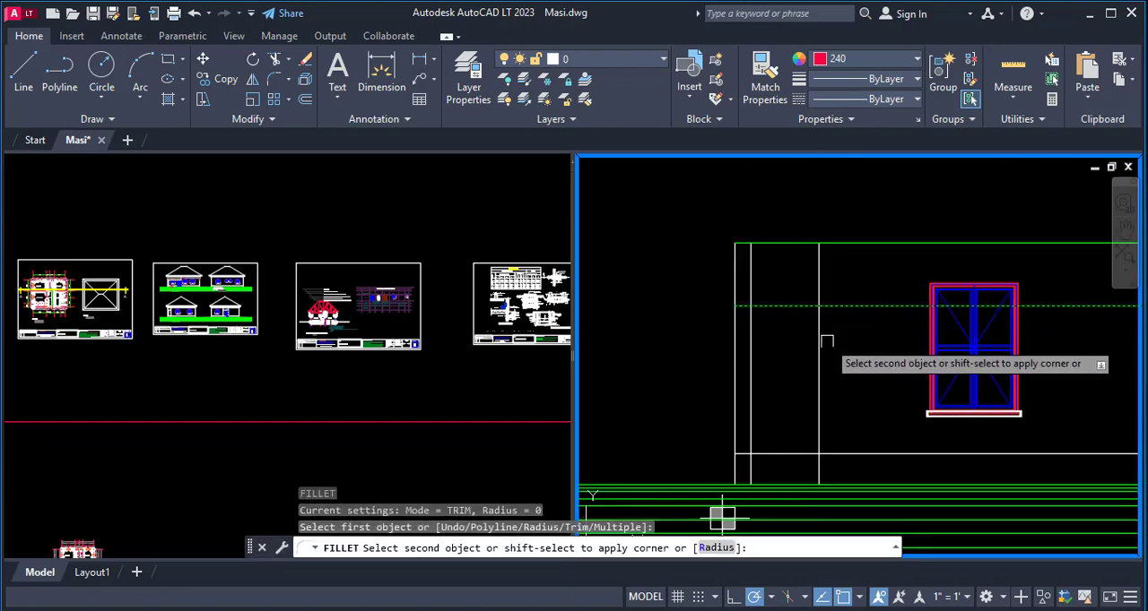
{"action": "left_click", "coordinate": [818, 339]}
{"action": "left_click", "coordinate": [817, 340]}
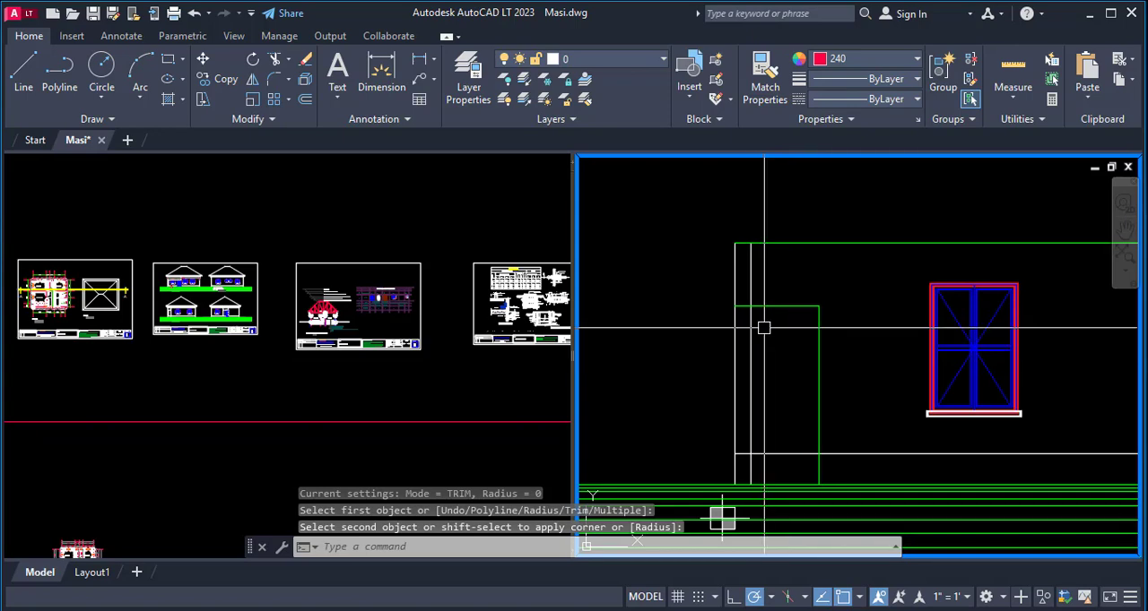
{"action": "key", "text": "Escape"}
- Trim the porch post line above the opening head, and both inner porch verticals below the level line under the window sills
{"action": "type", "text": "tr"}
{"action": "key", "text": "Return"}
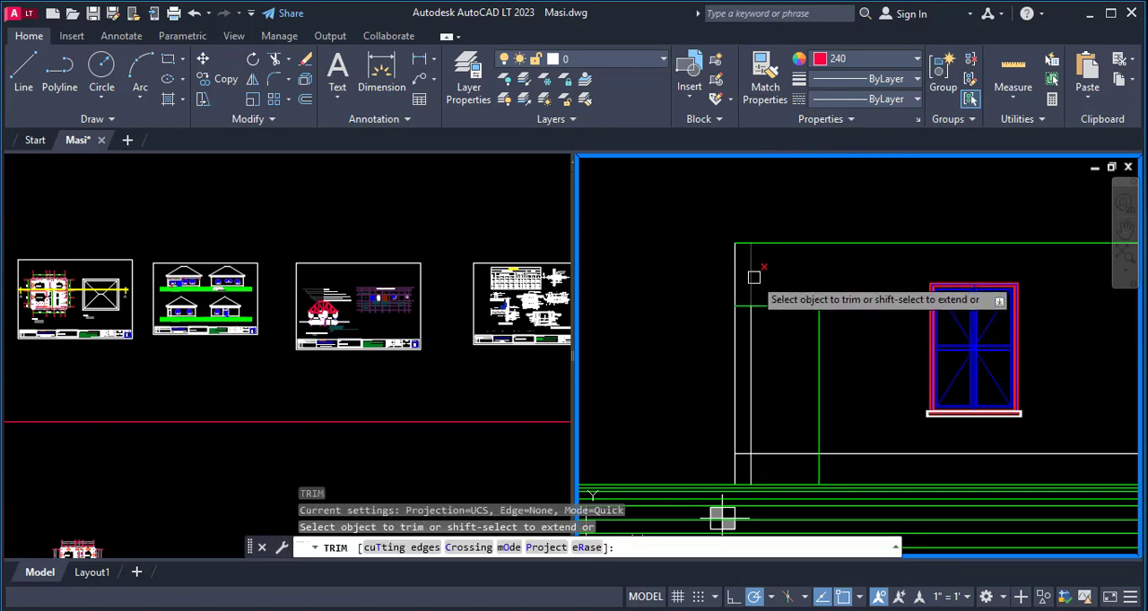
{"action": "scroll", "coordinate": [746, 328], "scroll_direction": "down", "scroll_amount": 3}
{"action": "scroll", "coordinate": [757, 388], "scroll_direction": "up", "scroll_amount": 3}
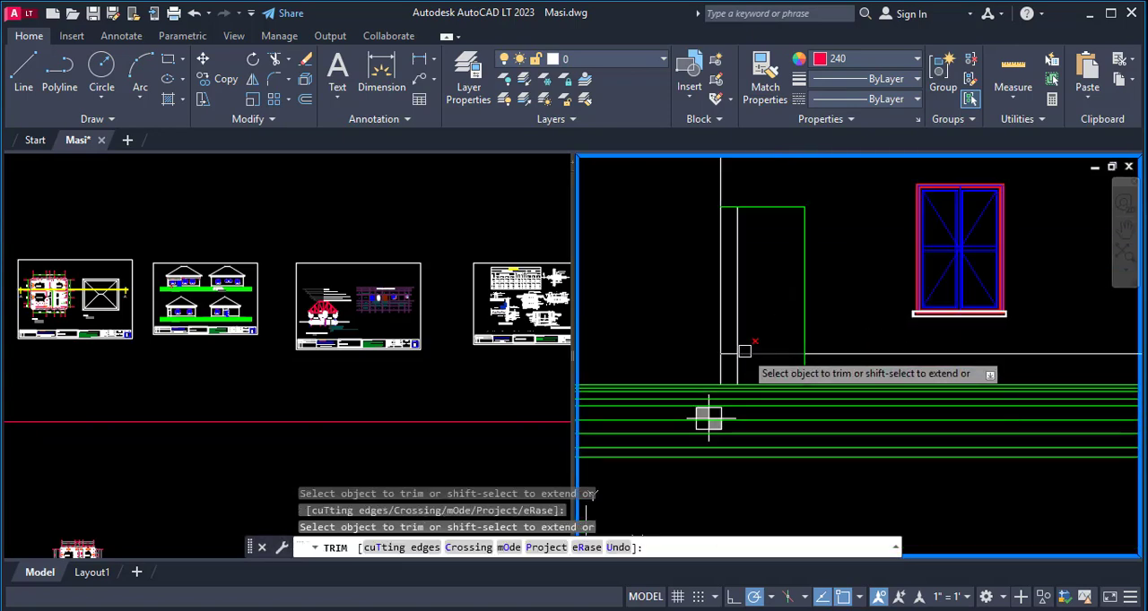
{"action": "left_click", "coordinate": [739, 370]}
{"action": "scroll", "coordinate": [734, 275], "scroll_direction": "down", "scroll_amount": 4}
{"action": "scroll", "coordinate": [758, 312], "scroll_direction": "up", "scroll_amount": 6}
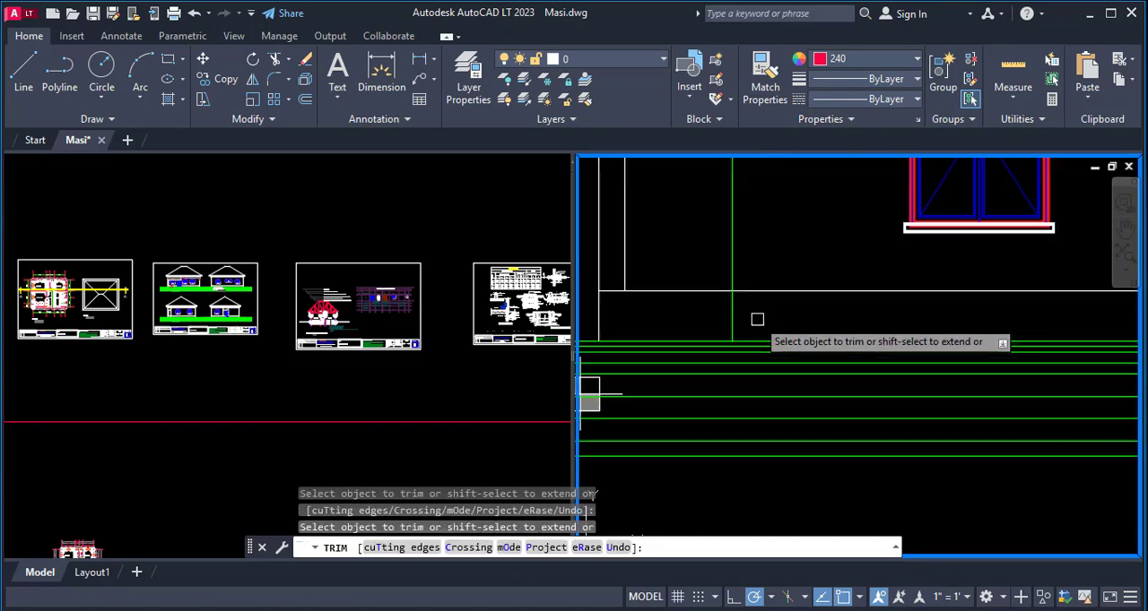
{"action": "scroll", "coordinate": [708, 358], "scroll_direction": "down", "scroll_amount": 3}
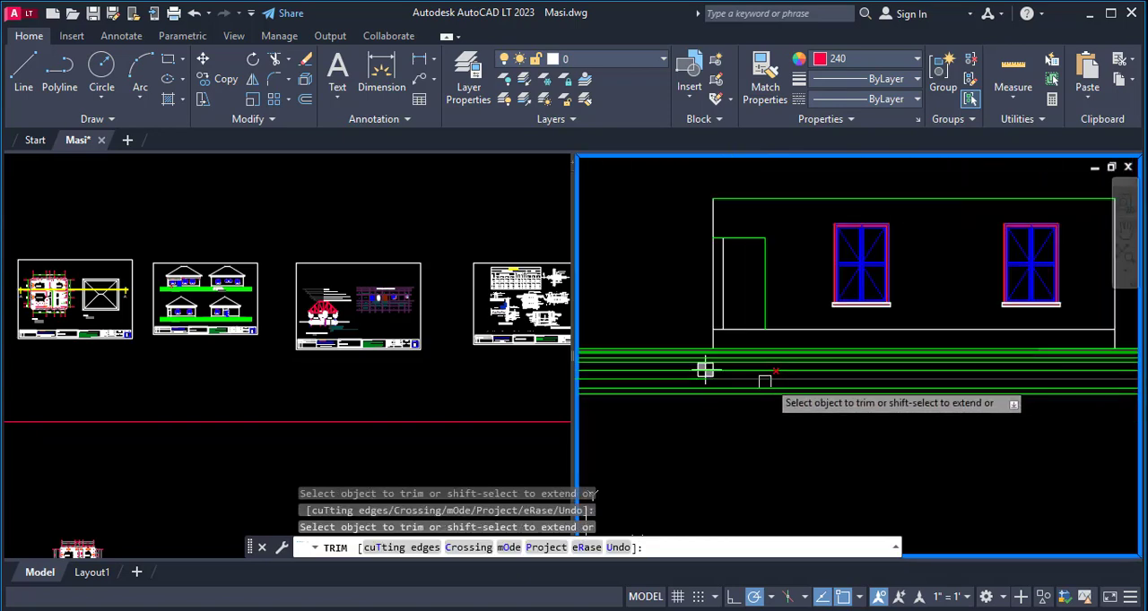
{"action": "key", "text": "Escape"}
- Match the properties of the front elevation's porch head line onto the head and inner edge of the side elevation's porch opening
{"action": "scroll", "coordinate": [751, 336], "scroll_direction": "down", "scroll_amount": 6}
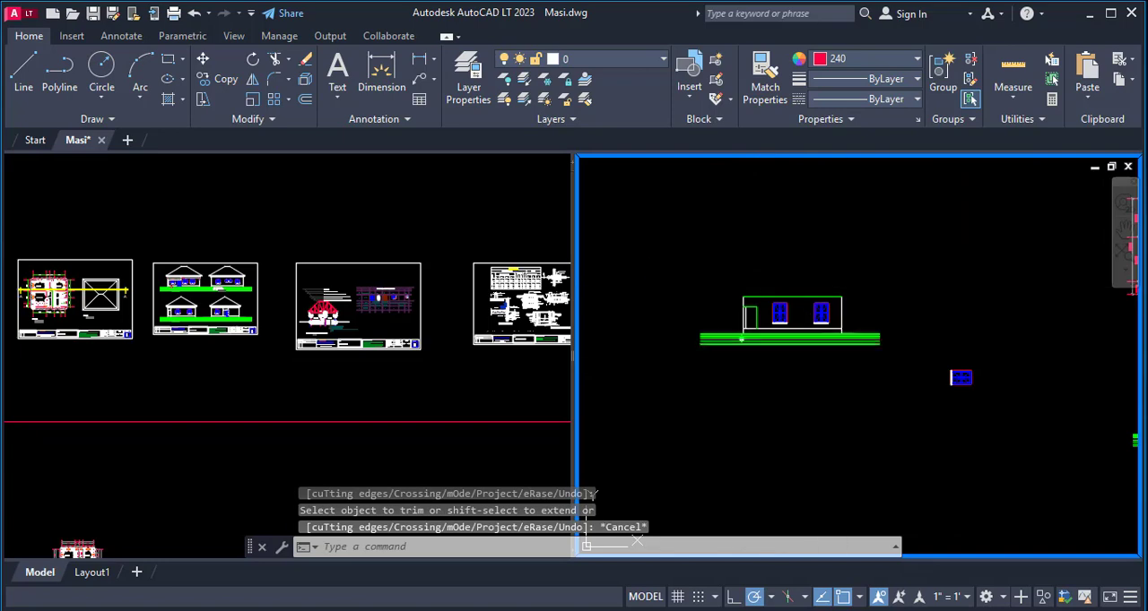
{"action": "scroll", "coordinate": [753, 322], "scroll_direction": "up", "scroll_amount": 3}
{"action": "scroll", "coordinate": [666, 314], "scroll_direction": "down", "scroll_amount": 3}
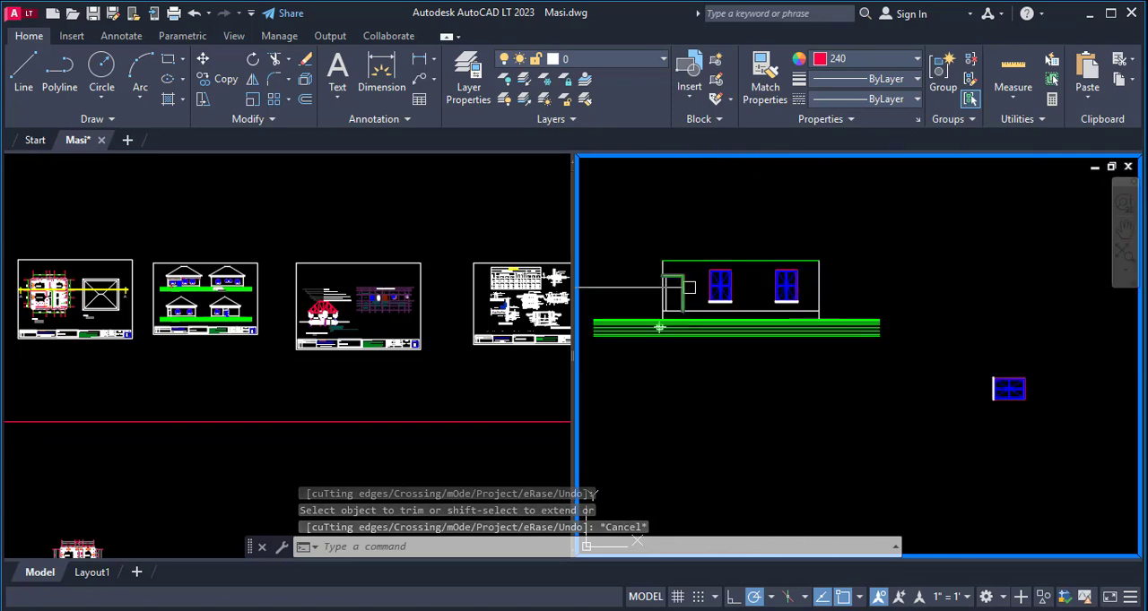
{"action": "scroll", "coordinate": [1032, 389], "scroll_direction": "up", "scroll_amount": 2}
{"action": "scroll", "coordinate": [884, 325], "scroll_direction": "down", "scroll_amount": 3}
{"action": "scroll", "coordinate": [1124, 392], "scroll_direction": "up", "scroll_amount": 2}
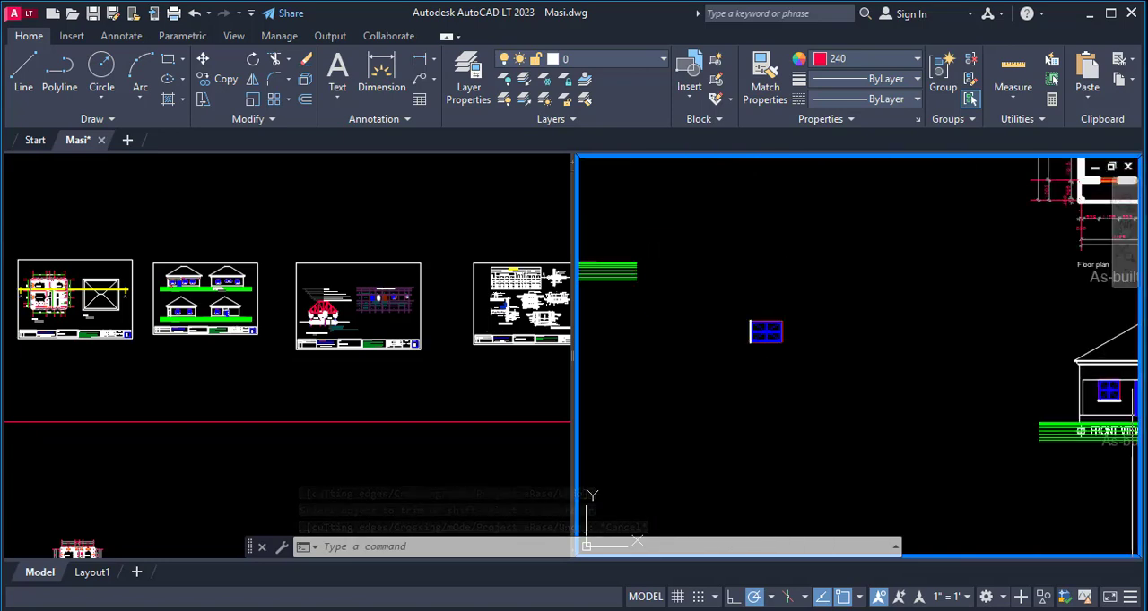
{"action": "key", "text": "Return"}
{"action": "scroll", "coordinate": [1124, 393], "scroll_direction": "up", "scroll_amount": 2}
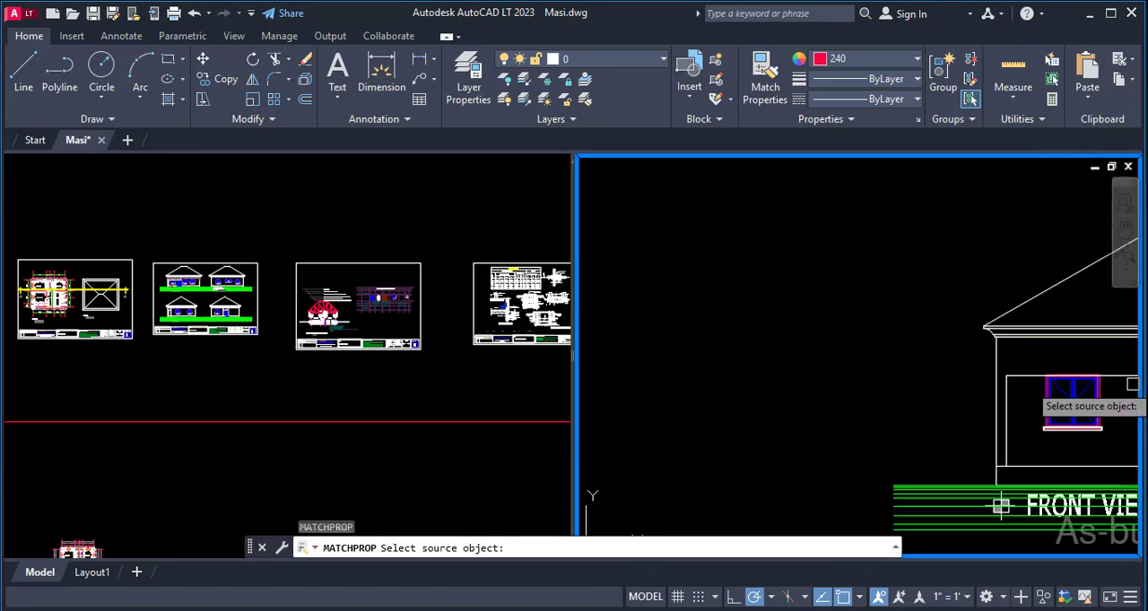
{"action": "left_click", "coordinate": [1017, 374]}
{"action": "scroll", "coordinate": [1076, 351], "scroll_direction": "down", "scroll_amount": 2}
{"action": "scroll", "coordinate": [931, 316], "scroll_direction": "up", "scroll_amount": 8}
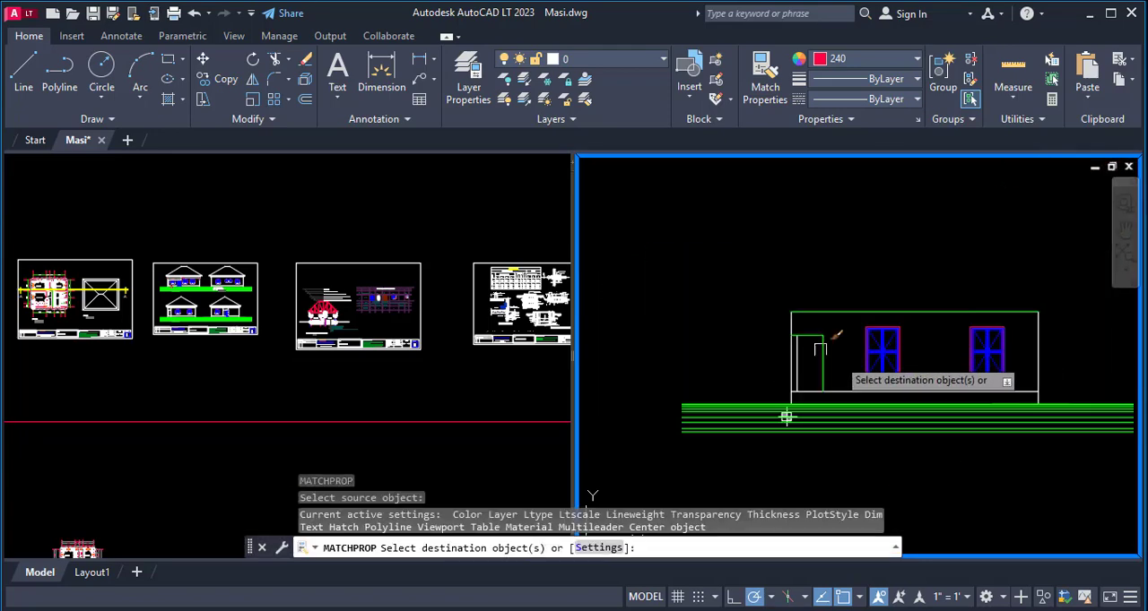
{"action": "scroll", "coordinate": [819, 351], "scroll_direction": "up", "scroll_amount": 4}
{"action": "left_click", "coordinate": [822, 317]}
{"action": "scroll", "coordinate": [721, 325], "scroll_direction": "down", "scroll_amount": 8}
{"action": "scroll", "coordinate": [742, 352], "scroll_direction": "down", "scroll_amount": 2}
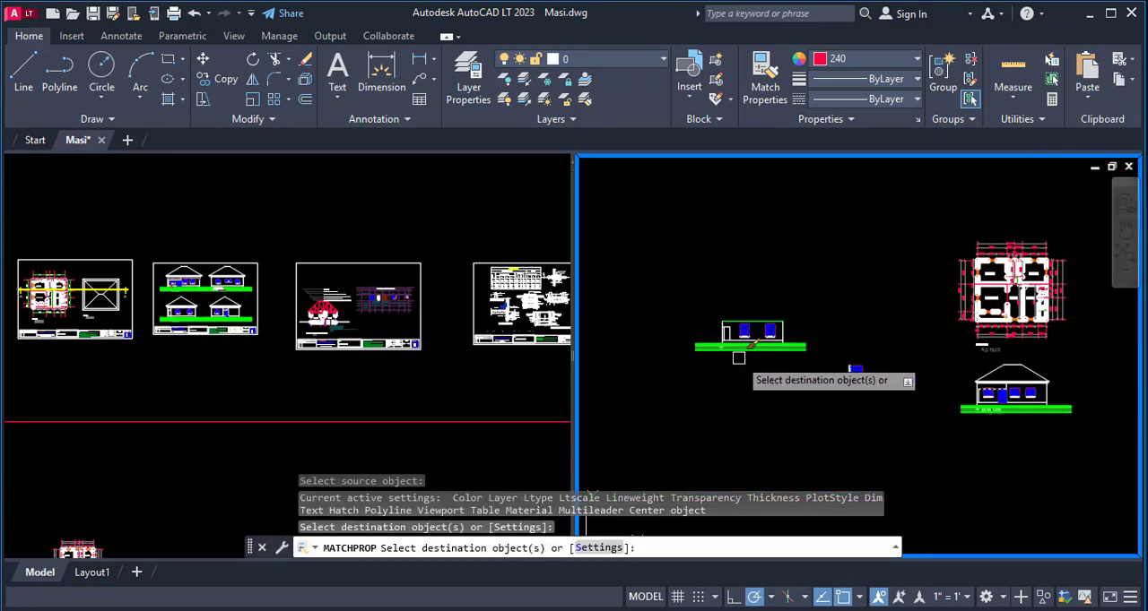
{"action": "key", "text": "Escape"}
{"action": "scroll", "coordinate": [771, 376], "scroll_direction": "up", "scroll_amount": 9}
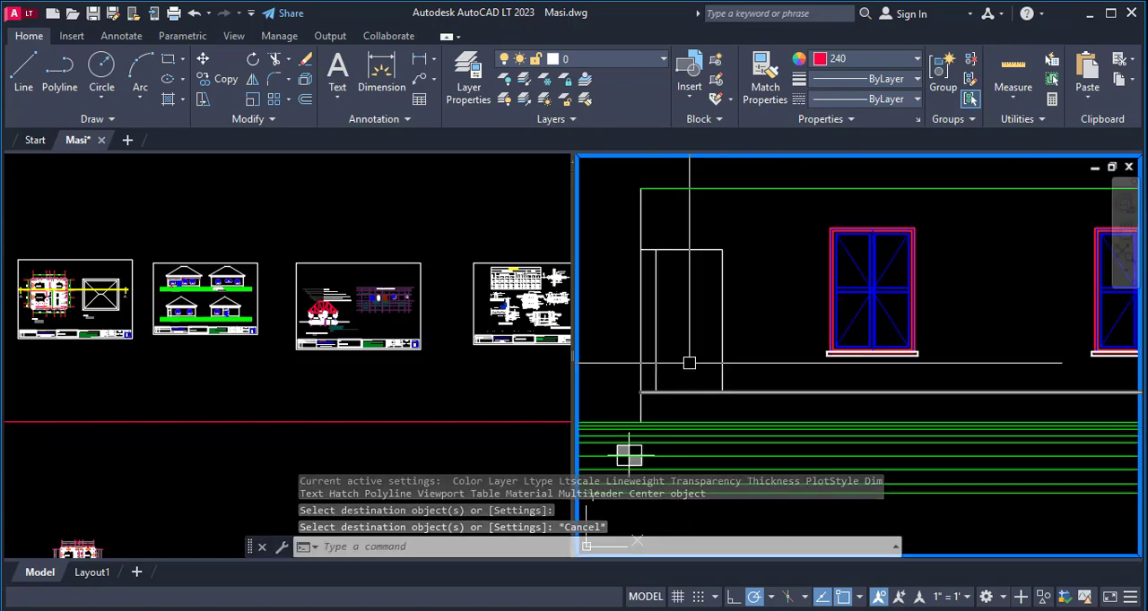
{"action": "scroll", "coordinate": [677, 304], "scroll_direction": "down", "scroll_amount": 5}
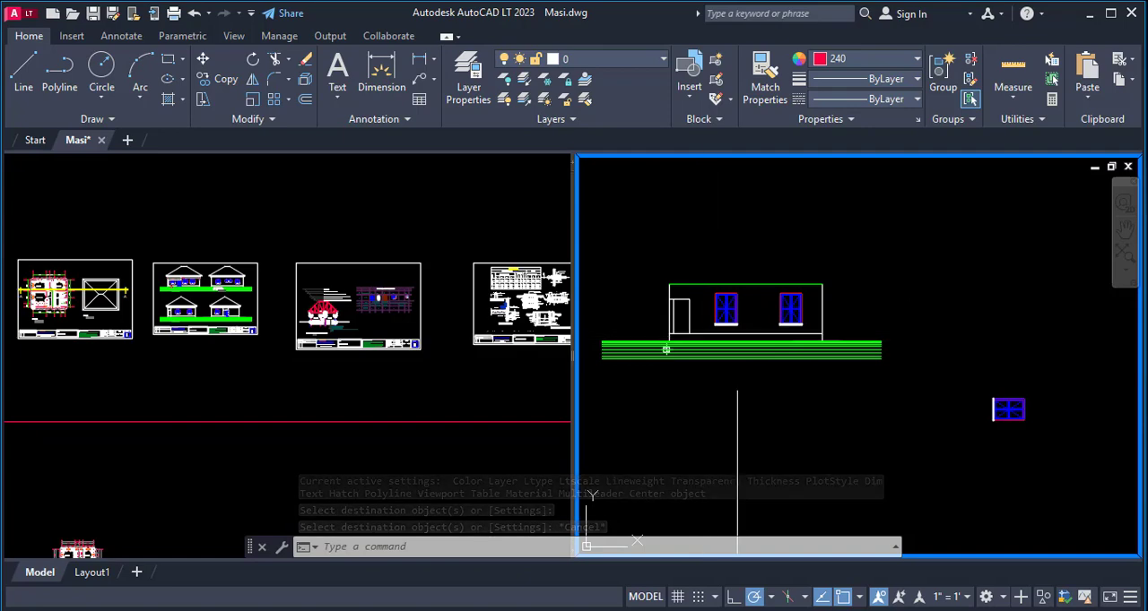
{"action": "scroll", "coordinate": [843, 349], "scroll_direction": "down", "scroll_amount": 3}
{"action": "scroll", "coordinate": [879, 414], "scroll_direction": "up", "scroll_amount": 6}
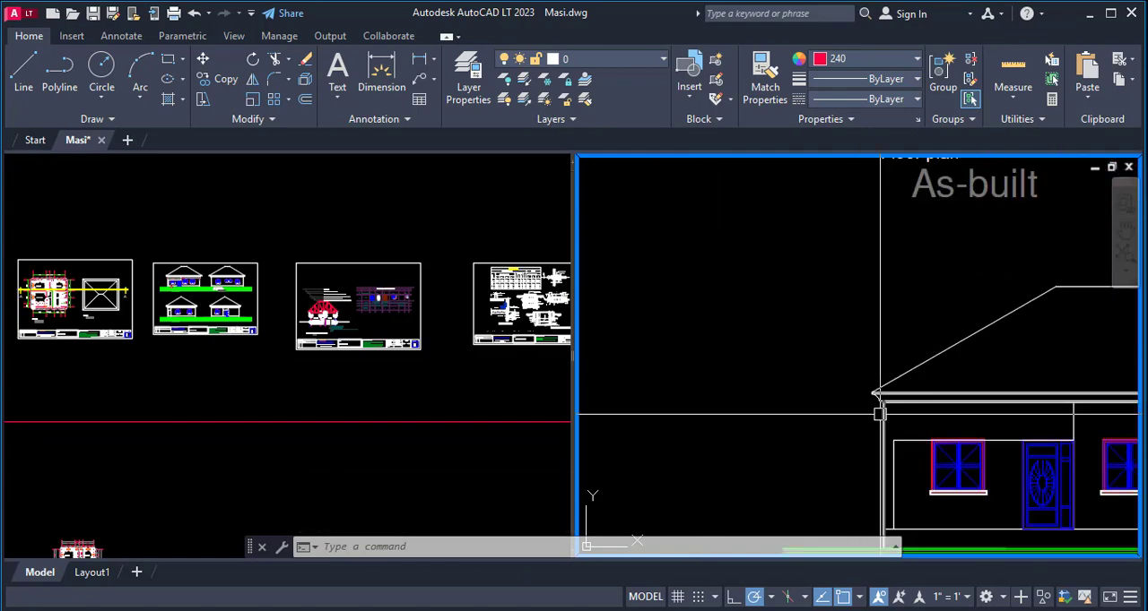
{"action": "type", "text": "co"}
{"action": "key", "text": "space"}
{"action": "left_click", "coordinate": [855, 374]}
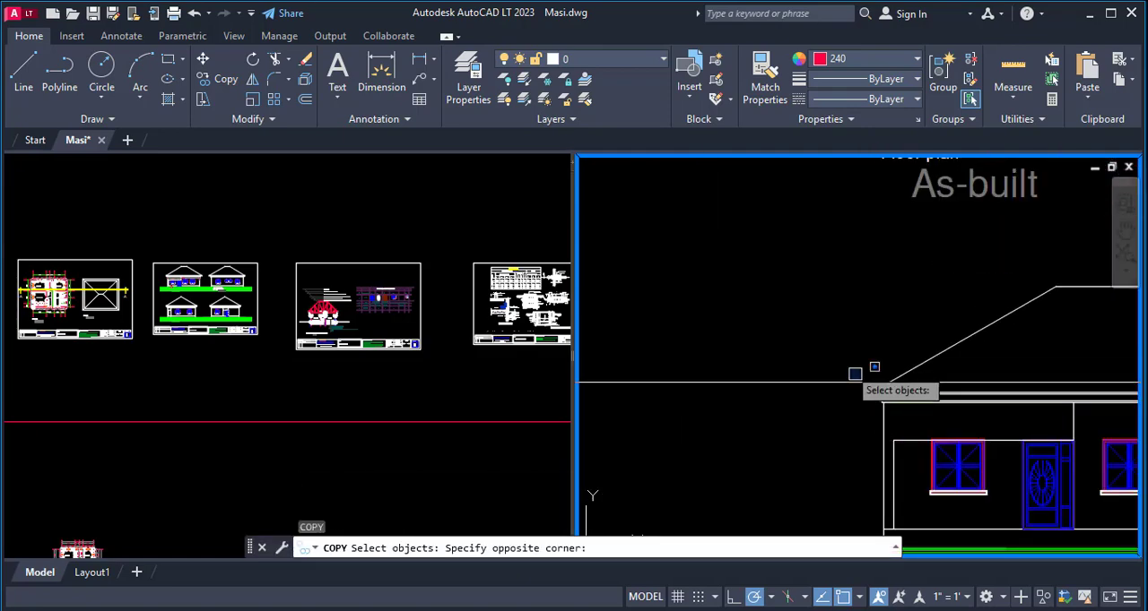
{"action": "left_click", "coordinate": [937, 406]}
{"action": "scroll", "coordinate": [889, 409], "scroll_direction": "up", "scroll_amount": 5}
{"action": "key", "text": "space"}
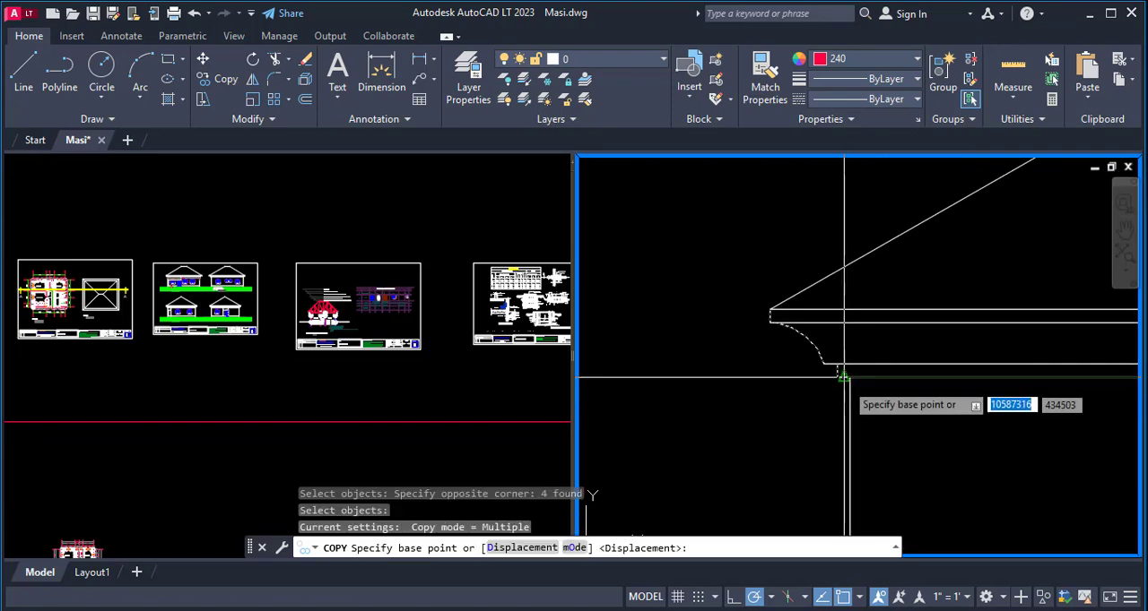
{"action": "scroll", "coordinate": [847, 386], "scroll_direction": "up", "scroll_amount": 3}
{"action": "scroll", "coordinate": [851, 387], "scroll_direction": "down", "scroll_amount": 3}
{"action": "key", "text": "Escape"}
{"action": "key", "text": "Escape"}
- Copy the front elevation's horizontal eaves lines and left eaves profile onto the side elevation, from wall-top corner to the matching left wall-top corner
{"action": "type", "text": "c"}
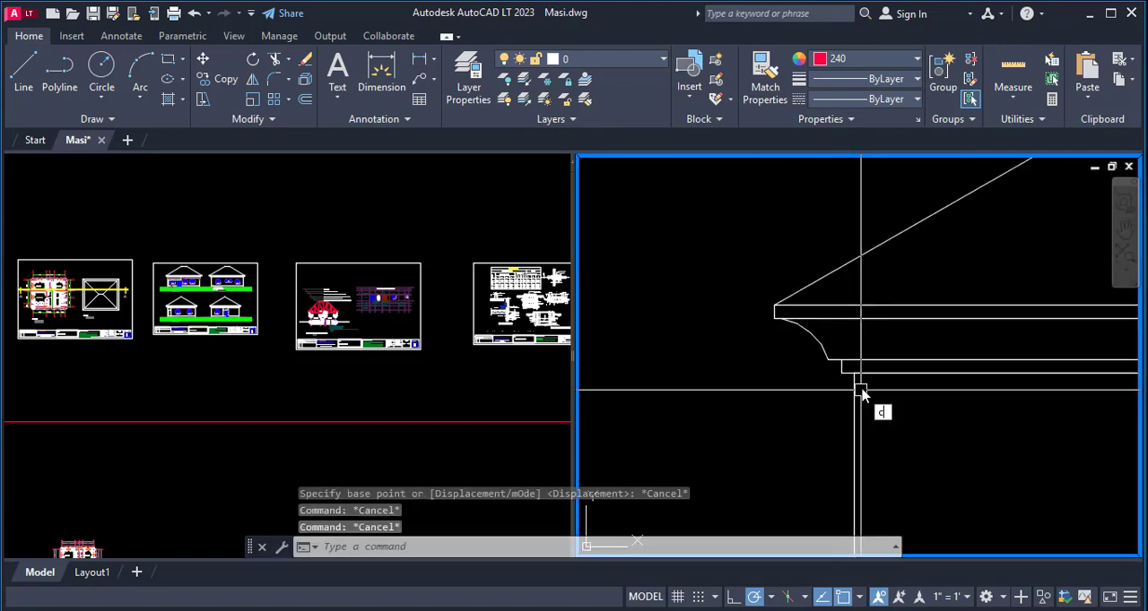
{"action": "type", "text": "o"}
{"action": "key", "text": "Return"}
{"action": "left_click", "coordinate": [897, 381]}
{"action": "left_click", "coordinate": [867, 339]}
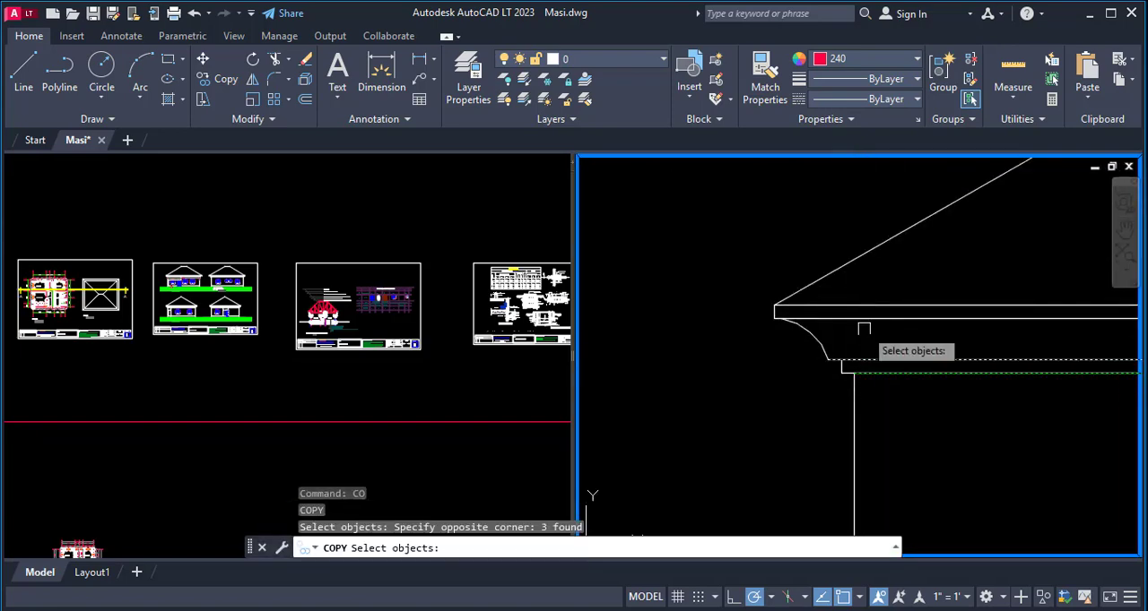
{"action": "left_click", "coordinate": [742, 282]}
{"action": "left_click", "coordinate": [895, 395]}
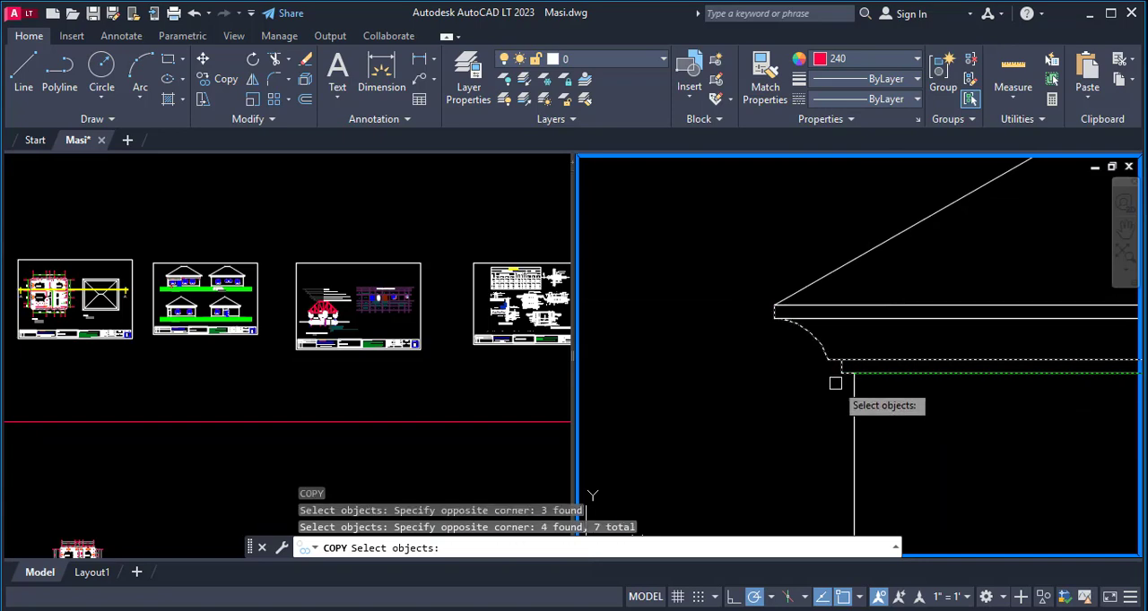
{"action": "left_click", "coordinate": [860, 320]}
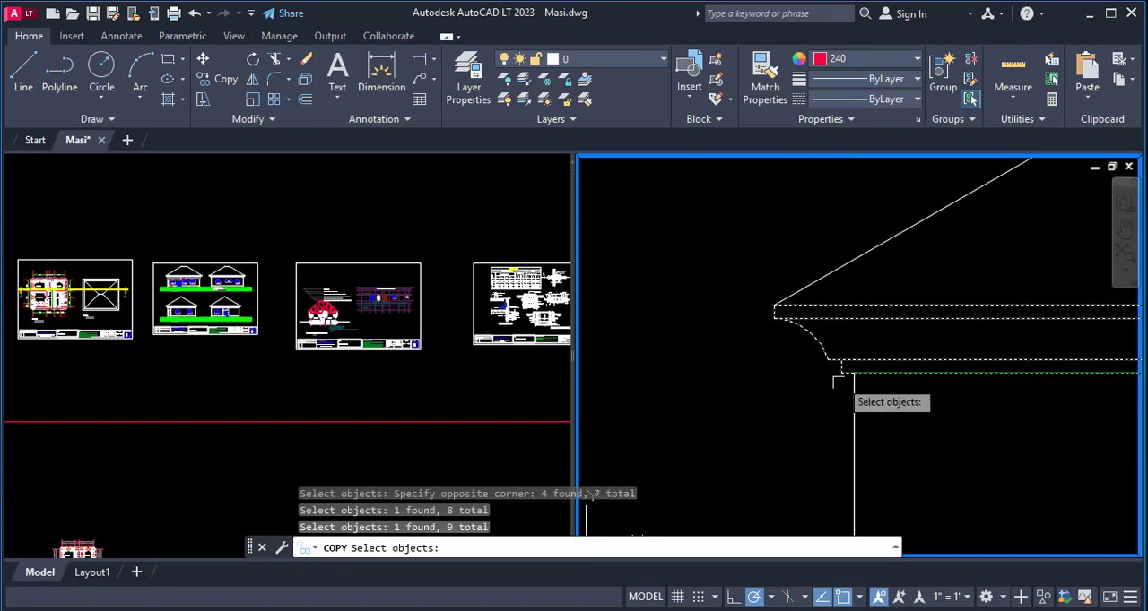
{"action": "scroll", "coordinate": [839, 384], "scroll_direction": "up", "scroll_amount": 2}
{"action": "key", "text": "Return"}
{"action": "left_click", "coordinate": [871, 359]}
{"action": "scroll", "coordinate": [897, 377], "scroll_direction": "down", "scroll_amount": 3}
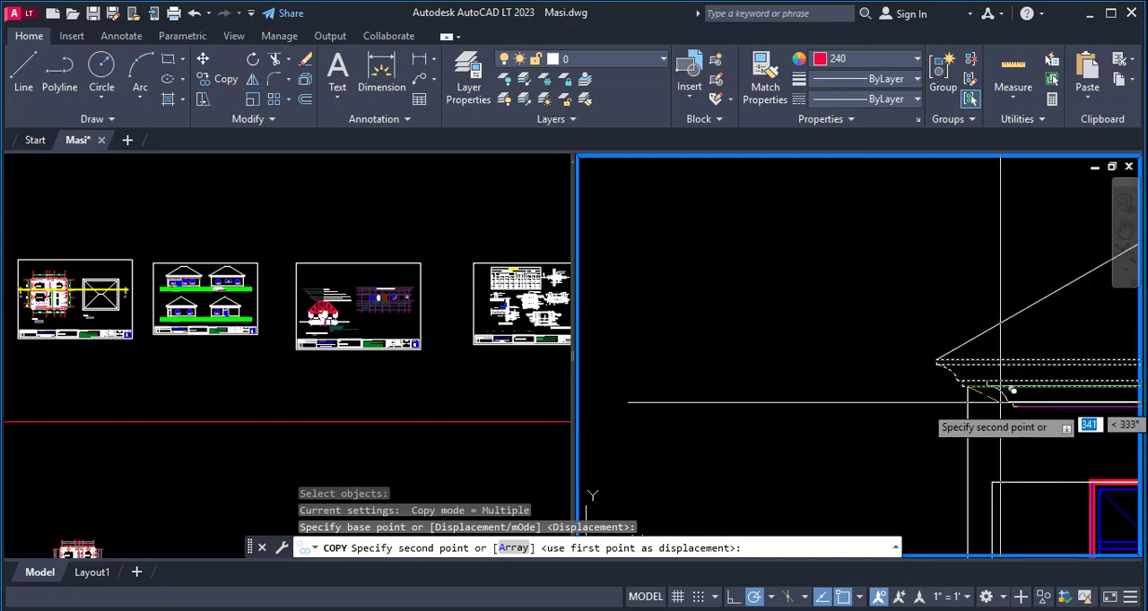
{"action": "scroll", "coordinate": [999, 398], "scroll_direction": "down", "scroll_amount": 3}
{"action": "scroll", "coordinate": [892, 358], "scroll_direction": "down", "scroll_amount": 2}
{"action": "scroll", "coordinate": [850, 377], "scroll_direction": "up", "scroll_amount": 4}
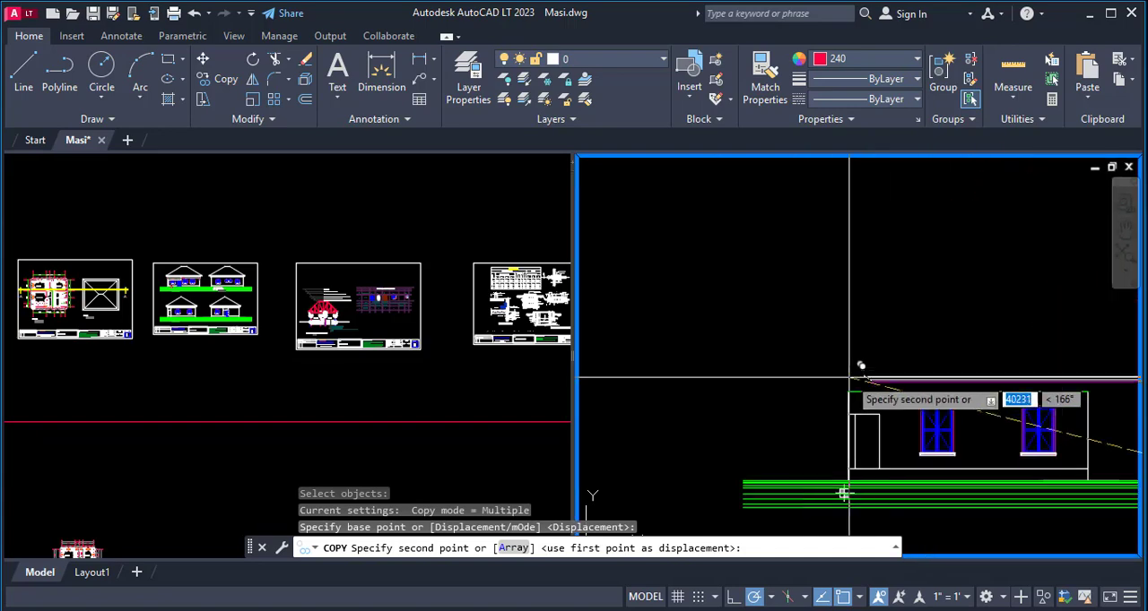
{"action": "scroll", "coordinate": [849, 378], "scroll_direction": "up", "scroll_amount": 5}
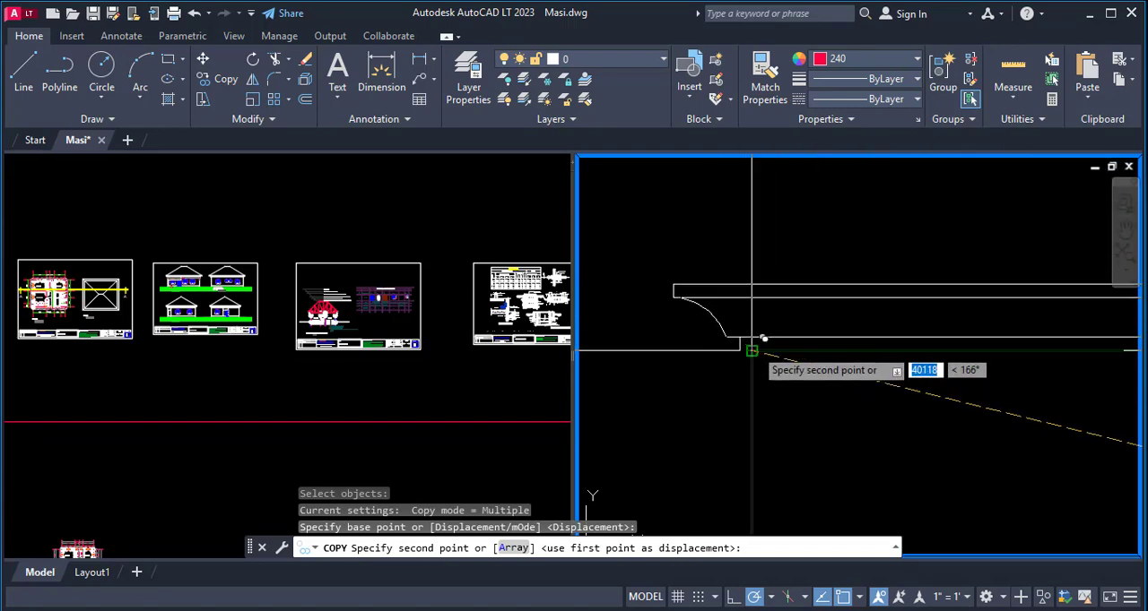
{"action": "left_click", "coordinate": [751, 350]}
{"action": "scroll", "coordinate": [766, 385], "scroll_direction": "down", "scroll_amount": 4}
{"action": "key", "text": "Escape"}
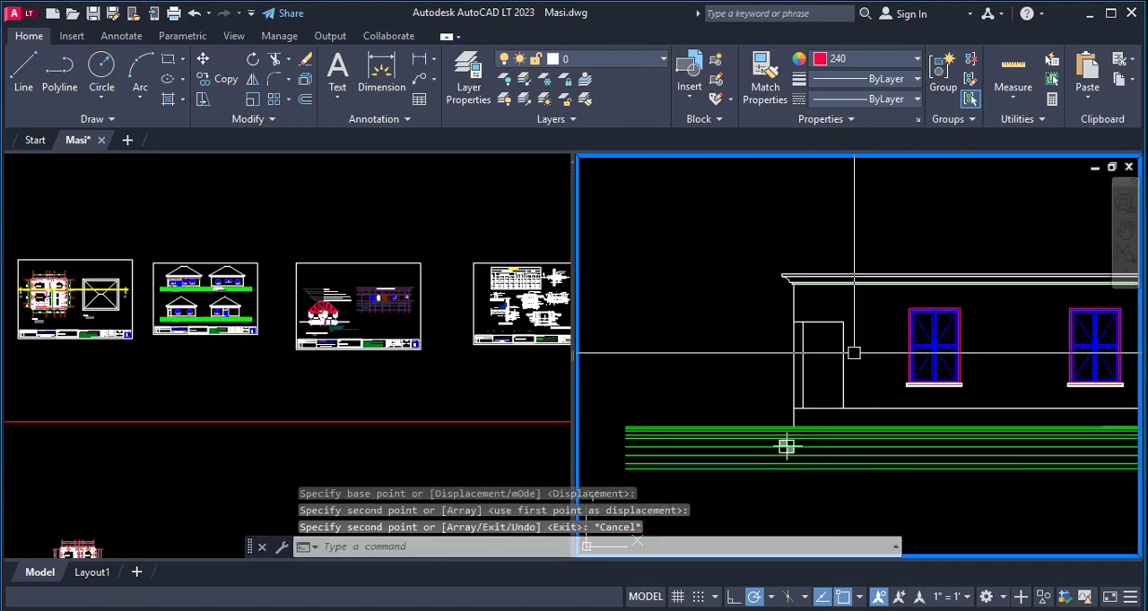
- Trim the short piece of the porch head line between the outer wall line and the porch post's inner line
{"action": "scroll", "coordinate": [800, 364], "scroll_direction": "up", "scroll_amount": 4}
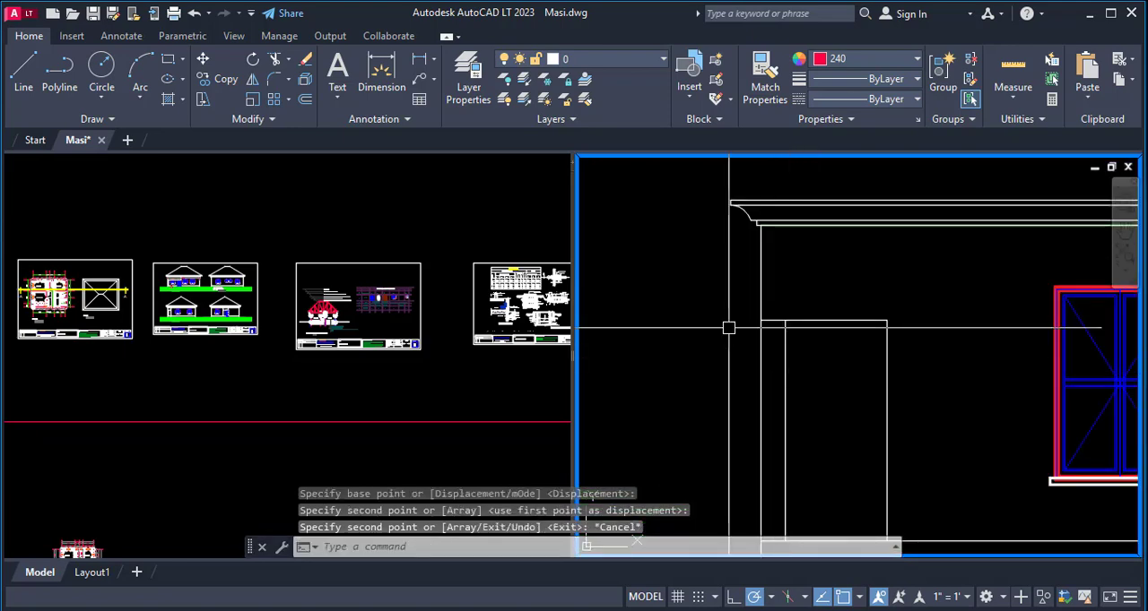
{"action": "scroll", "coordinate": [689, 426], "scroll_direction": "down", "scroll_amount": 4}
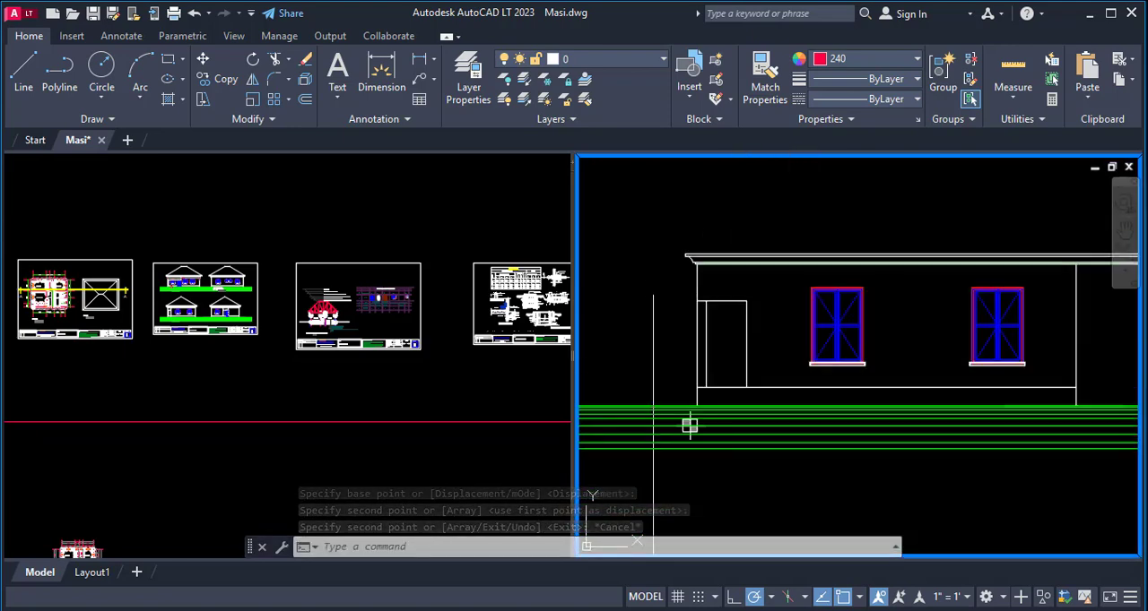
{"action": "scroll", "coordinate": [695, 305], "scroll_direction": "up", "scroll_amount": 5}
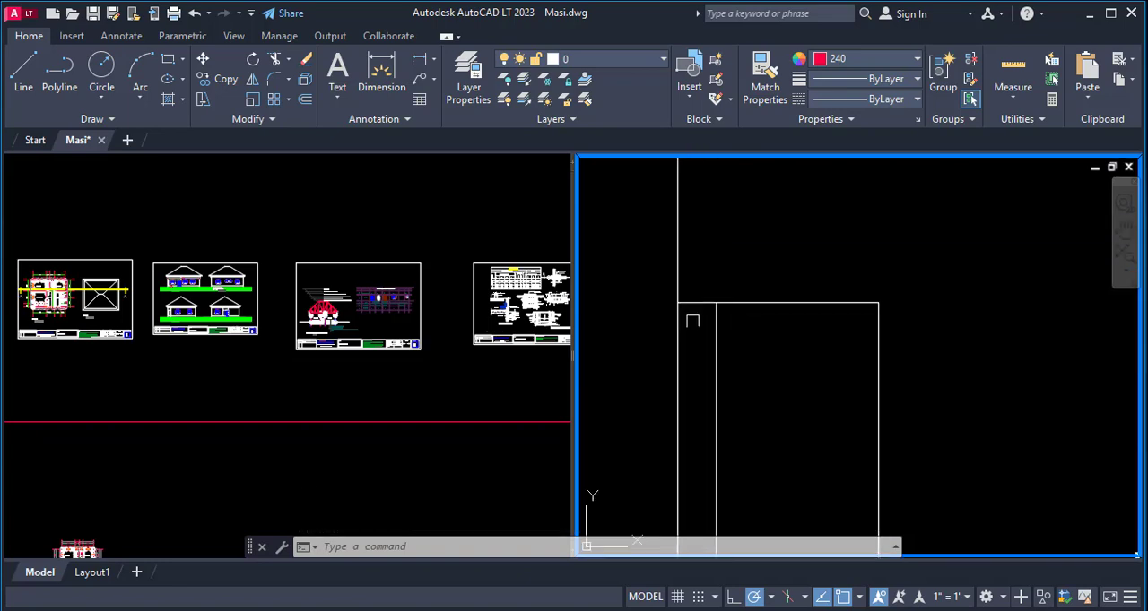
{"action": "key", "text": "Return"}
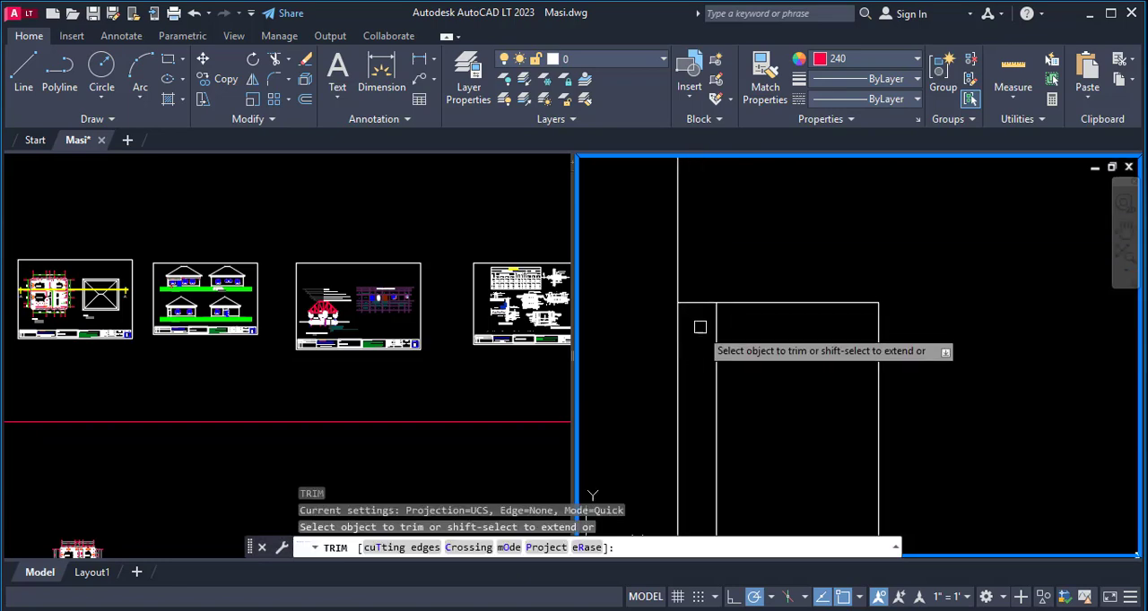
{"action": "left_click", "coordinate": [700, 305]}
{"action": "scroll", "coordinate": [664, 431], "scroll_direction": "down", "scroll_amount": 5}
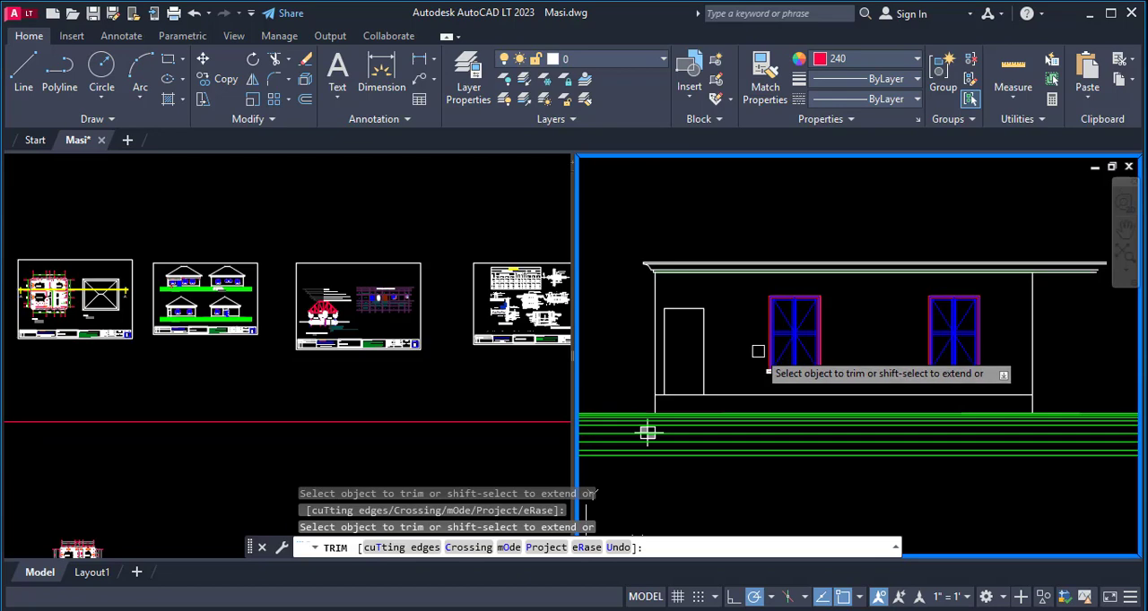
{"action": "scroll", "coordinate": [691, 397], "scroll_direction": "down", "scroll_amount": 2}
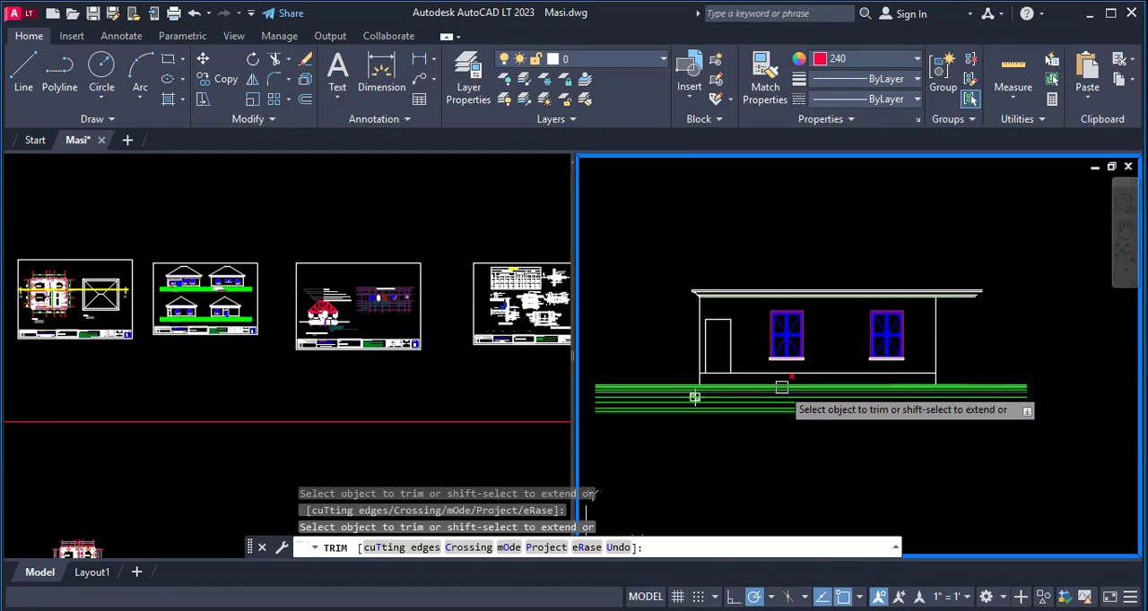
{"action": "key", "text": "Escape"}
- Copy the front elevation's right eaves end profile onto the side elevation's right wall-top corner, using the wall-top corner as base point
{"action": "scroll", "coordinate": [661, 249], "scroll_direction": "down", "scroll_amount": 4}
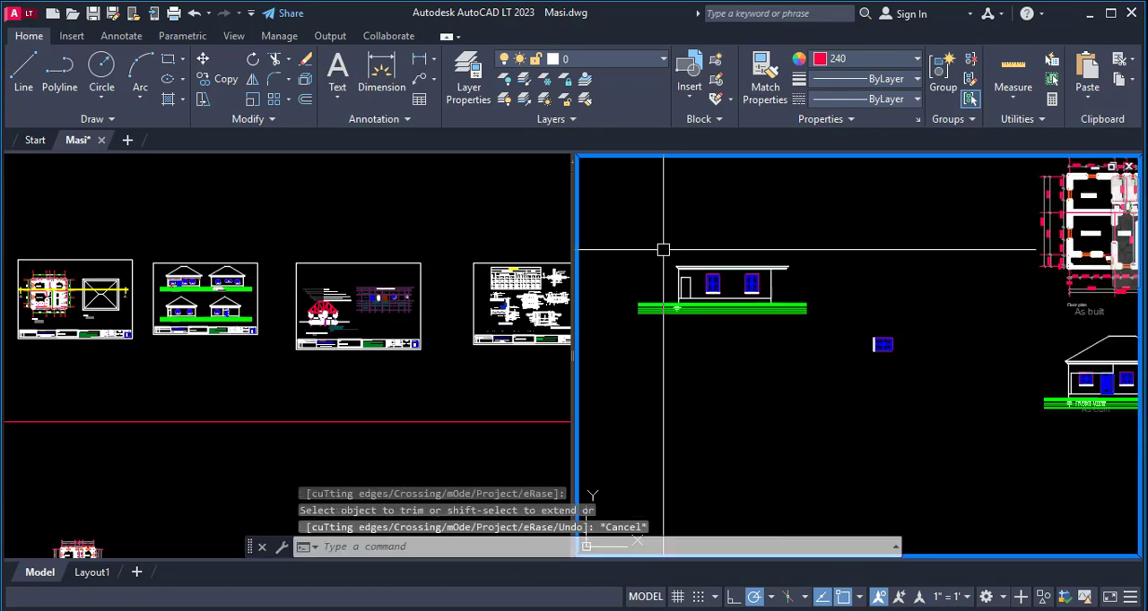
{"action": "scroll", "coordinate": [907, 330], "scroll_direction": "up", "scroll_amount": 4}
{"action": "type", "text": "co"}
{"action": "key", "text": "Return"}
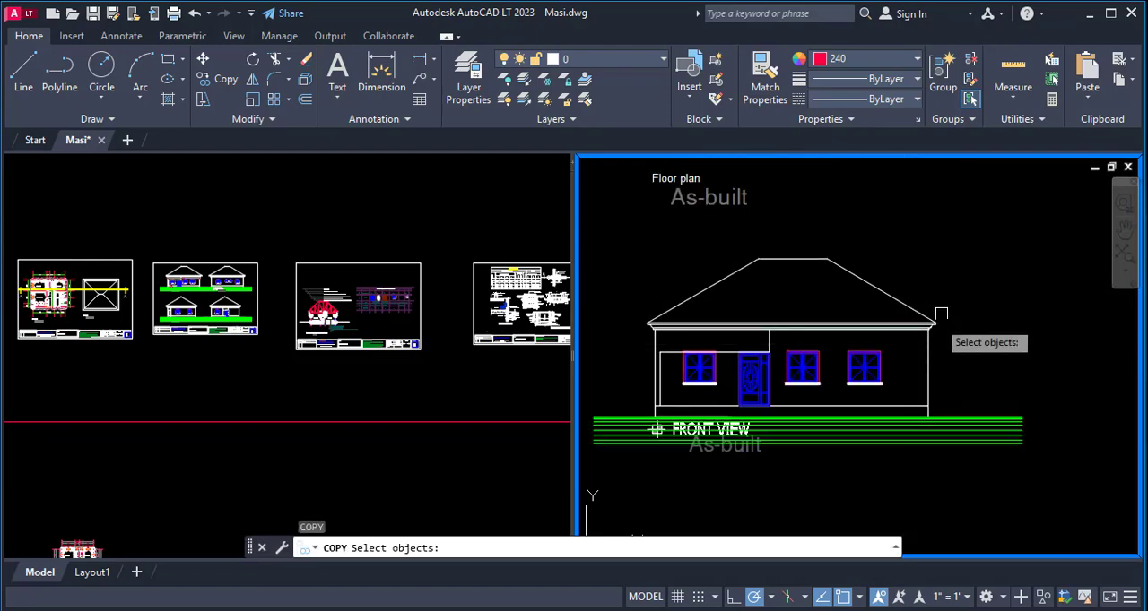
{"action": "scroll", "coordinate": [879, 295], "scroll_direction": "up", "scroll_amount": 3}
{"action": "left_click", "coordinate": [879, 295]}
{"action": "left_click", "coordinate": [925, 382]}
{"action": "scroll", "coordinate": [925, 382], "scroll_direction": "up", "scroll_amount": 2}
{"action": "key", "text": "Return"}
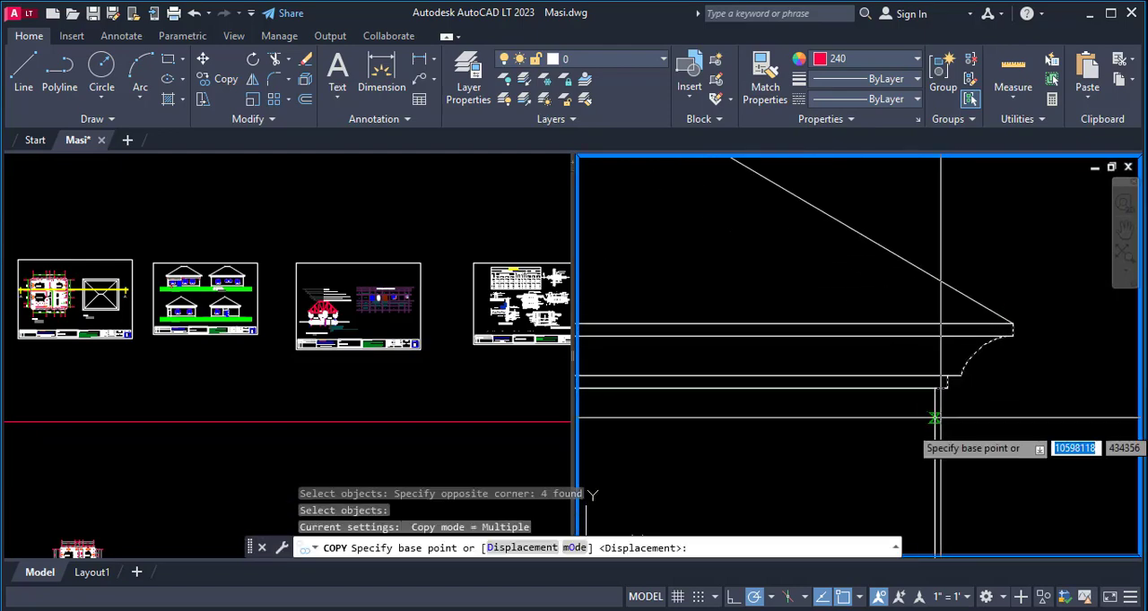
{"action": "left_click", "coordinate": [929, 385]}
{"action": "scroll", "coordinate": [1076, 386], "scroll_direction": "down", "scroll_amount": 3}
{"action": "scroll", "coordinate": [897, 337], "scroll_direction": "down", "scroll_amount": 3}
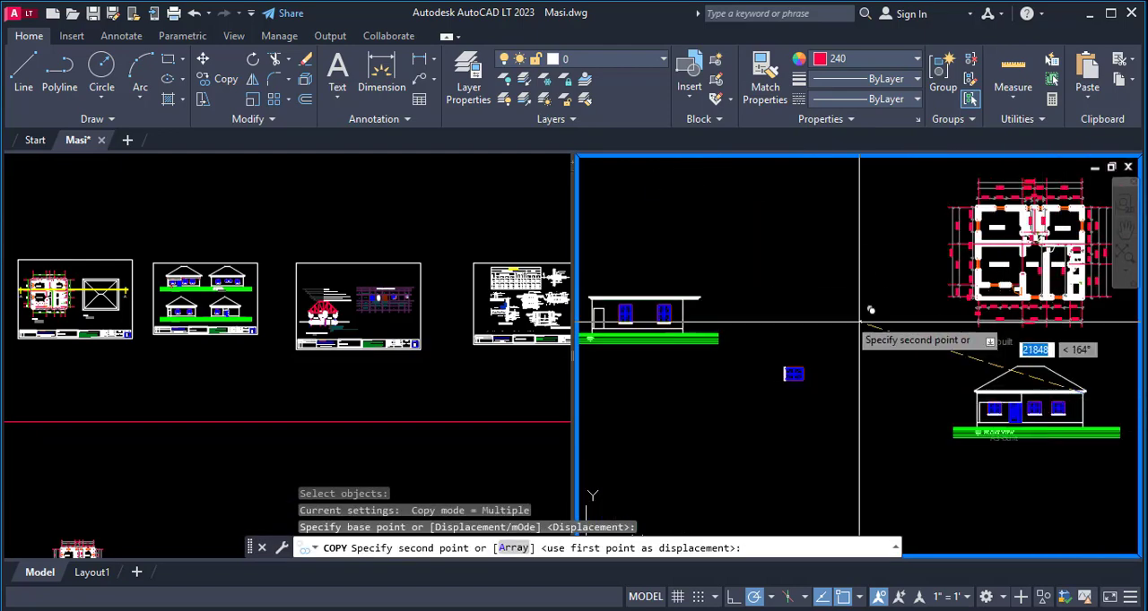
{"action": "scroll", "coordinate": [768, 327], "scroll_direction": "up", "scroll_amount": 6}
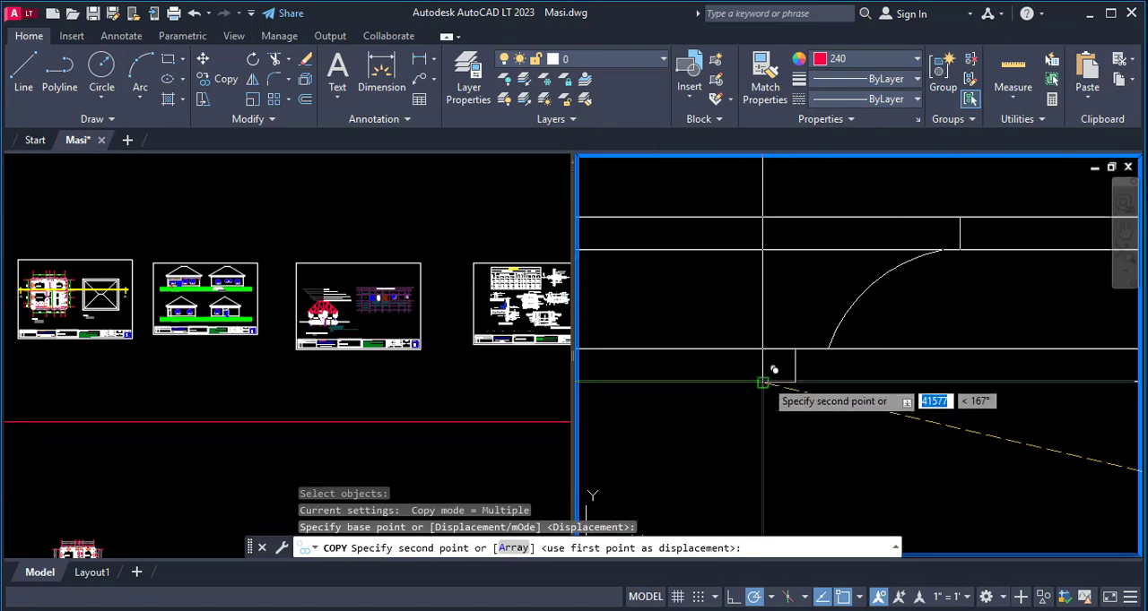
{"action": "left_click", "coordinate": [762, 382]}
{"action": "scroll", "coordinate": [1076, 334], "scroll_direction": "down", "scroll_amount": 5}
{"action": "key", "text": "Escape"}
- Trim the side elevation's horizontal eaves lines where they run past the right eaves end profile
{"action": "type", "text": "t"}
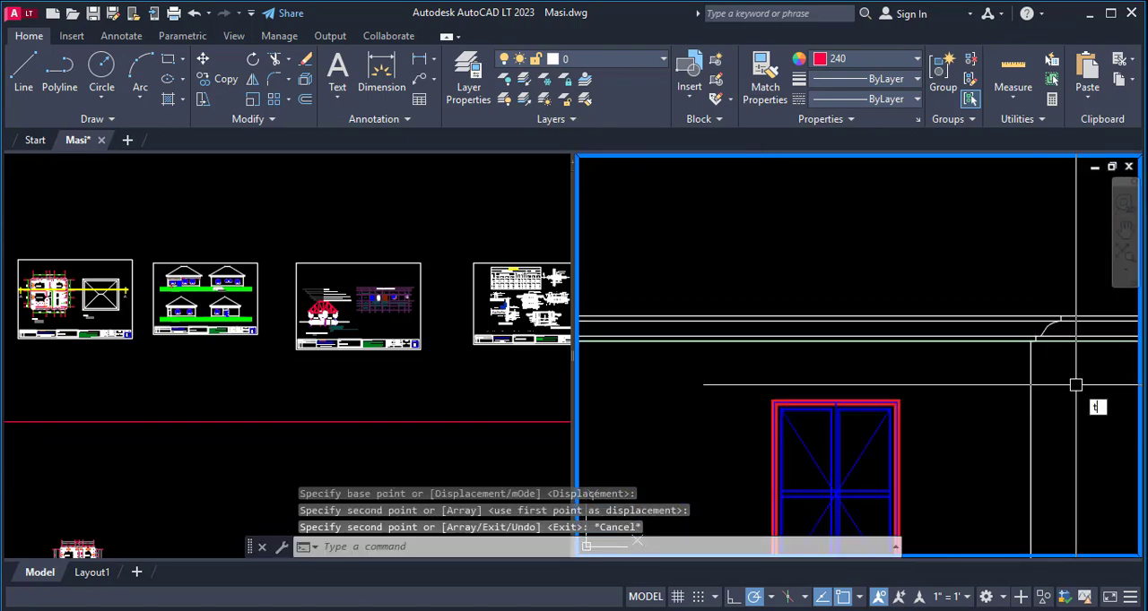
{"action": "type", "text": "r"}
{"action": "key", "text": "Return"}
{"action": "left_click", "coordinate": [1100, 336]}
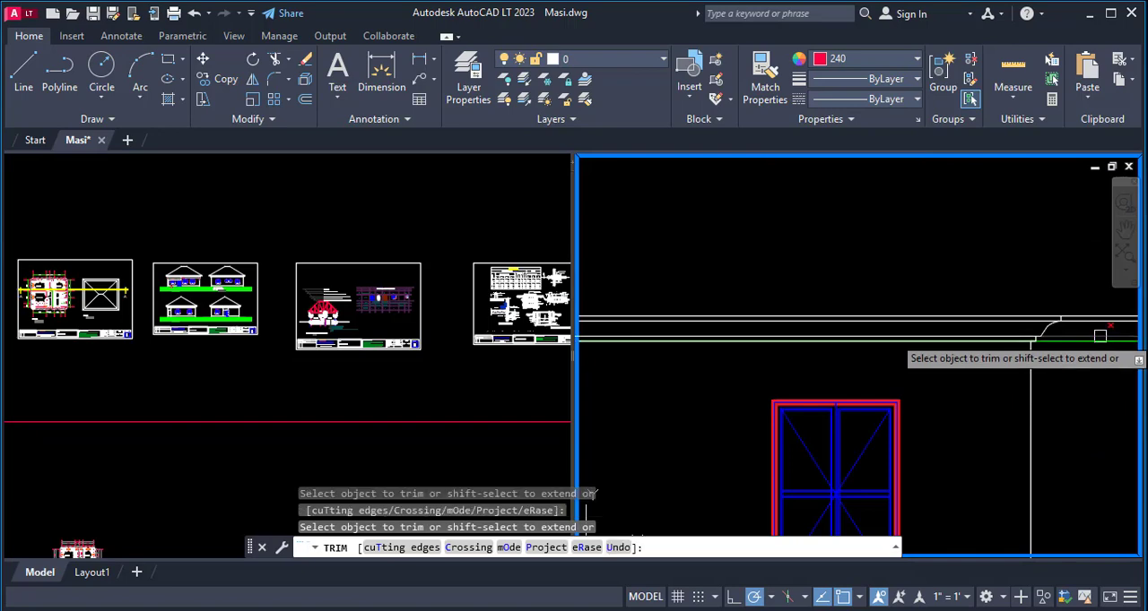
{"action": "scroll", "coordinate": [866, 414], "scroll_direction": "down", "scroll_amount": 3}
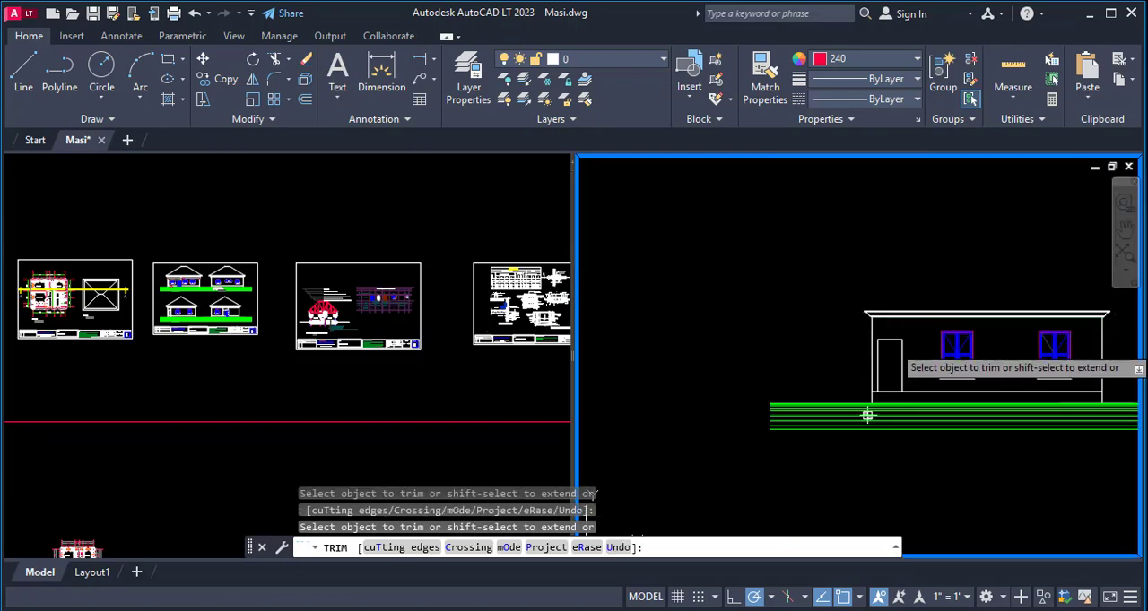
{"action": "key", "text": "Escape"}
- Draw a three-point arc at the head of the side elevation's porch opening, using its upper left and upper right corners
{"action": "scroll", "coordinate": [846, 405], "scroll_direction": "up", "scroll_amount": 5}
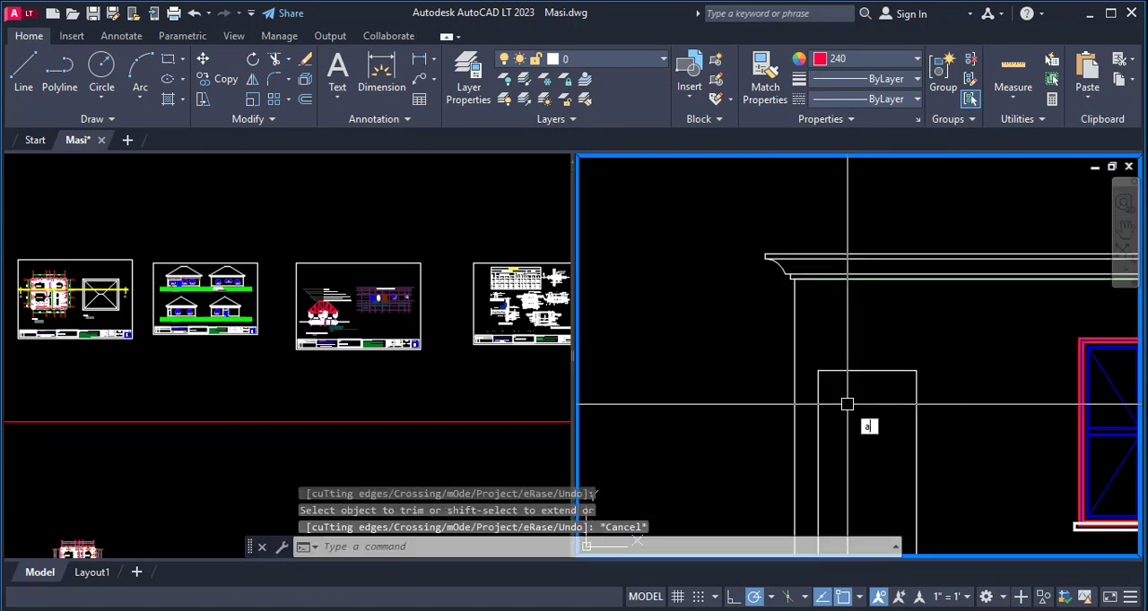
{"action": "type", "text": "ar"}
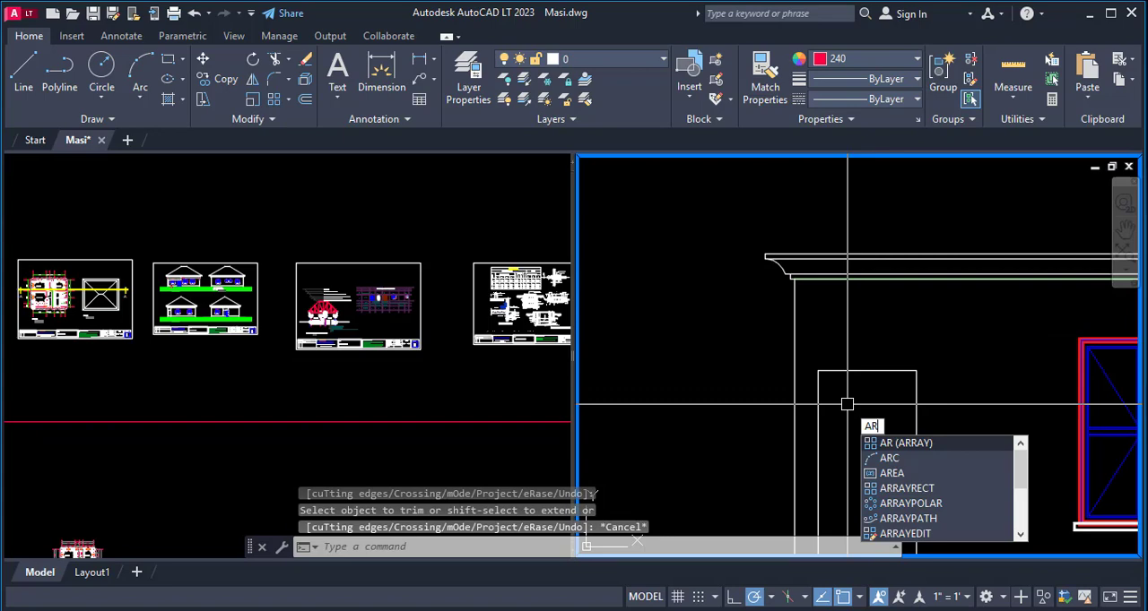
{"action": "left_click", "coordinate": [906, 460]}
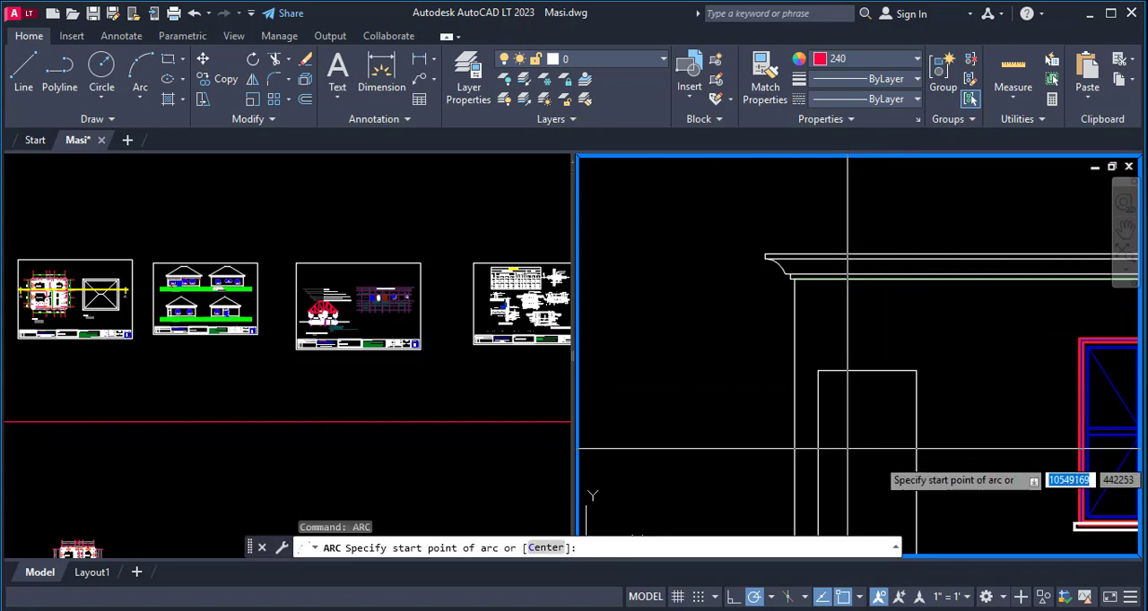
{"action": "left_click", "coordinate": [816, 370]}
{"action": "left_click", "coordinate": [915, 370]}
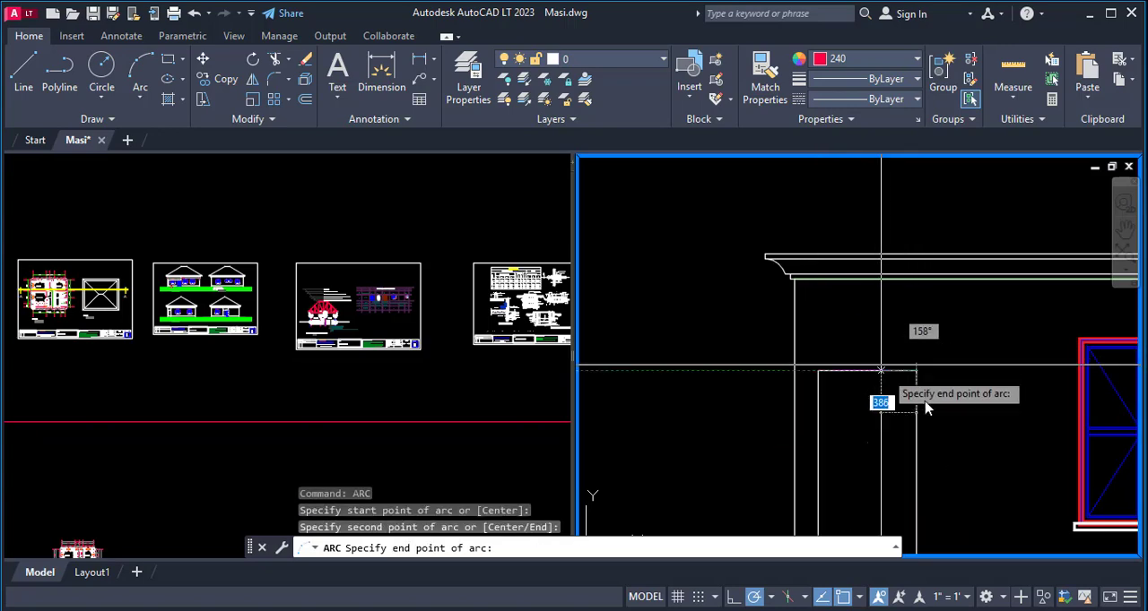
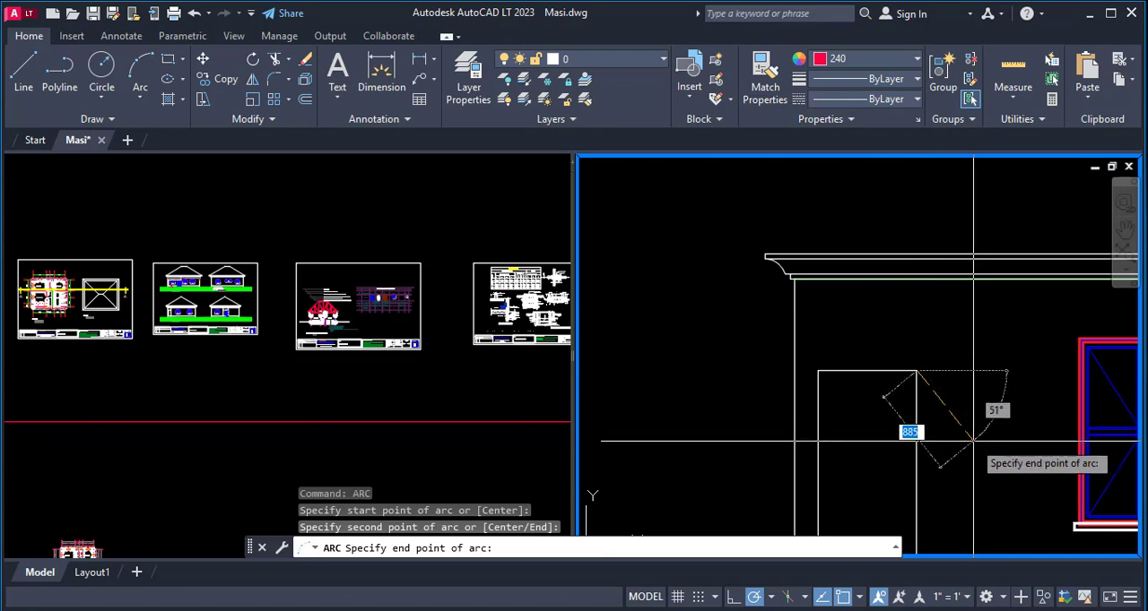
- Complete the arc over the side elevation's porch opening and trim its tail beyond the opening's upper right corner
{"action": "left_click", "coordinate": [970, 442]}
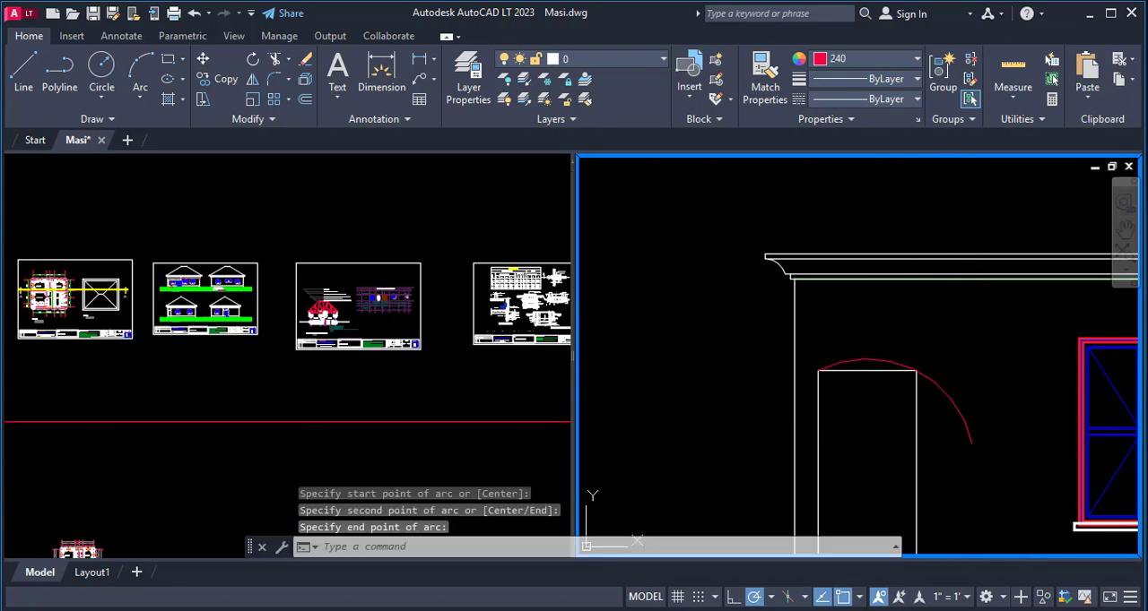
{"action": "type", "text": "tr"}
{"action": "key", "text": "Return"}
{"action": "left_click", "coordinate": [961, 422]}
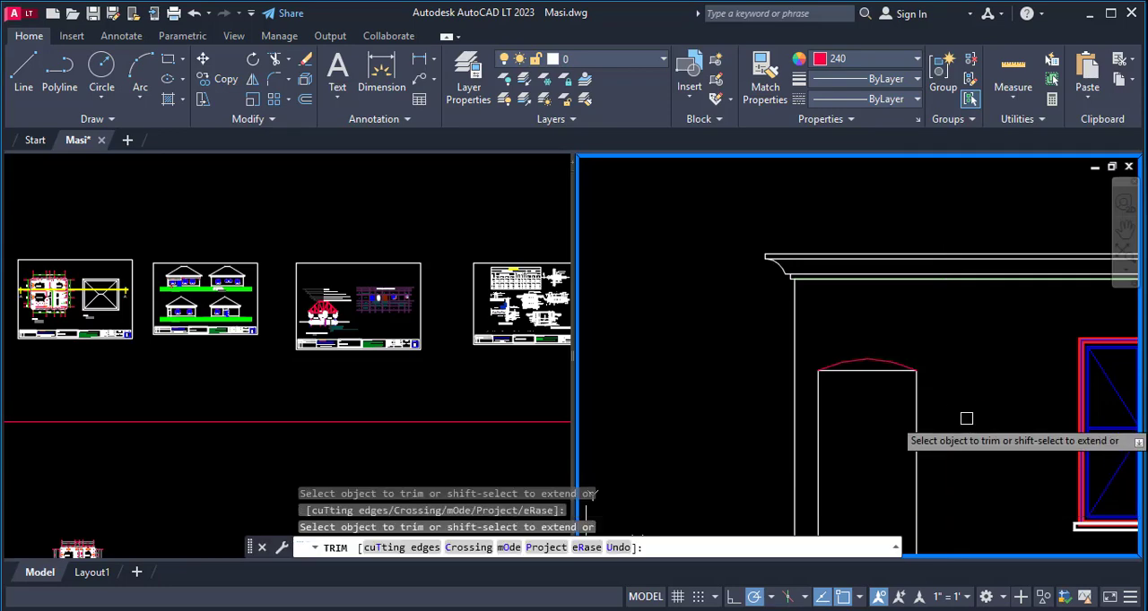
{"action": "key", "text": "Escape"}
{"action": "type", "text": "e"}
{"action": "key", "text": "Return"}
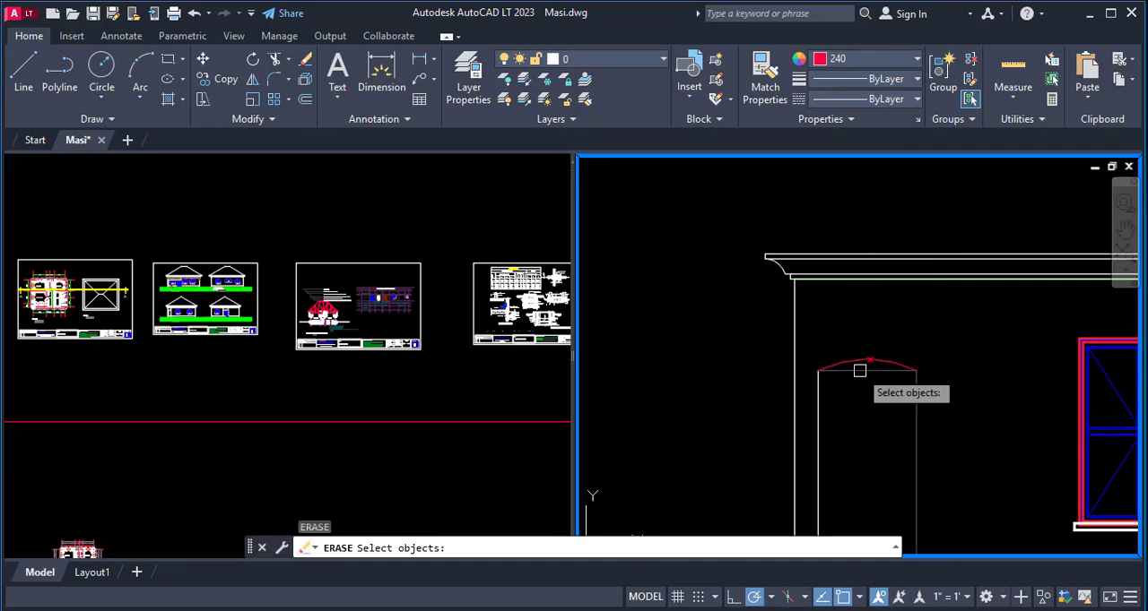
{"action": "key", "text": "Escape"}
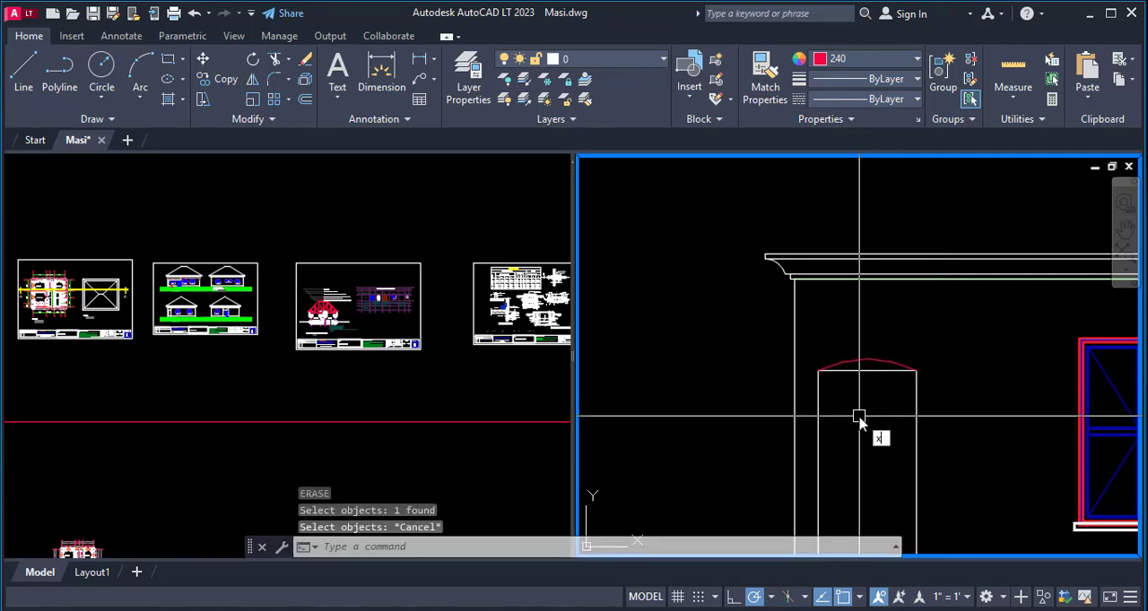
- Explode the porch opening's outline and erase its straight head line beneath the arc
{"action": "type", "text": "x"}
{"action": "key", "text": "Return"}
{"action": "key", "text": "Return"}
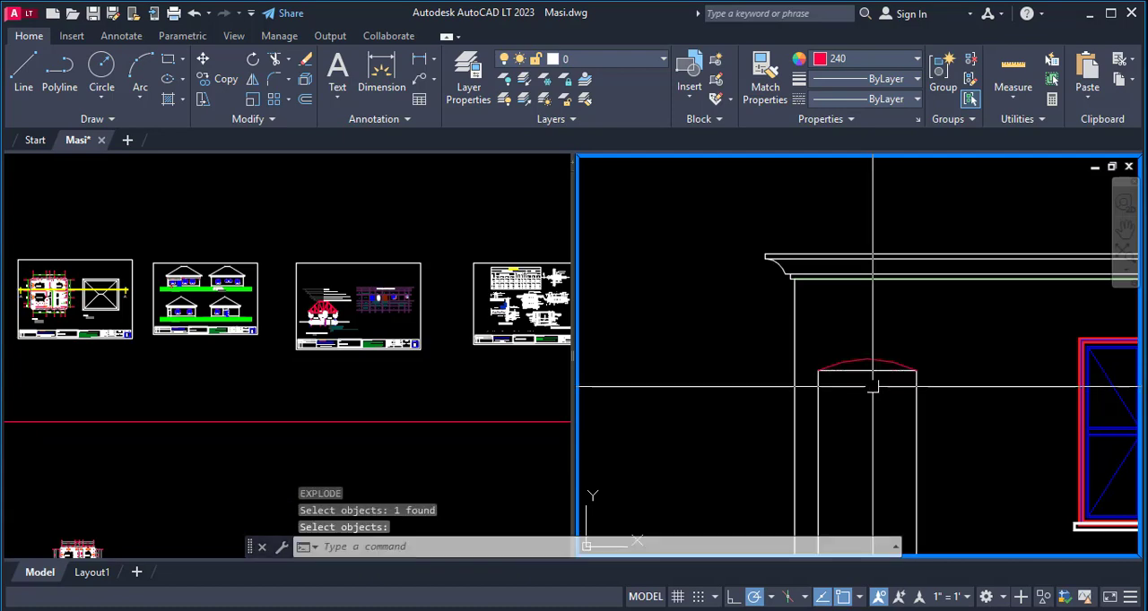
{"action": "key", "text": "Return"}
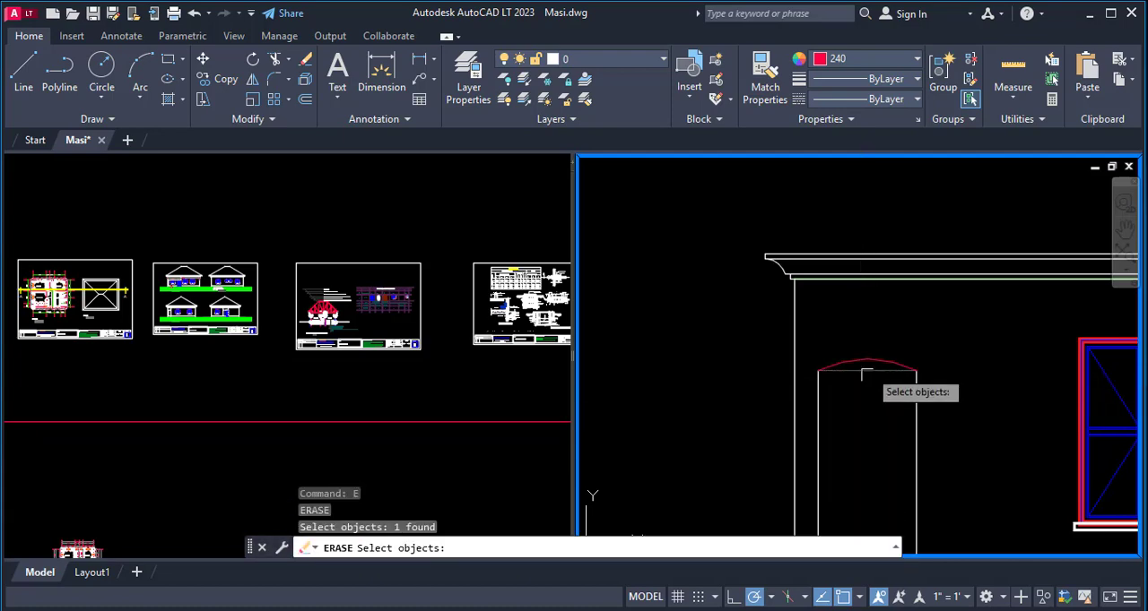
{"action": "key", "text": "Return"}
{"action": "key", "text": "Return"}
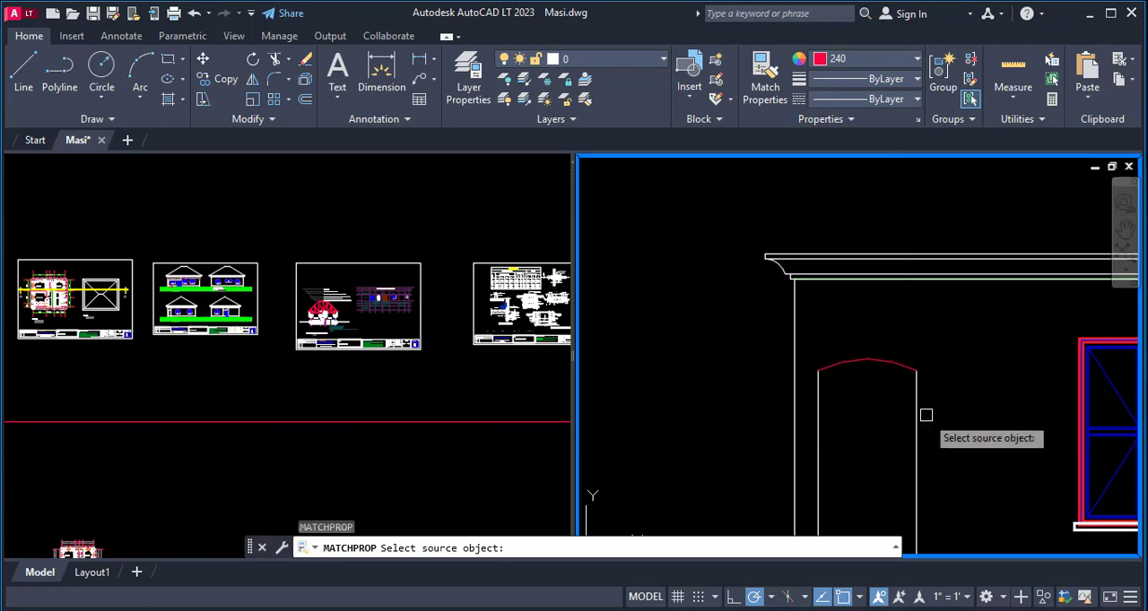
- Match the porch arc's properties to those of the opening's white vertical side line
{"action": "left_click", "coordinate": [922, 396]}
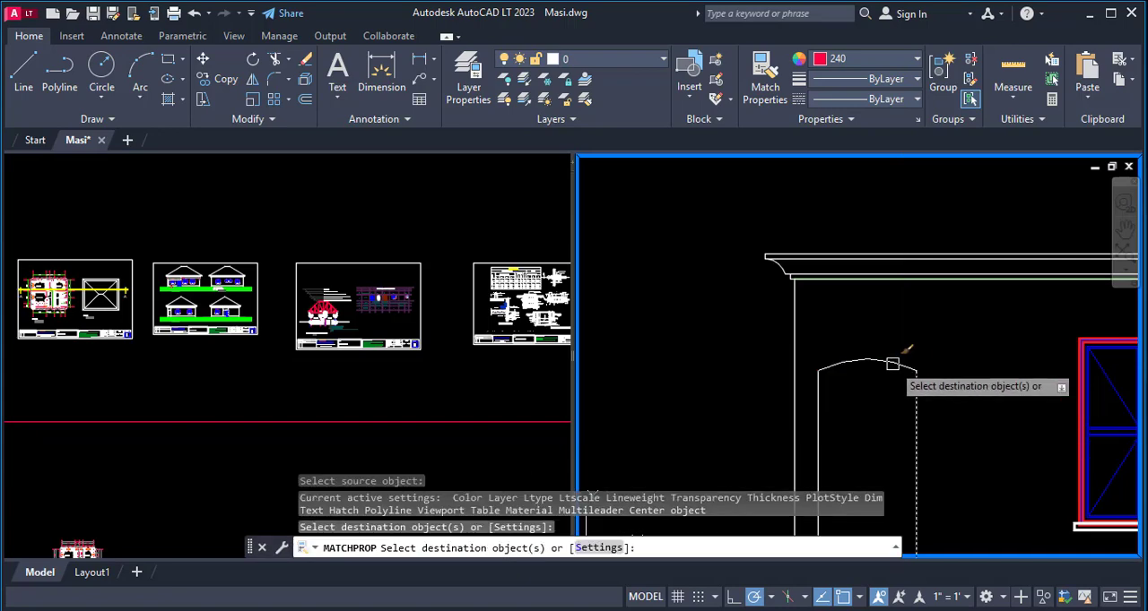
{"action": "scroll", "coordinate": [897, 394], "scroll_direction": "down", "scroll_amount": 5}
{"action": "key", "text": "Escape"}
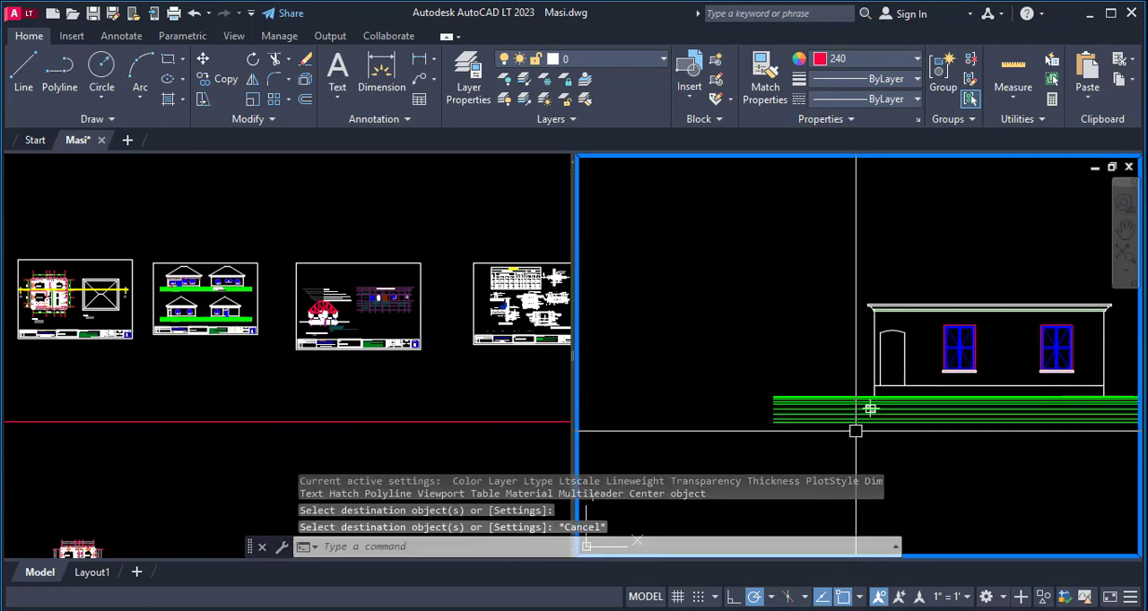
- Examine the front elevation's hip roof and the as-built roof plan's hip and ridge lines on sheet 5
{"action": "scroll", "coordinate": [726, 388], "scroll_direction": "down", "scroll_amount": 2}
{"action": "scroll", "coordinate": [703, 413], "scroll_direction": "down", "scroll_amount": 4}
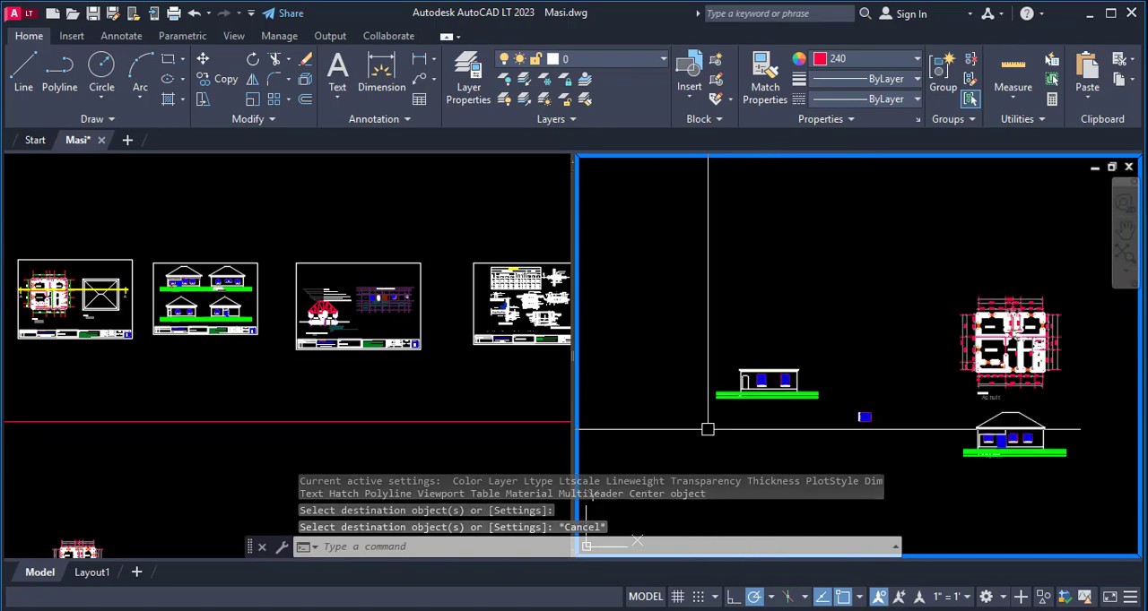
{"action": "scroll", "coordinate": [874, 419], "scroll_direction": "up", "scroll_amount": 2}
{"action": "scroll", "coordinate": [948, 435], "scroll_direction": "up", "scroll_amount": 1}
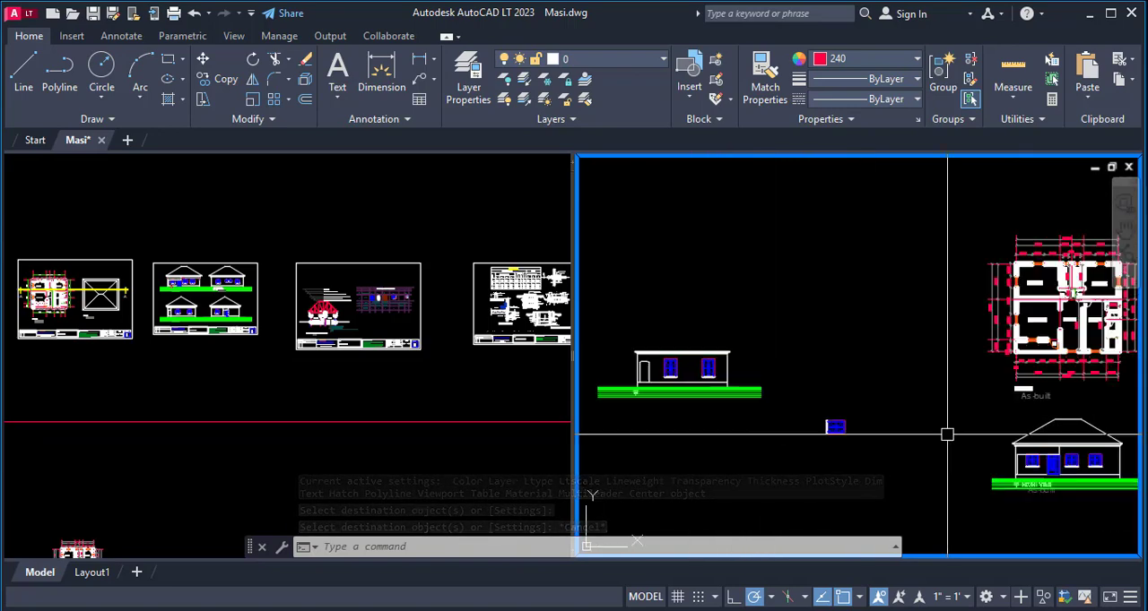
{"action": "scroll", "coordinate": [948, 436], "scroll_direction": "up", "scroll_amount": 4}
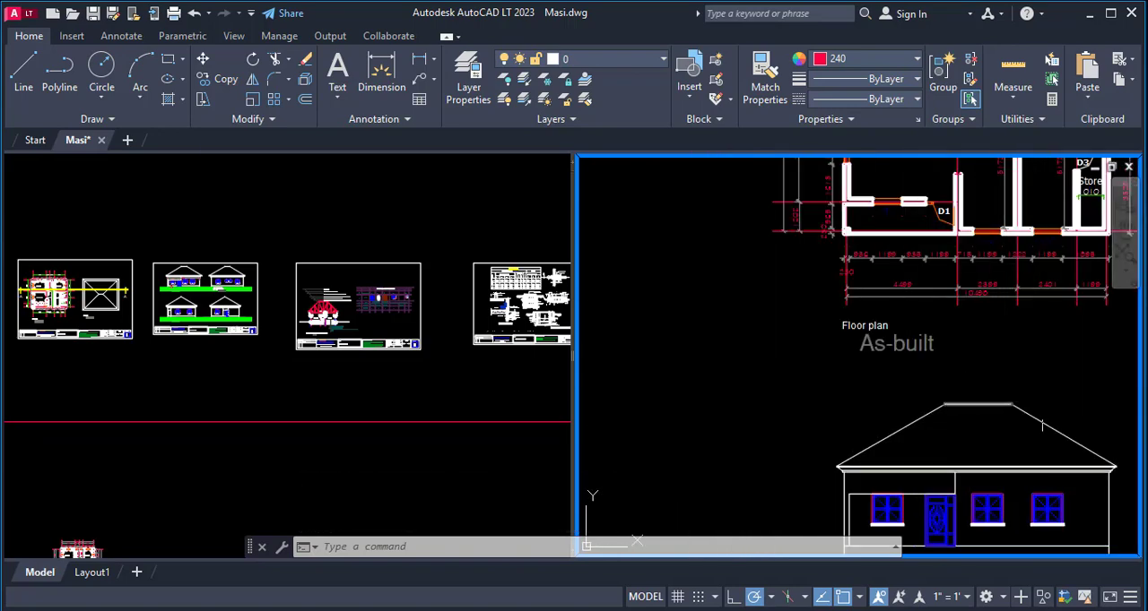
{"action": "scroll", "coordinate": [1042, 427], "scroll_direction": "down", "scroll_amount": 3}
{"action": "scroll", "coordinate": [896, 397], "scroll_direction": "up", "scroll_amount": 3}
{"action": "scroll", "coordinate": [763, 376], "scroll_direction": "up", "scroll_amount": 2}
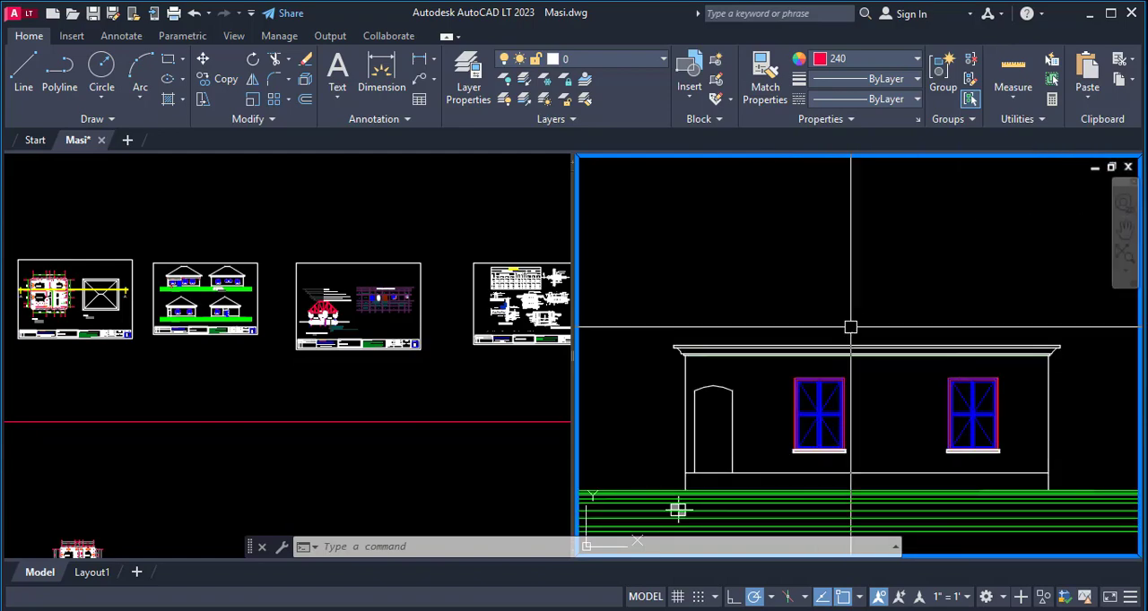
{"action": "scroll", "coordinate": [678, 510], "scroll_direction": "down", "scroll_amount": 5}
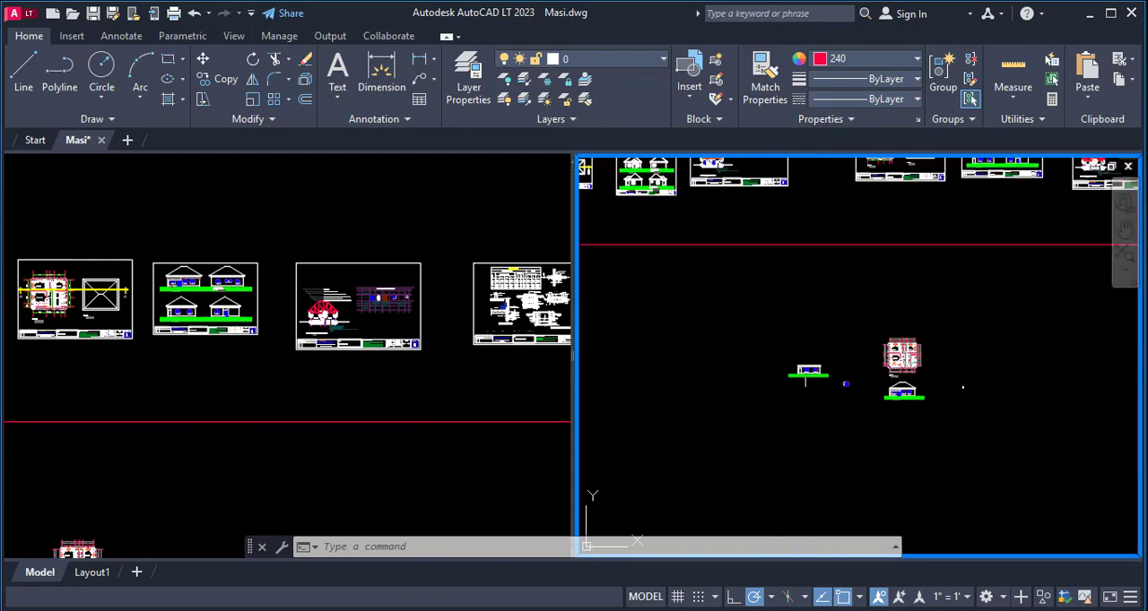
{"action": "scroll", "coordinate": [830, 374], "scroll_direction": "down", "scroll_amount": 3}
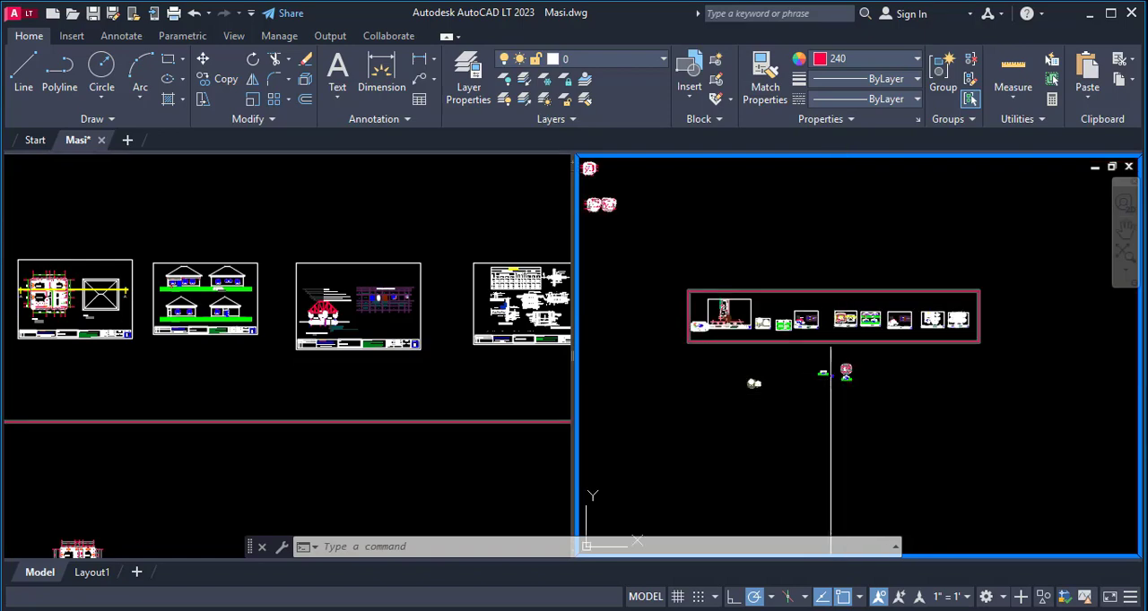
{"action": "scroll", "coordinate": [846, 385], "scroll_direction": "up", "scroll_amount": 5}
{"action": "scroll", "coordinate": [901, 395], "scroll_direction": "up", "scroll_amount": 6}
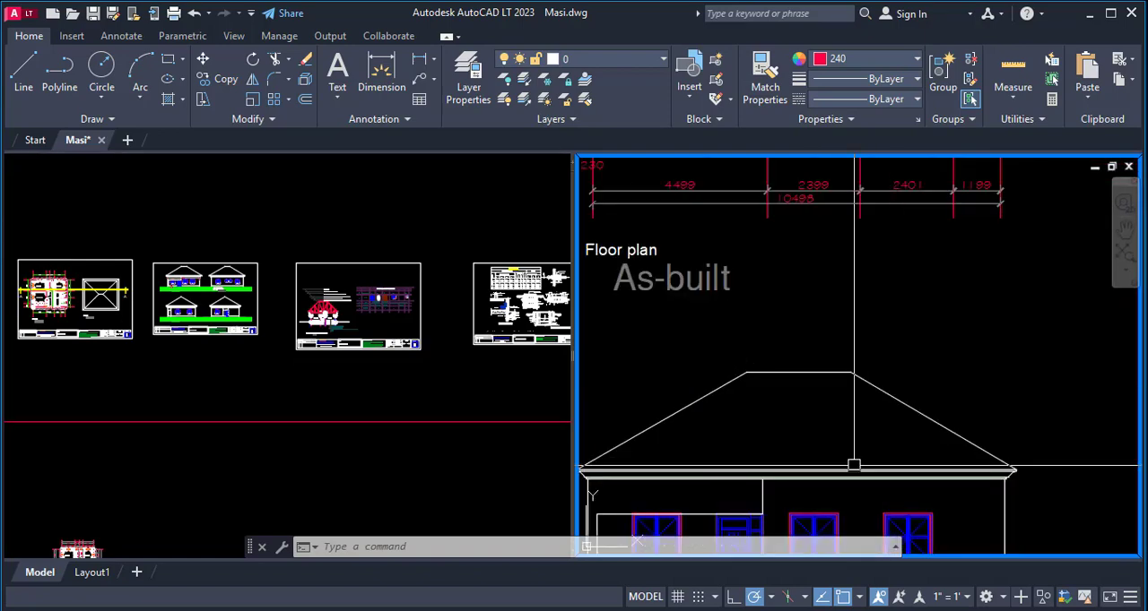
{"action": "scroll", "coordinate": [887, 403], "scroll_direction": "down", "scroll_amount": 6}
{"action": "scroll", "coordinate": [903, 377], "scroll_direction": "up", "scroll_amount": 3}
{"action": "scroll", "coordinate": [897, 376], "scroll_direction": "down", "scroll_amount": 2}
{"action": "scroll", "coordinate": [936, 339], "scroll_direction": "up", "scroll_amount": 4}
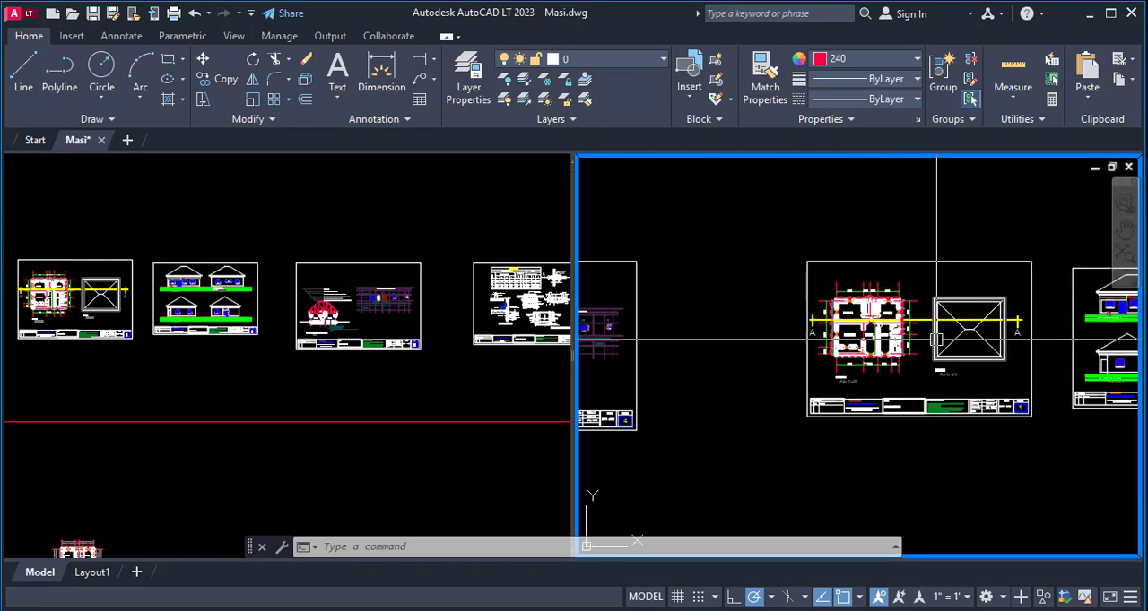
{"action": "scroll", "coordinate": [936, 339], "scroll_direction": "down", "scroll_amount": 2}
{"action": "scroll", "coordinate": [834, 285], "scroll_direction": "up", "scroll_amount": 8}
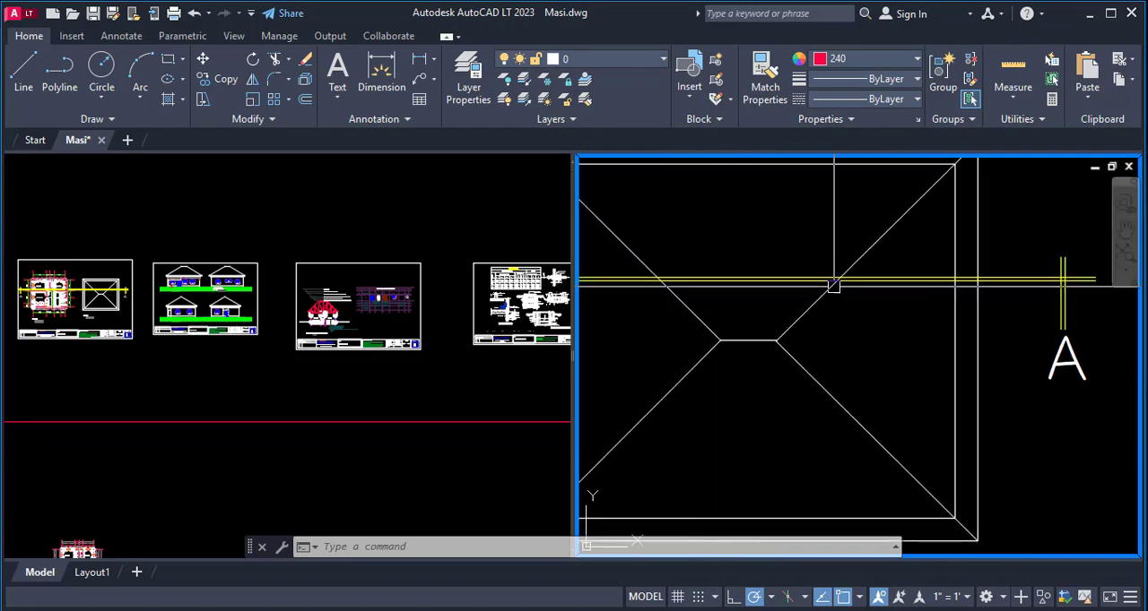
{"action": "scroll", "coordinate": [834, 285], "scroll_direction": "down", "scroll_amount": 3}
{"action": "scroll", "coordinate": [722, 323], "scroll_direction": "up", "scroll_amount": 2}
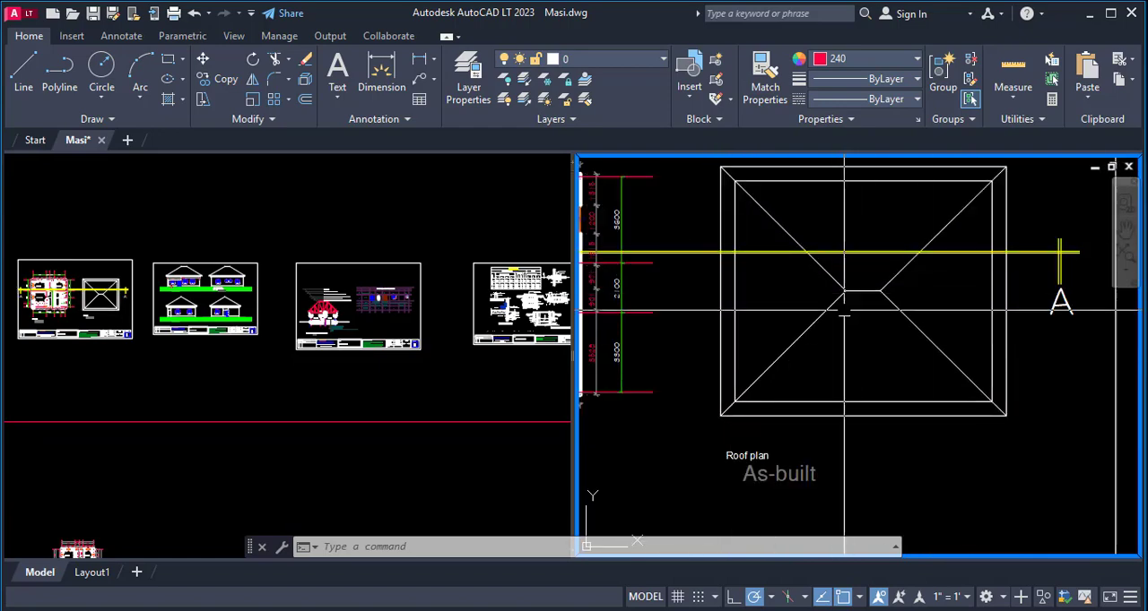
{"action": "scroll", "coordinate": [905, 287], "scroll_direction": "down", "scroll_amount": 3}
{"action": "scroll", "coordinate": [934, 296], "scroll_direction": "up", "scroll_amount": 3}
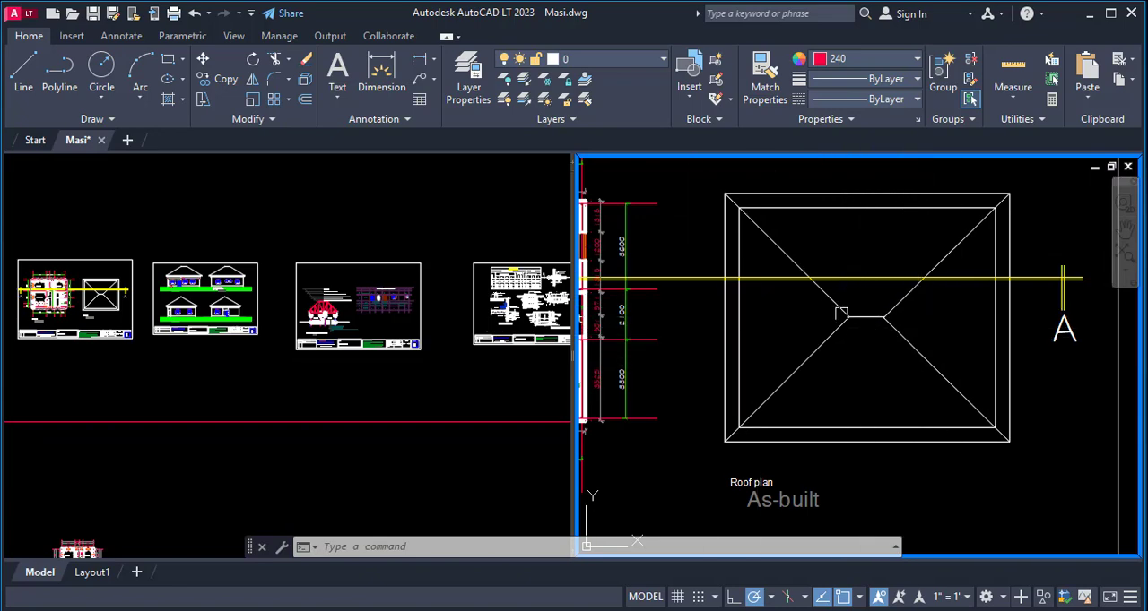
{"action": "left_click", "coordinate": [780, 251]}
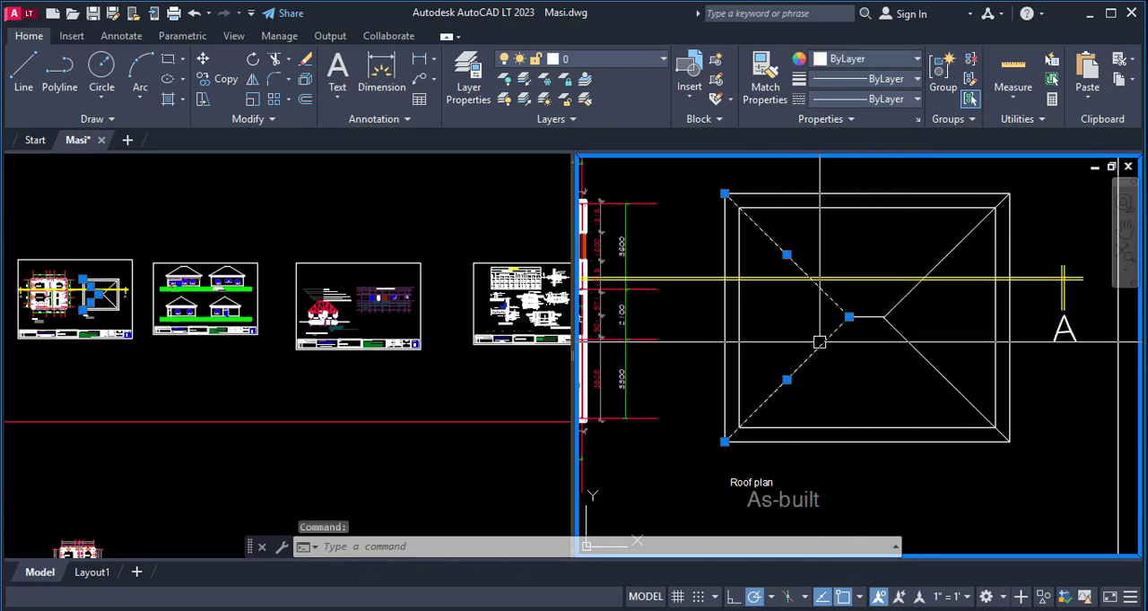
{"action": "key", "text": "Escape"}
{"action": "scroll", "coordinate": [896, 404], "scroll_direction": "down", "scroll_amount": 5}
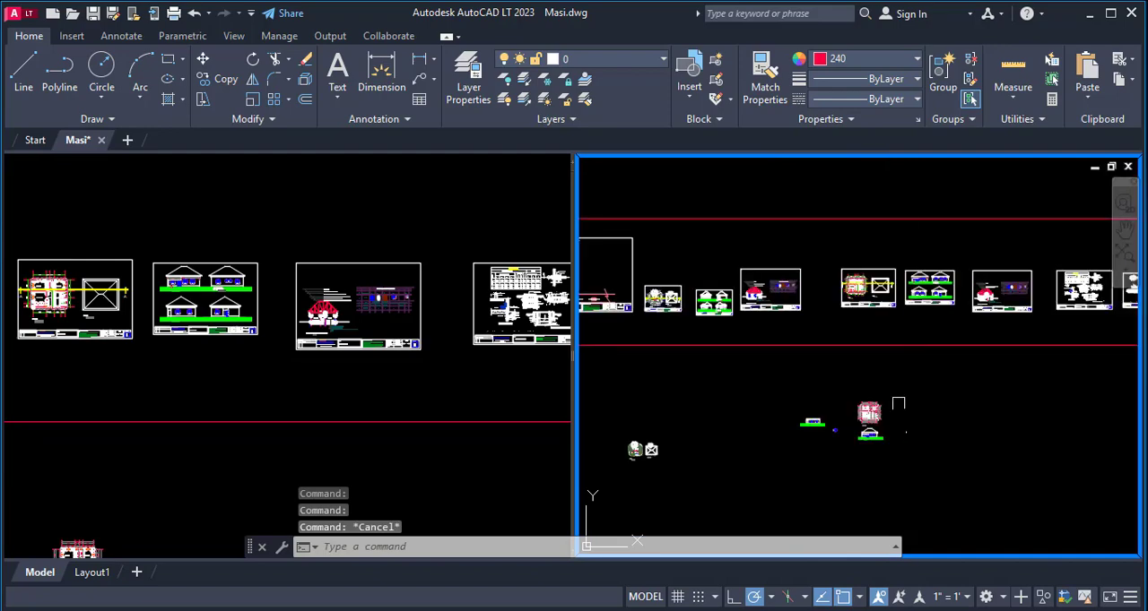
{"action": "scroll", "coordinate": [874, 439], "scroll_direction": "up", "scroll_amount": 4}
{"action": "scroll", "coordinate": [928, 408], "scroll_direction": "down", "scroll_amount": 2}
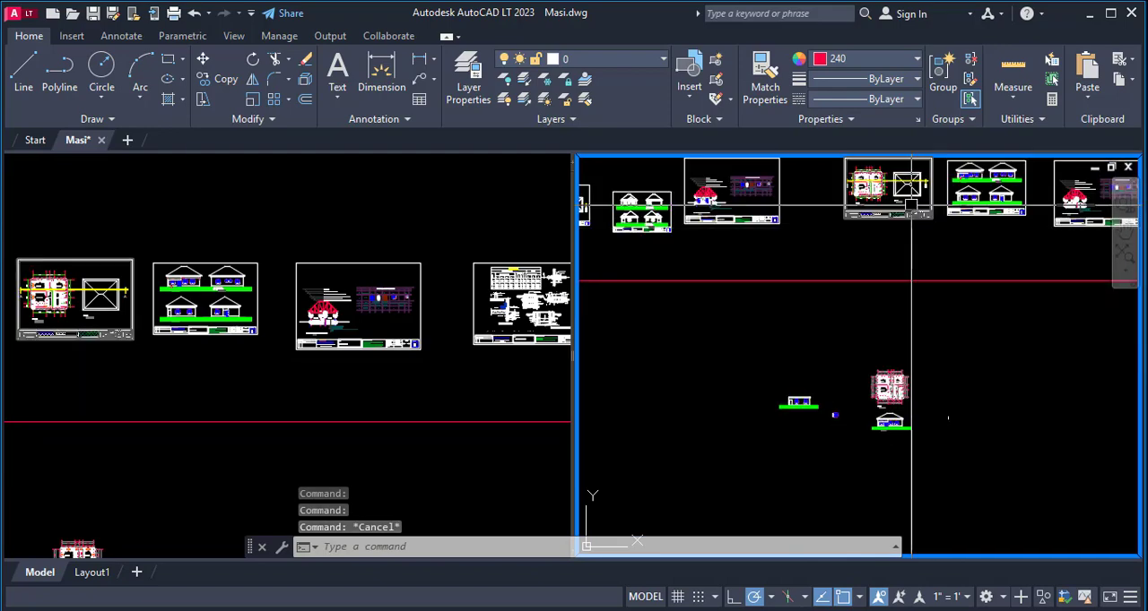
{"action": "scroll", "coordinate": [917, 178], "scroll_direction": "up", "scroll_amount": 7}
{"action": "scroll", "coordinate": [955, 193], "scroll_direction": "up", "scroll_amount": 4}
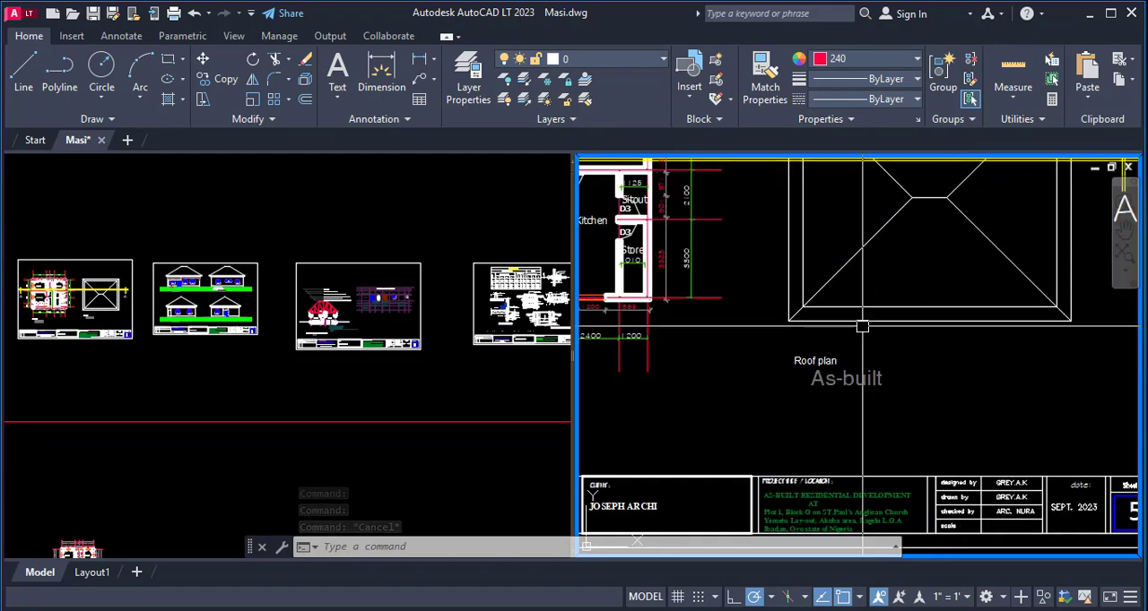
{"action": "scroll", "coordinate": [865, 313], "scroll_direction": "down", "scroll_amount": 2}
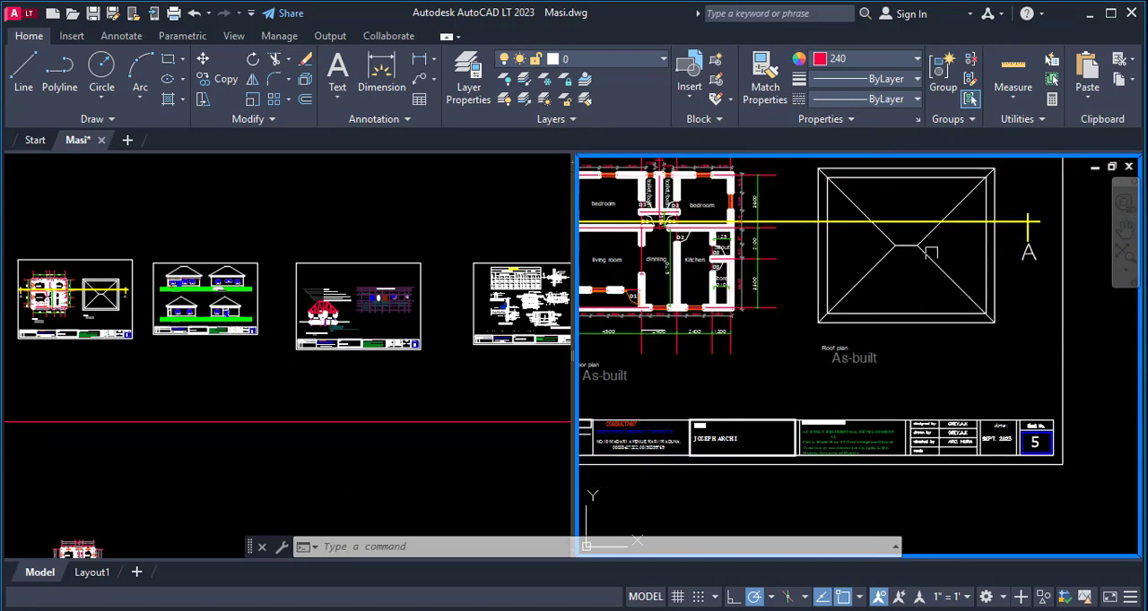
{"action": "scroll", "coordinate": [912, 284], "scroll_direction": "up", "scroll_amount": 4}
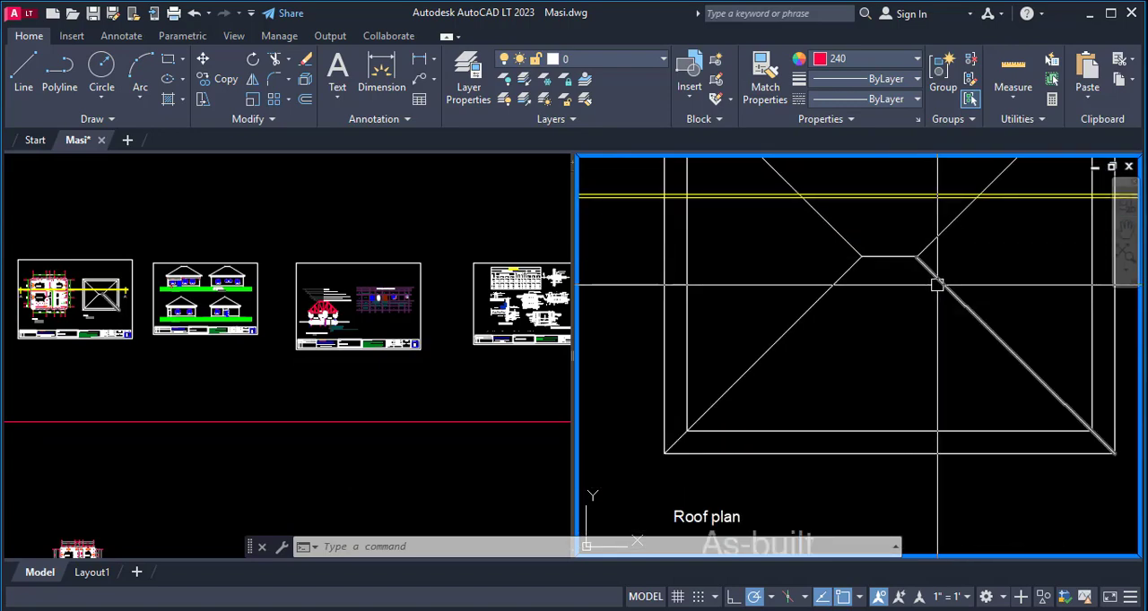
{"action": "left_click", "coordinate": [937, 284]}
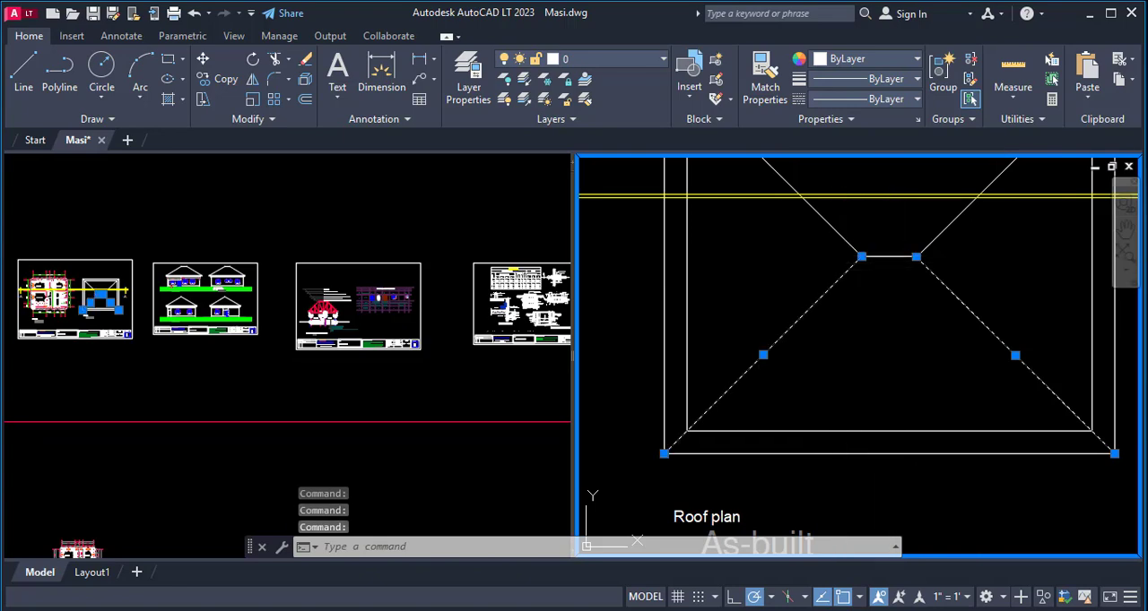
{"action": "left_click", "coordinate": [892, 257]}
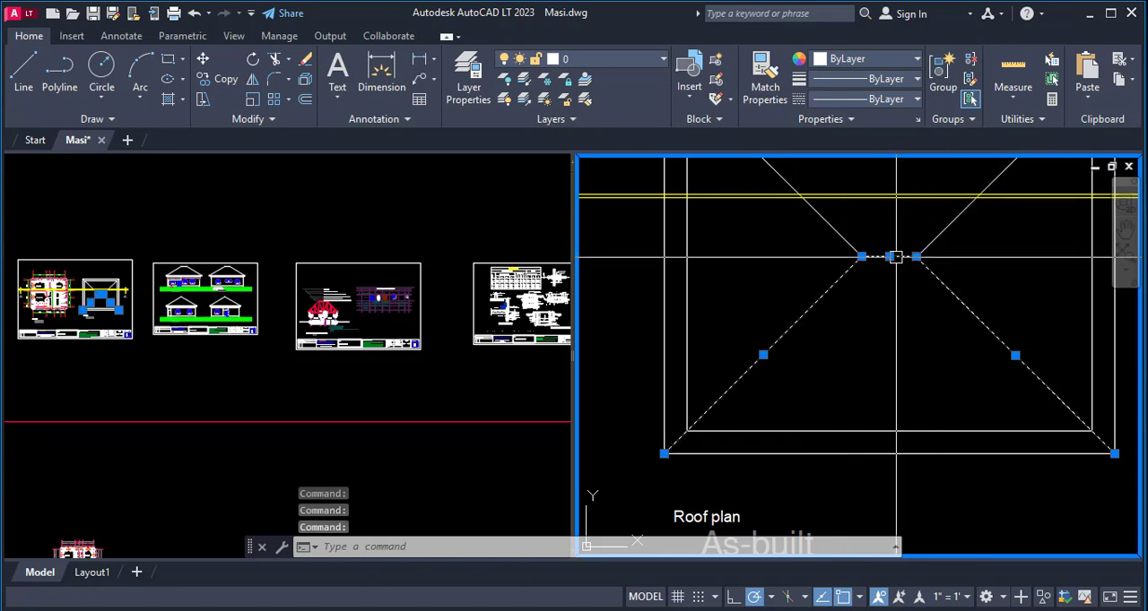
{"action": "scroll", "coordinate": [933, 375], "scroll_direction": "down", "scroll_amount": 2}
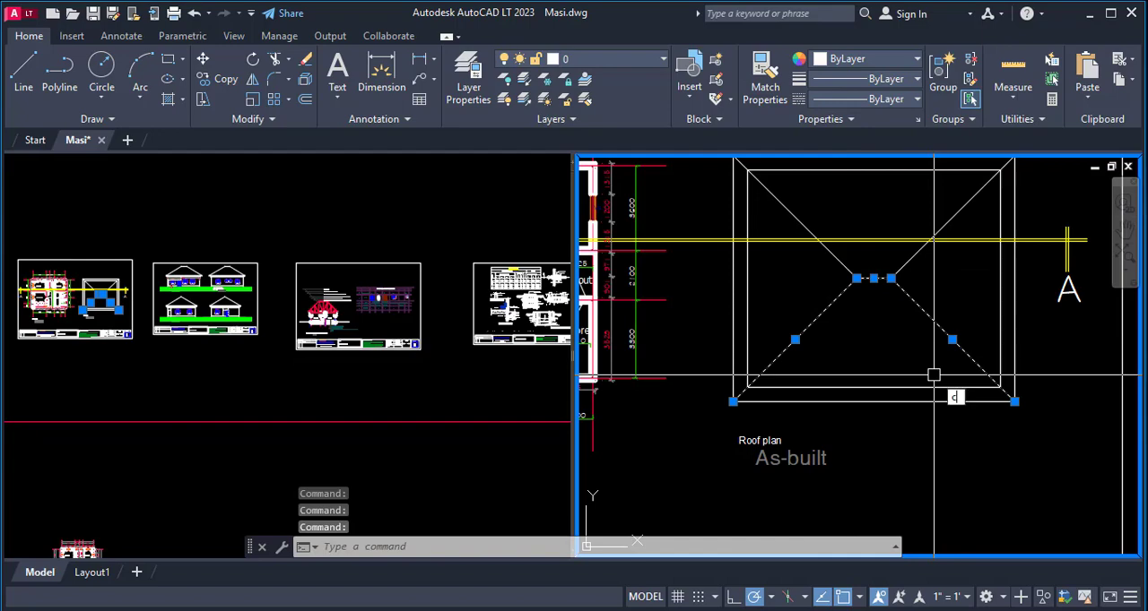
{"action": "type", "text": "o"}
{"action": "key", "text": "Return"}
{"action": "left_click", "coordinate": [1014, 401]}
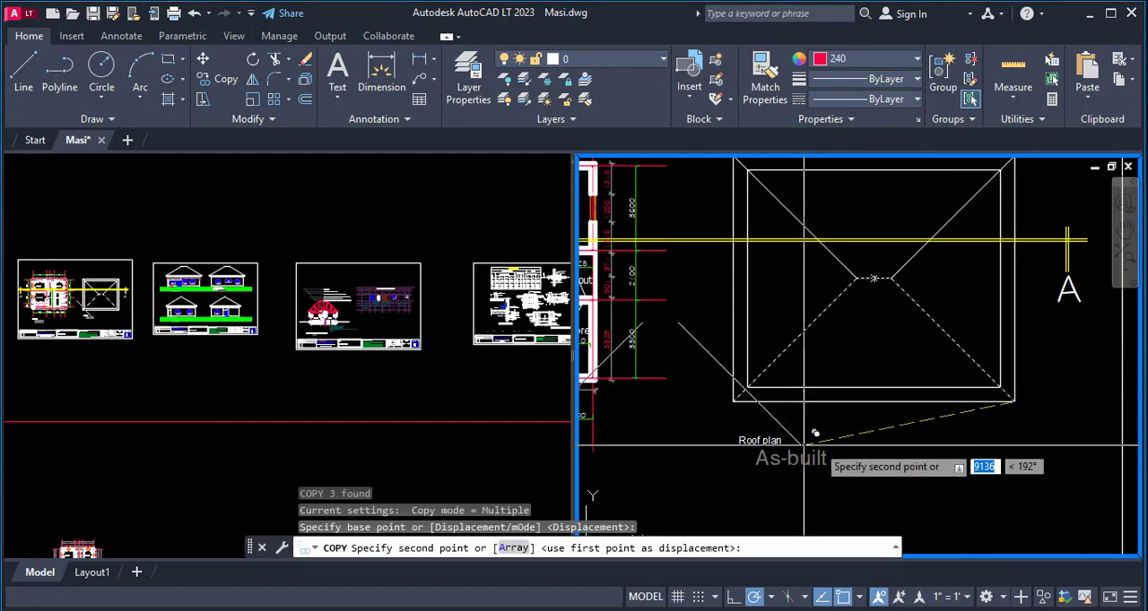
{"action": "scroll", "coordinate": [815, 434], "scroll_direction": "down", "scroll_amount": 5}
{"action": "scroll", "coordinate": [838, 475], "scroll_direction": "up", "scroll_amount": 2}
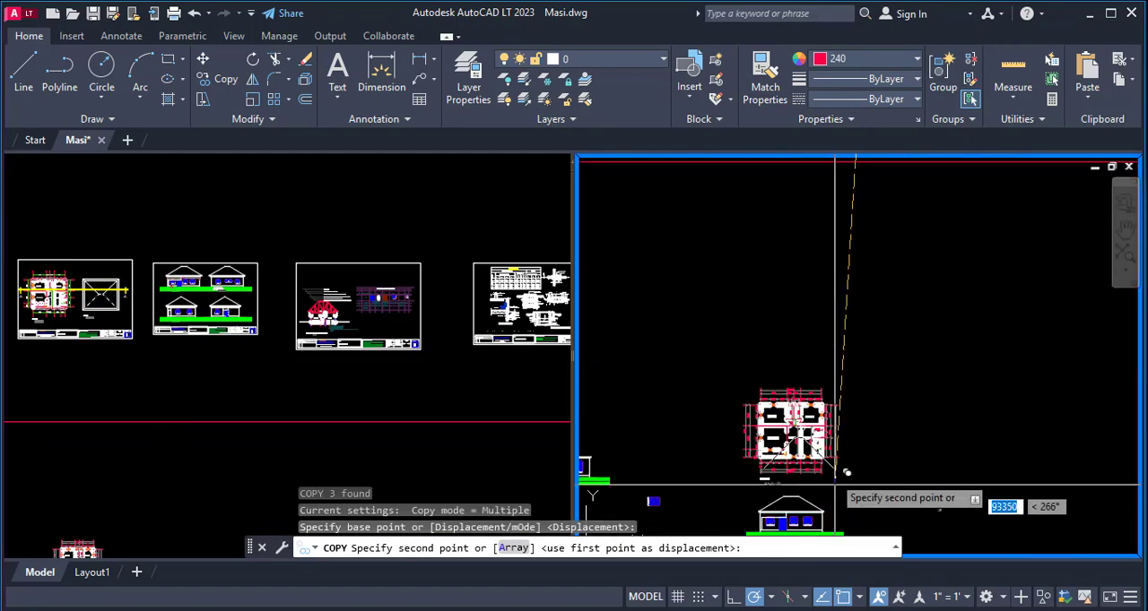
{"action": "scroll", "coordinate": [843, 462], "scroll_direction": "up", "scroll_amount": 4}
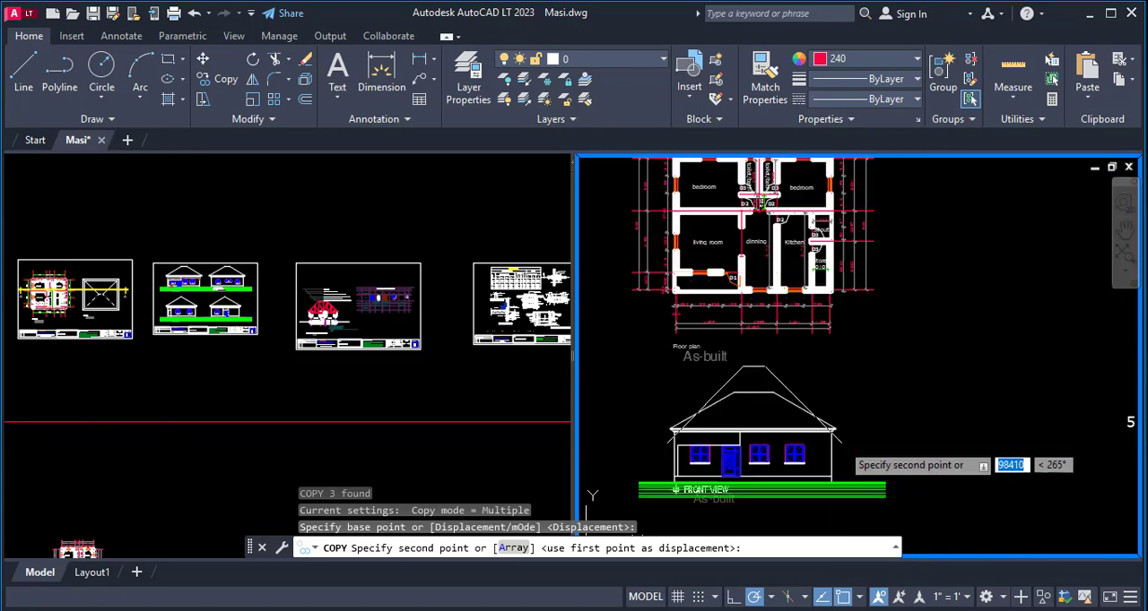
{"action": "scroll", "coordinate": [841, 445], "scroll_direction": "up", "scroll_amount": 2}
{"action": "scroll", "coordinate": [851, 422], "scroll_direction": "down", "scroll_amount": 2}
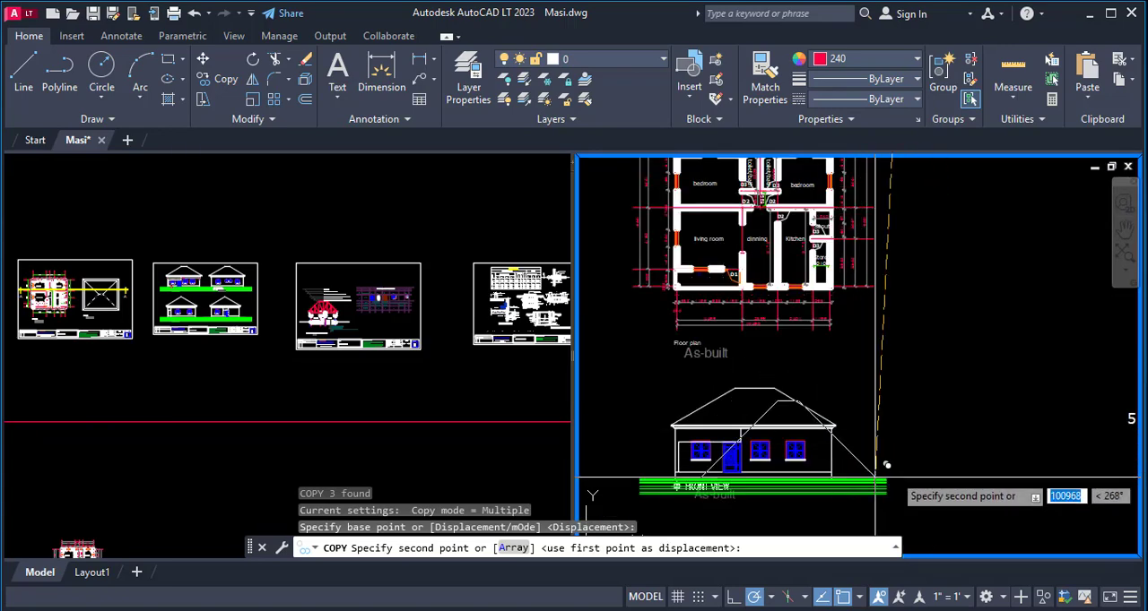
{"action": "scroll", "coordinate": [889, 351], "scroll_direction": "up", "scroll_amount": 3}
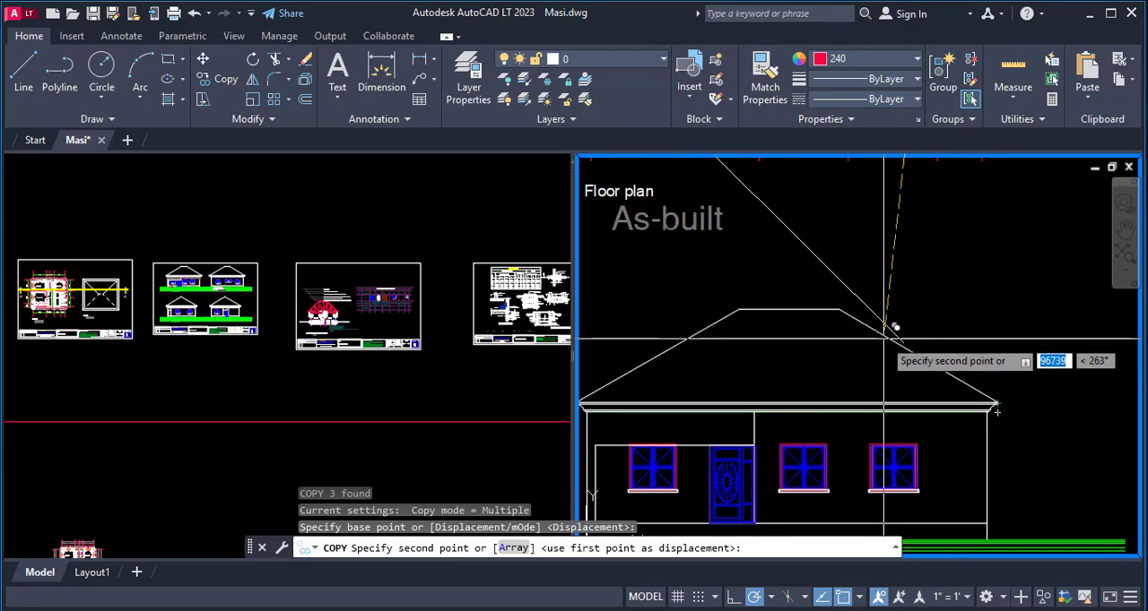
{"action": "scroll", "coordinate": [891, 333], "scroll_direction": "down", "scroll_amount": 5}
{"action": "scroll", "coordinate": [958, 333], "scroll_direction": "up", "scroll_amount": 8}
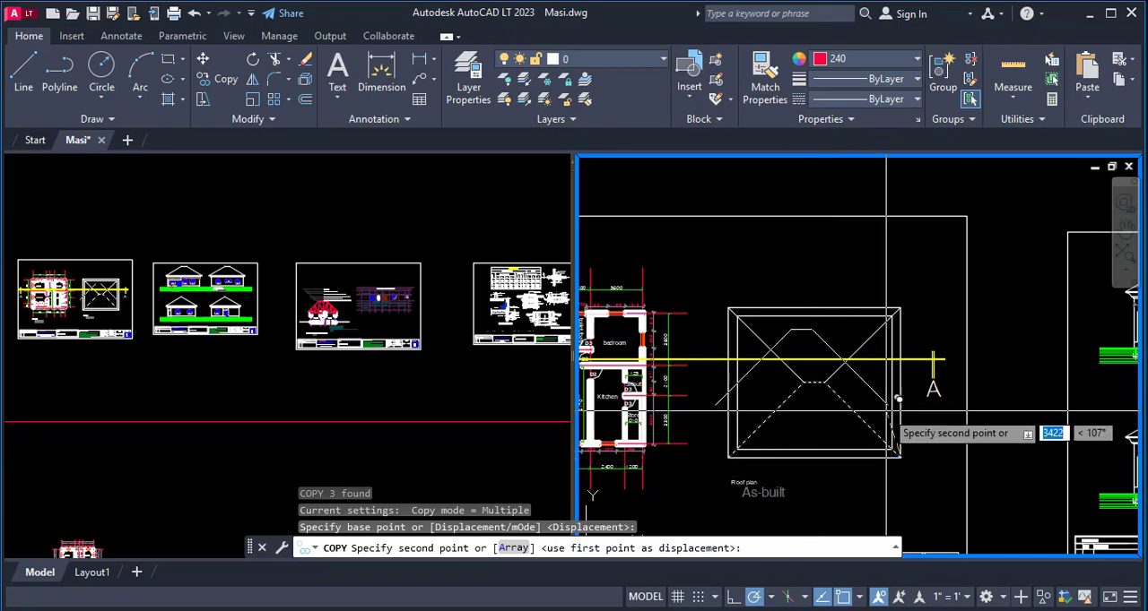
{"action": "key", "text": "Escape"}
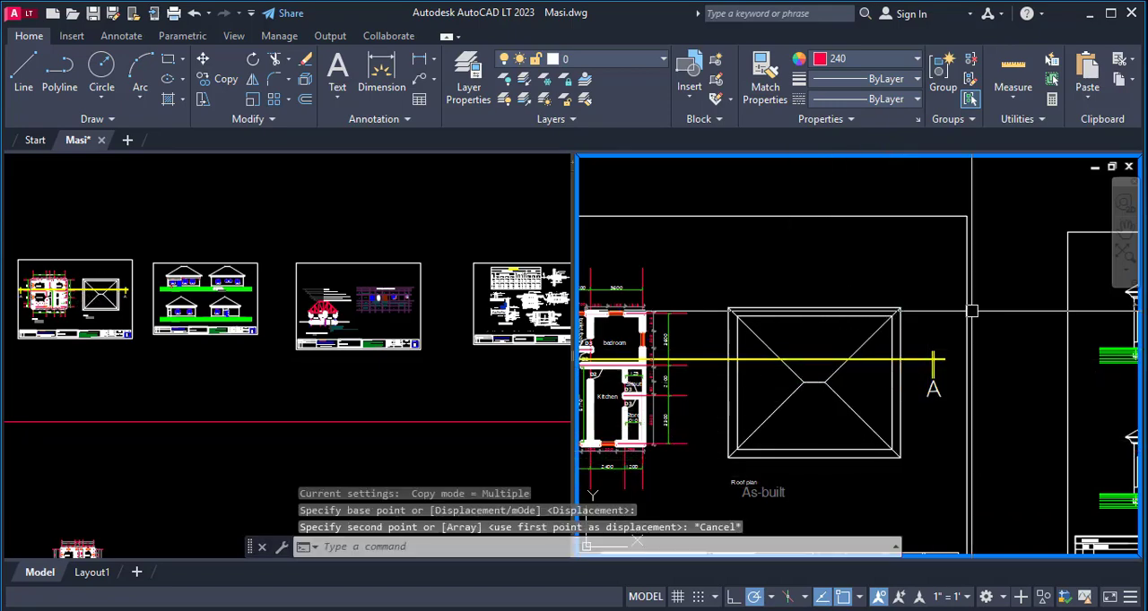
- Draw a roof slope line from the side elevation's upper left eaves corner, rising rightward at 30° for about 11700 units
{"action": "scroll", "coordinate": [807, 376], "scroll_direction": "down", "scroll_amount": 6}
{"action": "scroll", "coordinate": [957, 441], "scroll_direction": "up", "scroll_amount": 6}
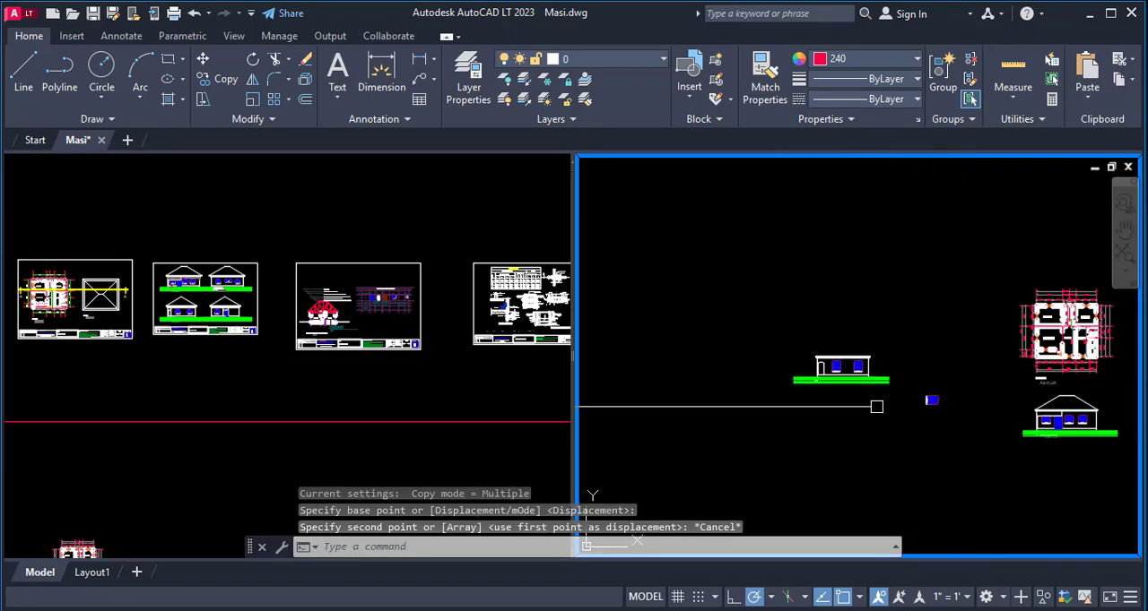
{"action": "scroll", "coordinate": [818, 425], "scroll_direction": "down", "scroll_amount": 4}
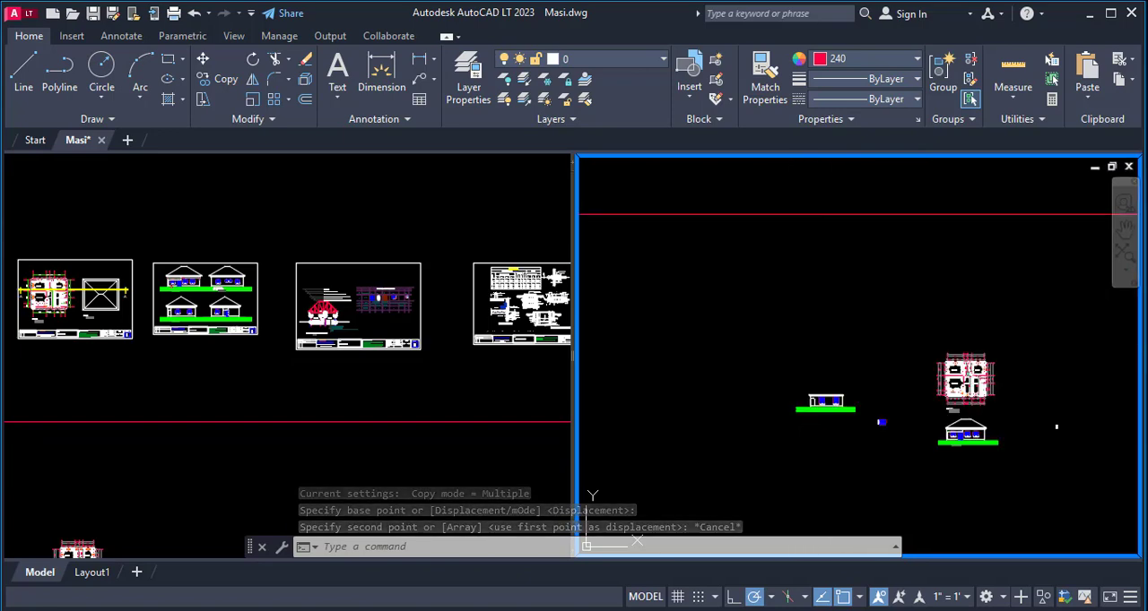
{"action": "scroll", "coordinate": [847, 453], "scroll_direction": "down", "scroll_amount": 4}
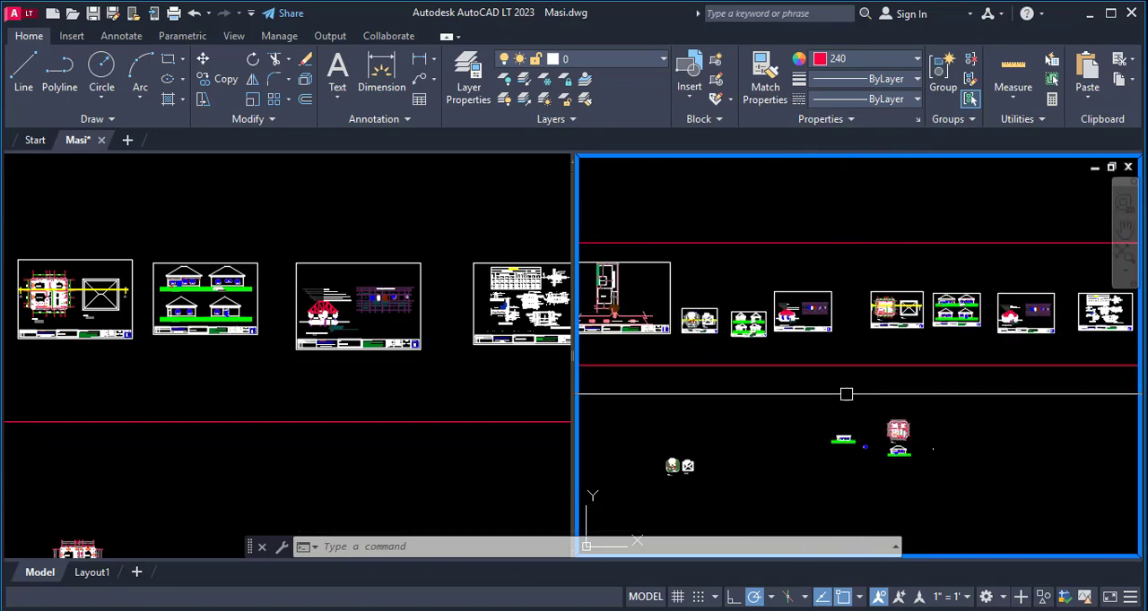
{"action": "scroll", "coordinate": [834, 452], "scroll_direction": "up", "scroll_amount": 5}
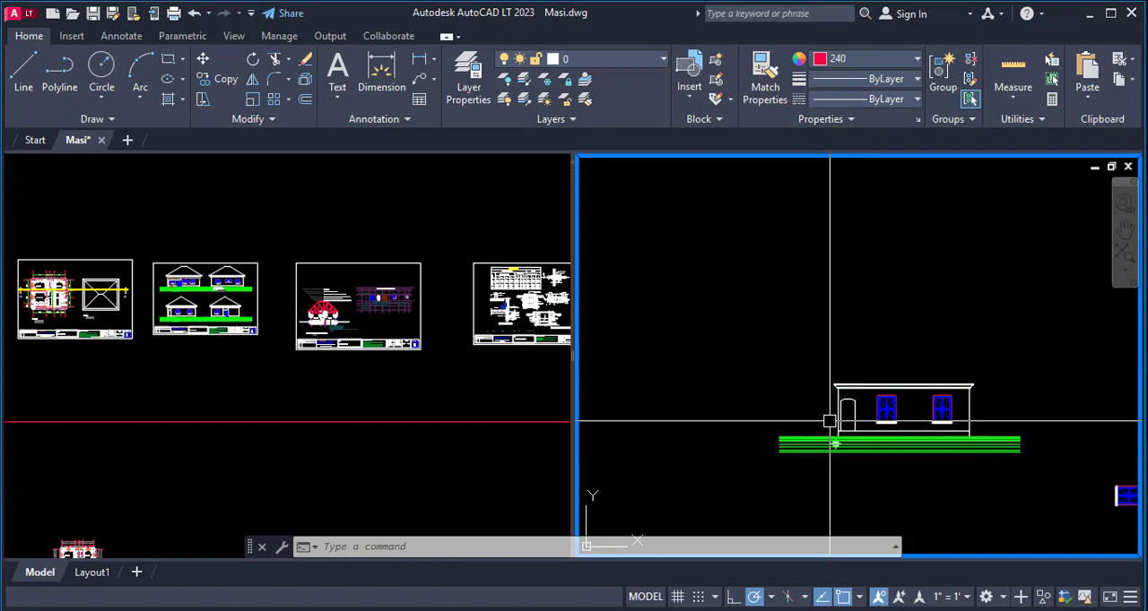
{"action": "type", "text": "l"}
{"action": "key", "text": "Return"}
{"action": "scroll", "coordinate": [833, 421], "scroll_direction": "up", "scroll_amount": 6}
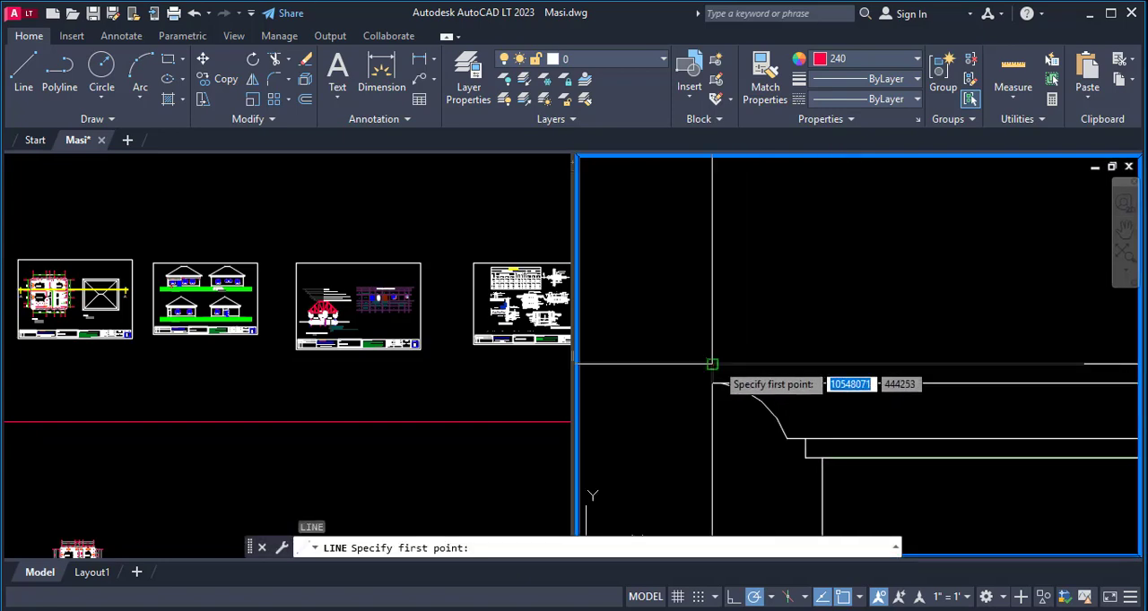
{"action": "left_click", "coordinate": [714, 383]}
{"action": "scroll", "coordinate": [709, 395], "scroll_direction": "down", "scroll_amount": 5}
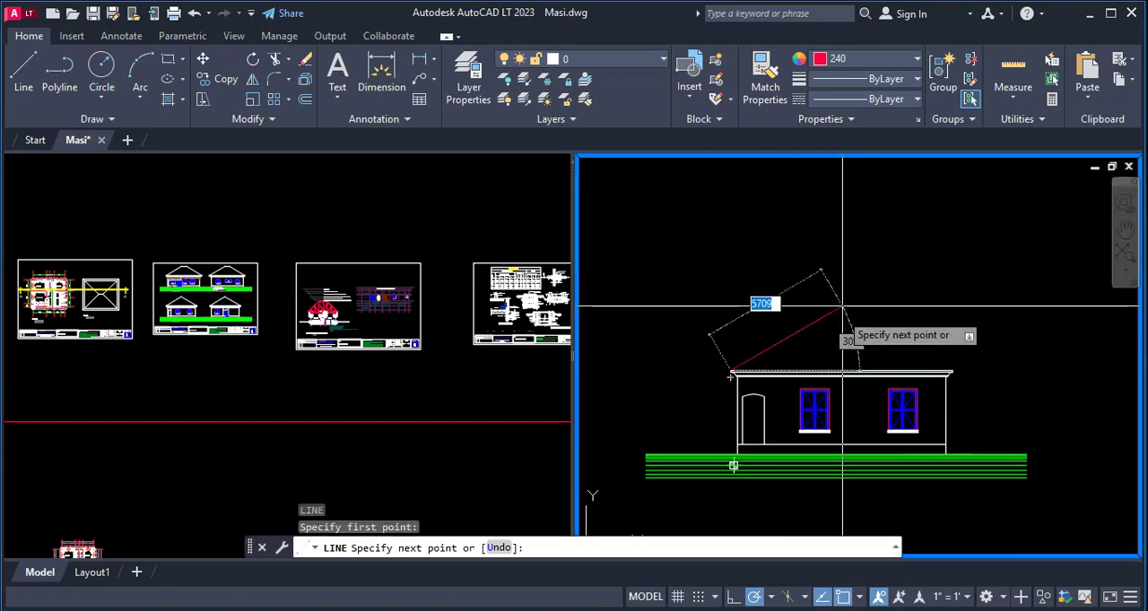
{"action": "left_click", "coordinate": [959, 240]}
{"action": "key", "text": "space"}
{"action": "key", "text": "space"}
- Draw the opposite roof slope line from the upper right eaves corner, rising leftward at a matching slope across the first line
{"action": "scroll", "coordinate": [954, 361], "scroll_direction": "up", "scroll_amount": 7}
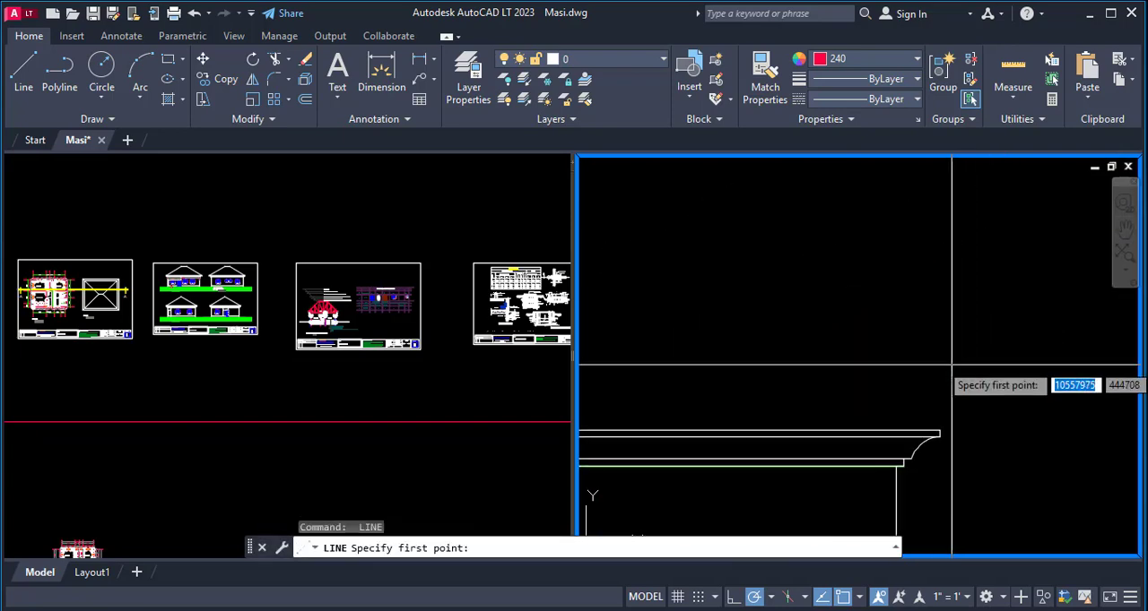
{"action": "left_click", "coordinate": [937, 434]}
{"action": "scroll", "coordinate": [896, 376], "scroll_direction": "down", "scroll_amount": 3}
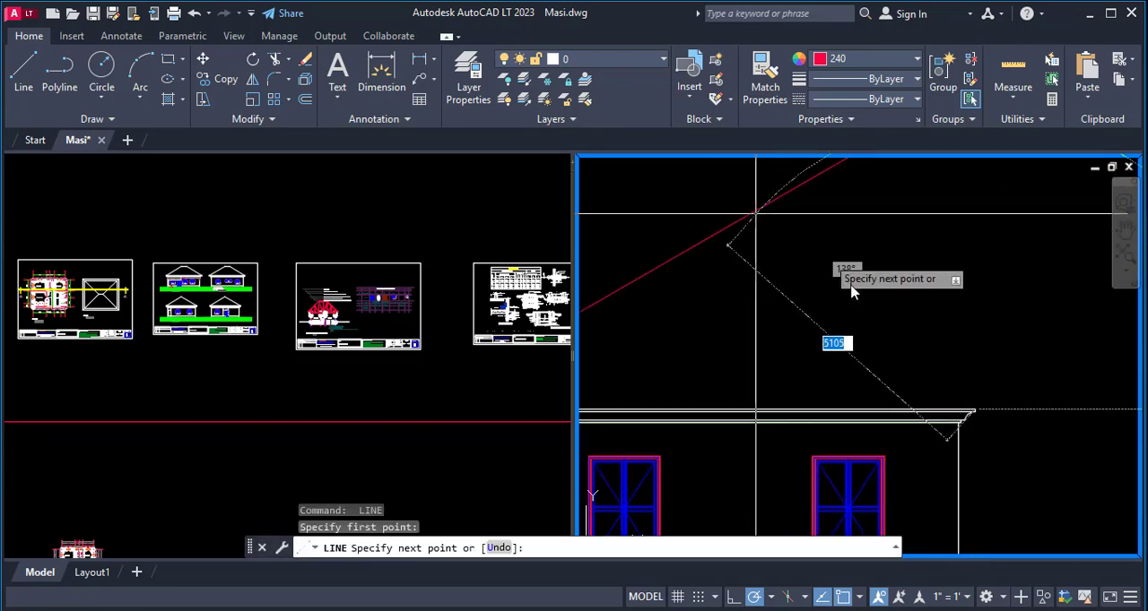
{"action": "scroll", "coordinate": [755, 213], "scroll_direction": "down", "scroll_amount": 6}
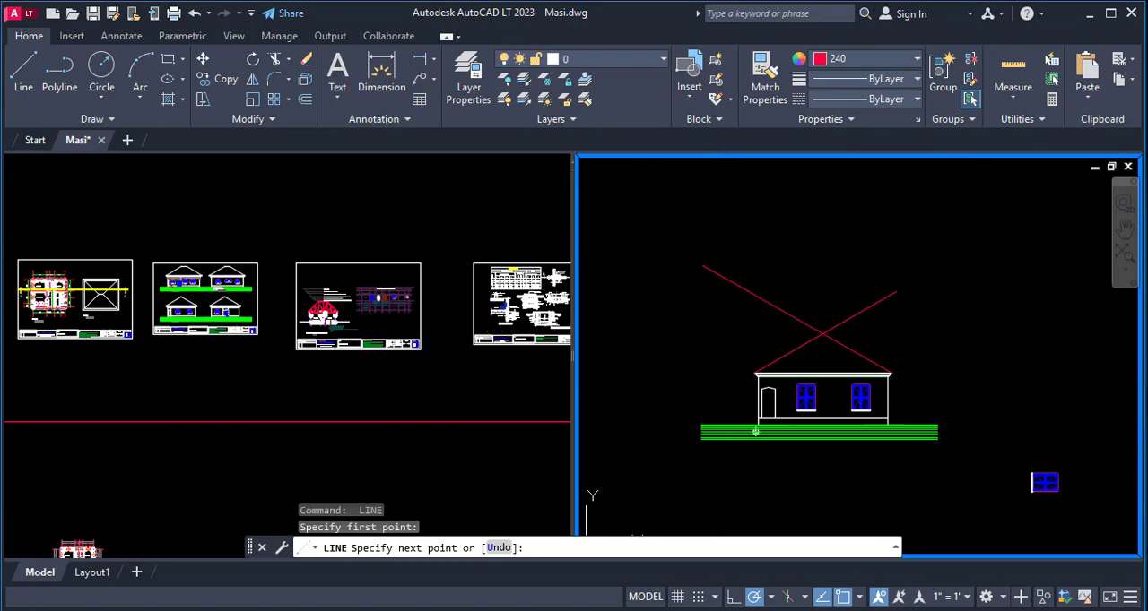
{"action": "left_click", "coordinate": [702, 265]}
{"action": "key", "text": "Escape"}
- Fillet the two crossing roof slope lines with radius 0 to form a sharp apex above the side elevation
{"action": "scroll", "coordinate": [822, 364], "scroll_direction": "up", "scroll_amount": 2}
{"action": "type", "text": "f"}
{"action": "key", "text": "Return"}
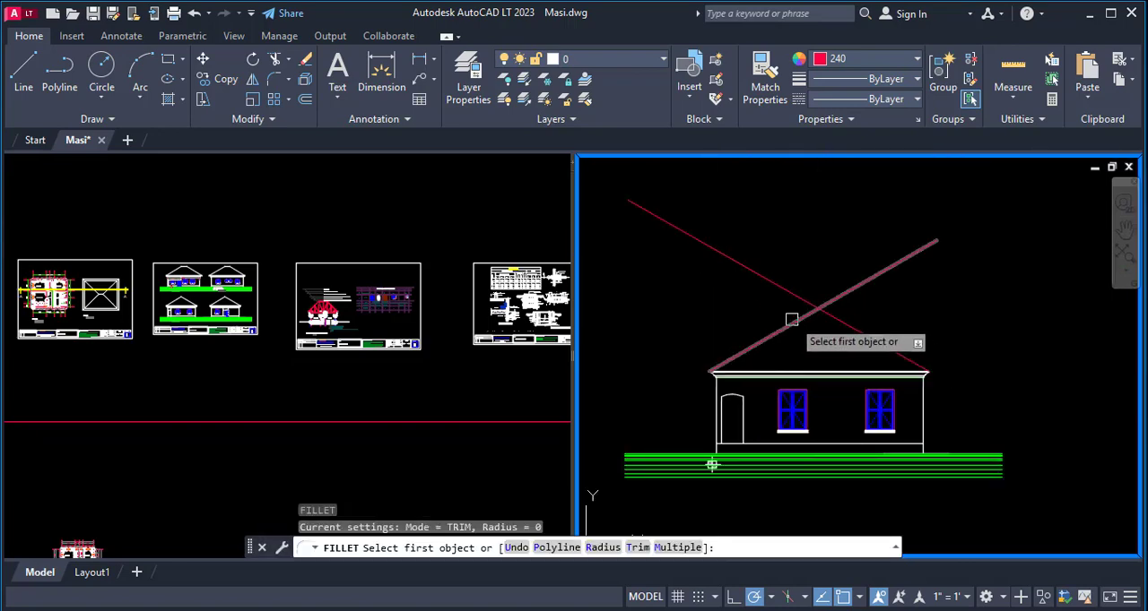
{"action": "left_click", "coordinate": [780, 330]}
{"action": "scroll", "coordinate": [816, 296], "scroll_direction": "down", "scroll_amount": 4}
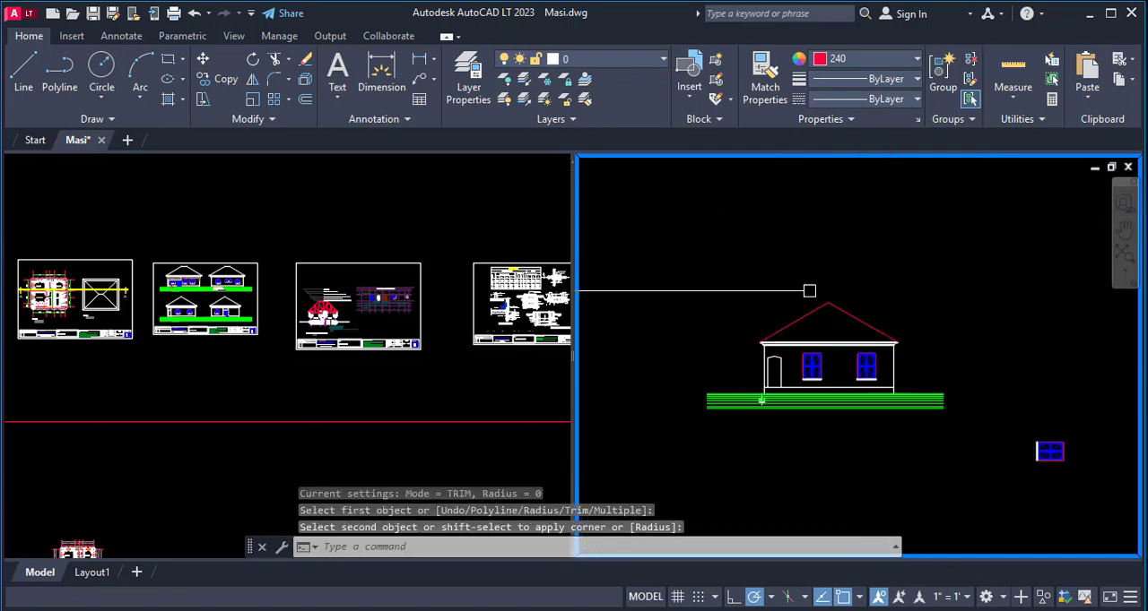
- Match the properties of both red roof slope lines to those of the side elevation's white right wall line
{"action": "scroll", "coordinate": [860, 344], "scroll_direction": "up", "scroll_amount": 4}
{"action": "key", "text": "Escape"}
{"action": "type", "text": "ma"}
{"action": "key", "text": "Return"}
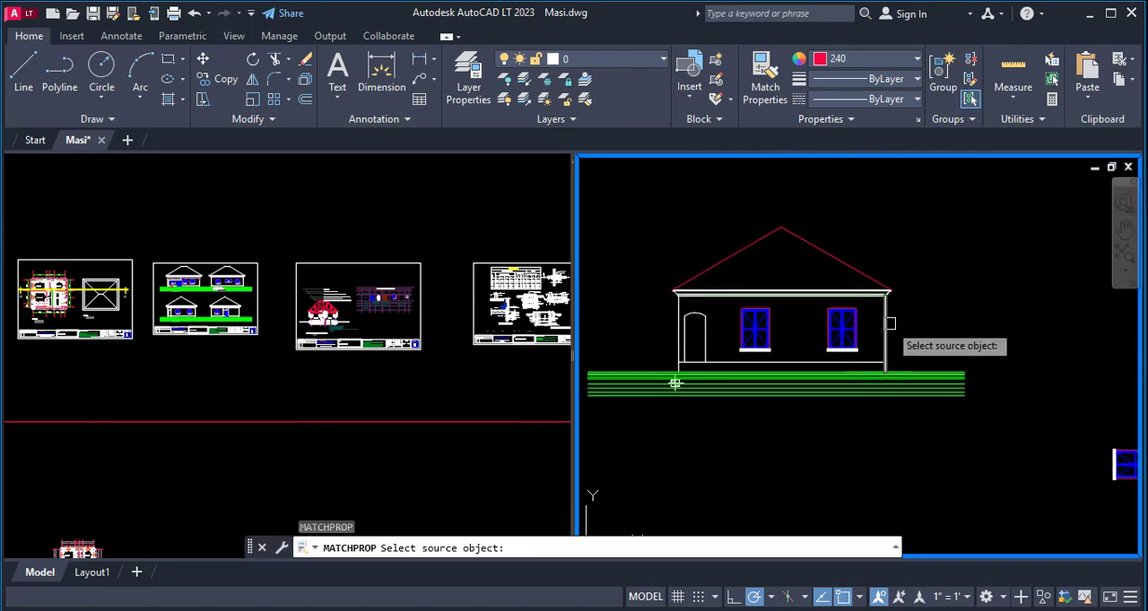
{"action": "left_click", "coordinate": [886, 343]}
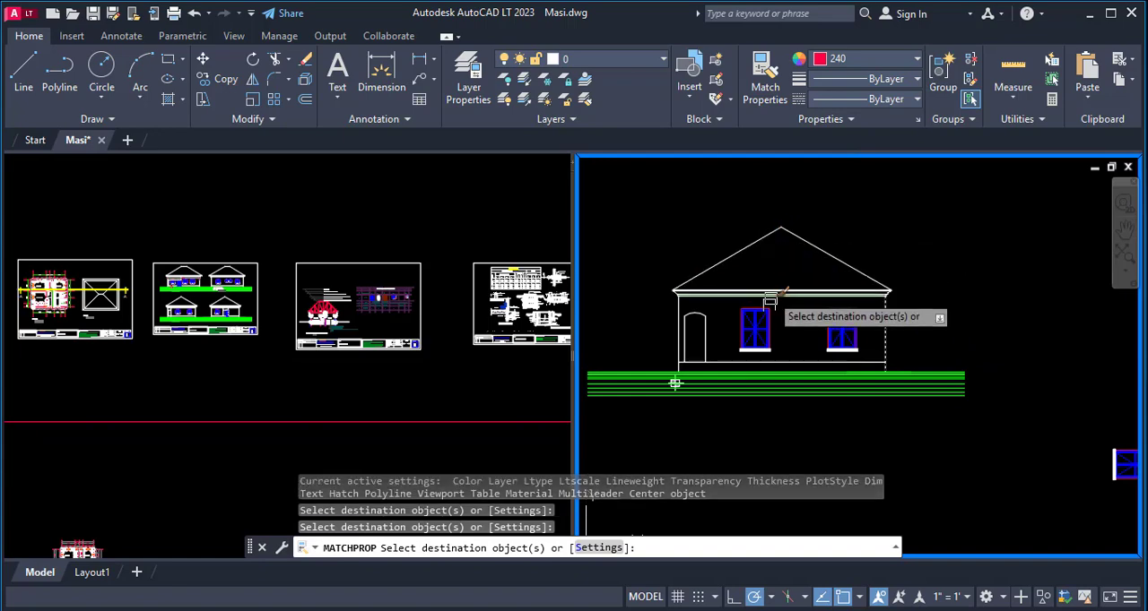
{"action": "key", "text": "Escape"}
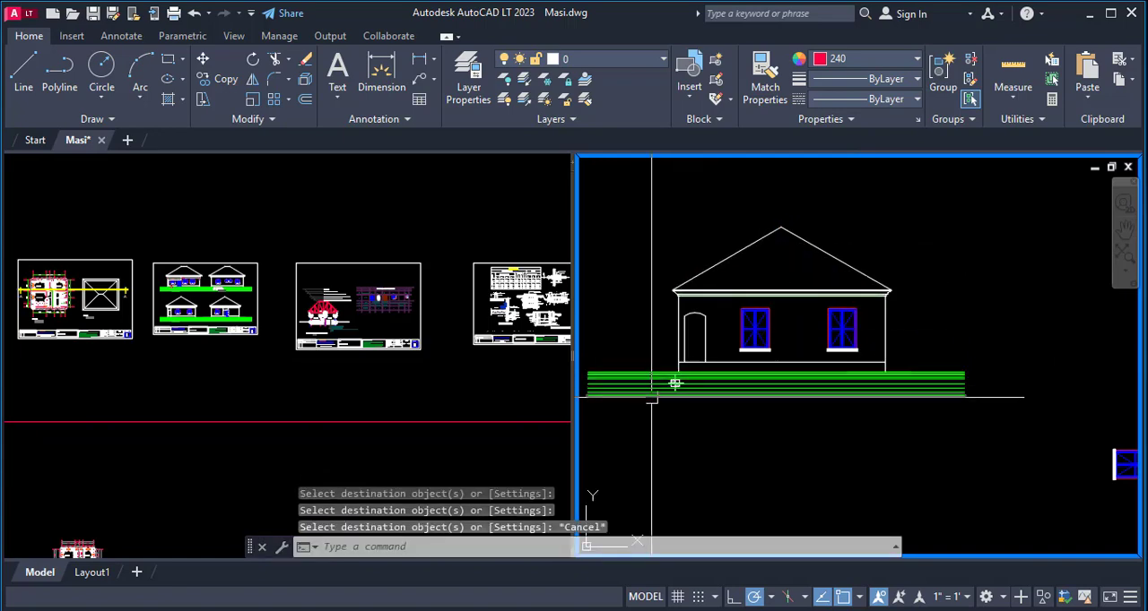
- Compare the side elevation's roof, porch opening and ground lines with the matching elevation on sheet 6
{"action": "scroll", "coordinate": [675, 386], "scroll_direction": "up", "scroll_amount": 2}
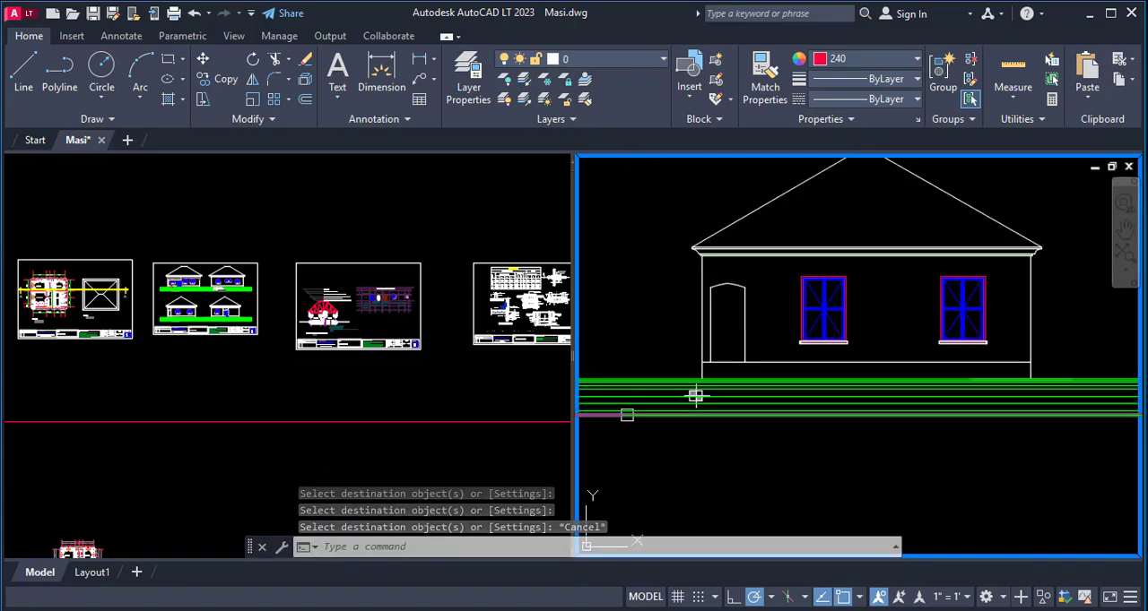
{"action": "scroll", "coordinate": [627, 399], "scroll_direction": "down", "scroll_amount": 2}
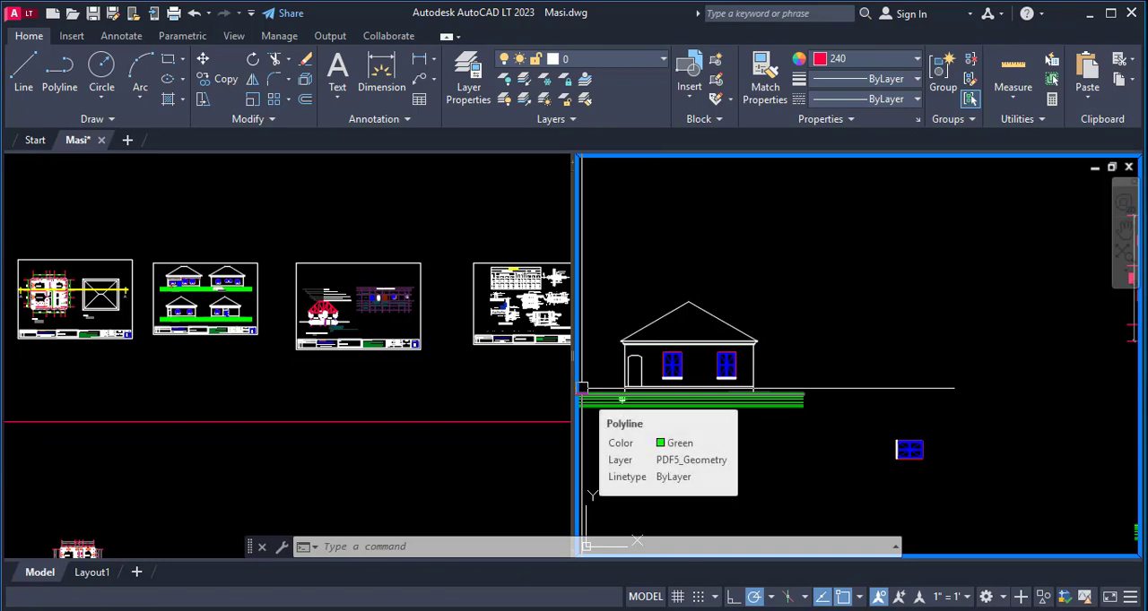
{"action": "left_click", "coordinate": [231, 358]}
{"action": "scroll", "coordinate": [232, 369], "scroll_direction": "up", "scroll_amount": 6}
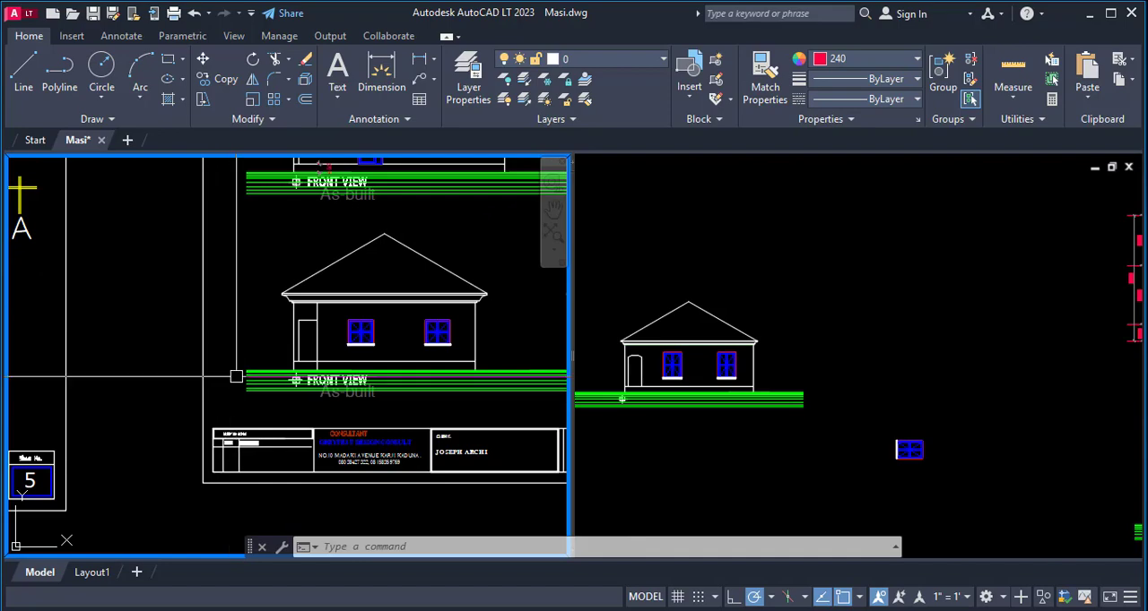
{"action": "scroll", "coordinate": [182, 319], "scroll_direction": "down", "scroll_amount": 4}
{"action": "left_click", "coordinate": [696, 352]}
{"action": "scroll", "coordinate": [696, 352], "scroll_direction": "down", "scroll_amount": 4}
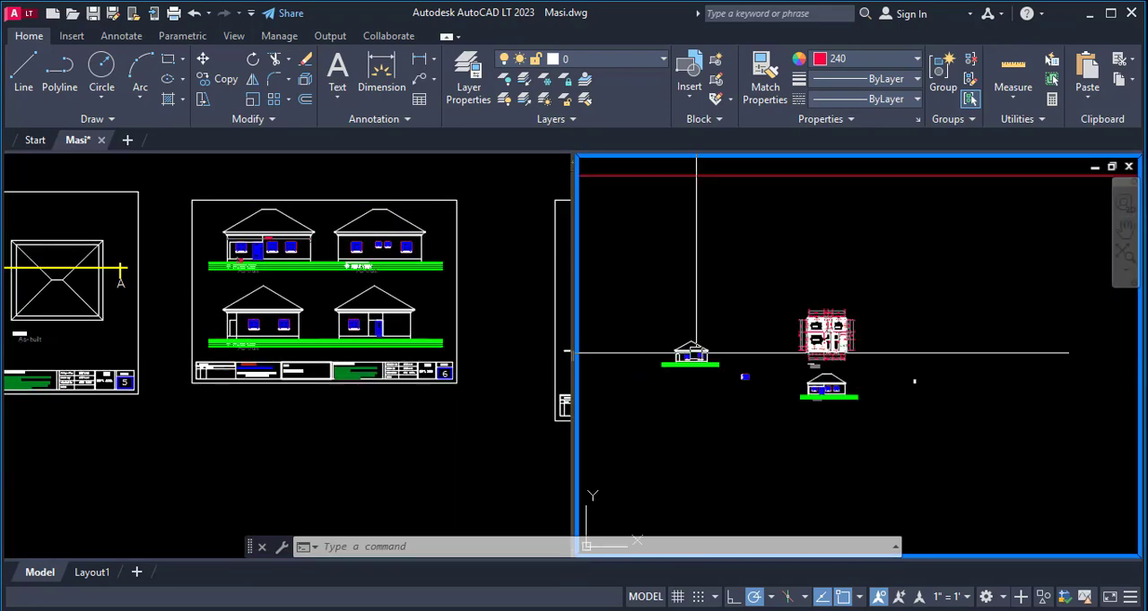
- Examine the floor plan's front porch corner and compare it with the arched opening on the side elevation
{"action": "scroll", "coordinate": [758, 350], "scroll_direction": "up", "scroll_amount": 4}
{"action": "scroll", "coordinate": [888, 354], "scroll_direction": "up", "scroll_amount": 6}
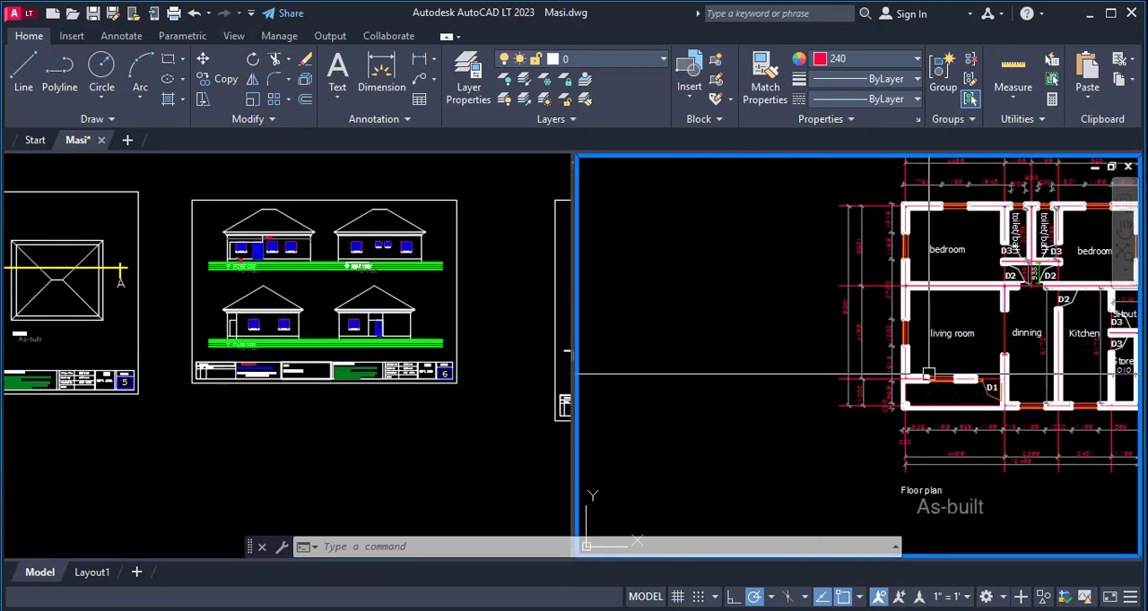
{"action": "scroll", "coordinate": [852, 414], "scroll_direction": "up", "scroll_amount": 2}
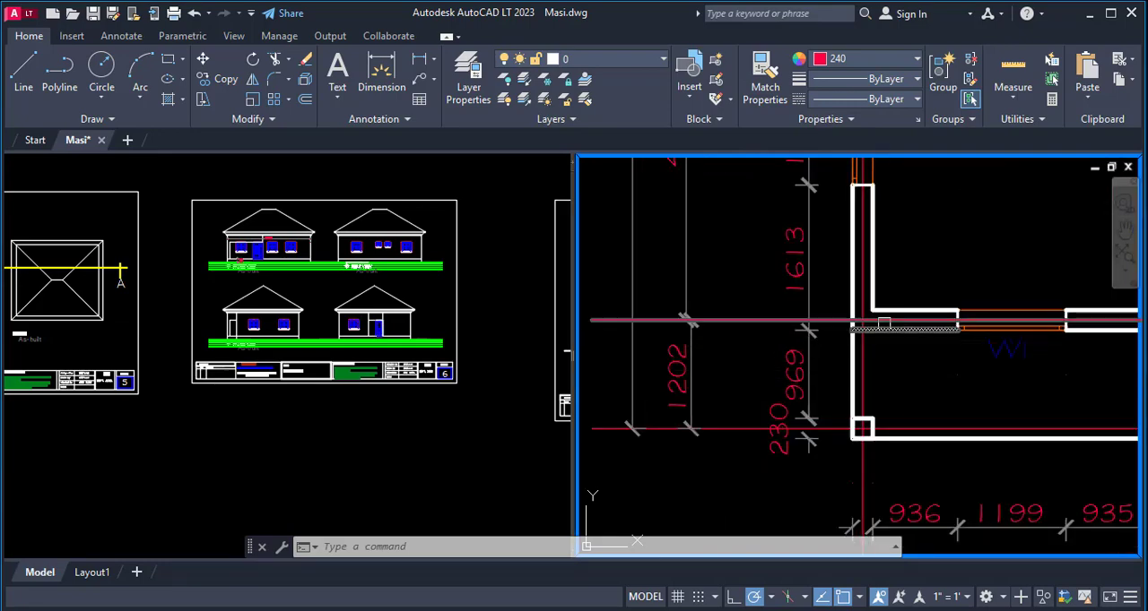
{"action": "scroll", "coordinate": [915, 330], "scroll_direction": "down", "scroll_amount": 8}
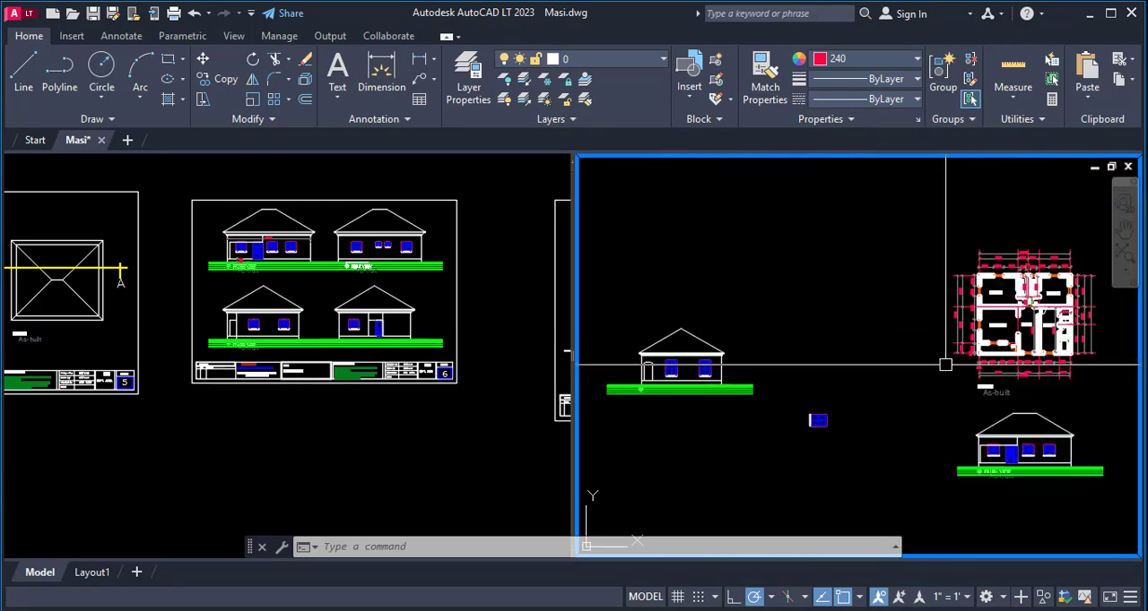
{"action": "scroll", "coordinate": [699, 376], "scroll_direction": "up", "scroll_amount": 5}
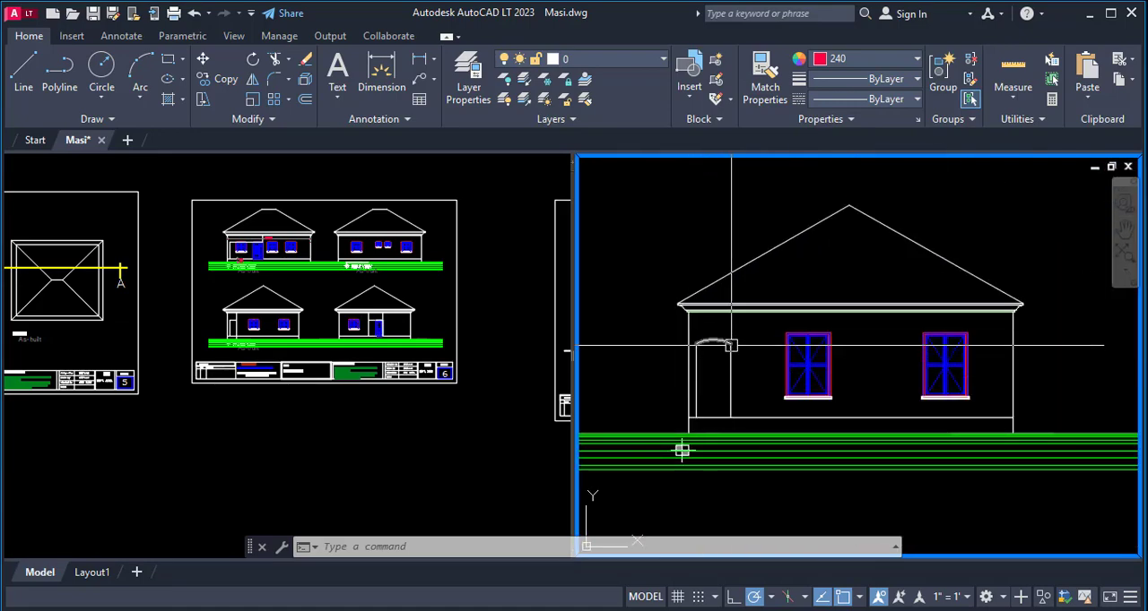
{"action": "scroll", "coordinate": [683, 422], "scroll_direction": "down", "scroll_amount": 3}
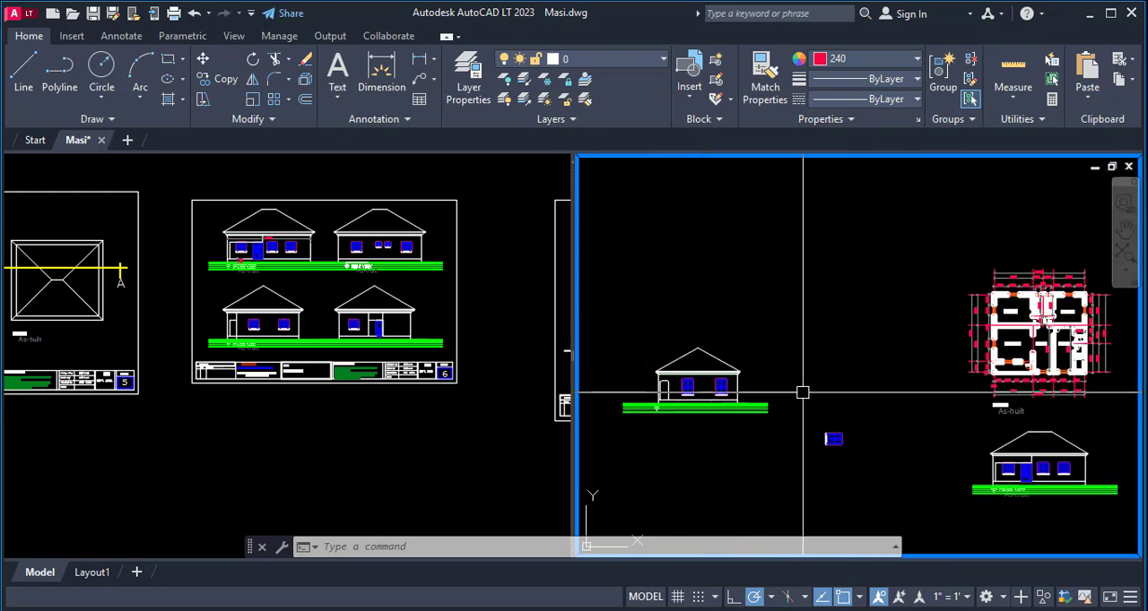
{"action": "scroll", "coordinate": [1012, 397], "scroll_direction": "up", "scroll_amount": 3}
{"action": "scroll", "coordinate": [1020, 319], "scroll_direction": "down", "scroll_amount": 3}
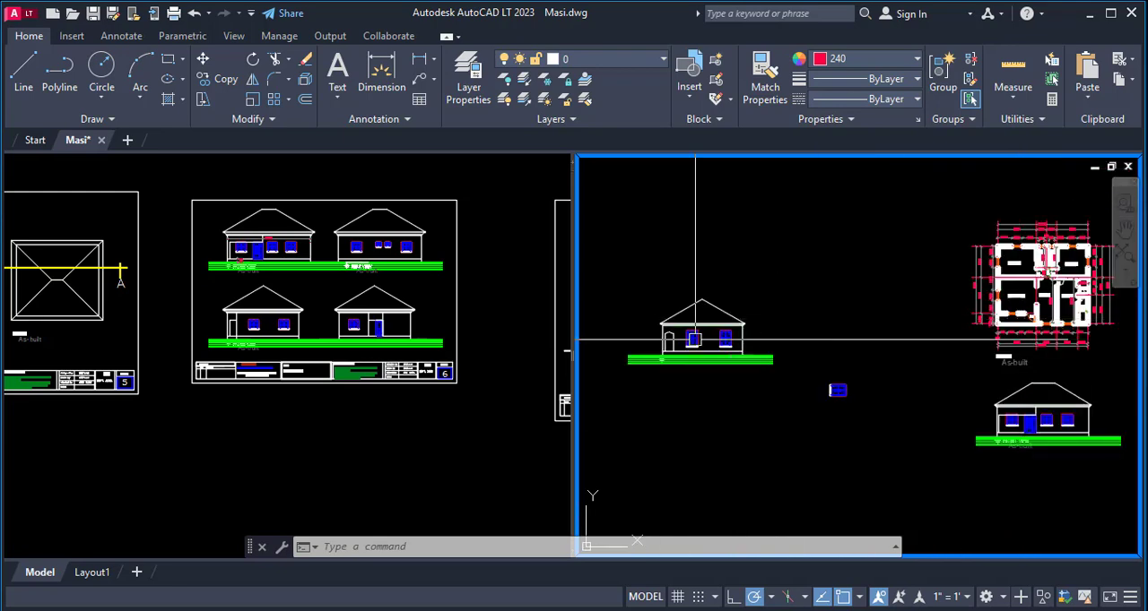
{"action": "scroll", "coordinate": [696, 340], "scroll_direction": "up", "scroll_amount": 6}
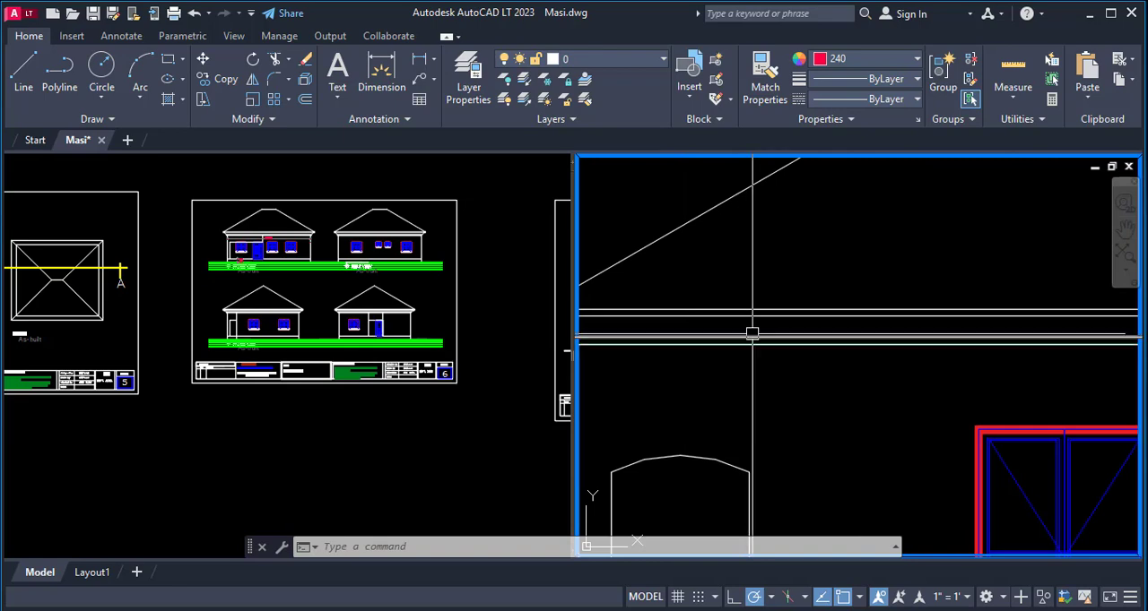
- Extend the right side line of the porch's arched opening up to the eaves on the side elevation
{"action": "scroll", "coordinate": [751, 332], "scroll_direction": "down", "scroll_amount": 2}
{"action": "type", "text": "ex"}
{"action": "key", "text": "Return"}
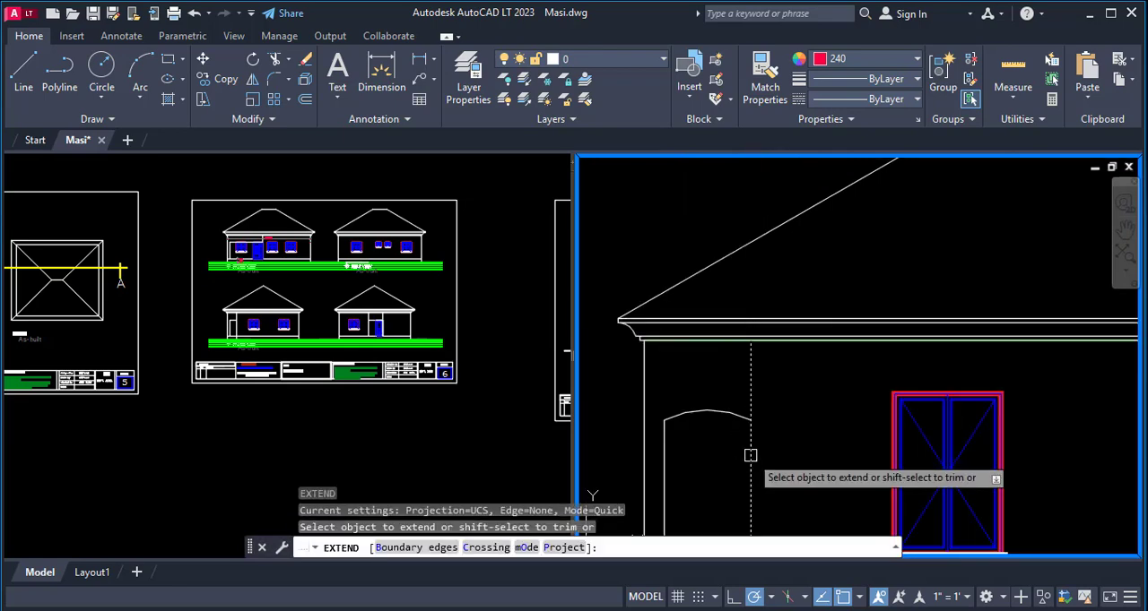
{"action": "left_click", "coordinate": [752, 454]}
{"action": "scroll", "coordinate": [809, 325], "scroll_direction": "down", "scroll_amount": 6}
{"action": "key", "text": "Escape"}
{"action": "scroll", "coordinate": [760, 369], "scroll_direction": "up", "scroll_amount": 2}
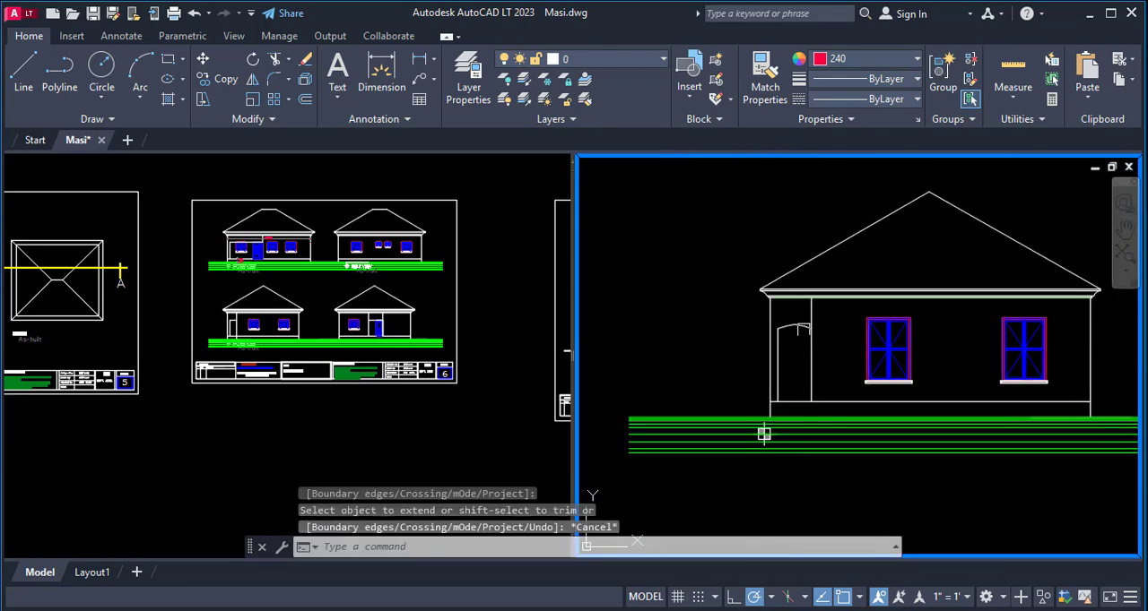
{"action": "scroll", "coordinate": [793, 340], "scroll_direction": "up", "scroll_amount": 4}
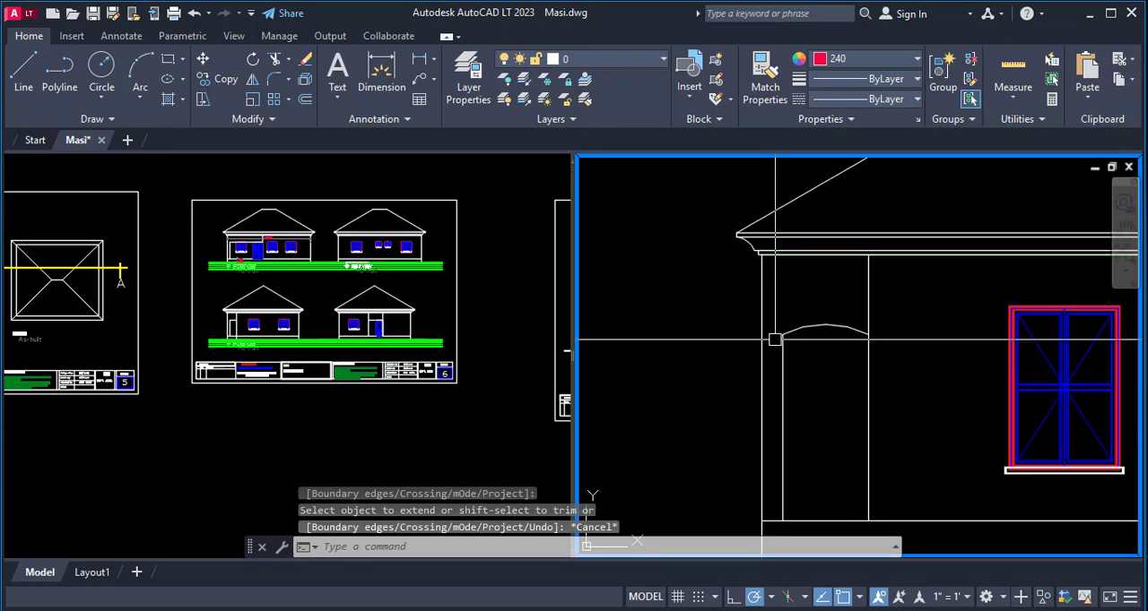
- Undo the extension of the porch opening's side line
{"action": "scroll", "coordinate": [762, 323], "scroll_direction": "down", "scroll_amount": 4}
{"action": "key", "text": "ctrl+z"}
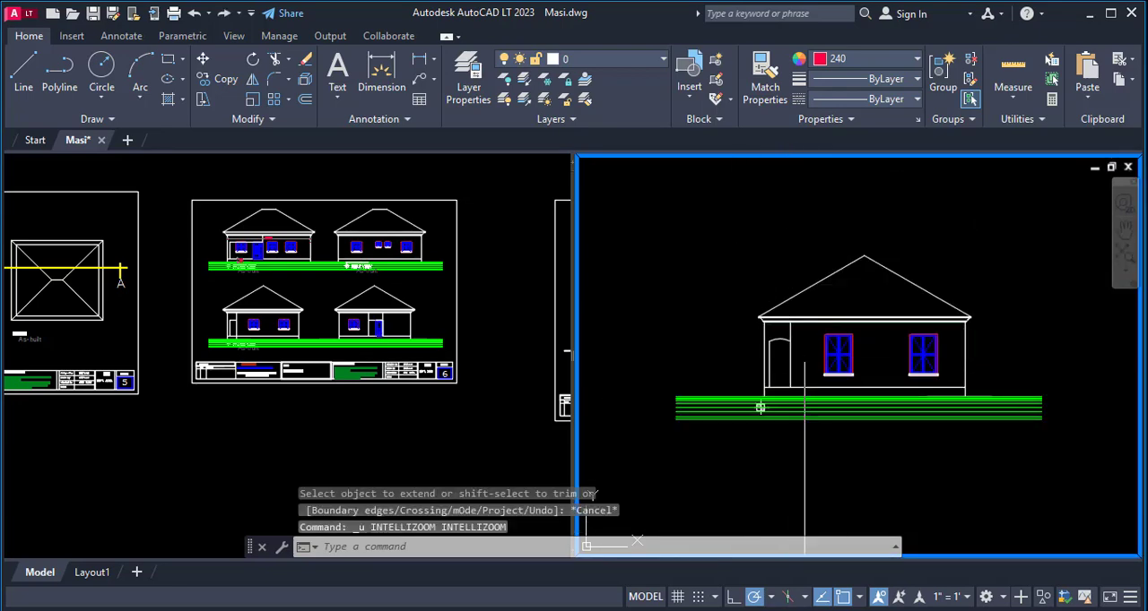
{"action": "key", "text": "ctrl+z"}
{"action": "scroll", "coordinate": [744, 425], "scroll_direction": "down", "scroll_amount": 4}
{"action": "scroll", "coordinate": [733, 473], "scroll_direction": "up", "scroll_amount": 4}
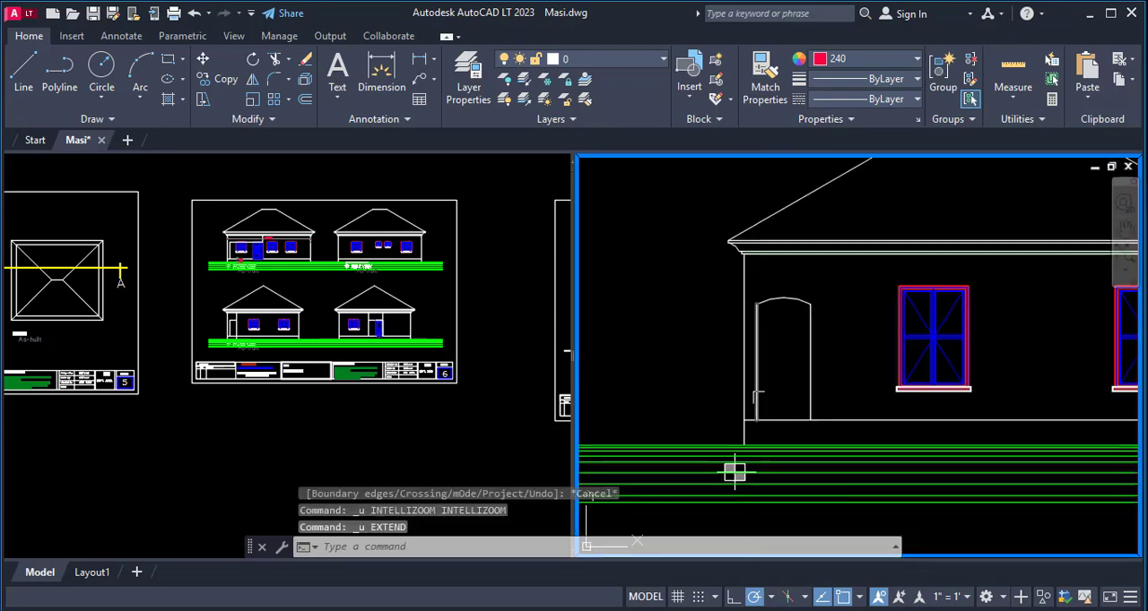
- Rotate the whole side elevation 90° counterclockwise about a base point near its ground line
{"action": "scroll", "coordinate": [731, 308], "scroll_direction": "down", "scroll_amount": 8}
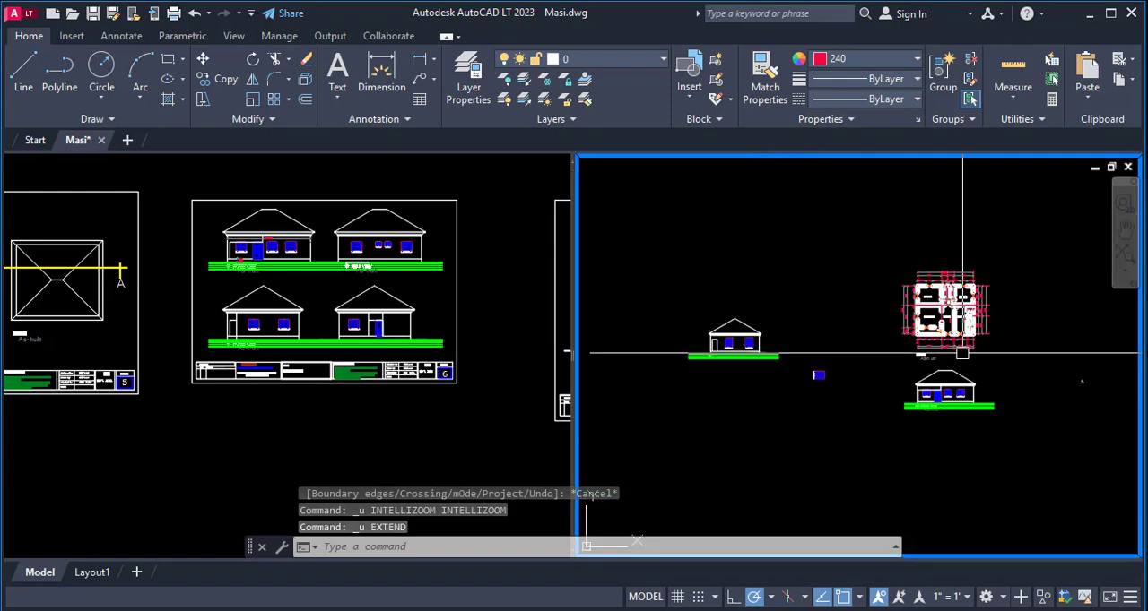
{"action": "scroll", "coordinate": [937, 324], "scroll_direction": "up", "scroll_amount": 5}
{"action": "scroll", "coordinate": [969, 309], "scroll_direction": "down", "scroll_amount": 3}
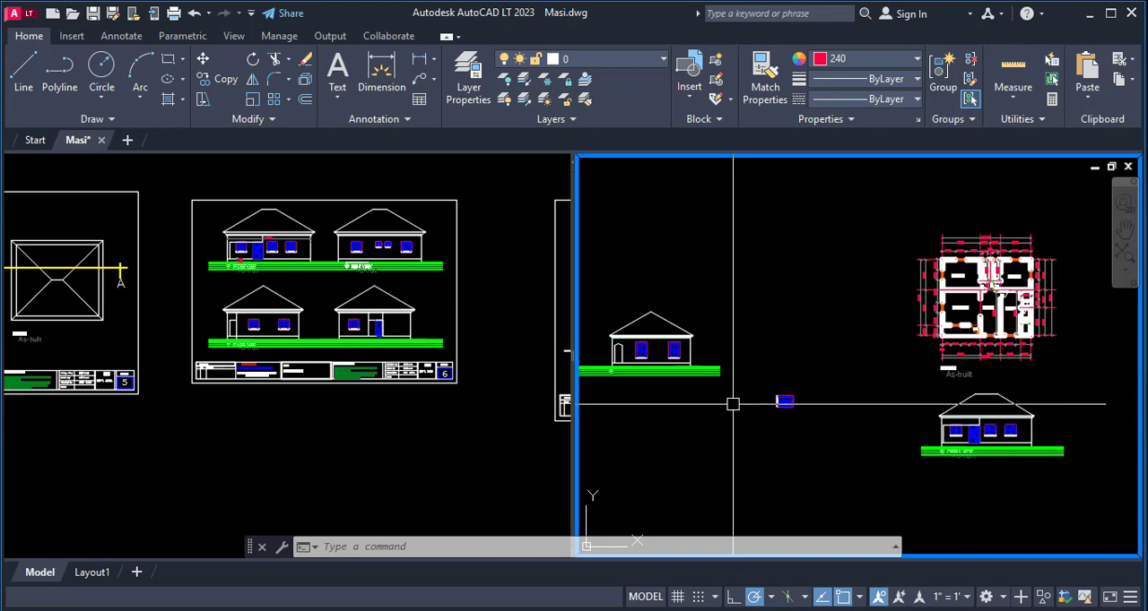
{"action": "key", "text": "Return"}
{"action": "left_click", "coordinate": [750, 295]}
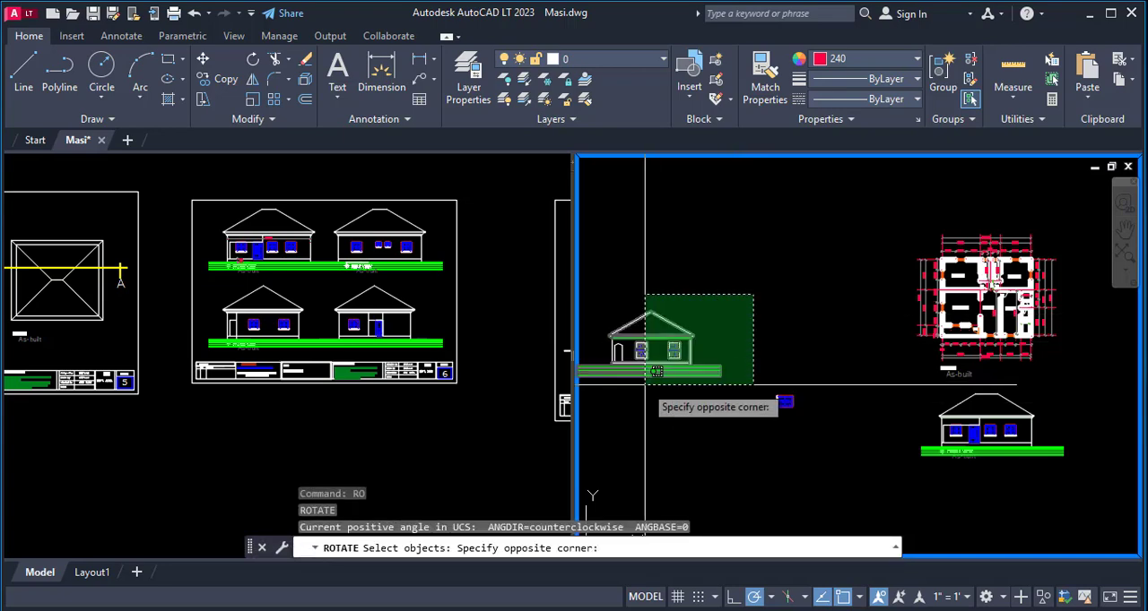
{"action": "left_click", "coordinate": [599, 396]}
{"action": "key", "text": "Return"}
{"action": "left_click", "coordinate": [699, 367]}
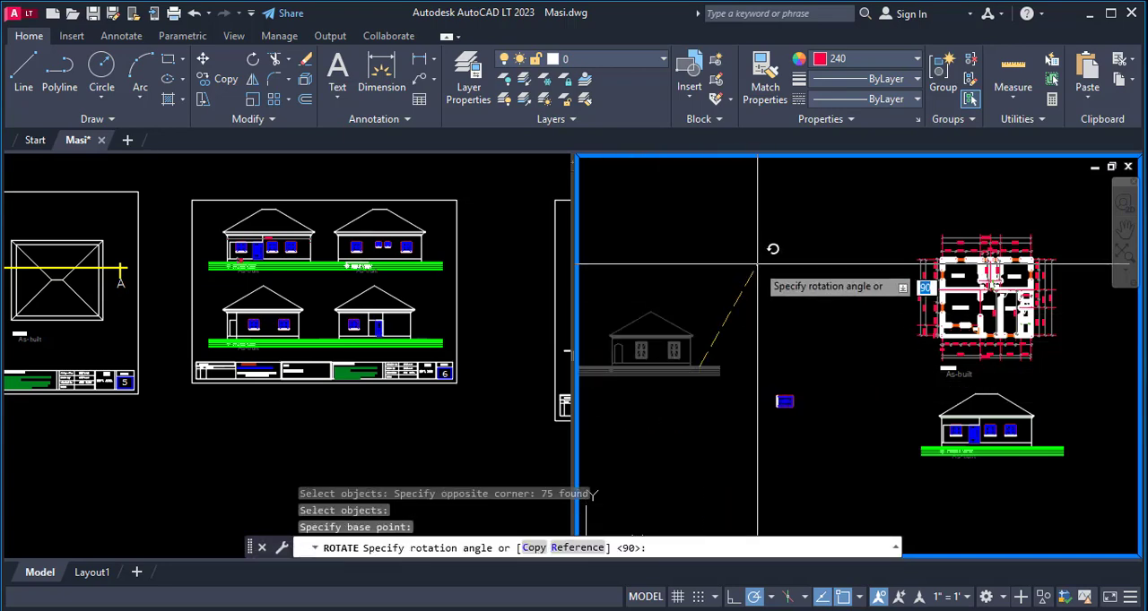
{"action": "left_click", "coordinate": [698, 241]}
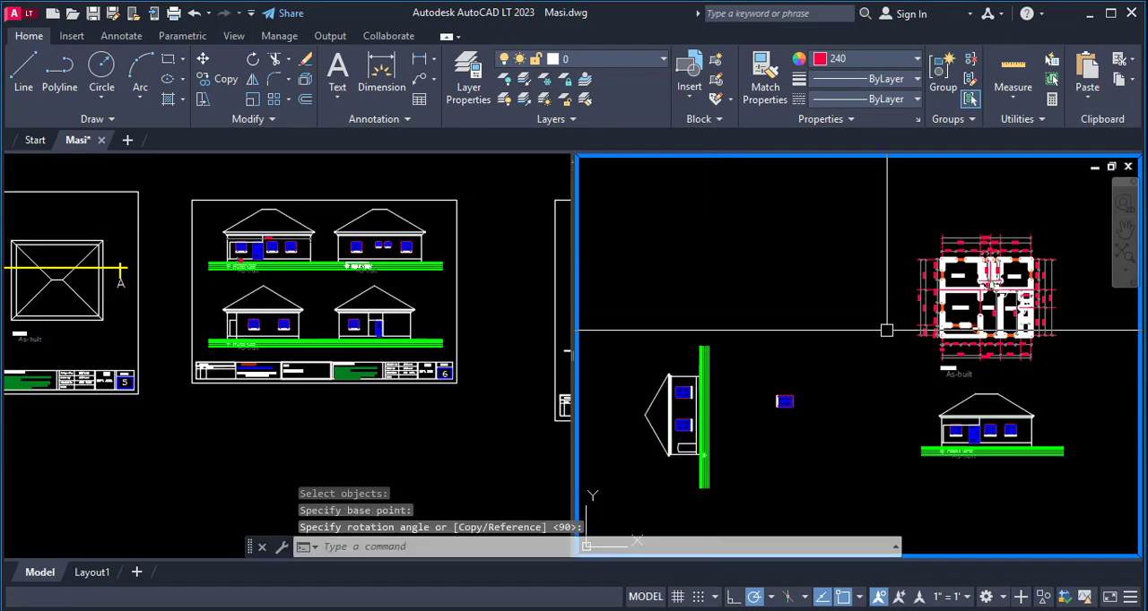
- Draw a horizontal construction line along the outer bottom edge of the floor plan's porch corner column
{"action": "key", "text": "Return"}
{"action": "scroll", "coordinate": [923, 333], "scroll_direction": "up", "scroll_amount": 10}
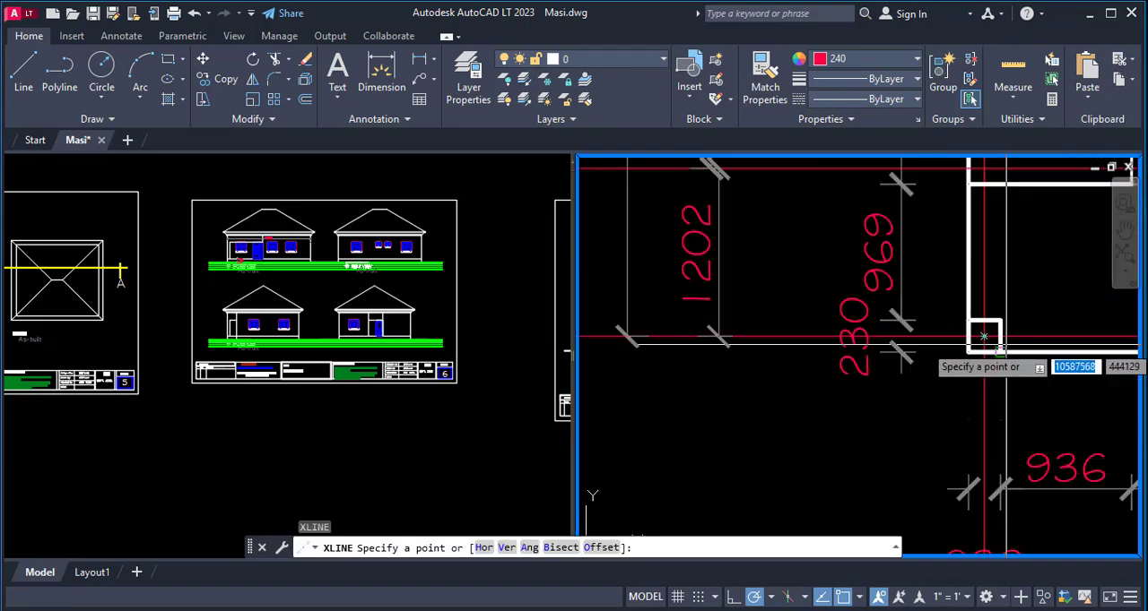
{"action": "left_click", "coordinate": [733, 364]}
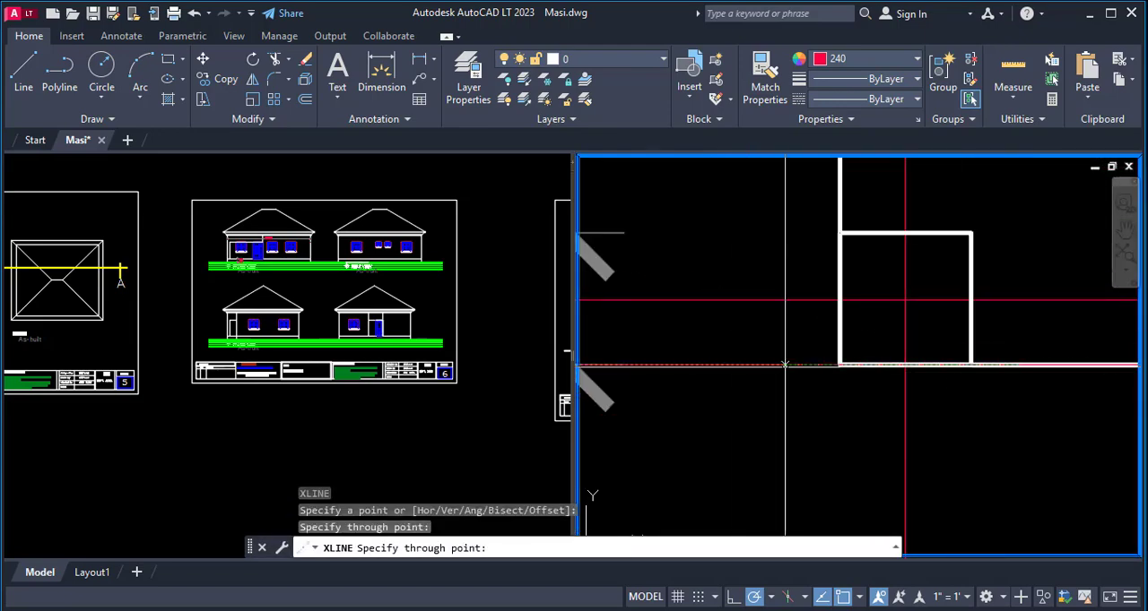
{"action": "scroll", "coordinate": [1016, 333], "scroll_direction": "down", "scroll_amount": 15}
{"action": "key", "text": "Escape"}
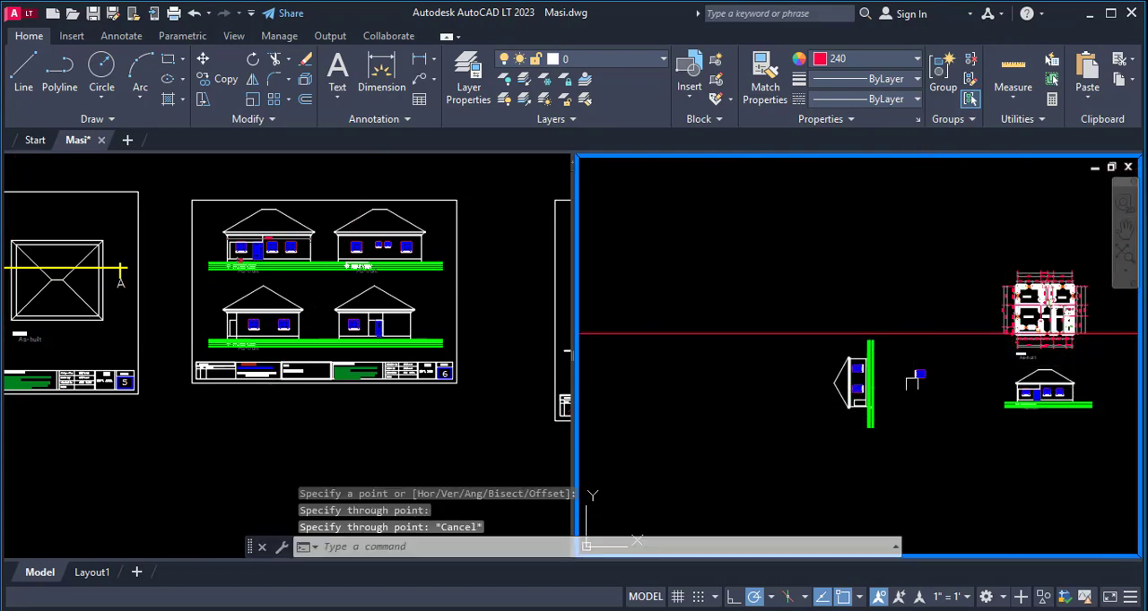
- Move the rotated side elevation so the lower corner of its wall base sits on the construction line from the porch corner
{"action": "type", "text": "m"}
{"action": "key", "text": "Return"}
{"action": "left_click", "coordinate": [814, 301]}
{"action": "left_click", "coordinate": [890, 475]}
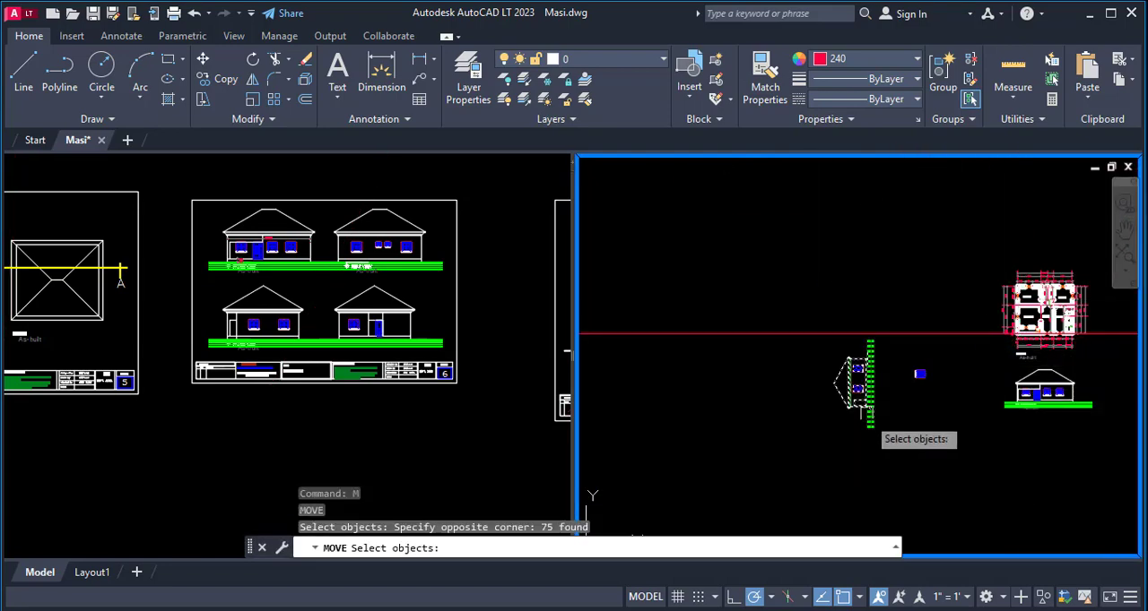
{"action": "scroll", "coordinate": [923, 422], "scroll_direction": "up", "scroll_amount": 10}
{"action": "key", "text": "Return"}
{"action": "left_click", "coordinate": [923, 422]}
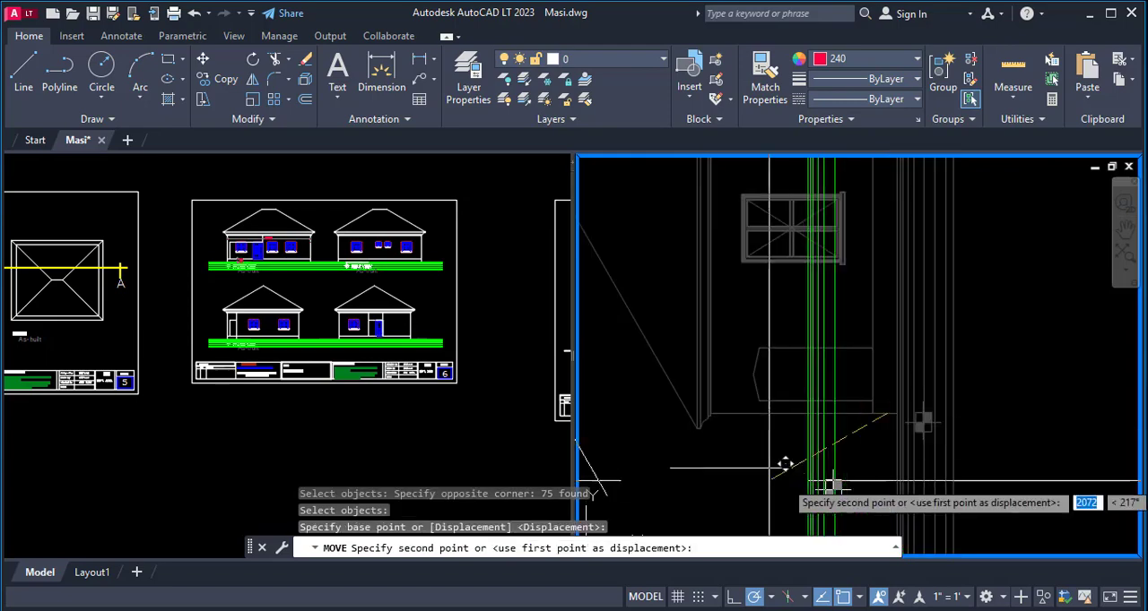
{"action": "scroll", "coordinate": [853, 320], "scroll_direction": "down", "scroll_amount": 5}
{"action": "scroll", "coordinate": [922, 348], "scroll_direction": "up", "scroll_amount": 5}
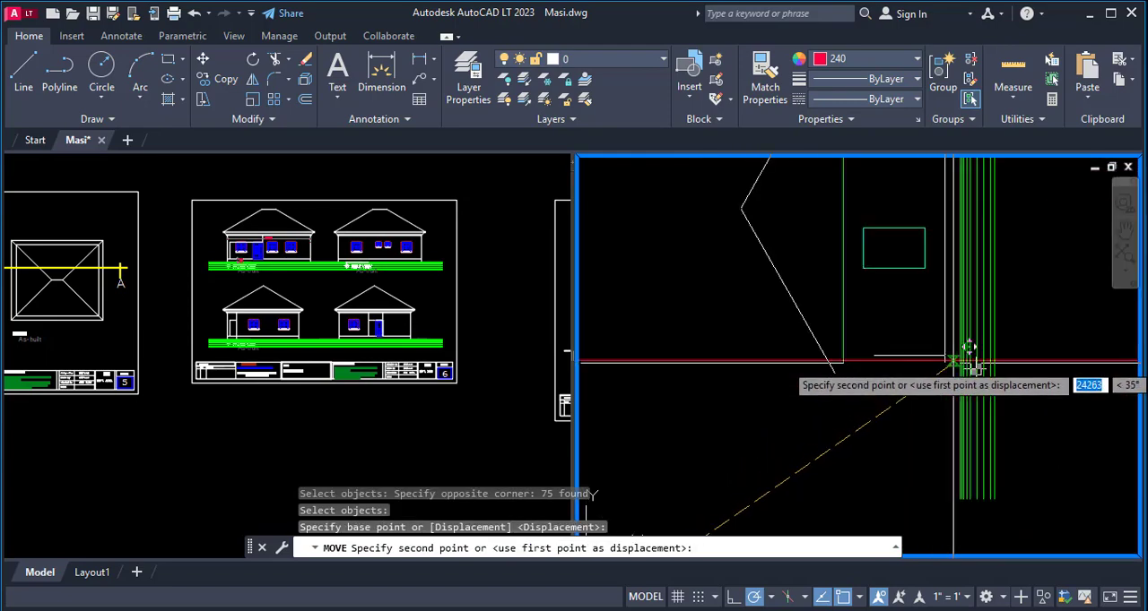
{"action": "left_click", "coordinate": [977, 367]}
{"action": "scroll", "coordinate": [798, 405], "scroll_direction": "down", "scroll_amount": 5}
{"action": "scroll", "coordinate": [801, 410], "scroll_direction": "up", "scroll_amount": 4}
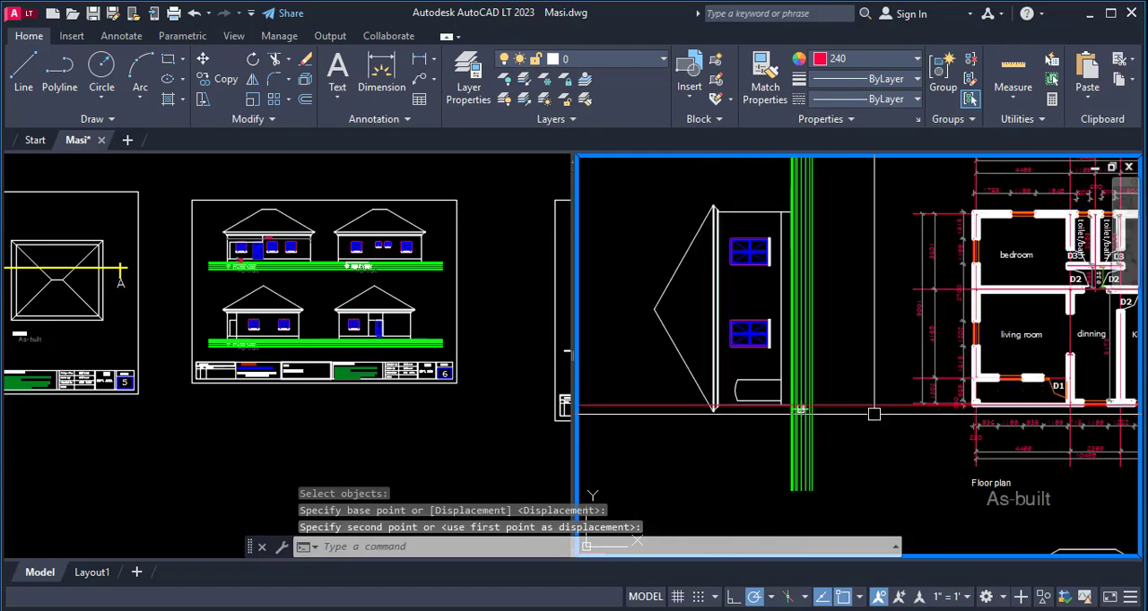
- Draw a second horizontal construction line along the outer face of the living room's front wall
{"action": "type", "text": "x"}
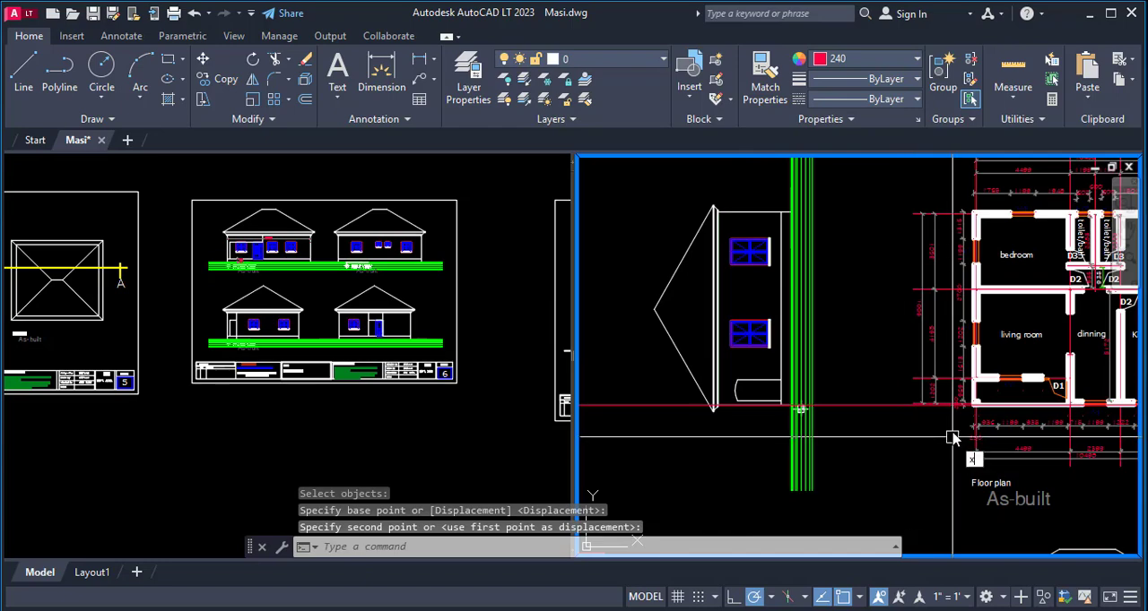
{"action": "type", "text": "l"}
{"action": "key", "text": "Return"}
{"action": "scroll", "coordinate": [982, 393], "scroll_direction": "up", "scroll_amount": 8}
{"action": "left_click", "coordinate": [971, 453]}
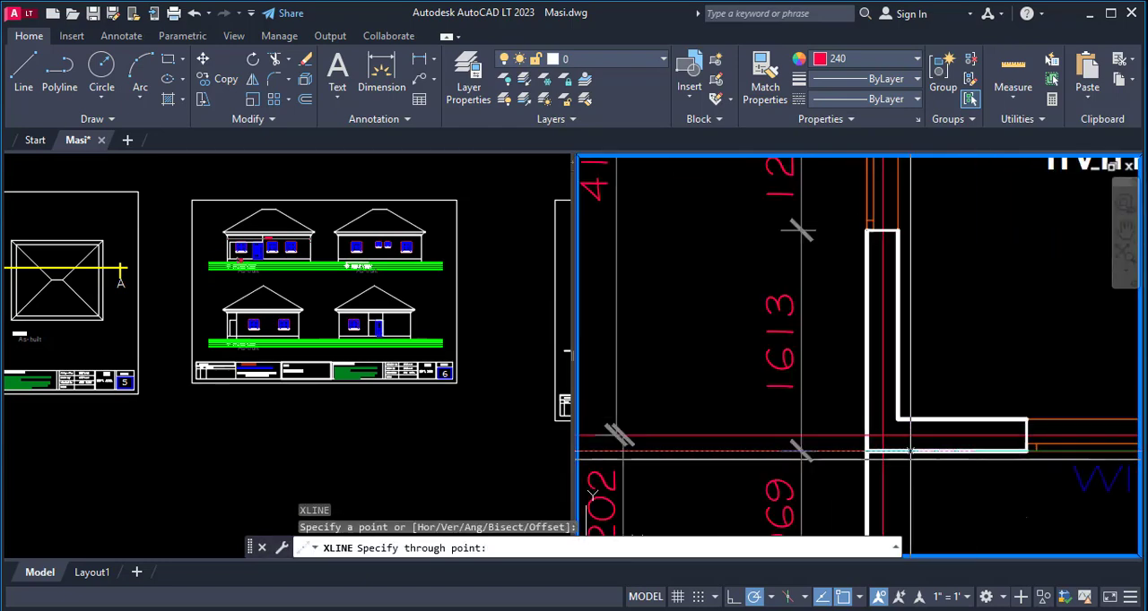
{"action": "left_click", "coordinate": [914, 453]}
{"action": "scroll", "coordinate": [955, 385], "scroll_direction": "down", "scroll_amount": 5}
{"action": "key", "text": "Escape"}
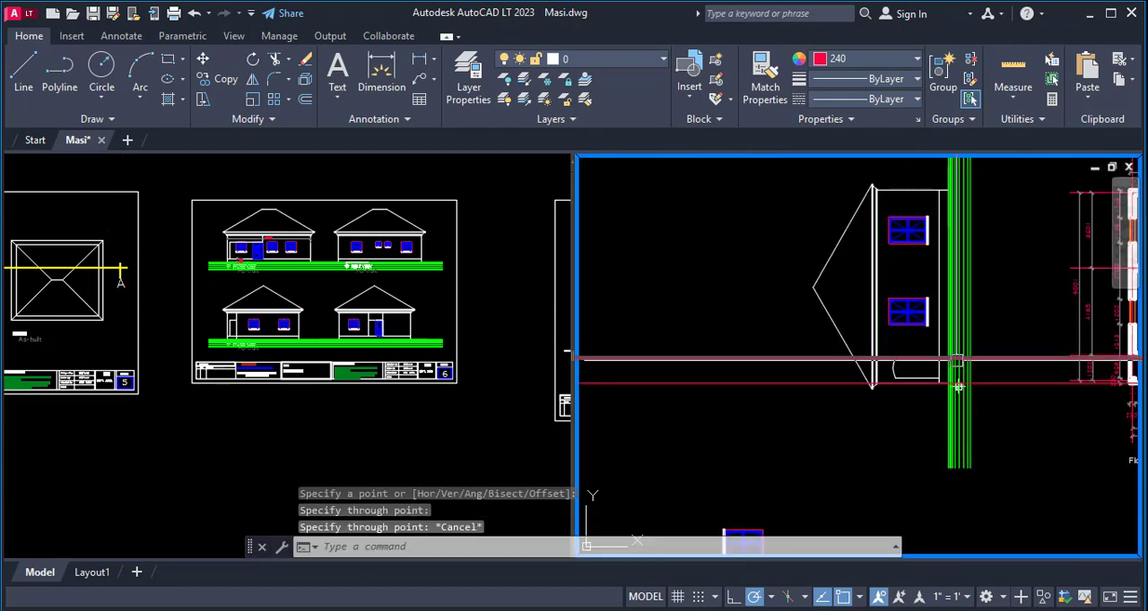
- Compare the two projection lines at the floor plan's porch with the arched opening on the rotated side elevation
{"action": "scroll", "coordinate": [957, 387], "scroll_direction": "up", "scroll_amount": 4}
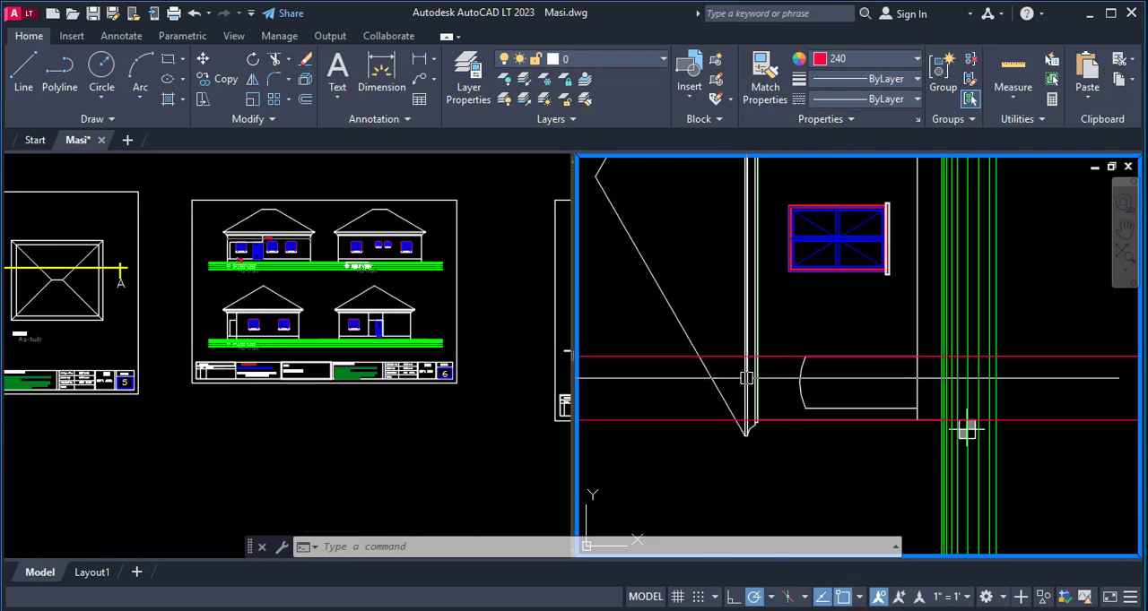
{"action": "scroll", "coordinate": [748, 379], "scroll_direction": "down", "scroll_amount": 5}
{"action": "scroll", "coordinate": [823, 406], "scroll_direction": "up", "scroll_amount": 4}
{"action": "scroll", "coordinate": [810, 397], "scroll_direction": "up", "scroll_amount": 3}
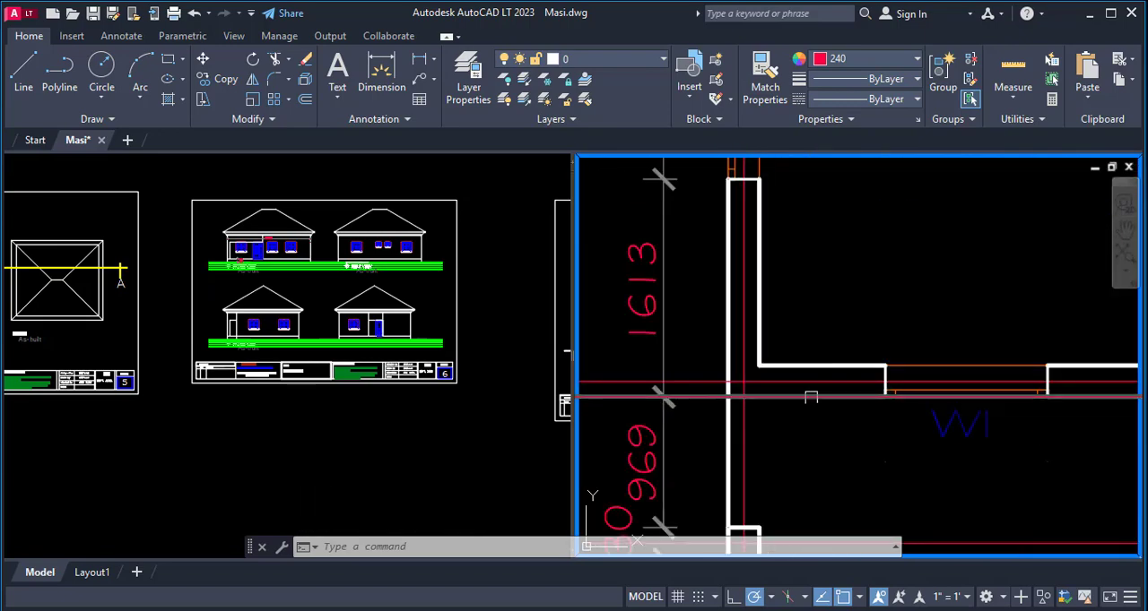
{"action": "scroll", "coordinate": [812, 395], "scroll_direction": "down", "scroll_amount": 1}
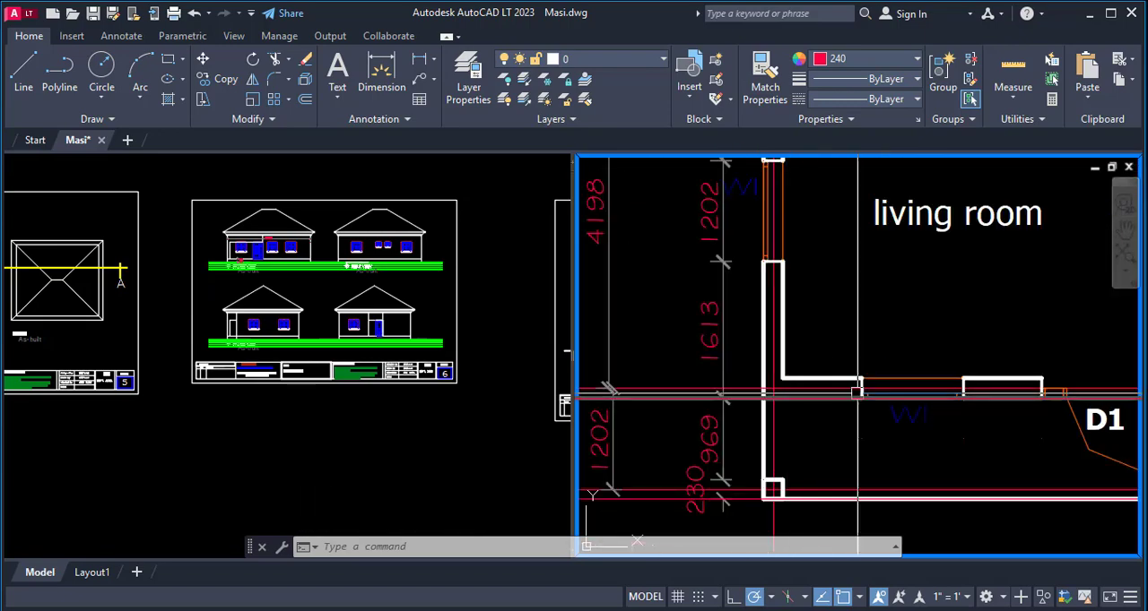
{"action": "scroll", "coordinate": [941, 386], "scroll_direction": "down", "scroll_amount": 4}
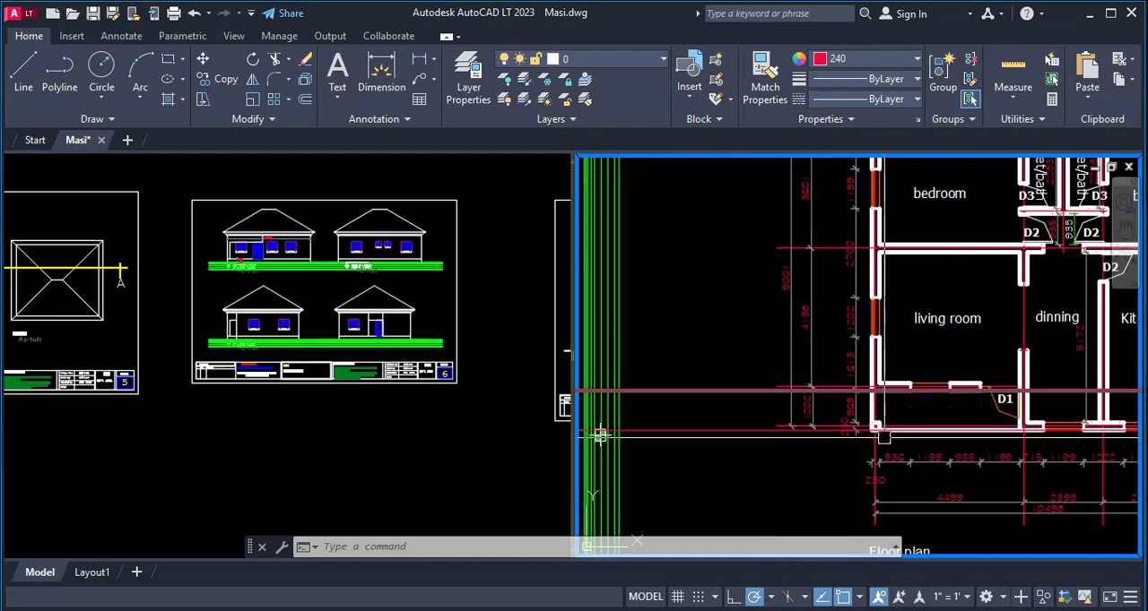
{"action": "scroll", "coordinate": [873, 420], "scroll_direction": "up", "scroll_amount": 4}
{"action": "scroll", "coordinate": [1044, 383], "scroll_direction": "down", "scroll_amount": 4}
{"action": "scroll", "coordinate": [999, 399], "scroll_direction": "up", "scroll_amount": 4}
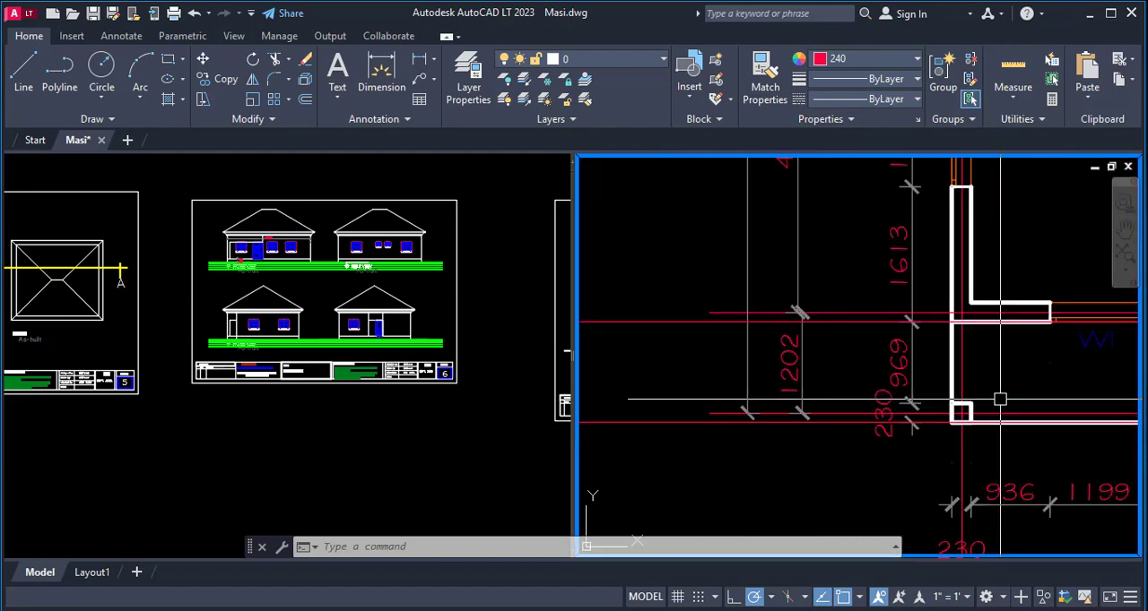
{"action": "scroll", "coordinate": [960, 411], "scroll_direction": "up", "scroll_amount": 4}
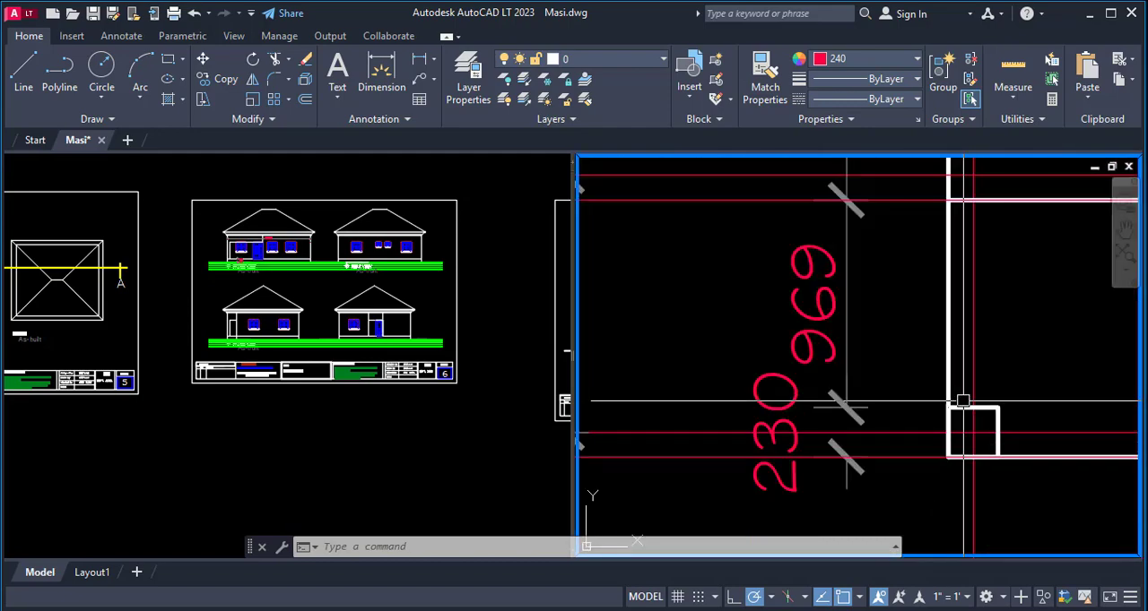
{"action": "scroll", "coordinate": [953, 415], "scroll_direction": "down", "scroll_amount": 4}
{"action": "scroll", "coordinate": [955, 328], "scroll_direction": "up", "scroll_amount": 4}
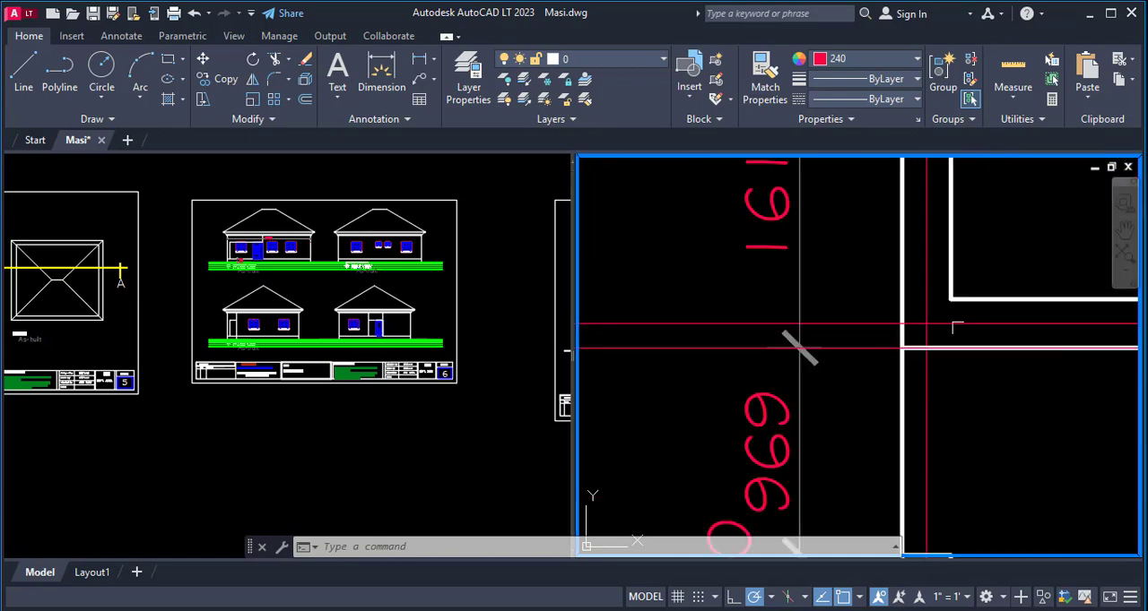
{"action": "scroll", "coordinate": [835, 361], "scroll_direction": "down", "scroll_amount": 4}
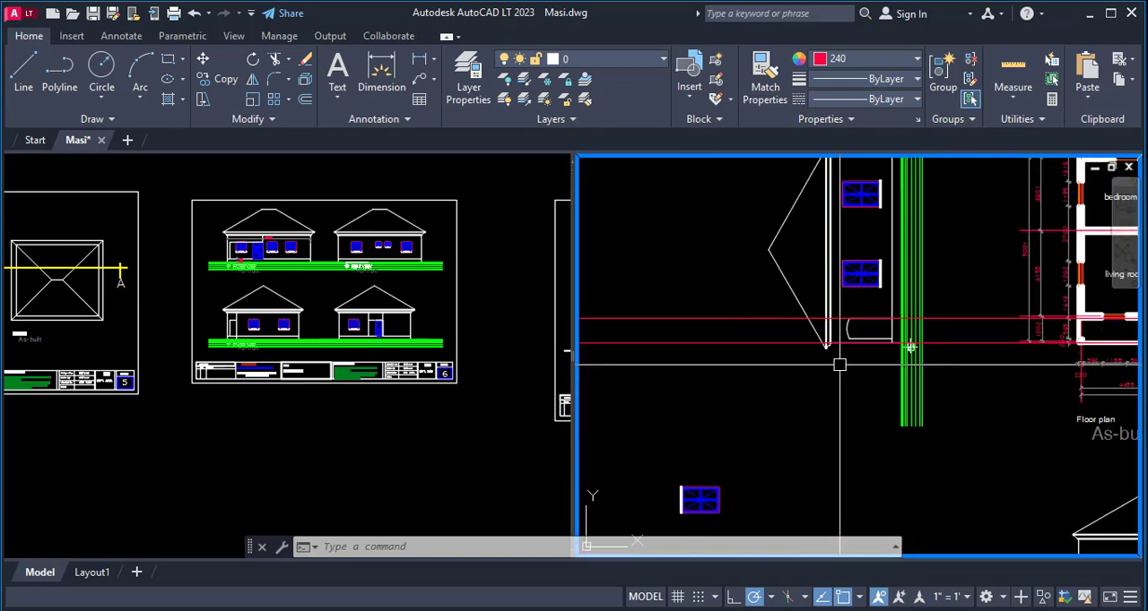
- Undo both construction lines, the move and the rotation of the side elevation
{"action": "key", "text": "ctrl+z"}
{"action": "key", "text": "ctrl+z"}
{"action": "key", "text": "ctrl+z"}
{"action": "key", "text": "ctrl+z"}
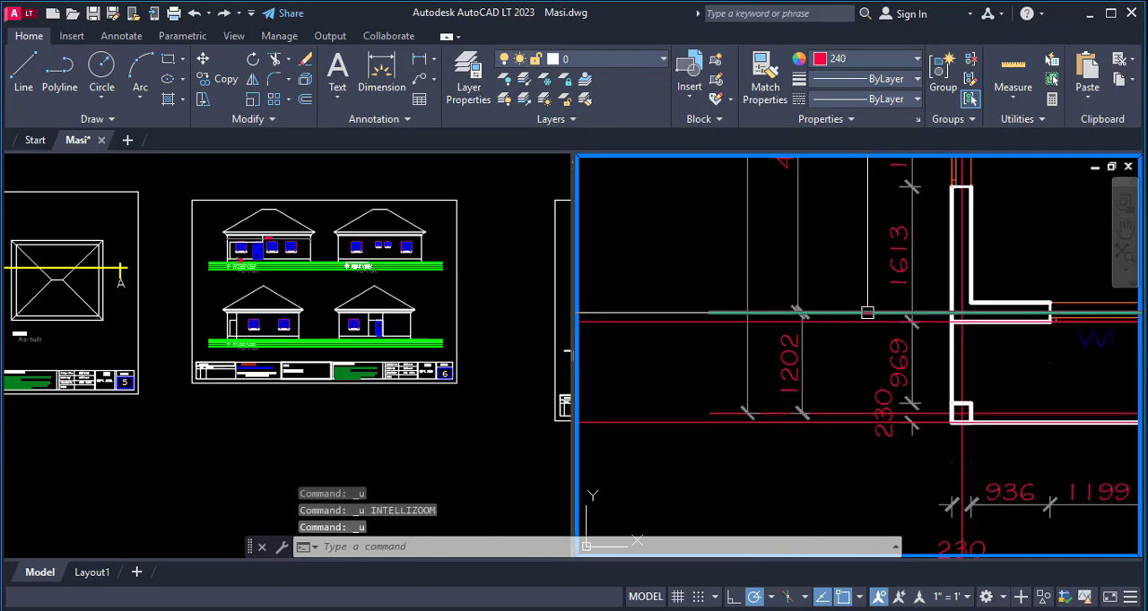
{"action": "key", "text": "ctrl+z"}
{"action": "key", "text": "ctrl+z"}
{"action": "key", "text": "ctrl+z"}
{"action": "key", "text": "ctrl+z"}
{"action": "key", "text": "ctrl+z"}
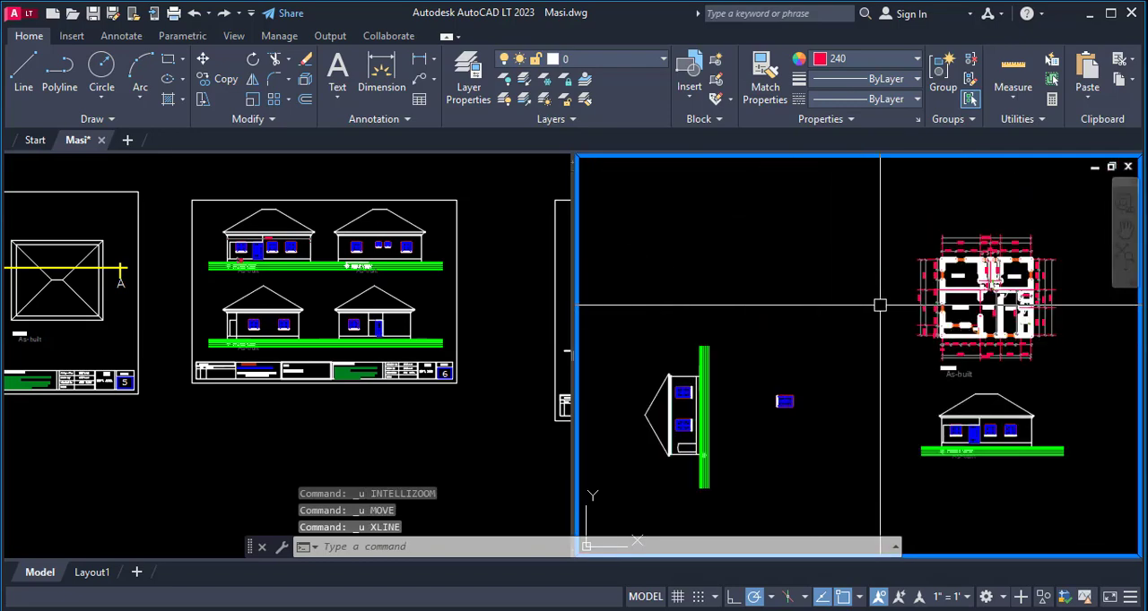
{"action": "key", "text": "ctrl+z"}
- Extend the right vertical line of the upright side elevation's porch opening up to the underside of the eaves
{"action": "scroll", "coordinate": [855, 329], "scroll_direction": "down", "scroll_amount": 4}
{"action": "scroll", "coordinate": [764, 332], "scroll_direction": "up", "scroll_amount": 9}
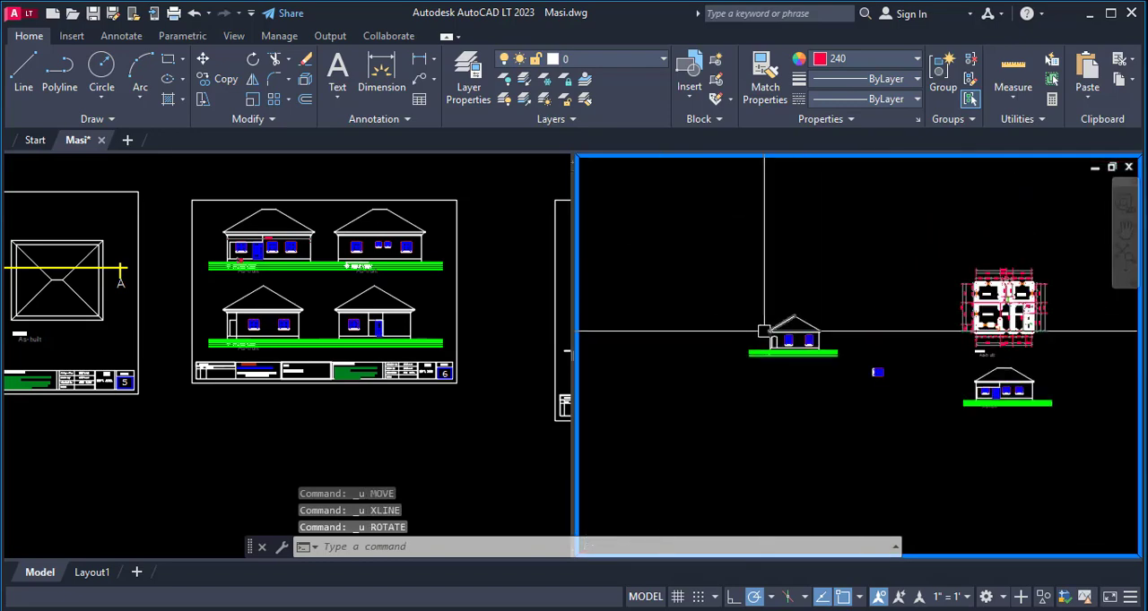
{"action": "scroll", "coordinate": [797, 360], "scroll_direction": "up", "scroll_amount": 4}
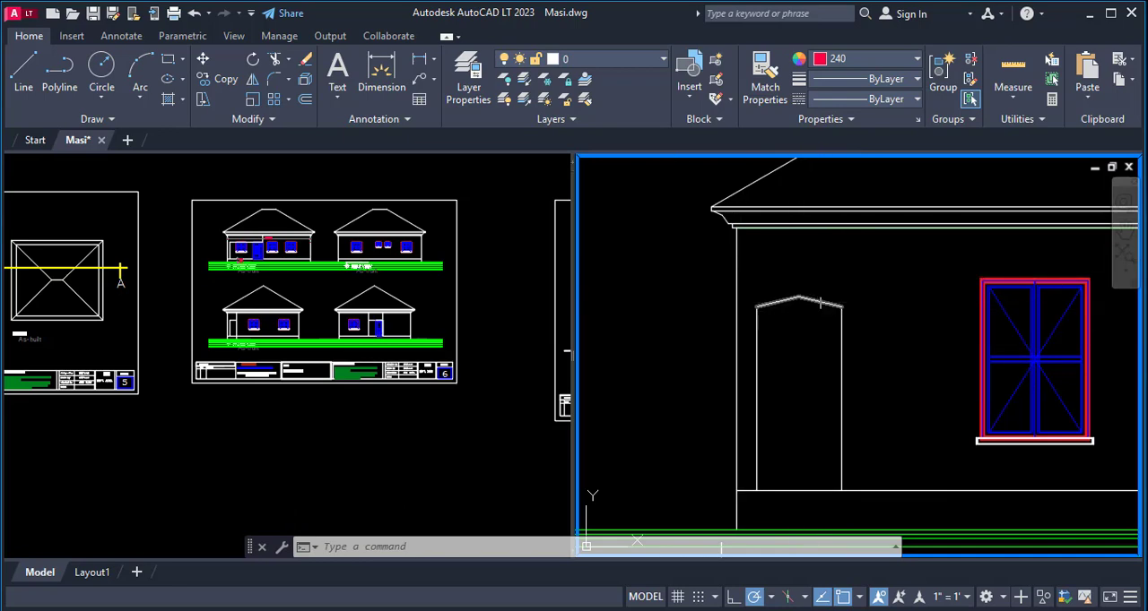
{"action": "type", "text": "x"}
{"action": "key", "text": "Return"}
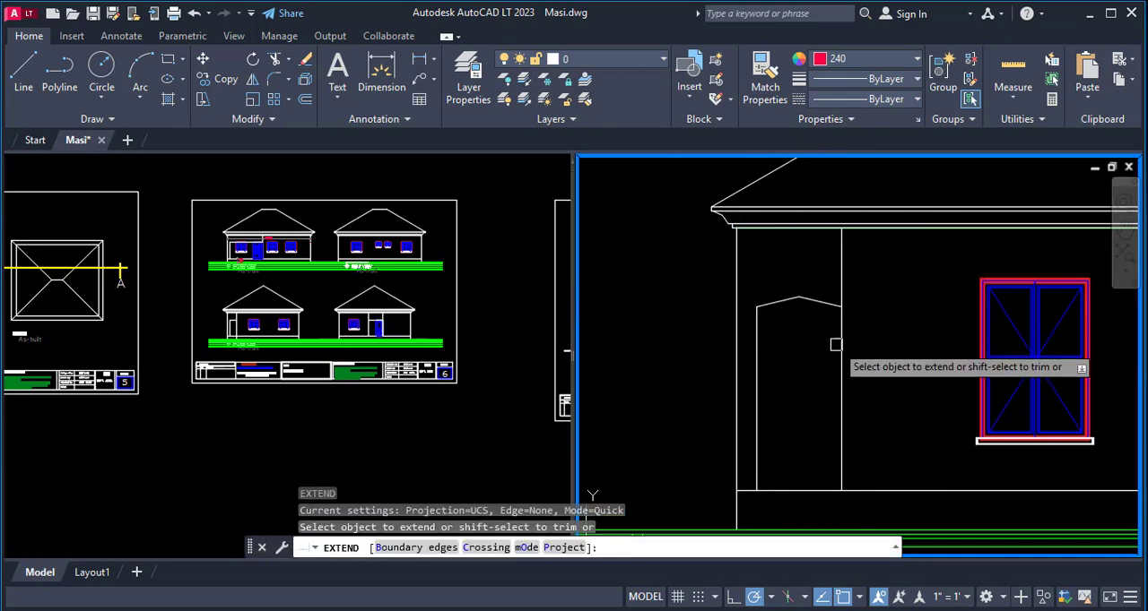
{"action": "key", "text": "Escape"}
{"action": "scroll", "coordinate": [779, 356], "scroll_direction": "down", "scroll_amount": 4}
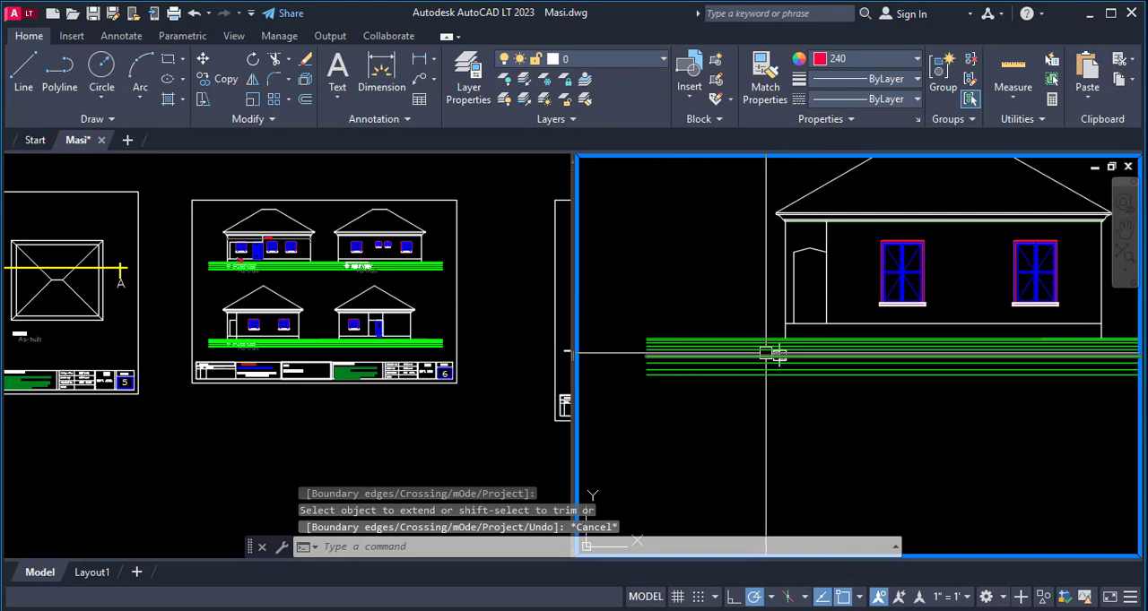
{"action": "scroll", "coordinate": [779, 356], "scroll_direction": "down", "scroll_amount": 3}
{"action": "scroll", "coordinate": [745, 436], "scroll_direction": "up", "scroll_amount": 5}
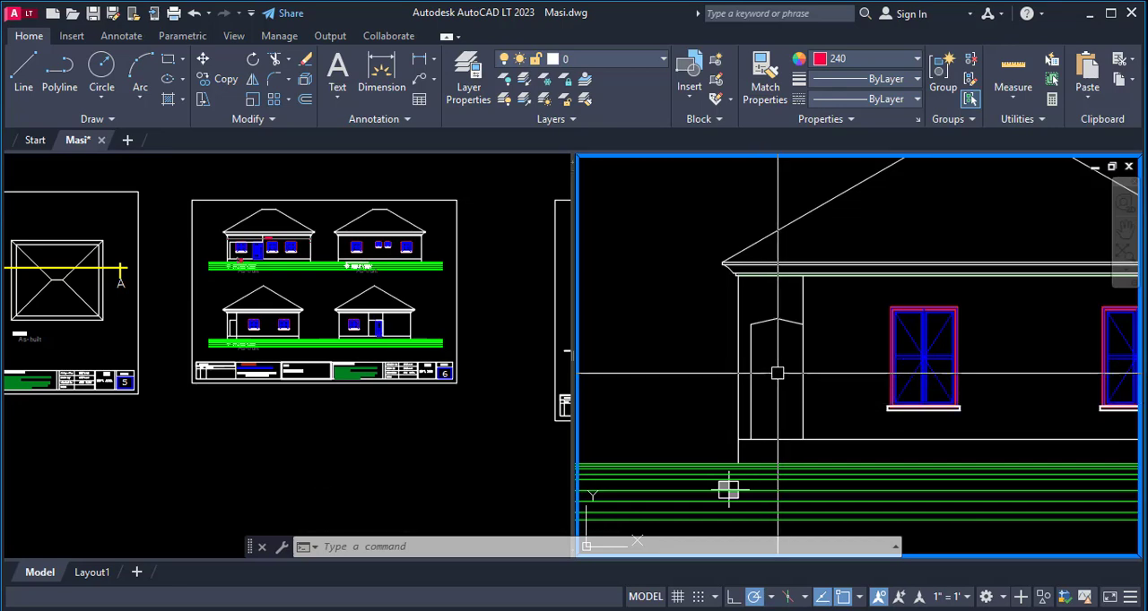
- Copy the complete upright side elevation, including its ground lines, to the empty space below the original
{"action": "scroll", "coordinate": [728, 489], "scroll_direction": "down", "scroll_amount": 3}
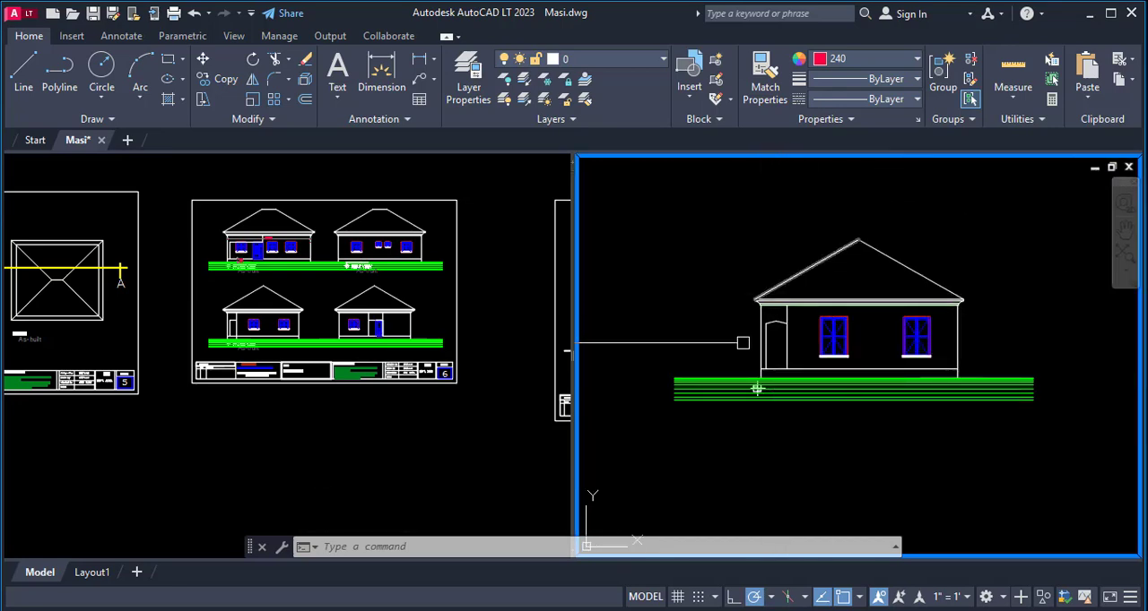
{"action": "scroll", "coordinate": [709, 314], "scroll_direction": "down", "scroll_amount": 6}
{"action": "scroll", "coordinate": [931, 398], "scroll_direction": "up", "scroll_amount": 4}
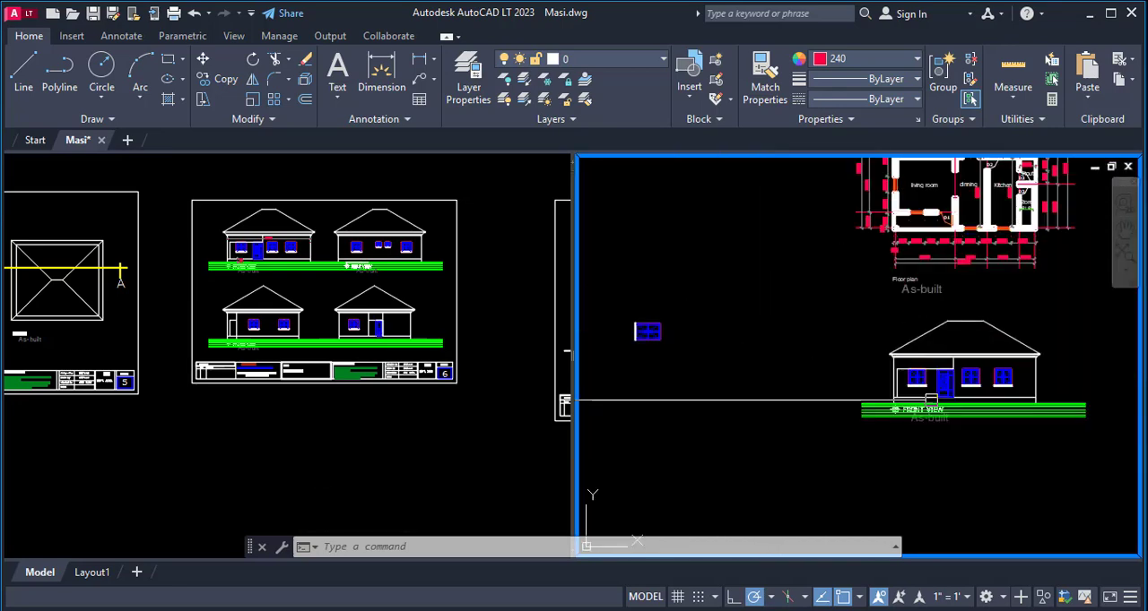
{"action": "scroll", "coordinate": [747, 320], "scroll_direction": "down", "scroll_amount": 5}
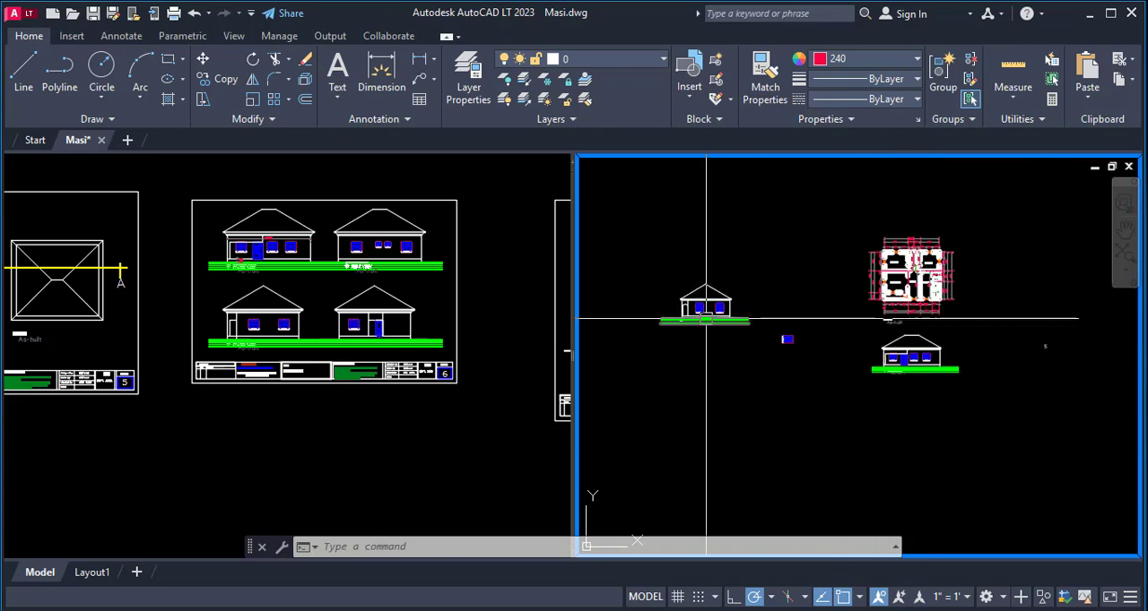
{"action": "key", "text": "Return"}
{"action": "left_click", "coordinate": [635, 262]}
{"action": "left_click", "coordinate": [756, 355]}
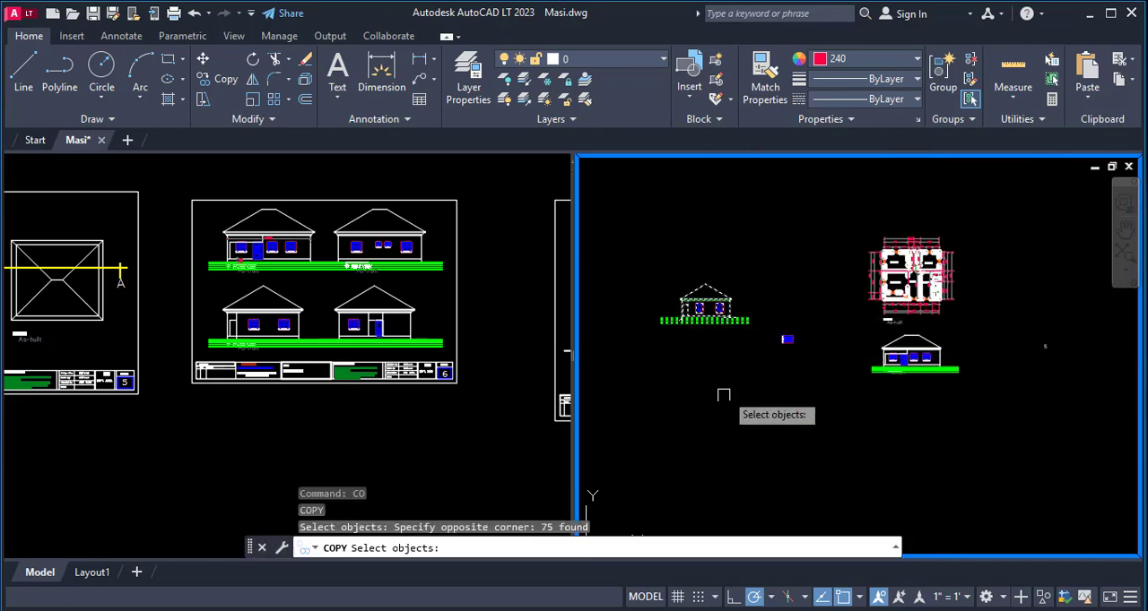
{"action": "key", "text": "Return"}
{"action": "left_click", "coordinate": [812, 414]}
{"action": "left_click", "coordinate": [794, 489]}
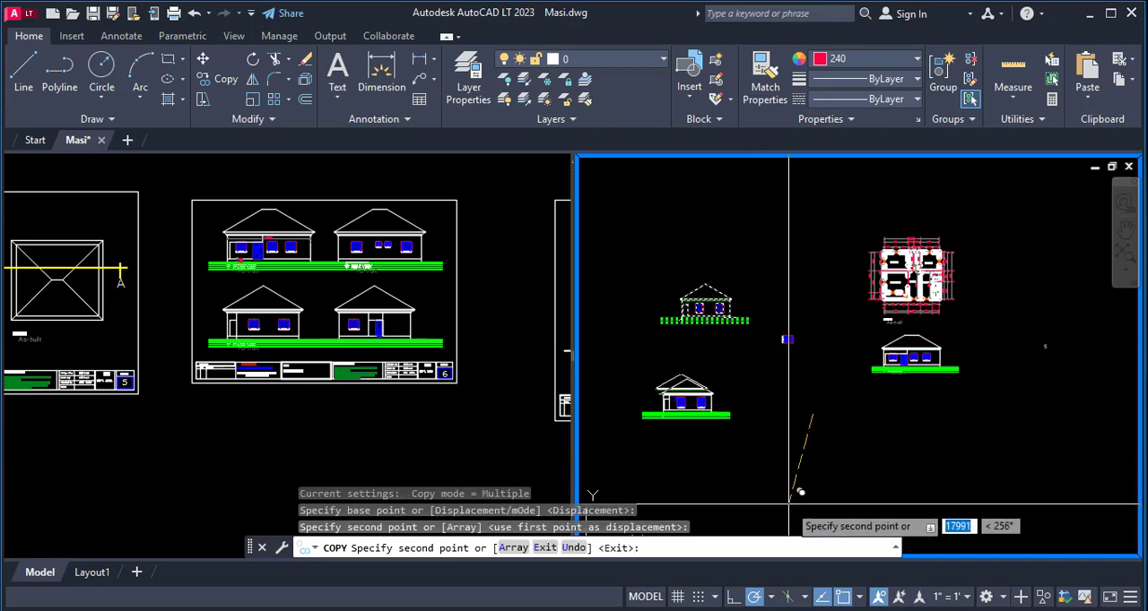
{"action": "key", "text": "Escape"}
- Fillet the copied elevation's porch arch with the opening's right vertical line, using radius 0, to form a clean corner
{"action": "scroll", "coordinate": [633, 386], "scroll_direction": "up", "scroll_amount": 3}
{"action": "scroll", "coordinate": [786, 421], "scroll_direction": "up", "scroll_amount": 5}
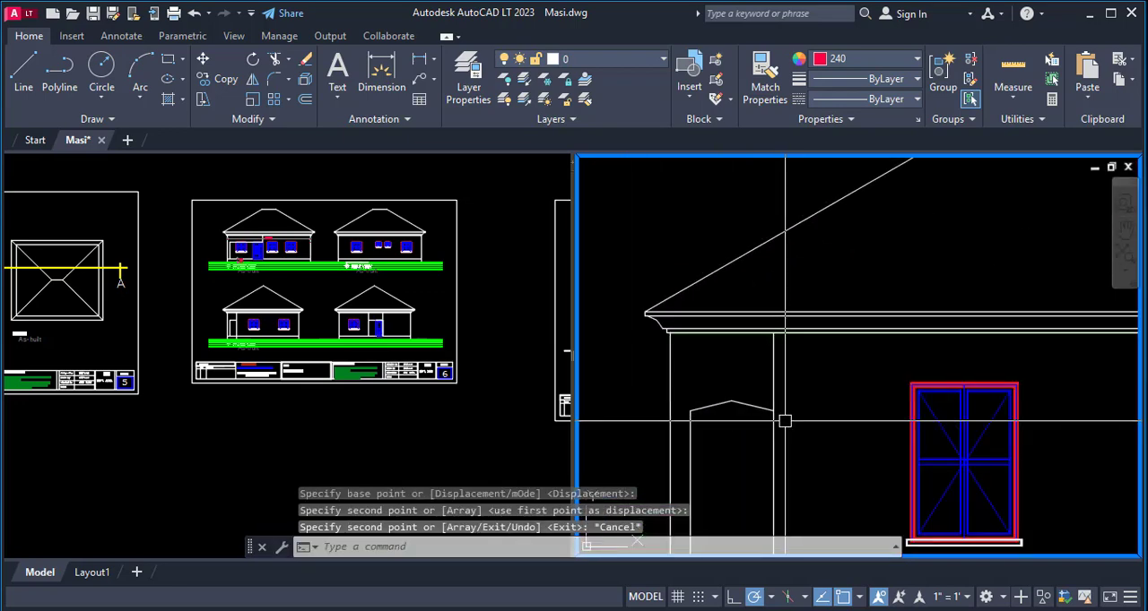
{"action": "scroll", "coordinate": [771, 418], "scroll_direction": "up", "scroll_amount": 4}
{"action": "type", "text": "f"}
{"action": "key", "text": "Return"}
{"action": "left_click", "coordinate": [749, 400]}
{"action": "left_click", "coordinate": [781, 507]}
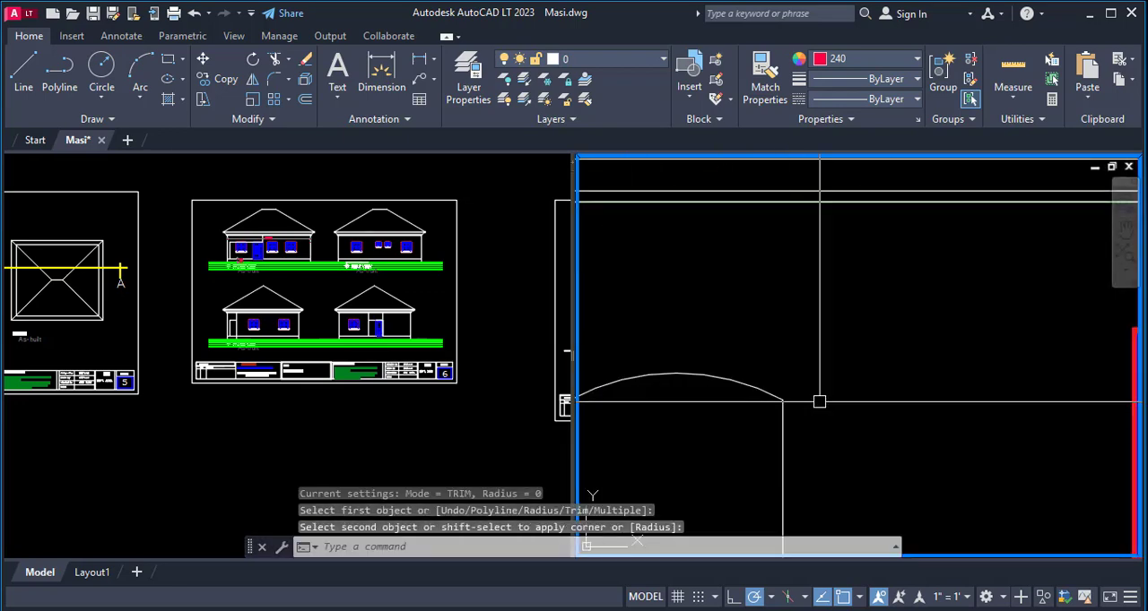
{"action": "scroll", "coordinate": [815, 402], "scroll_direction": "down", "scroll_amount": 5}
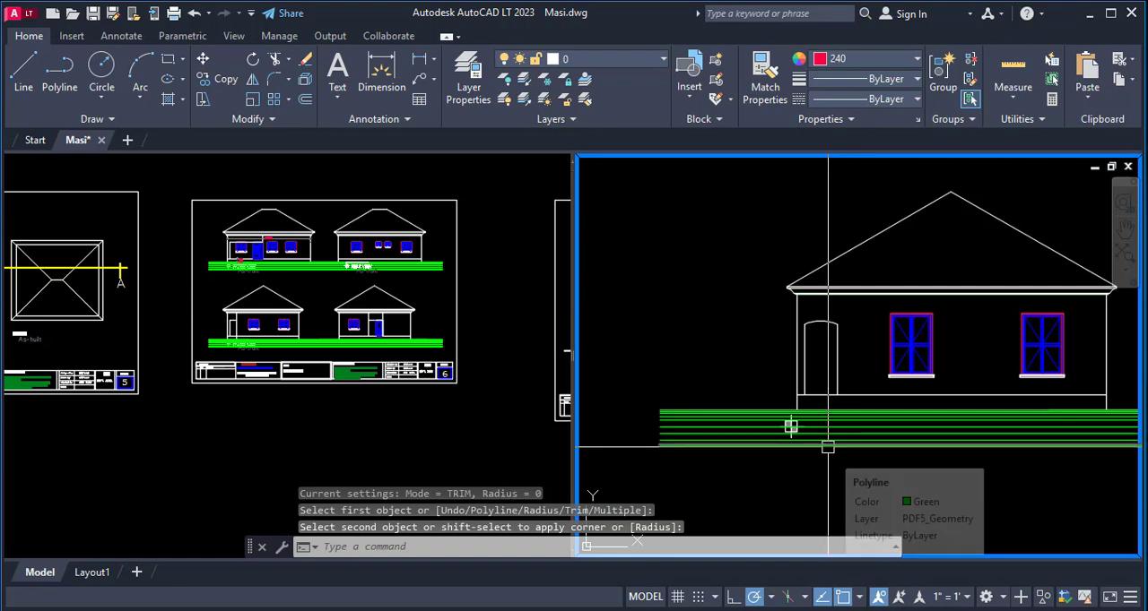
- Compare the porch openings of the two side elevations and examine the sitout side of the floor plan
{"action": "scroll", "coordinate": [744, 433], "scroll_direction": "down", "scroll_amount": 5}
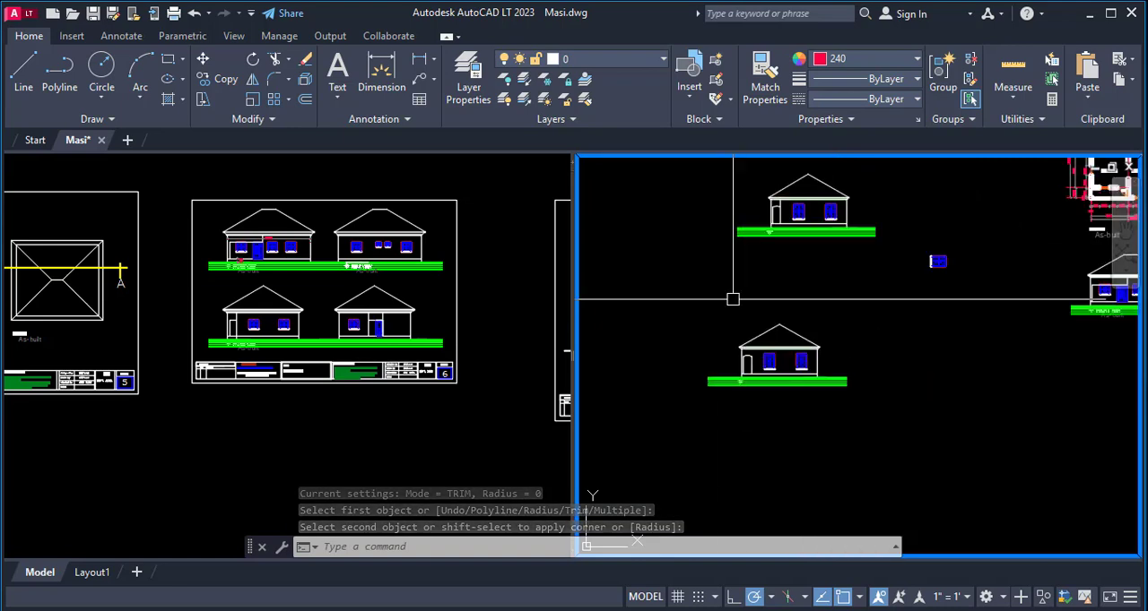
{"action": "scroll", "coordinate": [732, 269], "scroll_direction": "up", "scroll_amount": 5}
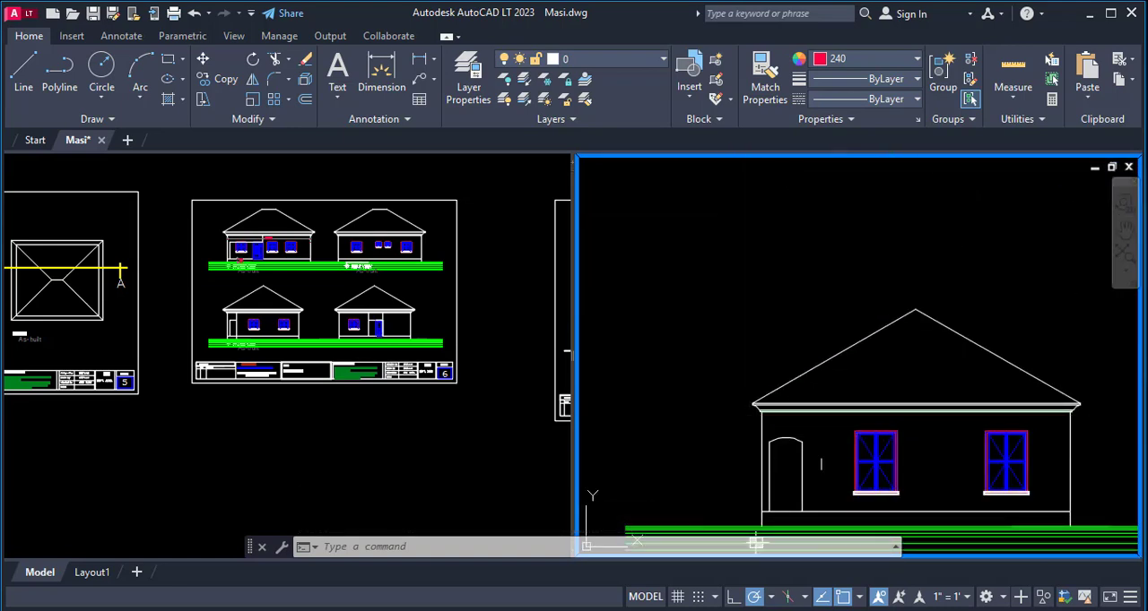
{"action": "scroll", "coordinate": [756, 543], "scroll_direction": "down", "scroll_amount": 5}
{"action": "scroll", "coordinate": [686, 475], "scroll_direction": "up", "scroll_amount": 7}
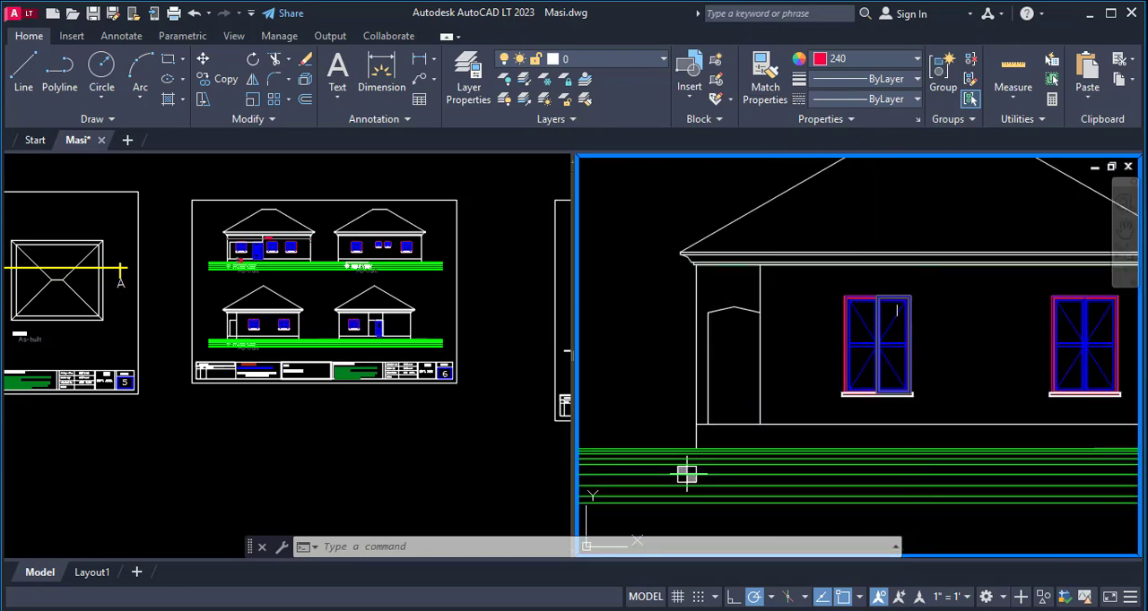
{"action": "scroll", "coordinate": [718, 423], "scroll_direction": "down", "scroll_amount": 2}
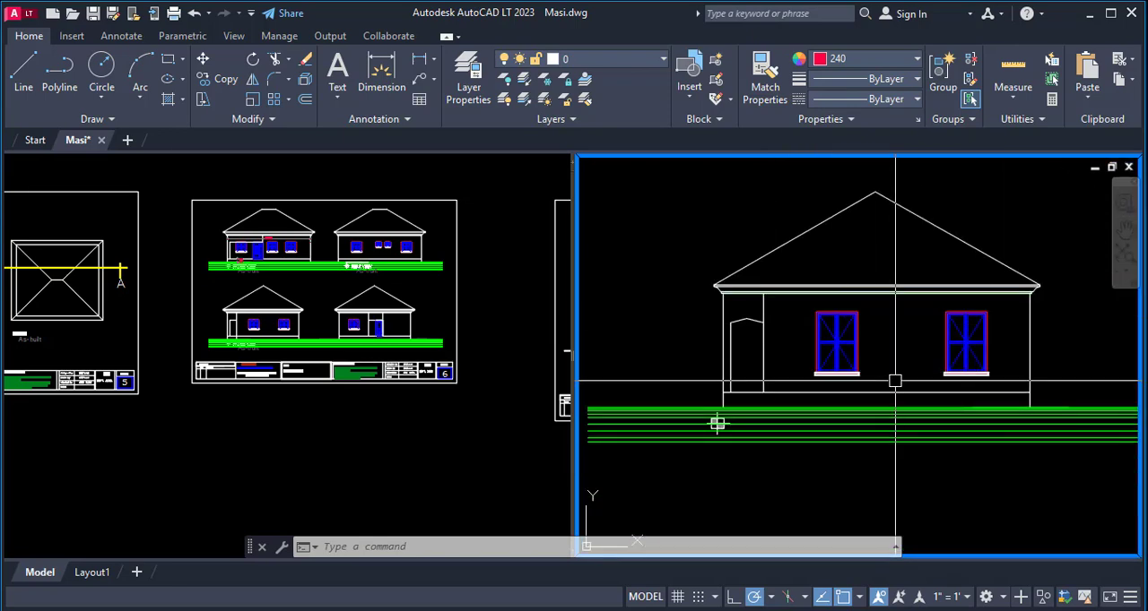
{"action": "scroll", "coordinate": [705, 337], "scroll_direction": "down", "scroll_amount": 5}
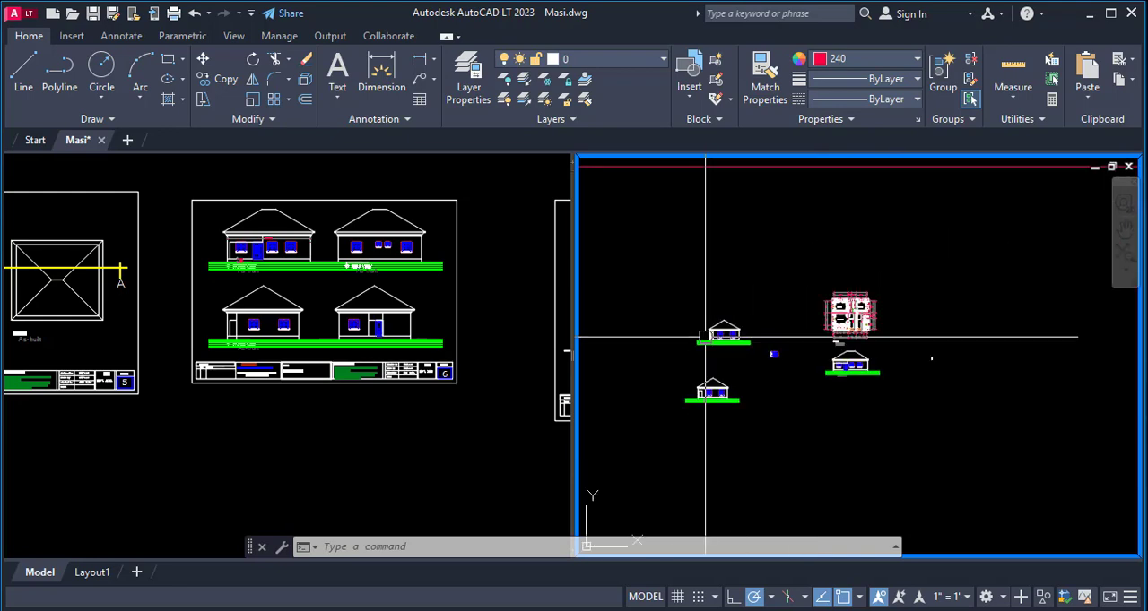
{"action": "scroll", "coordinate": [830, 304], "scroll_direction": "up", "scroll_amount": 7}
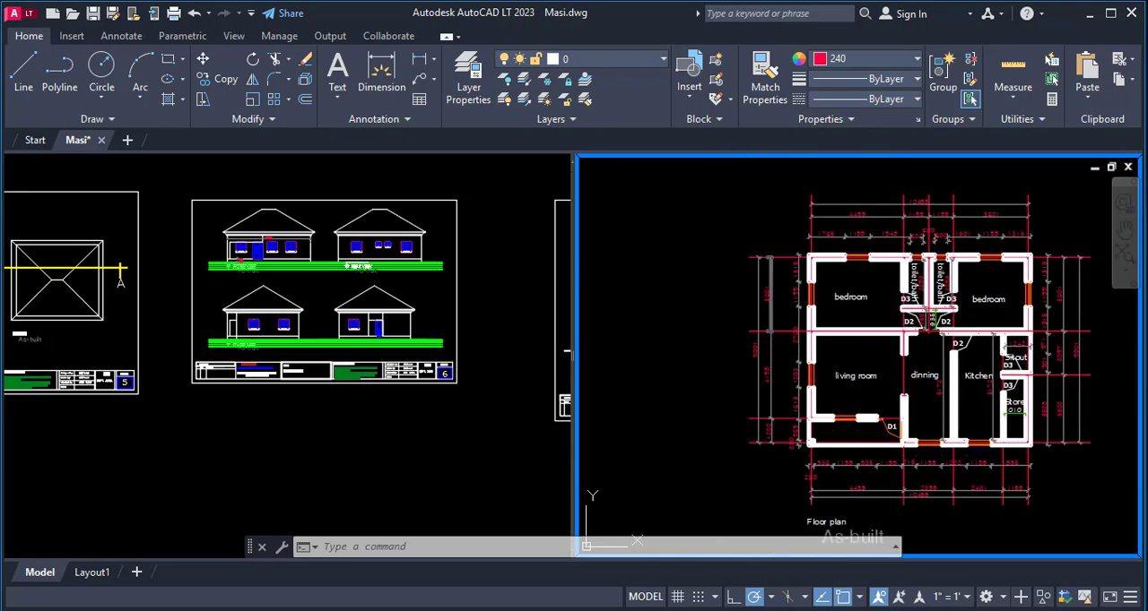
{"action": "scroll", "coordinate": [682, 383], "scroll_direction": "down", "scroll_amount": 2}
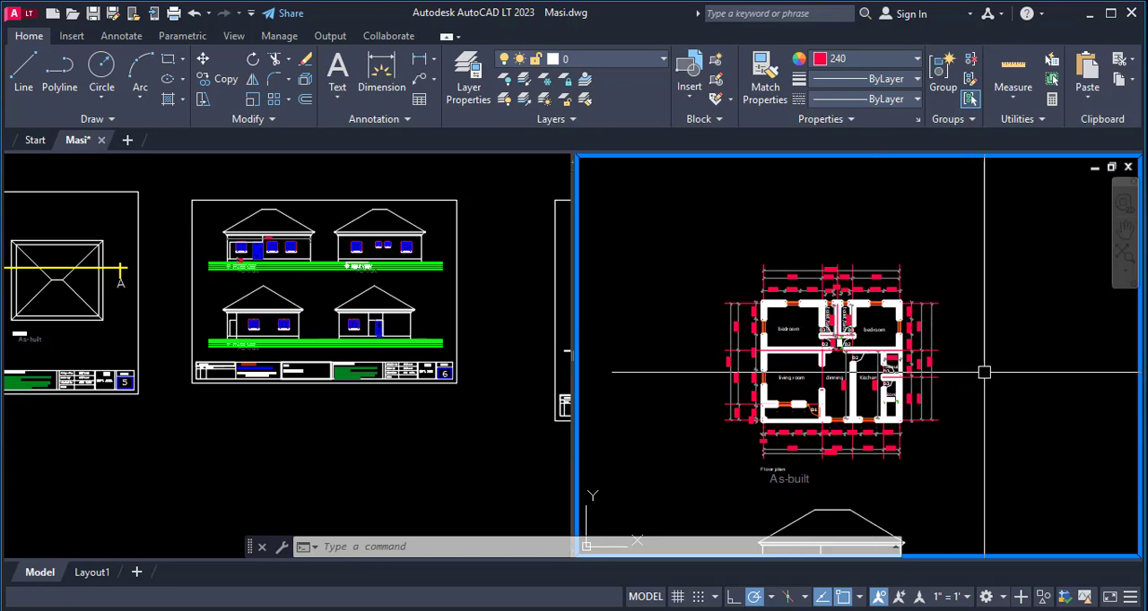
- Draw a horizontal construction line along the outer face of the front wall at the floor plan's store corner
{"action": "key", "text": "Return"}
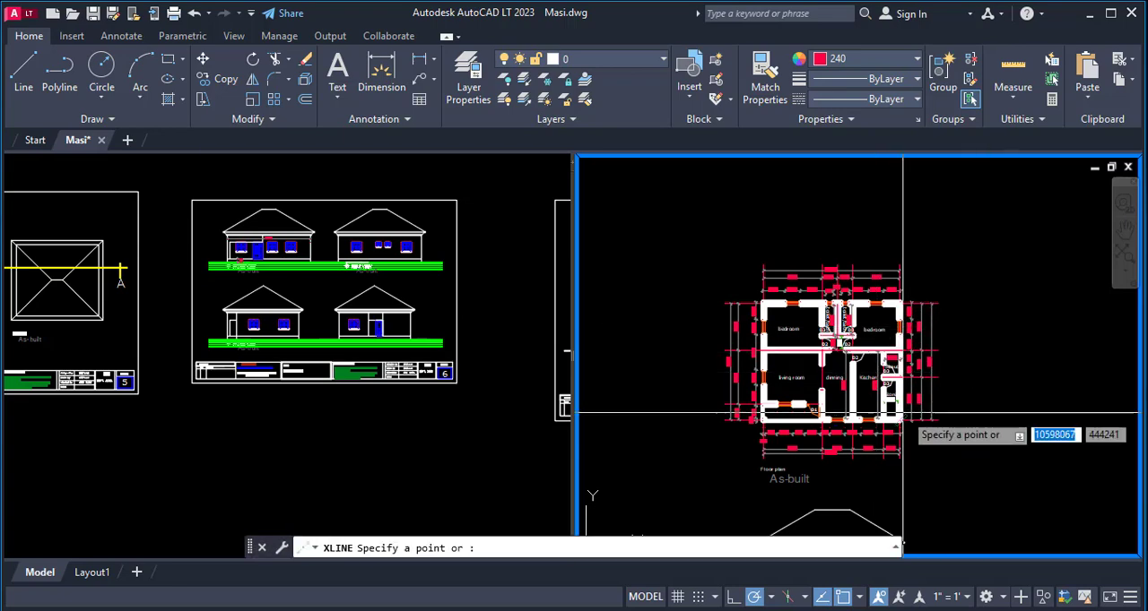
{"action": "scroll", "coordinate": [906, 422], "scroll_direction": "up", "scroll_amount": 7}
{"action": "left_click", "coordinate": [894, 429]}
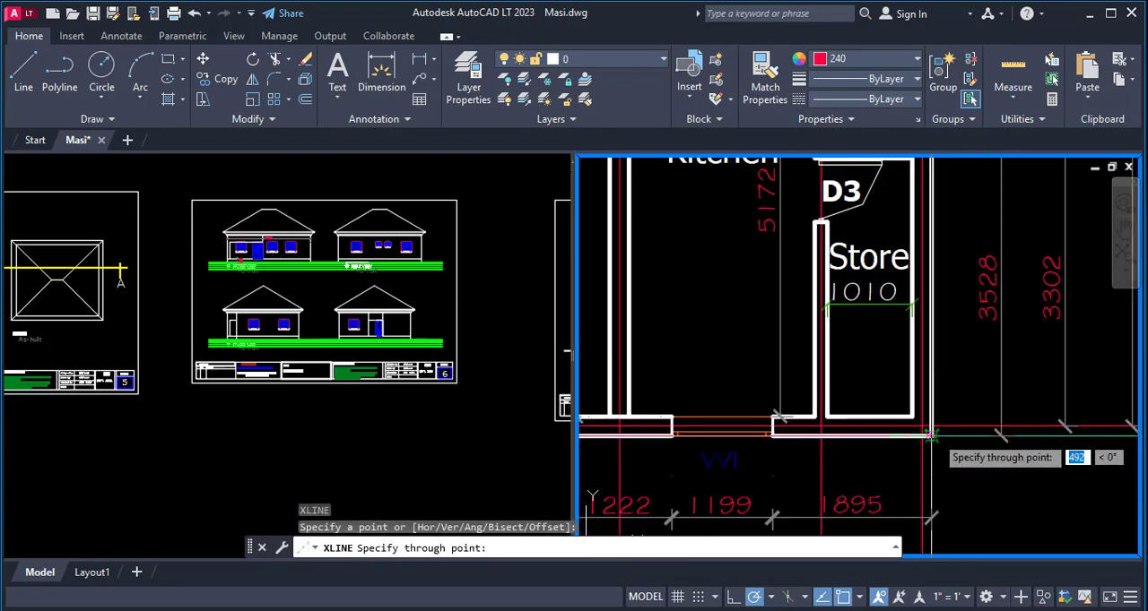
{"action": "left_click", "coordinate": [899, 441]}
{"action": "key", "text": "Return"}
{"action": "scroll", "coordinate": [888, 449], "scroll_direction": "down", "scroll_amount": 4}
- Draw a horizontal construction line along the sitout-side face of the wall between the sitout and the store
{"action": "key", "text": "Return"}
{"action": "scroll", "coordinate": [883, 305], "scroll_direction": "down", "scroll_amount": 3}
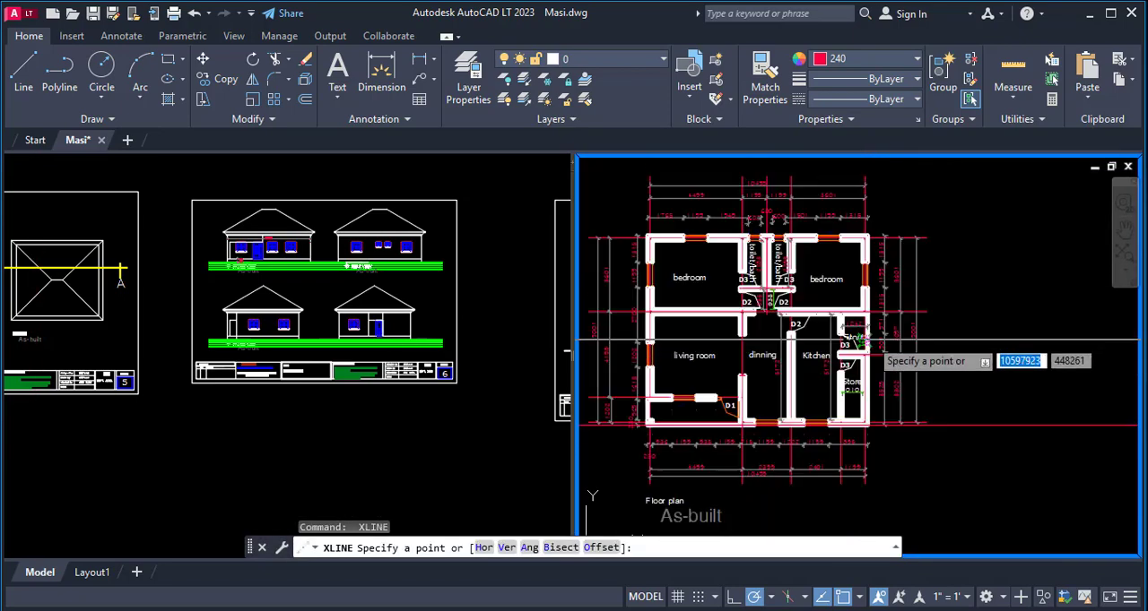
{"action": "scroll", "coordinate": [879, 332], "scroll_direction": "up", "scroll_amount": 5}
{"action": "scroll", "coordinate": [932, 305], "scroll_direction": "down", "scroll_amount": 2}
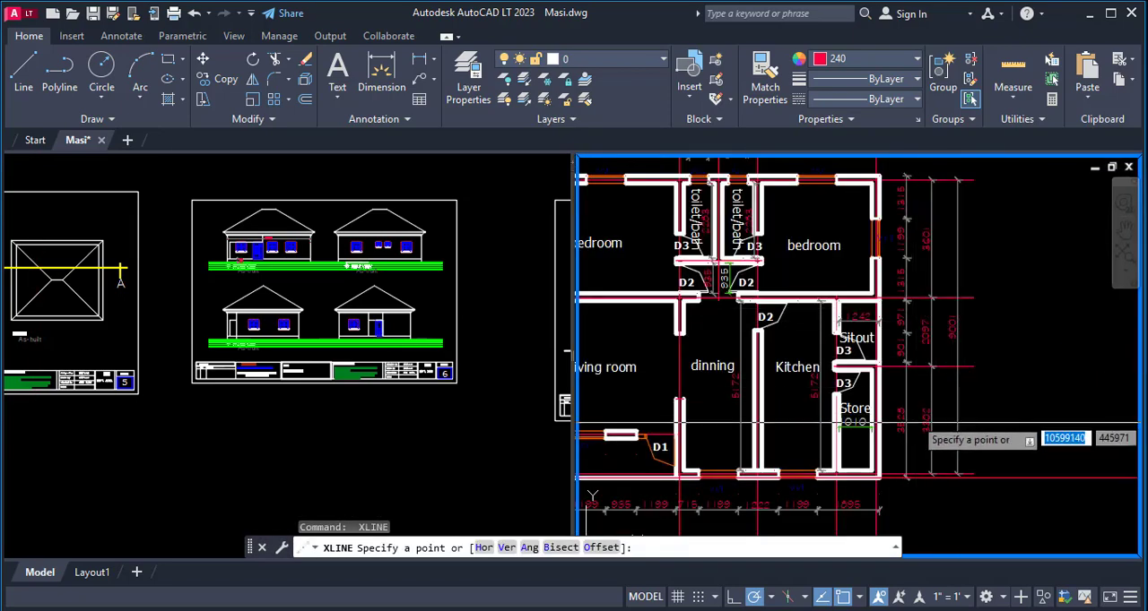
{"action": "scroll", "coordinate": [923, 328], "scroll_direction": "up", "scroll_amount": 5}
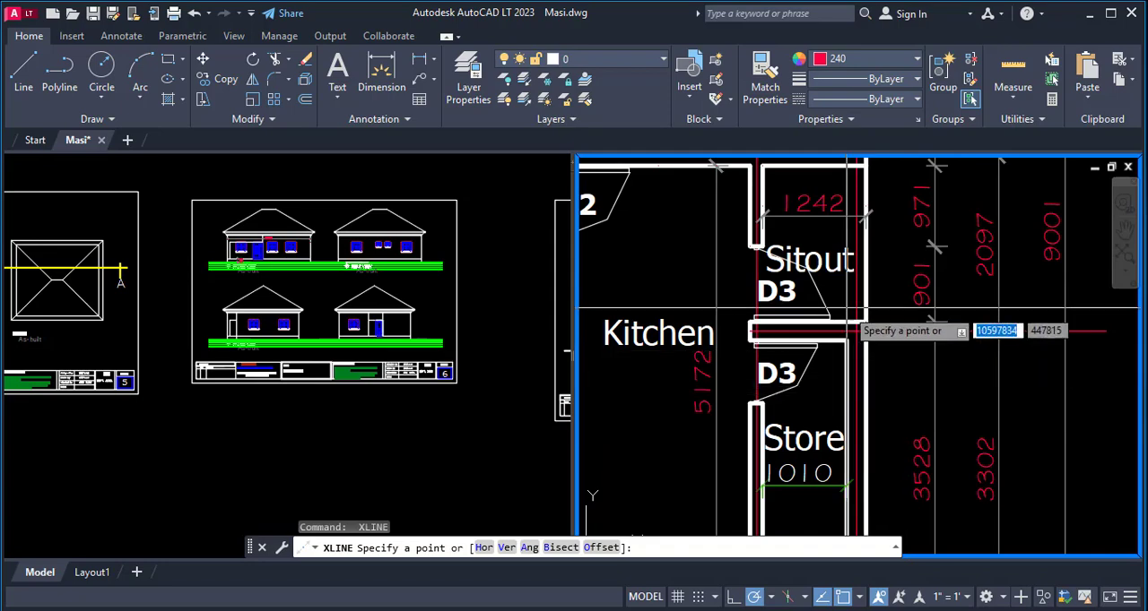
{"action": "scroll", "coordinate": [847, 310], "scroll_direction": "up", "scroll_amount": 3}
{"action": "scroll", "coordinate": [875, 336], "scroll_direction": "down", "scroll_amount": 3}
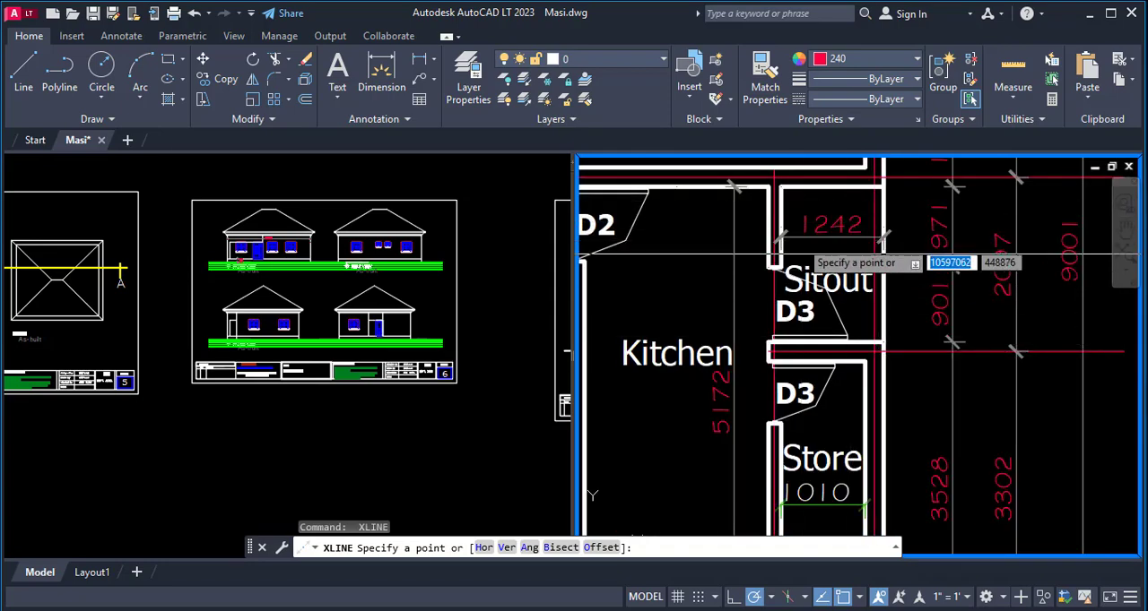
{"action": "scroll", "coordinate": [833, 339], "scroll_direction": "up", "scroll_amount": 3}
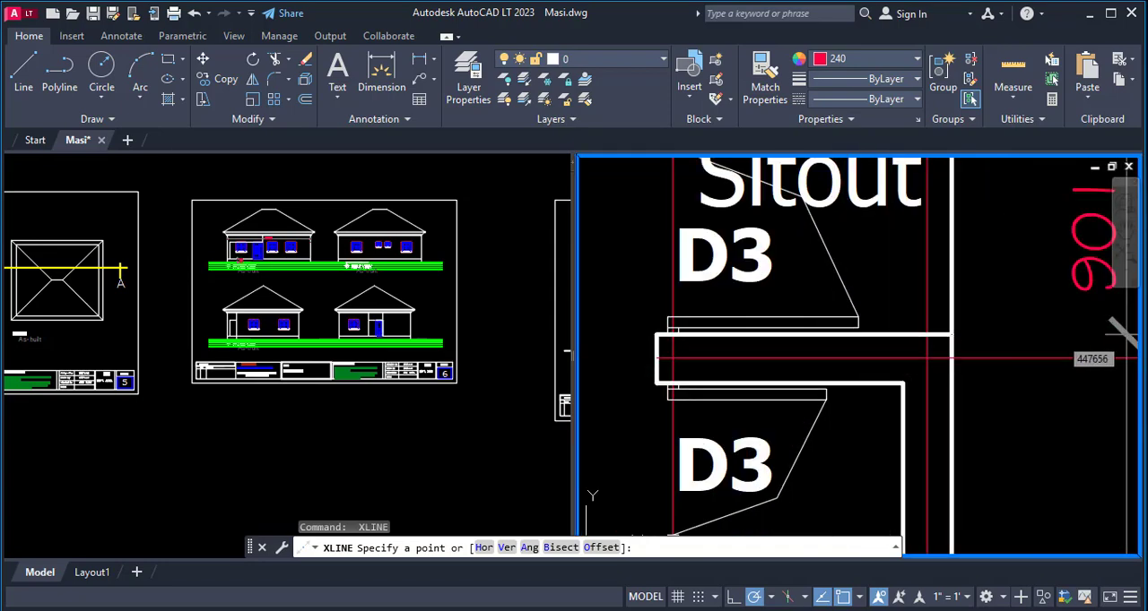
{"action": "left_click", "coordinate": [1067, 357]}
{"action": "left_click", "coordinate": [1034, 336]}
{"action": "scroll", "coordinate": [932, 412], "scroll_direction": "down", "scroll_amount": 4}
{"action": "key", "text": "space"}
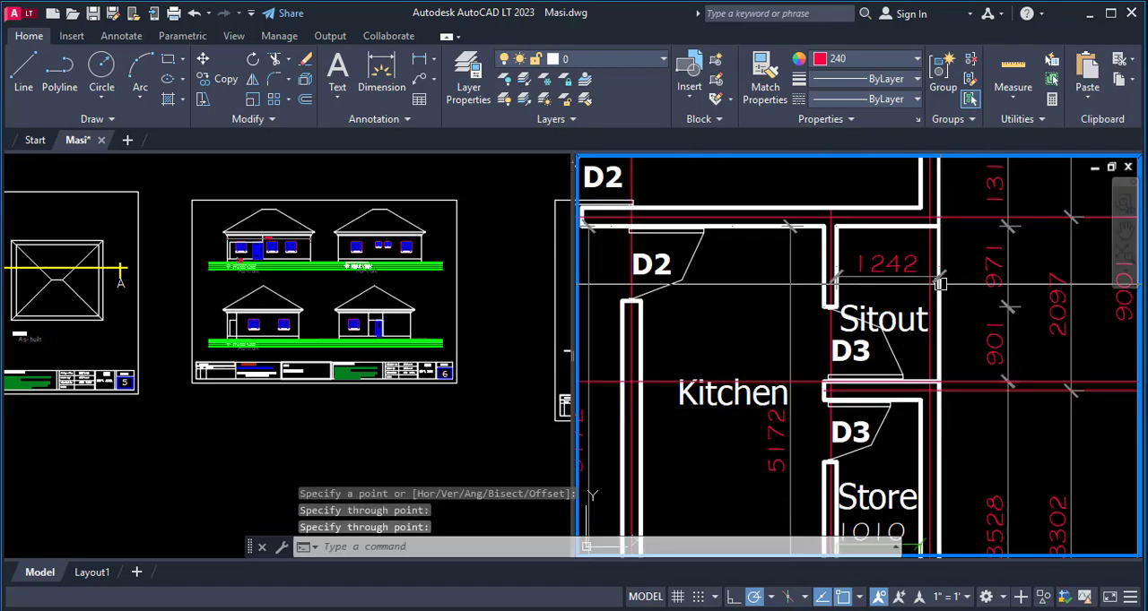
- Draw a horizontal construction line along the sitout-side face of the wall between the bedroom and the sitout
{"action": "scroll", "coordinate": [936, 283], "scroll_direction": "up", "scroll_amount": 4}
{"action": "scroll", "coordinate": [870, 387], "scroll_direction": "down", "scroll_amount": 2}
{"action": "scroll", "coordinate": [870, 387], "scroll_direction": "down", "scroll_amount": 3}
{"action": "key", "text": "space"}
{"action": "scroll", "coordinate": [854, 321], "scroll_direction": "up", "scroll_amount": 5}
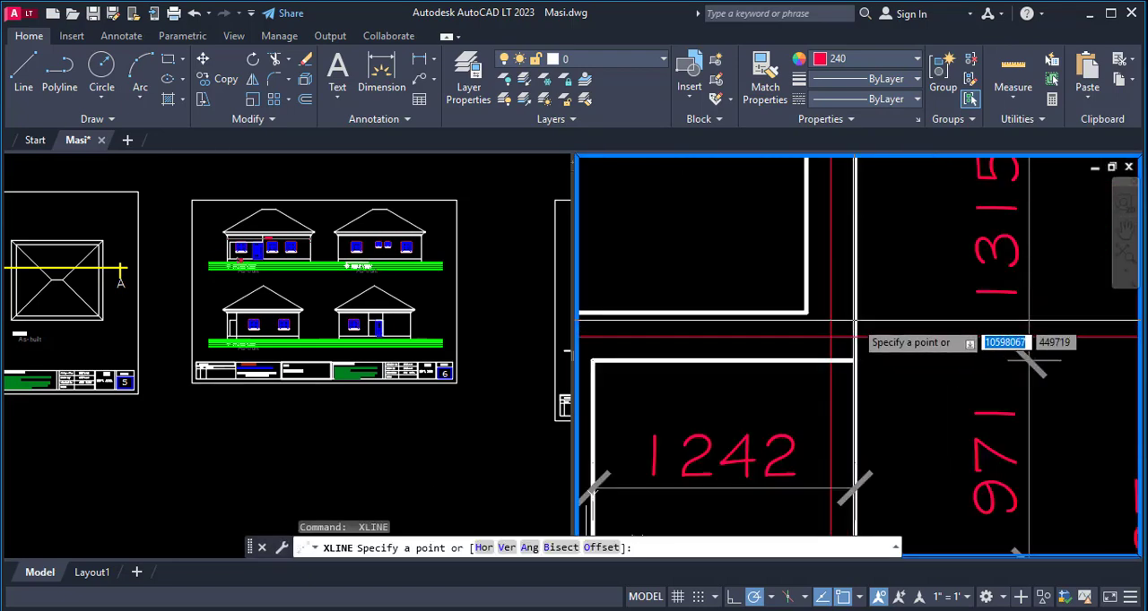
{"action": "left_click", "coordinate": [795, 359]}
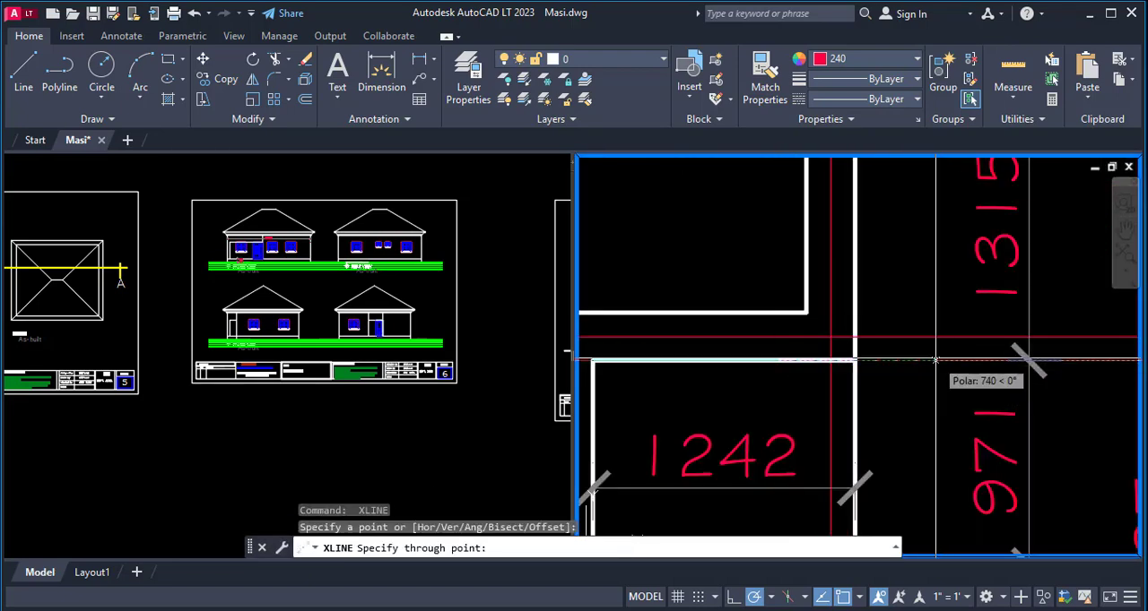
{"action": "left_click", "coordinate": [935, 358]}
{"action": "scroll", "coordinate": [966, 340], "scroll_direction": "down", "scroll_amount": 3}
{"action": "key", "text": "space"}
{"action": "key", "text": "space"}
- Draw a horizontal construction line through the lower jamb of the right bedroom's side window W1
{"action": "scroll", "coordinate": [967, 395], "scroll_direction": "up", "scroll_amount": 5}
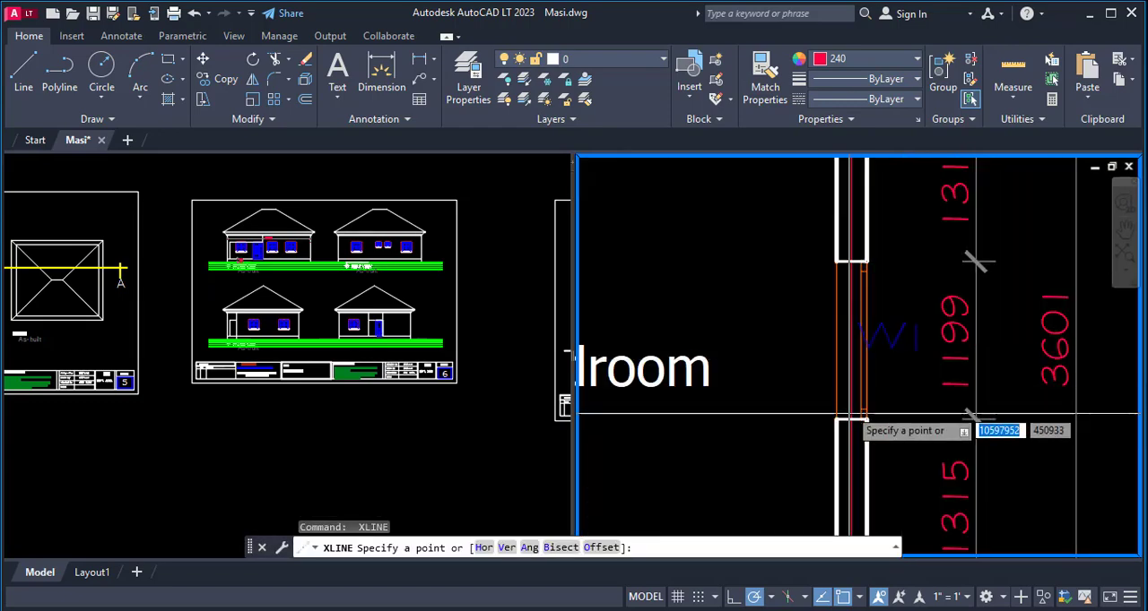
{"action": "scroll", "coordinate": [843, 415], "scroll_direction": "up", "scroll_amount": 3}
{"action": "left_click", "coordinate": [841, 440]}
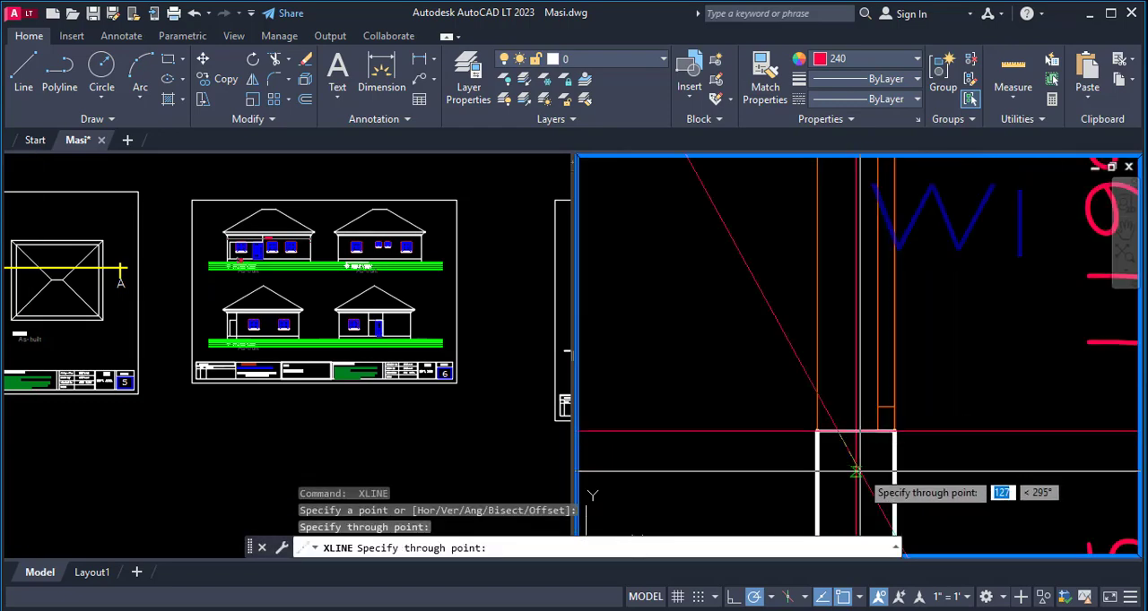
{"action": "left_click", "coordinate": [855, 471]}
{"action": "scroll", "coordinate": [885, 311], "scroll_direction": "down", "scroll_amount": 3}
{"action": "key", "text": "space"}
{"action": "key", "text": "space"}
- Draw a horizontal construction line through the upper jamb of the right bedroom's side window W1
{"action": "scroll", "coordinate": [874, 319], "scroll_direction": "up", "scroll_amount": 5}
{"action": "left_click", "coordinate": [873, 319]}
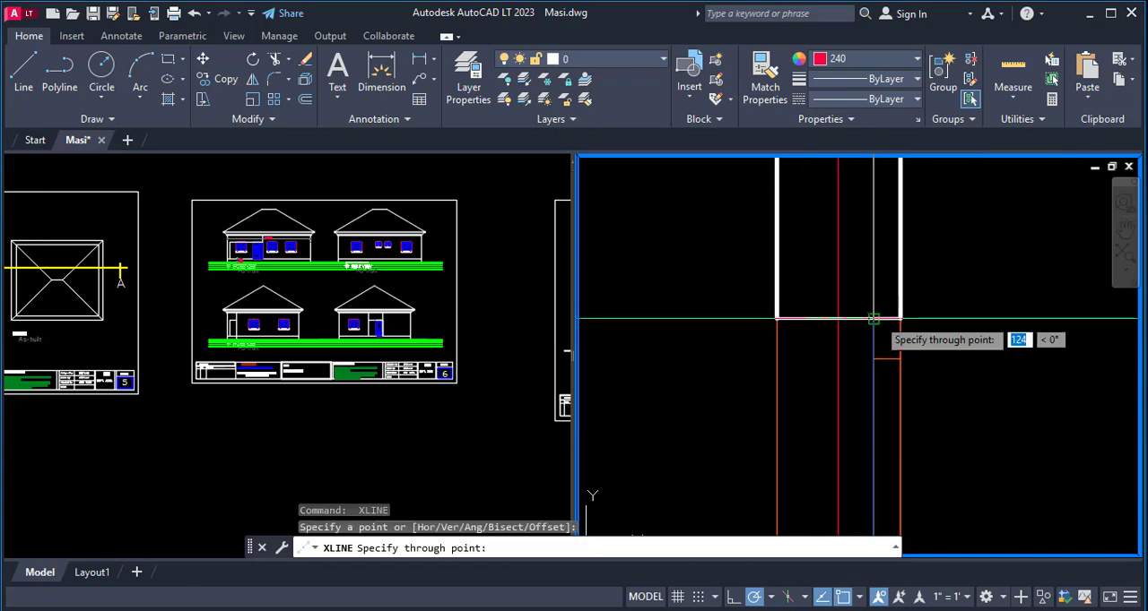
{"action": "left_click", "coordinate": [873, 319]}
{"action": "scroll", "coordinate": [807, 377], "scroll_direction": "down", "scroll_amount": 3}
{"action": "key", "text": "space"}
{"action": "key", "text": "space"}
- Draw a horizontal construction line along the outer face of the right bedroom's rear wall
{"action": "scroll", "coordinate": [773, 186], "scroll_direction": "up", "scroll_amount": 4}
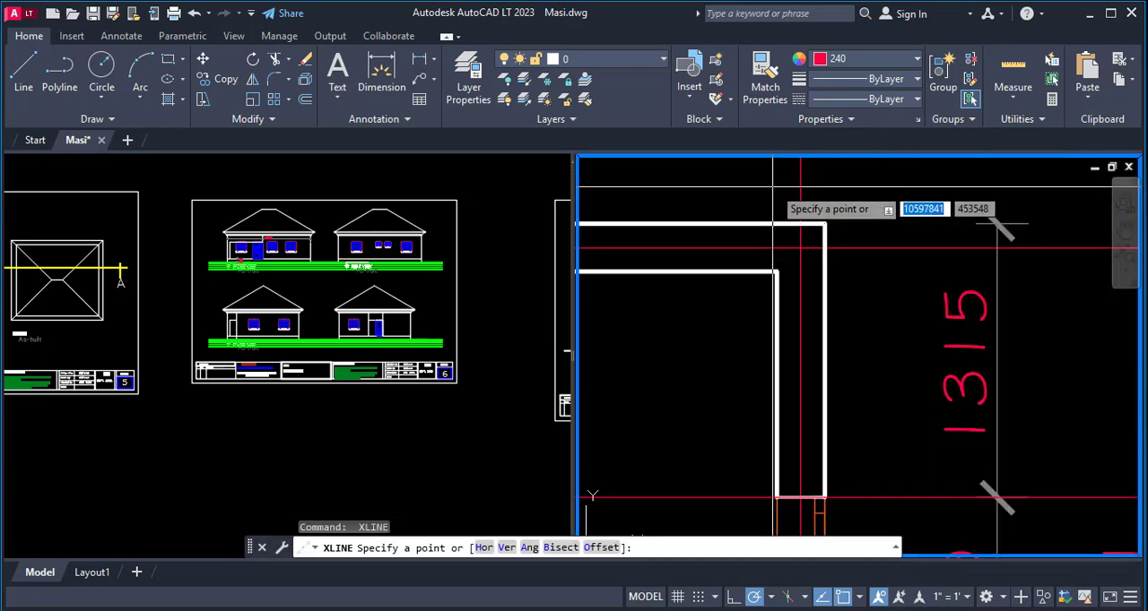
{"action": "left_click", "coordinate": [724, 224]}
{"action": "left_click", "coordinate": [824, 224]}
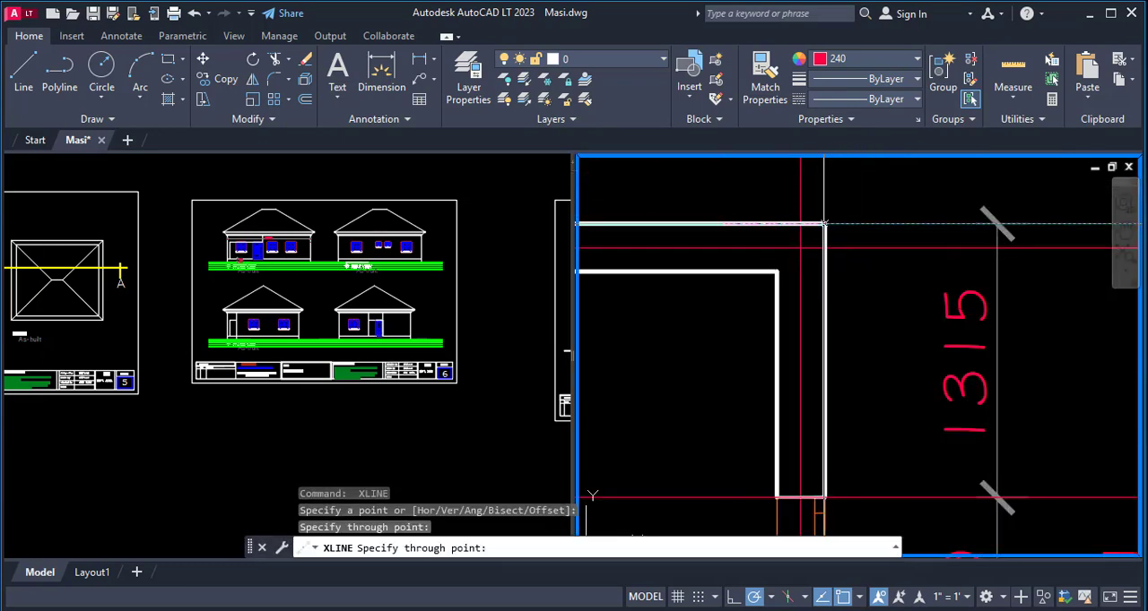
{"action": "scroll", "coordinate": [834, 255], "scroll_direction": "down", "scroll_amount": 3}
{"action": "key", "text": "Escape"}
- Examine the floor plan's new projection lines in relation to the two side elevations
{"action": "scroll", "coordinate": [840, 279], "scroll_direction": "down", "scroll_amount": 3}
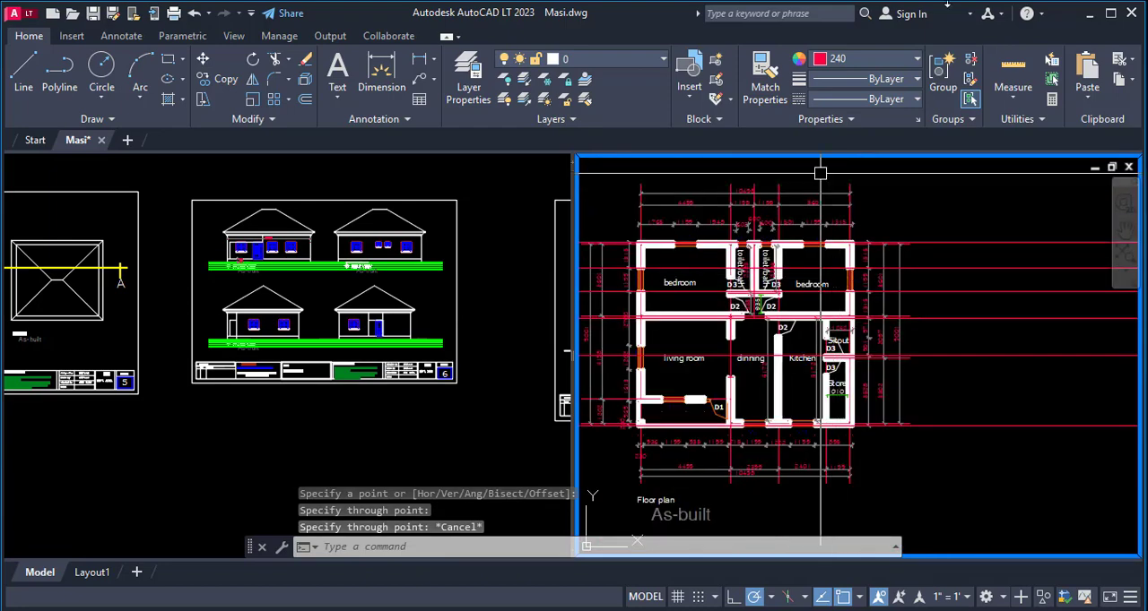
{"action": "scroll", "coordinate": [827, 279], "scroll_direction": "down", "scroll_amount": 4}
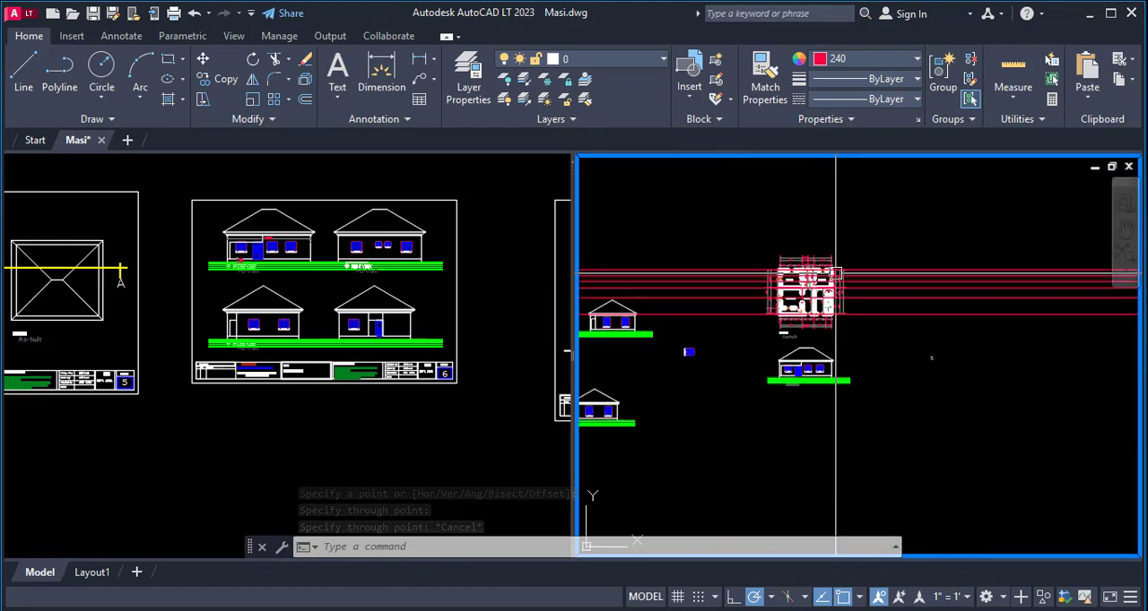
{"action": "scroll", "coordinate": [865, 287], "scroll_direction": "up", "scroll_amount": 2}
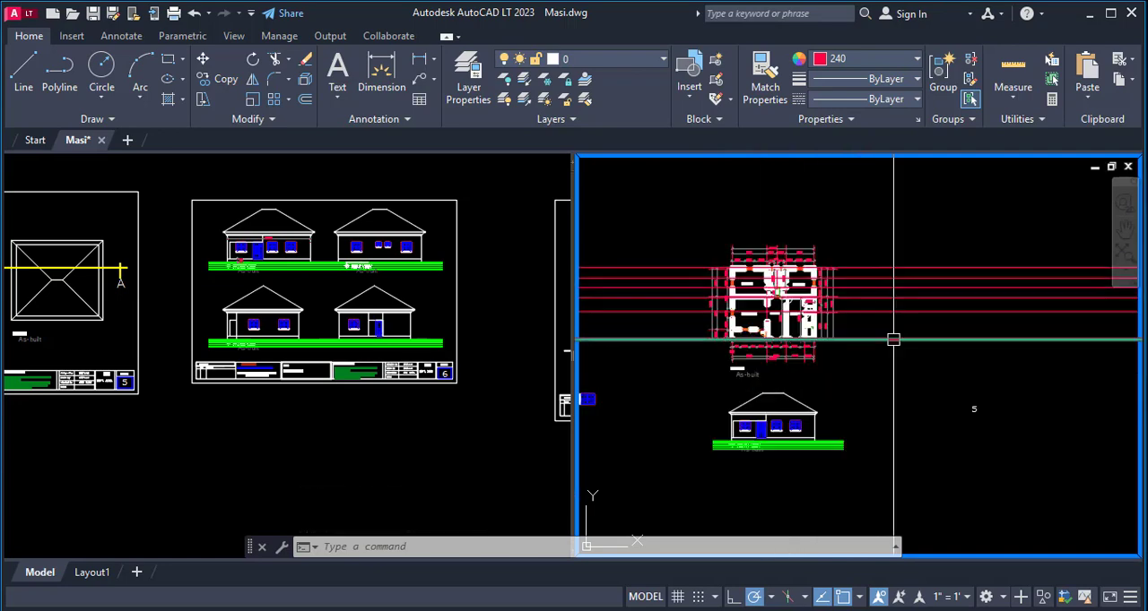
{"action": "scroll", "coordinate": [910, 334], "scroll_direction": "down", "scroll_amount": 2}
{"action": "scroll", "coordinate": [918, 365], "scroll_direction": "down", "scroll_amount": 2}
{"action": "scroll", "coordinate": [705, 432], "scroll_direction": "up", "scroll_amount": 6}
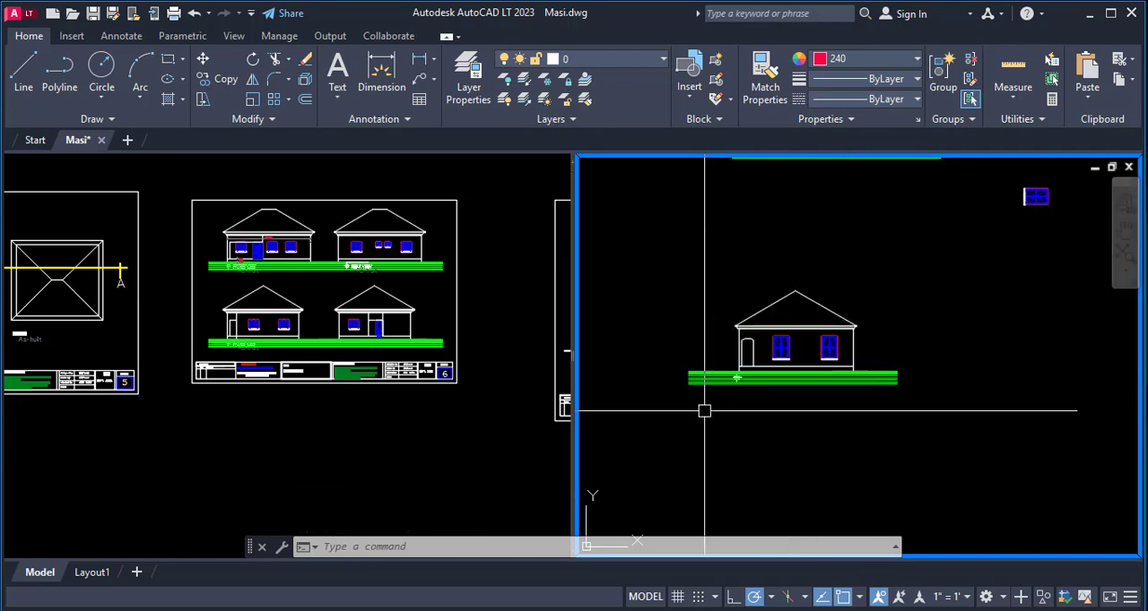
{"action": "scroll", "coordinate": [717, 412], "scroll_direction": "down", "scroll_amount": 2}
{"action": "scroll", "coordinate": [741, 389], "scroll_direction": "up", "scroll_amount": 6}
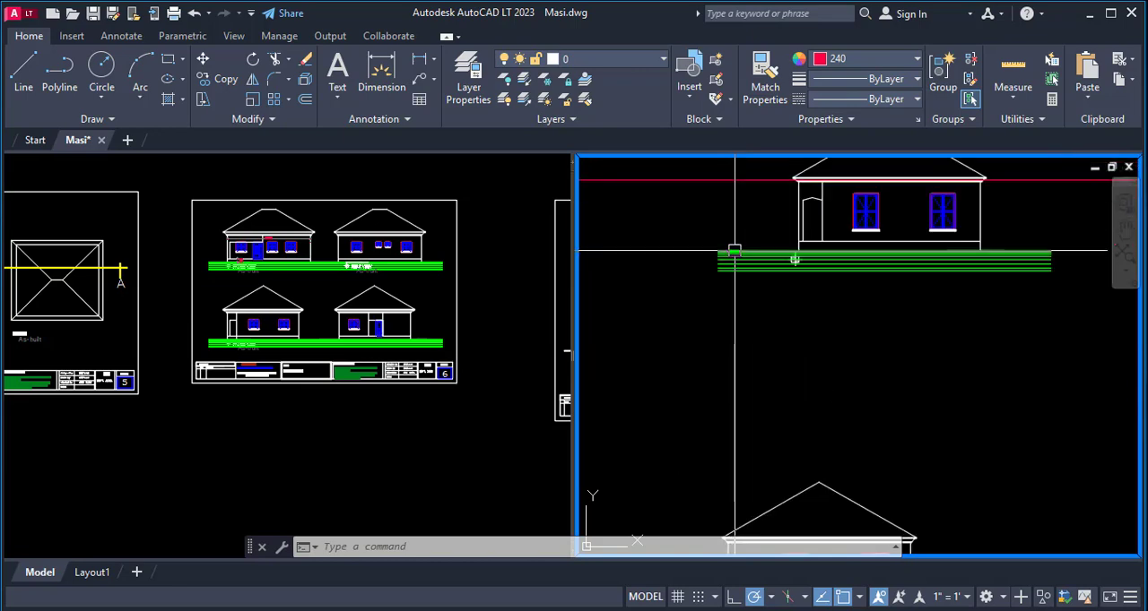
- Copy the green ground lines beneath the upper side elevation to the empty area above and to the right of the floor plan
{"action": "type", "text": "o"}
{"action": "key", "text": "Return"}
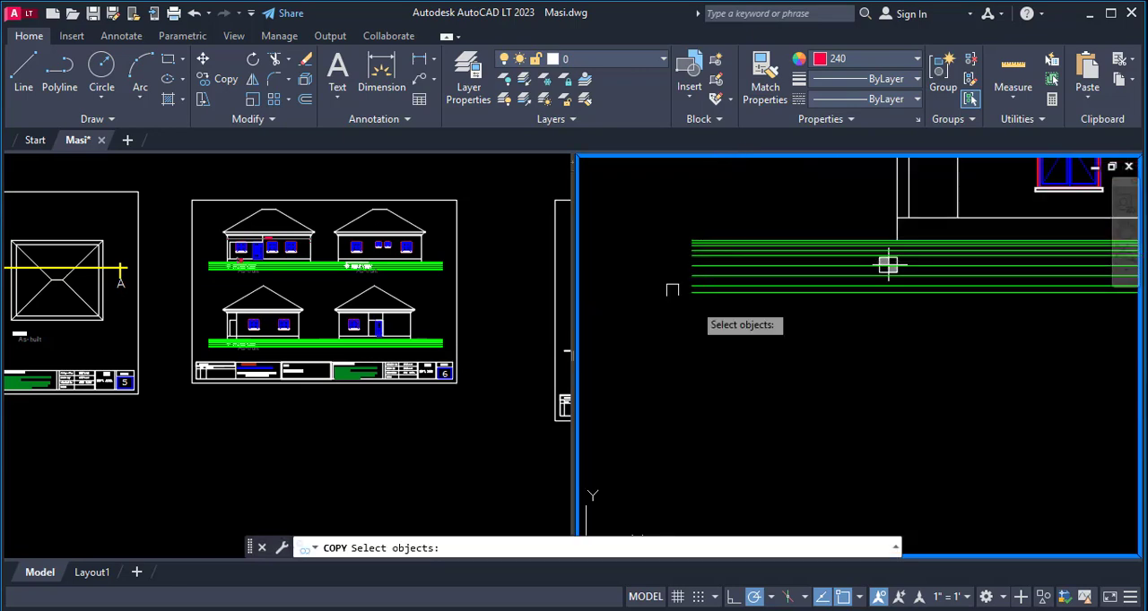
{"action": "left_click", "coordinate": [646, 220]}
{"action": "scroll", "coordinate": [956, 325], "scroll_direction": "down", "scroll_amount": 2}
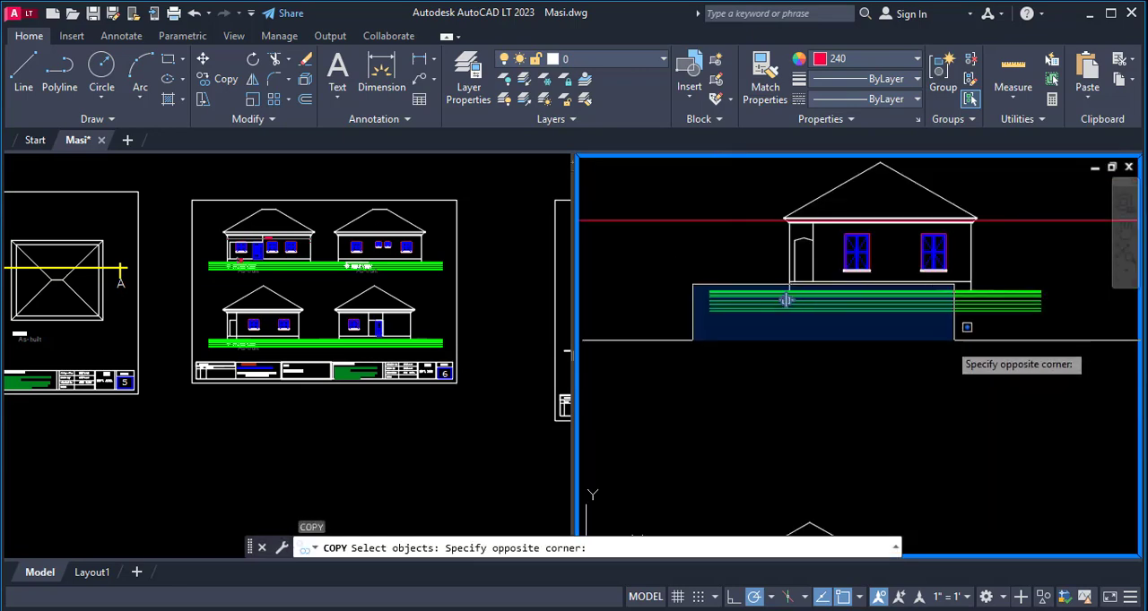
{"action": "left_click", "coordinate": [1073, 317]}
{"action": "key", "text": "Return"}
{"action": "left_click", "coordinate": [781, 304]}
{"action": "scroll", "coordinate": [737, 305], "scroll_direction": "down", "scroll_amount": 3}
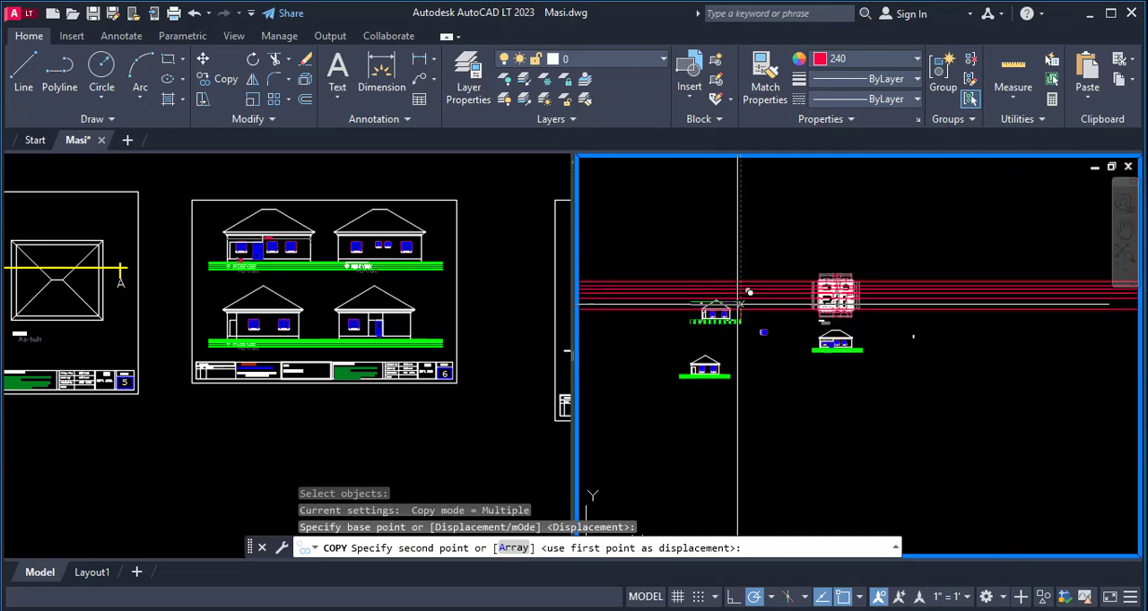
{"action": "left_click", "coordinate": [957, 239]}
{"action": "key", "text": "Escape"}
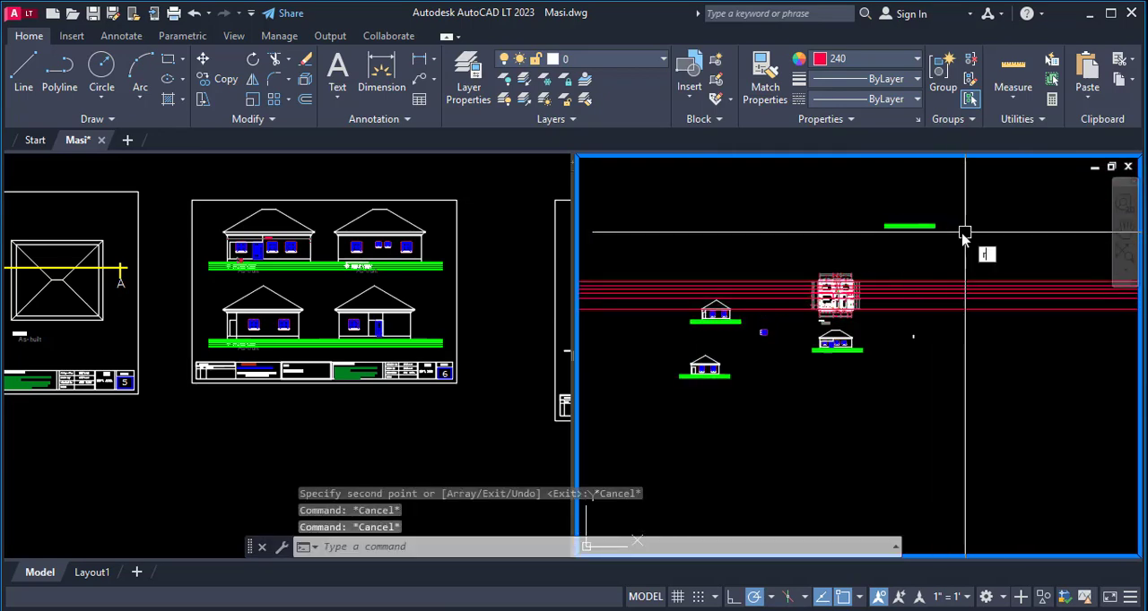
- Rotate the copied ground lines by 270° so they run vertically
{"action": "type", "text": "ro"}
{"action": "key", "text": "Return"}
{"action": "left_click", "coordinate": [960, 200]}
{"action": "left_click", "coordinate": [850, 258]}
{"action": "key", "text": "Return"}
{"action": "left_click", "coordinate": [924, 220]}
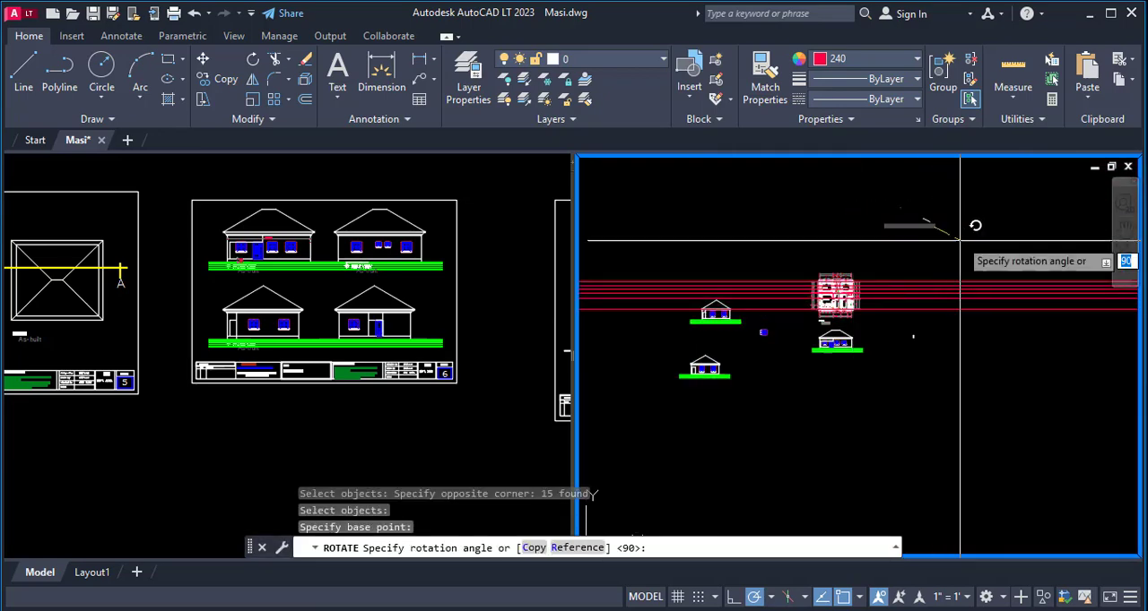
{"action": "left_click", "coordinate": [942, 254]}
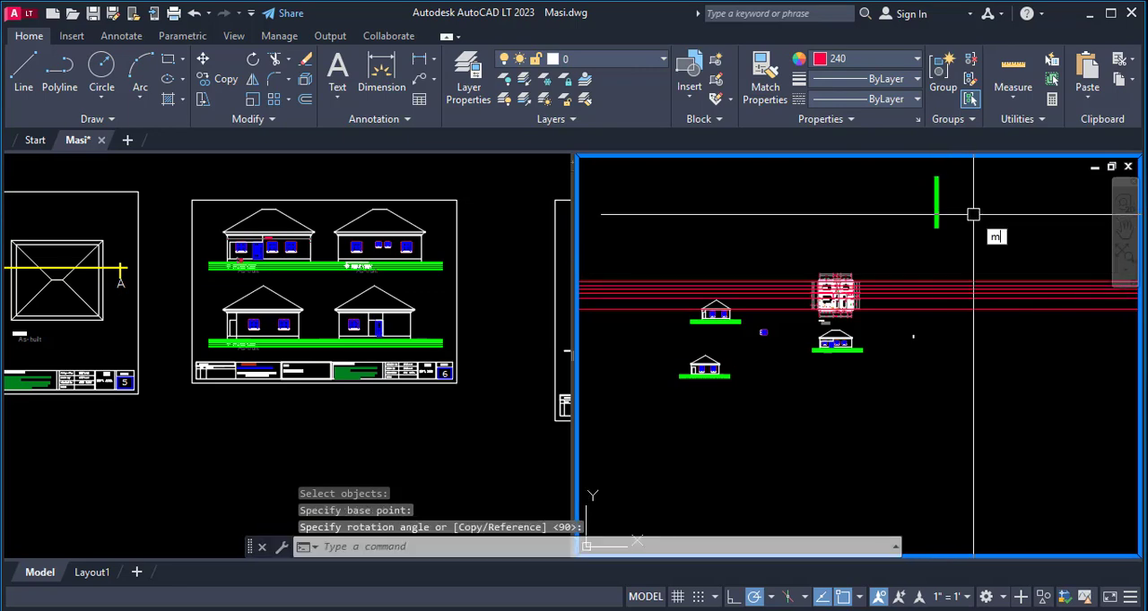
- Move the vertical ground lines across the projection lines to the right of the floor plan
{"action": "key", "text": "Return"}
{"action": "left_click", "coordinate": [978, 176]}
{"action": "left_click", "coordinate": [872, 250]}
{"action": "key", "text": "Return"}
{"action": "left_click", "coordinate": [899, 210]}
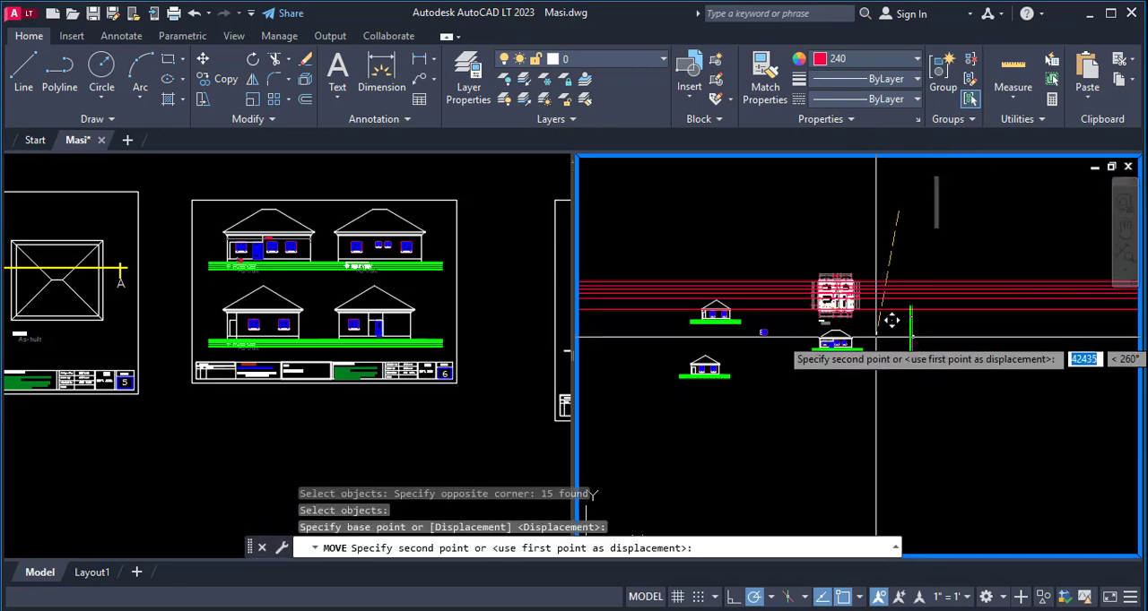
{"action": "scroll", "coordinate": [892, 320], "scroll_direction": "up", "scroll_amount": 4}
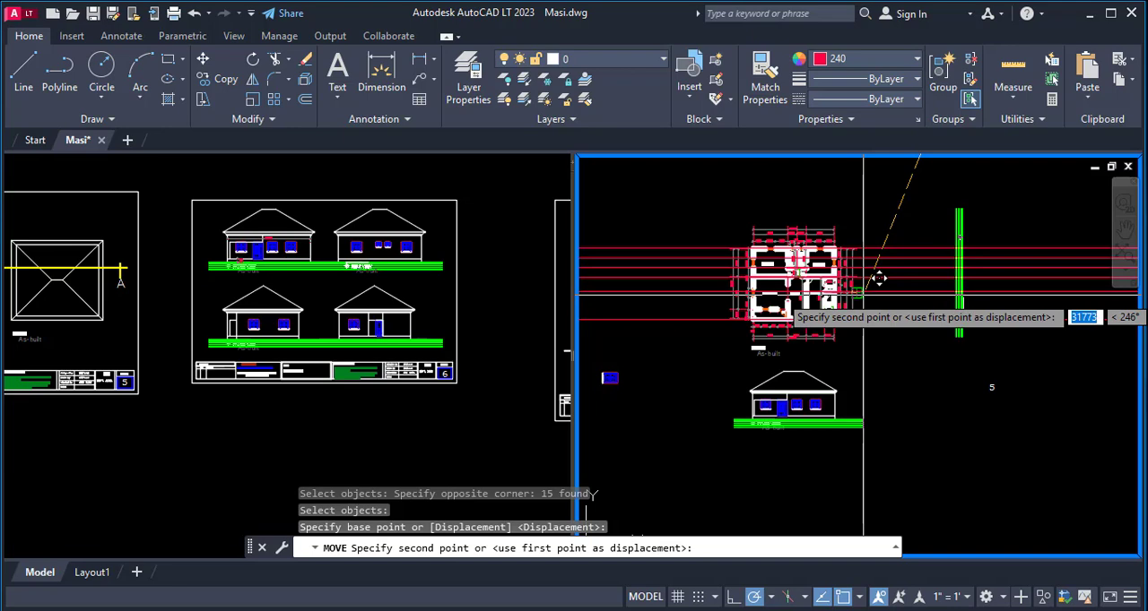
{"action": "left_click", "coordinate": [874, 276]}
{"action": "scroll", "coordinate": [984, 188], "scroll_direction": "up", "scroll_amount": 2}
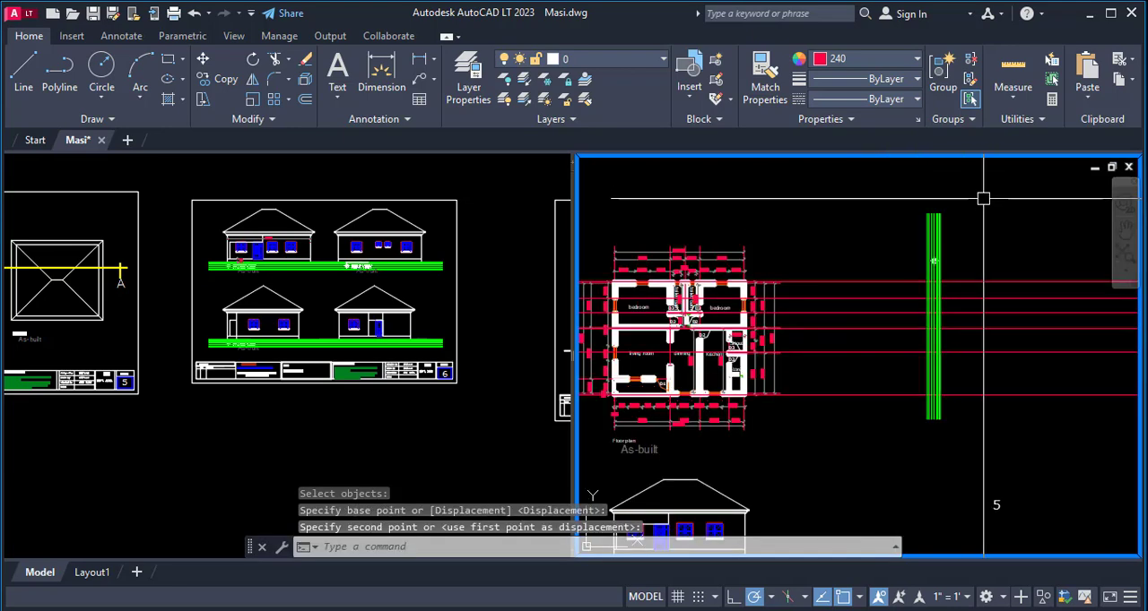
- Move the vertical ground lines straight down so they extend past both the uppermost and lowermost projection lines
{"action": "type", "text": "m"}
{"action": "key", "text": "Return"}
{"action": "left_click", "coordinate": [988, 207]}
{"action": "left_click", "coordinate": [886, 252]}
{"action": "key", "text": "Return"}
{"action": "left_click", "coordinate": [990, 232]}
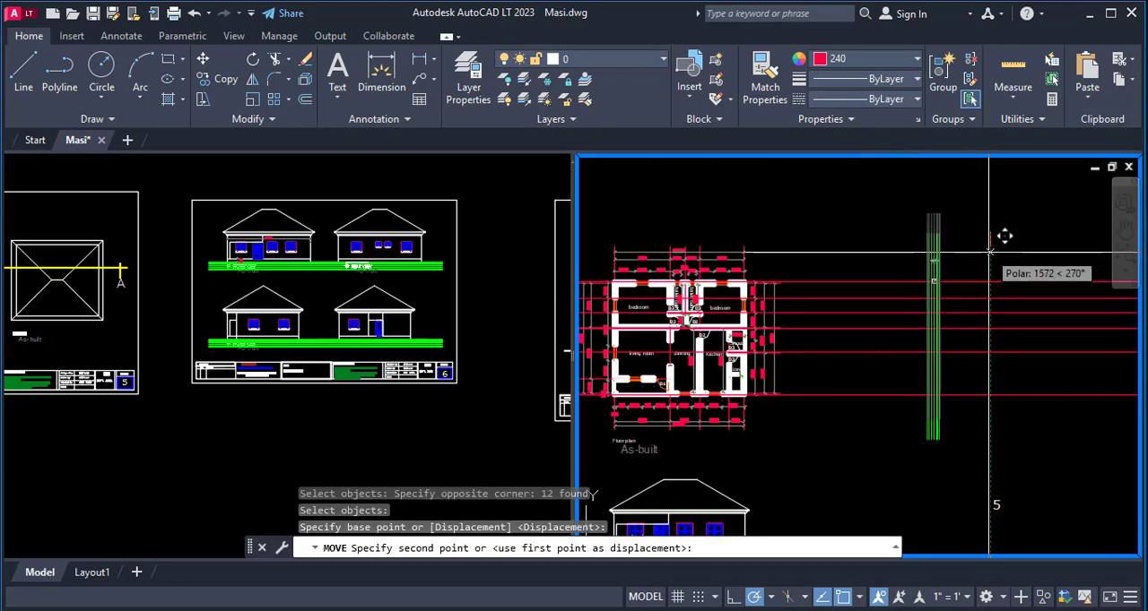
{"action": "left_click", "coordinate": [920, 333]}
{"action": "scroll", "coordinate": [820, 366], "scroll_direction": "up", "scroll_amount": 5}
{"action": "scroll", "coordinate": [733, 334], "scroll_direction": "down", "scroll_amount": 5}
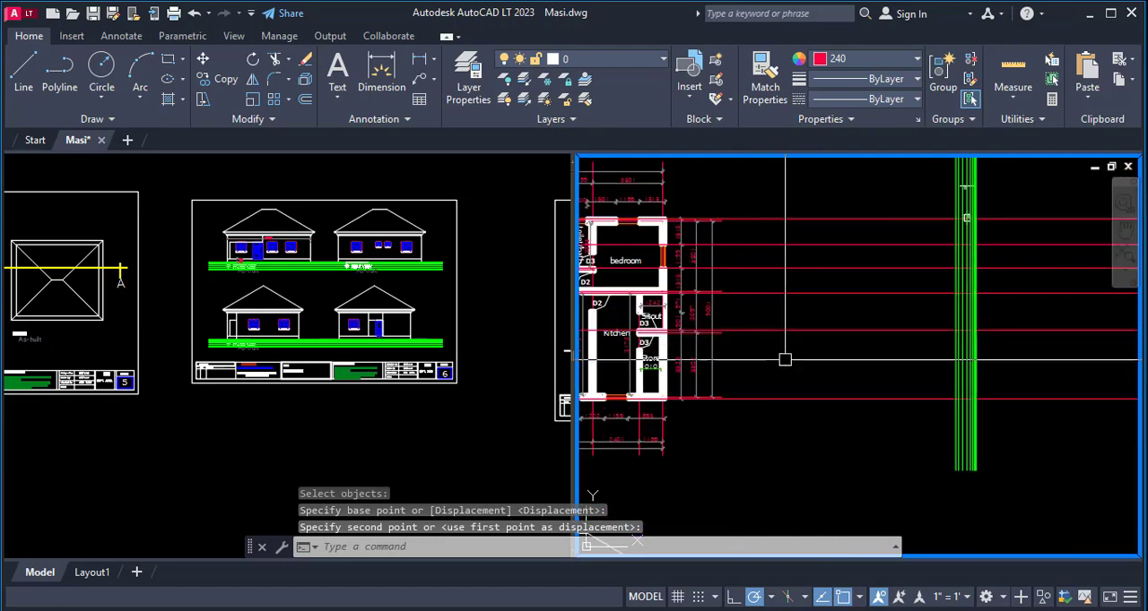
- Offset the leftmost vertical ground line 450 toward the floor plan
{"action": "scroll", "coordinate": [734, 377], "scroll_direction": "up", "scroll_amount": 4}
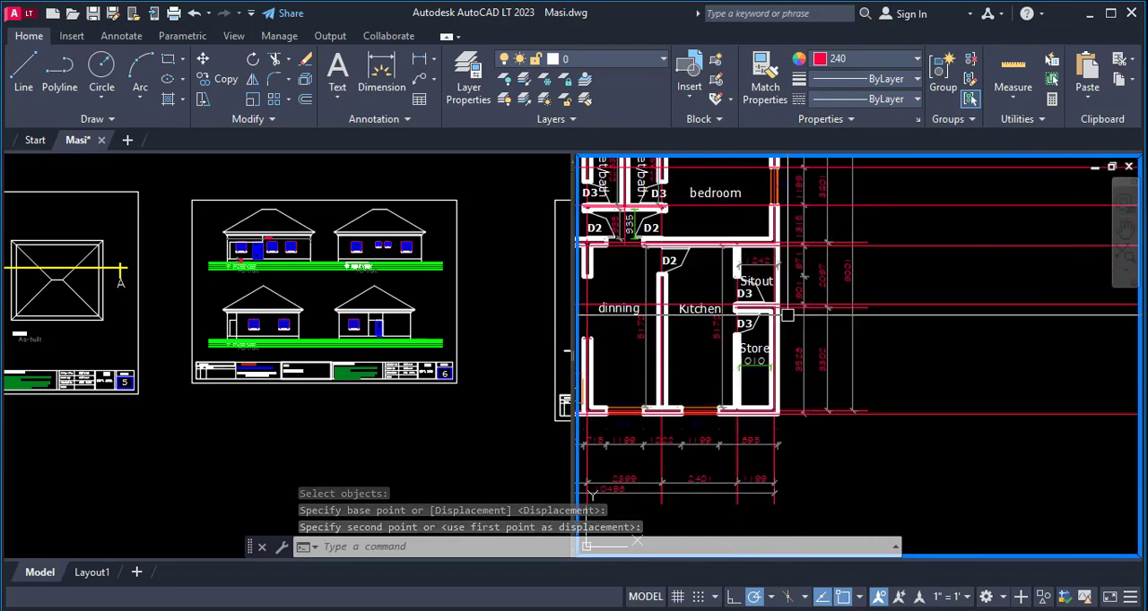
{"action": "scroll", "coordinate": [820, 346], "scroll_direction": "down", "scroll_amount": 2}
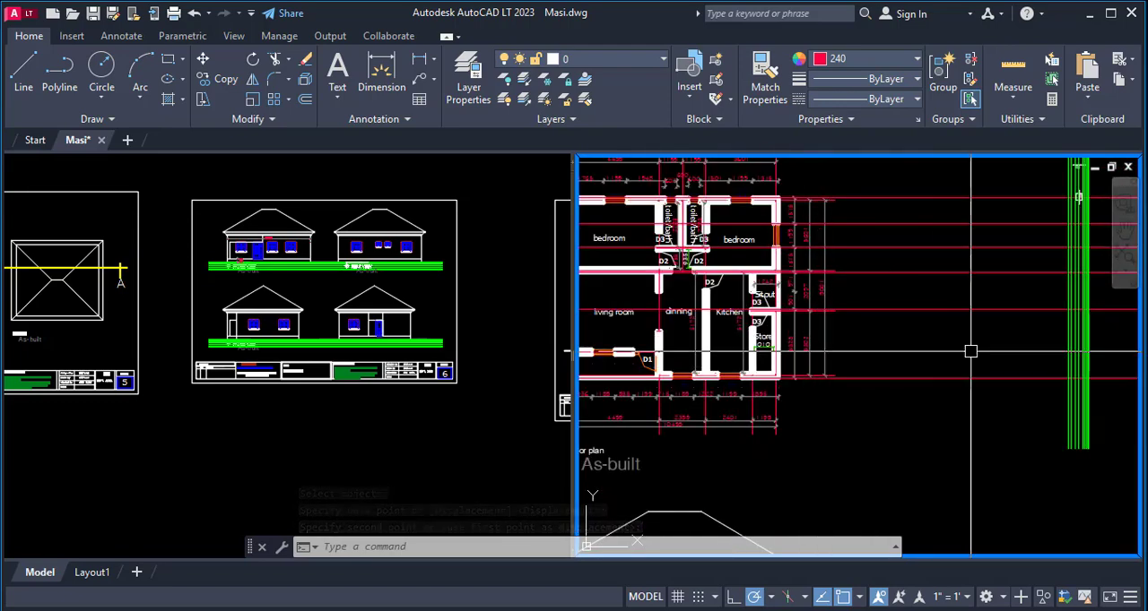
{"action": "type", "text": "o"}
{"action": "key", "text": "Return"}
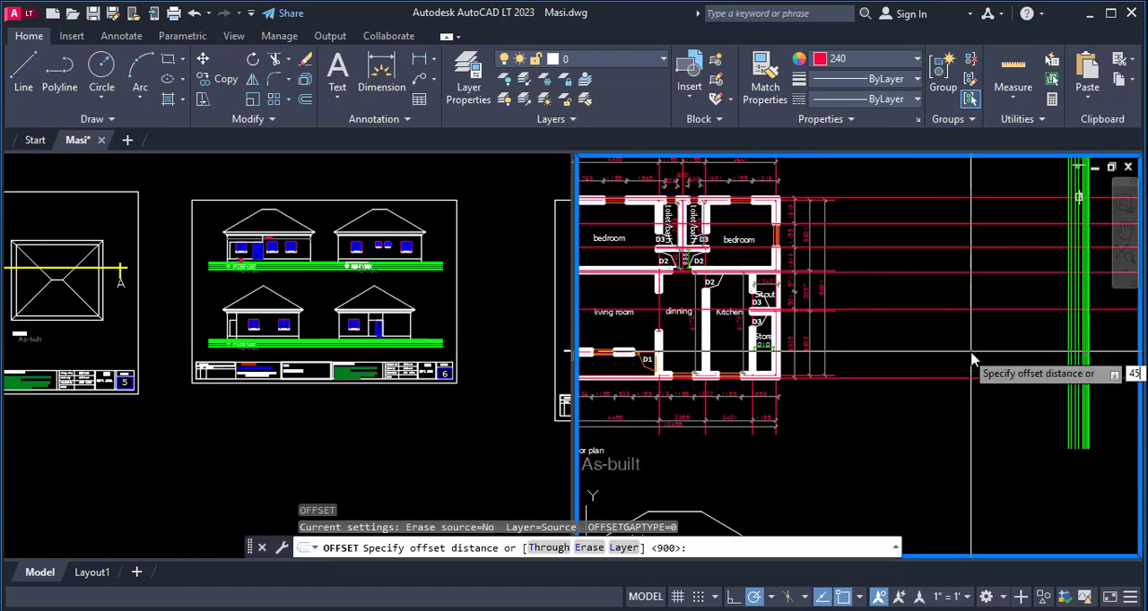
{"action": "type", "text": "450"}
{"action": "key", "text": "Return"}
{"action": "scroll", "coordinate": [973, 359], "scroll_direction": "up", "scroll_amount": 3}
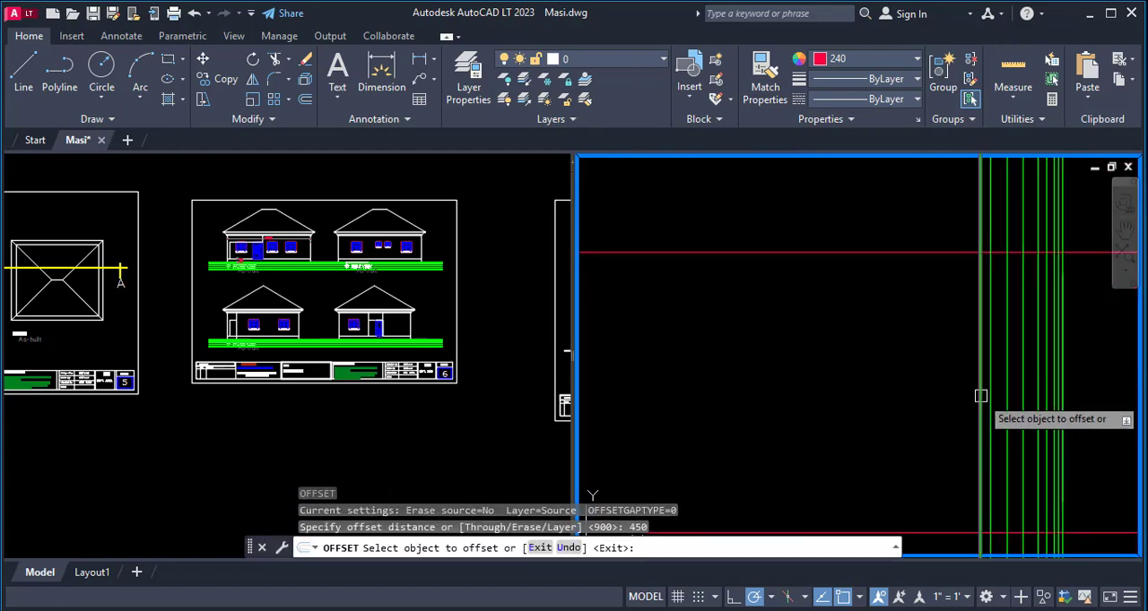
{"action": "left_click", "coordinate": [979, 394]}
{"action": "left_click", "coordinate": [838, 392]}
{"action": "scroll", "coordinate": [953, 397], "scroll_direction": "down", "scroll_amount": 1}
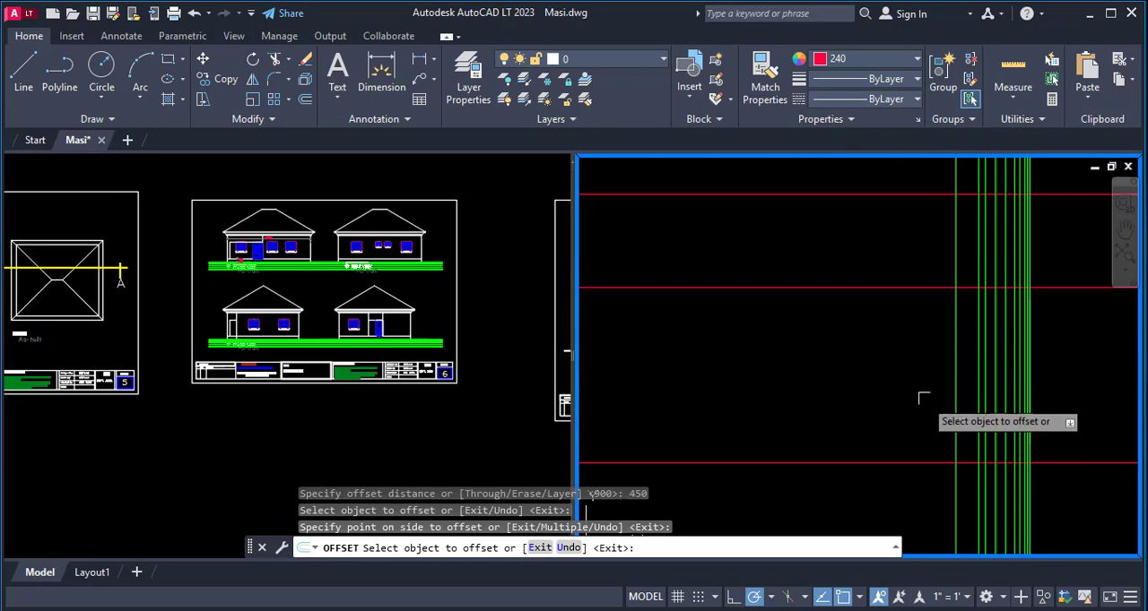
{"action": "key", "text": "Return"}
{"action": "key", "text": "Return"}
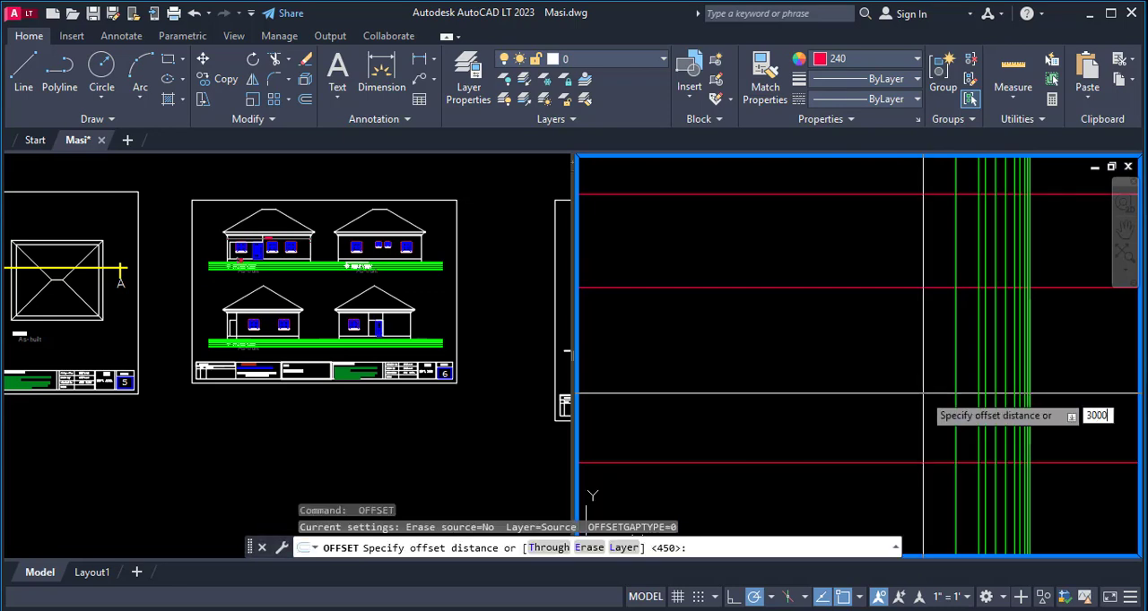
- Offset the line lying 450 from the ground lines by 3000 toward the floor plan
{"action": "key", "text": "Return"}
{"action": "left_click", "coordinate": [954, 385]}
{"action": "left_click", "coordinate": [941, 389]}
{"action": "scroll", "coordinate": [1024, 374], "scroll_direction": "down", "scroll_amount": 2}
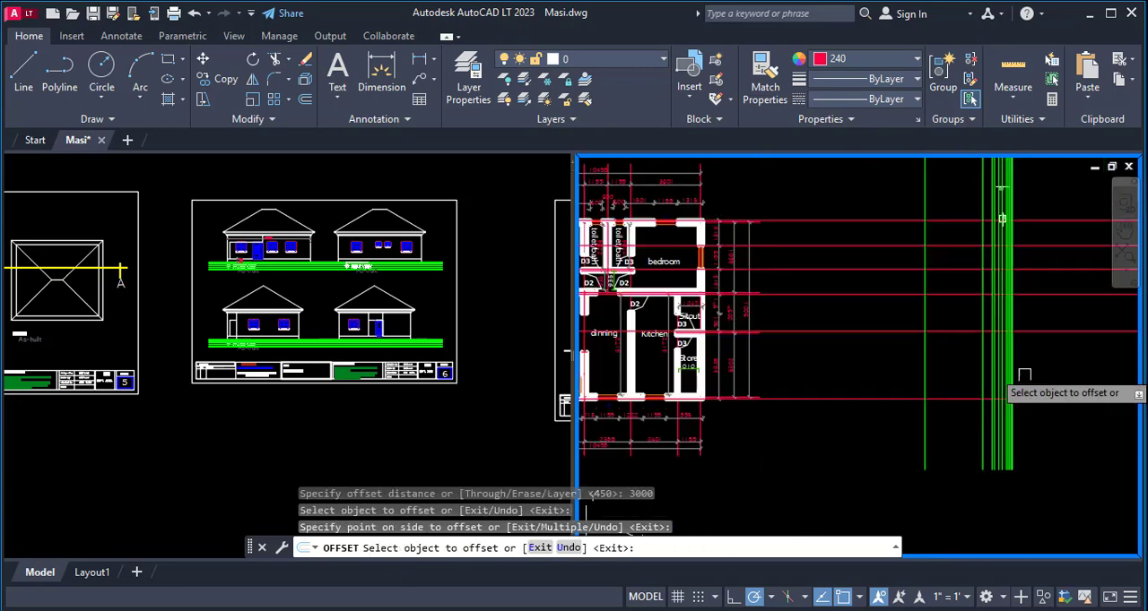
{"action": "scroll", "coordinate": [1024, 374], "scroll_direction": "up", "scroll_amount": 3}
{"action": "key", "text": "Return"}
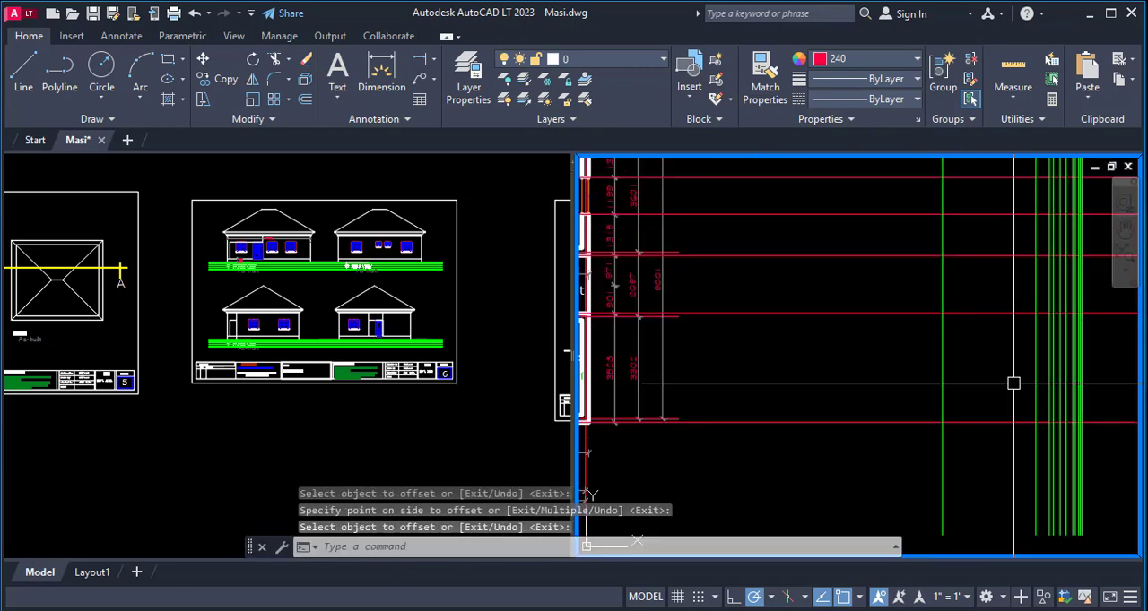
- Offset the line lying 450 from the ground lines by 900 toward the floor plan for the window sill level
{"action": "key", "text": "Return"}
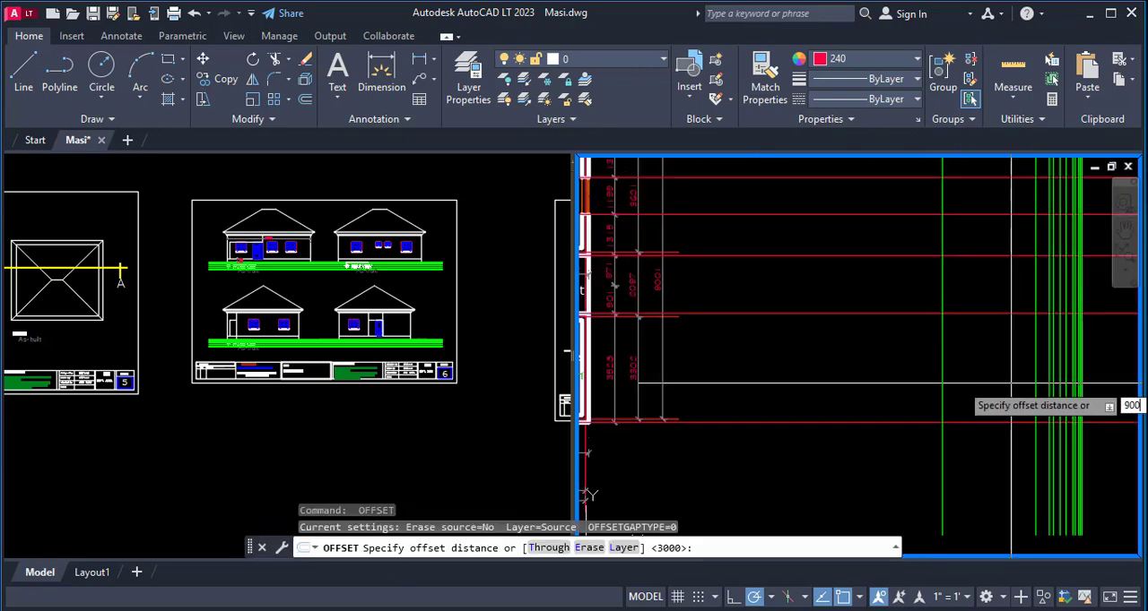
{"action": "type", "text": "900"}
{"action": "key", "text": "Return"}
{"action": "left_click", "coordinate": [1035, 383]}
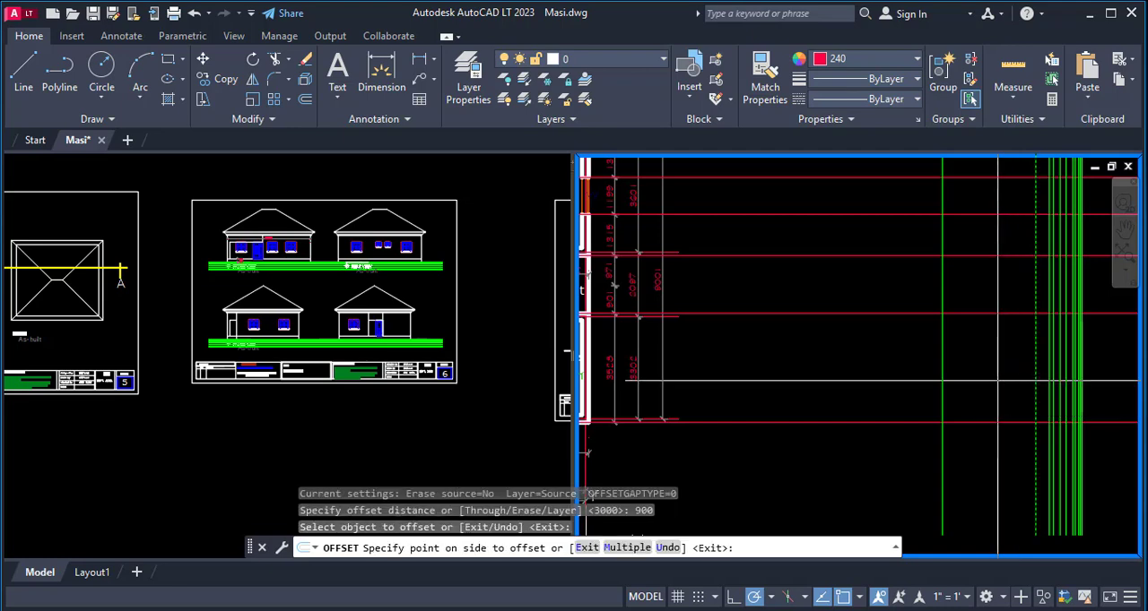
{"action": "left_click", "coordinate": [997, 384]}
{"action": "scroll", "coordinate": [994, 386], "scroll_direction": "down", "scroll_amount": 2}
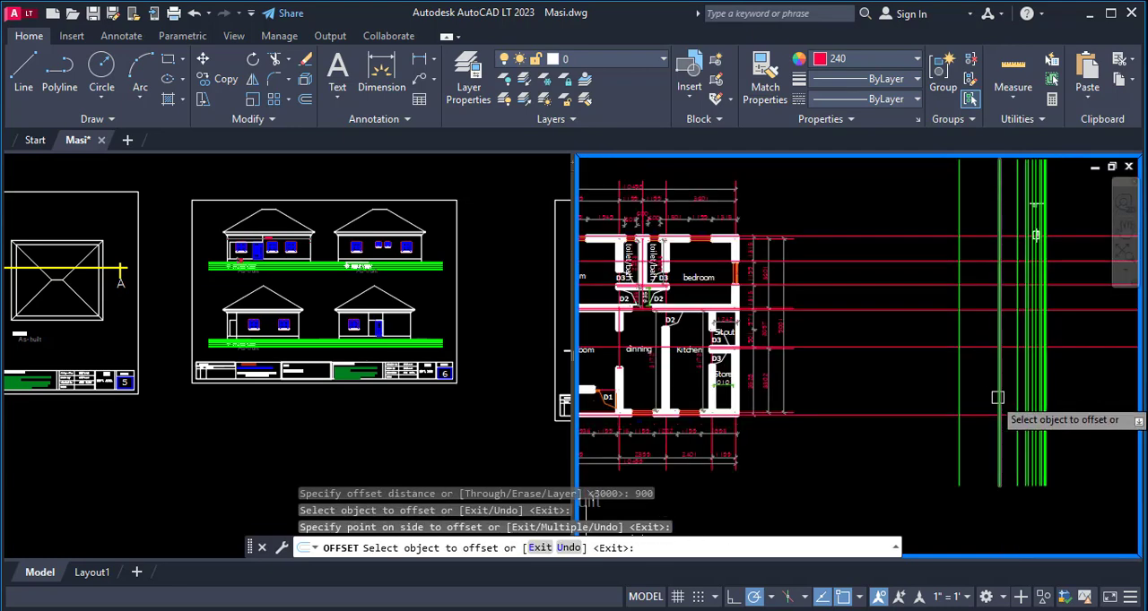
{"action": "key", "text": "Return"}
{"action": "key", "text": "Return"}
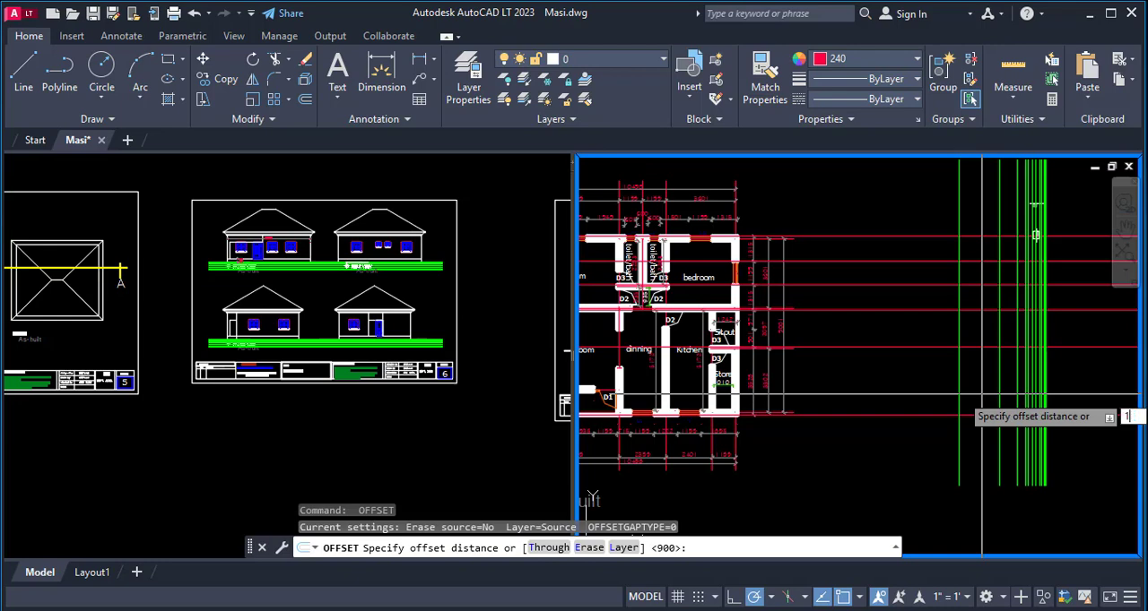
- Offset the window sill level line 1200 toward the floor plan for the window head level
{"action": "key", "text": "Return"}
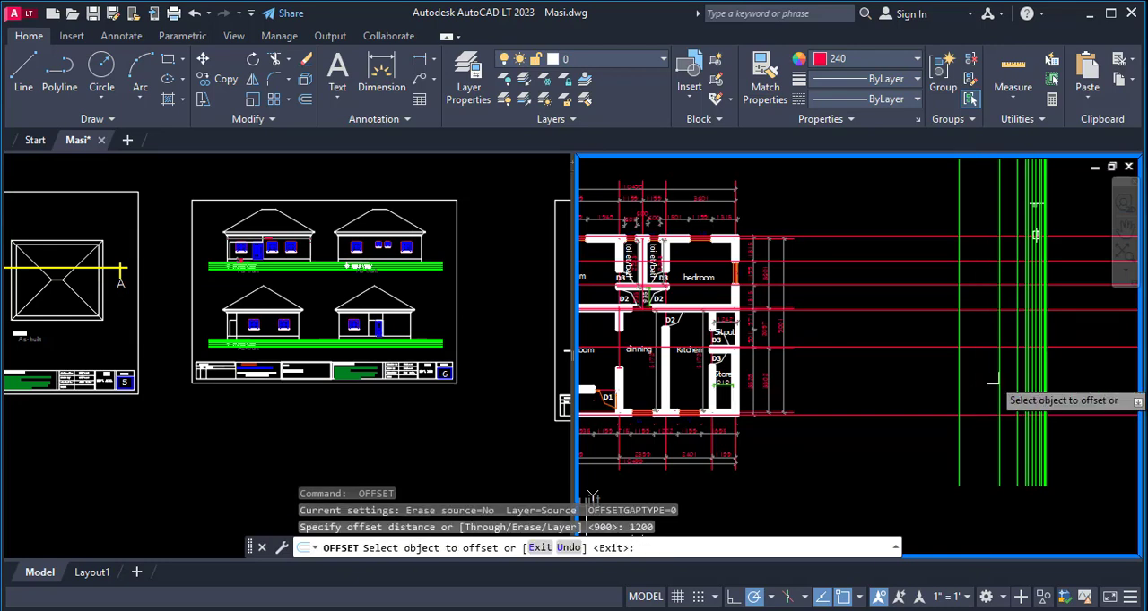
{"action": "left_click", "coordinate": [1000, 375]}
{"action": "left_click", "coordinate": [973, 382]}
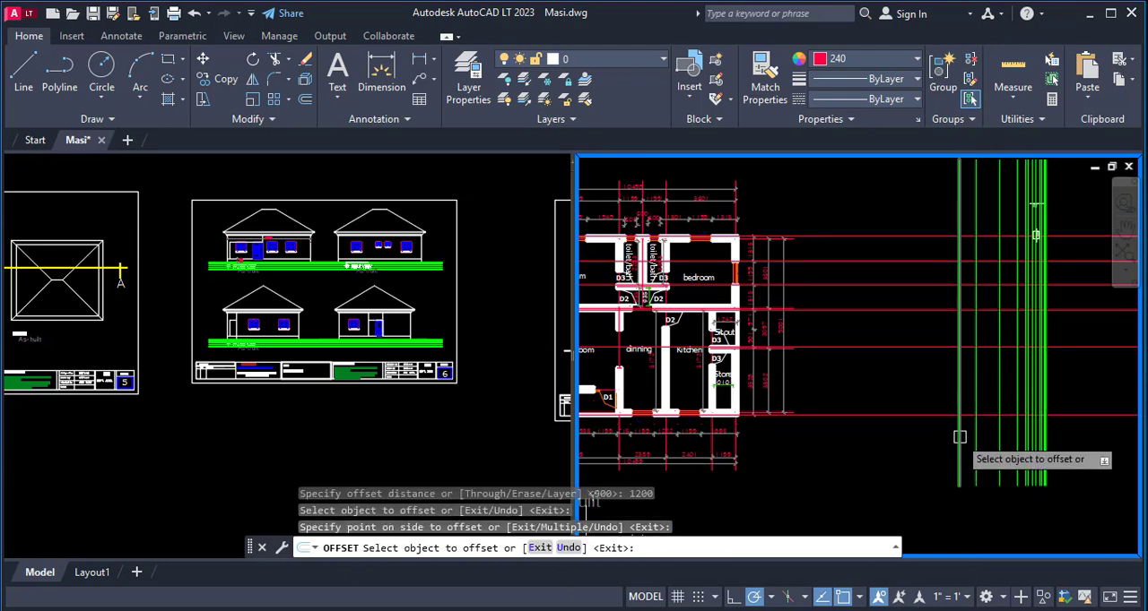
{"action": "key", "text": "Escape"}
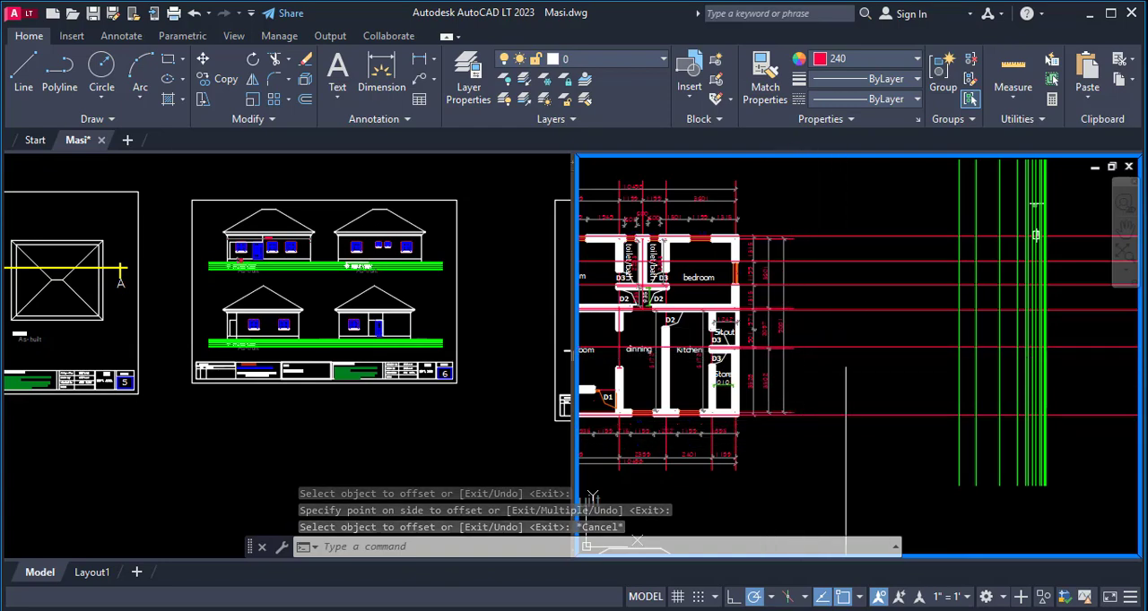
- Copy the front view's rightmost window with its sill to the empty space beside the front view
{"action": "scroll", "coordinate": [878, 356], "scroll_direction": "down", "scroll_amount": 4}
{"action": "scroll", "coordinate": [841, 444], "scroll_direction": "up", "scroll_amount": 2}
{"action": "scroll", "coordinate": [826, 447], "scroll_direction": "up", "scroll_amount": 2}
{"action": "type", "text": "co"}
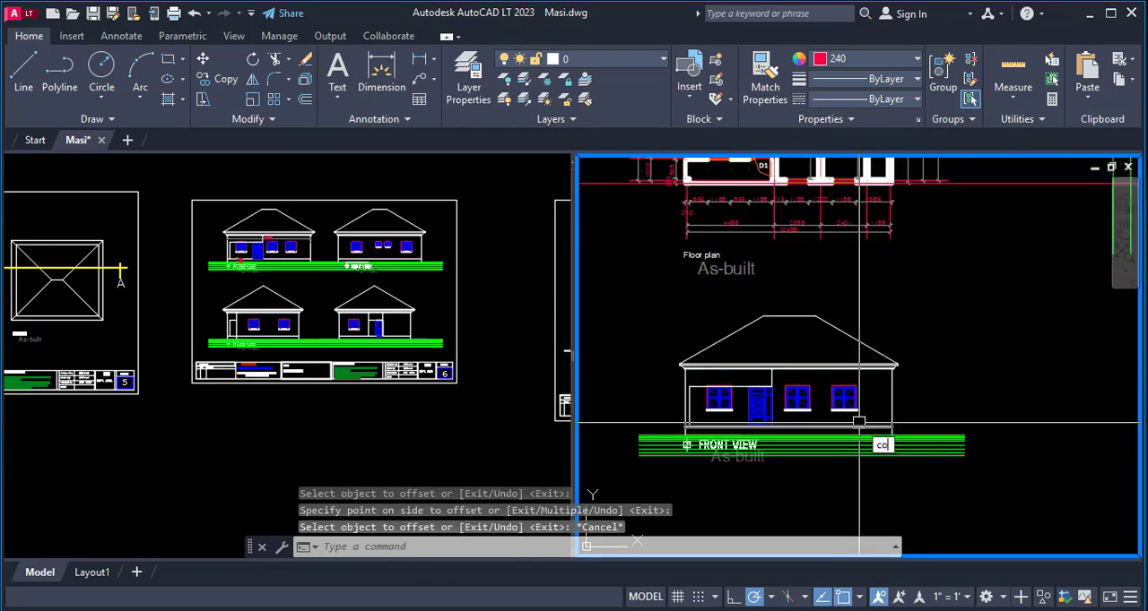
{"action": "key", "text": "Return"}
{"action": "scroll", "coordinate": [858, 425], "scroll_direction": "up", "scroll_amount": 4}
{"action": "left_click", "coordinate": [865, 410]}
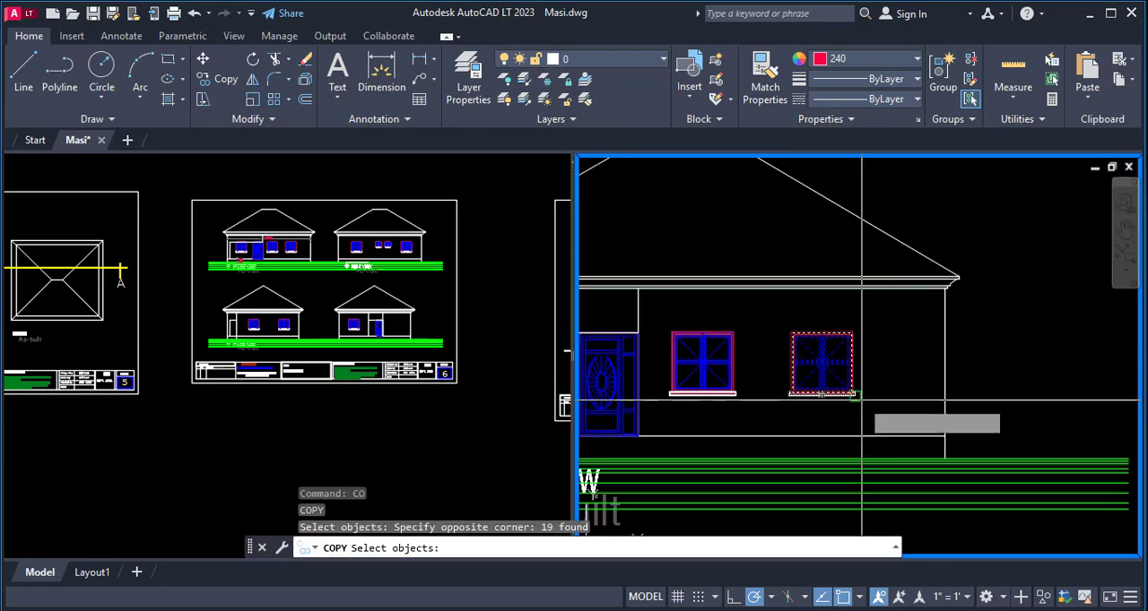
{"action": "key", "text": "Return"}
{"action": "left_click", "coordinate": [859, 395]}
{"action": "scroll", "coordinate": [772, 477], "scroll_direction": "down", "scroll_amount": 4}
{"action": "left_click", "coordinate": [952, 325]}
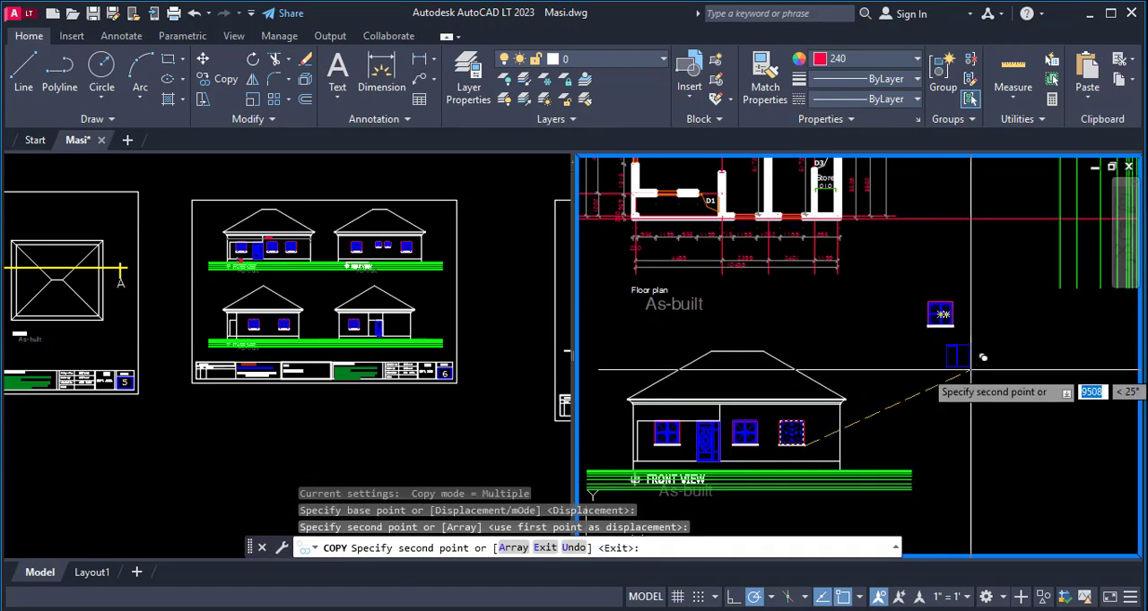
{"action": "key", "text": "Escape"}
{"action": "key", "text": "Escape"}
{"action": "key", "text": "Escape"}
- Rotate the copied window 90° counterclockwise about its sill corner so the sill faces right
{"action": "type", "text": "ro"}
{"action": "key", "text": "Return"}
{"action": "left_click", "coordinate": [950, 292]}
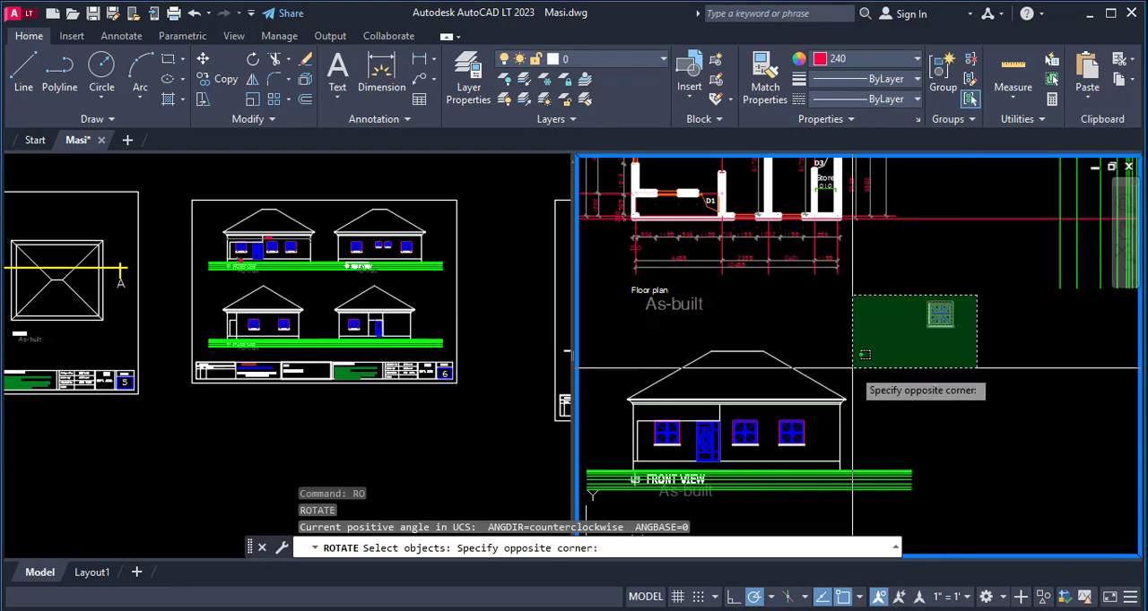
{"action": "left_click", "coordinate": [773, 381]}
{"action": "scroll", "coordinate": [941, 314], "scroll_direction": "up", "scroll_amount": 4}
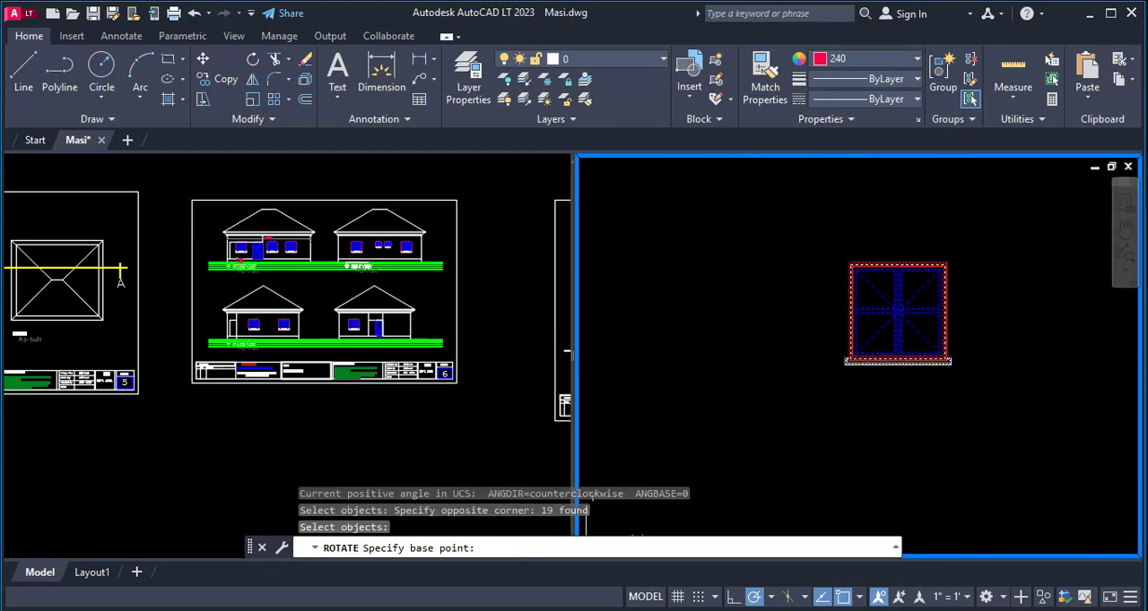
{"action": "left_click", "coordinate": [948, 363]}
{"action": "left_click", "coordinate": [971, 185]}
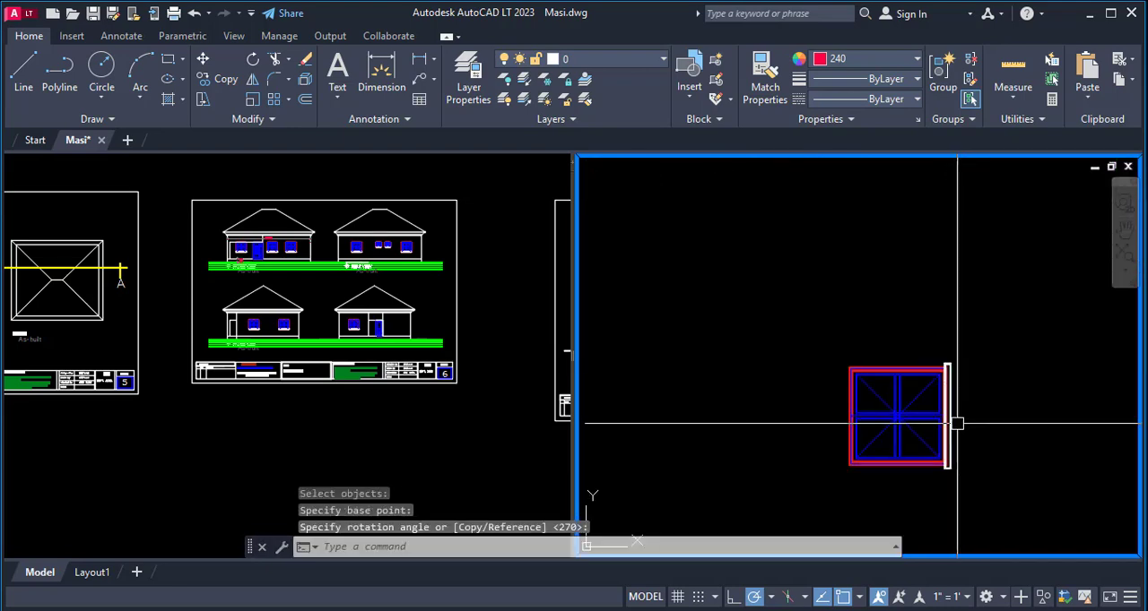
- Move the rotated window by its sill corner to where the sill level line meets the bedroom window's lower projection line
{"action": "type", "text": "m"}
{"action": "key", "text": "Return"}
{"action": "left_click", "coordinate": [981, 352]}
{"action": "left_click", "coordinate": [848, 475]}
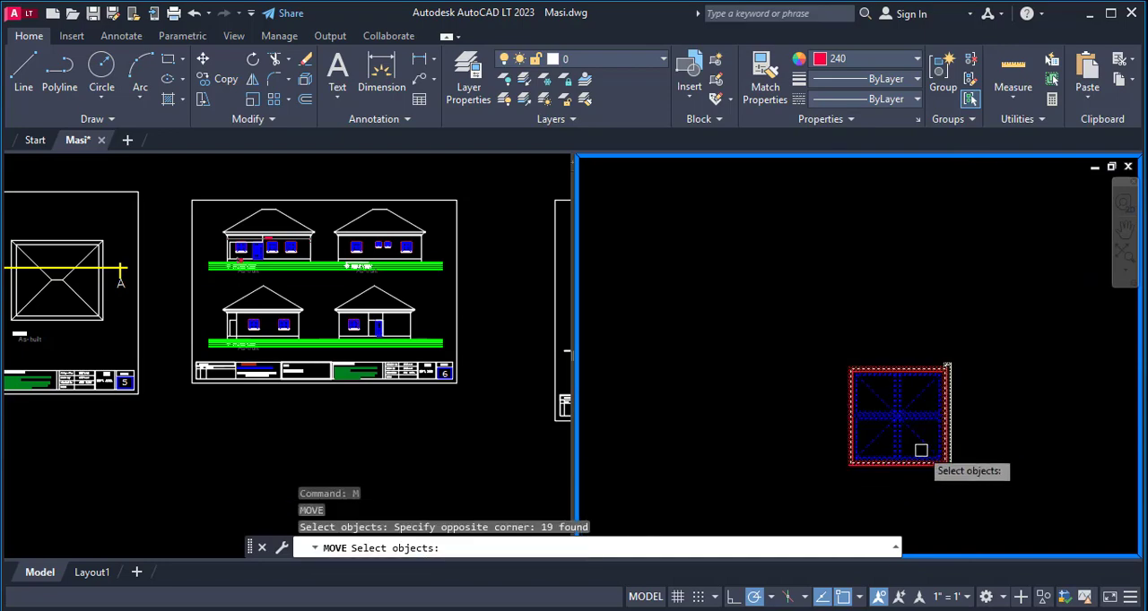
{"action": "scroll", "coordinate": [921, 451], "scroll_direction": "up", "scroll_amount": 6}
{"action": "key", "text": "Return"}
{"action": "left_click", "coordinate": [1025, 518]}
{"action": "scroll", "coordinate": [726, 422], "scroll_direction": "down", "scroll_amount": 4}
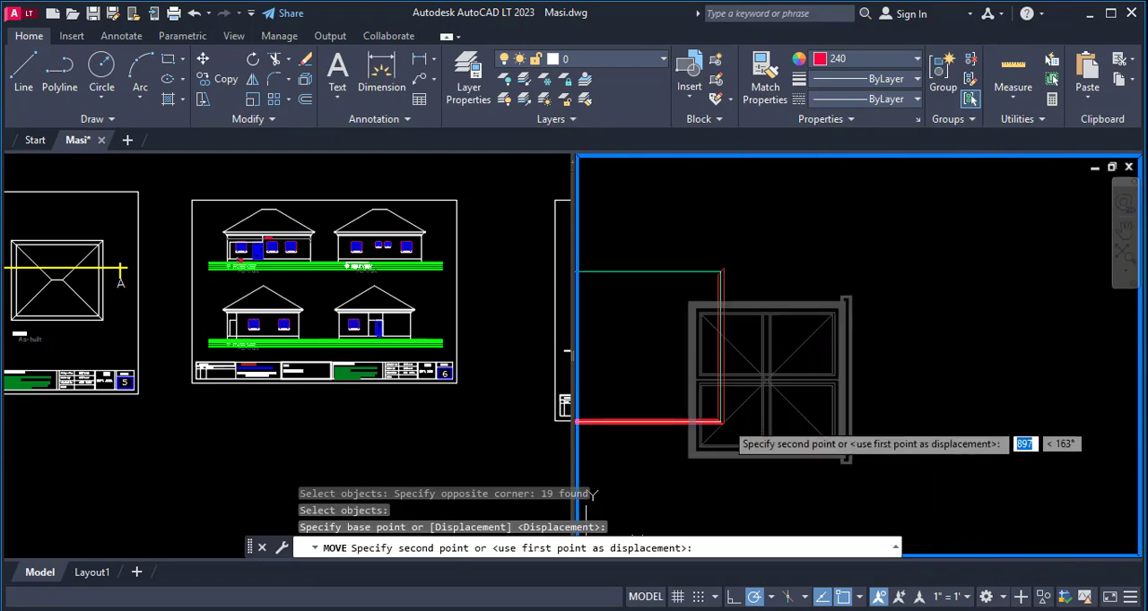
{"action": "scroll", "coordinate": [758, 437], "scroll_direction": "down", "scroll_amount": 10}
{"action": "scroll", "coordinate": [903, 190], "scroll_direction": "up", "scroll_amount": 2}
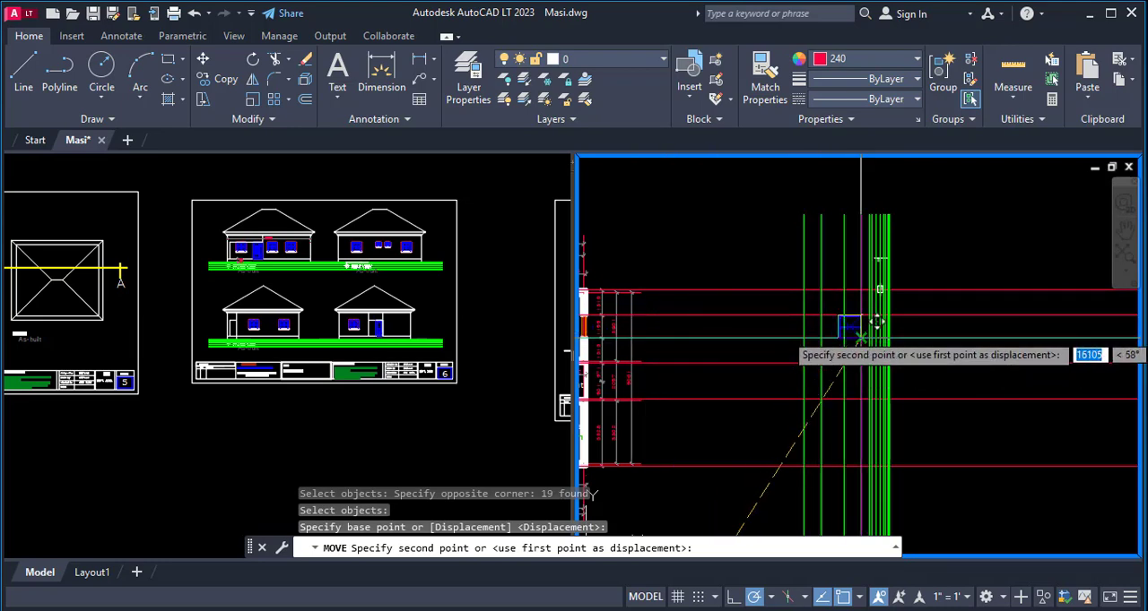
{"action": "scroll", "coordinate": [860, 338], "scroll_direction": "up", "scroll_amount": 1}
{"action": "scroll", "coordinate": [955, 354], "scroll_direction": "down", "scroll_amount": 2}
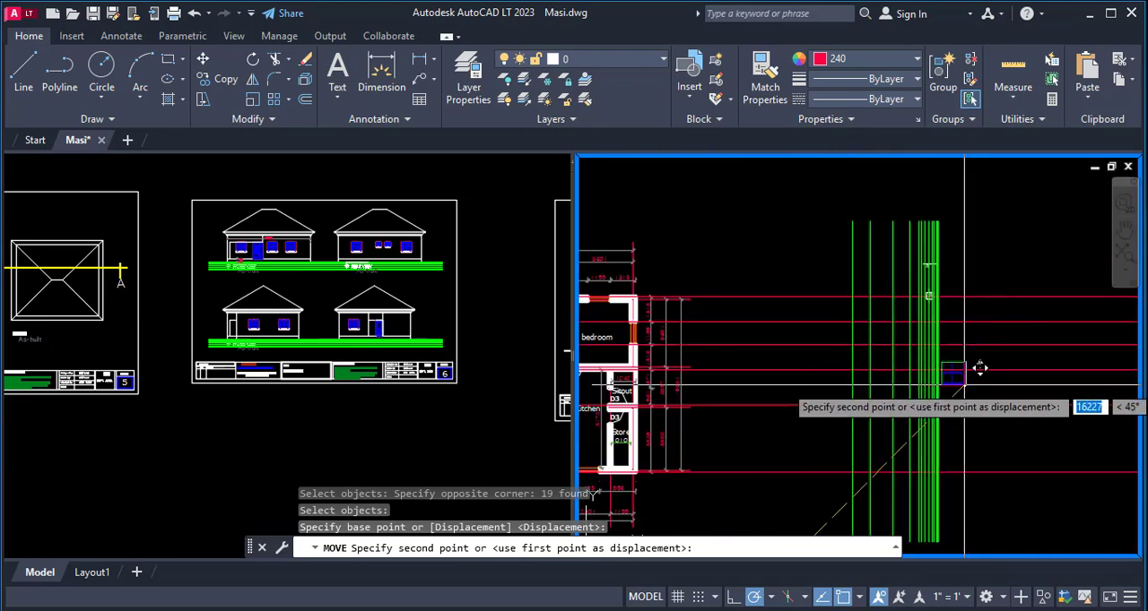
{"action": "scroll", "coordinate": [978, 371], "scroll_direction": "up", "scroll_amount": 3}
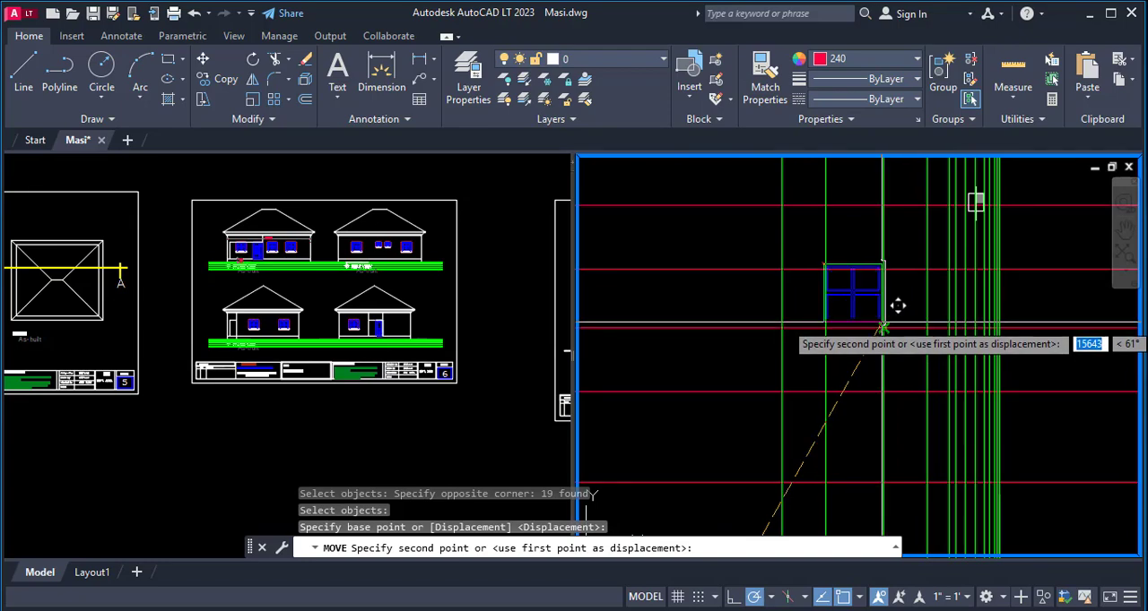
{"action": "left_click", "coordinate": [898, 308]}
{"action": "scroll", "coordinate": [1021, 255], "scroll_direction": "down", "scroll_amount": 4}
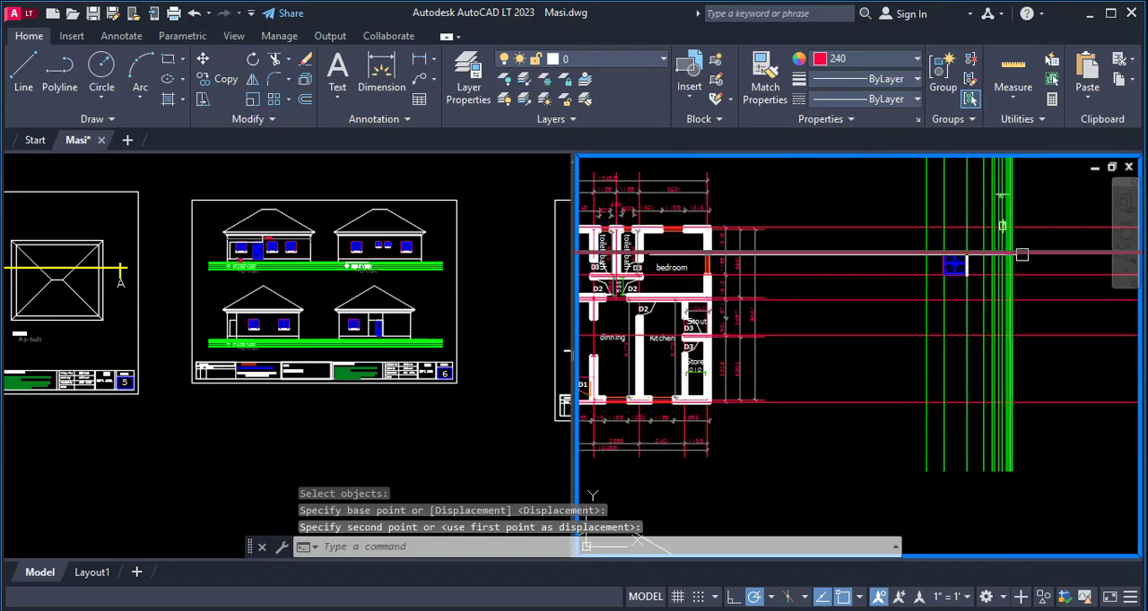
- Draw a horizontal construction line through the upper jamb of the sitout's D3 door opening in the floor plan
{"action": "scroll", "coordinate": [684, 307], "scroll_direction": "up", "scroll_amount": 4}
{"action": "scroll", "coordinate": [674, 334], "scroll_direction": "down", "scroll_amount": 4}
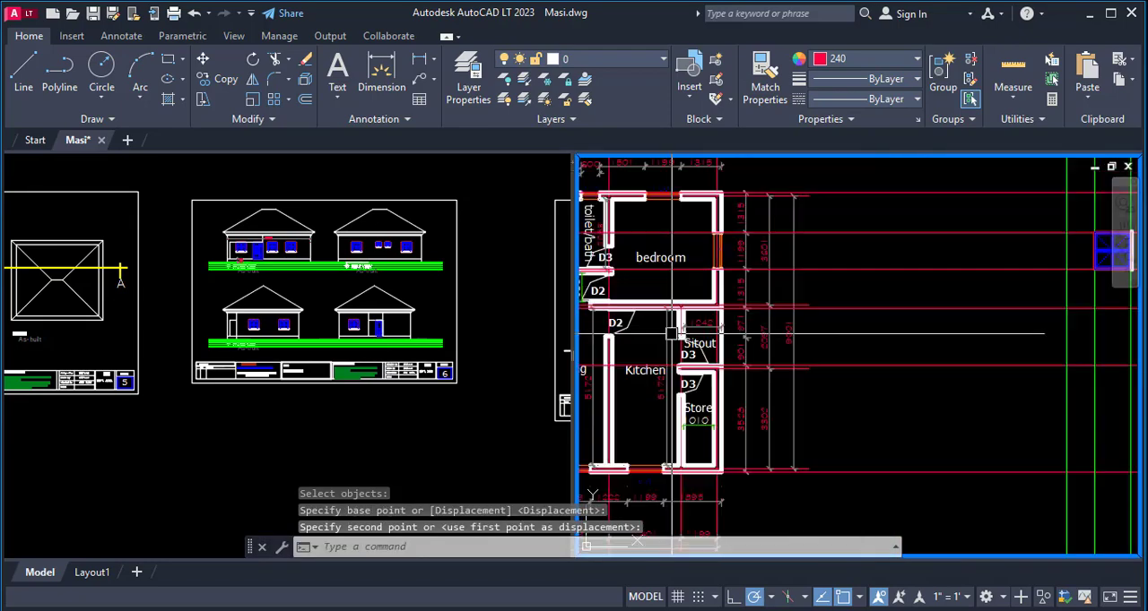
{"action": "scroll", "coordinate": [666, 329], "scroll_direction": "up", "scroll_amount": 5}
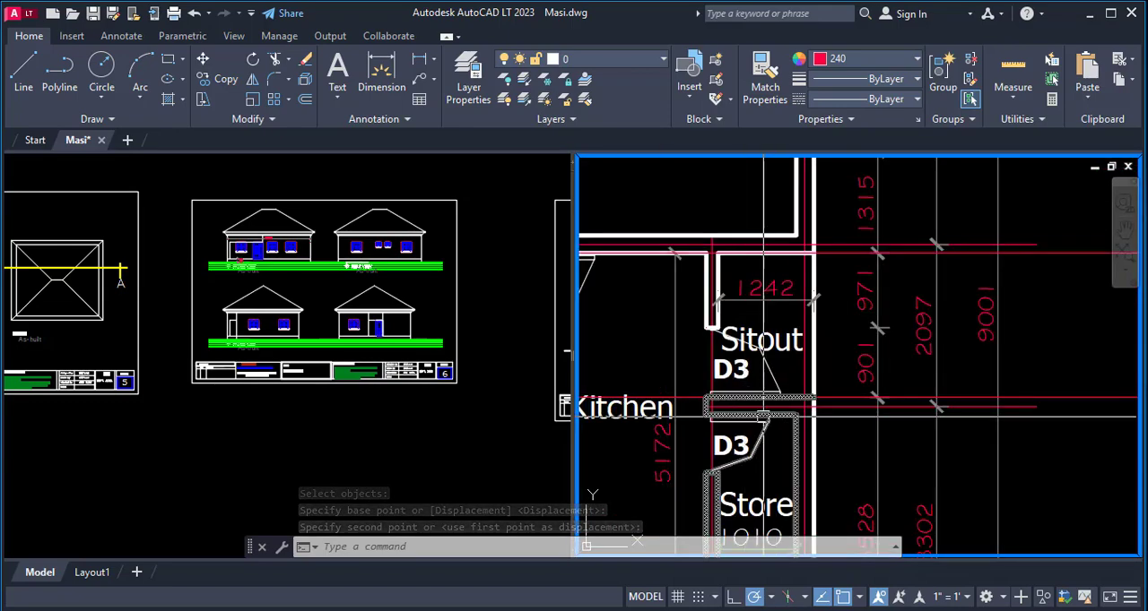
{"action": "type", "text": "xl"}
{"action": "key", "text": "Return"}
{"action": "scroll", "coordinate": [730, 400], "scroll_direction": "up", "scroll_amount": 5}
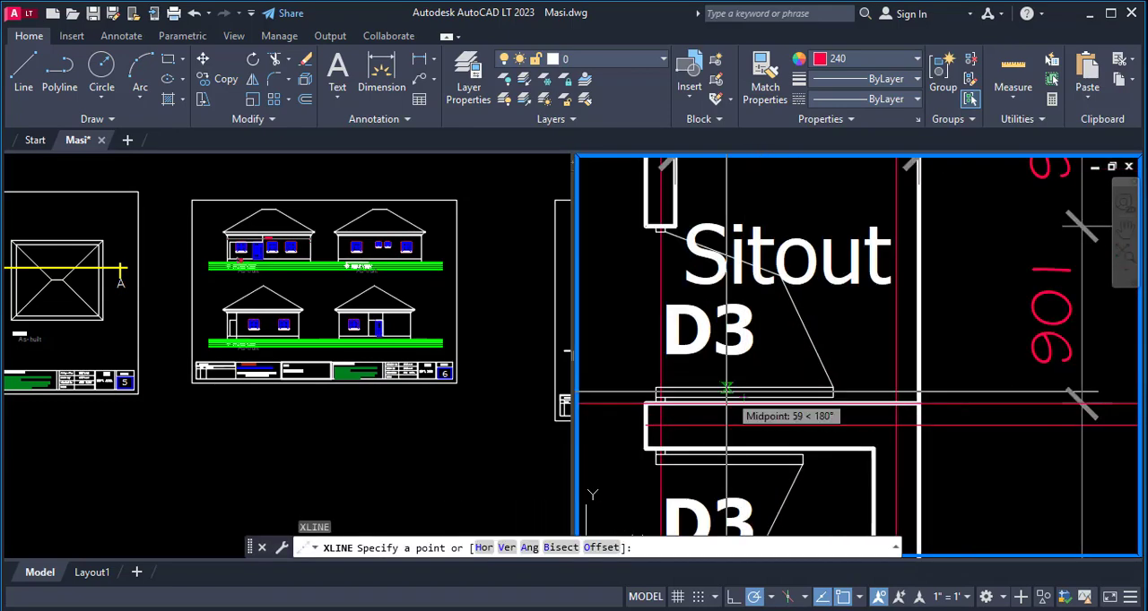
{"action": "left_click", "coordinate": [753, 299]}
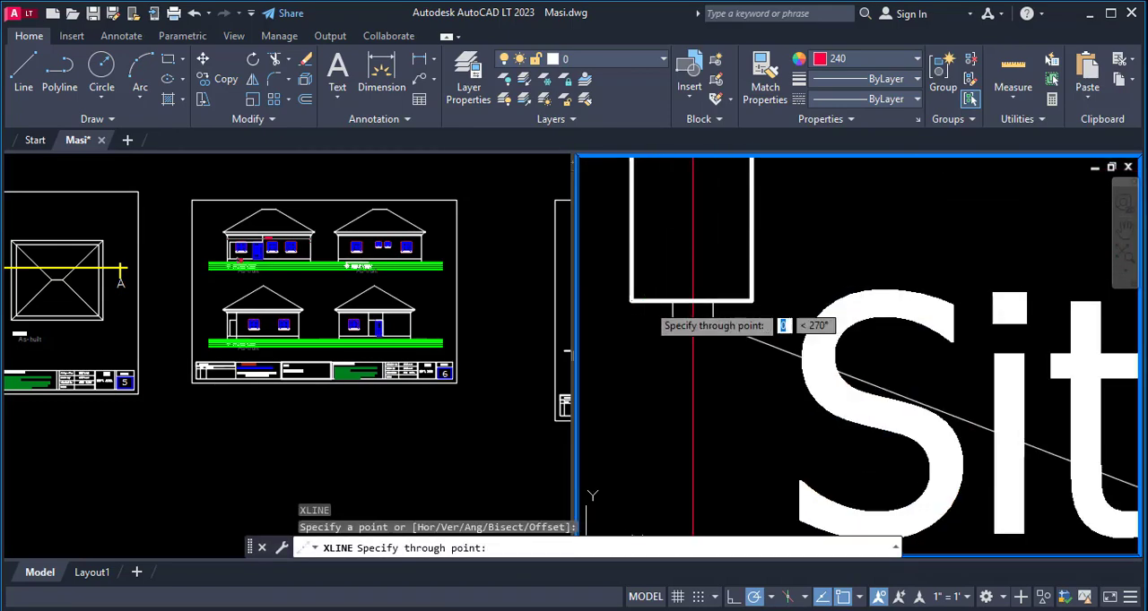
{"action": "scroll", "coordinate": [876, 354], "scroll_direction": "down", "scroll_amount": 7}
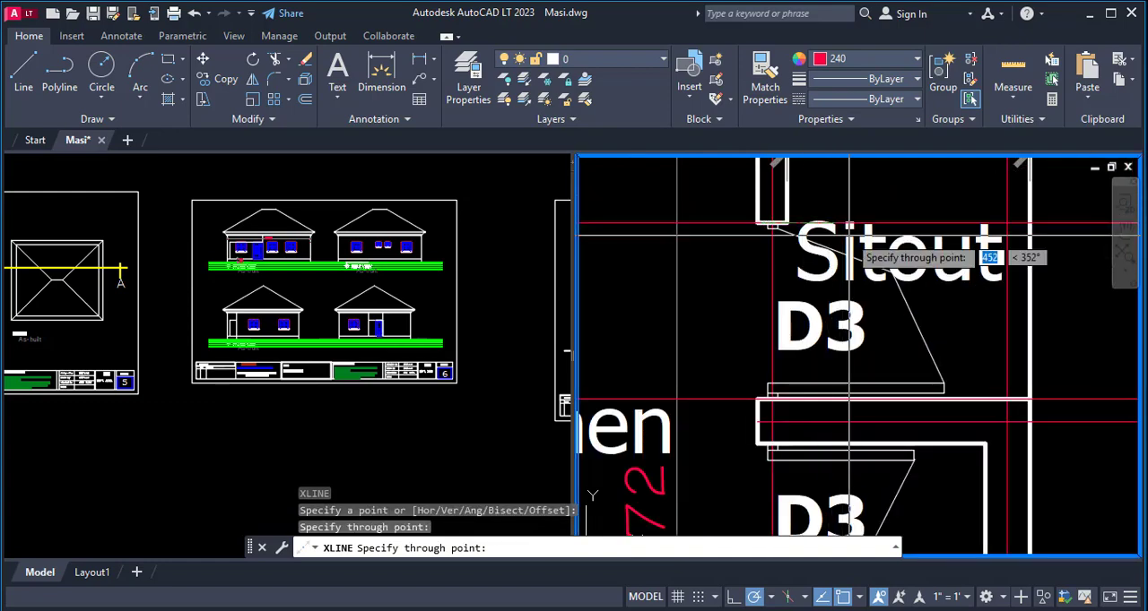
{"action": "key", "text": "Escape"}
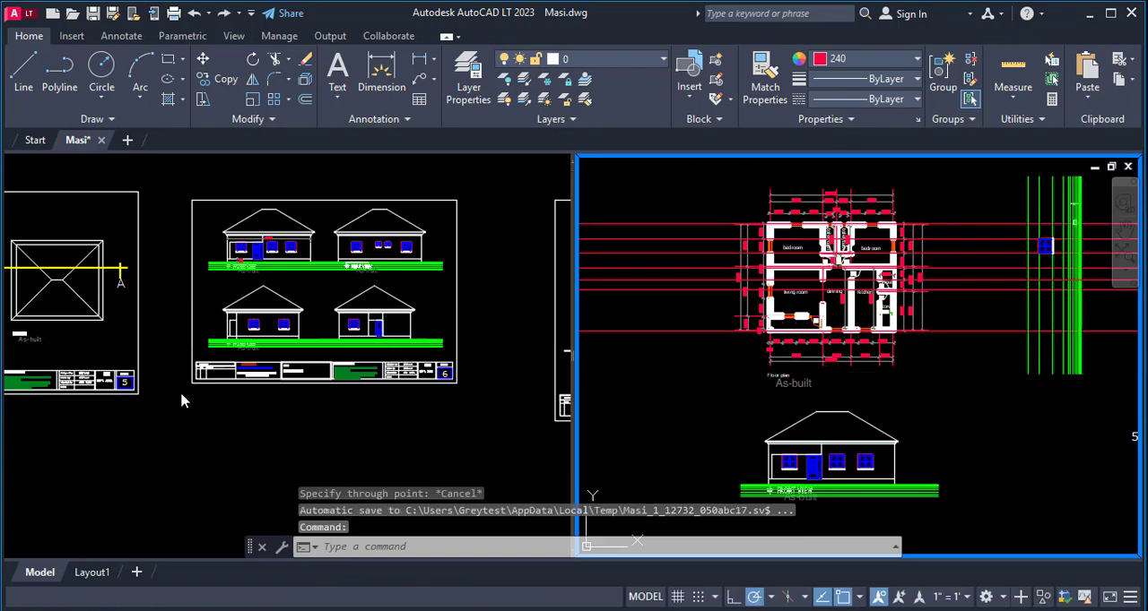
- Copy the door from the finished side elevation on sheet 6 to the empty space beside the front view
{"action": "scroll", "coordinate": [254, 410], "scroll_direction": "up", "scroll_amount": 6}
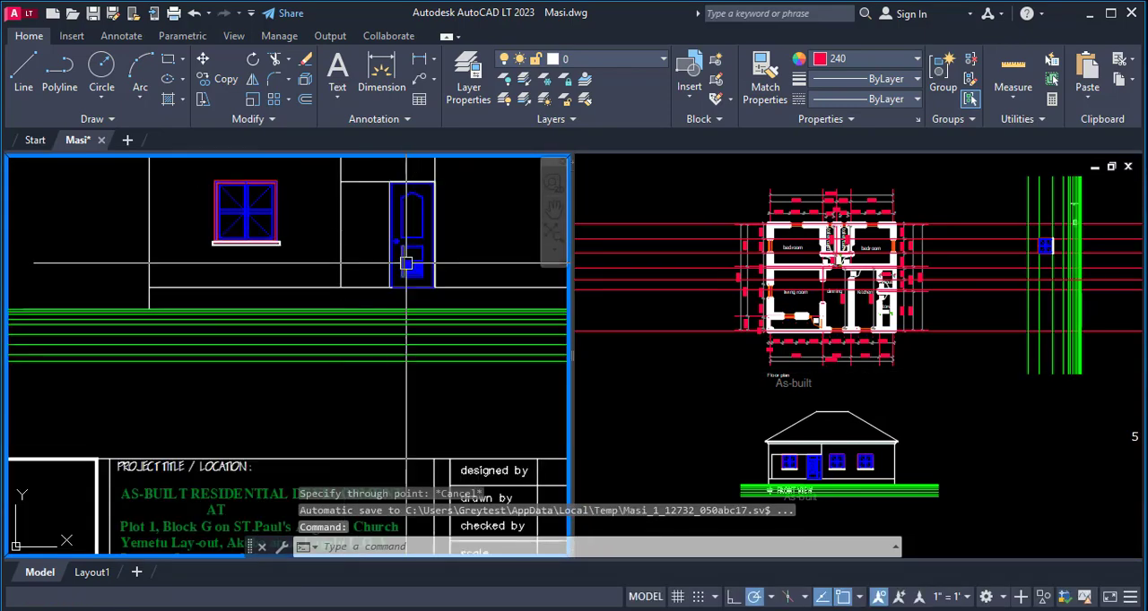
{"action": "type", "text": "o"}
{"action": "key", "text": "Return"}
{"action": "left_click", "coordinate": [370, 166]}
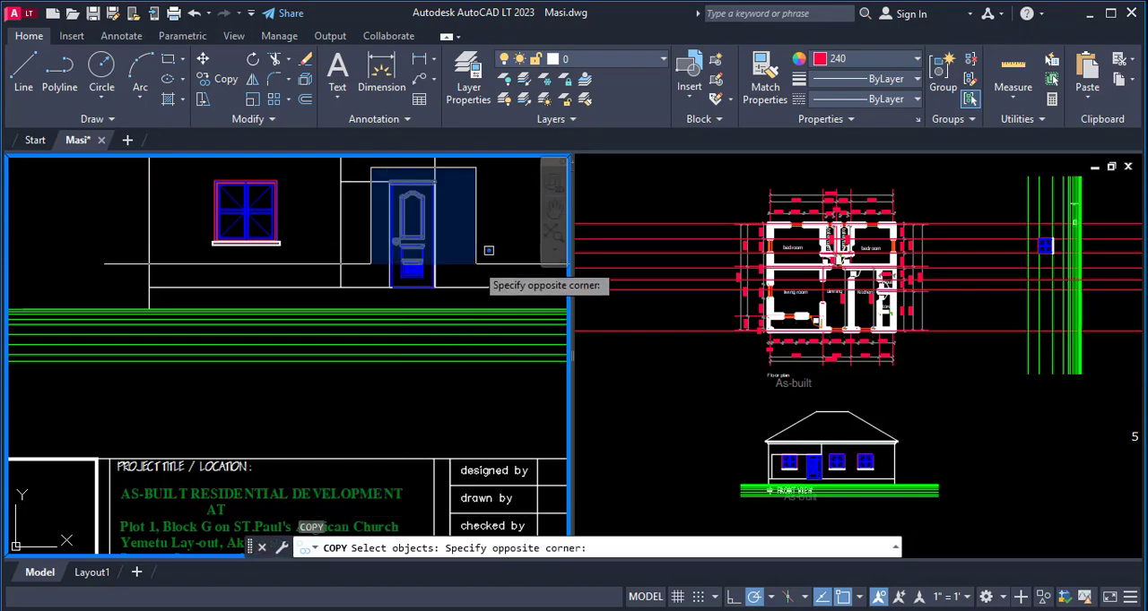
{"action": "left_click", "coordinate": [475, 305]}
{"action": "scroll", "coordinate": [419, 266], "scroll_direction": "up", "scroll_amount": 4}
{"action": "key", "text": "Return"}
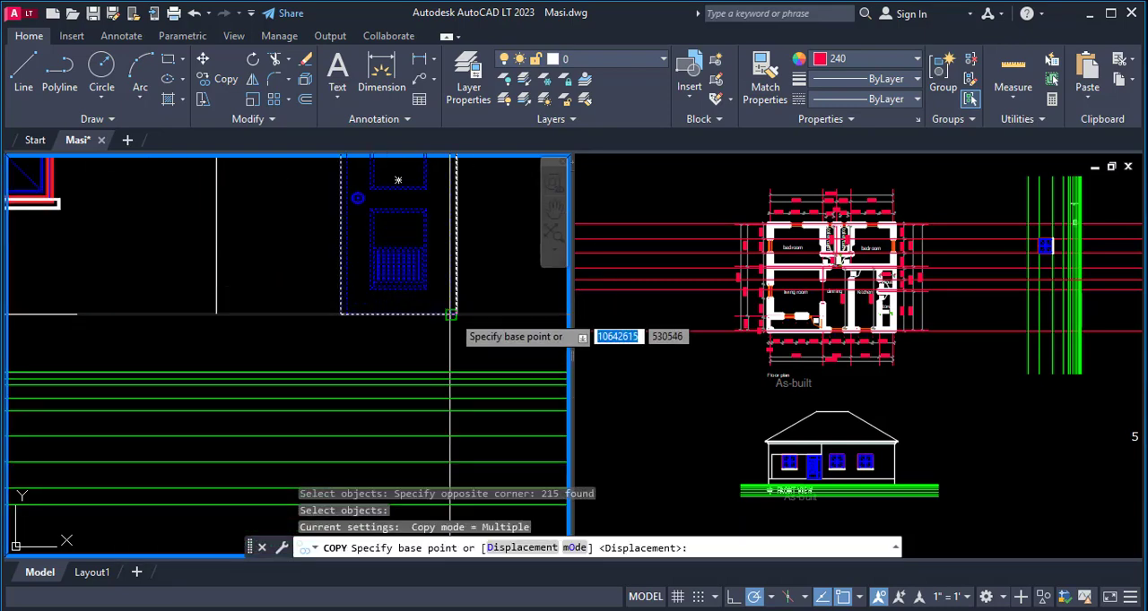
{"action": "left_click", "coordinate": [456, 315]}
{"action": "left_click", "coordinate": [950, 423]}
{"action": "left_click", "coordinate": [994, 479]}
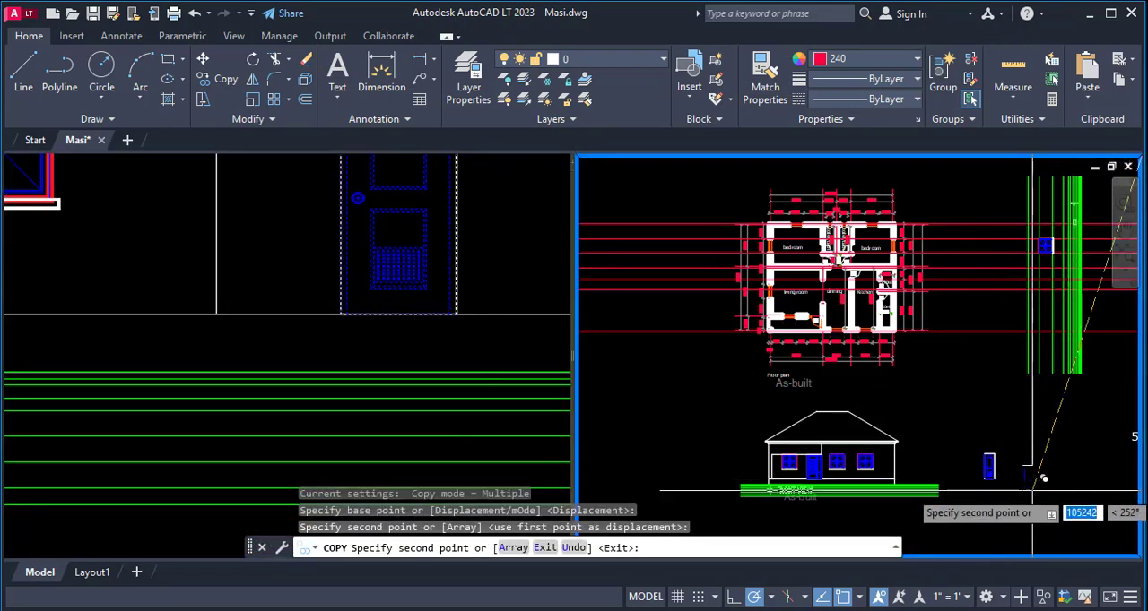
{"action": "key", "text": "Escape"}
{"action": "key", "text": "Escape"}
{"action": "key", "text": "Escape"}
- Rotate the copied door 90° counterclockwise about its lower right corner
{"action": "key", "text": "Return"}
{"action": "scroll", "coordinate": [1008, 500], "scroll_direction": "up", "scroll_amount": 3}
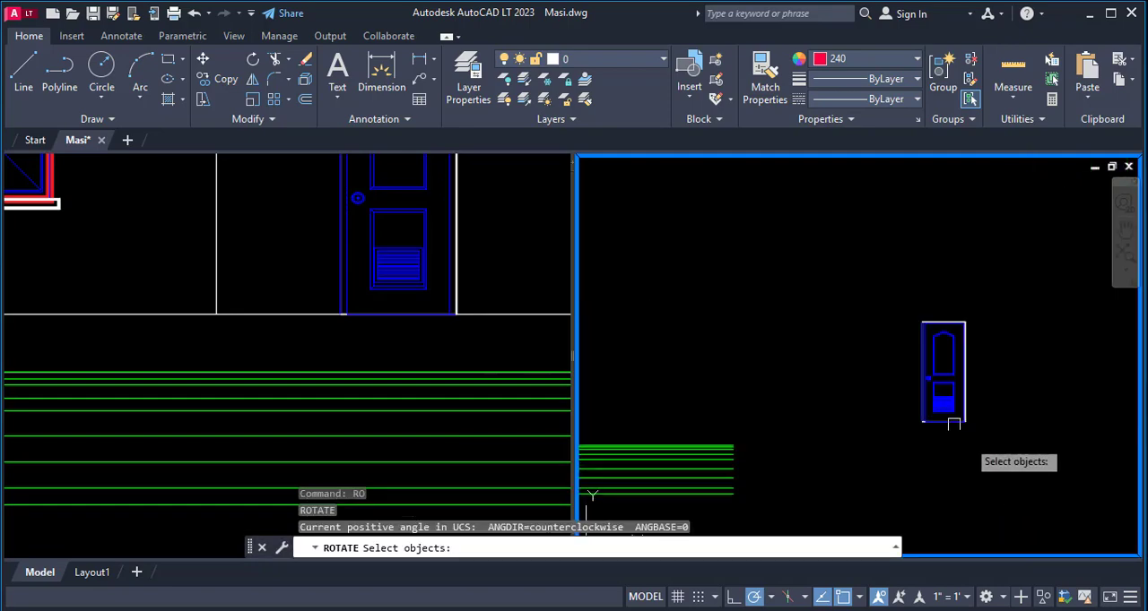
{"action": "left_click", "coordinate": [901, 296]}
{"action": "left_click", "coordinate": [1031, 448]}
{"action": "key", "text": "Return"}
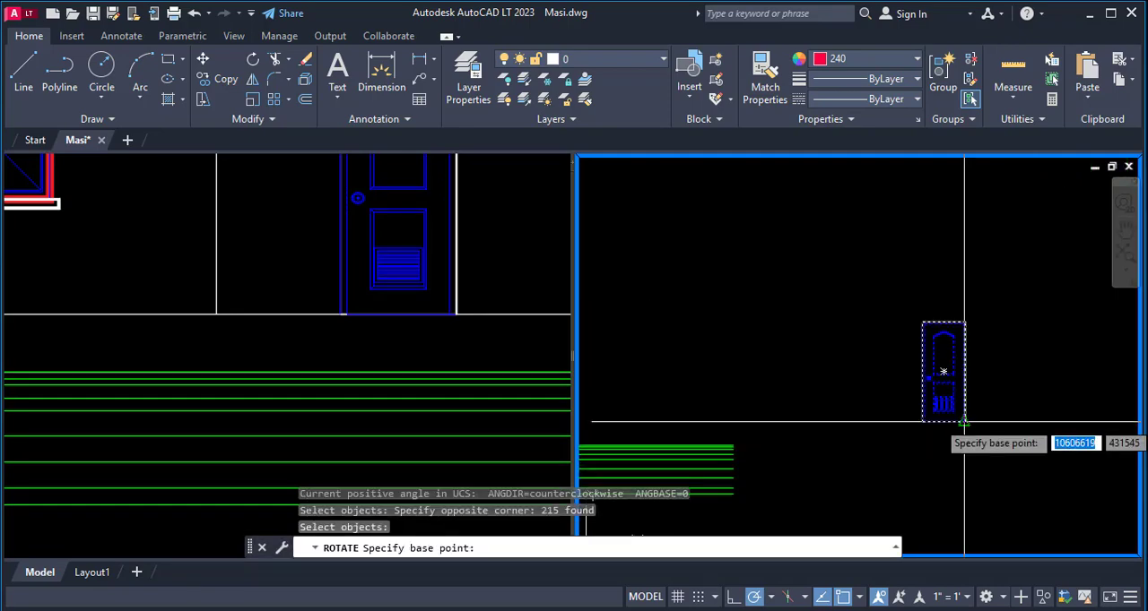
{"action": "left_click", "coordinate": [944, 372]}
{"action": "left_click", "coordinate": [964, 209]}
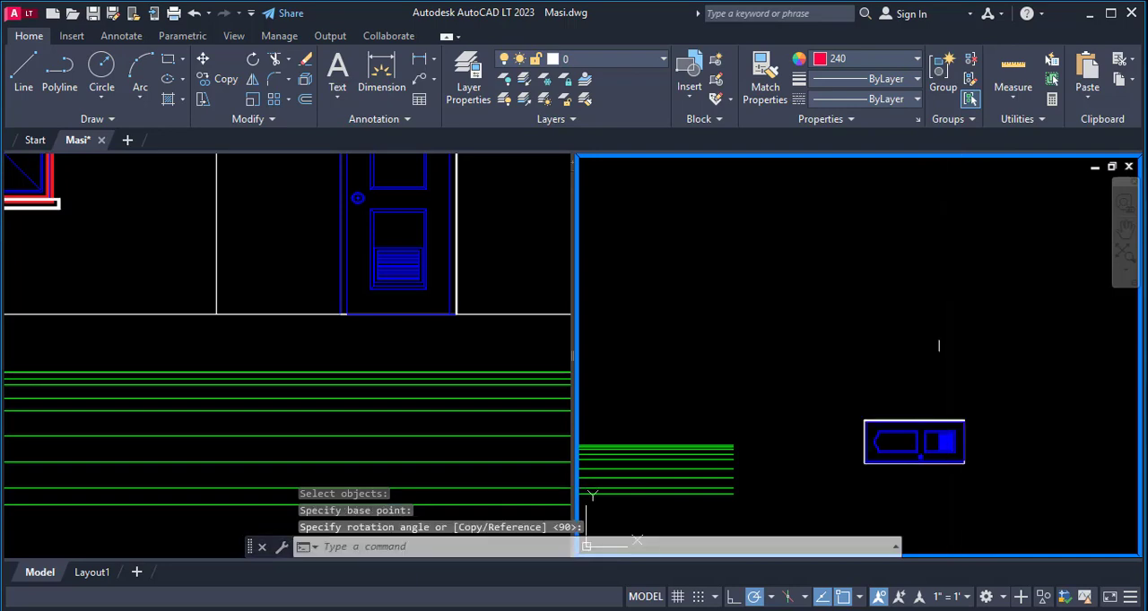
- Move the rotated door by its bottom corner onto the floor level line, between the sitout D3 door's projection lines
{"action": "type", "text": "m"}
{"action": "key", "text": "Return"}
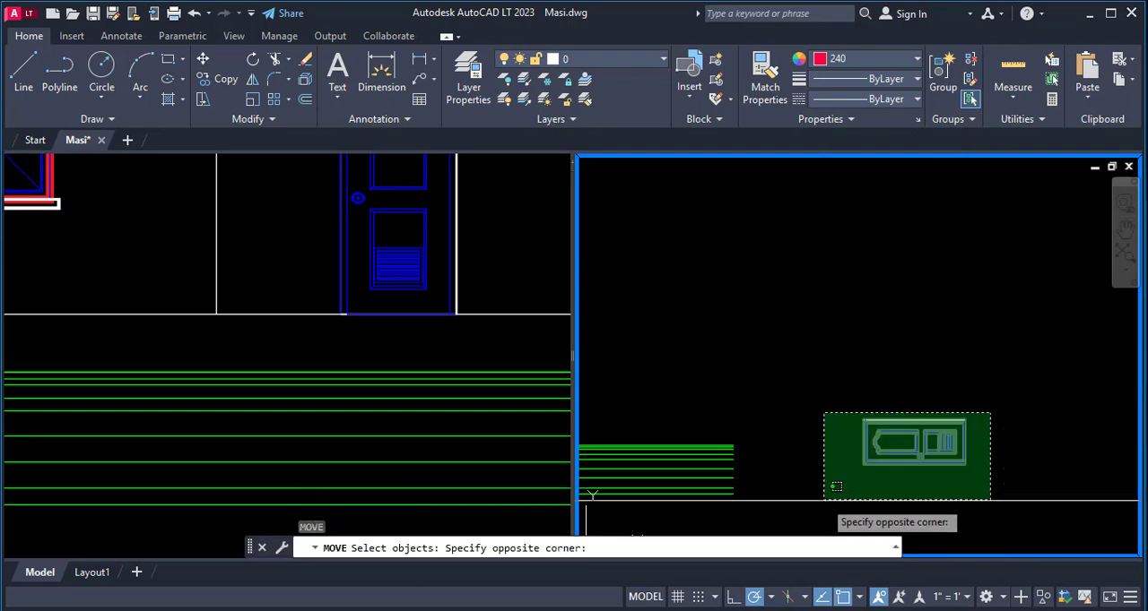
{"action": "left_click", "coordinate": [993, 412]}
{"action": "left_click", "coordinate": [830, 484]}
{"action": "scroll", "coordinate": [977, 417], "scroll_direction": "up", "scroll_amount": 4}
{"action": "key", "text": "Return"}
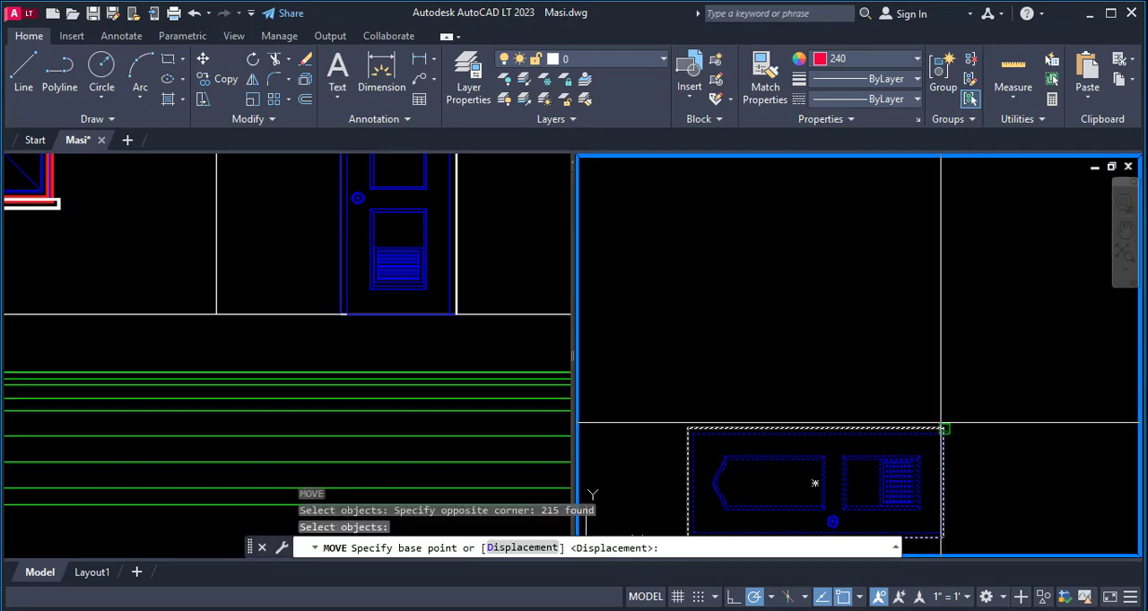
{"action": "scroll", "coordinate": [943, 432], "scroll_direction": "up", "scroll_amount": 2}
{"action": "scroll", "coordinate": [989, 484], "scroll_direction": "up", "scroll_amount": 3}
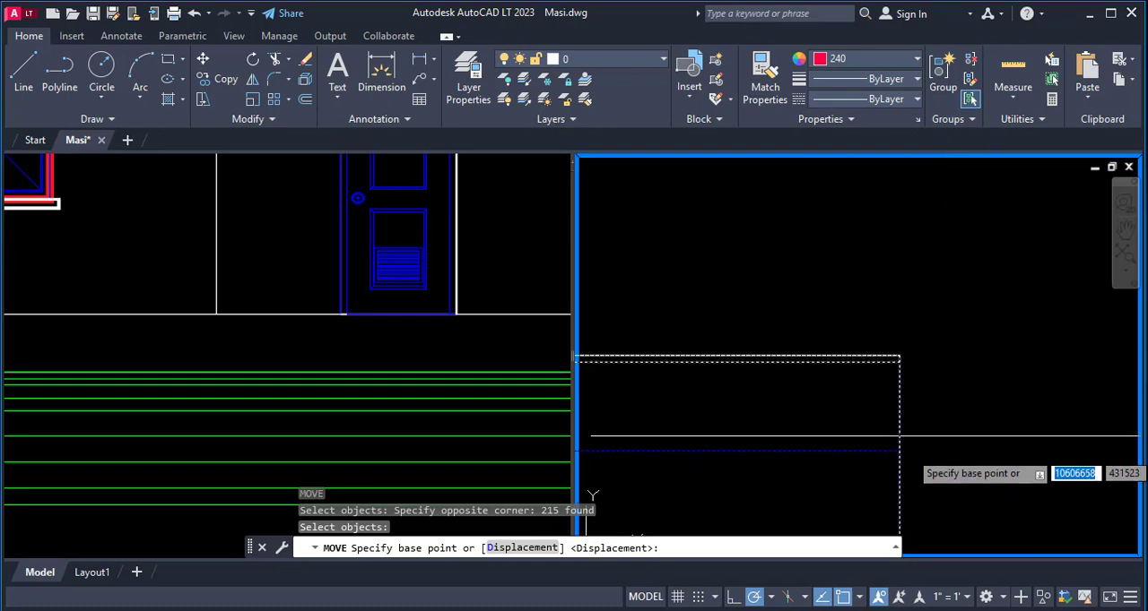
{"action": "scroll", "coordinate": [899, 260], "scroll_direction": "down", "scroll_amount": 6}
{"action": "scroll", "coordinate": [923, 399], "scroll_direction": "down", "scroll_amount": 2}
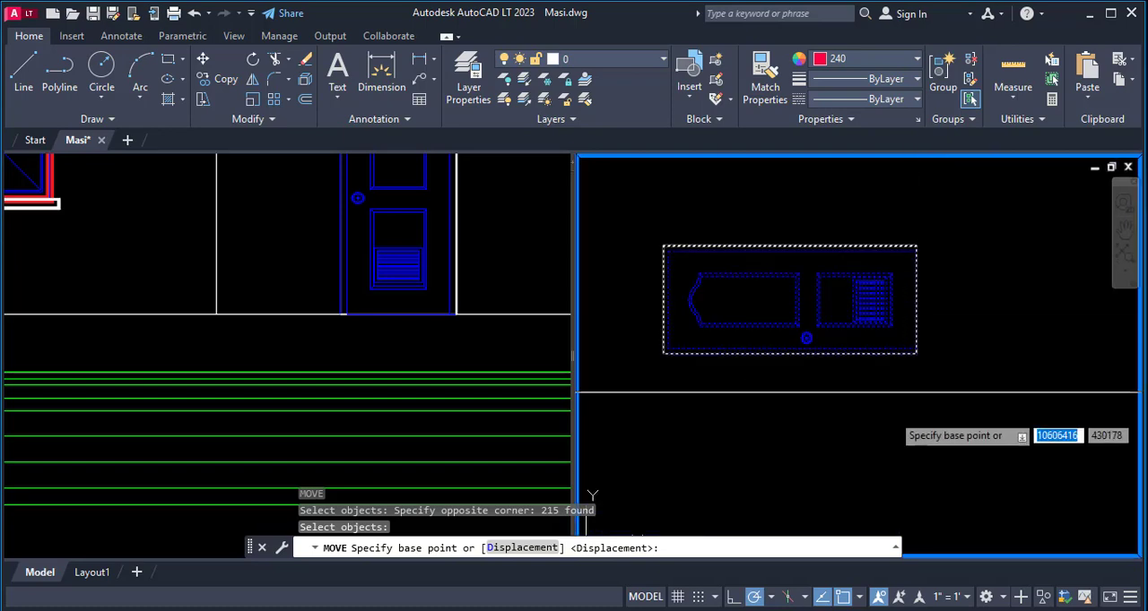
{"action": "scroll", "coordinate": [917, 366], "scroll_direction": "up", "scroll_amount": 5}
{"action": "left_click", "coordinate": [883, 362]}
{"action": "scroll", "coordinate": [883, 368], "scroll_direction": "down", "scroll_amount": 8}
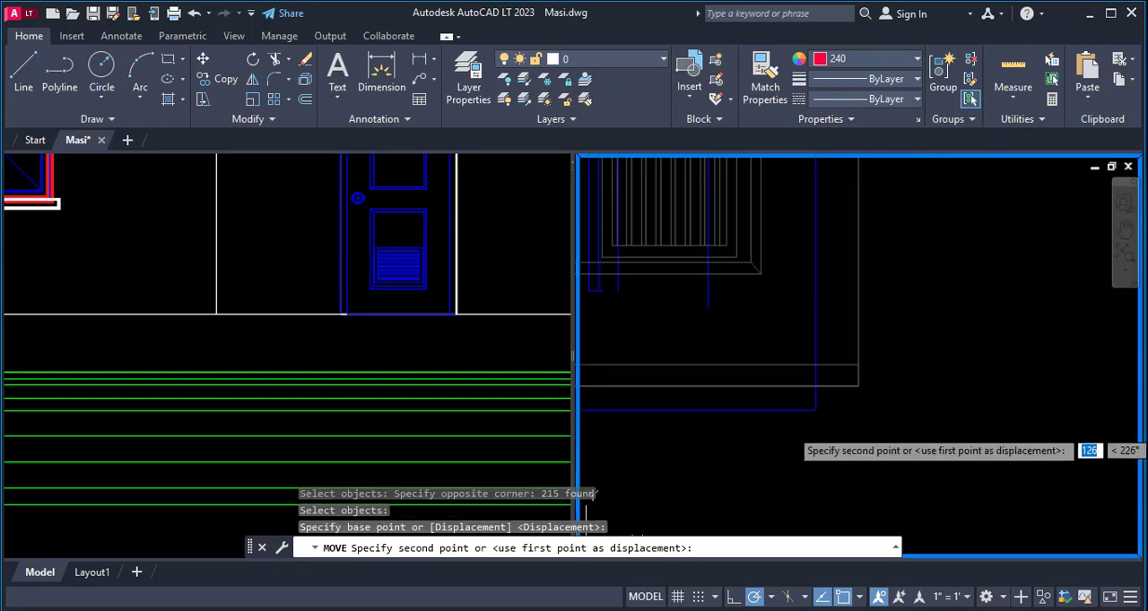
{"action": "scroll", "coordinate": [892, 368], "scroll_direction": "up", "scroll_amount": 6}
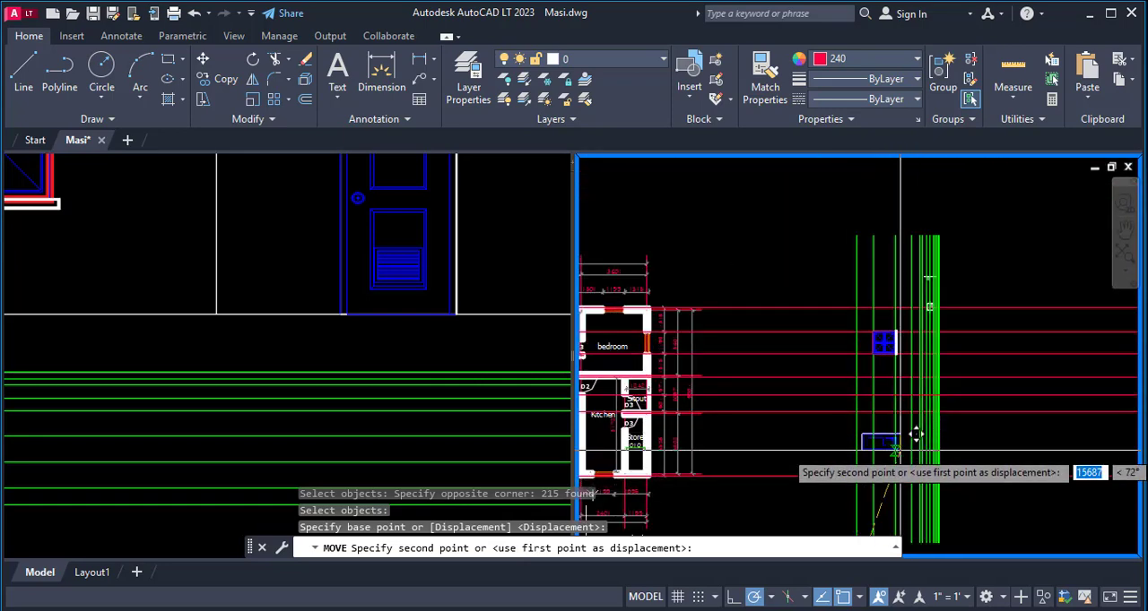
{"action": "scroll", "coordinate": [917, 402], "scroll_direction": "up", "scroll_amount": 4}
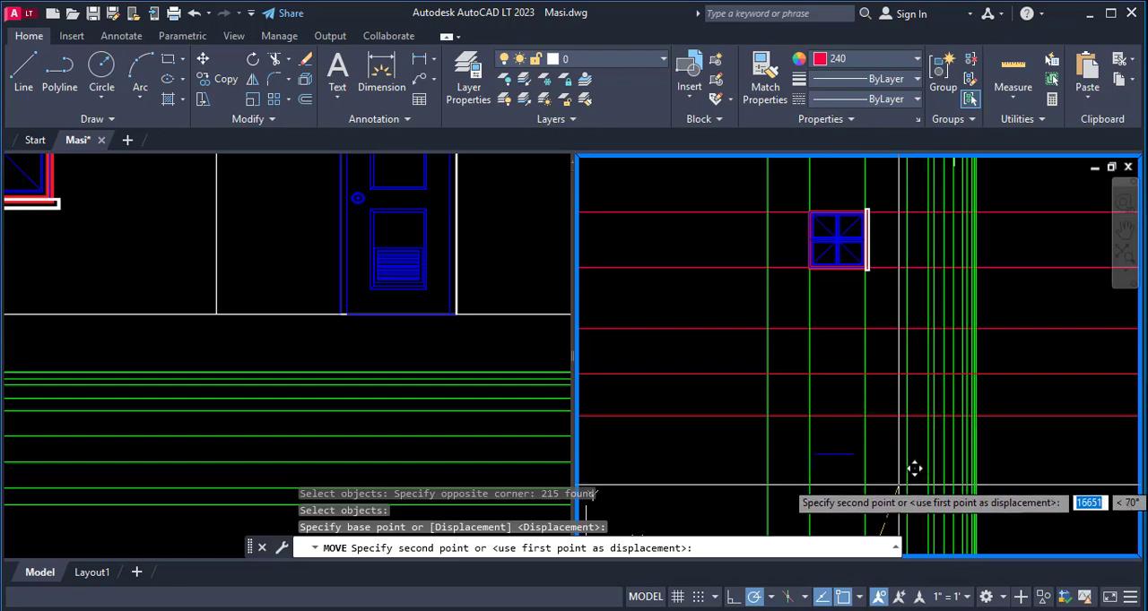
{"action": "scroll", "coordinate": [909, 418], "scroll_direction": "down", "scroll_amount": 5}
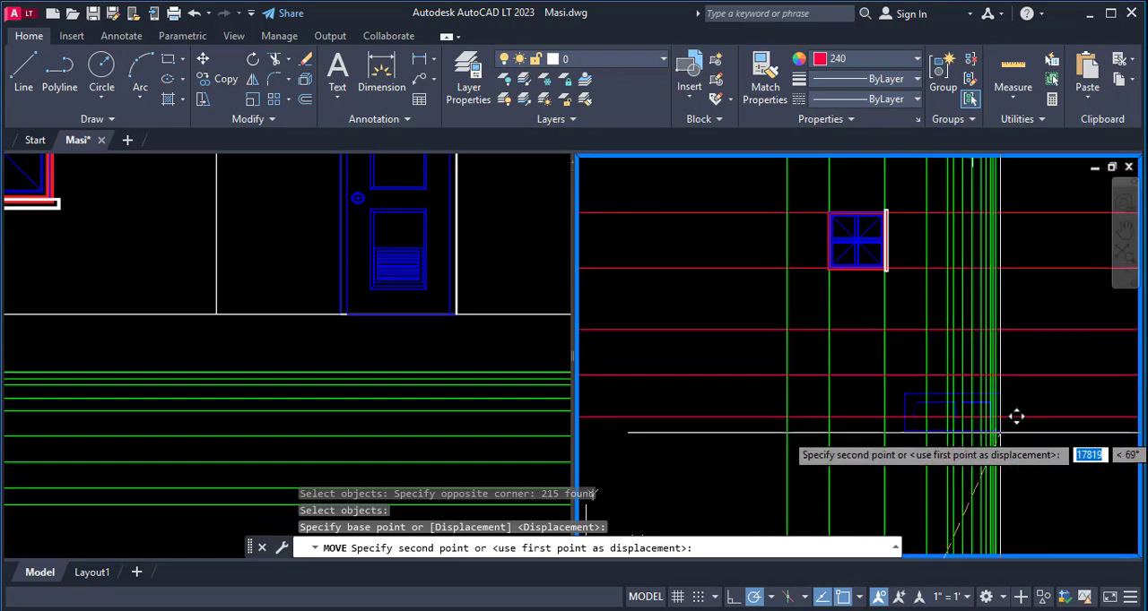
{"action": "scroll", "coordinate": [991, 423], "scroll_direction": "up", "scroll_amount": 6}
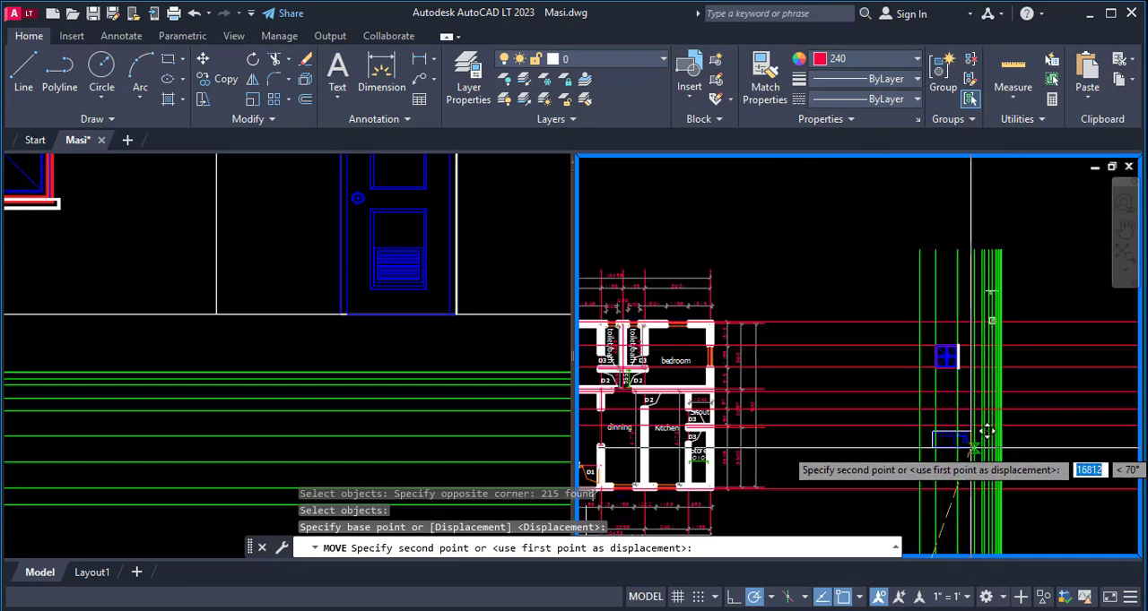
{"action": "left_click", "coordinate": [980, 385]}
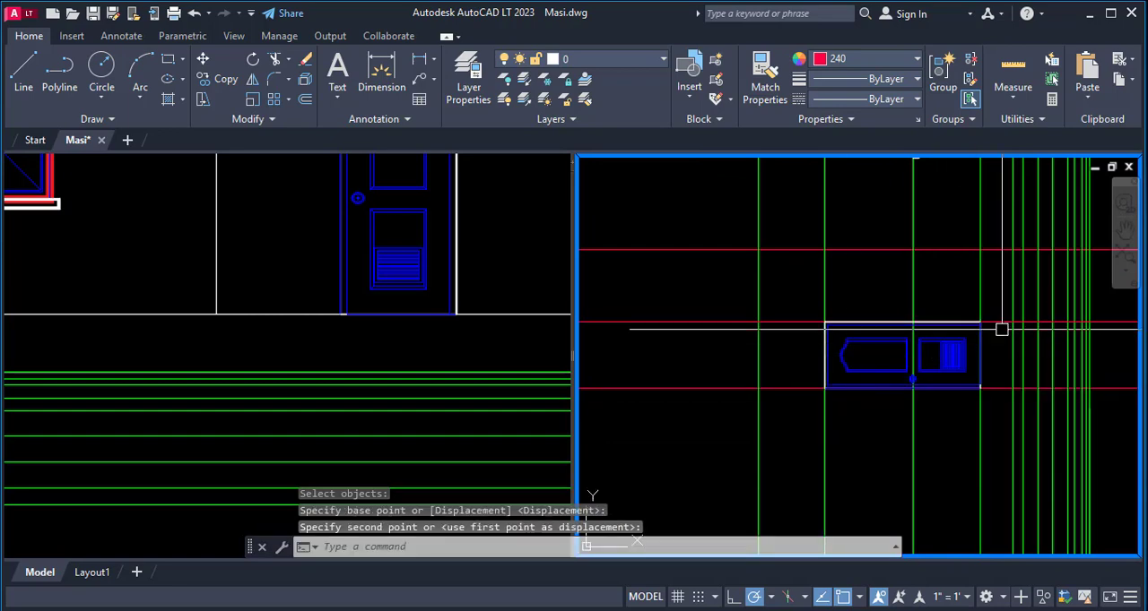
- Erase the three green level lines for the window head, window sill and floor that run along the placed window and door
{"action": "scroll", "coordinate": [999, 328], "scroll_direction": "down", "scroll_amount": 4}
{"action": "scroll", "coordinate": [968, 433], "scroll_direction": "down", "scroll_amount": 2}
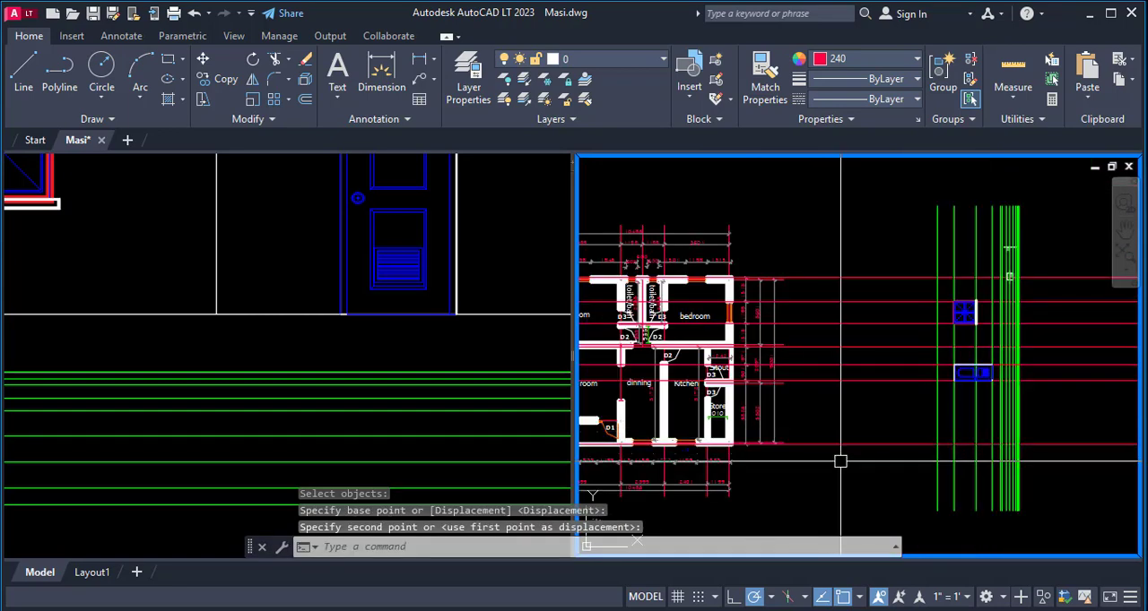
{"action": "scroll", "coordinate": [647, 356], "scroll_direction": "up", "scroll_amount": 5}
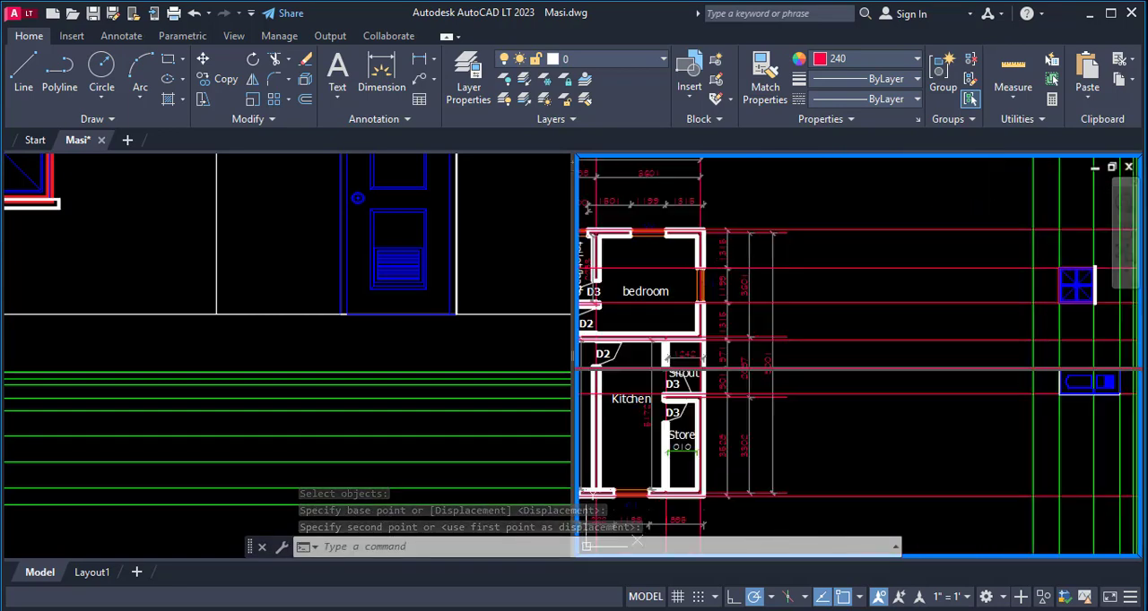
{"action": "scroll", "coordinate": [647, 356], "scroll_direction": "down", "scroll_amount": 2}
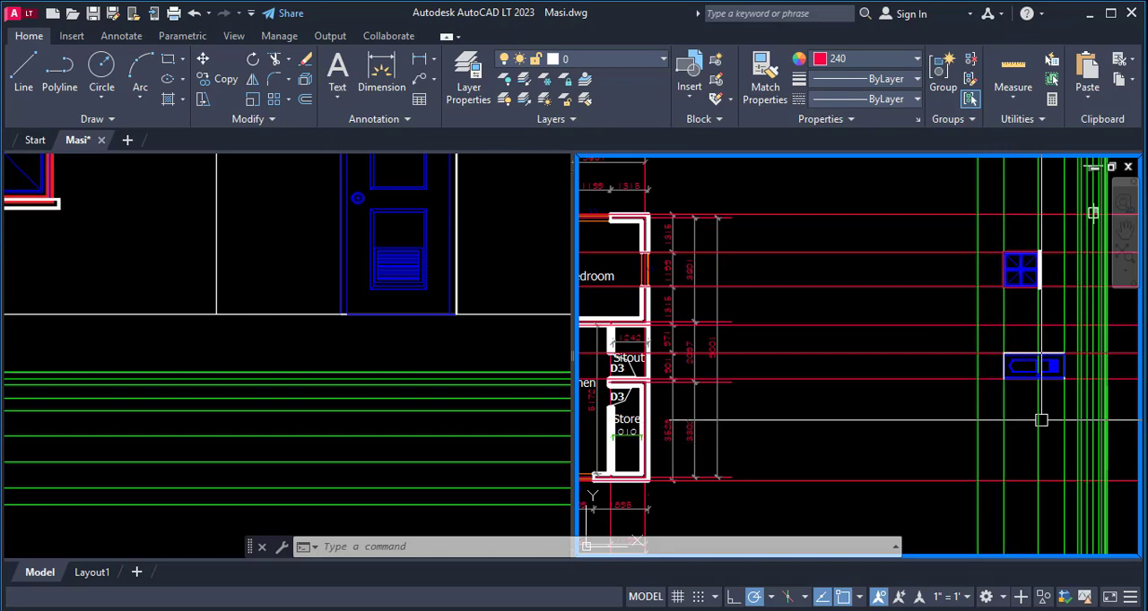
{"action": "key", "text": "Return"}
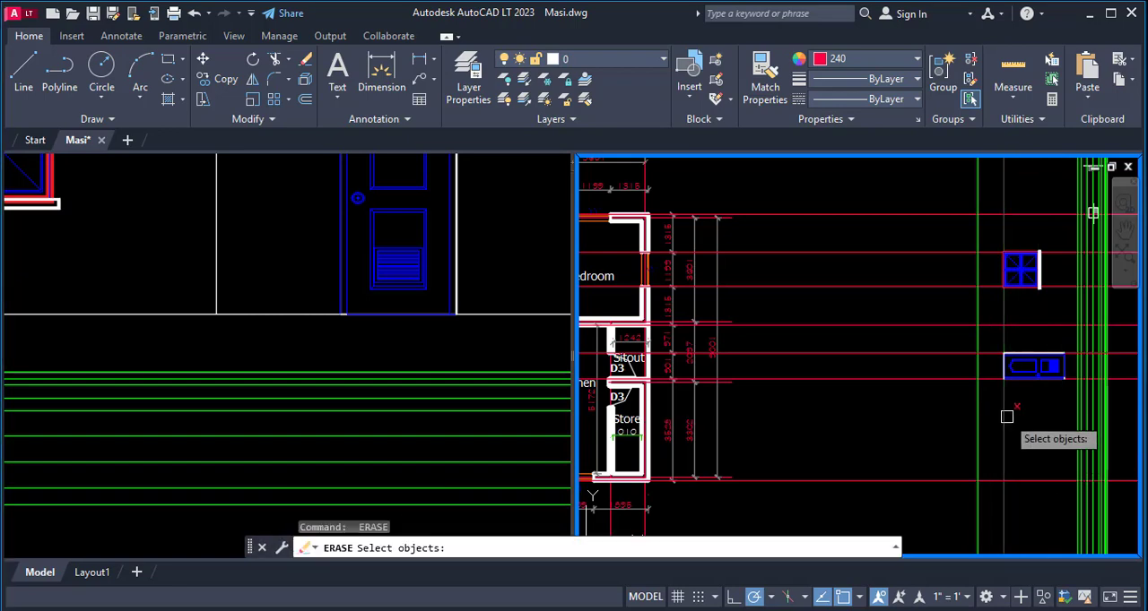
{"action": "key", "text": "Return"}
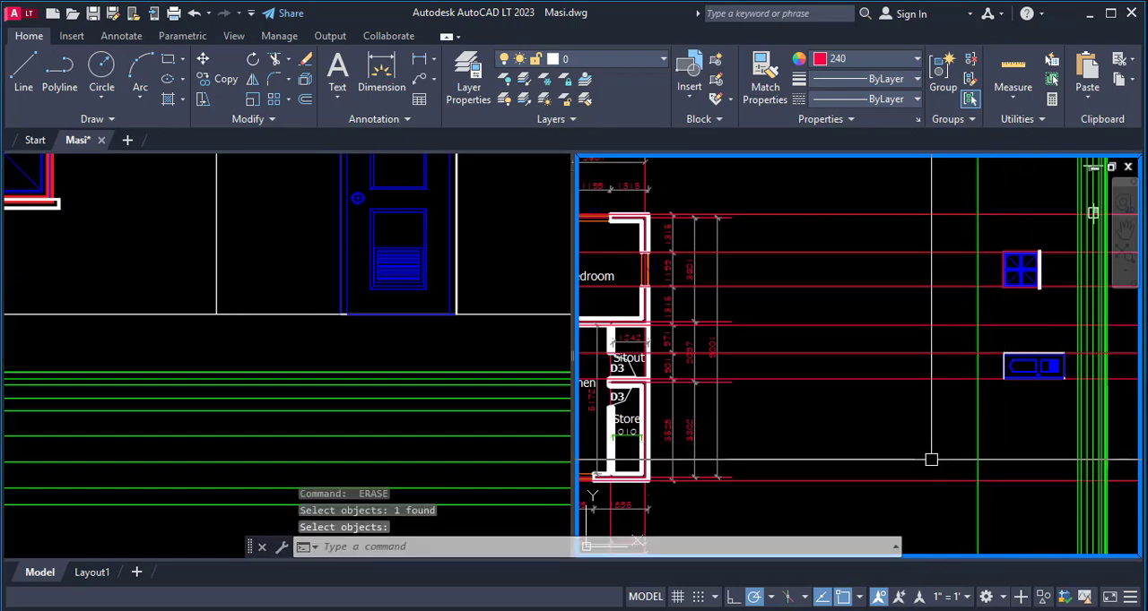
{"action": "scroll", "coordinate": [618, 358], "scroll_direction": "up", "scroll_amount": 2}
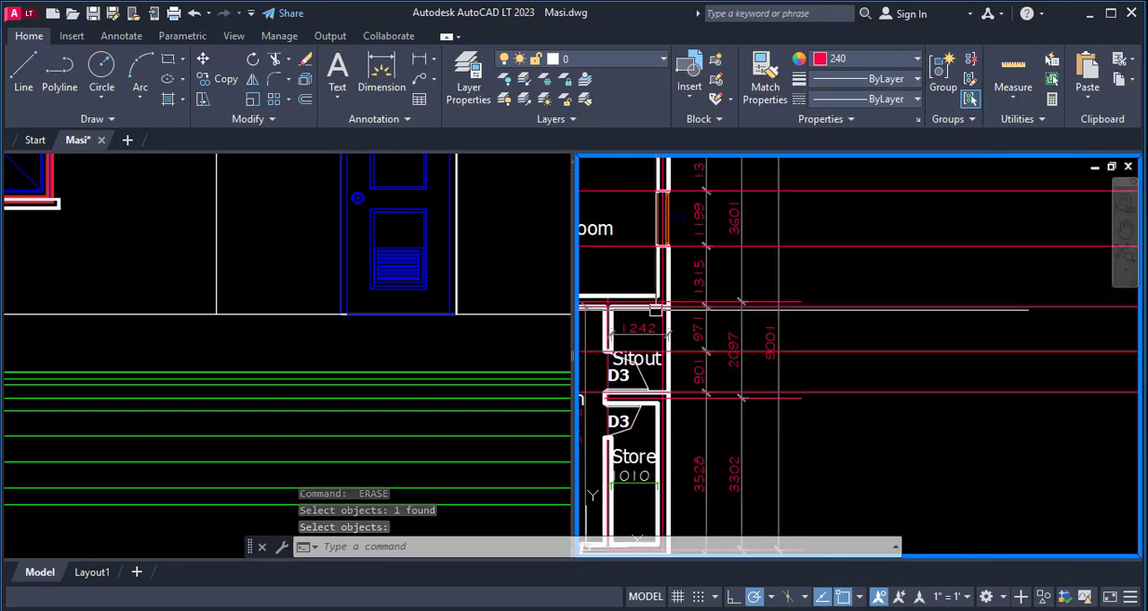
- Erase the red projection line running along the upper edge of the placed sitout door
{"action": "scroll", "coordinate": [708, 390], "scroll_direction": "up", "scroll_amount": 4}
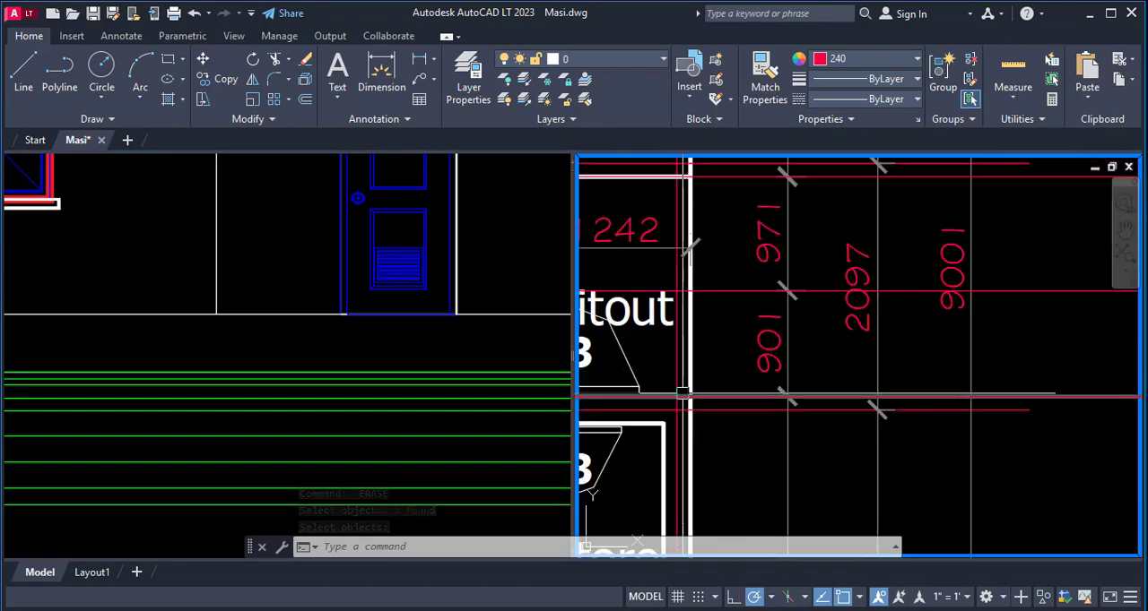
{"action": "scroll", "coordinate": [689, 392], "scroll_direction": "down", "scroll_amount": 2}
{"action": "scroll", "coordinate": [837, 387], "scroll_direction": "up", "scroll_amount": 3}
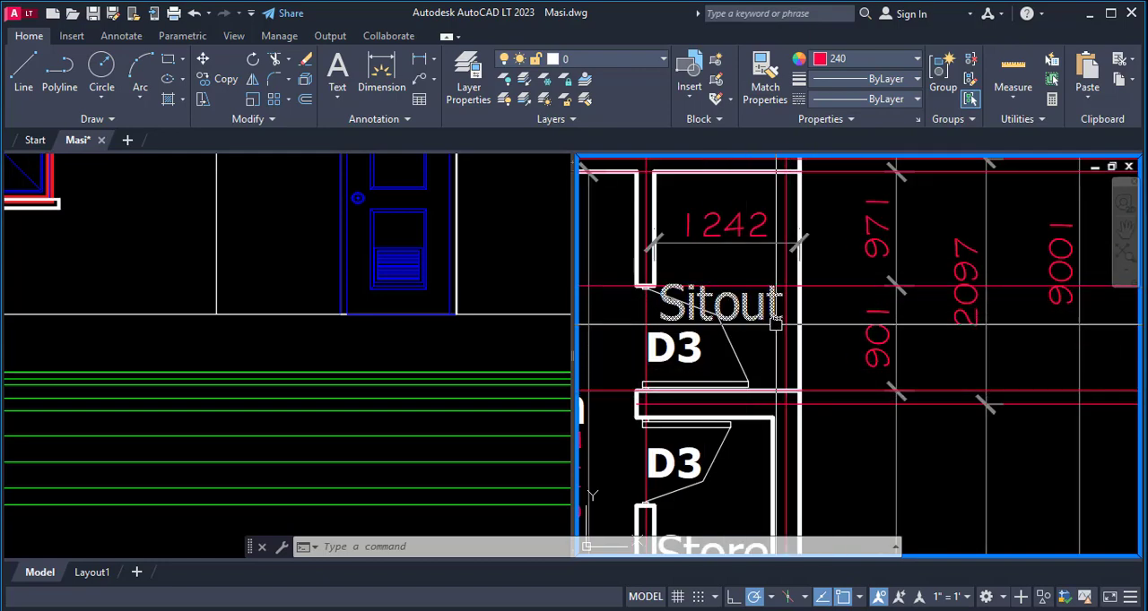
{"action": "scroll", "coordinate": [776, 325], "scroll_direction": "down", "scroll_amount": 5}
{"action": "scroll", "coordinate": [999, 367], "scroll_direction": "up", "scroll_amount": 4}
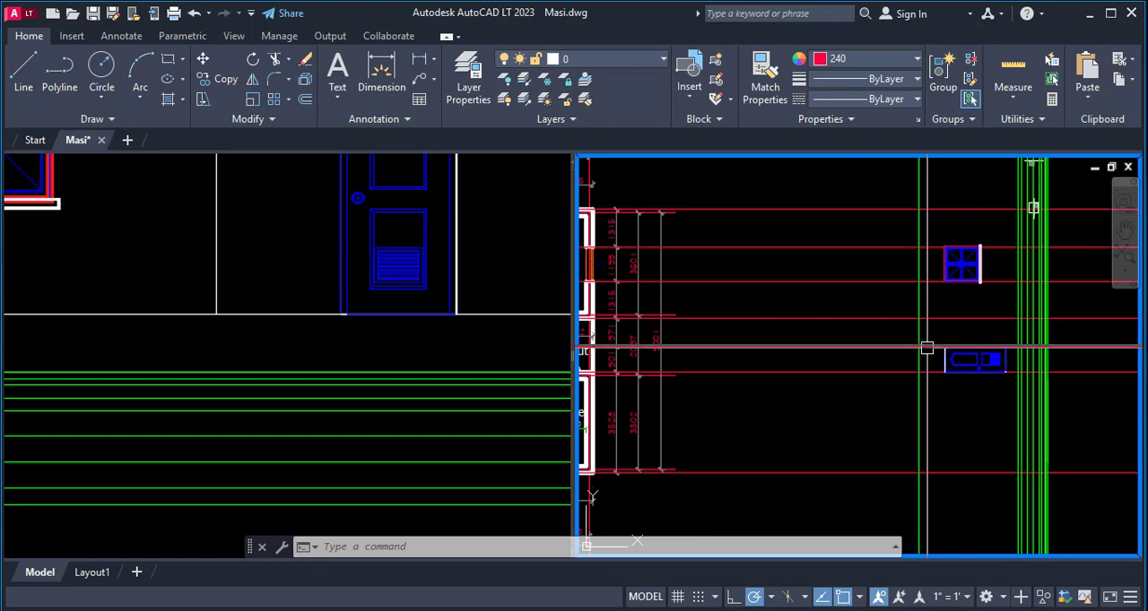
{"action": "scroll", "coordinate": [899, 376], "scroll_direction": "up", "scroll_amount": 1}
{"action": "scroll", "coordinate": [909, 376], "scroll_direction": "down", "scroll_amount": 4}
{"action": "scroll", "coordinate": [953, 383], "scroll_direction": "up", "scroll_amount": 2}
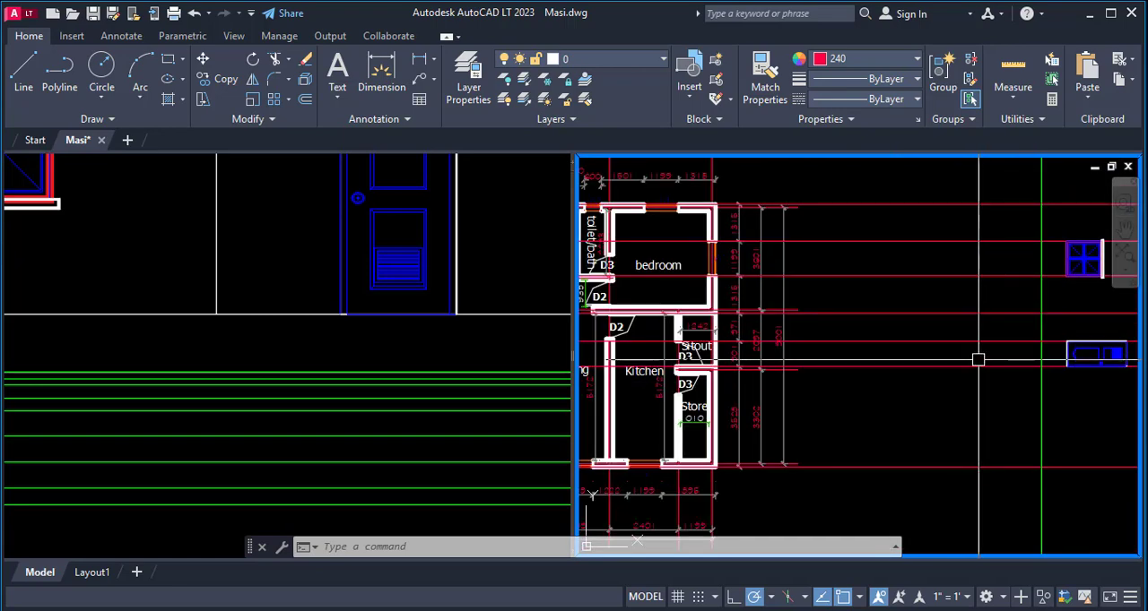
{"action": "type", "text": "e"}
{"action": "key", "text": "Return"}
{"action": "left_click", "coordinate": [972, 350]}
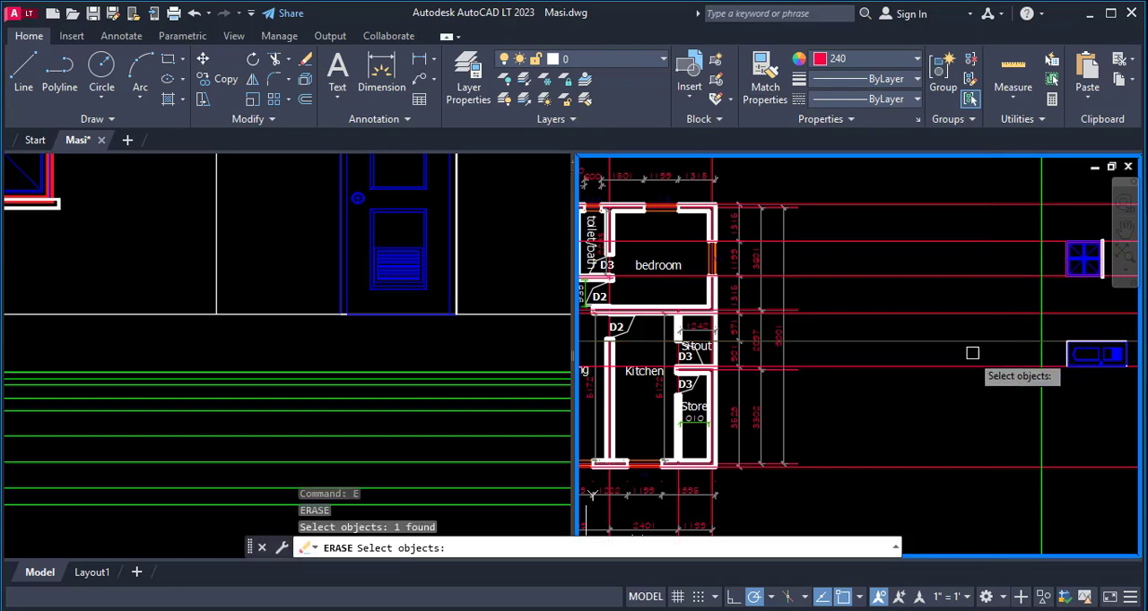
{"action": "scroll", "coordinate": [883, 368], "scroll_direction": "down", "scroll_amount": 2}
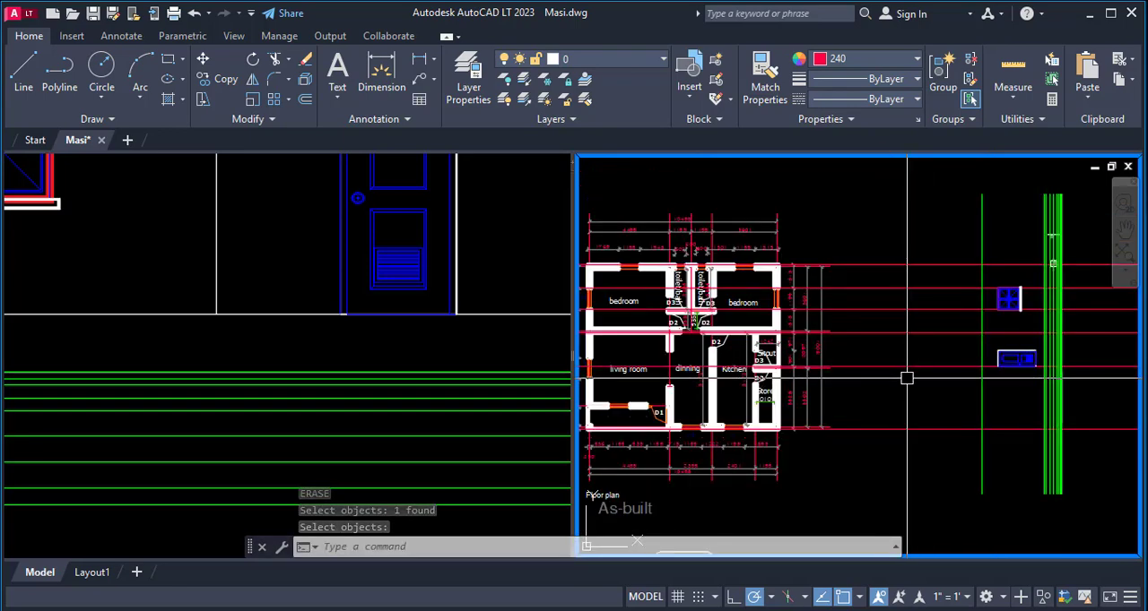
- Undo the erasing of the door's upper projection line and of the green window head level line
{"action": "key", "text": "ctrl+z"}
{"action": "key", "text": "ctrl+z"}
{"action": "scroll", "coordinate": [901, 367], "scroll_direction": "down", "scroll_amount": 4}
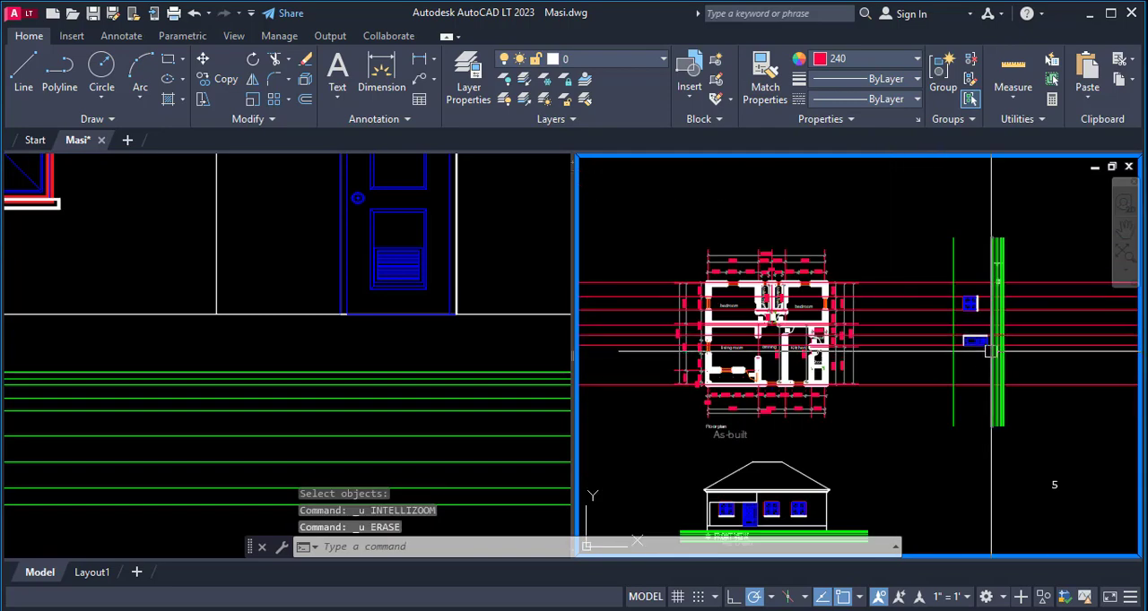
{"action": "key", "text": "ctrl+z"}
{"action": "scroll", "coordinate": [878, 329], "scroll_direction": "down", "scroll_amount": 5}
{"action": "scroll", "coordinate": [899, 325], "scroll_direction": "up", "scroll_amount": 6}
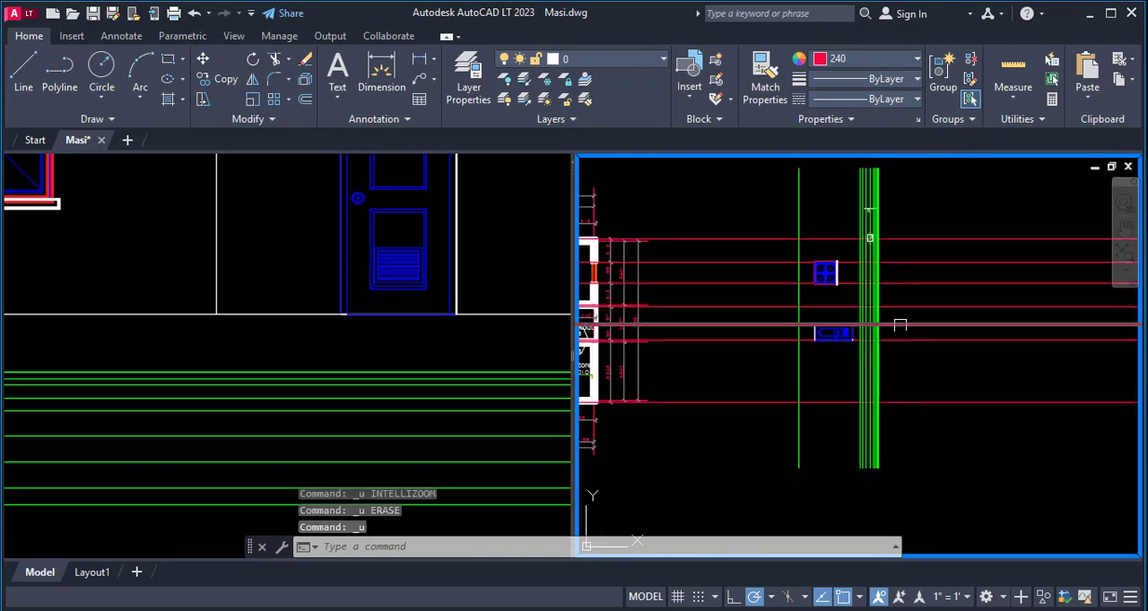
{"action": "scroll", "coordinate": [899, 324], "scroll_direction": "up", "scroll_amount": 2}
{"action": "key", "text": "ctrl+z"}
{"action": "key", "text": "ctrl+z"}
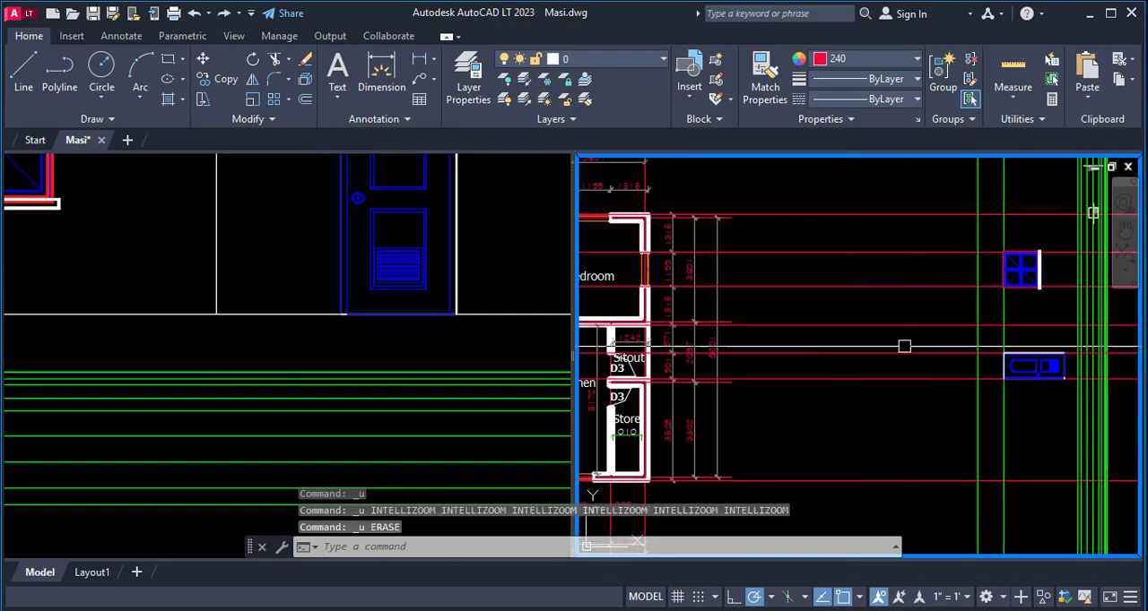
- Offset the green ground line nearest the door by 450 toward the door to recreate the floor level line
{"action": "scroll", "coordinate": [853, 328], "scroll_direction": "down", "scroll_amount": 5}
{"action": "scroll", "coordinate": [953, 353], "scroll_direction": "up", "scroll_amount": 7}
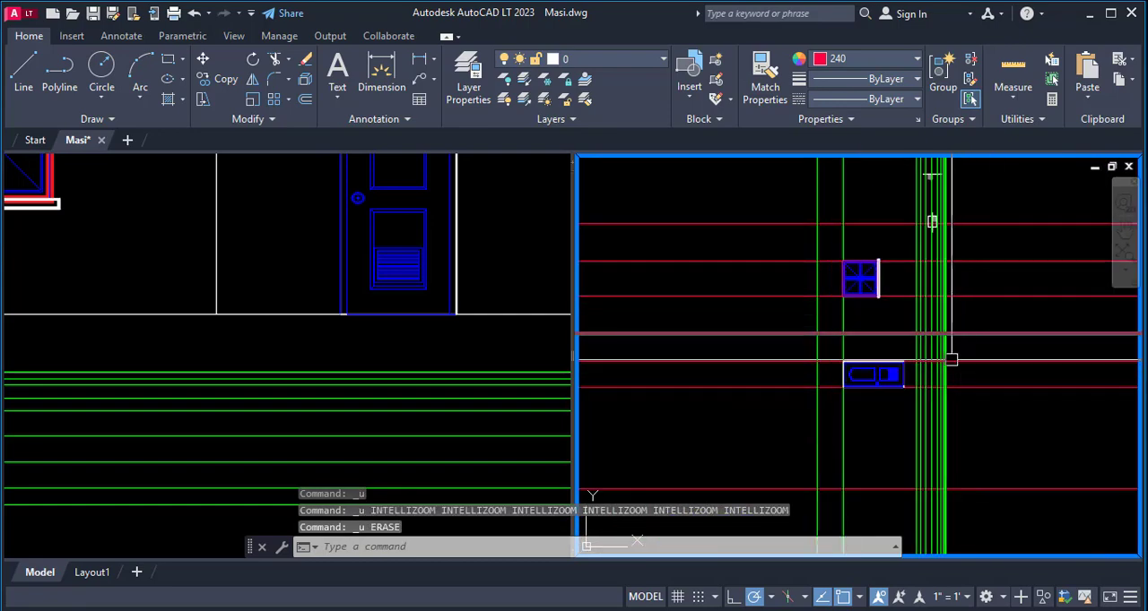
{"action": "scroll", "coordinate": [905, 390], "scroll_direction": "up", "scroll_amount": 4}
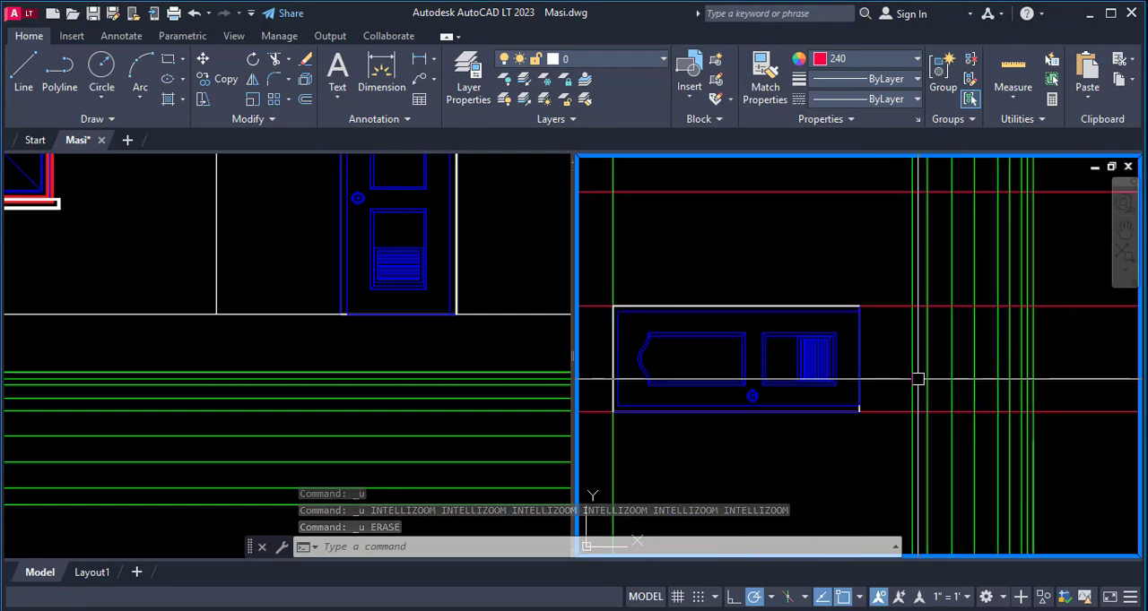
{"action": "type", "text": "o"}
{"action": "key", "text": "Return"}
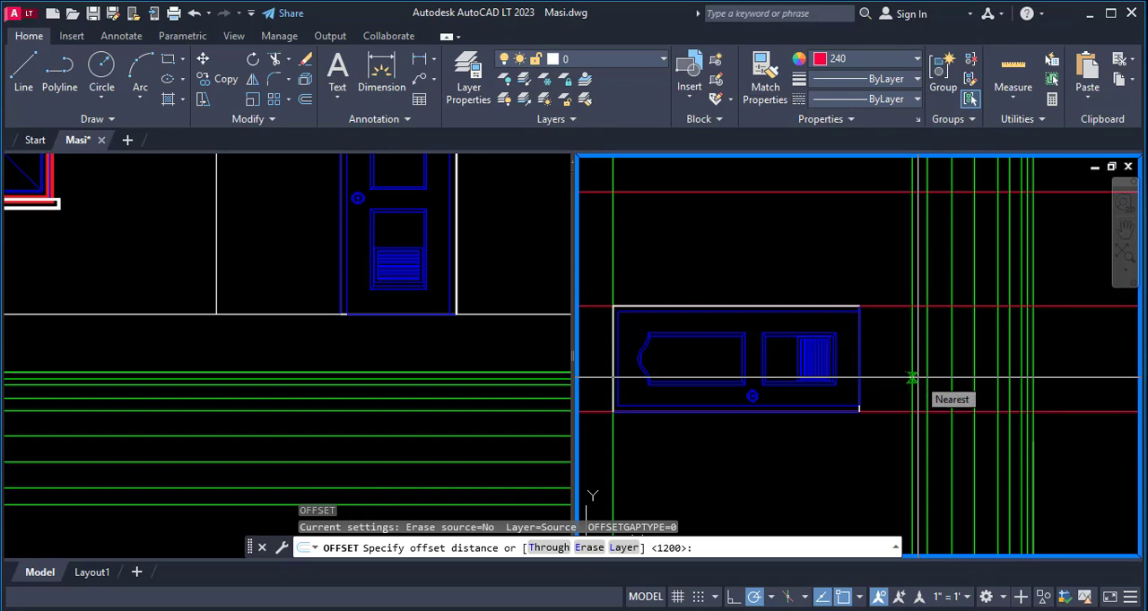
{"action": "key", "text": "Return"}
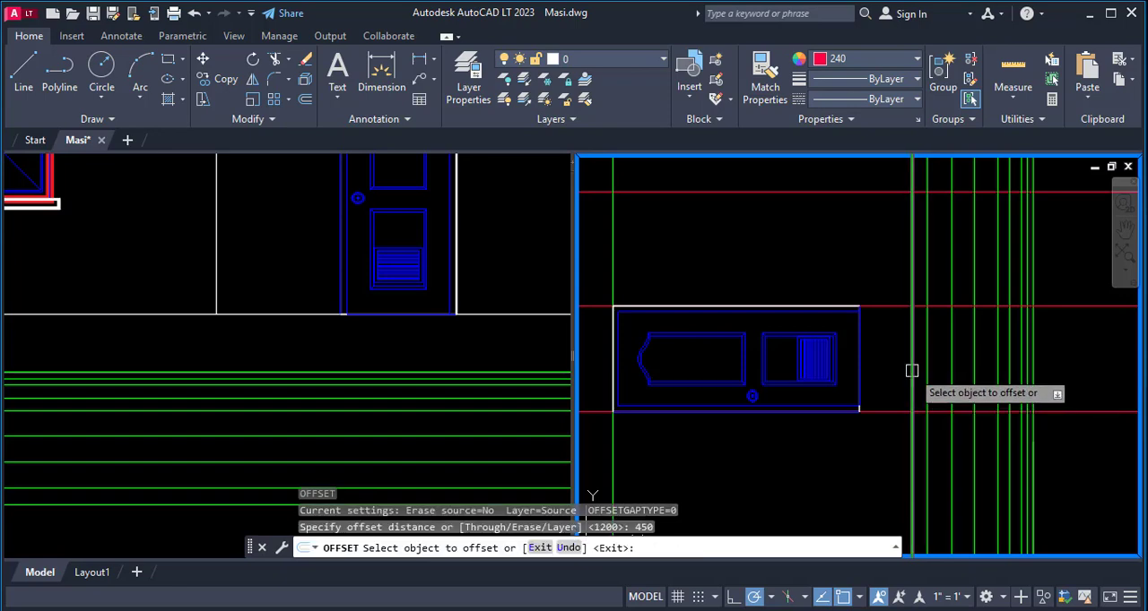
{"action": "left_click", "coordinate": [911, 371]}
{"action": "left_click", "coordinate": [881, 363]}
{"action": "scroll", "coordinate": [964, 322], "scroll_direction": "down", "scroll_amount": 5}
{"action": "key", "text": "Escape"}
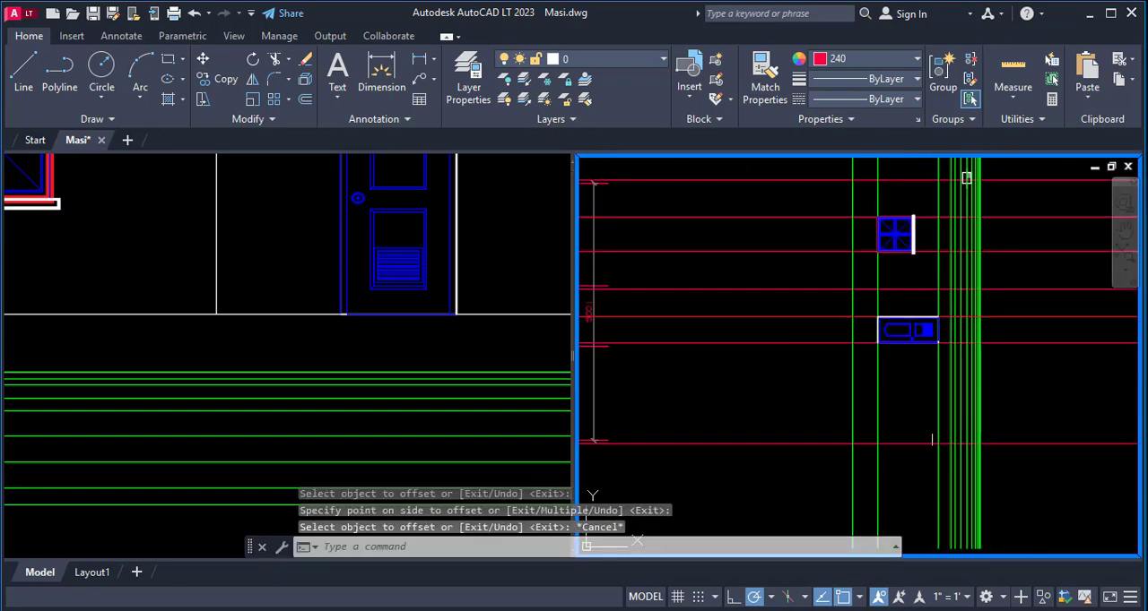
- Trim both ends of the new floor level line back to the outermost red wall projection lines
{"action": "type", "text": "tr"}
{"action": "key", "text": "Return"}
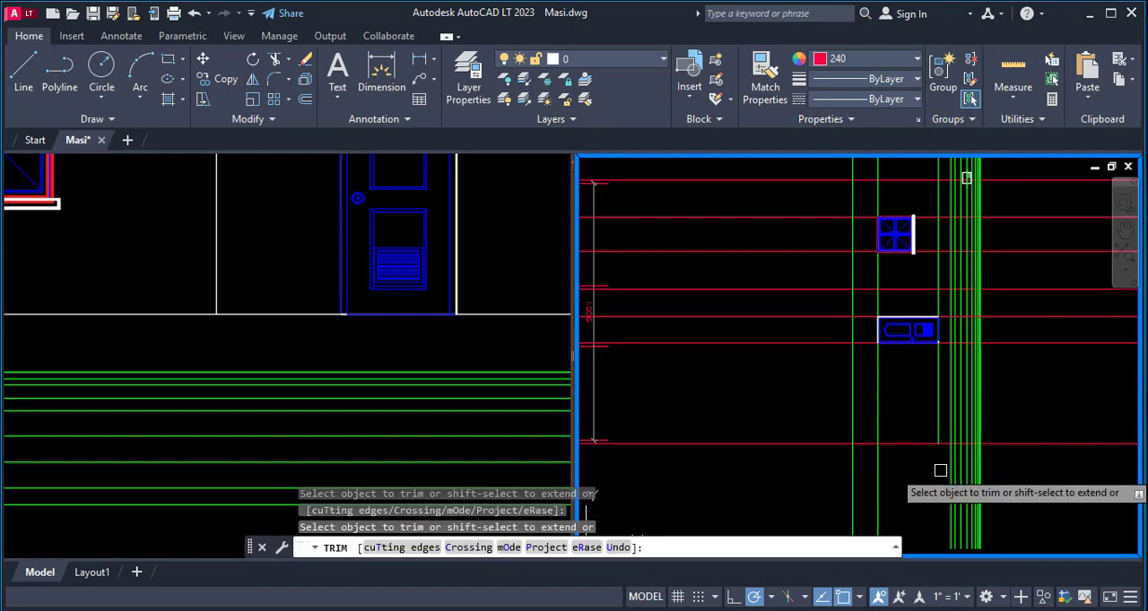
{"action": "scroll", "coordinate": [932, 399], "scroll_direction": "down", "scroll_amount": 5}
{"action": "scroll", "coordinate": [941, 401], "scroll_direction": "up", "scroll_amount": 5}
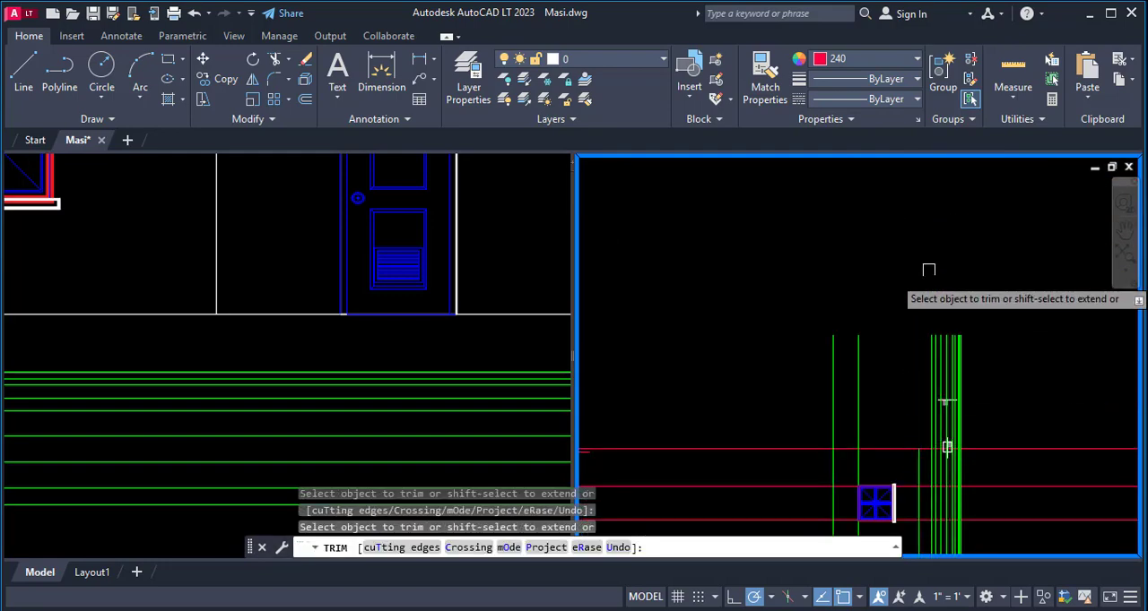
{"action": "scroll", "coordinate": [912, 384], "scroll_direction": "down", "scroll_amount": 5}
{"action": "scroll", "coordinate": [951, 343], "scroll_direction": "up", "scroll_amount": 5}
{"action": "key", "text": "Escape"}
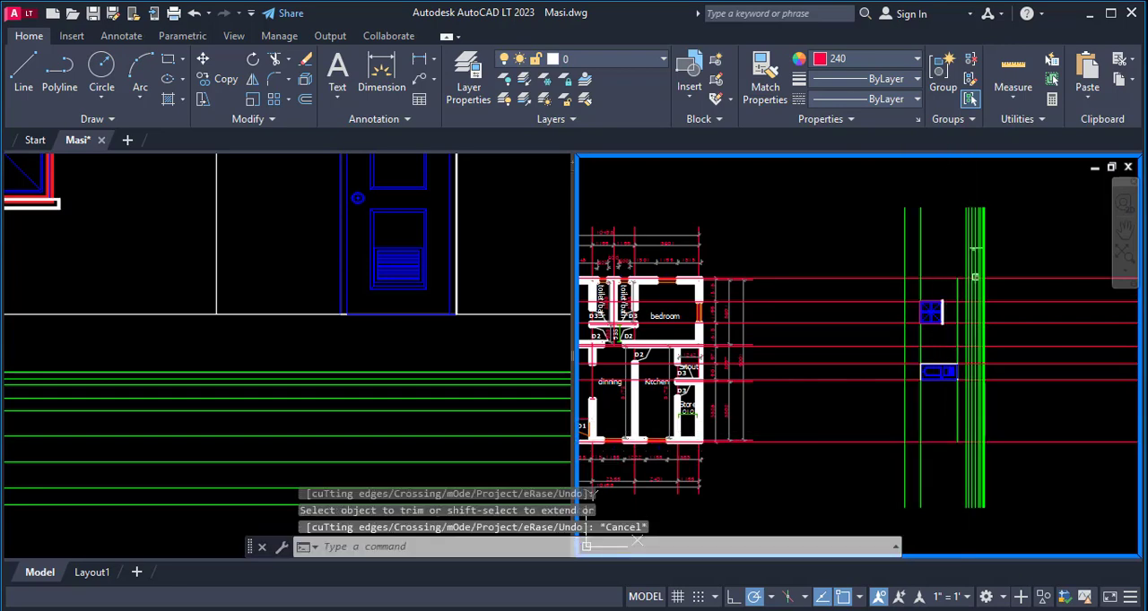
- Erase the red projection line that runs along the upper edge of the placed door
{"action": "scroll", "coordinate": [889, 377], "scroll_direction": "up", "scroll_amount": 2}
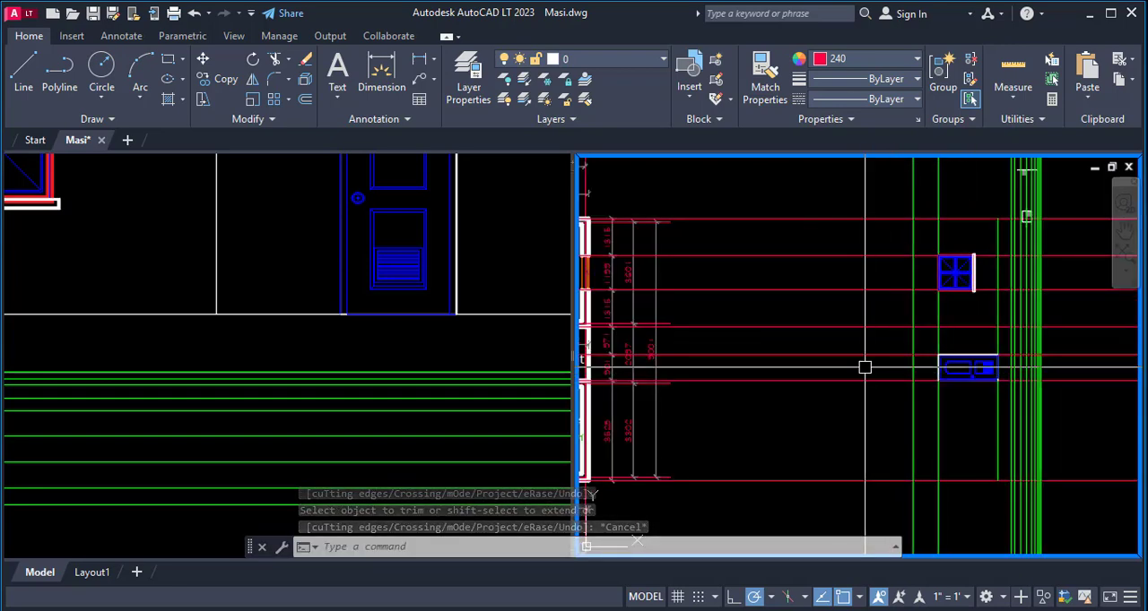
{"action": "type", "text": "e"}
{"action": "key", "text": "Return"}
{"action": "key", "text": "Return"}
{"action": "scroll", "coordinate": [902, 371], "scroll_direction": "down", "scroll_amount": 3}
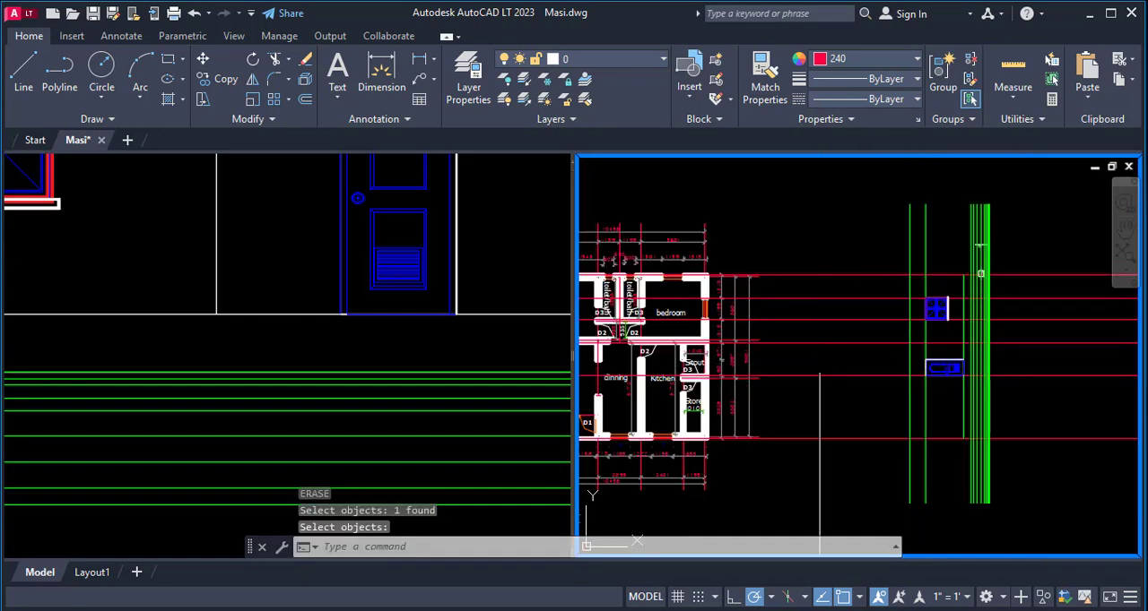
- Try to fillet the green window head level line with the red projection line between the window and the door
{"action": "scroll", "coordinate": [923, 354], "scroll_direction": "up", "scroll_amount": 3}
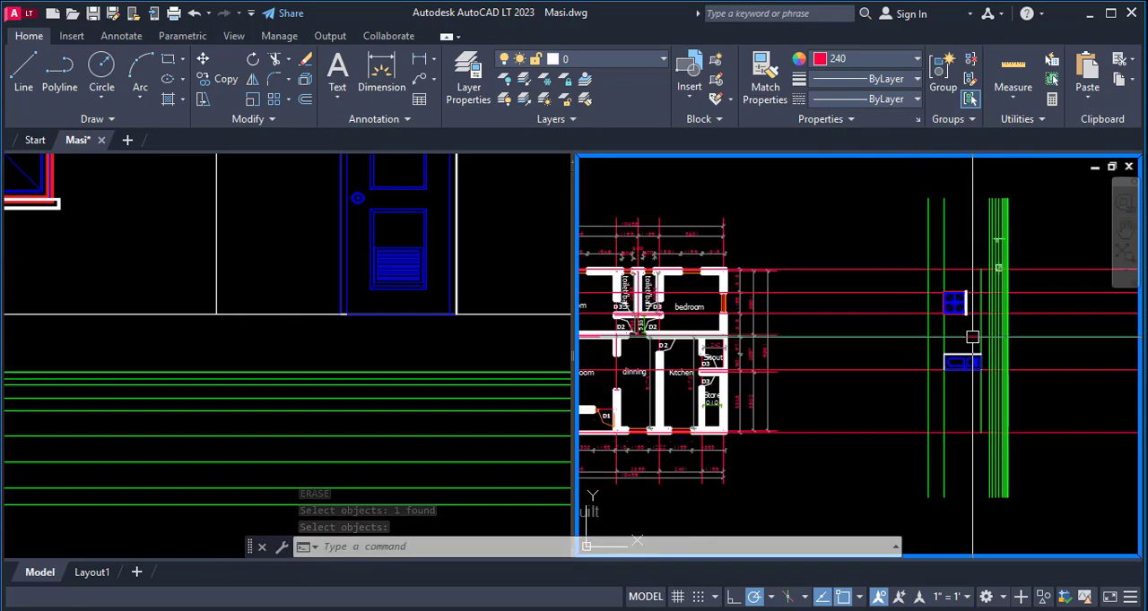
{"action": "scroll", "coordinate": [974, 341], "scroll_direction": "down", "scroll_amount": 2}
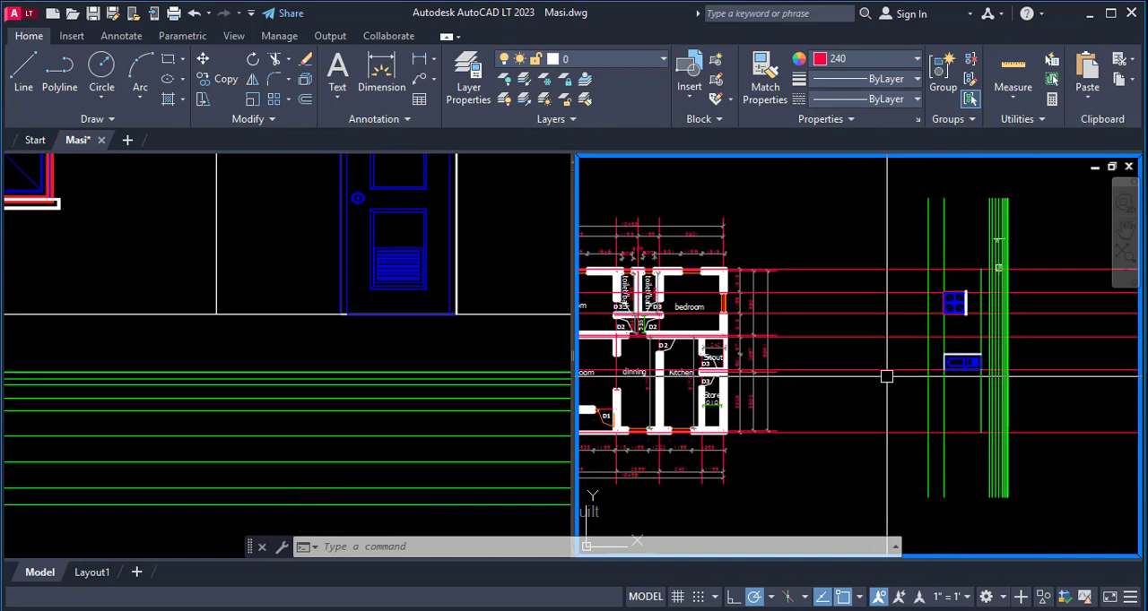
{"action": "scroll", "coordinate": [953, 349], "scroll_direction": "up", "scroll_amount": 4}
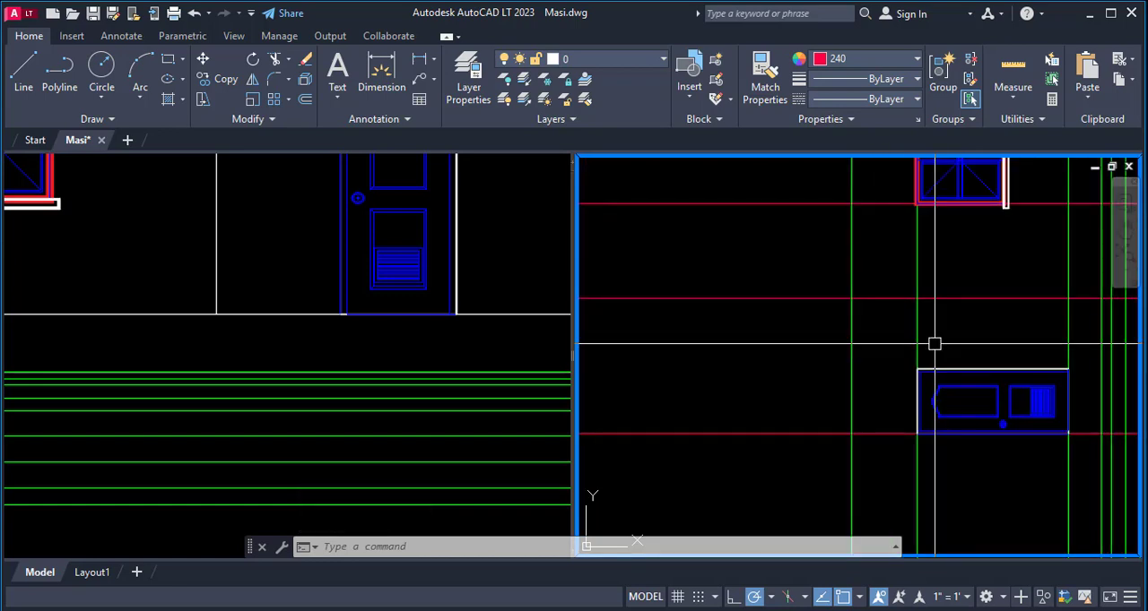
{"action": "type", "text": "f"}
{"action": "key", "text": "Return"}
{"action": "left_click", "coordinate": [918, 327]}
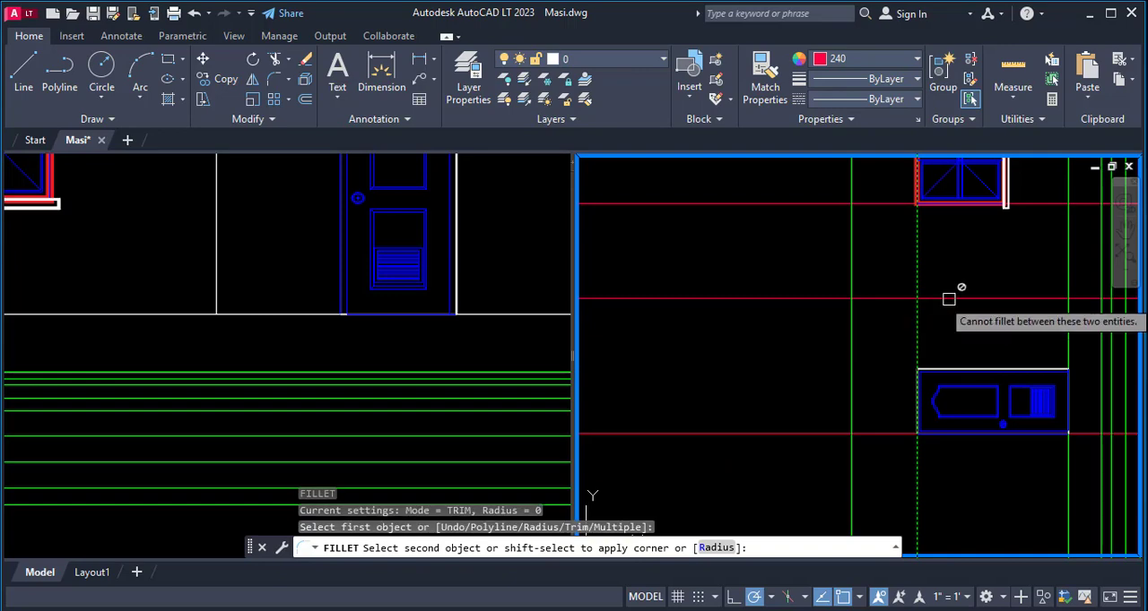
{"action": "left_click", "coordinate": [951, 298]}
{"action": "scroll", "coordinate": [990, 312], "scroll_direction": "down", "scroll_amount": 3}
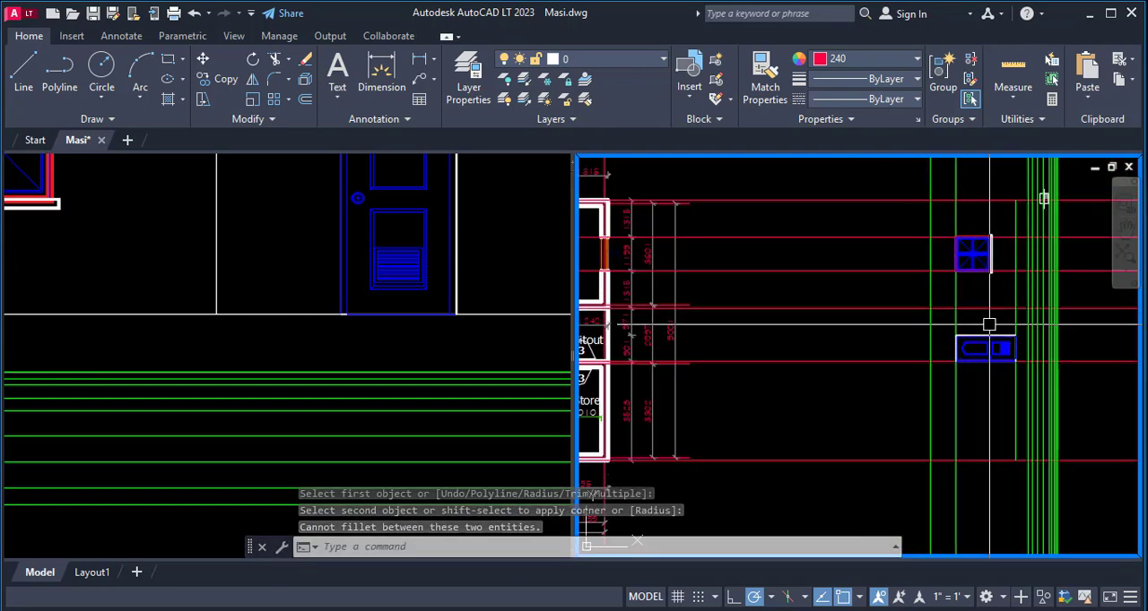
- Examine how the green level lines meet the red projection lines around the placed window and door
{"action": "scroll", "coordinate": [989, 324], "scroll_direction": "up", "scroll_amount": 4}
{"action": "scroll", "coordinate": [985, 325], "scroll_direction": "down", "scroll_amount": 4}
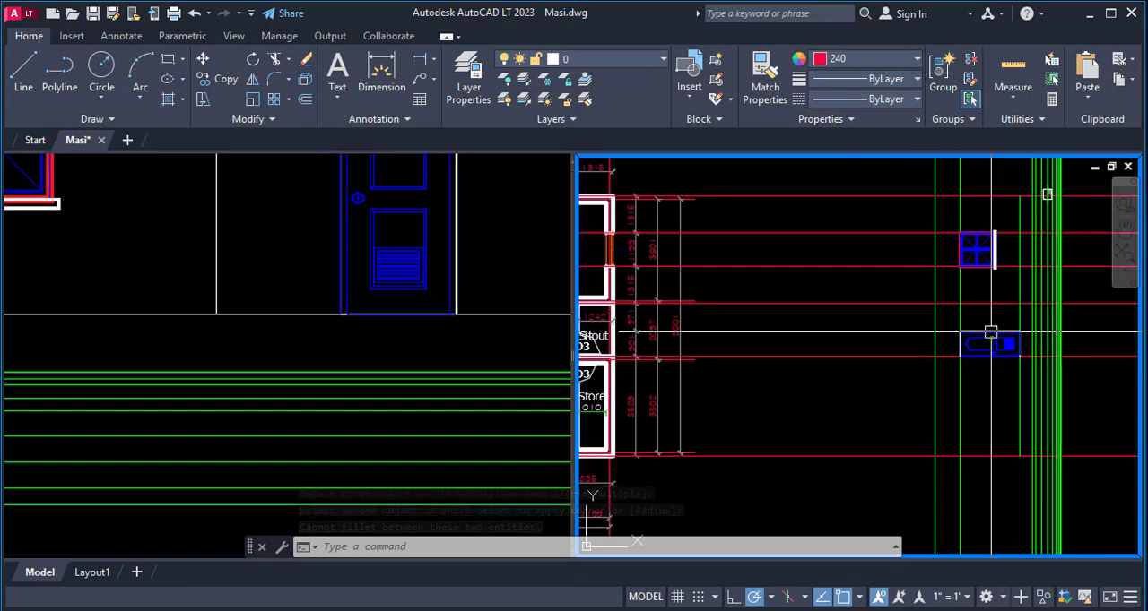
{"action": "scroll", "coordinate": [989, 333], "scroll_direction": "down", "scroll_amount": 3}
{"action": "scroll", "coordinate": [773, 337], "scroll_direction": "up", "scroll_amount": 3}
{"action": "scroll", "coordinate": [773, 345], "scroll_direction": "down", "scroll_amount": 2}
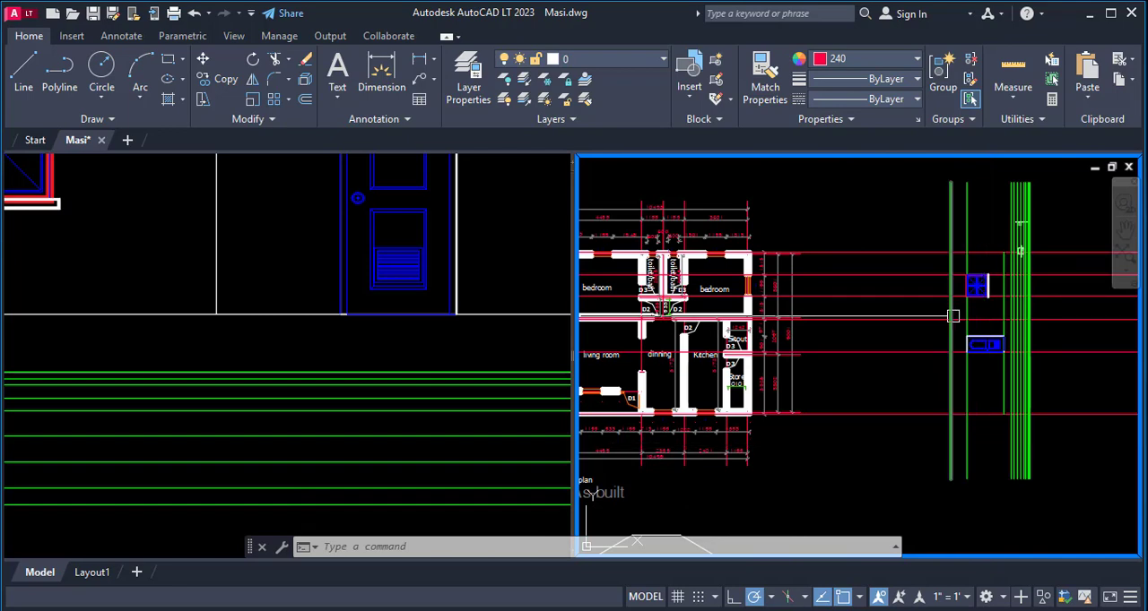
{"action": "scroll", "coordinate": [976, 378], "scroll_direction": "up", "scroll_amount": 3}
{"action": "scroll", "coordinate": [1003, 393], "scroll_direction": "down", "scroll_amount": 3}
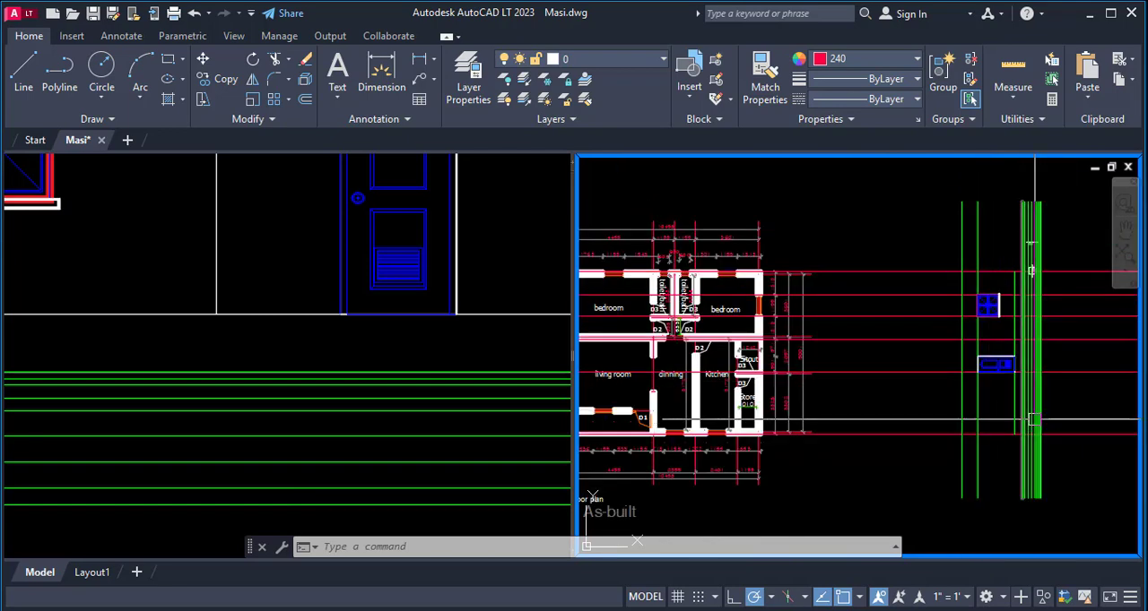
{"action": "scroll", "coordinate": [1025, 359], "scroll_direction": "up", "scroll_amount": 2}
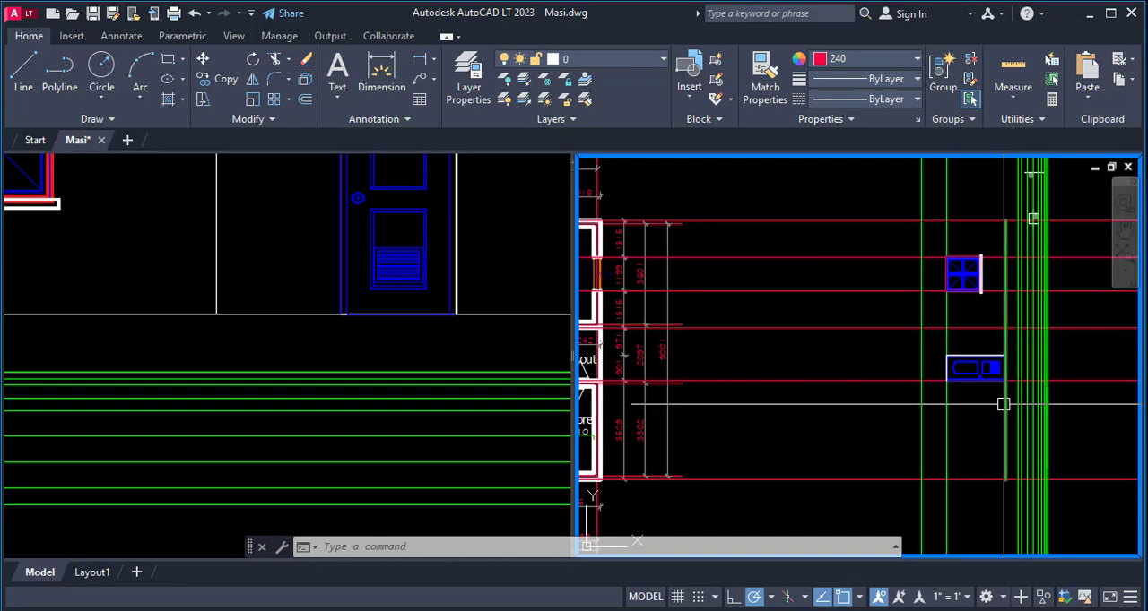
{"action": "scroll", "coordinate": [1006, 406], "scroll_direction": "down", "scroll_amount": 2}
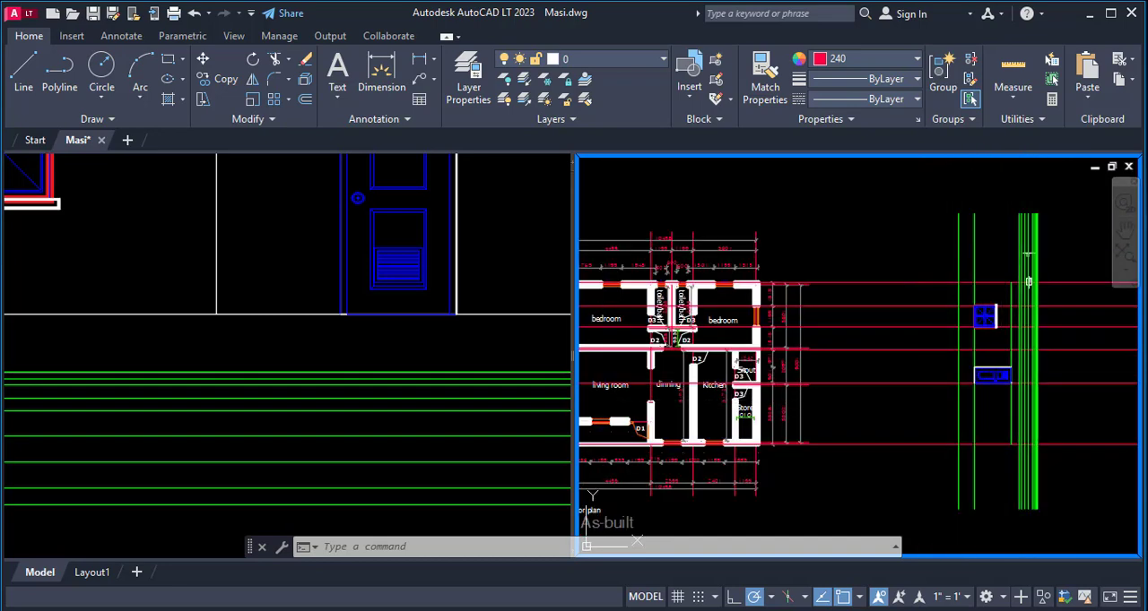
{"action": "scroll", "coordinate": [984, 383], "scroll_direction": "up", "scroll_amount": 6}
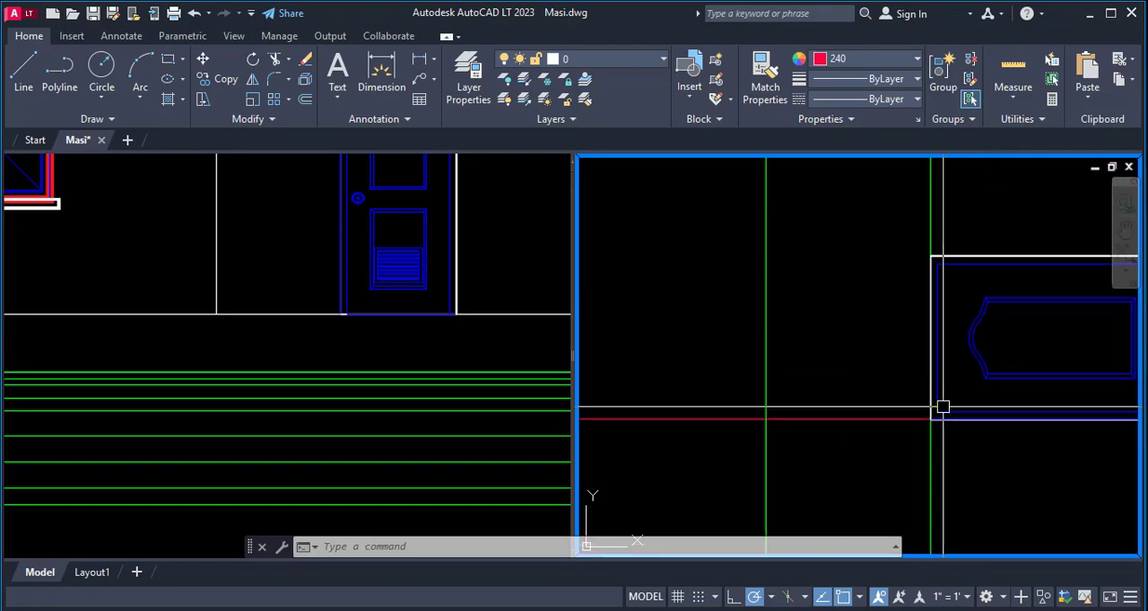
{"action": "scroll", "coordinate": [843, 419], "scroll_direction": "down", "scroll_amount": 4}
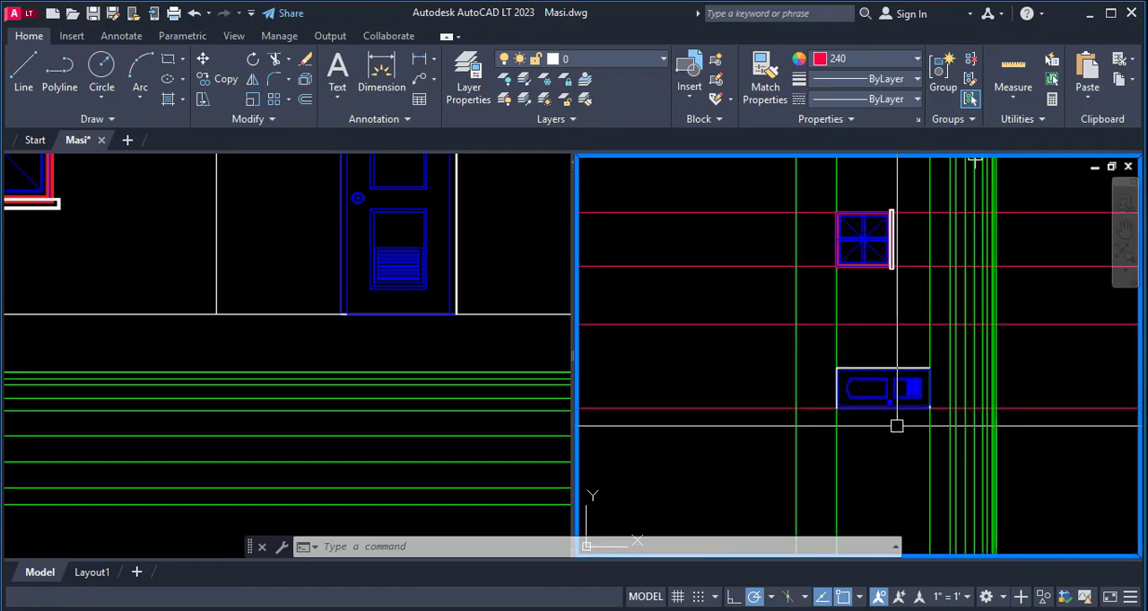
- Try to fillet the red projection line along the door's lower edge with the green head level line
{"action": "scroll", "coordinate": [926, 409], "scroll_direction": "up", "scroll_amount": 3}
{"action": "type", "text": "f"}
{"action": "key", "text": "Return"}
{"action": "left_click", "coordinate": [963, 403]}
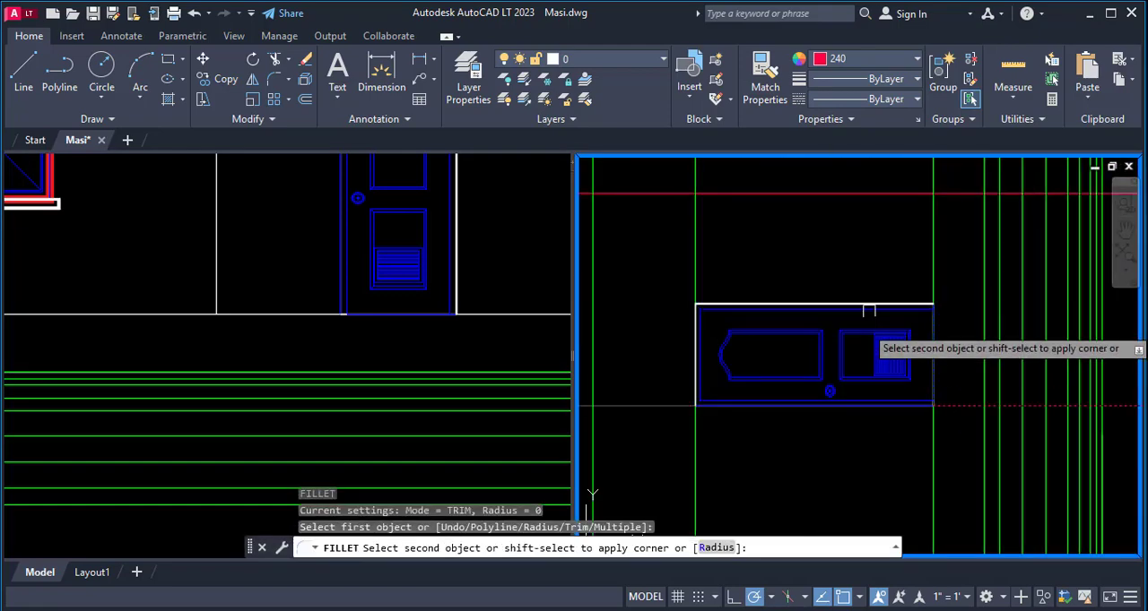
{"action": "left_click", "coordinate": [699, 257]}
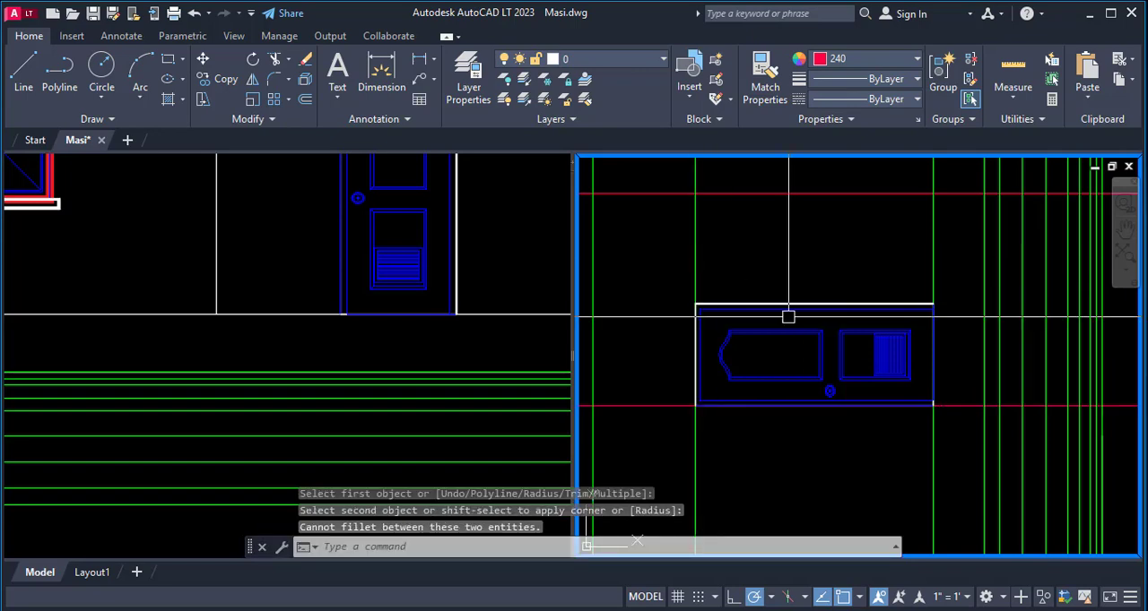
{"action": "scroll", "coordinate": [867, 358], "scroll_direction": "down", "scroll_amount": 4}
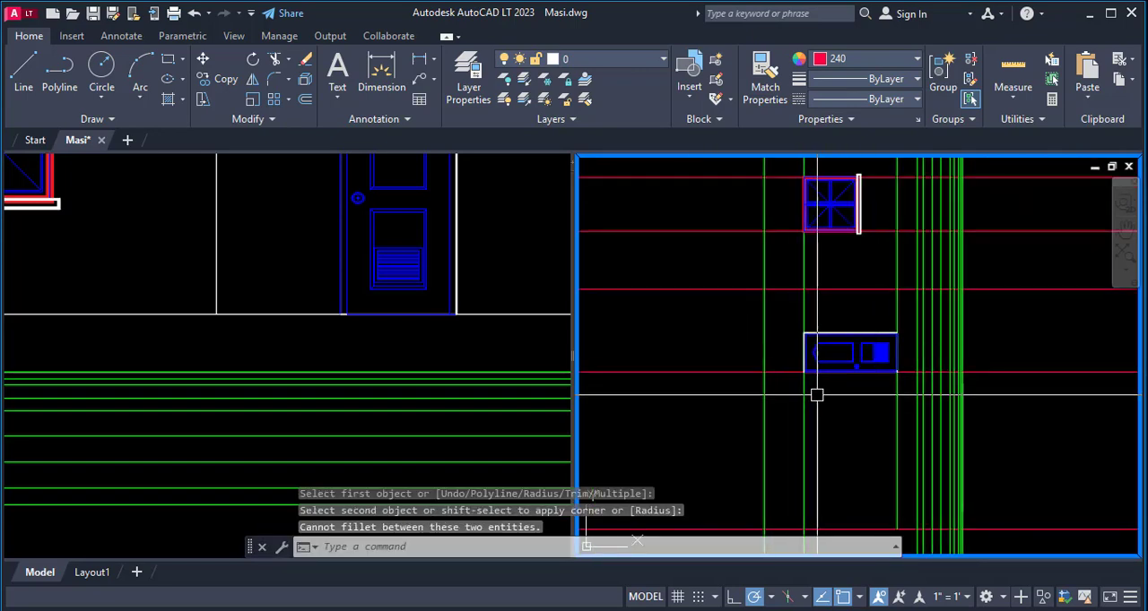
{"action": "type", "text": "tr"}
{"action": "key", "text": "Return"}
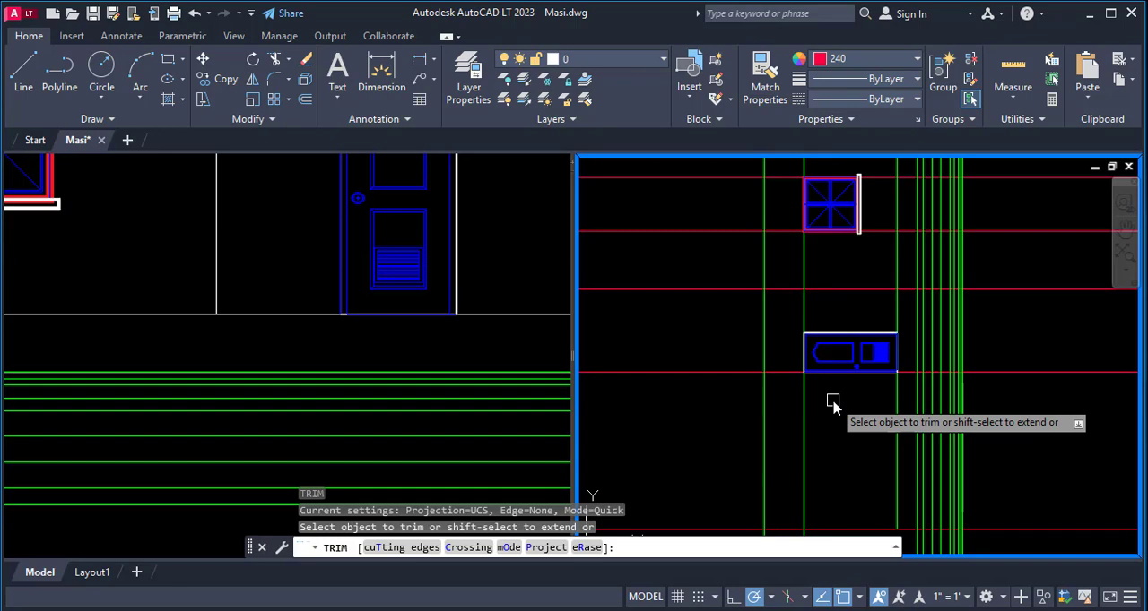
{"action": "key", "text": "Escape"}
{"action": "key", "text": "Escape"}
{"action": "key", "text": "Escape"}
- Try again to fillet the door's lower projection line with the green head level line, picking the red line on the threshold side
{"action": "type", "text": "f"}
{"action": "key", "text": "Return"}
{"action": "scroll", "coordinate": [888, 383], "scroll_direction": "up", "scroll_amount": 4}
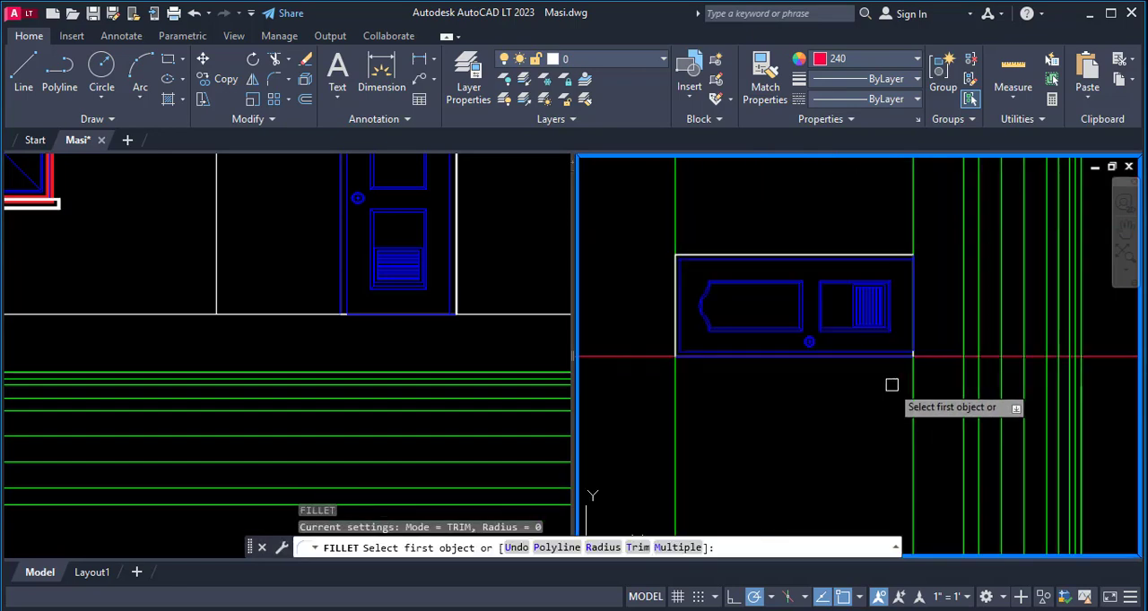
{"action": "left_click", "coordinate": [950, 356]}
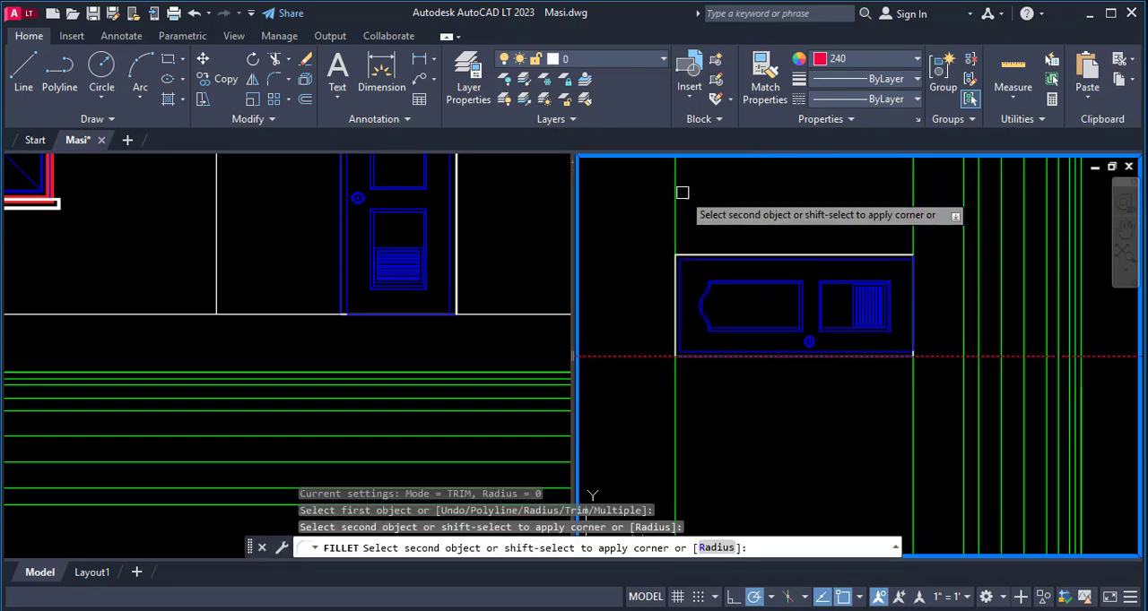
{"action": "left_click", "coordinate": [676, 194]}
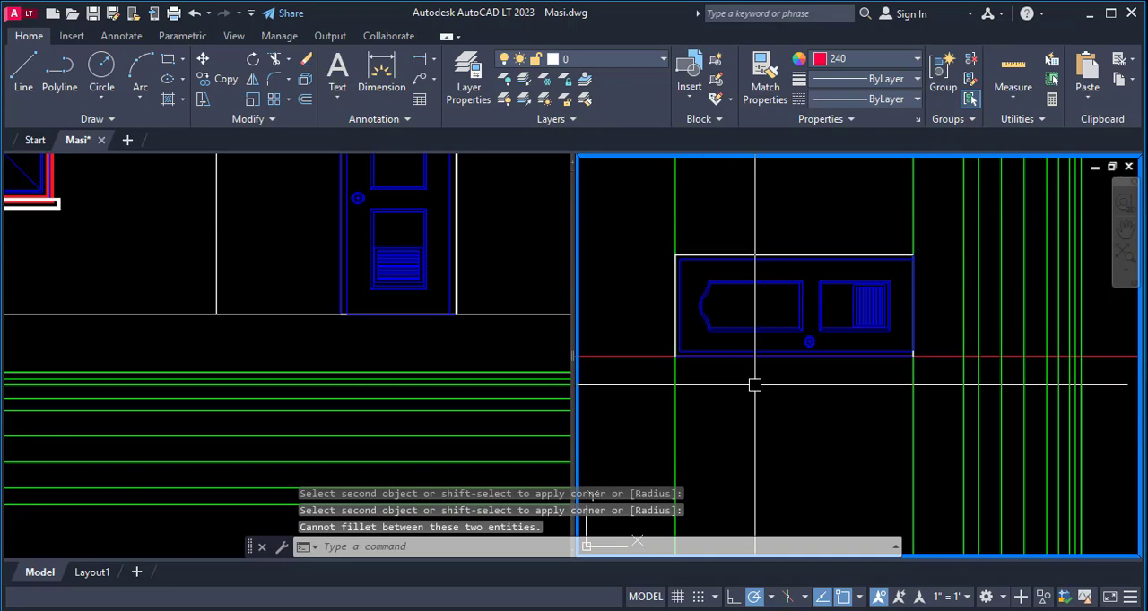
- Trim the red projection line along the door's lower edge back to the green head level line, removing the part toward the floor plan
{"action": "key", "text": "Return"}
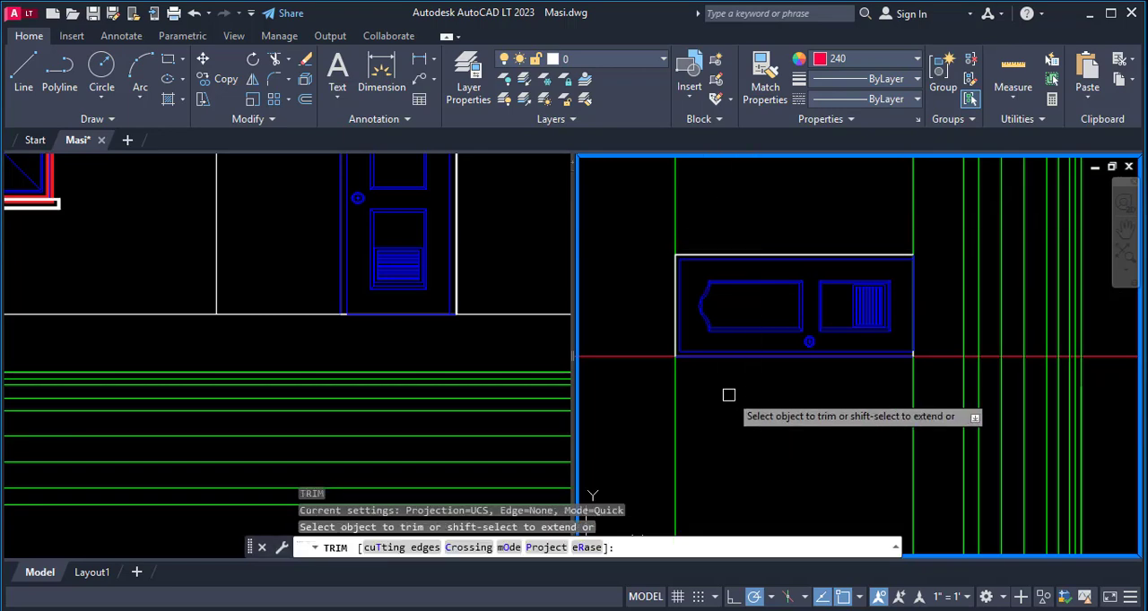
{"action": "type", "text": "t"}
{"action": "key", "text": "Return"}
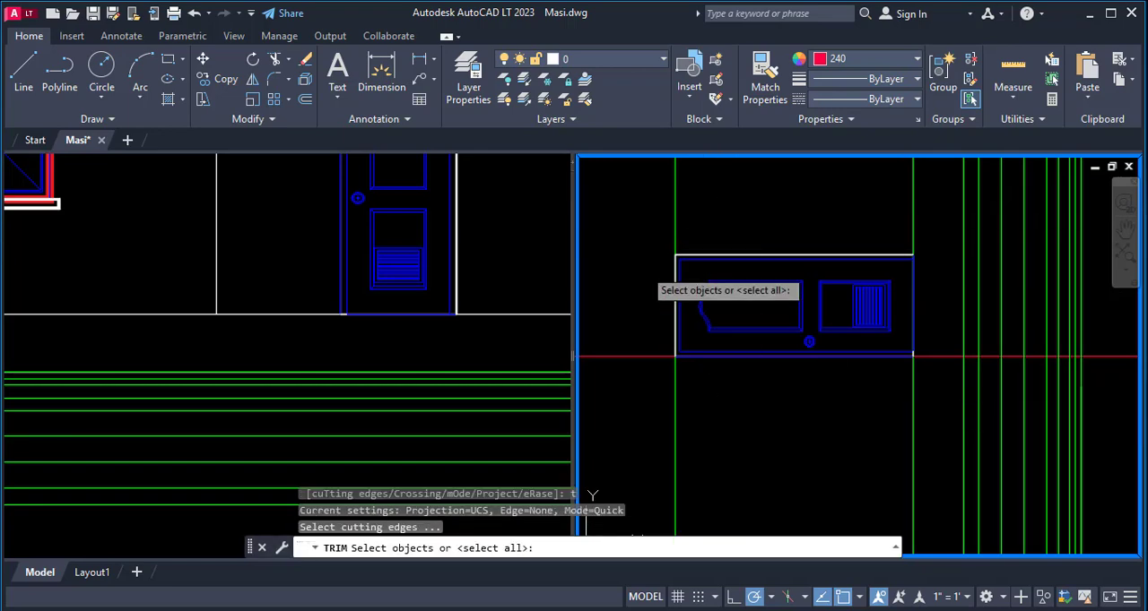
{"action": "left_click", "coordinate": [676, 213]}
{"action": "key", "text": "Return"}
{"action": "scroll", "coordinate": [638, 356], "scroll_direction": "down", "scroll_amount": 5}
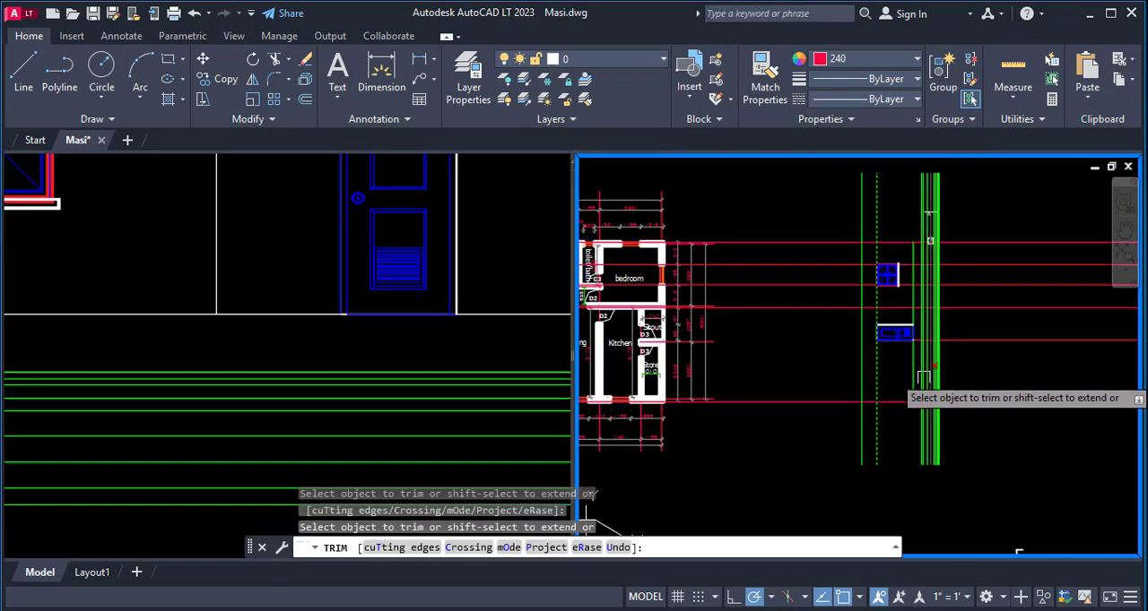
{"action": "key", "text": "Escape"}
- Extend the trimmed red projection line along the door's lower edge to the outermost green level line nearest the floor plan
{"action": "scroll", "coordinate": [888, 287], "scroll_direction": "up", "scroll_amount": 2}
{"action": "scroll", "coordinate": [916, 337], "scroll_direction": "down", "scroll_amount": 2}
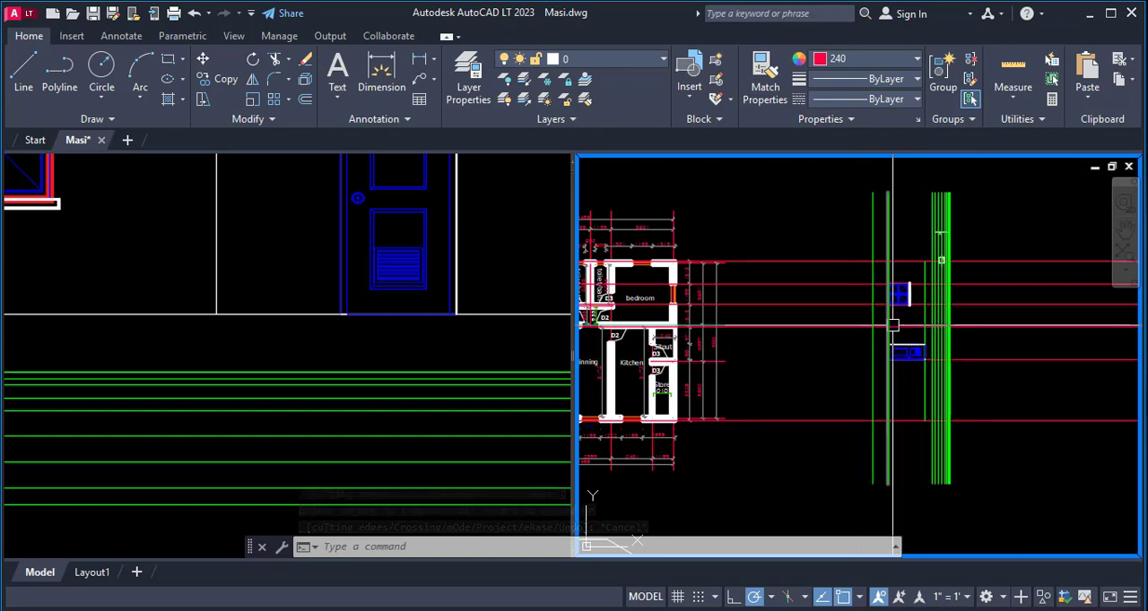
{"action": "scroll", "coordinate": [891, 326], "scroll_direction": "up", "scroll_amount": 3}
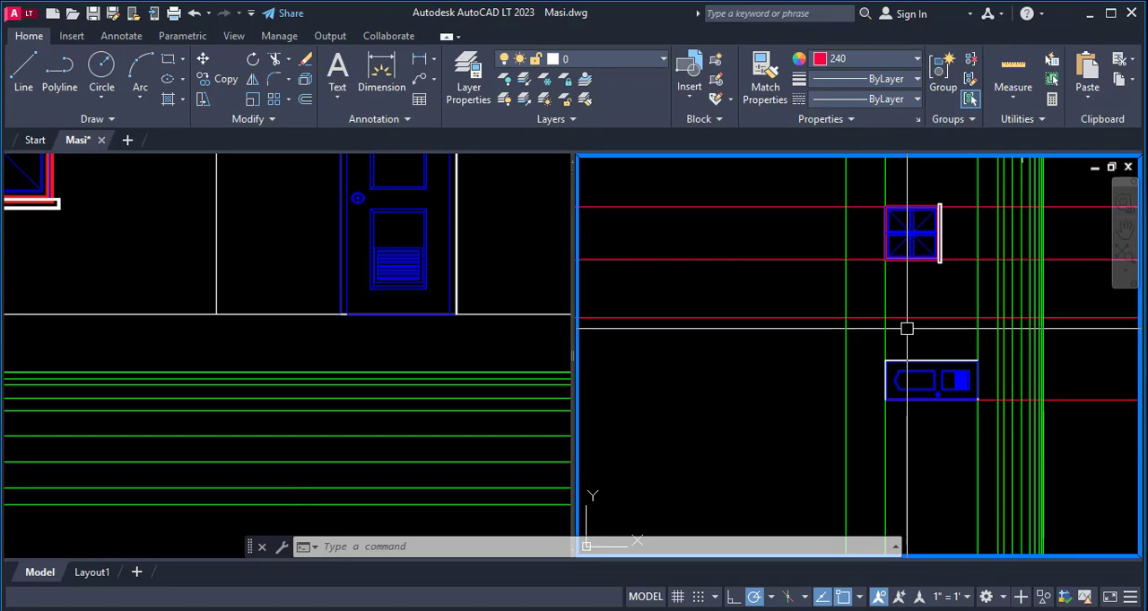
{"action": "scroll", "coordinate": [913, 329], "scroll_direction": "down", "scroll_amount": 5}
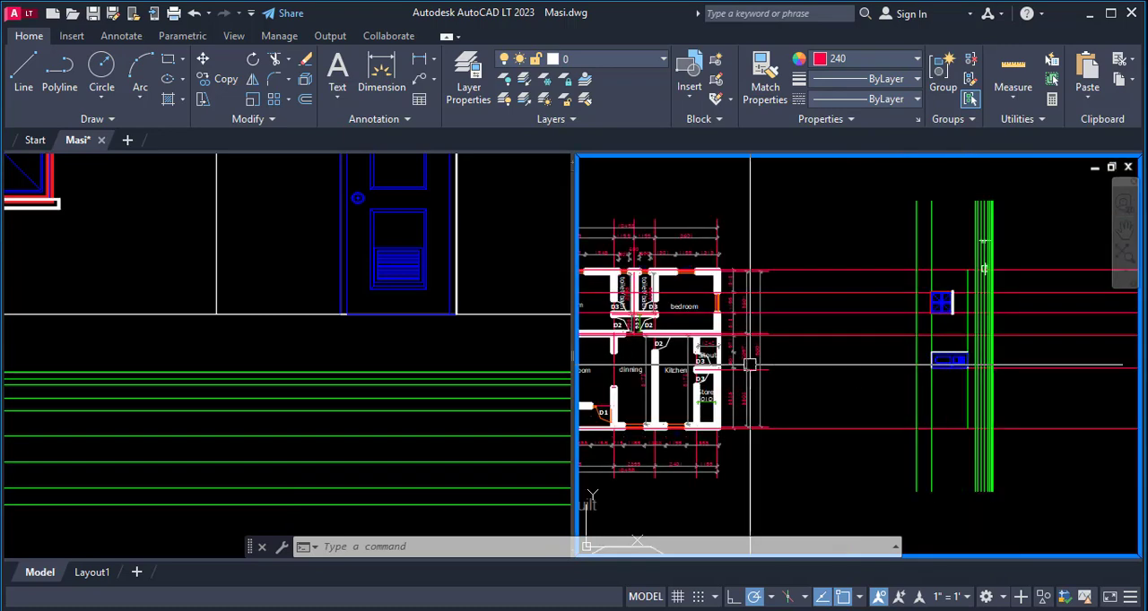
{"action": "scroll", "coordinate": [750, 365], "scroll_direction": "up", "scroll_amount": 3}
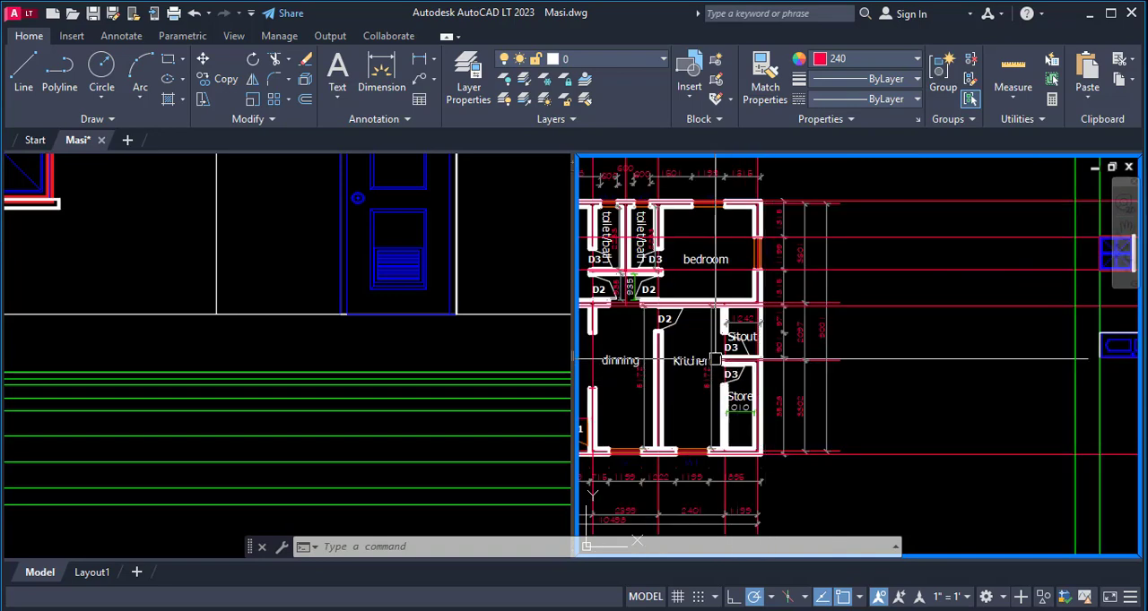
{"action": "scroll", "coordinate": [714, 360], "scroll_direction": "down", "scroll_amount": 2}
{"action": "scroll", "coordinate": [992, 350], "scroll_direction": "up", "scroll_amount": 6}
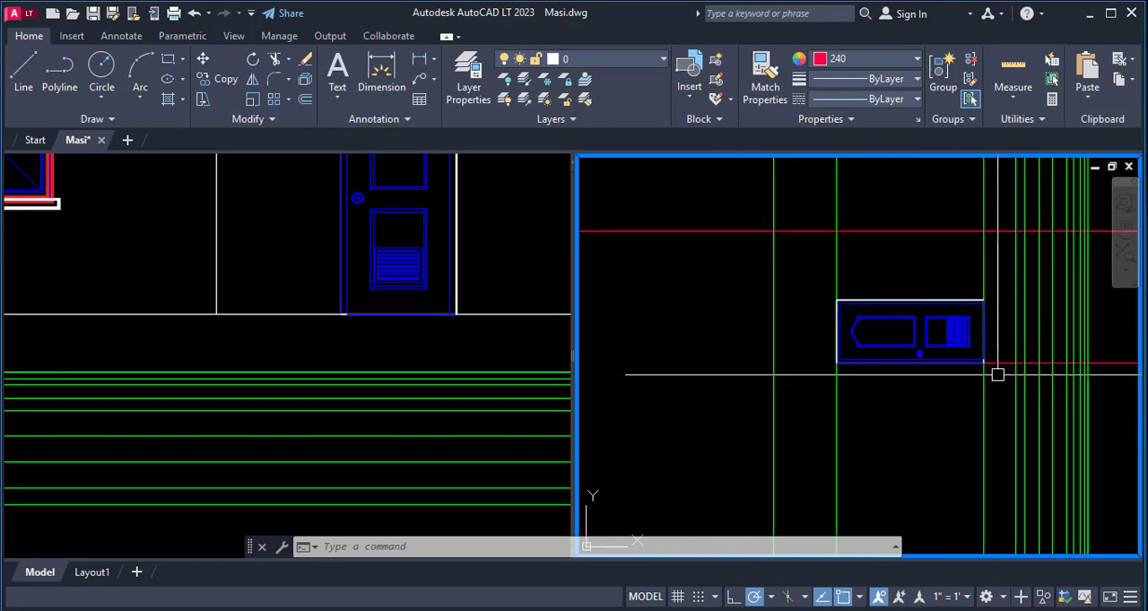
{"action": "key", "text": "Return"}
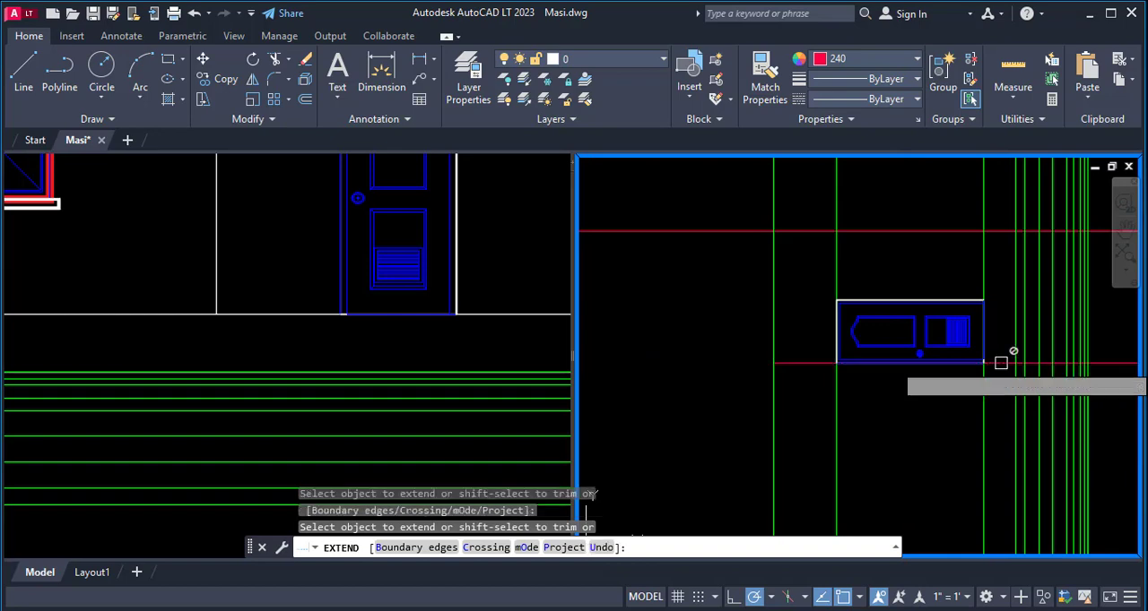
{"action": "scroll", "coordinate": [936, 374], "scroll_direction": "down", "scroll_amount": 2}
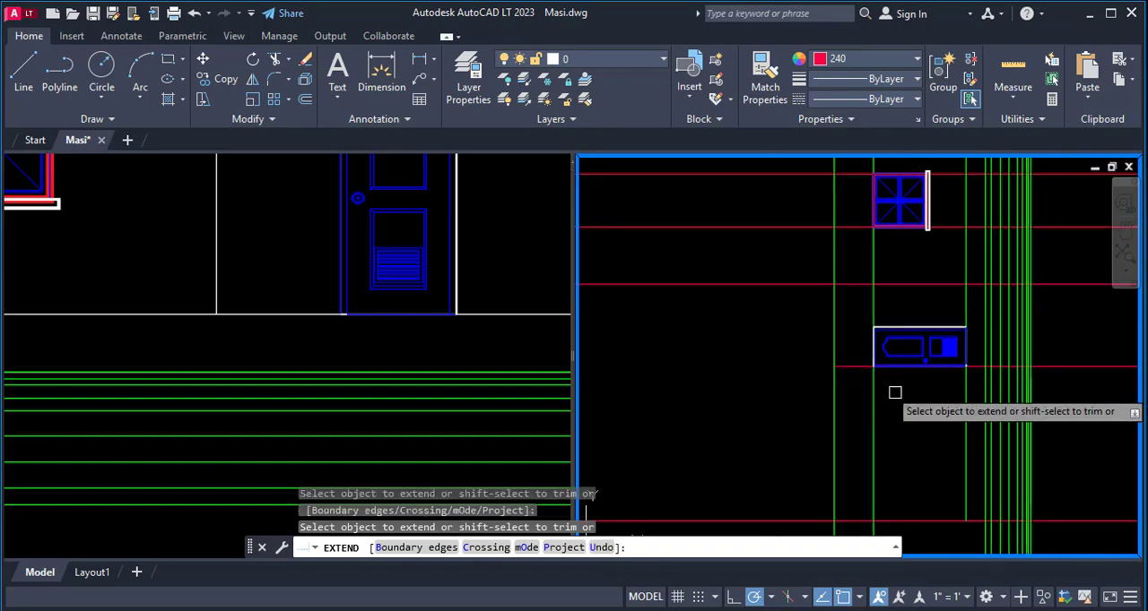
{"action": "scroll", "coordinate": [894, 391], "scroll_direction": "down", "scroll_amount": 2}
{"action": "key", "text": "Escape"}
{"action": "key", "text": "Escape"}
{"action": "key", "text": "Escape"}
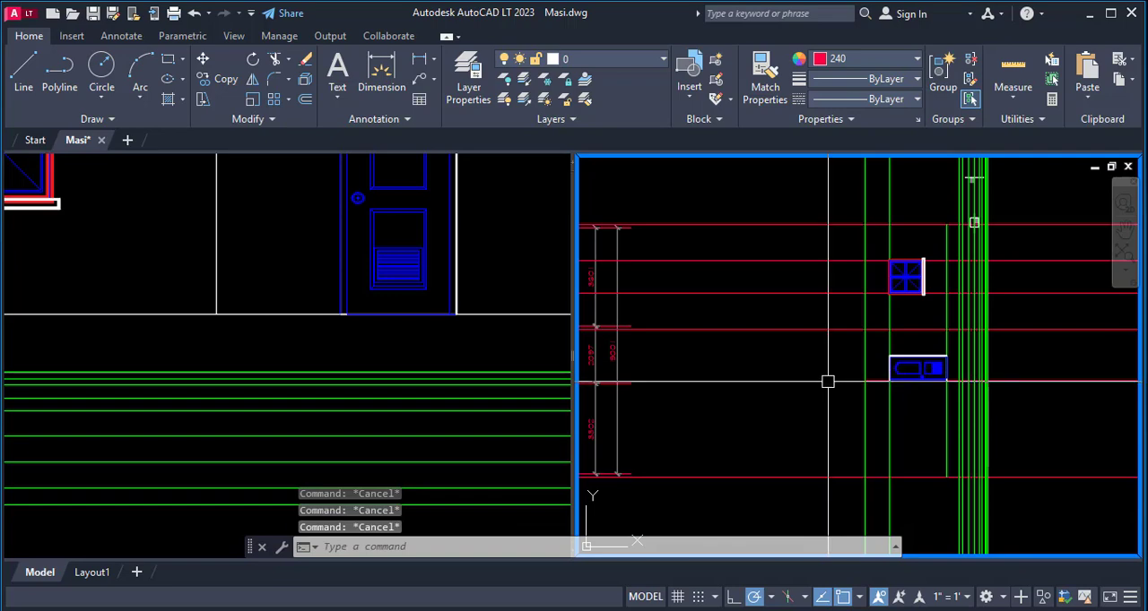
- Trim the red projection line between the window and door at the outermost green level line, removing the part toward the floor plan
{"action": "type", "text": "tr"}
{"action": "key", "text": "Return"}
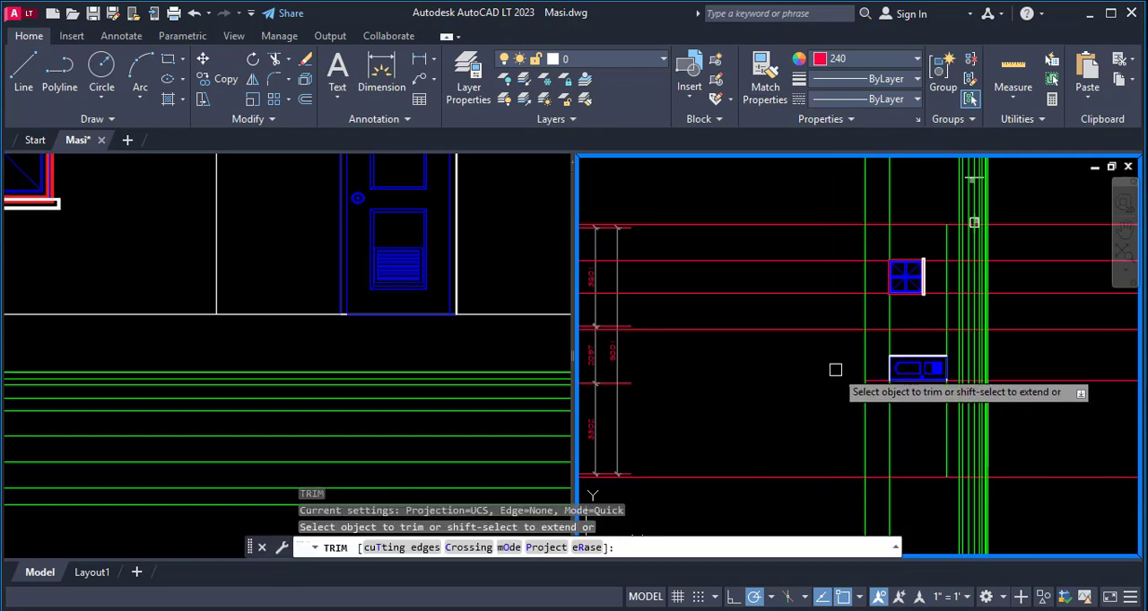
{"action": "type", "text": "t"}
{"action": "key", "text": "Return"}
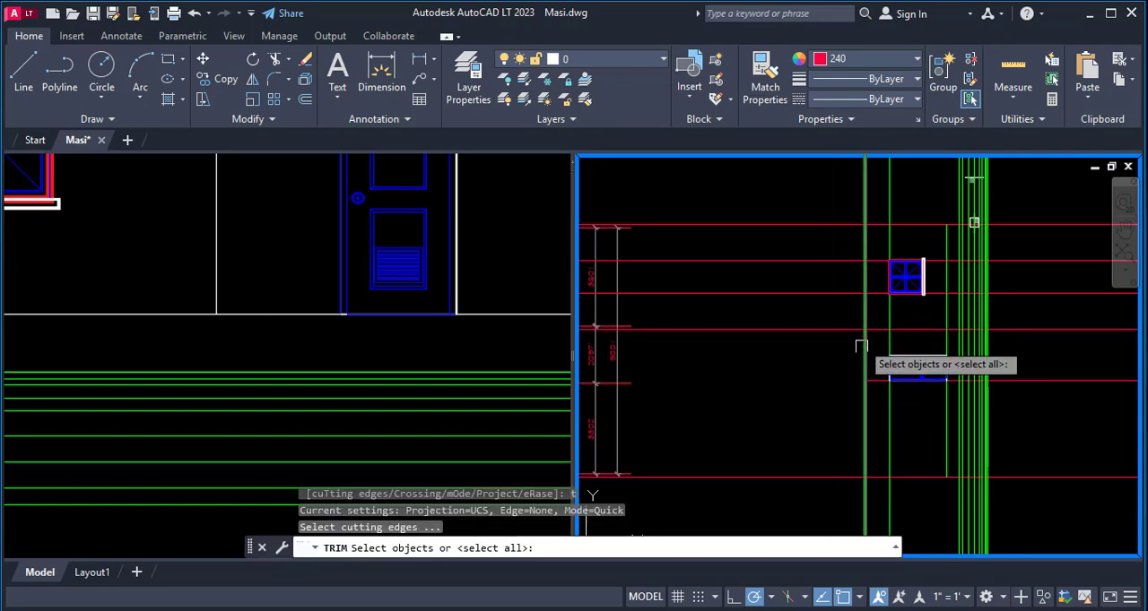
{"action": "left_click", "coordinate": [862, 343]}
{"action": "key", "text": "Return"}
{"action": "left_click", "coordinate": [819, 328]}
{"action": "scroll", "coordinate": [887, 296], "scroll_direction": "down", "scroll_amount": 4}
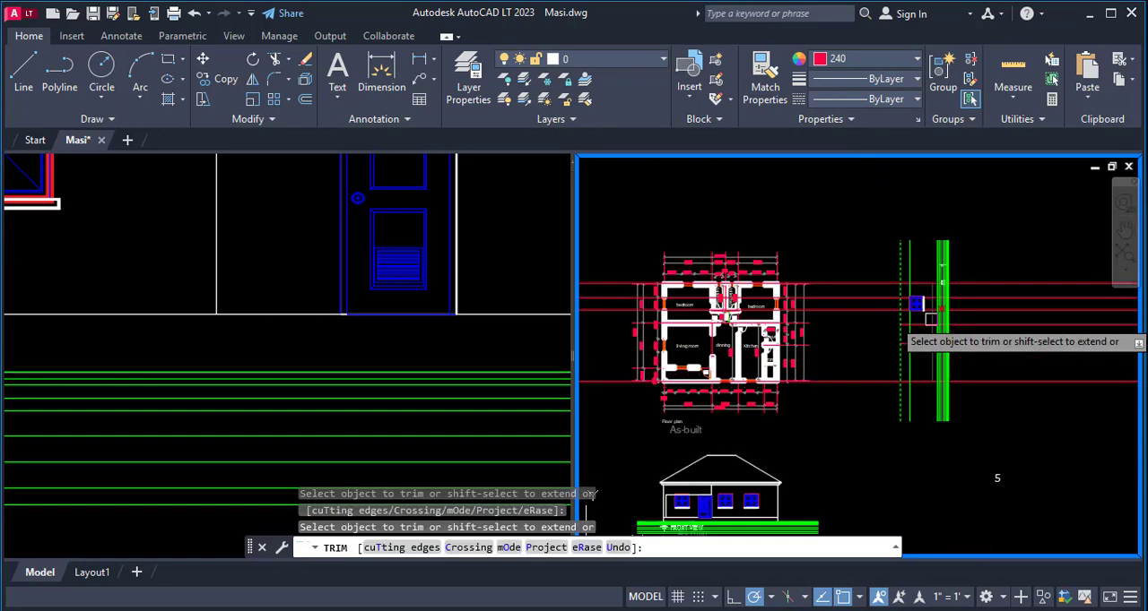
{"action": "key", "text": "Escape"}
- Trim the green head level line to the span between the two shortened red projection lines, removing the parts above and below them
{"action": "scroll", "coordinate": [935, 373], "scroll_direction": "up", "scroll_amount": 4}
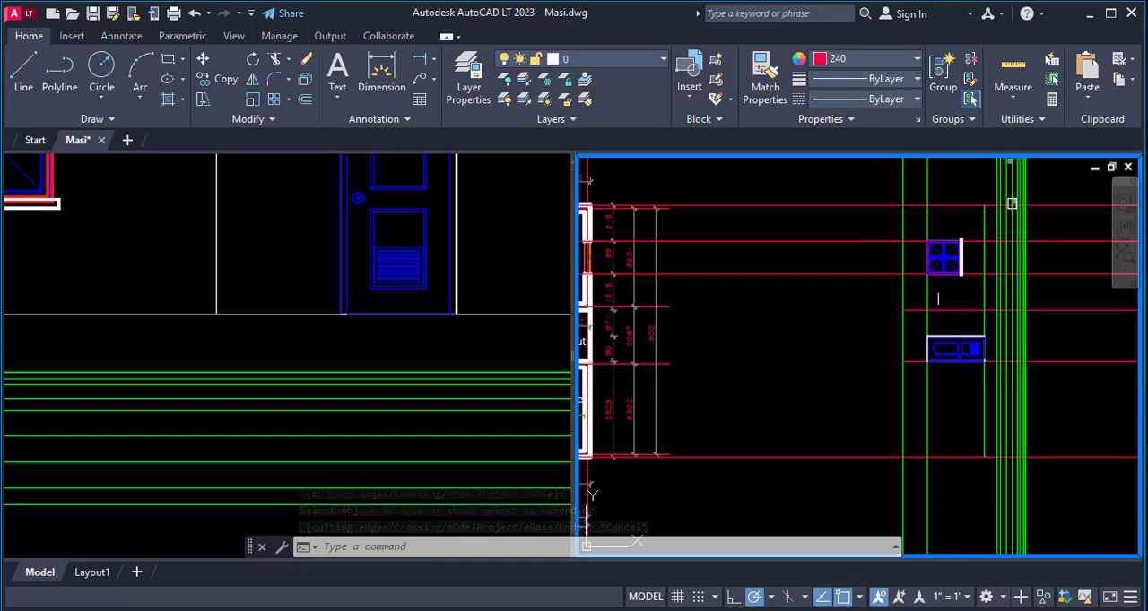
{"action": "scroll", "coordinate": [937, 321], "scroll_direction": "up", "scroll_amount": 2}
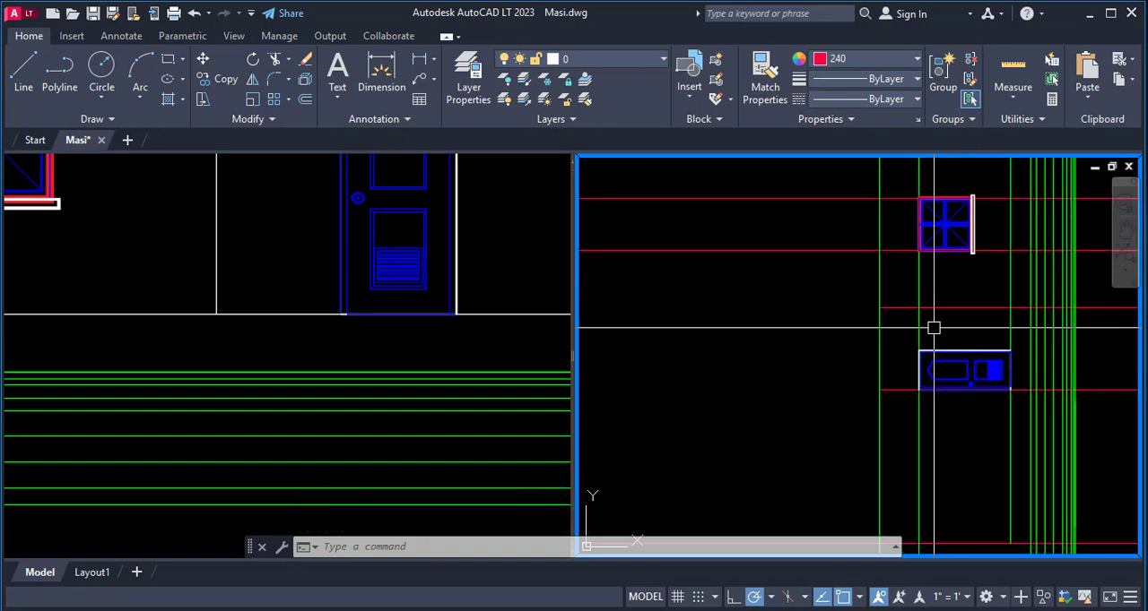
{"action": "type", "text": "tr"}
{"action": "key", "text": "Return"}
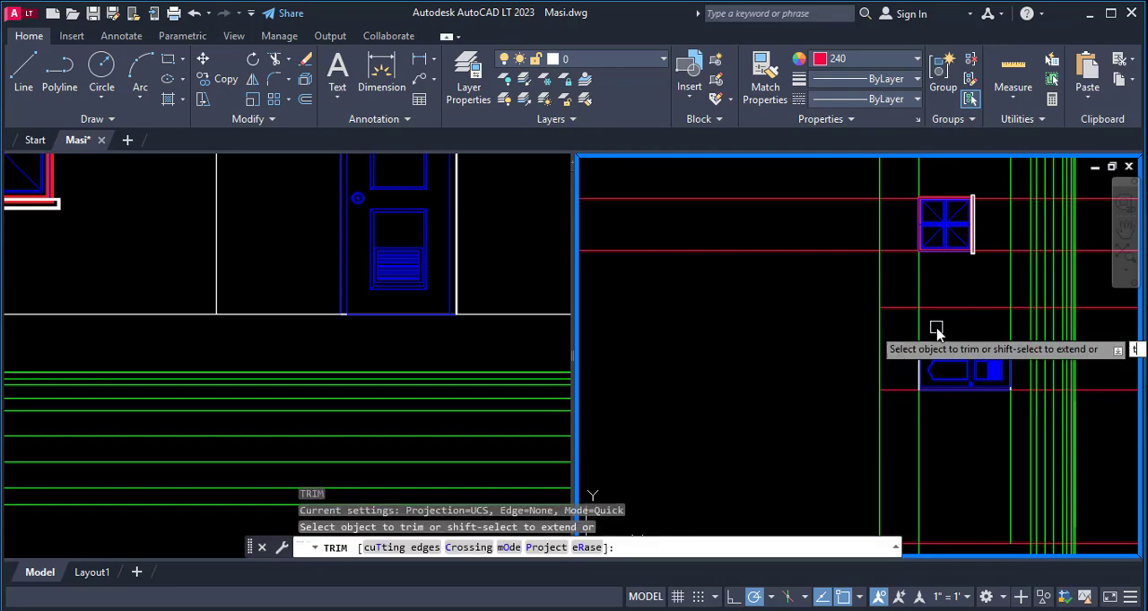
{"action": "type", "text": "t"}
{"action": "key", "text": "Return"}
{"action": "left_click", "coordinate": [947, 308]}
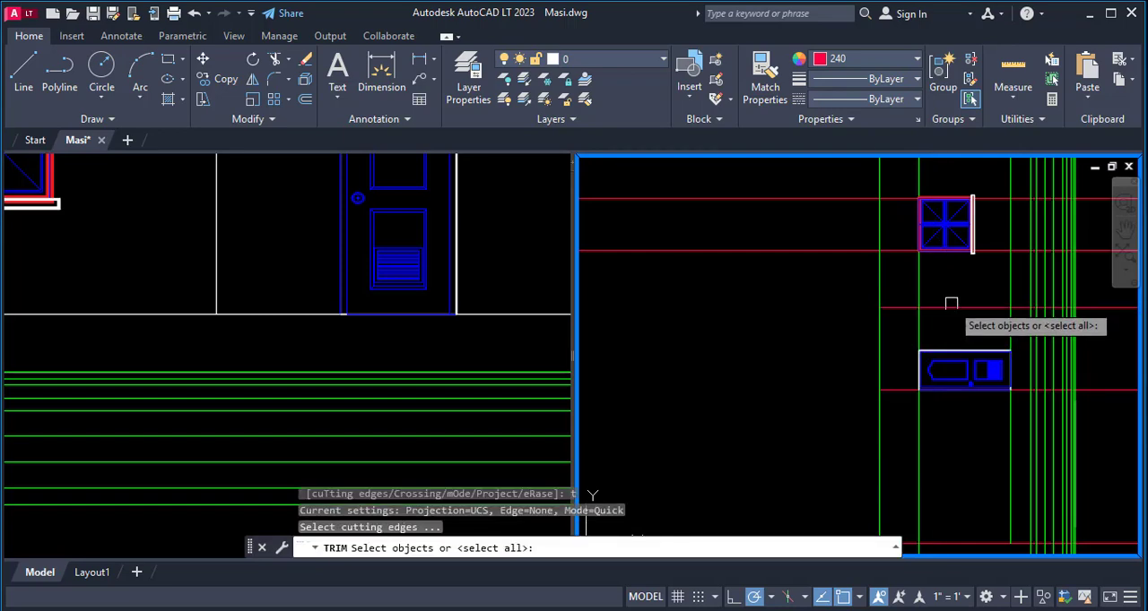
{"action": "left_click", "coordinate": [1103, 386]}
{"action": "key", "text": "Return"}
{"action": "left_click", "coordinate": [918, 450]}
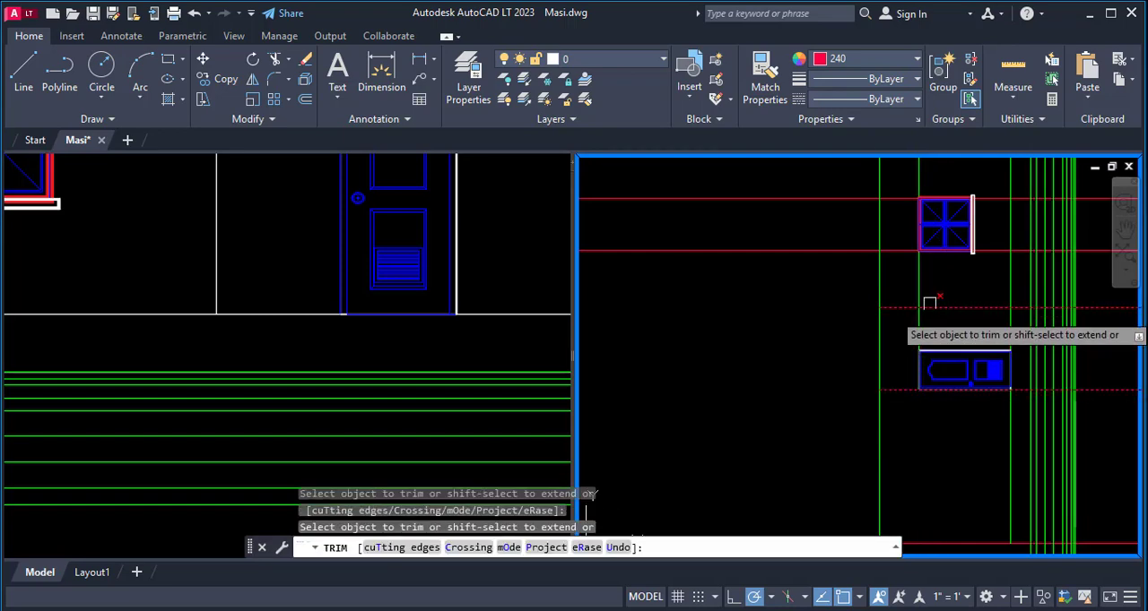
{"action": "left_click", "coordinate": [922, 281]}
{"action": "scroll", "coordinate": [943, 289], "scroll_direction": "down", "scroll_amount": 2}
{"action": "key", "text": "Escape"}
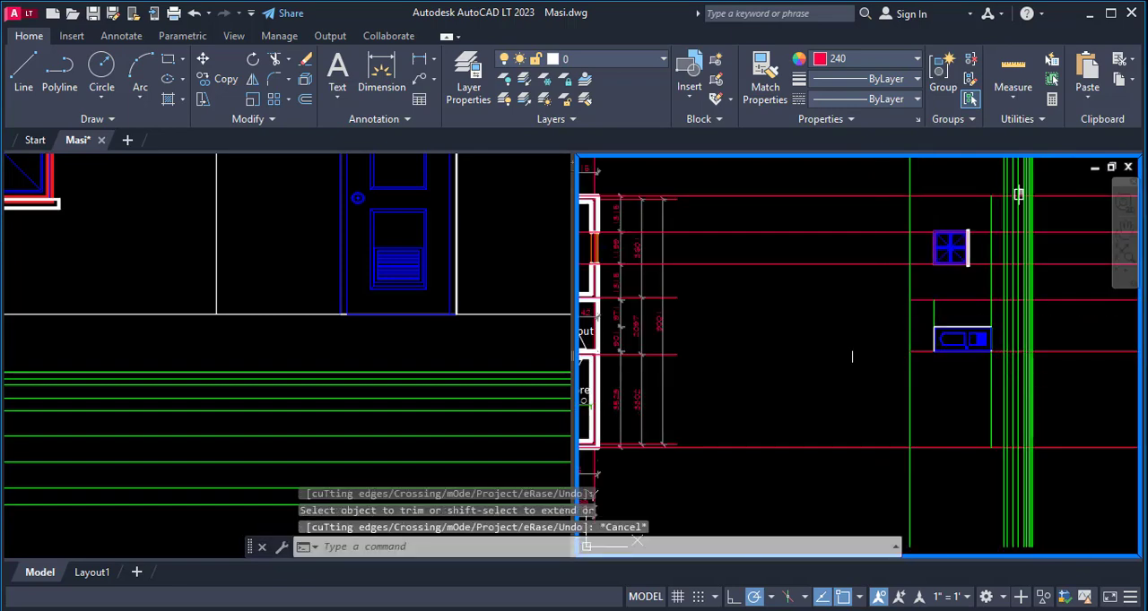
- Trim both ends of the outermost green level line nearest the floor plan to the upper and lower outer red projection lines
{"action": "scroll", "coordinate": [917, 391], "scroll_direction": "down", "scroll_amount": 2}
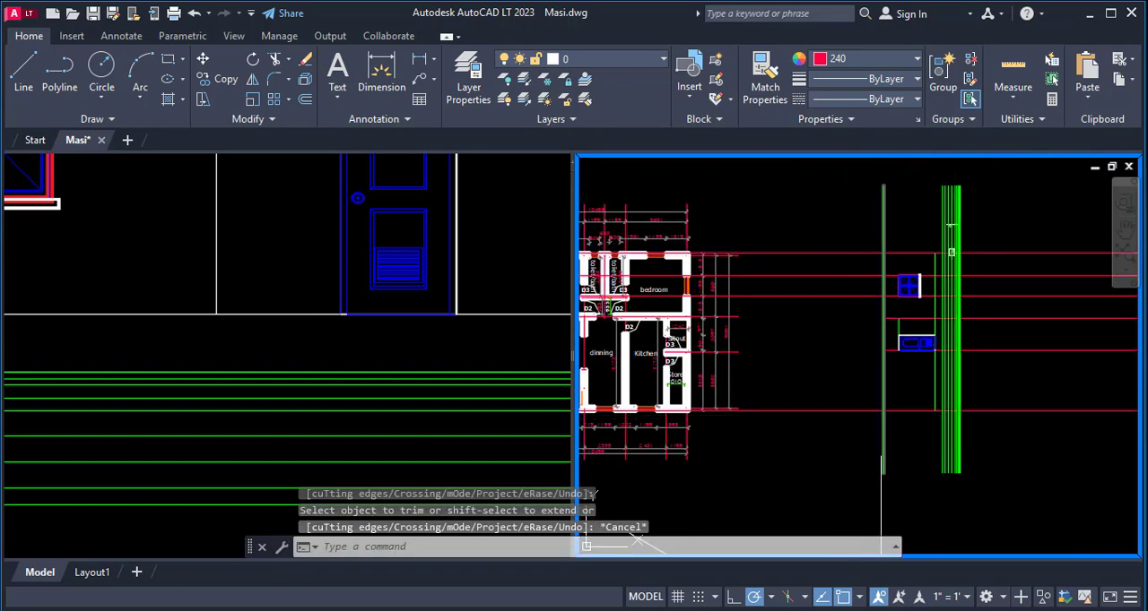
{"action": "type", "text": "tr"}
{"action": "key", "text": "Return"}
{"action": "left_click", "coordinate": [884, 450]}
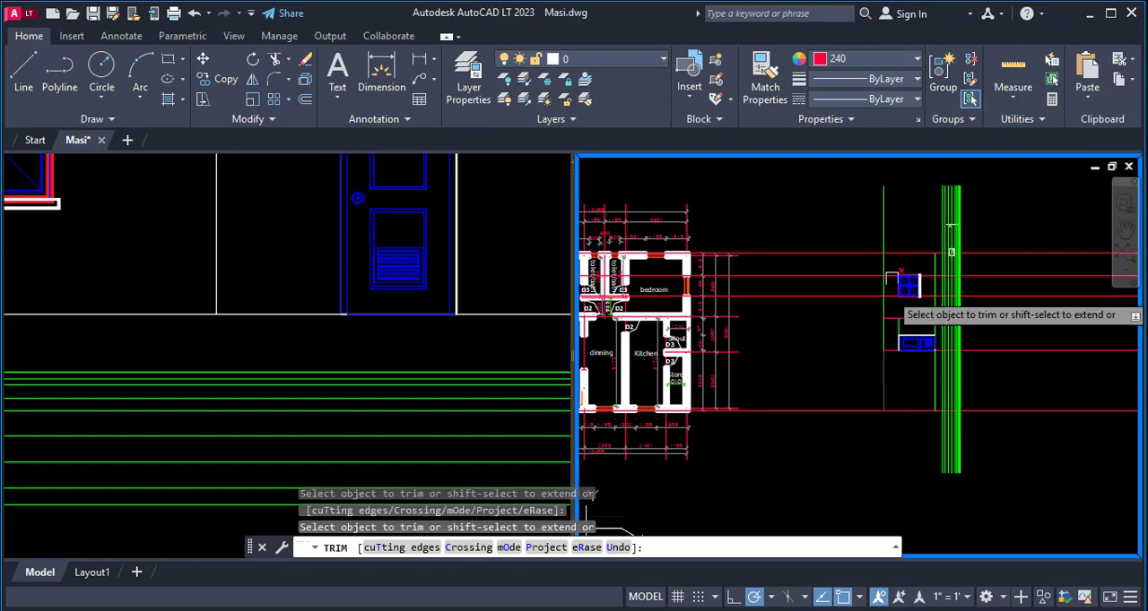
{"action": "scroll", "coordinate": [991, 428], "scroll_direction": "down", "scroll_amount": 3}
{"action": "key", "text": "Escape"}
- Match the front view's white wall line properties onto the two shortened projection lines, the short head level line and the top outer projection line
{"action": "scroll", "coordinate": [893, 339], "scroll_direction": "up", "scroll_amount": 3}
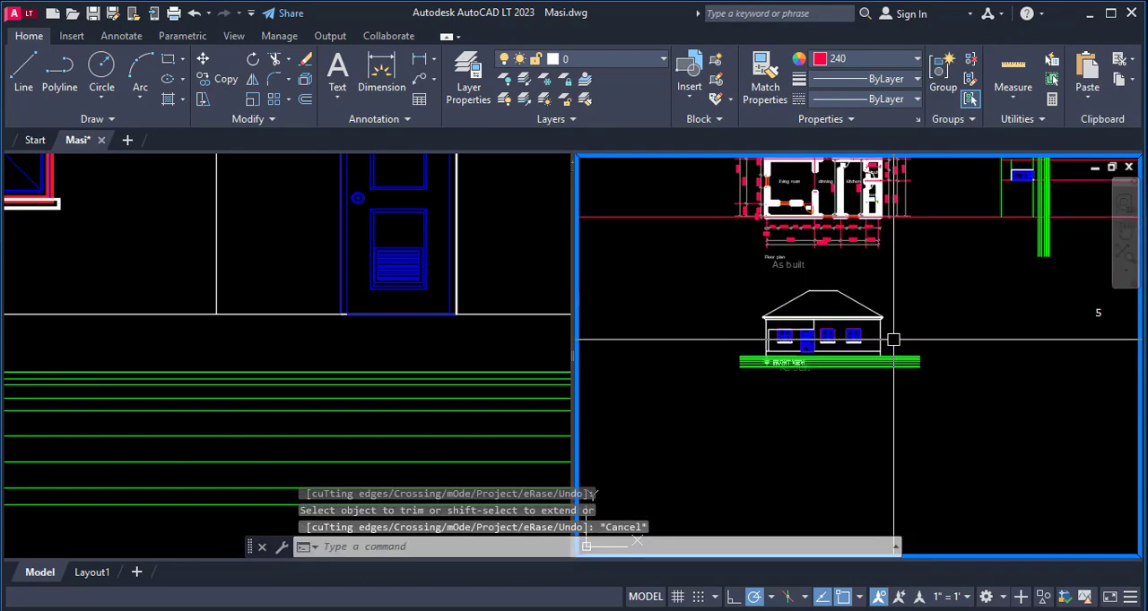
{"action": "type", "text": "ma"}
{"action": "key", "text": "Return"}
{"action": "scroll", "coordinate": [886, 341], "scroll_direction": "up", "scroll_amount": 4}
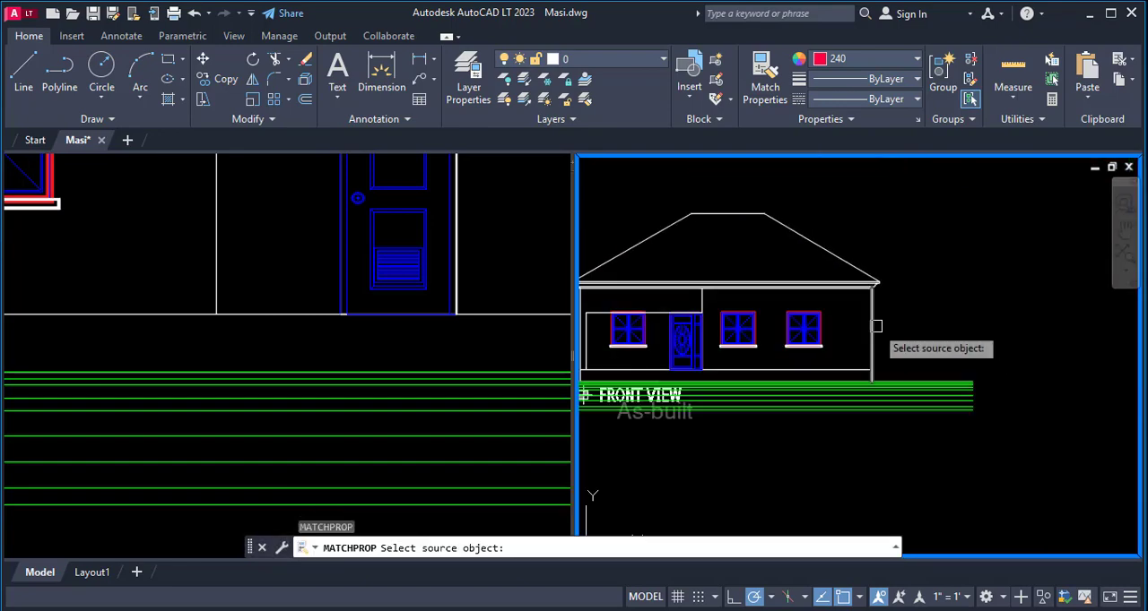
{"action": "left_click", "coordinate": [876, 326]}
{"action": "scroll", "coordinate": [878, 333], "scroll_direction": "down", "scroll_amount": 2}
{"action": "scroll", "coordinate": [901, 316], "scroll_direction": "down", "scroll_amount": 3}
{"action": "scroll", "coordinate": [969, 193], "scroll_direction": "up", "scroll_amount": 5}
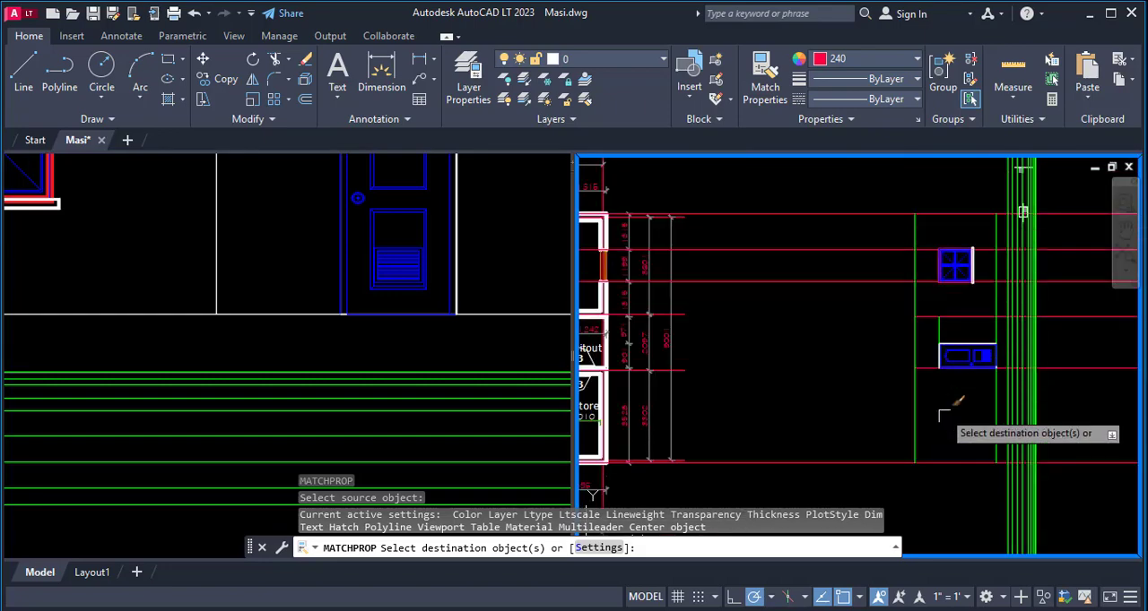
{"action": "scroll", "coordinate": [967, 315], "scroll_direction": "up", "scroll_amount": 4}
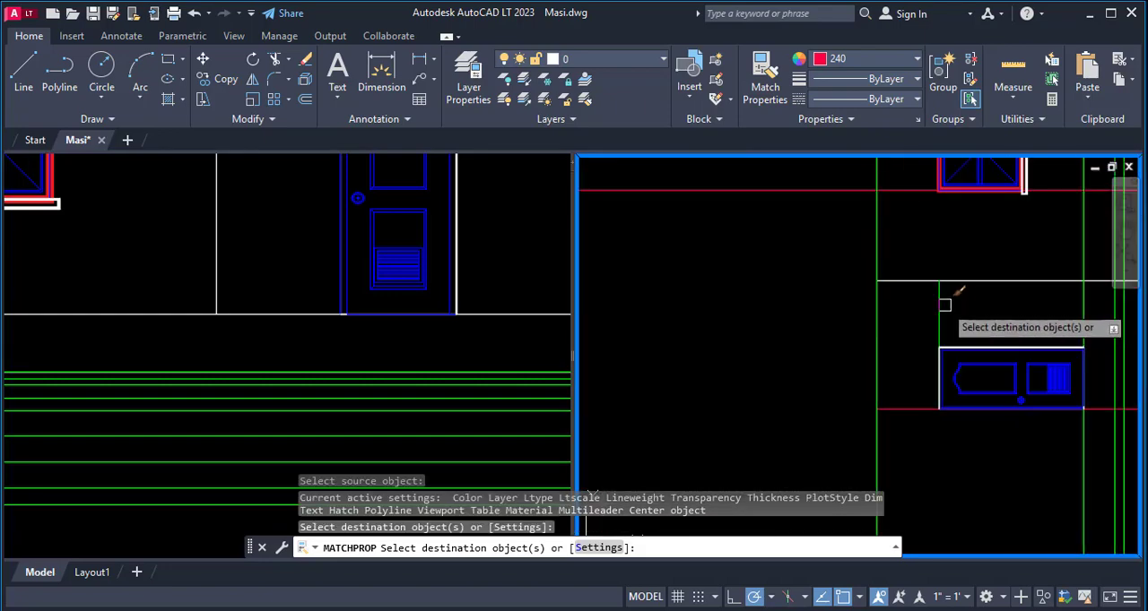
{"action": "scroll", "coordinate": [932, 385], "scroll_direction": "up", "scroll_amount": 2}
{"action": "scroll", "coordinate": [919, 408], "scroll_direction": "down", "scroll_amount": 4}
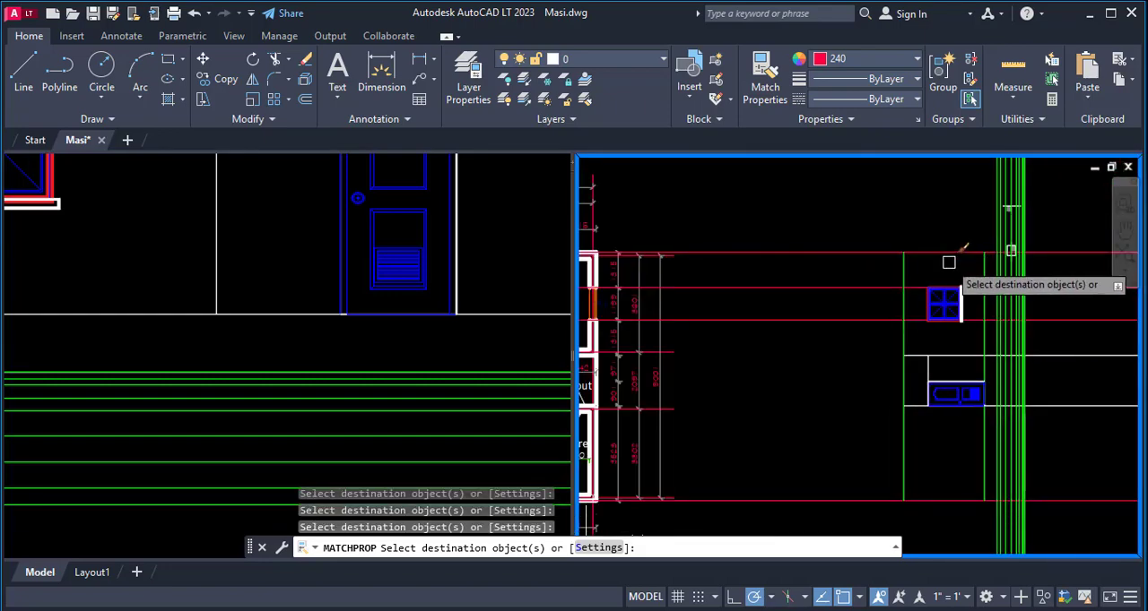
{"action": "key", "text": "Escape"}
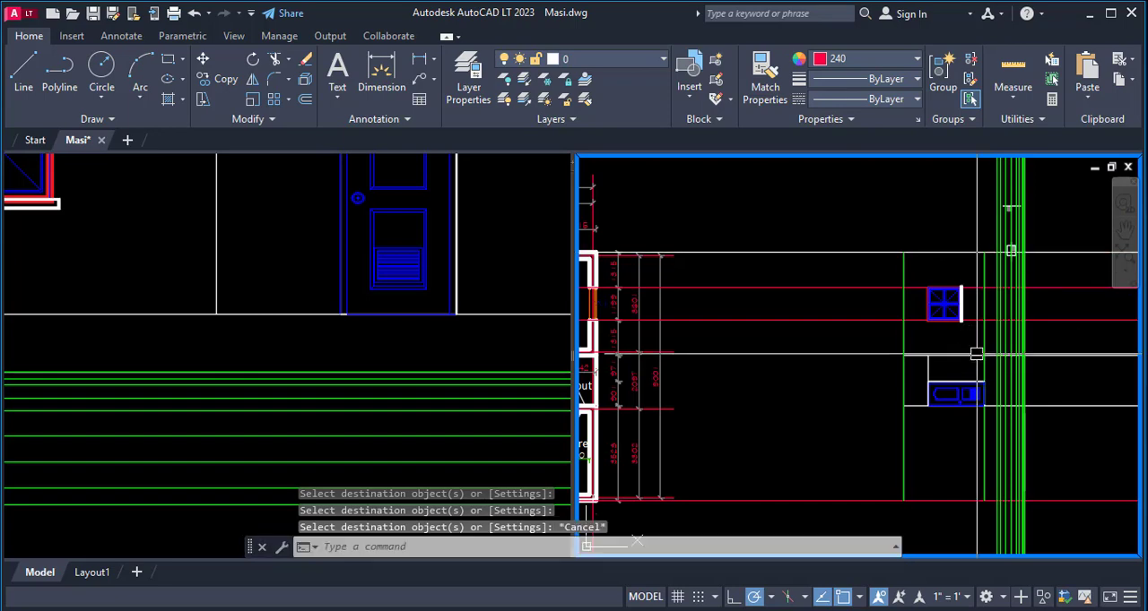
- Erase the two red projection lines running along the upper and lower edges of the placed window
{"action": "type", "text": "e"}
{"action": "key", "text": "Return"}
{"action": "left_click", "coordinate": [1063, 319]}
{"action": "key", "text": "Return"}
{"action": "key", "text": "Return"}
{"action": "left_click", "coordinate": [1063, 288]}
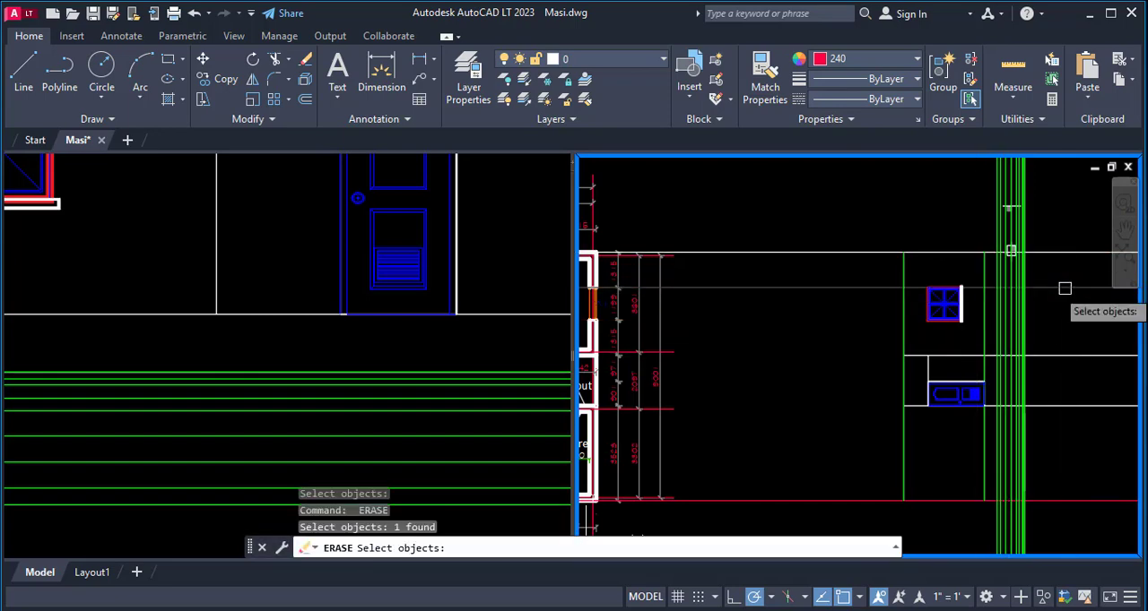
{"action": "key", "text": "Return"}
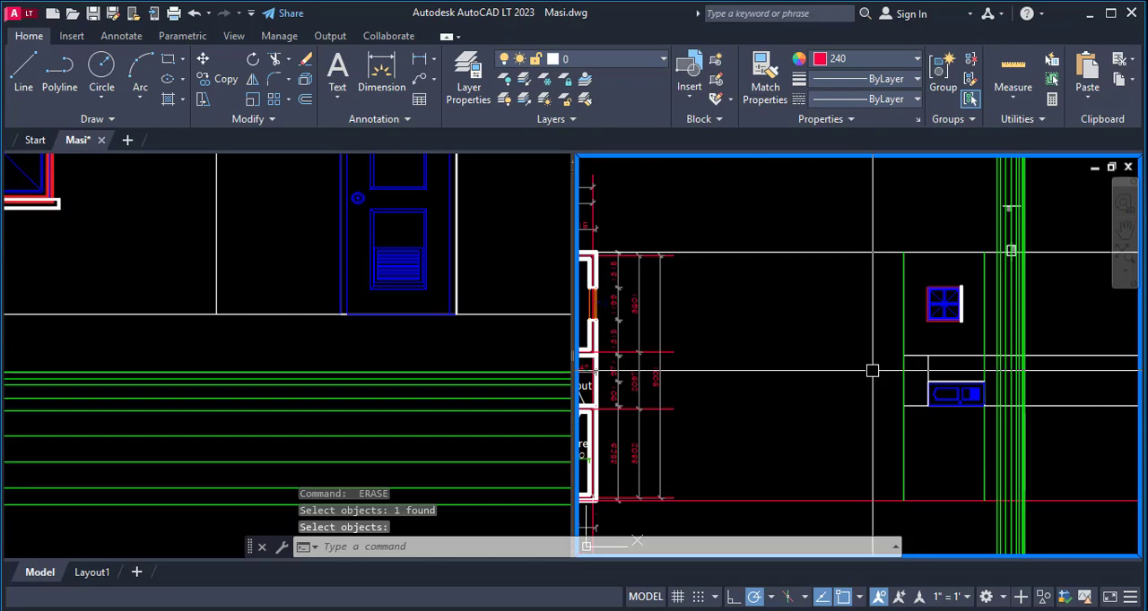
- Try to fillet the lower red projection line with the outermost green level line facing the floor plan
{"action": "scroll", "coordinate": [883, 300], "scroll_direction": "down", "scroll_amount": 2}
{"action": "scroll", "coordinate": [917, 439], "scroll_direction": "up", "scroll_amount": 4}
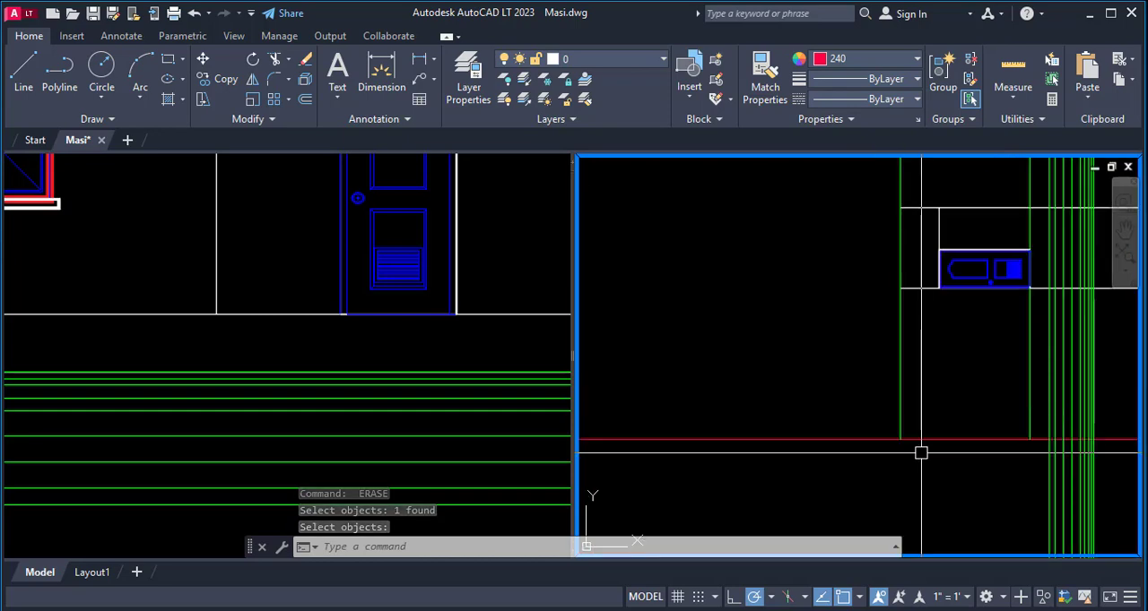
{"action": "type", "text": "f"}
{"action": "key", "text": "Return"}
{"action": "left_click", "coordinate": [925, 436]}
{"action": "left_click", "coordinate": [904, 387]}
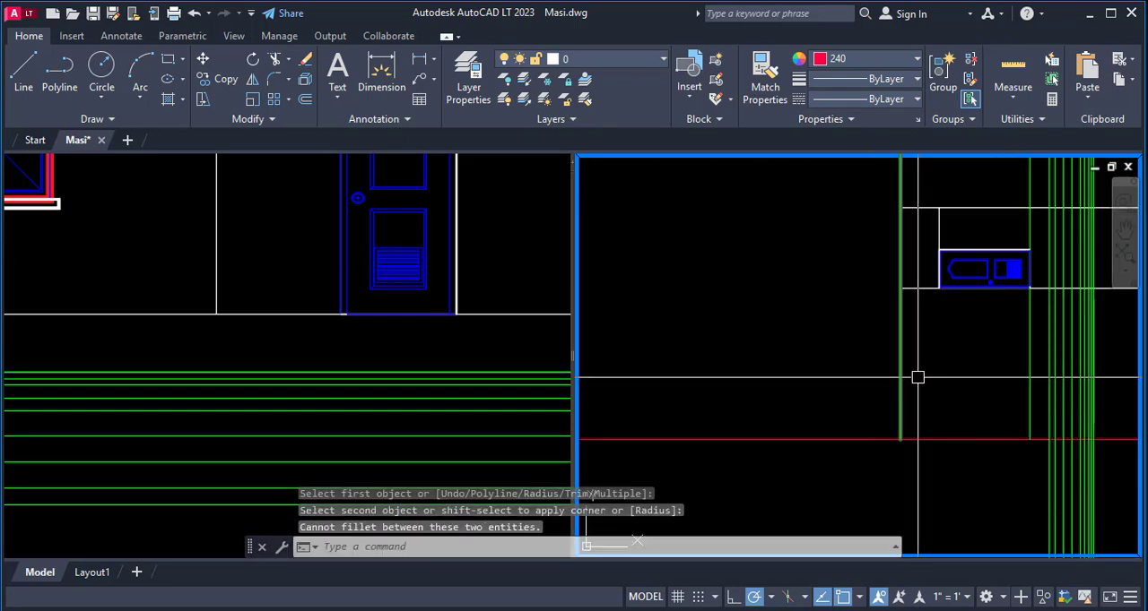
- Trim the upper and lower outer projection lines at the outermost green level line, removing the parts running toward the floor plan
{"action": "scroll", "coordinate": [933, 413], "scroll_direction": "down", "scroll_amount": 2}
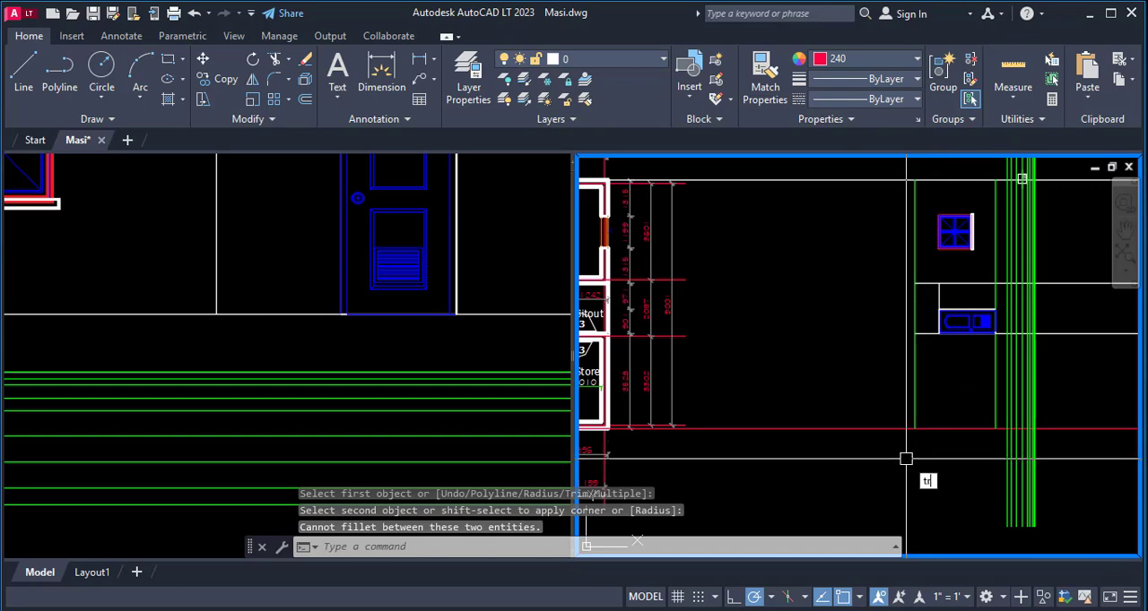
{"action": "key", "text": "Return"}
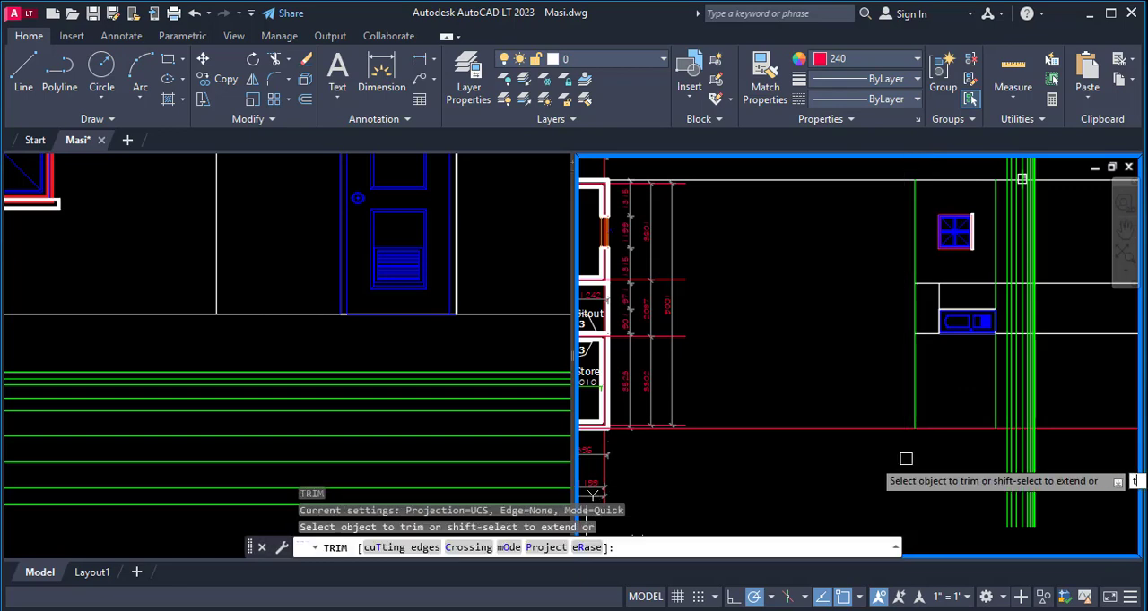
{"action": "key", "text": "Return"}
{"action": "left_click", "coordinate": [914, 412]}
{"action": "scroll", "coordinate": [885, 448], "scroll_direction": "down", "scroll_amount": 2}
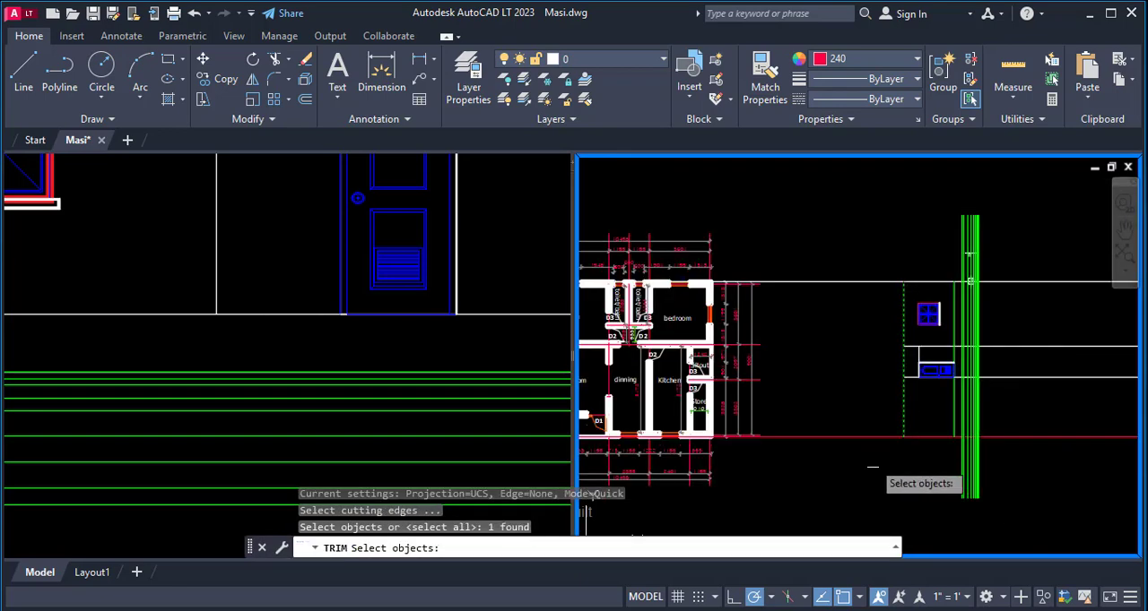
{"action": "key", "text": "Return"}
{"action": "left_click", "coordinate": [861, 438]}
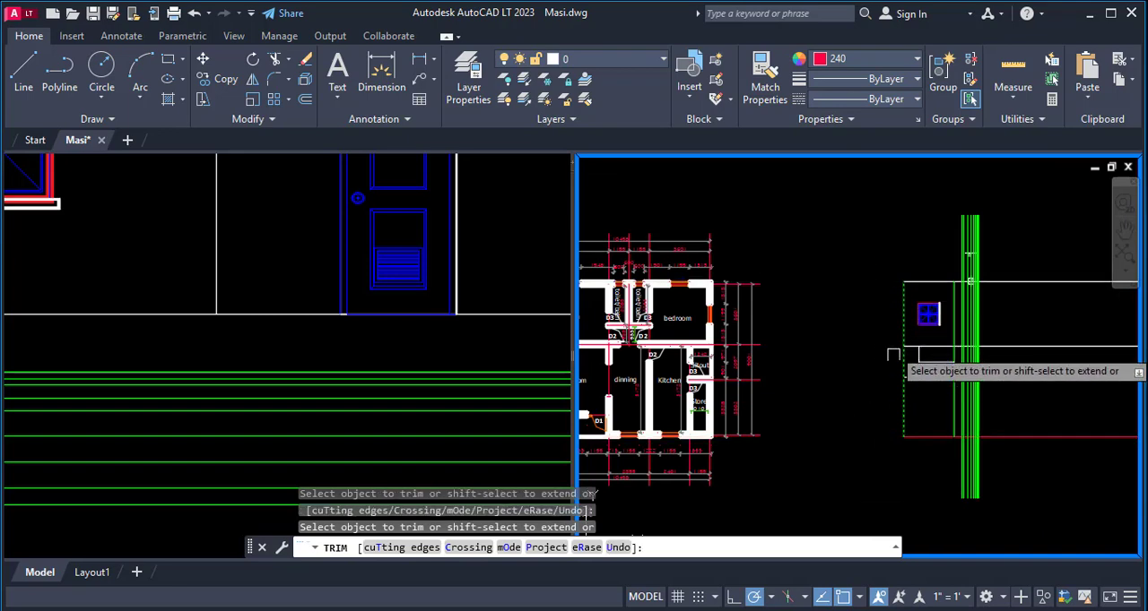
{"action": "key", "text": "Escape"}
- Trim the four projection lines at the first line of the dense green level group, removing the parts extending away from the floor plan
{"action": "scroll", "coordinate": [963, 476], "scroll_direction": "down", "scroll_amount": 3}
{"action": "scroll", "coordinate": [926, 341], "scroll_direction": "up", "scroll_amount": 3}
{"action": "scroll", "coordinate": [926, 341], "scroll_direction": "up", "scroll_amount": 2}
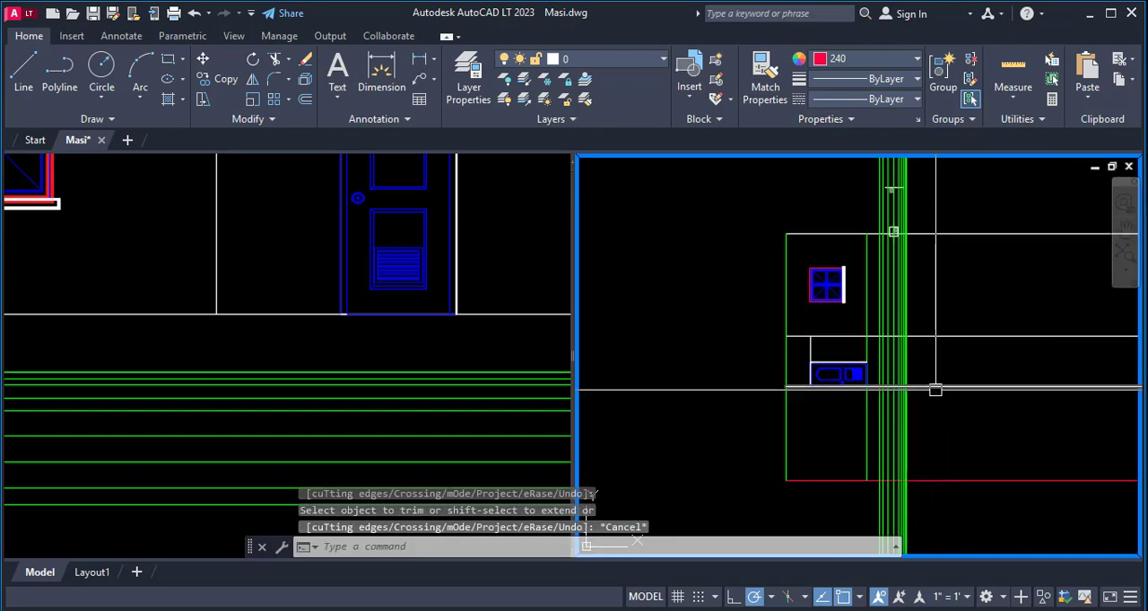
{"action": "type", "text": "tr"}
{"action": "key", "text": "Return"}
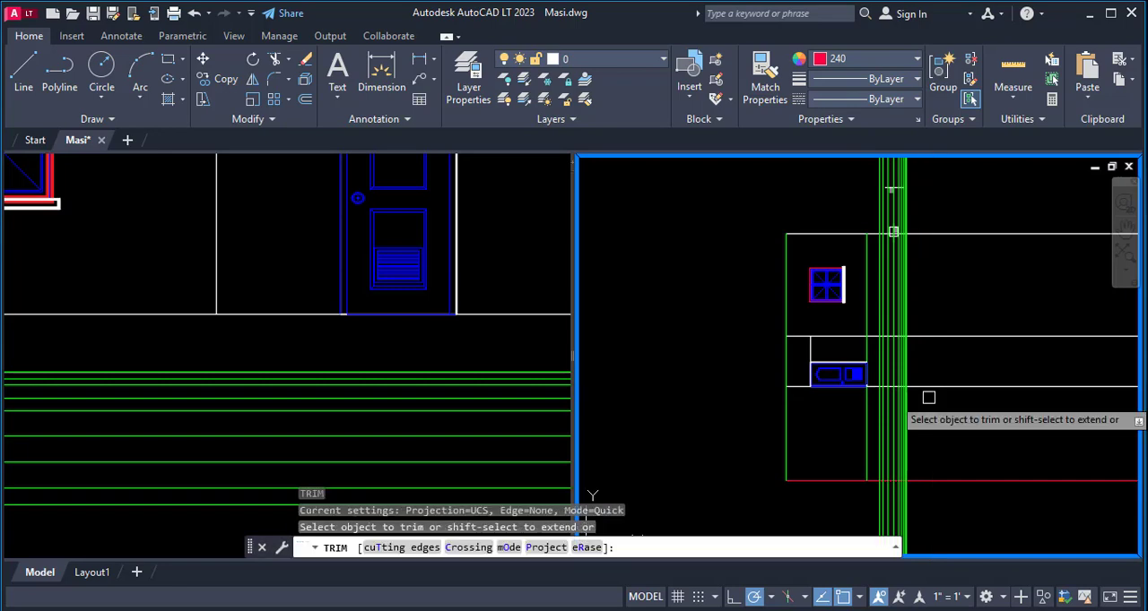
{"action": "type", "text": "t"}
{"action": "key", "text": "Return"}
{"action": "scroll", "coordinate": [915, 449], "scroll_direction": "up", "scroll_amount": 3}
{"action": "left_click", "coordinate": [921, 437]}
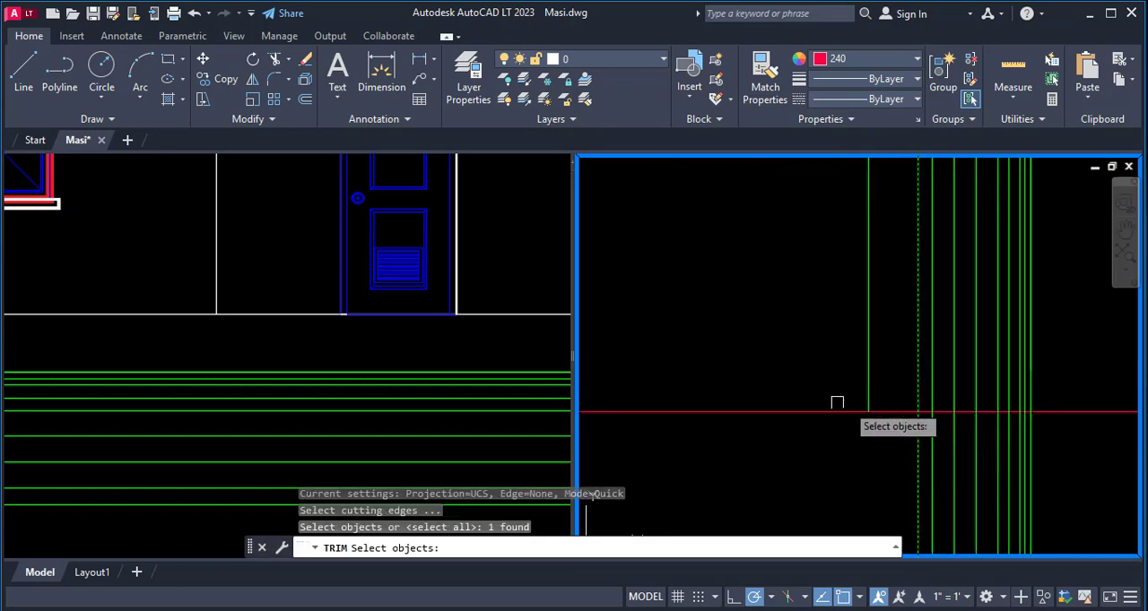
{"action": "scroll", "coordinate": [918, 441], "scroll_direction": "down", "scroll_amount": 3}
{"action": "key", "text": "Return"}
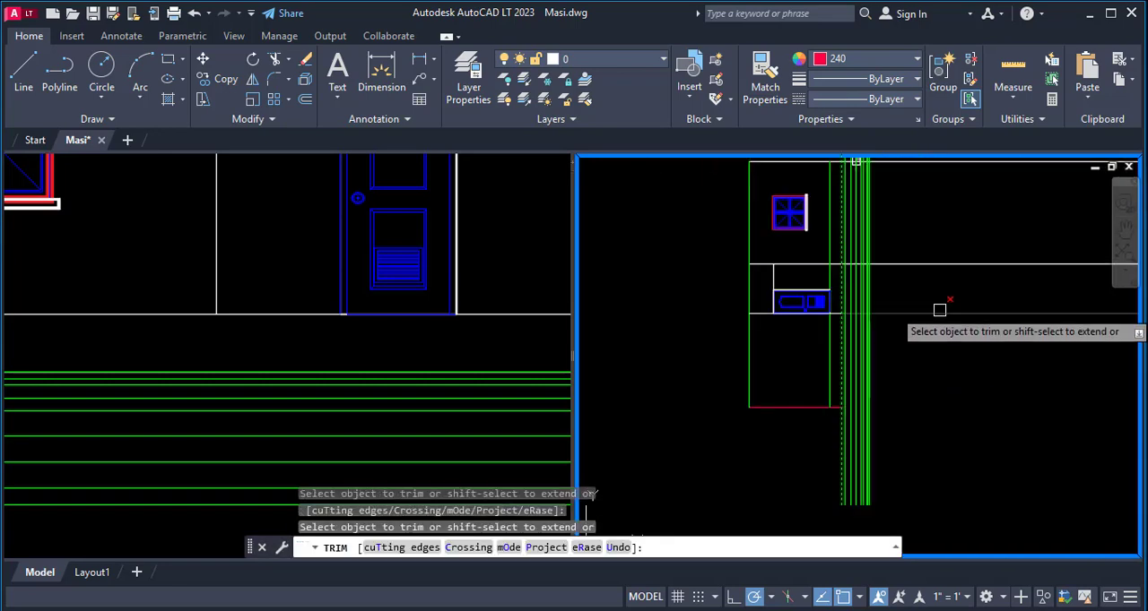
{"action": "scroll", "coordinate": [943, 269], "scroll_direction": "down", "scroll_amount": 3}
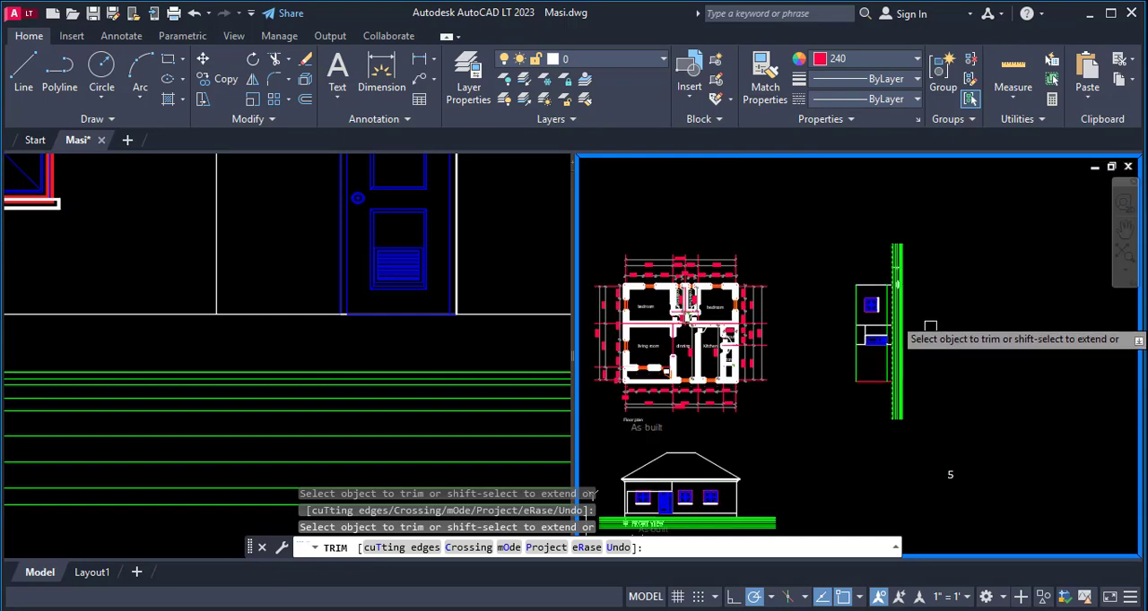
{"action": "key", "text": "Escape"}
- Move the whole side elevation with its green level lines horizontally, farther away from the floor plan
{"action": "type", "text": "m"}
{"action": "key", "text": "Return"}
{"action": "left_click", "coordinate": [825, 217]}
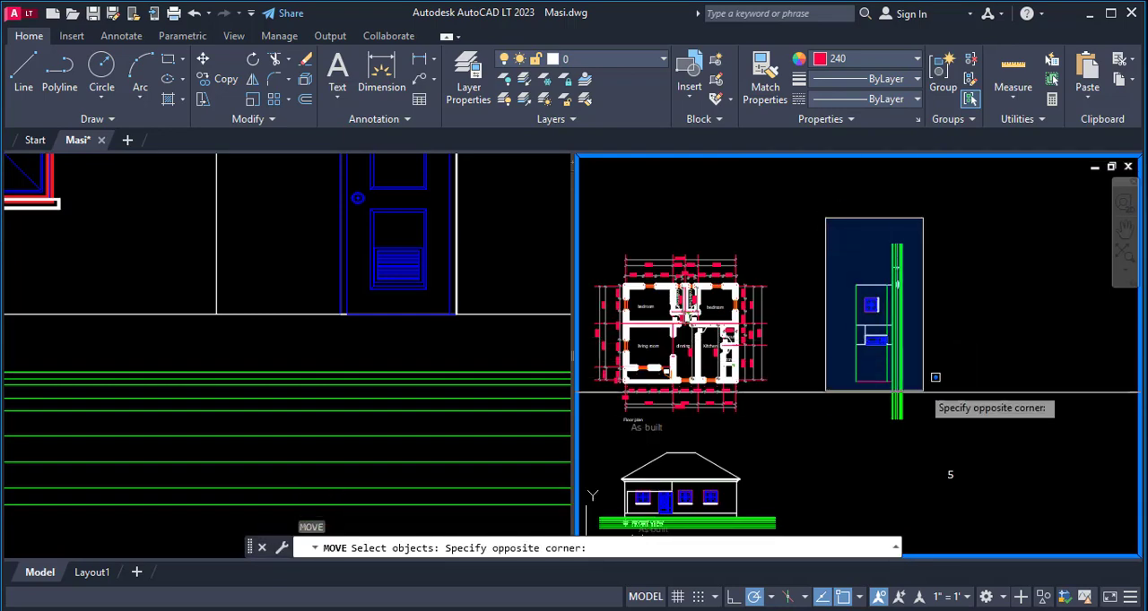
{"action": "left_click", "coordinate": [935, 449]}
{"action": "key", "text": "Return"}
{"action": "left_click", "coordinate": [848, 457]}
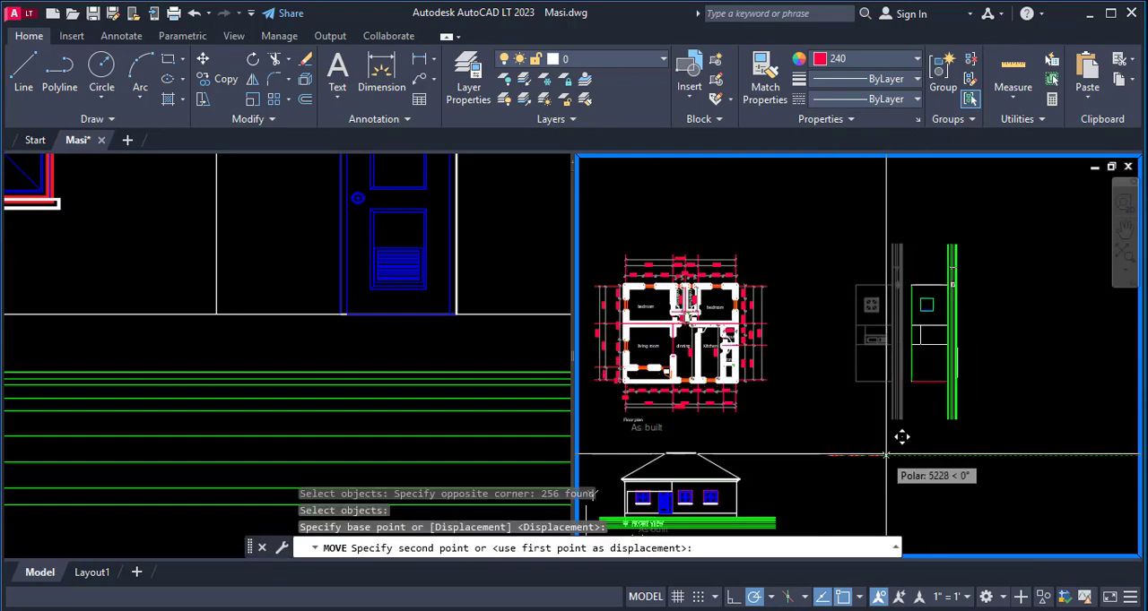
{"action": "left_click", "coordinate": [936, 457]}
- Rotate the side elevation and its level lines a quarter turn clockwise so the building stands upright
{"action": "type", "text": "ro"}
{"action": "key", "text": "Return"}
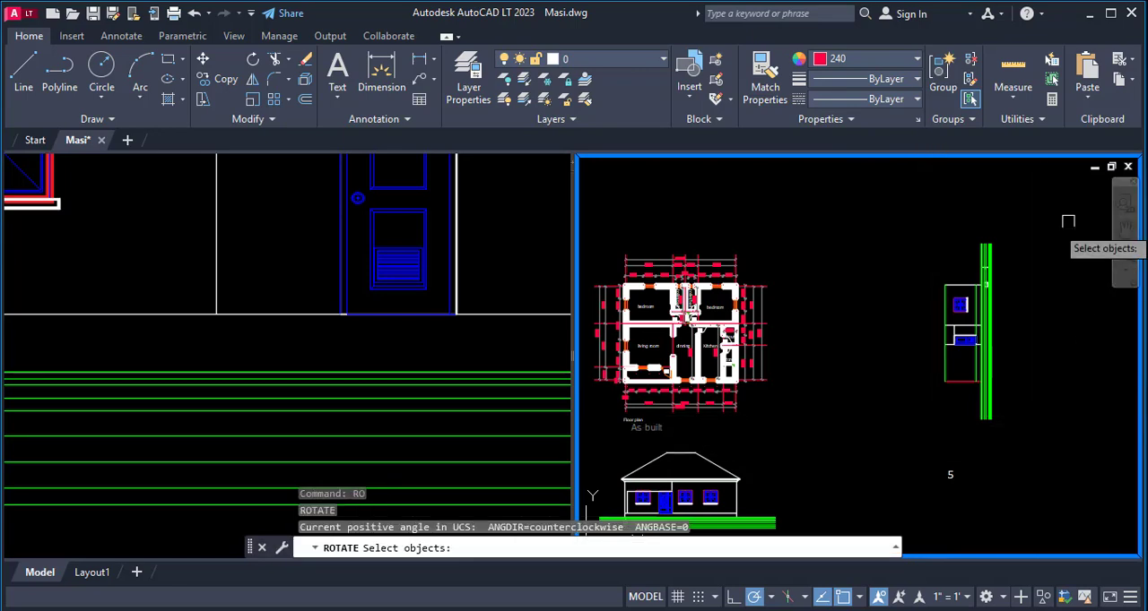
{"action": "left_click", "coordinate": [1065, 221]}
{"action": "left_click", "coordinate": [938, 426]}
{"action": "key", "text": "Return"}
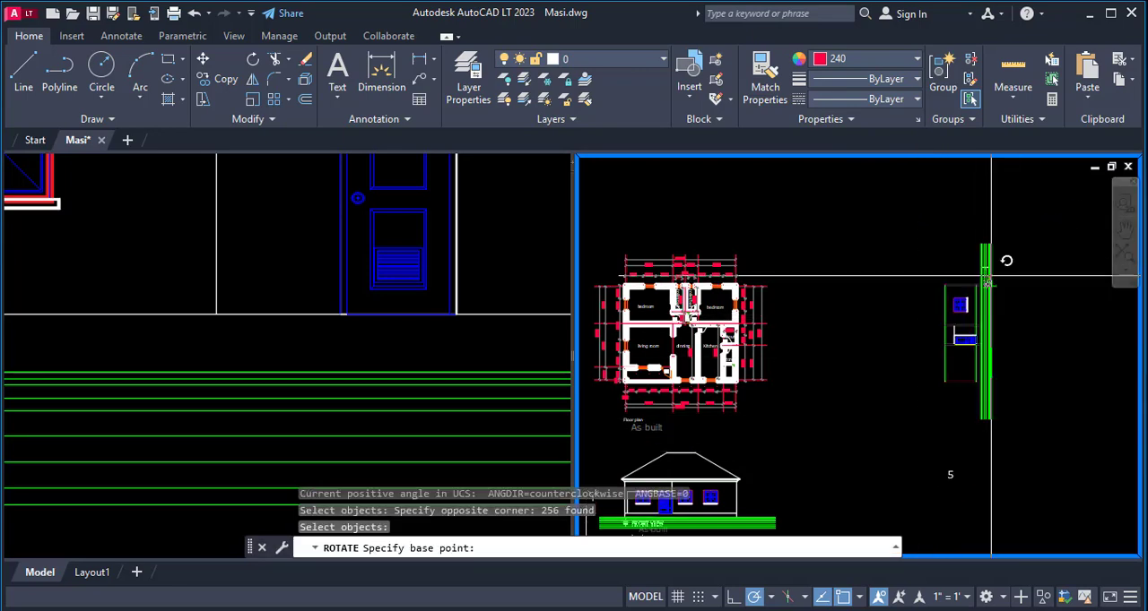
{"action": "left_click", "coordinate": [985, 285]}
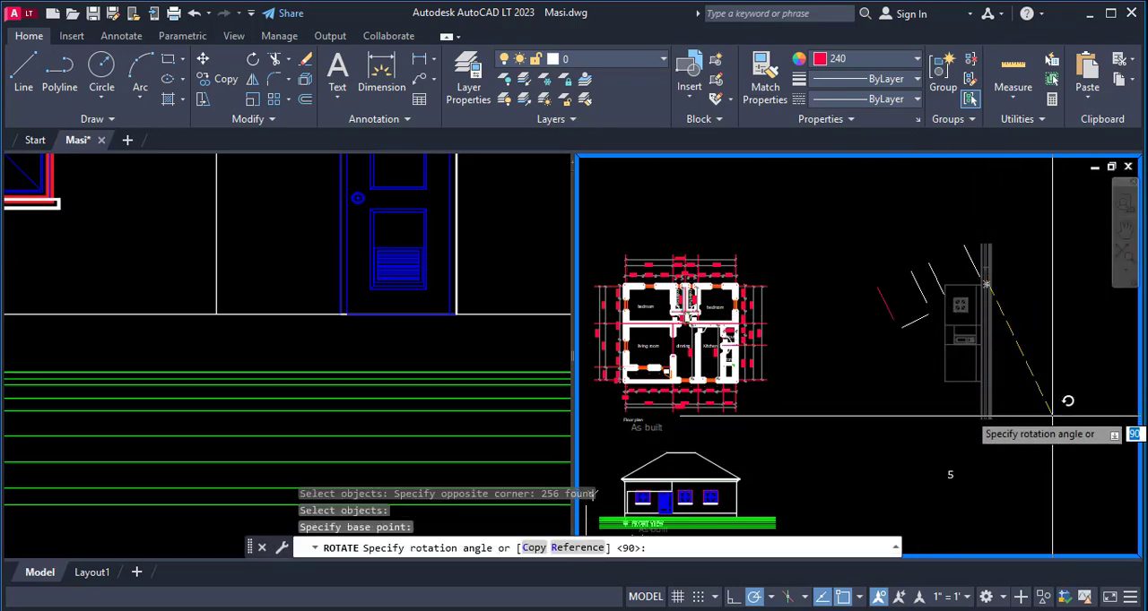
{"action": "left_click", "coordinate": [985, 472]}
- Move the upright side elevation and its level lines about 8348 units at 238°, down beside the floor plan
{"action": "scroll", "coordinate": [932, 269], "scroll_direction": "up", "scroll_amount": 3}
{"action": "scroll", "coordinate": [849, 266], "scroll_direction": "down", "scroll_amount": 1}
{"action": "type", "text": "m"}
{"action": "key", "text": "Return"}
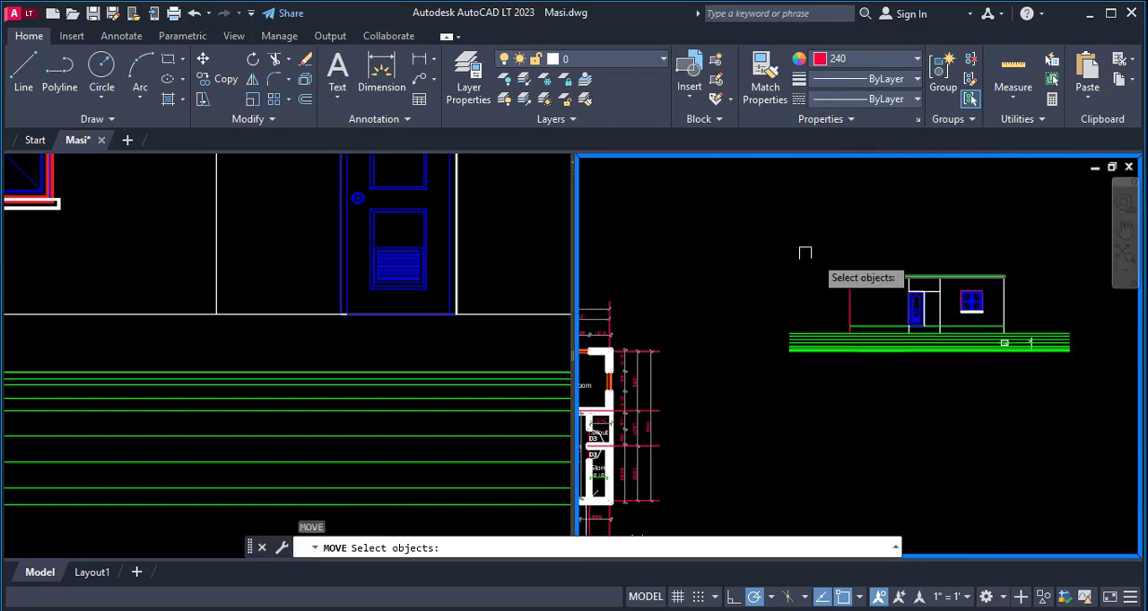
{"action": "left_click", "coordinate": [805, 250]}
{"action": "left_click", "coordinate": [1089, 400]}
{"action": "left_click", "coordinate": [1076, 258]}
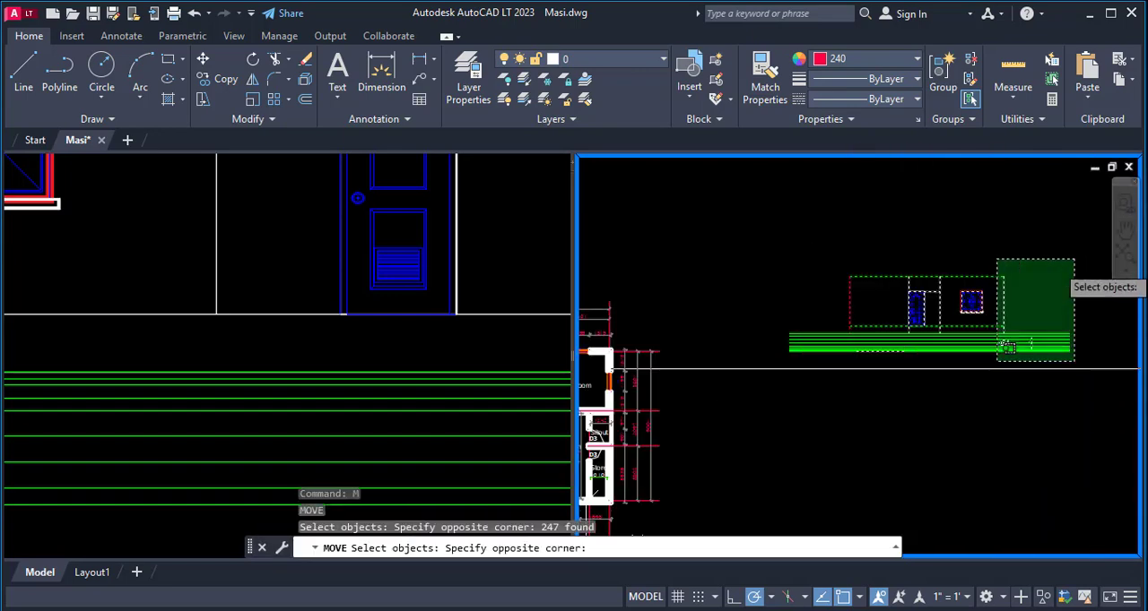
{"action": "left_click", "coordinate": [750, 450]}
{"action": "key", "text": "Return"}
{"action": "left_click", "coordinate": [968, 387]}
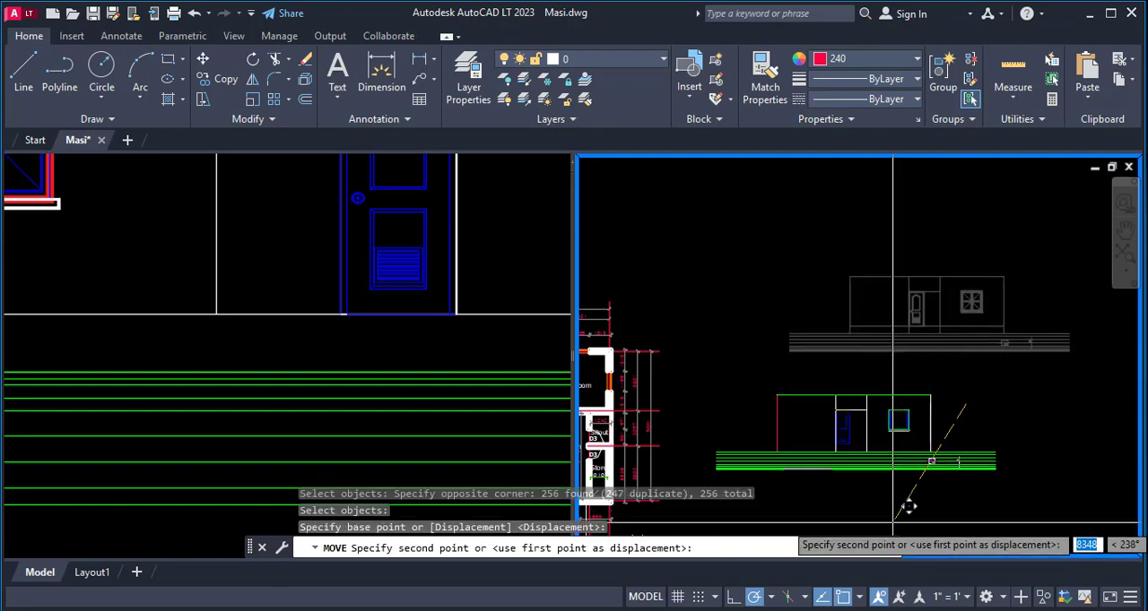
{"action": "left_click", "coordinate": [893, 523]}
- Trim the two white wall lines around the door recess at the green floor level line, removing the parts below it
{"action": "scroll", "coordinate": [978, 368], "scroll_direction": "down", "scroll_amount": 2}
{"action": "scroll", "coordinate": [903, 425], "scroll_direction": "up", "scroll_amount": 4}
{"action": "scroll", "coordinate": [1030, 408], "scroll_direction": "up", "scroll_amount": 3}
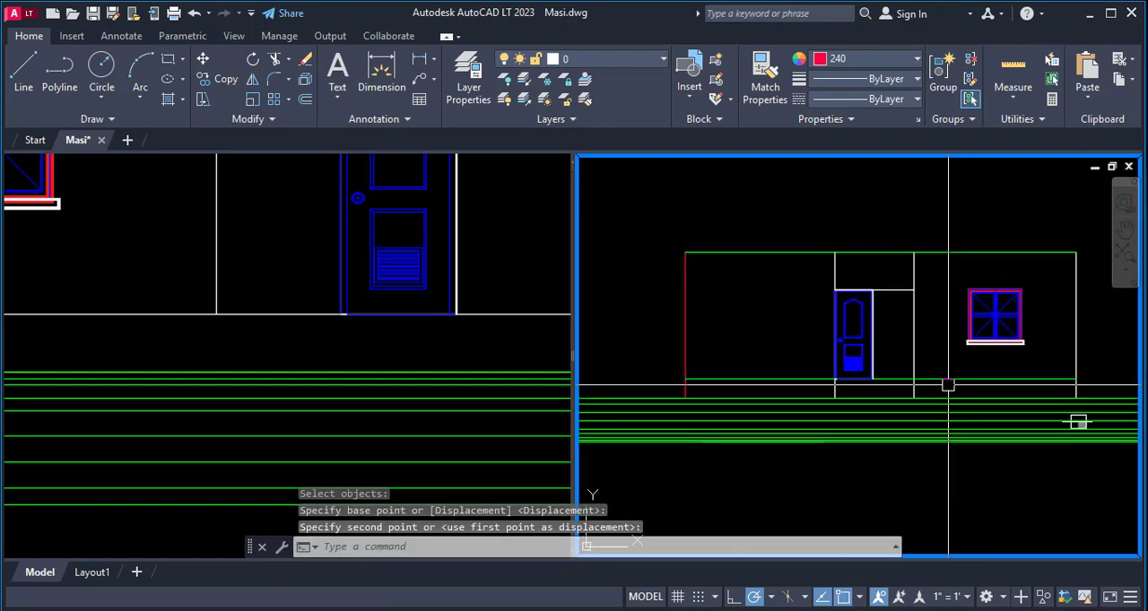
{"action": "scroll", "coordinate": [1004, 367], "scroll_direction": "down", "scroll_amount": 1}
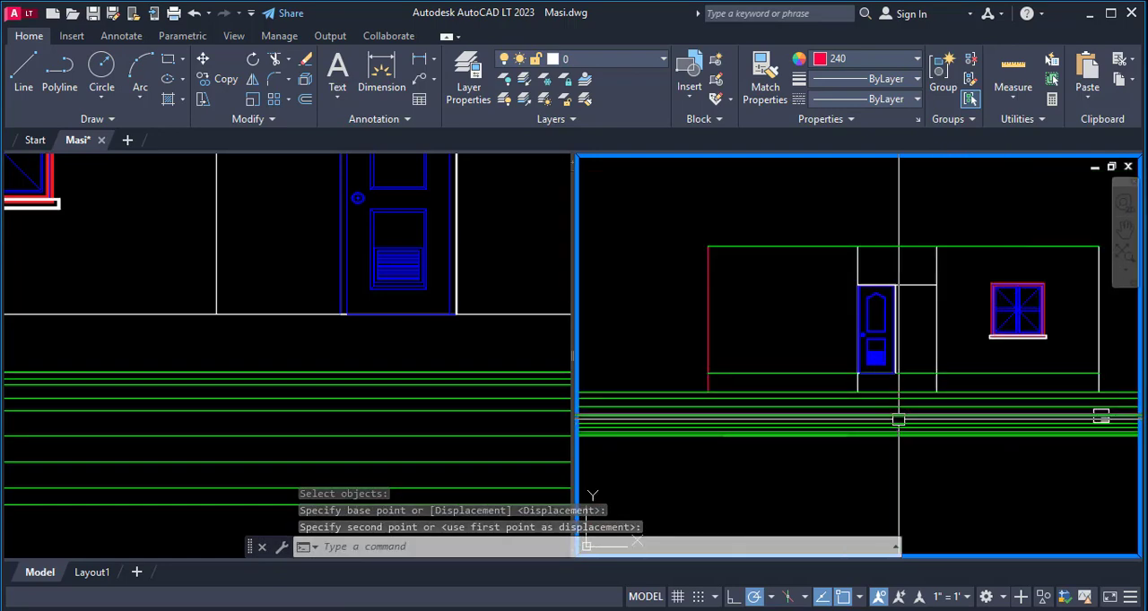
{"action": "scroll", "coordinate": [924, 394], "scroll_direction": "up", "scroll_amount": 2}
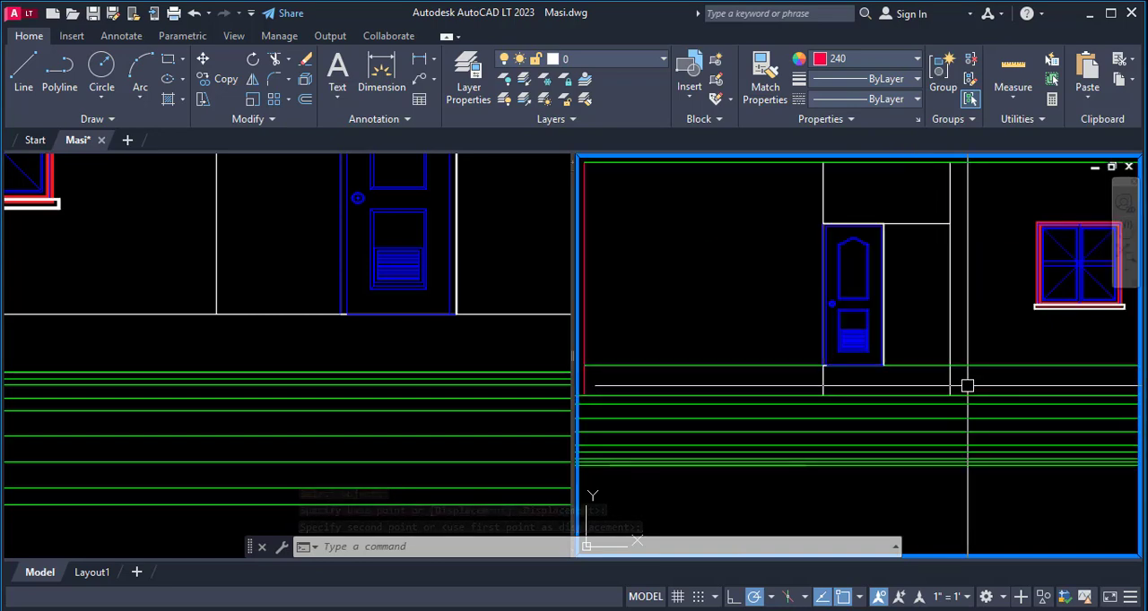
{"action": "type", "text": "tr"}
{"action": "key", "text": "Return"}
{"action": "left_click", "coordinate": [950, 384]}
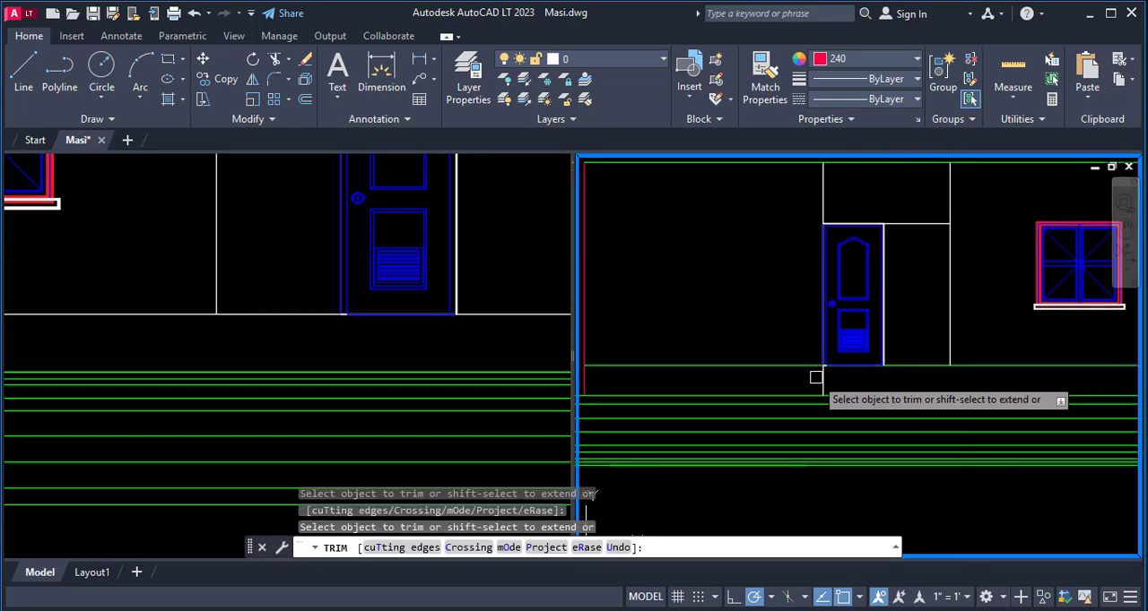
{"action": "scroll", "coordinate": [901, 339], "scroll_direction": "down", "scroll_amount": 3}
{"action": "key", "text": "Escape"}
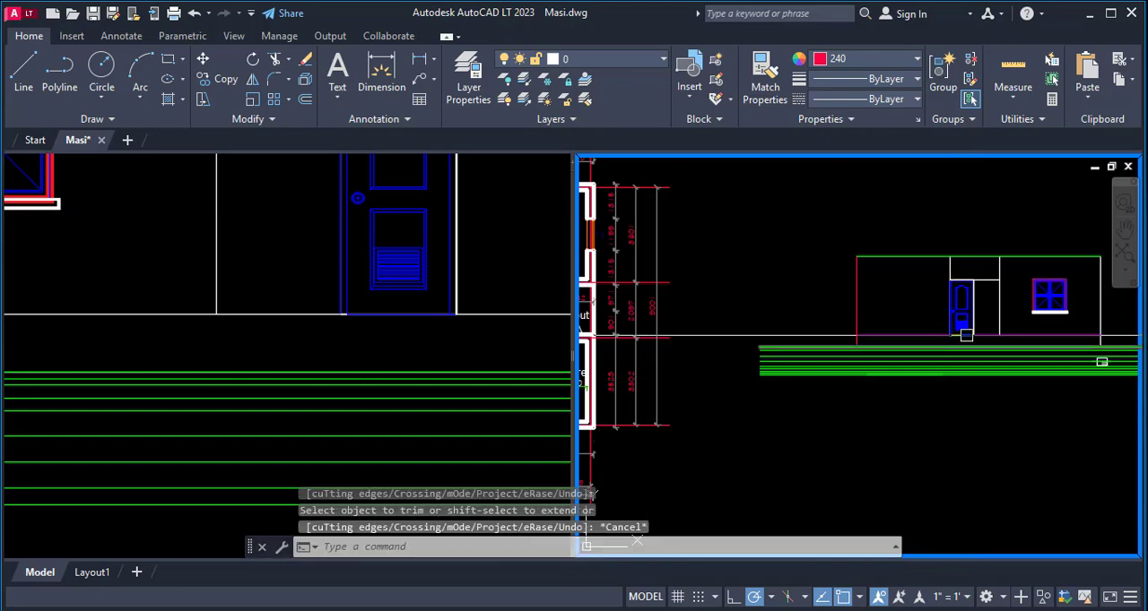
{"action": "scroll", "coordinate": [1026, 280], "scroll_direction": "up", "scroll_amount": 5}
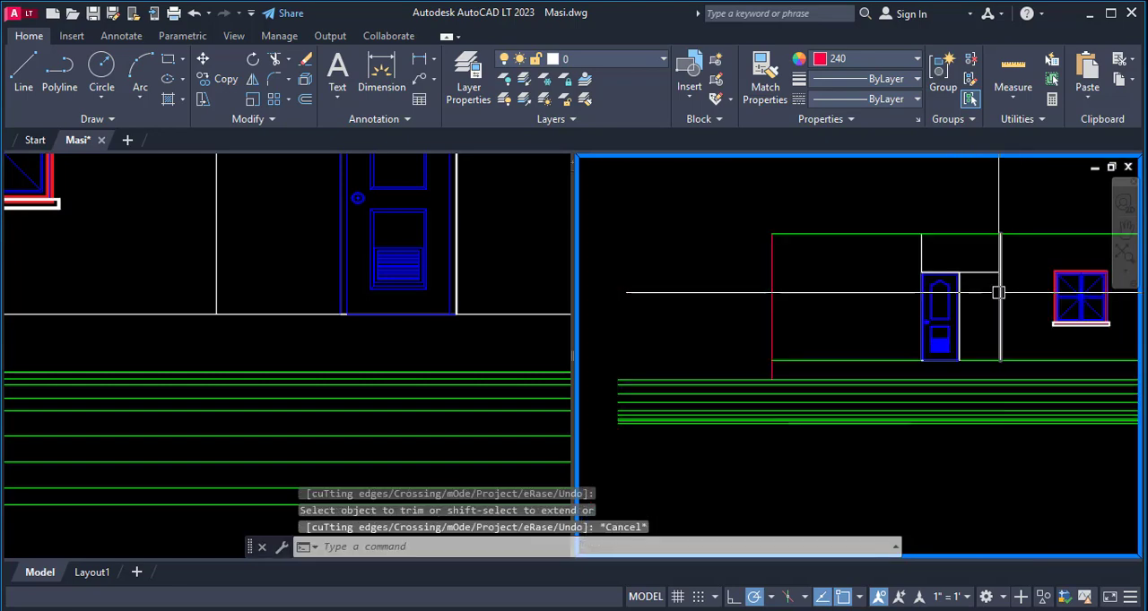
{"action": "scroll", "coordinate": [968, 272], "scroll_direction": "down", "scroll_amount": 6}
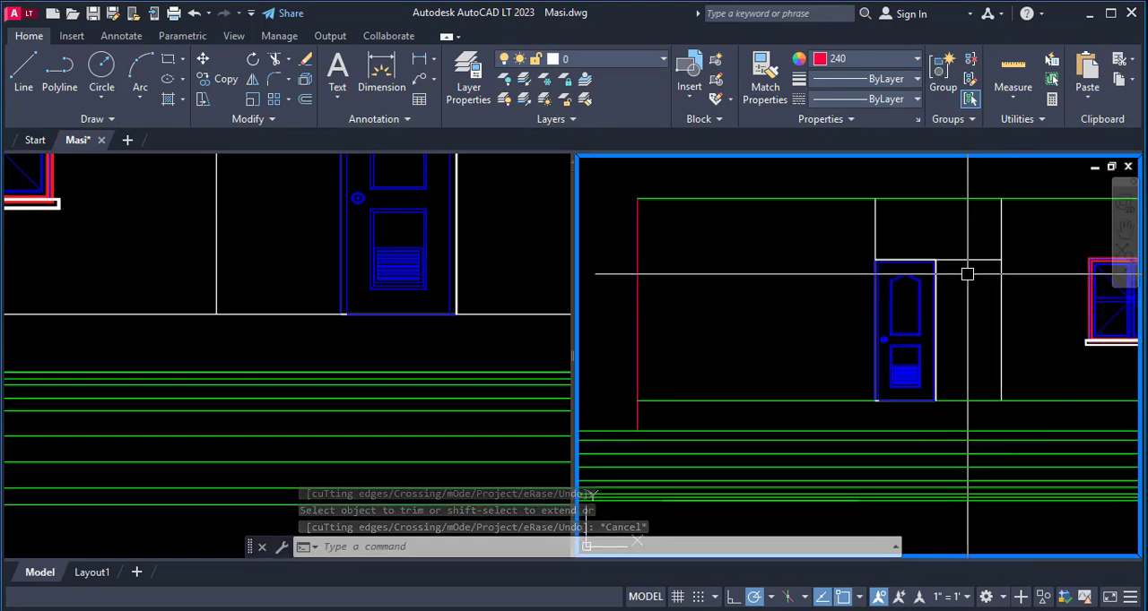
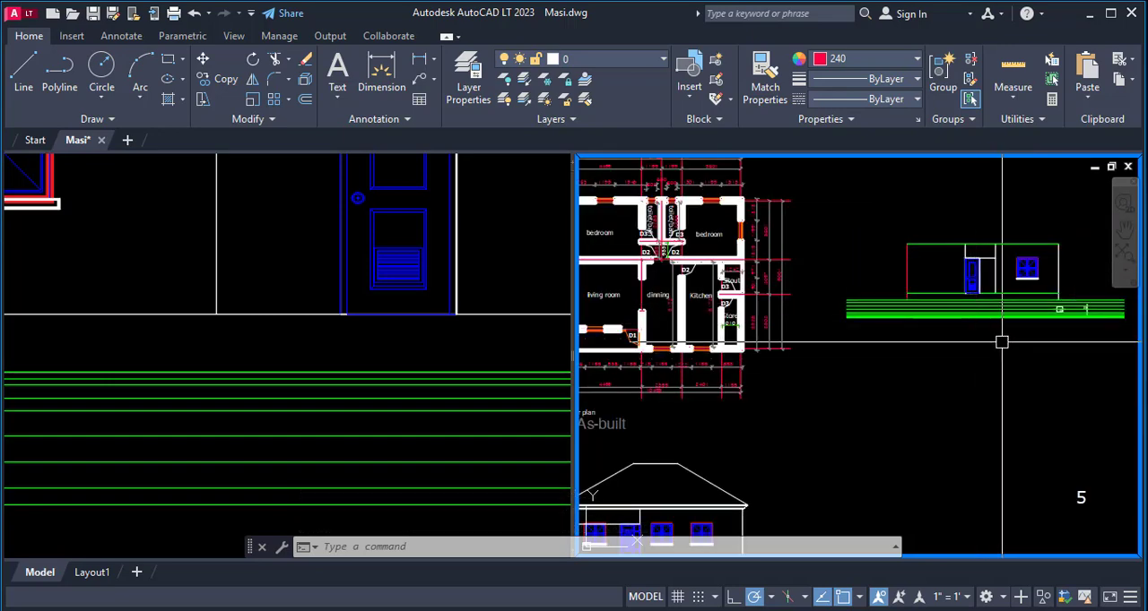
- Match the floor line, the red outer wall line and the green wall-top line to the white door-recess line's properties
{"action": "type", "text": "m"}
{"action": "key", "text": "Return"}
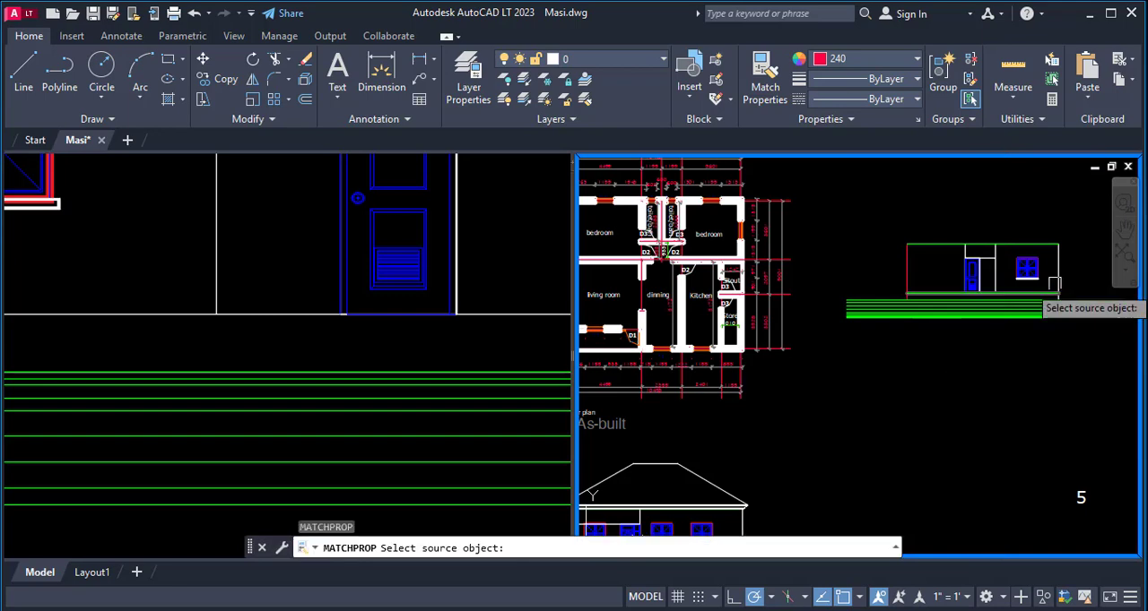
{"action": "left_click", "coordinate": [995, 260]}
{"action": "scroll", "coordinate": [1003, 294], "scroll_direction": "up", "scroll_amount": 4}
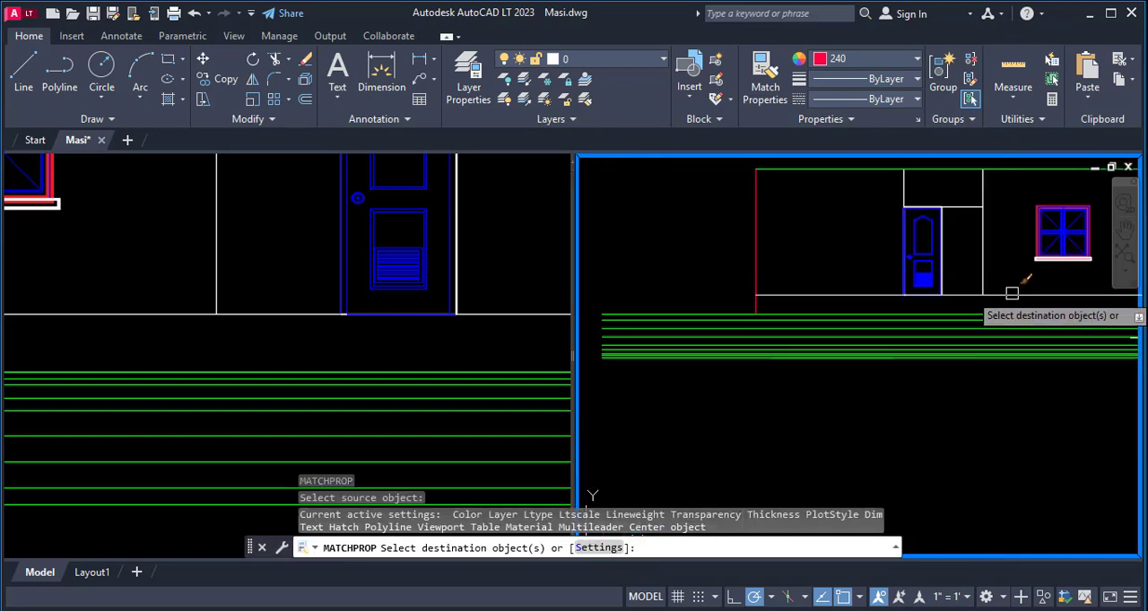
{"action": "left_click", "coordinate": [1012, 293]}
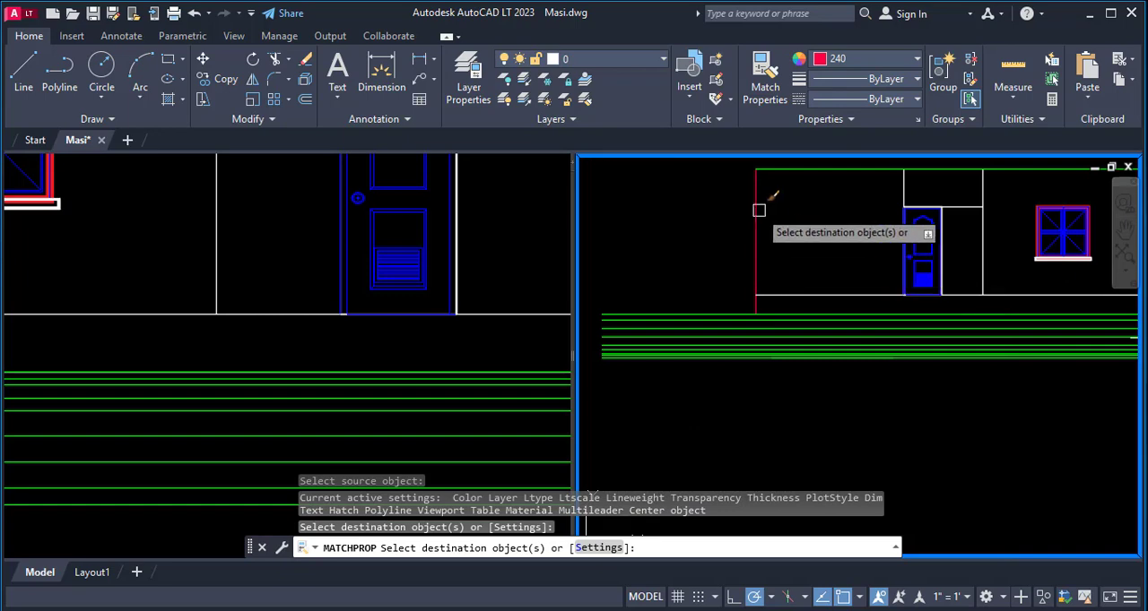
{"action": "left_click", "coordinate": [753, 242]}
{"action": "left_click", "coordinate": [814, 170]}
{"action": "scroll", "coordinate": [782, 306], "scroll_direction": "down", "scroll_amount": 4}
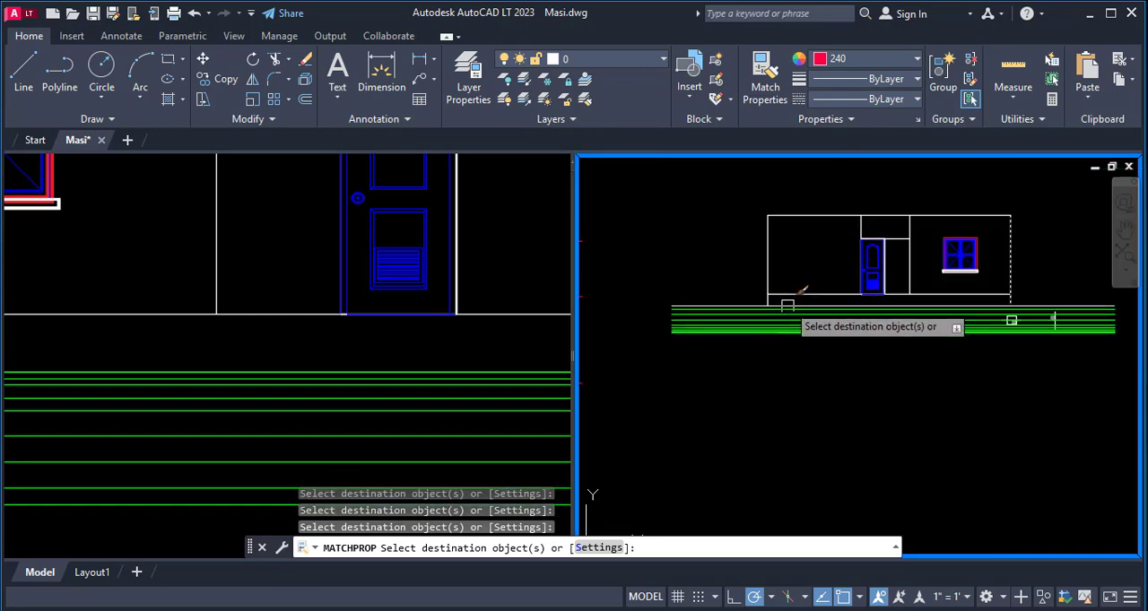
{"action": "key", "text": "Escape"}
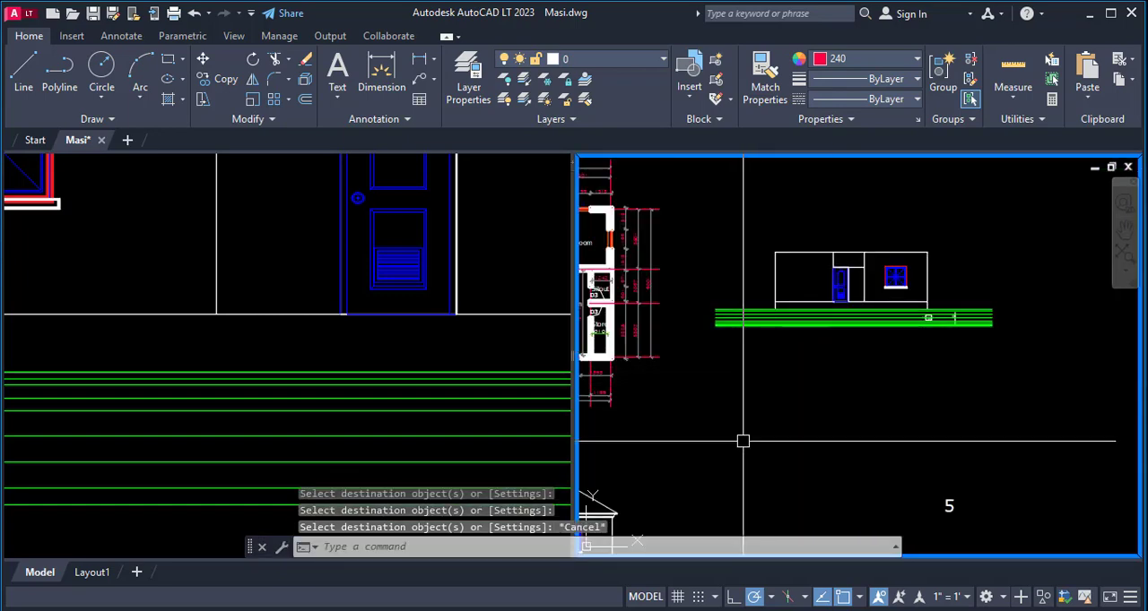
- Copy the front elevation's horizontal eave lines and left eave profile onto the top-left wall corner of the side elevation
{"action": "scroll", "coordinate": [781, 391], "scroll_direction": "down", "scroll_amount": 3}
{"action": "scroll", "coordinate": [596, 427], "scroll_direction": "up", "scroll_amount": 5}
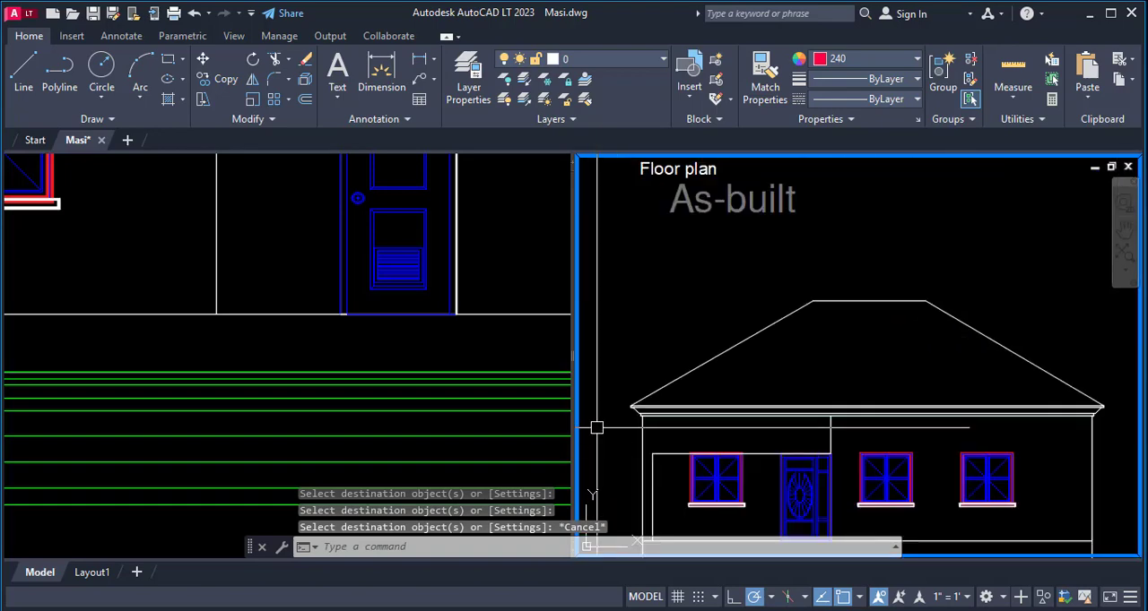
{"action": "type", "text": "ct o"}
{"action": "key", "text": "Return"}
{"action": "left_click", "coordinate": [670, 415]}
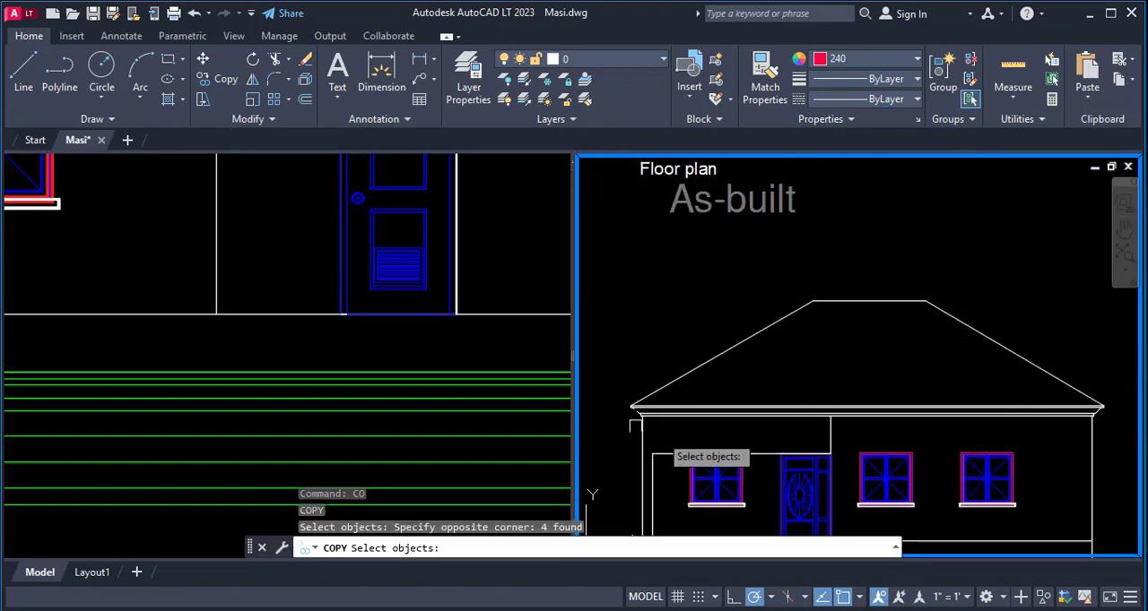
{"action": "scroll", "coordinate": [659, 408], "scroll_direction": "up", "scroll_amount": 5}
{"action": "left_click", "coordinate": [762, 431]}
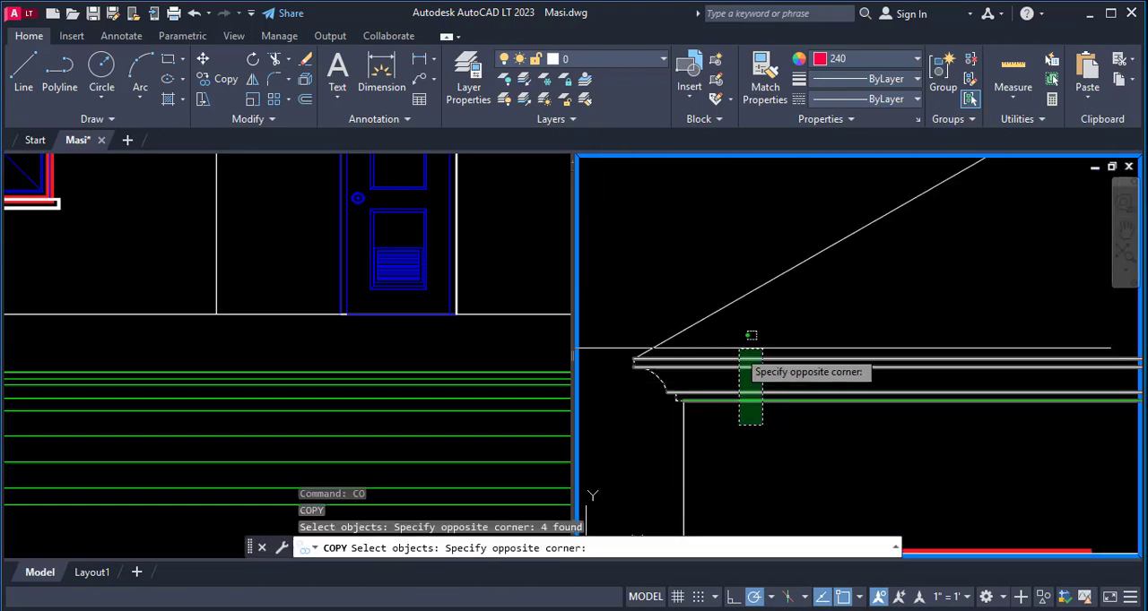
{"action": "left_click", "coordinate": [744, 333]}
{"action": "key", "text": "Return"}
{"action": "scroll", "coordinate": [677, 401], "scroll_direction": "up", "scroll_amount": 3}
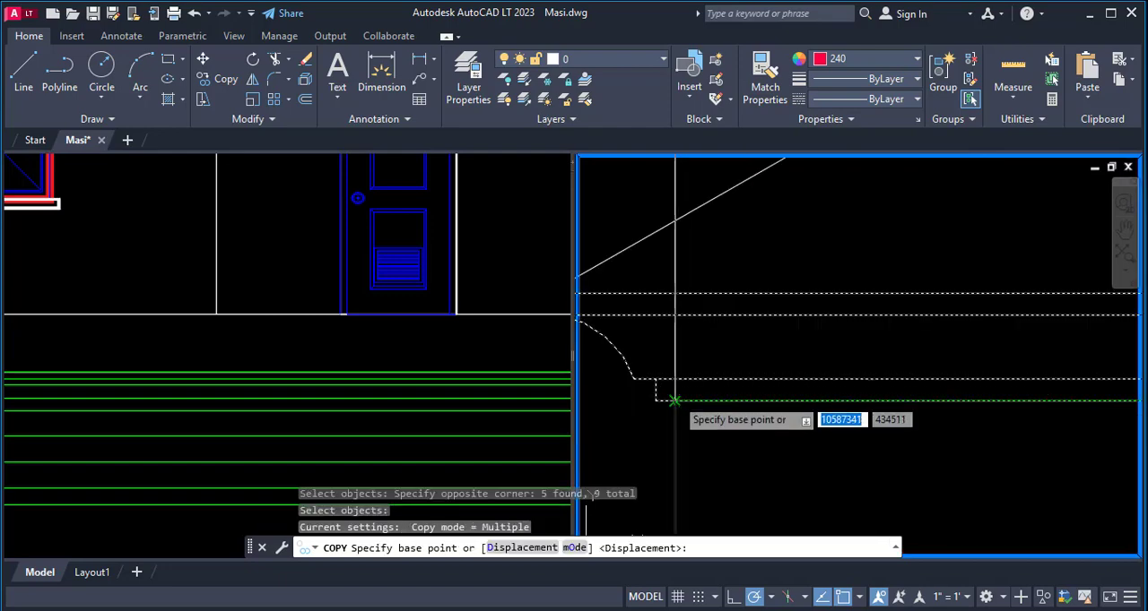
{"action": "left_click", "coordinate": [675, 400]}
{"action": "scroll", "coordinate": [623, 443], "scroll_direction": "down", "scroll_amount": 6}
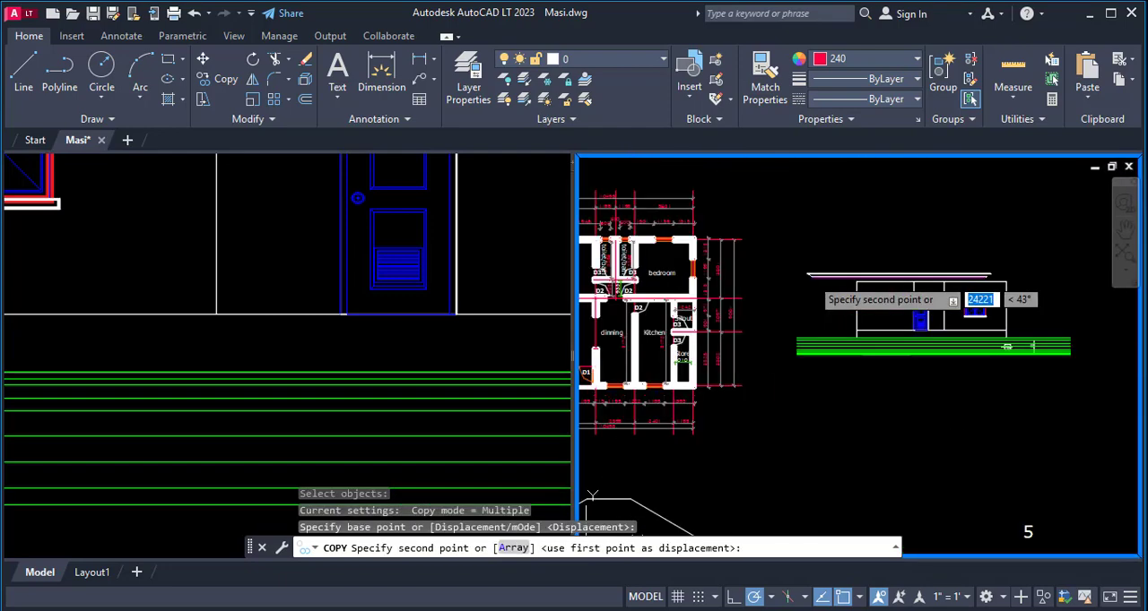
{"action": "scroll", "coordinate": [810, 277], "scroll_direction": "up", "scroll_amount": 5}
{"action": "left_click", "coordinate": [846, 325]}
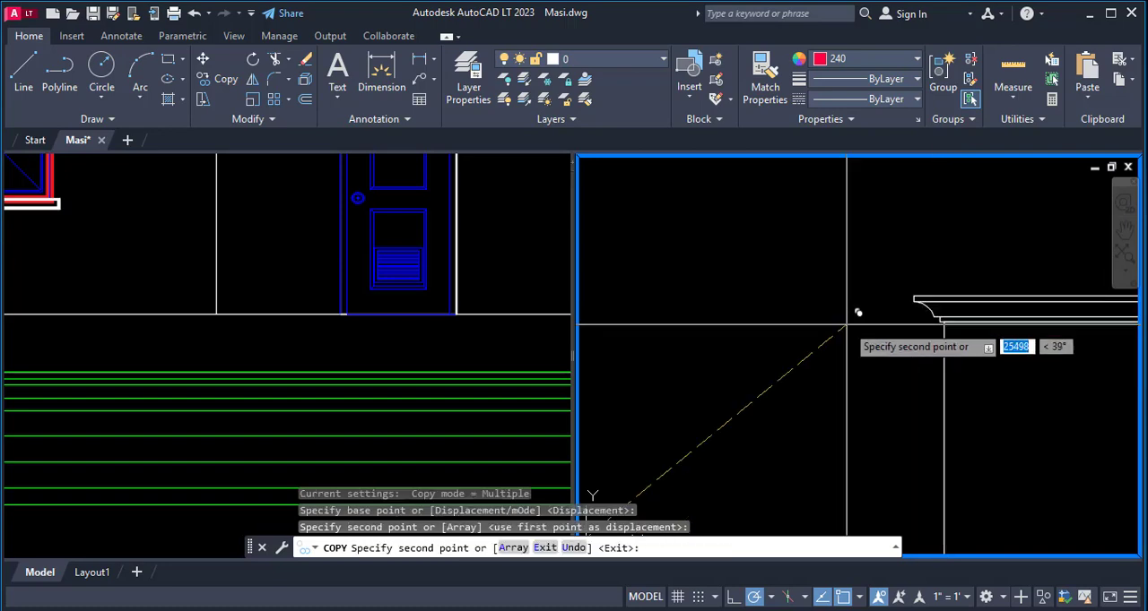
{"action": "scroll", "coordinate": [861, 319], "scroll_direction": "down", "scroll_amount": 6}
{"action": "key", "text": "Escape"}
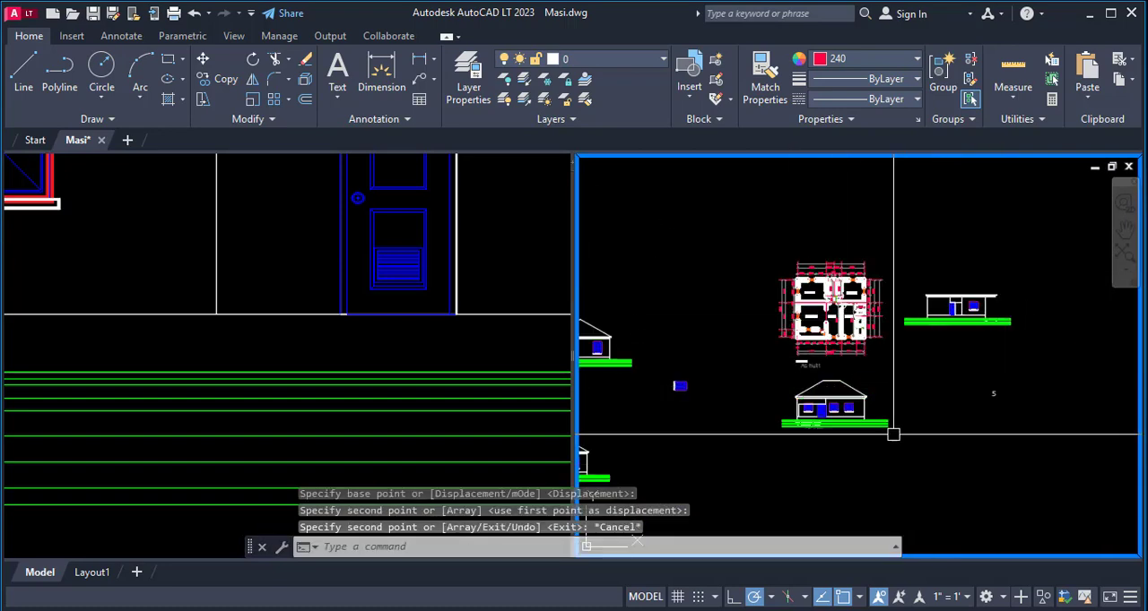
- Copy the front elevation's right eave end profile onto the top-right wall corner of the side elevation
{"action": "scroll", "coordinate": [868, 387], "scroll_direction": "up", "scroll_amount": 4}
{"action": "type", "text": "co"}
{"action": "key", "text": "space"}
{"action": "scroll", "coordinate": [853, 397], "scroll_direction": "up", "scroll_amount": 4}
{"action": "left_click", "coordinate": [827, 351]}
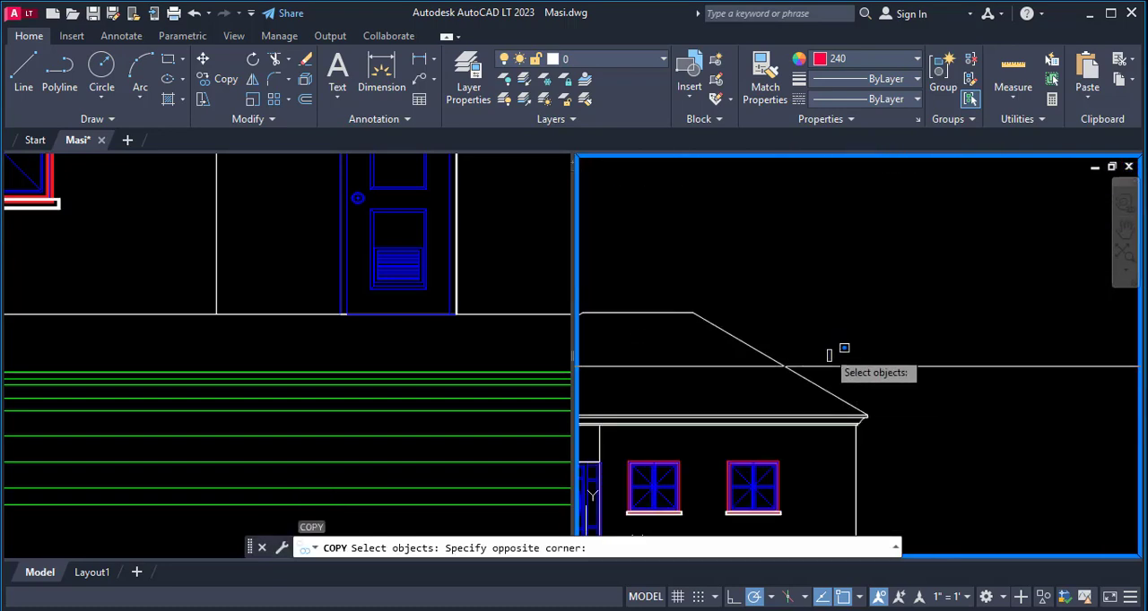
{"action": "left_click", "coordinate": [896, 475]}
{"action": "scroll", "coordinate": [849, 424], "scroll_direction": "up", "scroll_amount": 6}
{"action": "scroll", "coordinate": [835, 418], "scroll_direction": "up", "scroll_amount": 4}
{"action": "key", "text": "space"}
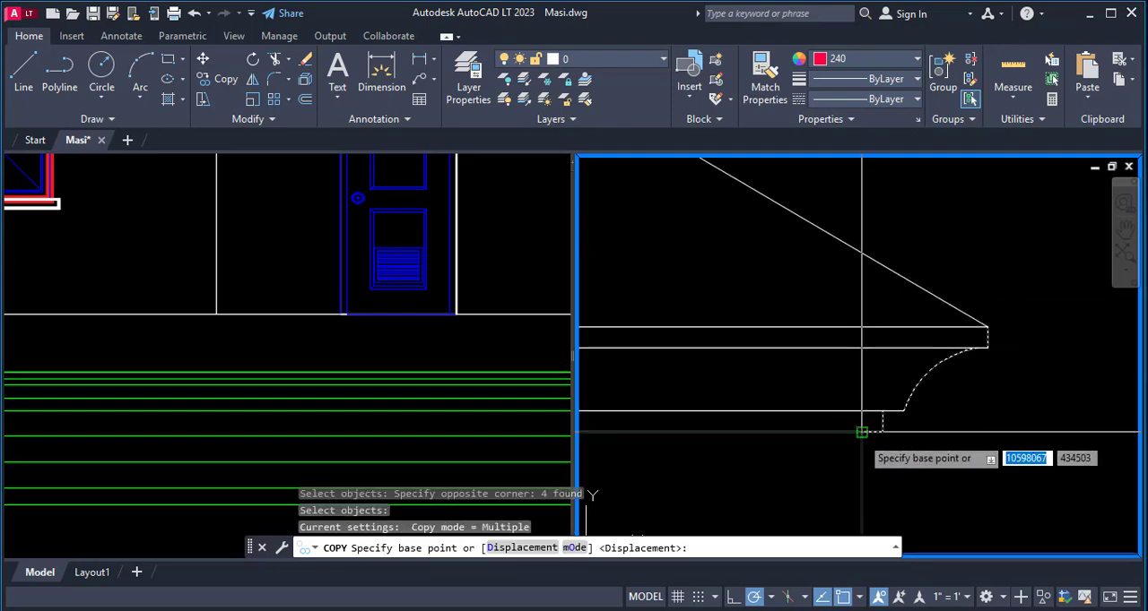
{"action": "left_click", "coordinate": [861, 432]}
{"action": "scroll", "coordinate": [730, 501], "scroll_direction": "down", "scroll_amount": 10}
{"action": "scroll", "coordinate": [968, 335], "scroll_direction": "down", "scroll_amount": 3}
{"action": "scroll", "coordinate": [810, 410], "scroll_direction": "up", "scroll_amount": 10}
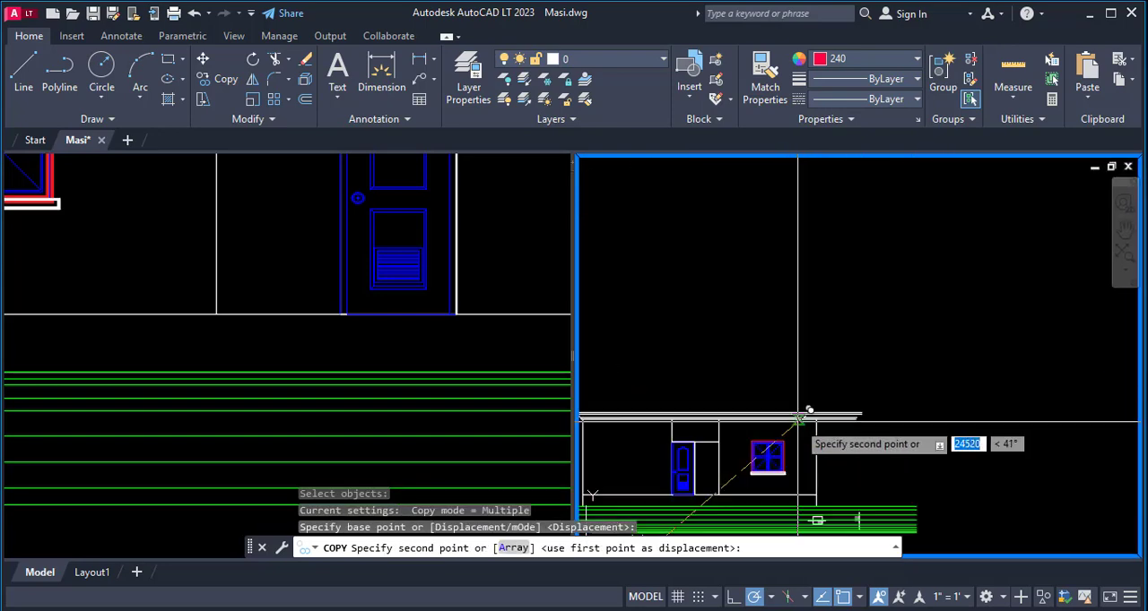
{"action": "scroll", "coordinate": [807, 493], "scroll_direction": "up", "scroll_amount": 3}
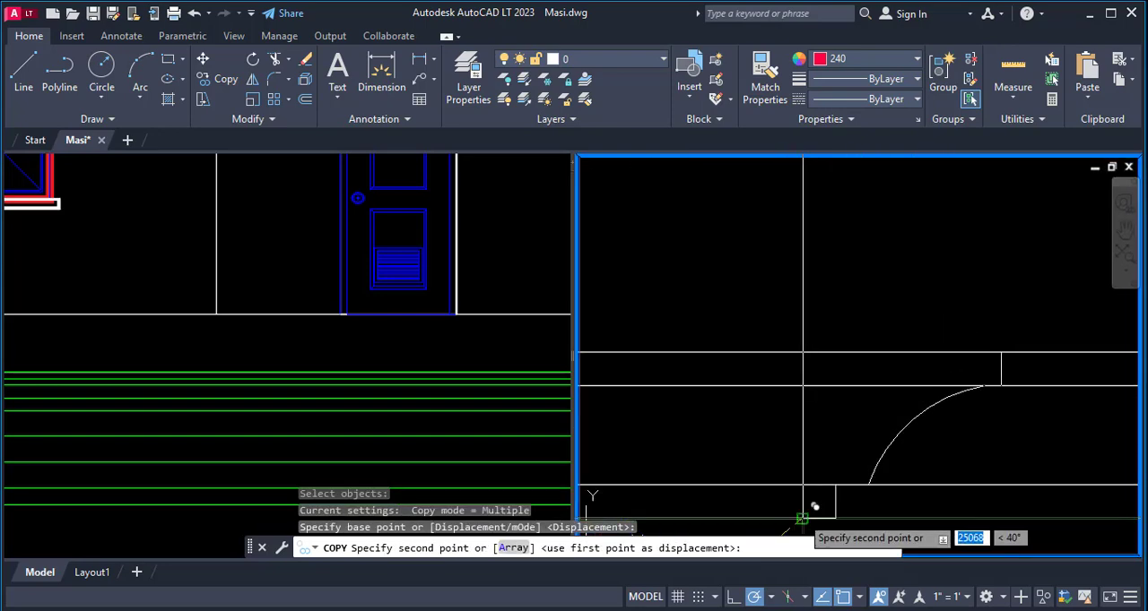
{"action": "left_click", "coordinate": [803, 520]}
{"action": "scroll", "coordinate": [953, 297], "scroll_direction": "down", "scroll_amount": 10}
{"action": "key", "text": "Escape"}
- Examine the as-built roof plan on the drawing sheet to check the roof's hip and ridge layout
{"action": "left_click", "coordinate": [410, 302]}
{"action": "scroll", "coordinate": [476, 292], "scroll_direction": "down", "scroll_amount": 10}
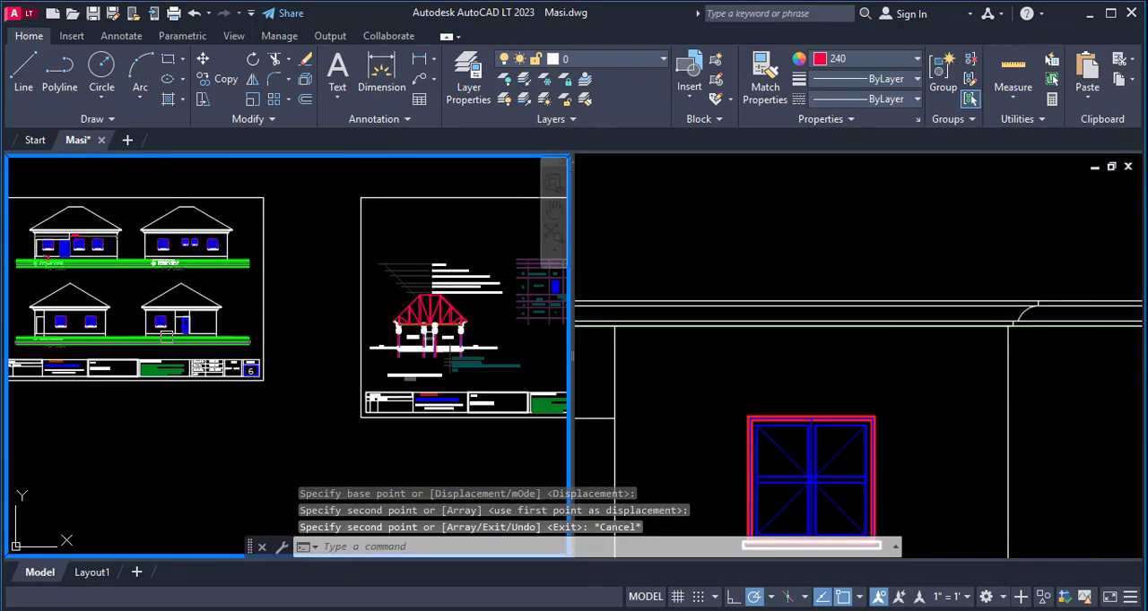
{"action": "scroll", "coordinate": [387, 298], "scroll_direction": "up", "scroll_amount": 10}
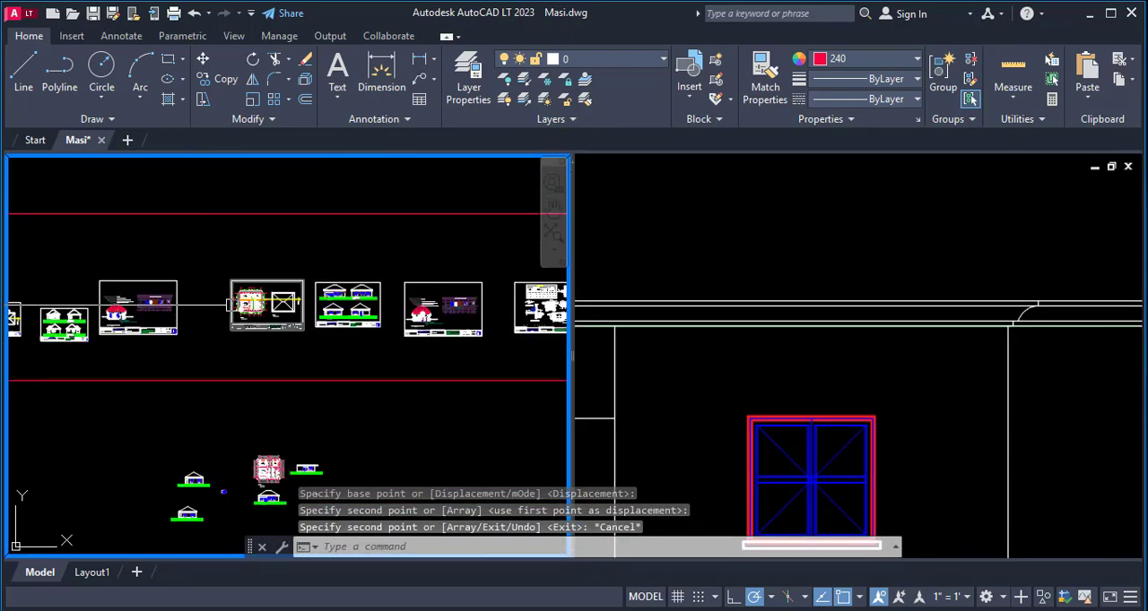
{"action": "scroll", "coordinate": [404, 302], "scroll_direction": "down", "scroll_amount": 4}
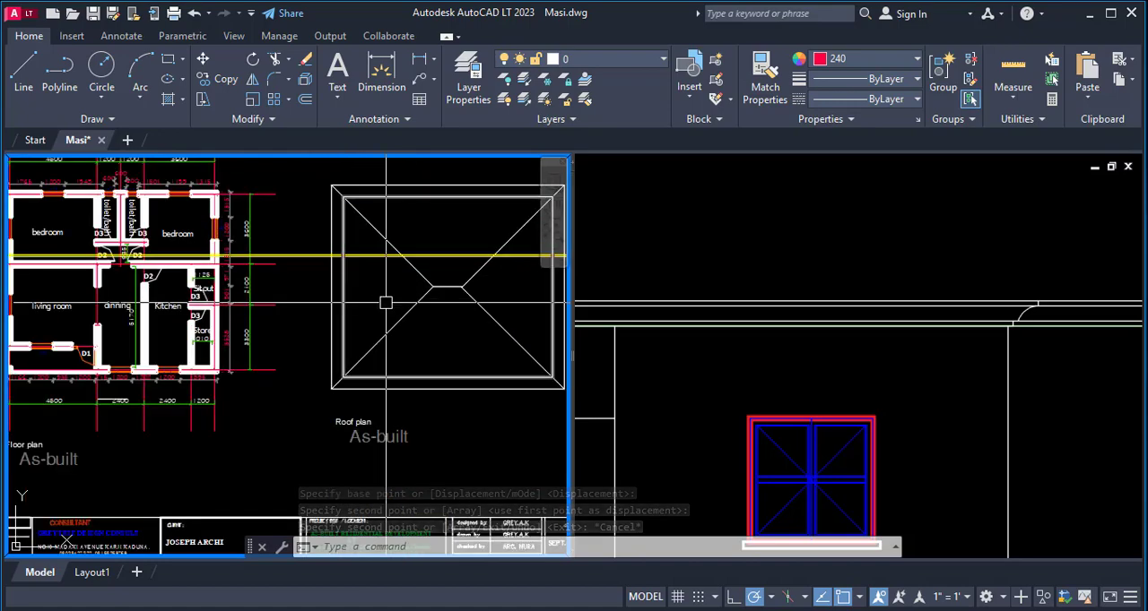
{"action": "scroll", "coordinate": [413, 281], "scroll_direction": "up", "scroll_amount": 2}
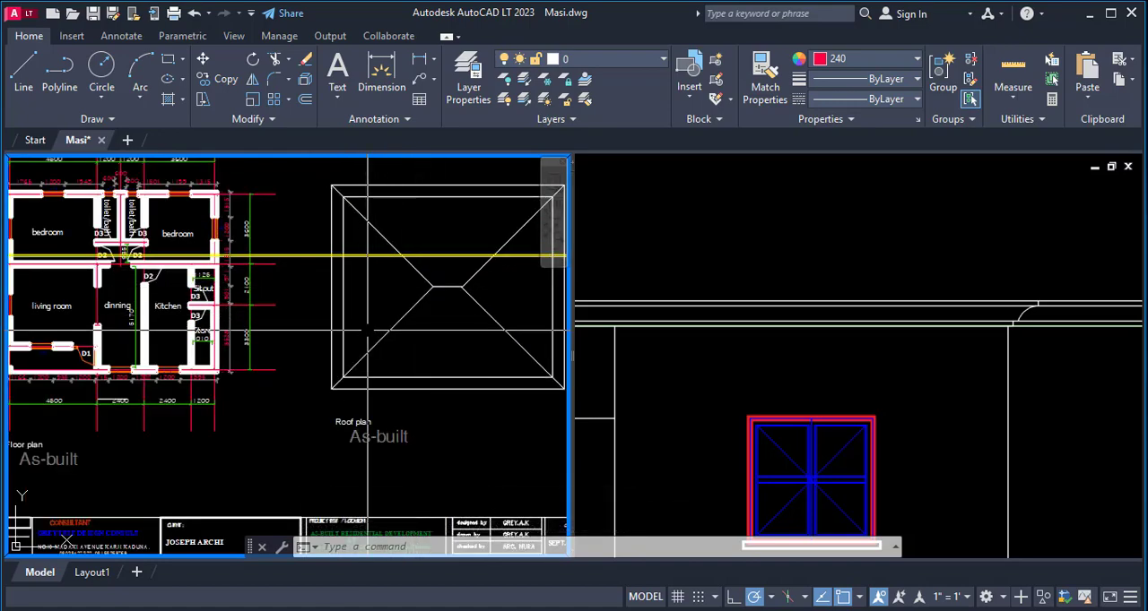
{"action": "scroll", "coordinate": [377, 323], "scroll_direction": "down", "scroll_amount": 2}
{"action": "scroll", "coordinate": [434, 359], "scroll_direction": "up", "scroll_amount": 2}
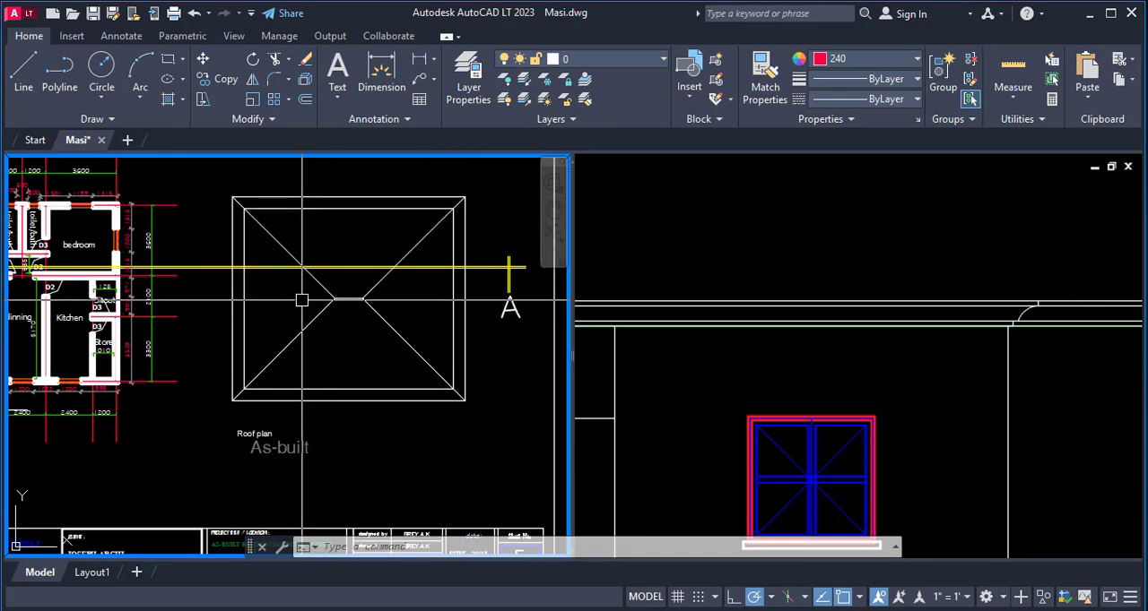
- Copy the two sloping roof lines from the finished side elevation onto the upper-left eave corner of the new side elevation
{"action": "left_click", "coordinate": [832, 362]}
{"action": "scroll", "coordinate": [833, 362], "scroll_direction": "down", "scroll_amount": 8}
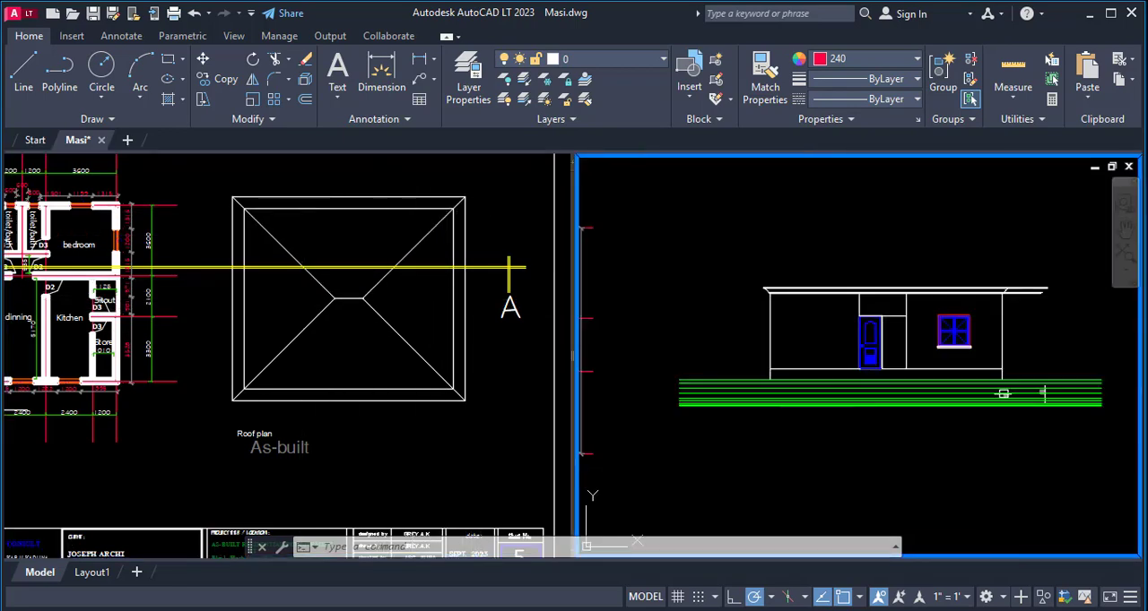
{"action": "scroll", "coordinate": [709, 356], "scroll_direction": "up", "scroll_amount": 6}
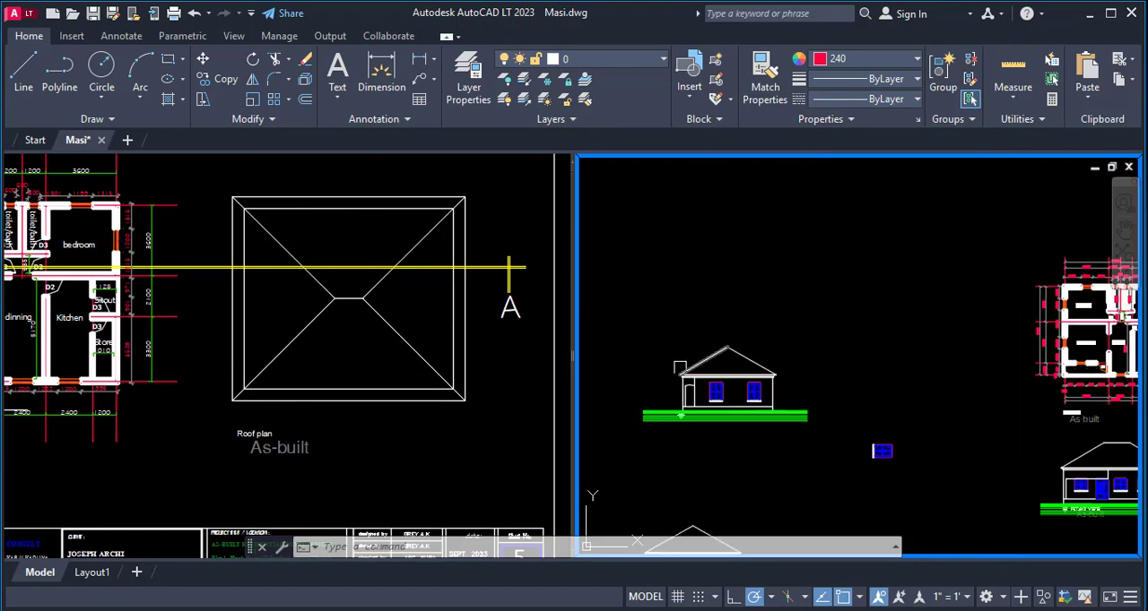
{"action": "type", "text": "co"}
{"action": "key", "text": "Return"}
{"action": "scroll", "coordinate": [703, 364], "scroll_direction": "up", "scroll_amount": 4}
{"action": "left_click", "coordinate": [918, 266]}
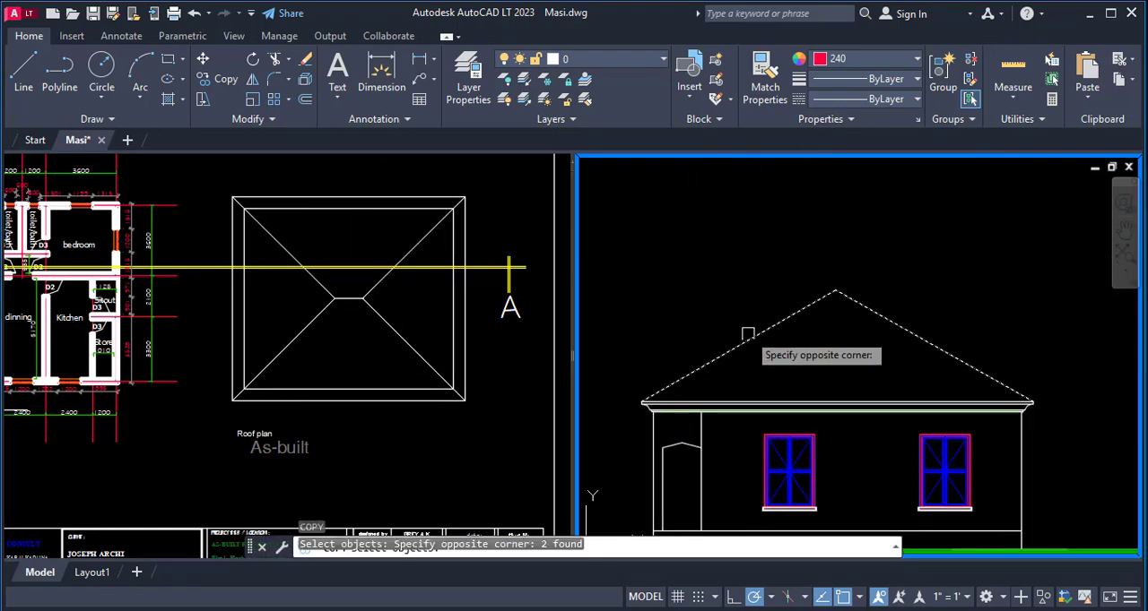
{"action": "left_click", "coordinate": [761, 333]}
{"action": "scroll", "coordinate": [634, 381], "scroll_direction": "up", "scroll_amount": 4}
{"action": "key", "text": "Return"}
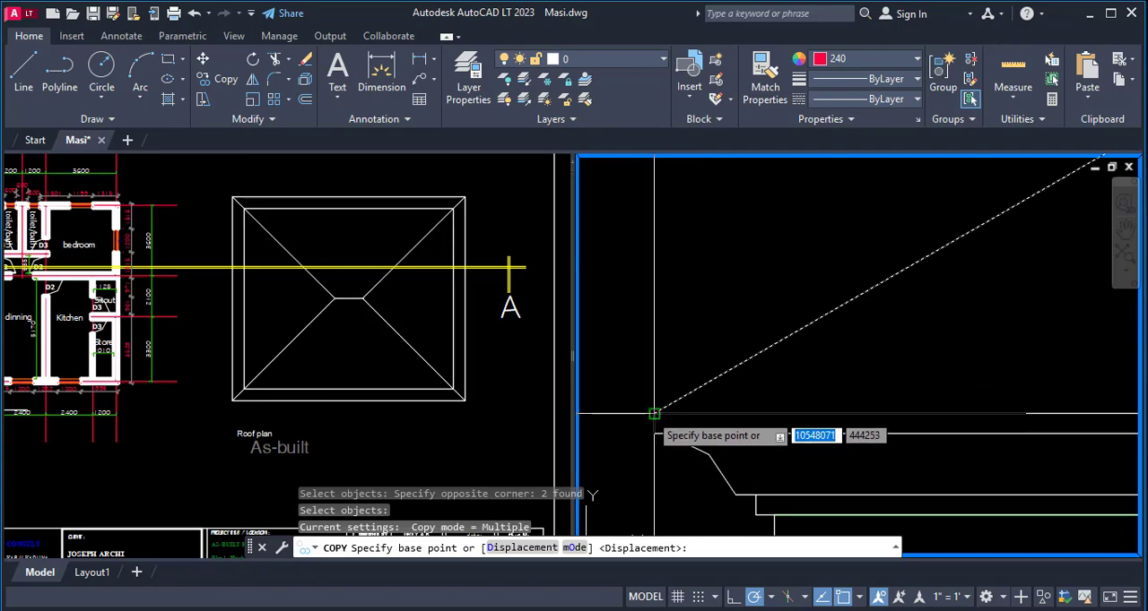
{"action": "left_click", "coordinate": [654, 414]}
{"action": "scroll", "coordinate": [590, 435], "scroll_direction": "down", "scroll_amount": 8}
{"action": "scroll", "coordinate": [900, 363], "scroll_direction": "up", "scroll_amount": 10}
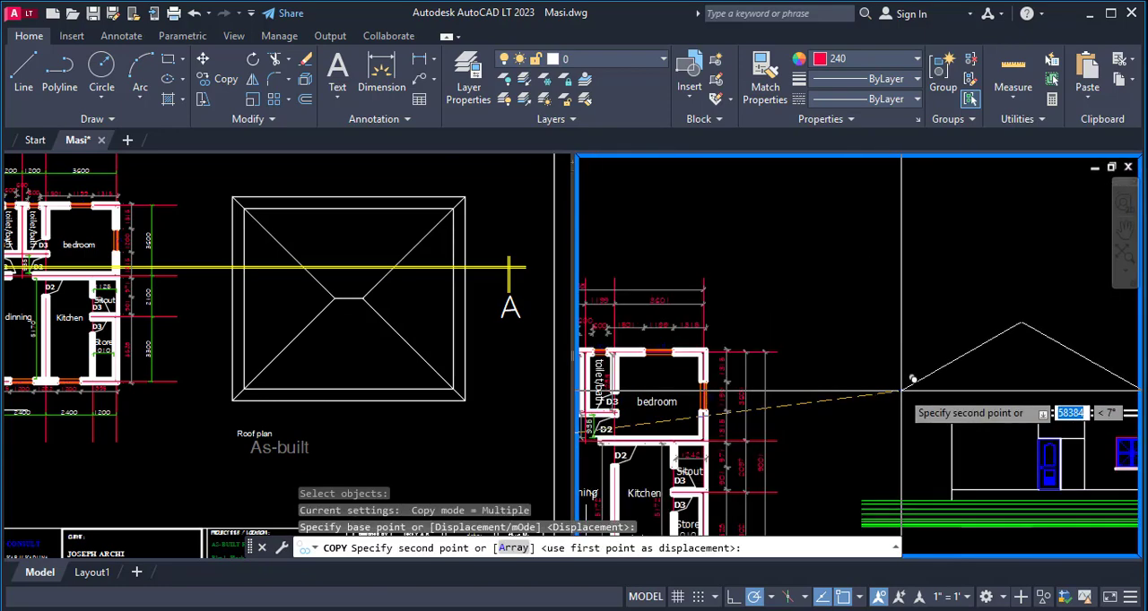
{"action": "scroll", "coordinate": [833, 404], "scroll_direction": "down", "scroll_amount": 2}
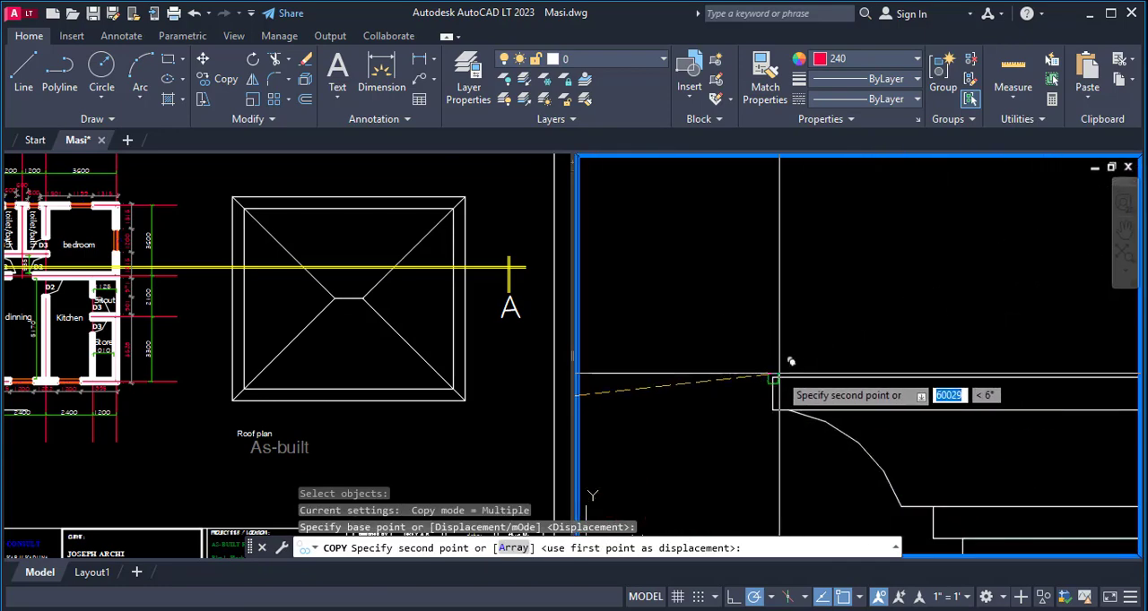
{"action": "left_click", "coordinate": [776, 377]}
{"action": "scroll", "coordinate": [633, 331], "scroll_direction": "down", "scroll_amount": 4}
{"action": "key", "text": "Escape"}
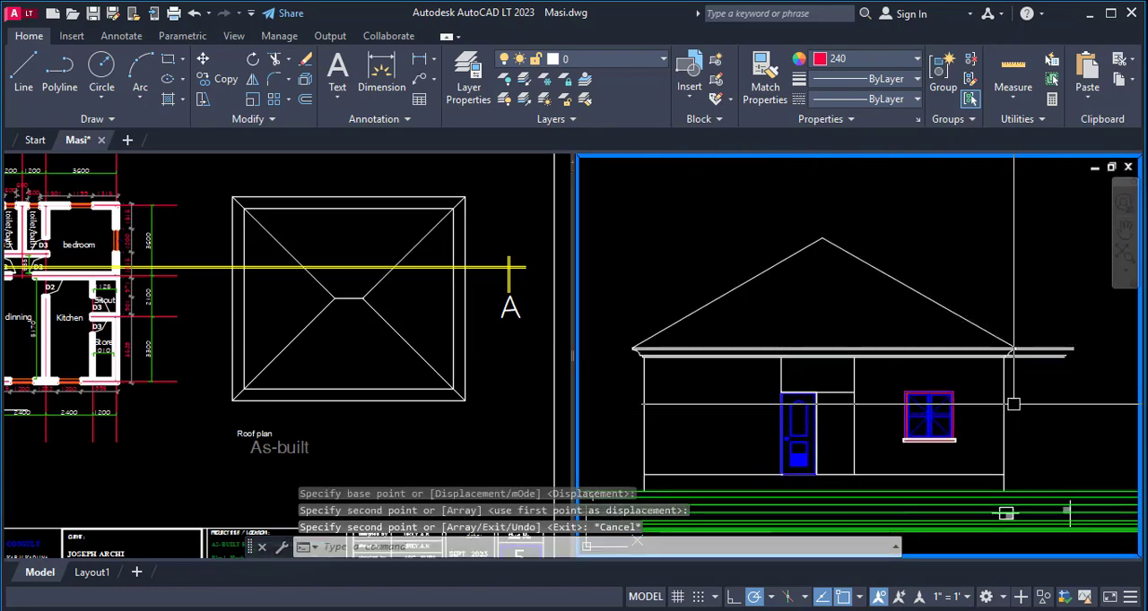
- Trim the horizontal eave lines that extend past the right eave profile of the side elevation
{"action": "scroll", "coordinate": [1053, 379], "scroll_direction": "up", "scroll_amount": 4}
{"action": "type", "text": "tr"}
{"action": "key", "text": "Return"}
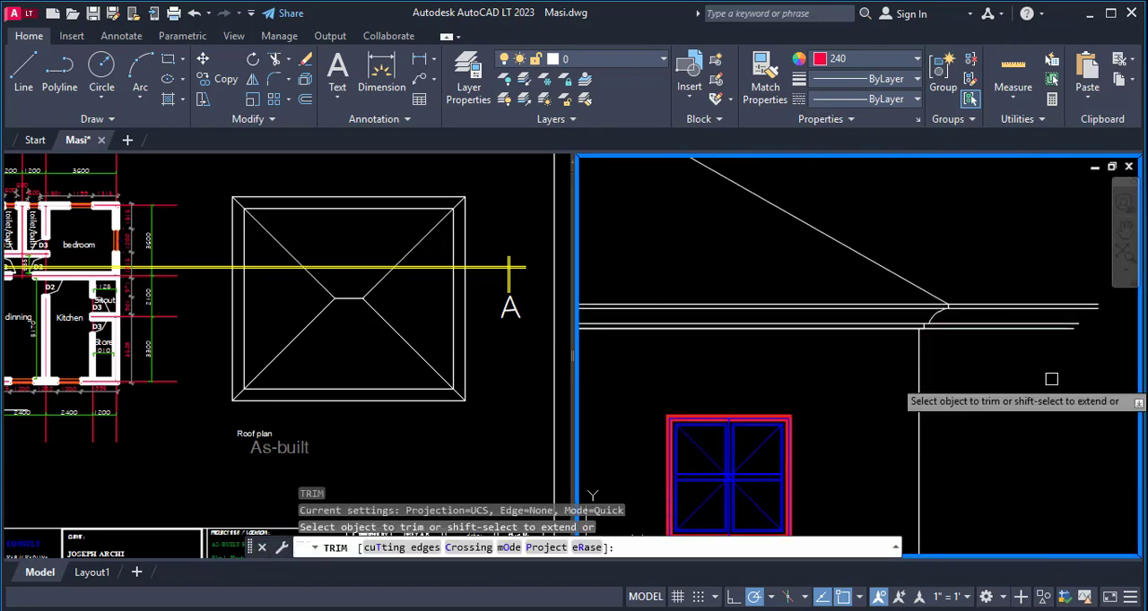
{"action": "left_click", "coordinate": [1026, 327]}
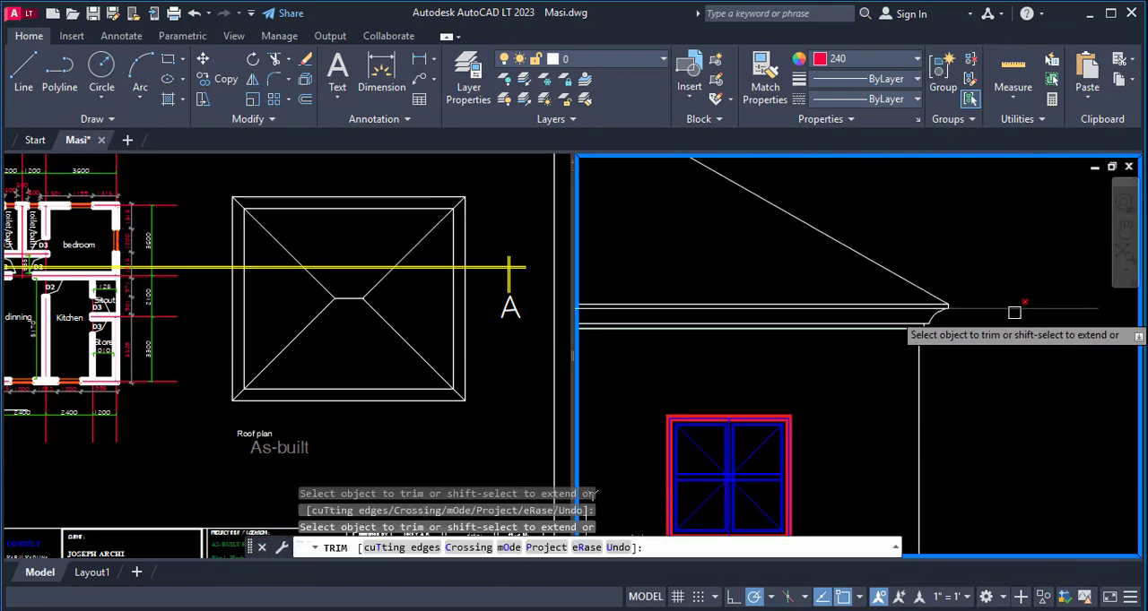
{"action": "key", "text": "Escape"}
{"action": "scroll", "coordinate": [1051, 353], "scroll_direction": "down", "scroll_amount": 4}
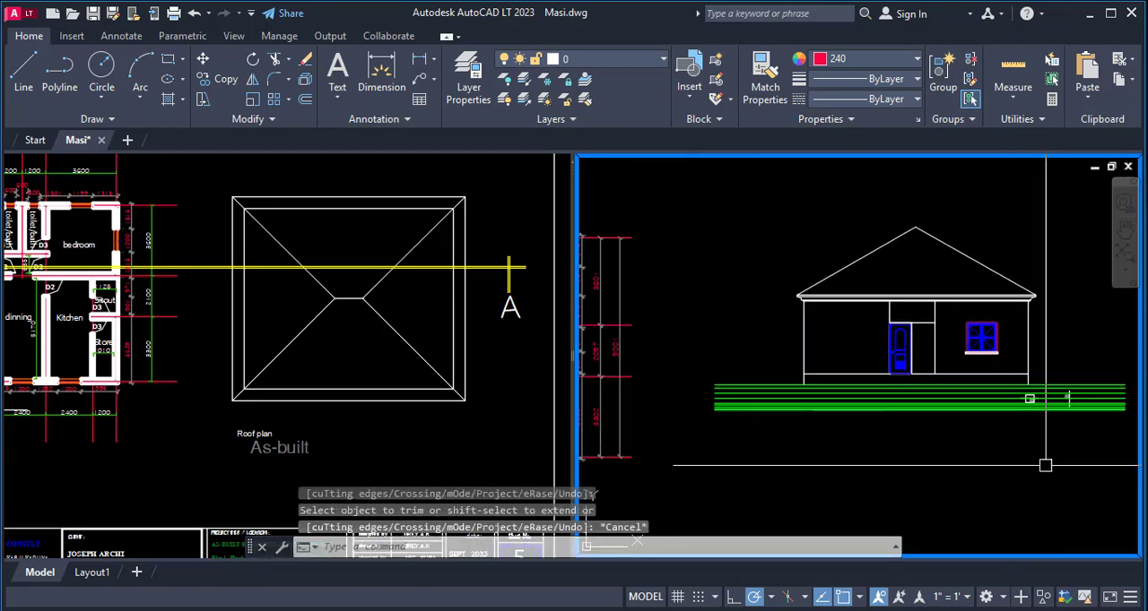
- Erase the small leftover square and line symbols lying across the green level lines below the right wall
{"action": "scroll", "coordinate": [853, 426], "scroll_direction": "up", "scroll_amount": 5}
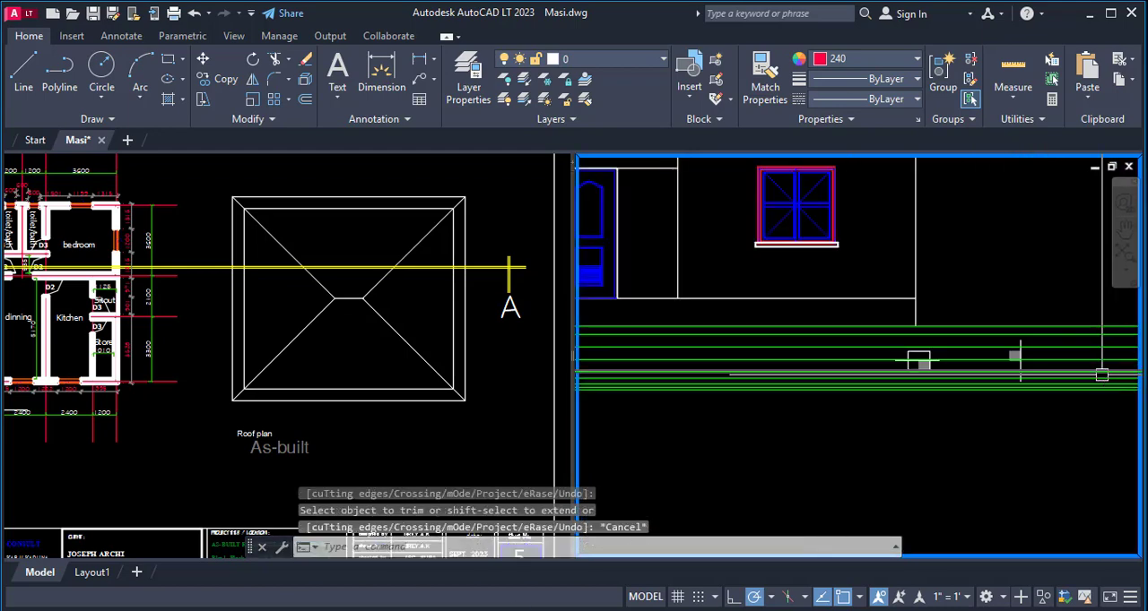
{"action": "key", "text": "Return"}
{"action": "left_click", "coordinate": [748, 277]}
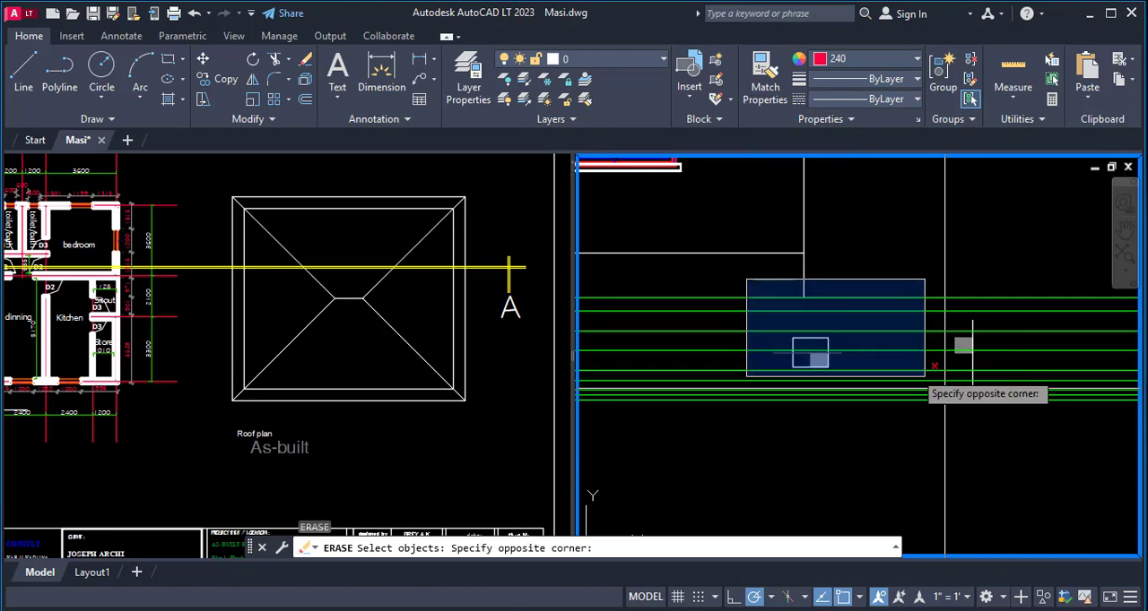
{"action": "left_click", "coordinate": [927, 374]}
{"action": "key", "text": "Return"}
{"action": "scroll", "coordinate": [1023, 406], "scroll_direction": "down", "scroll_amount": 5}
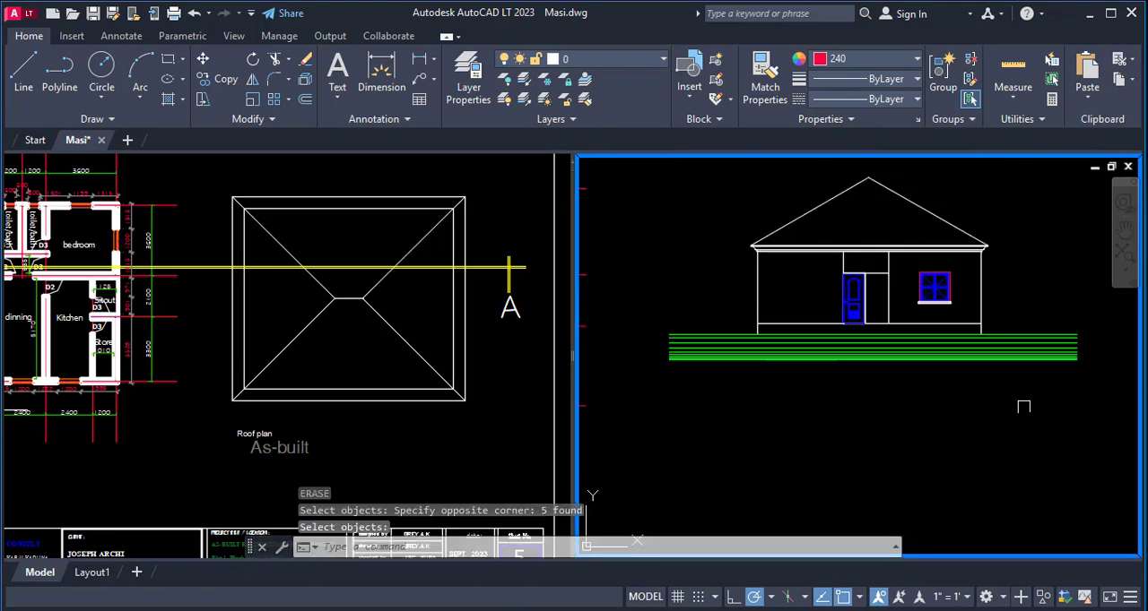
{"action": "scroll", "coordinate": [909, 270], "scroll_direction": "up", "scroll_amount": 4}
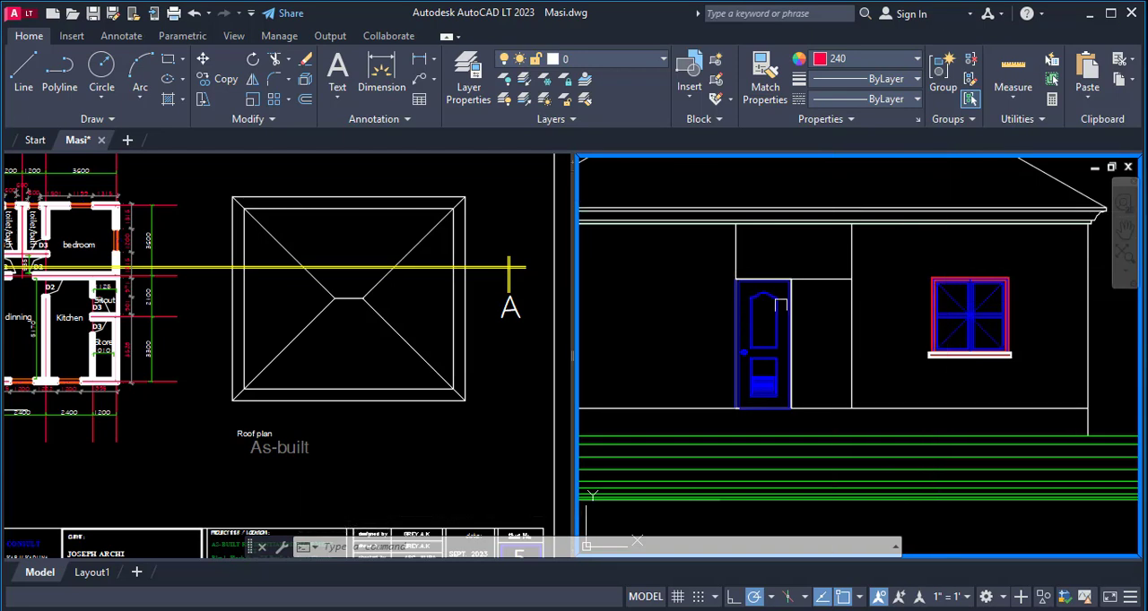
- Examine the completed side elevation beside the floor plan and how it sits among the other elevations
{"action": "scroll", "coordinate": [780, 305], "scroll_direction": "down", "scroll_amount": 5}
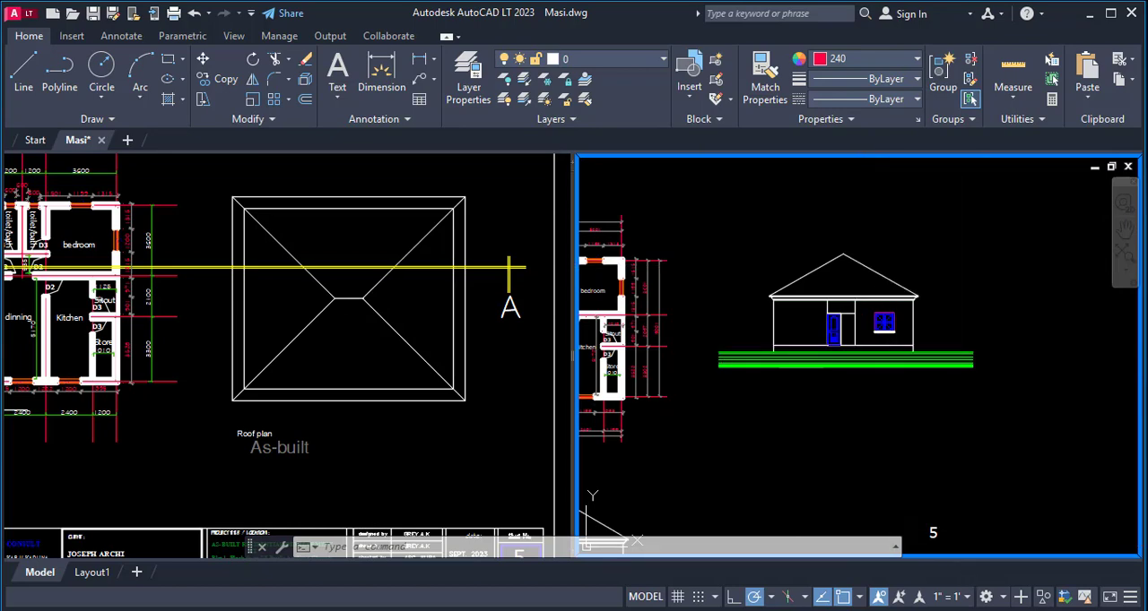
{"action": "scroll", "coordinate": [800, 296], "scroll_direction": "up", "scroll_amount": 4}
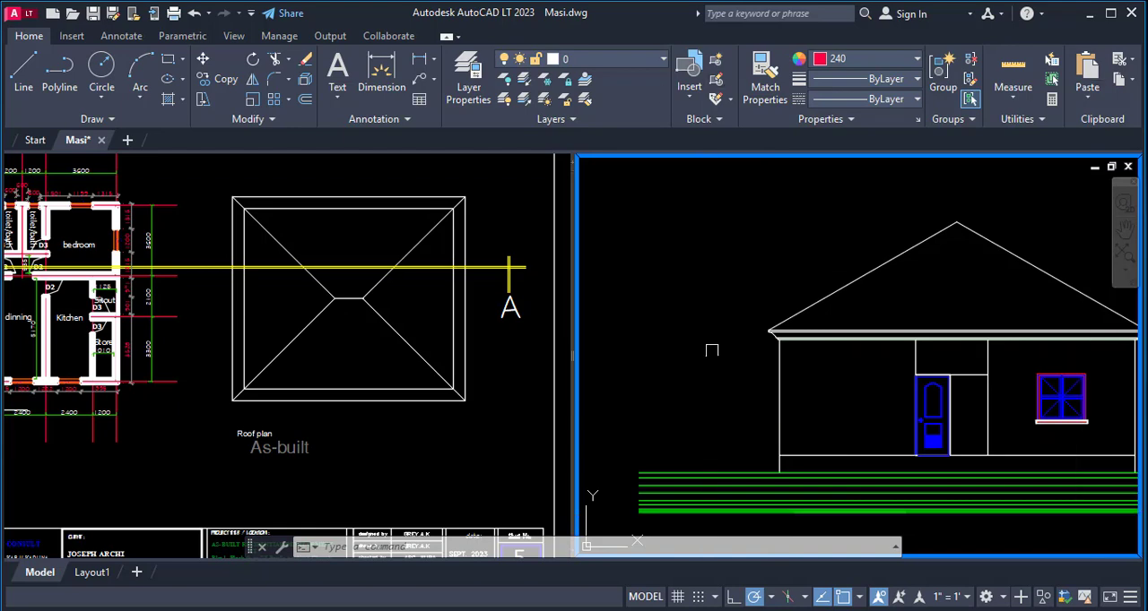
{"action": "scroll", "coordinate": [743, 368], "scroll_direction": "down", "scroll_amount": 2}
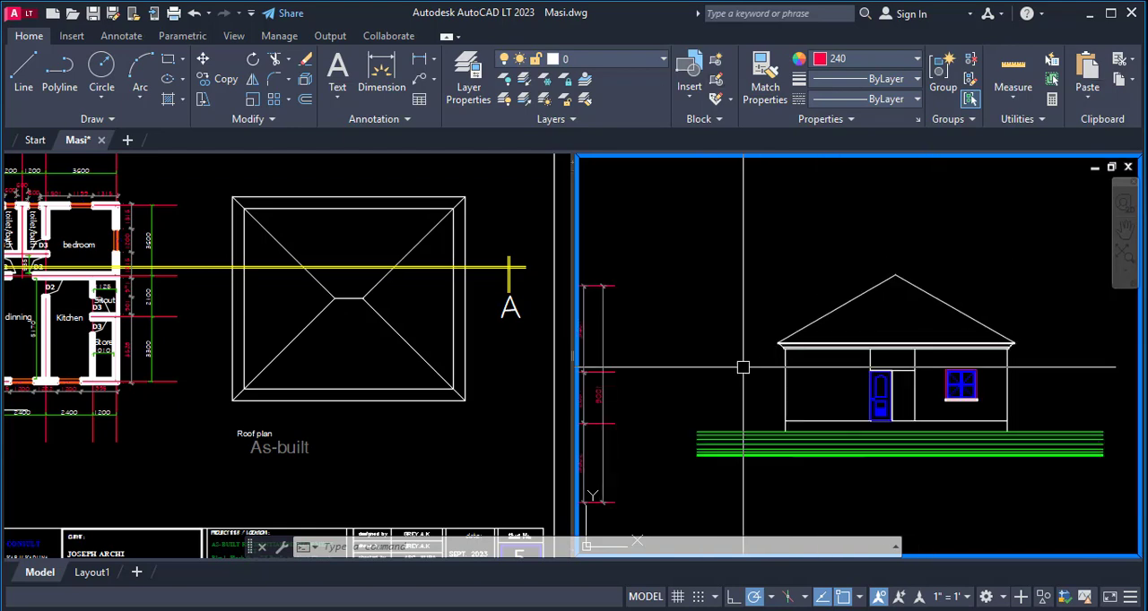
{"action": "scroll", "coordinate": [742, 367], "scroll_direction": "down", "scroll_amount": 1}
{"action": "scroll", "coordinate": [973, 341], "scroll_direction": "down", "scroll_amount": 2}
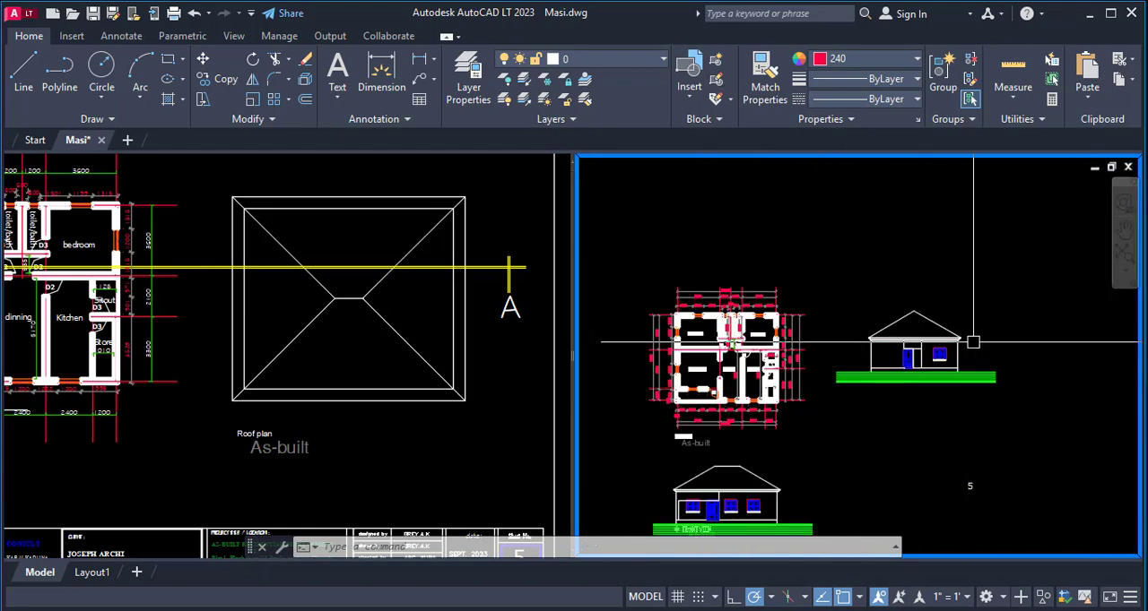
{"action": "scroll", "coordinate": [973, 342], "scroll_direction": "down", "scroll_amount": 2}
{"action": "scroll", "coordinate": [819, 446], "scroll_direction": "down", "scroll_amount": 2}
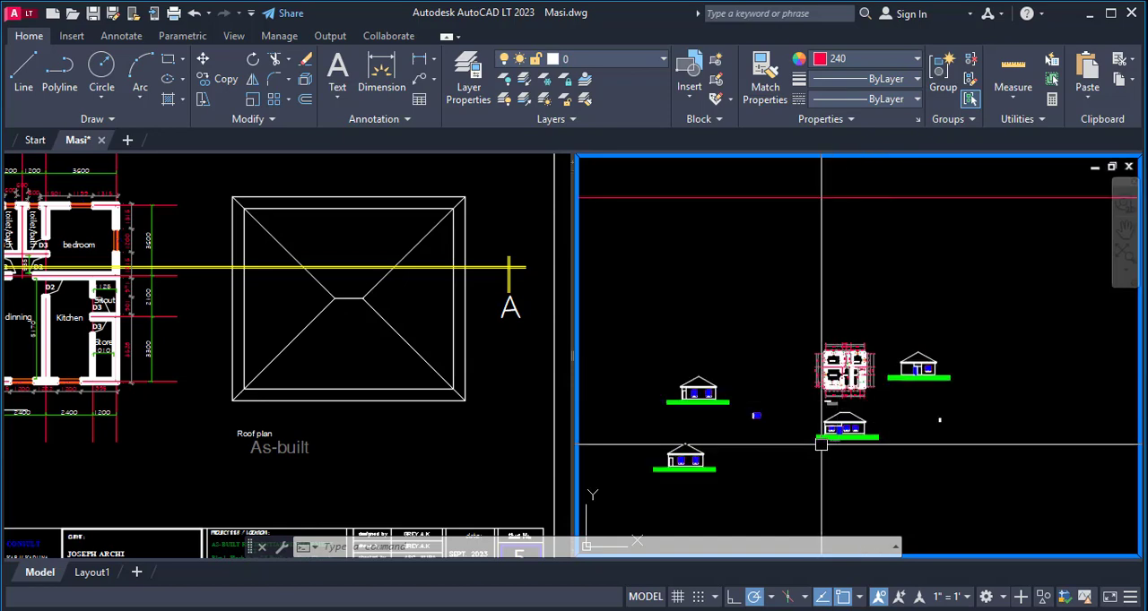
{"action": "scroll", "coordinate": [722, 469], "scroll_direction": "up", "scroll_amount": 4}
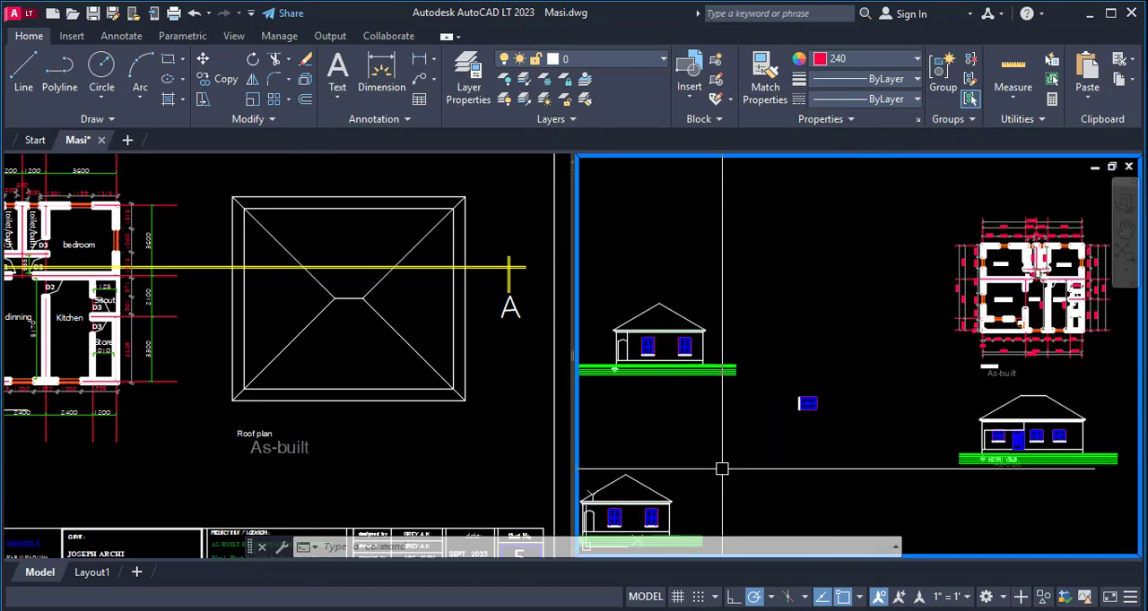
{"action": "scroll", "coordinate": [710, 421], "scroll_direction": "down", "scroll_amount": 2}
{"action": "scroll", "coordinate": [840, 425], "scroll_direction": "up", "scroll_amount": 1}
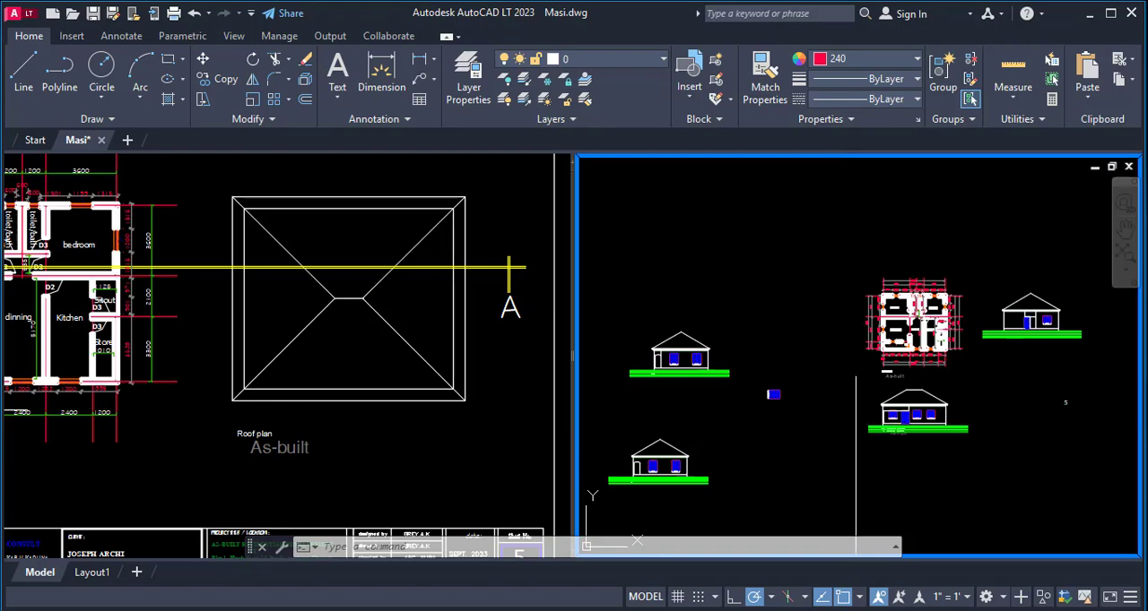
- Compare the floor plan's walls and openings with the side elevations on both sides of it
{"action": "scroll", "coordinate": [975, 308], "scroll_direction": "up", "scroll_amount": 4}
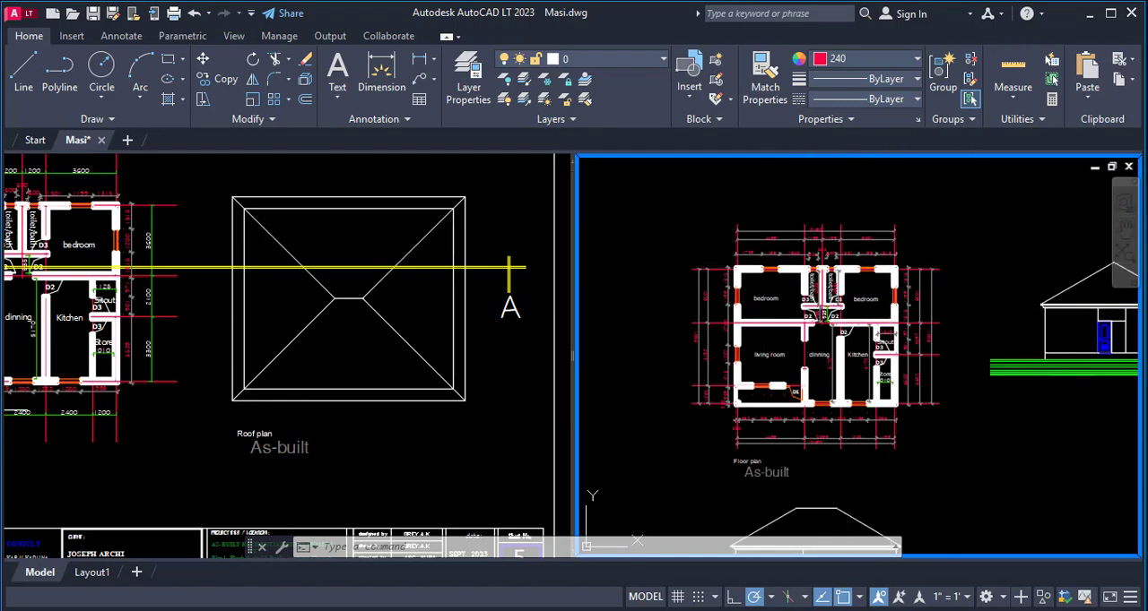
{"action": "scroll", "coordinate": [862, 316], "scroll_direction": "up", "scroll_amount": 4}
{"action": "scroll", "coordinate": [863, 315], "scroll_direction": "down", "scroll_amount": 4}
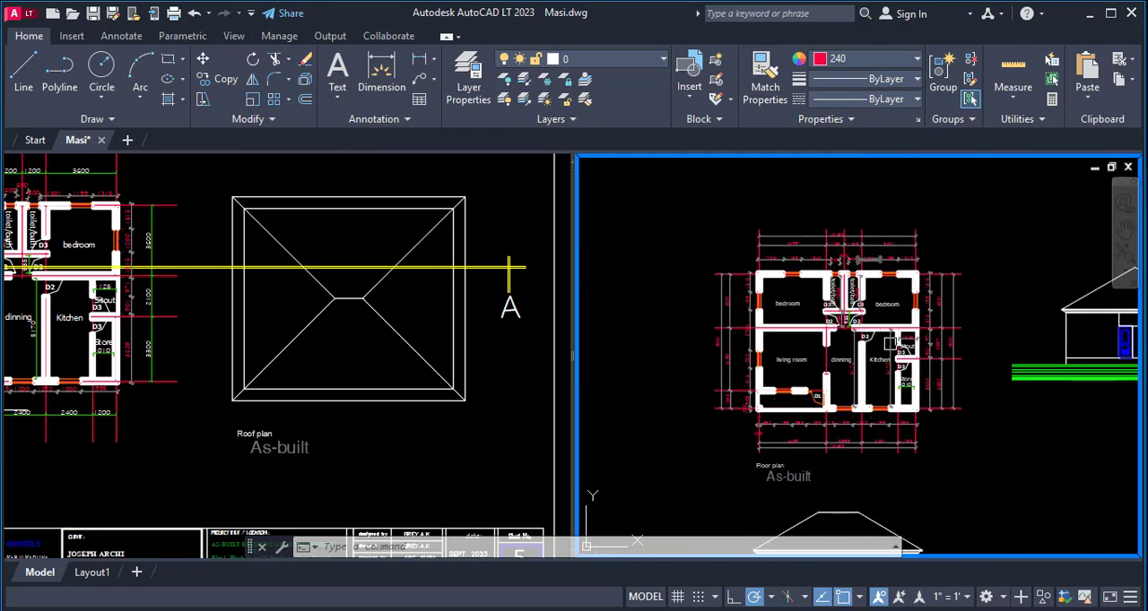
{"action": "scroll", "coordinate": [785, 298], "scroll_direction": "up", "scroll_amount": 3}
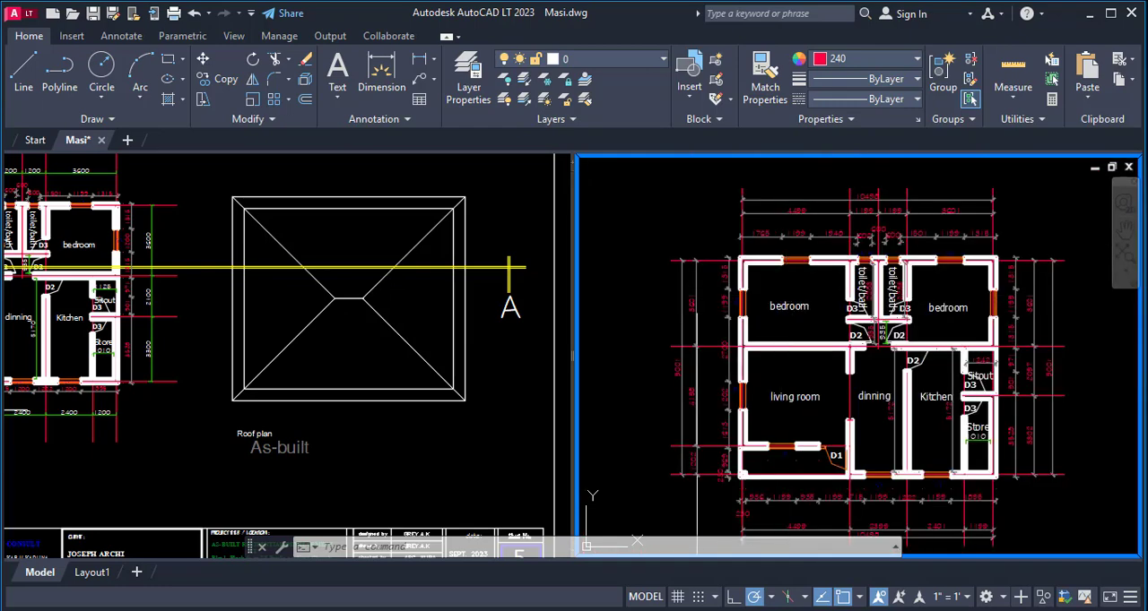
{"action": "scroll", "coordinate": [695, 327], "scroll_direction": "down", "scroll_amount": 4}
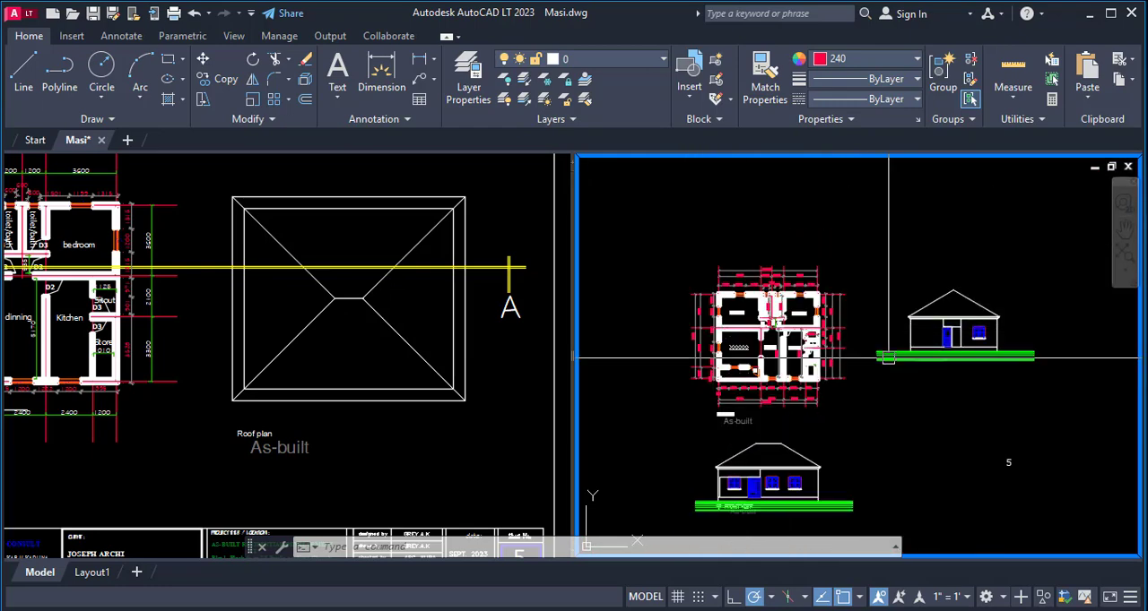
{"action": "scroll", "coordinate": [1000, 365], "scroll_direction": "up", "scroll_amount": 2}
{"action": "scroll", "coordinate": [1001, 365], "scroll_direction": "up", "scroll_amount": 3}
{"action": "scroll", "coordinate": [1022, 246], "scroll_direction": "down", "scroll_amount": 6}
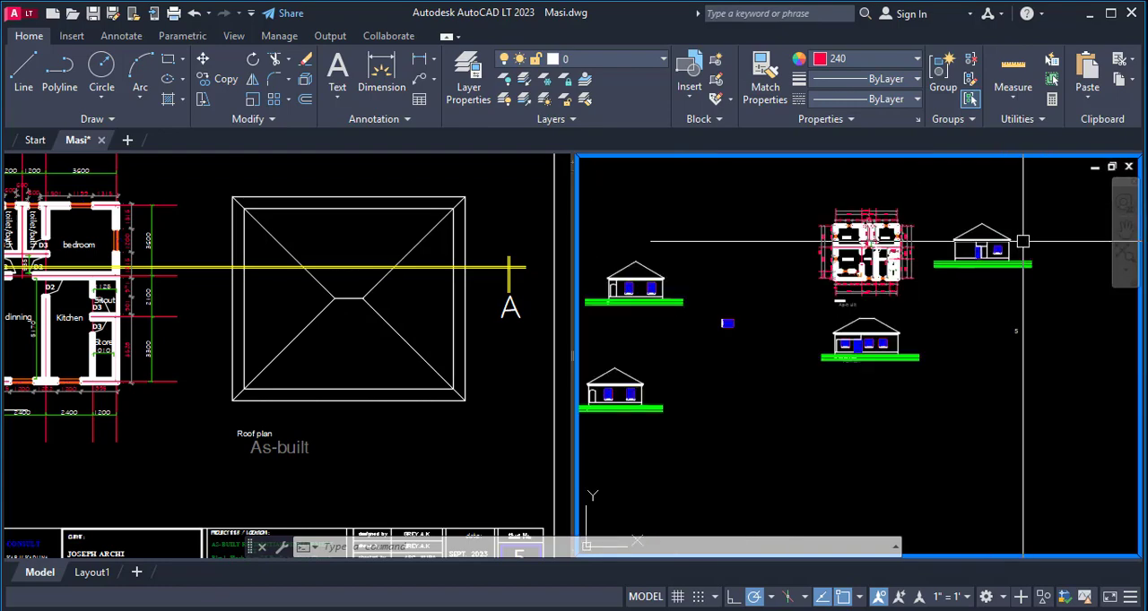
{"action": "scroll", "coordinate": [596, 260], "scroll_direction": "up", "scroll_amount": 2}
{"action": "scroll", "coordinate": [692, 358], "scroll_direction": "down", "scroll_amount": 2}
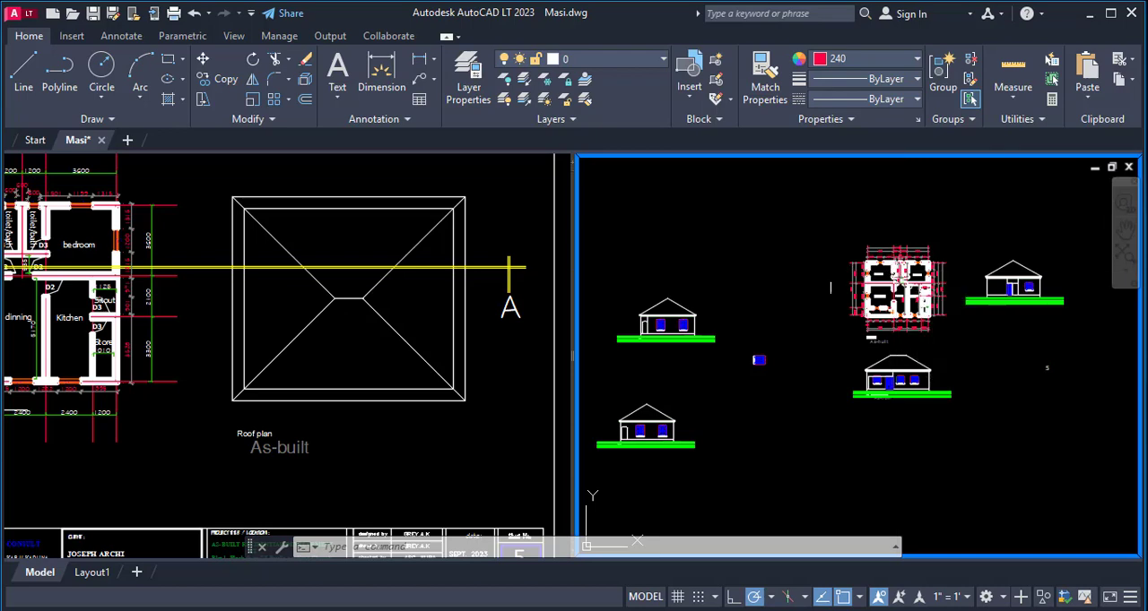
{"action": "scroll", "coordinate": [708, 330], "scroll_direction": "up", "scroll_amount": 8}
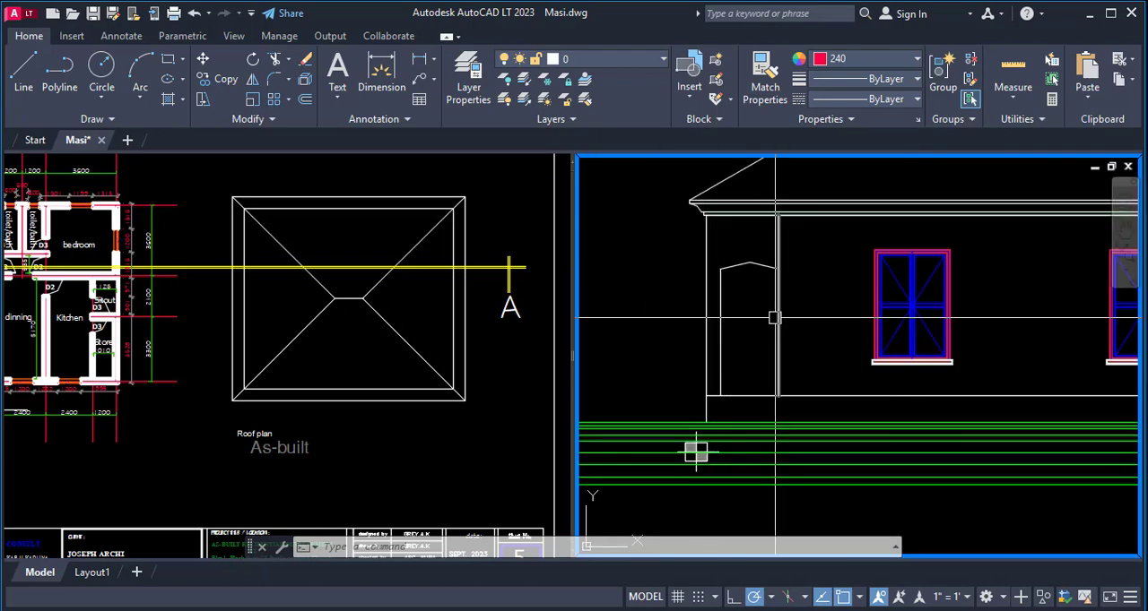
{"action": "scroll", "coordinate": [687, 379], "scroll_direction": "down", "scroll_amount": 5}
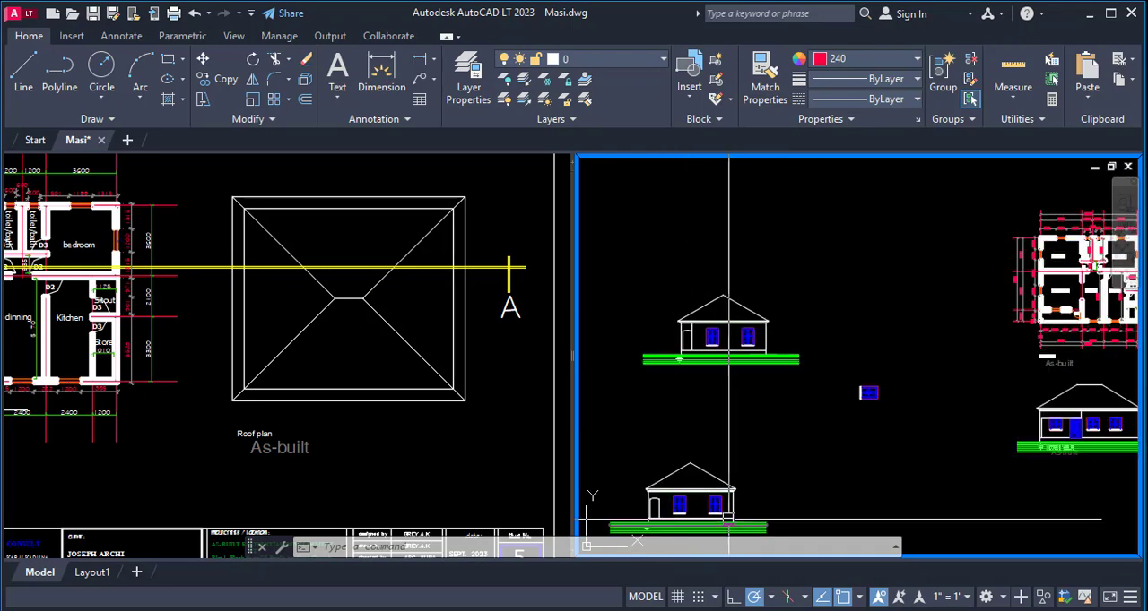
{"action": "scroll", "coordinate": [852, 325], "scroll_direction": "down", "scroll_amount": 3}
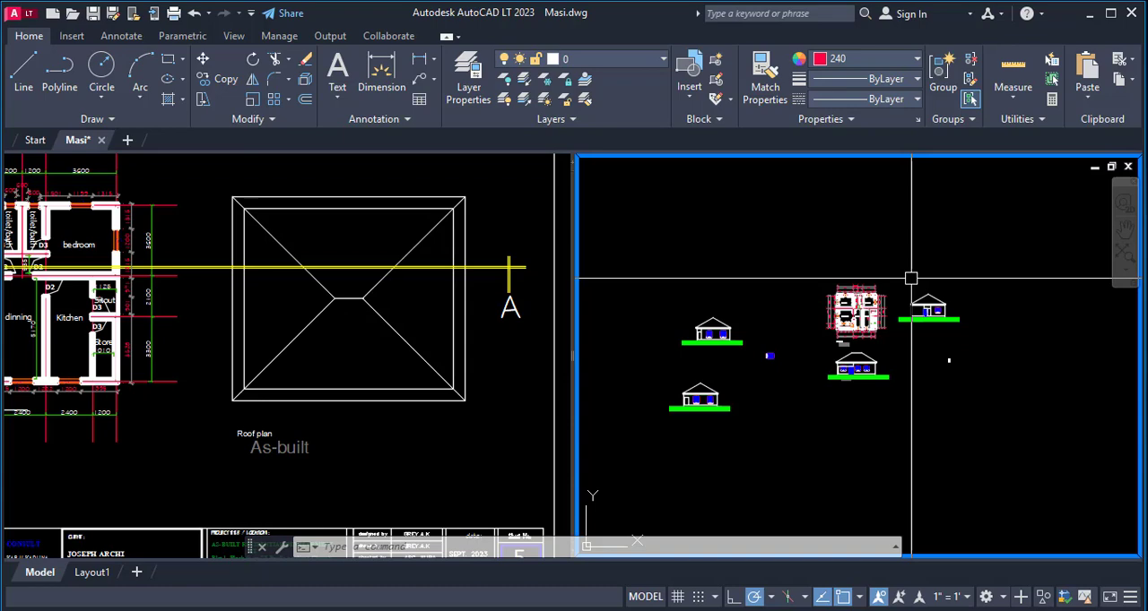
{"action": "left_click", "coordinate": [1088, 13]}
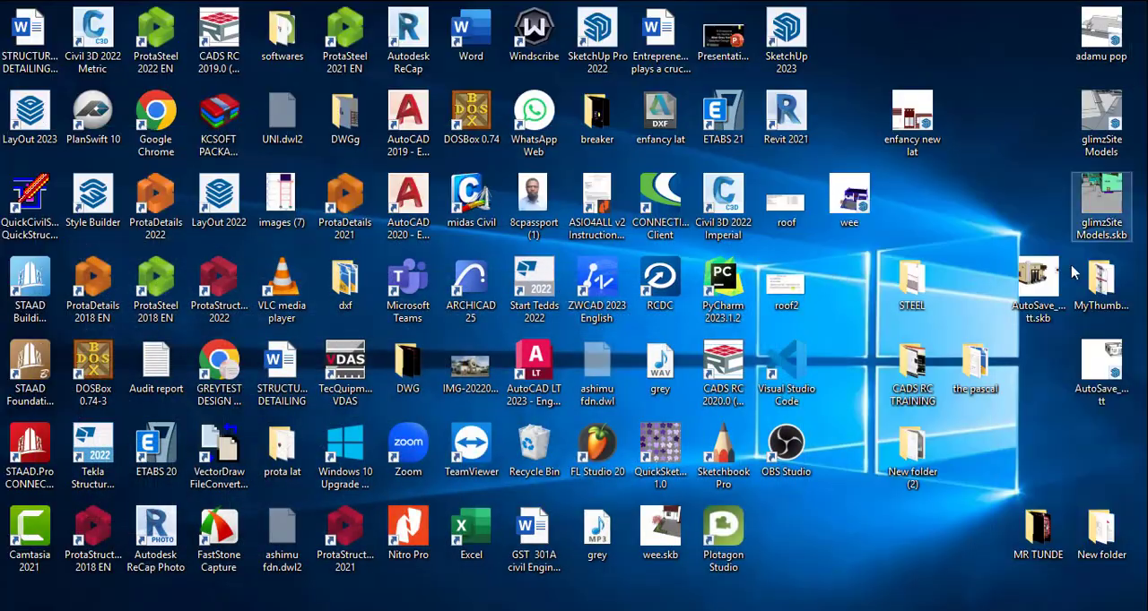
{"action": "left_click", "coordinate": [1090, 384]}
{"action": "left_click", "coordinate": [599, 584]}
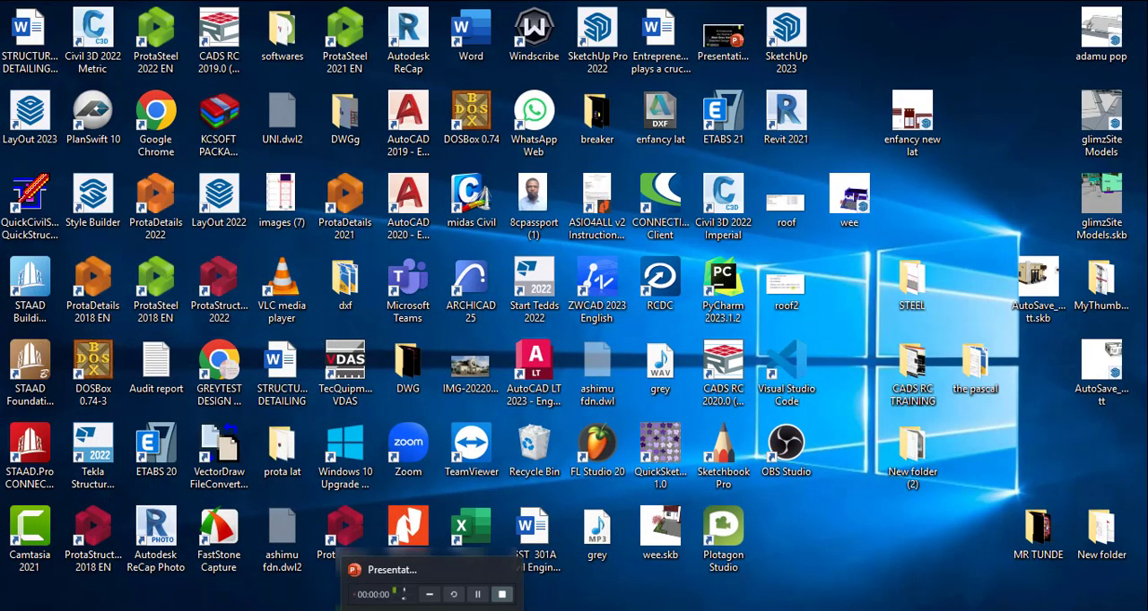
{"action": "mouse_move", "coordinate": [390, 610]}
{"action": "mouse_move", "coordinate": [309, 610]}
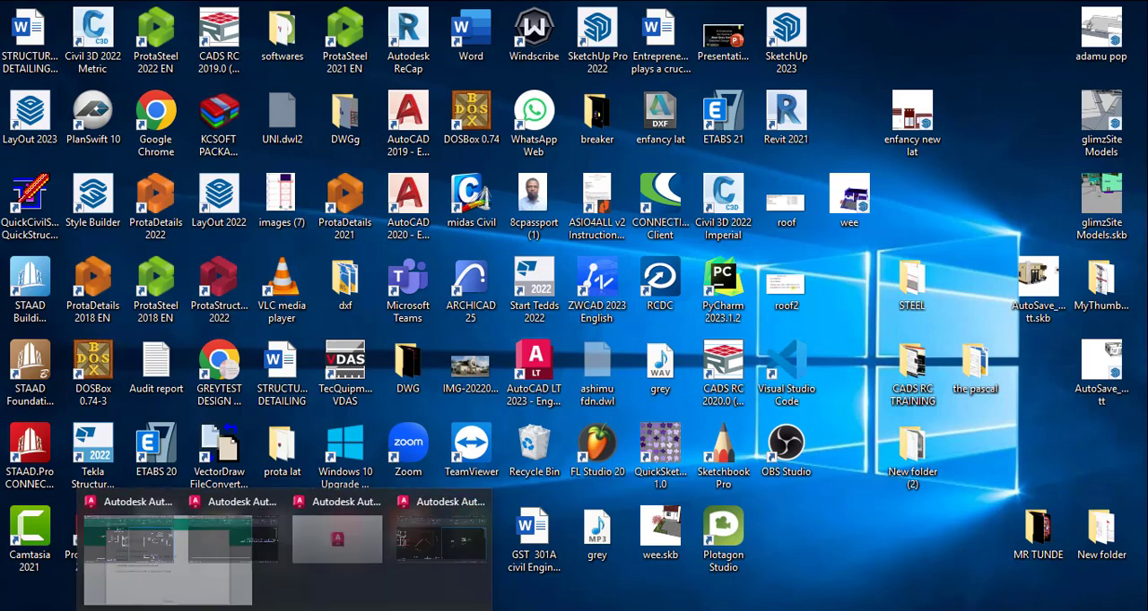
{"action": "mouse_move", "coordinate": [691, 567]}
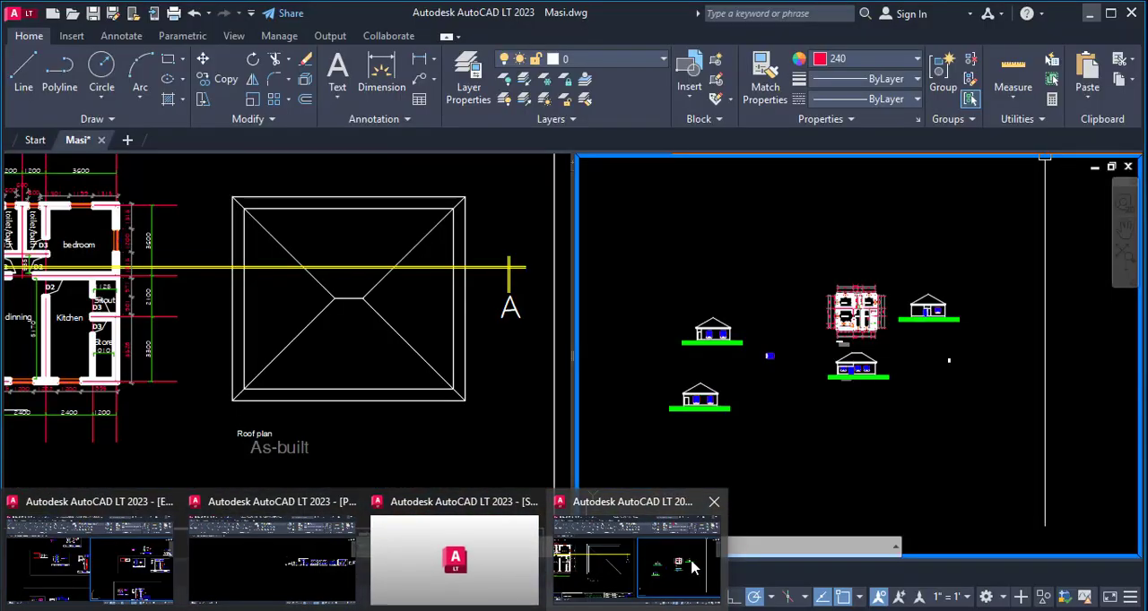
{"action": "left_click", "coordinate": [691, 567]}
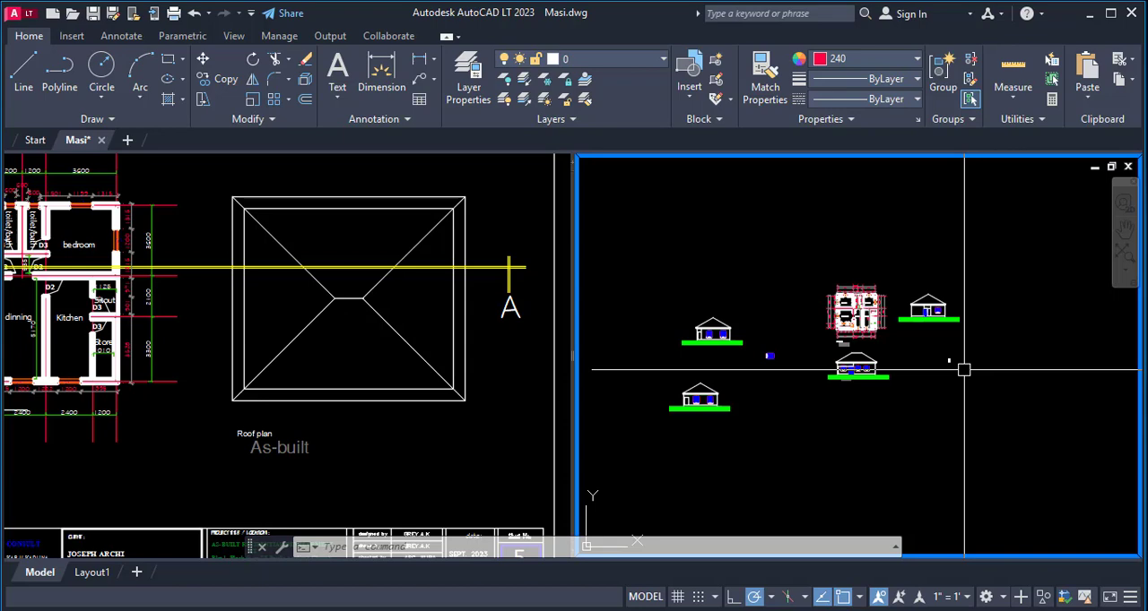
- Review the finished front and side elevations around the floor plan before projecting the remaining view
{"action": "scroll", "coordinate": [856, 314], "scroll_direction": "up", "scroll_amount": 6}
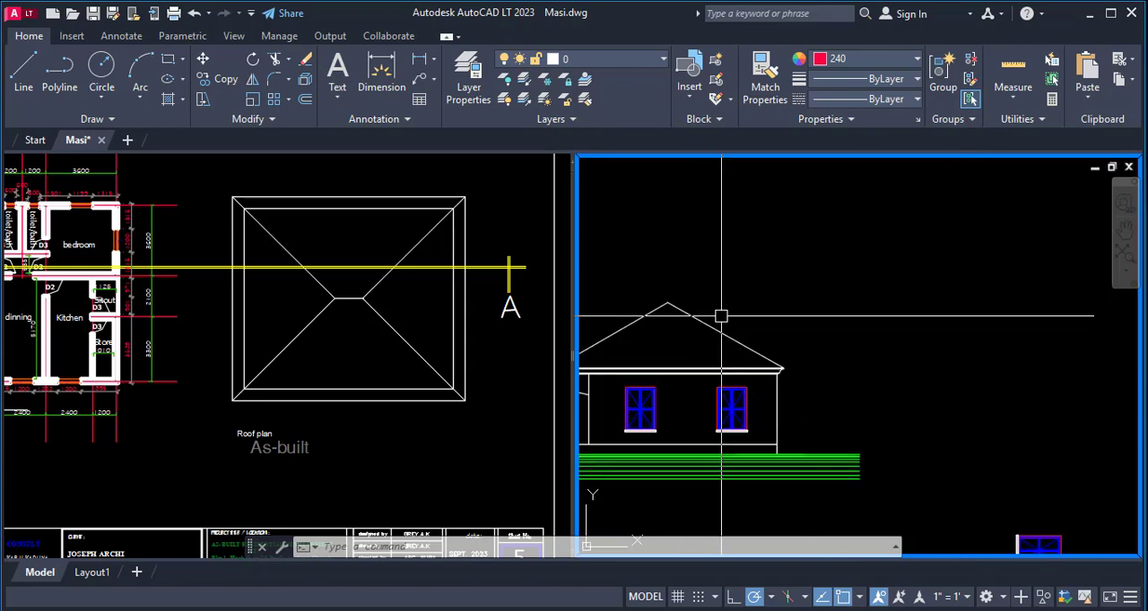
{"action": "scroll", "coordinate": [744, 311], "scroll_direction": "down", "scroll_amount": 2}
{"action": "scroll", "coordinate": [746, 311], "scroll_direction": "down", "scroll_amount": 3}
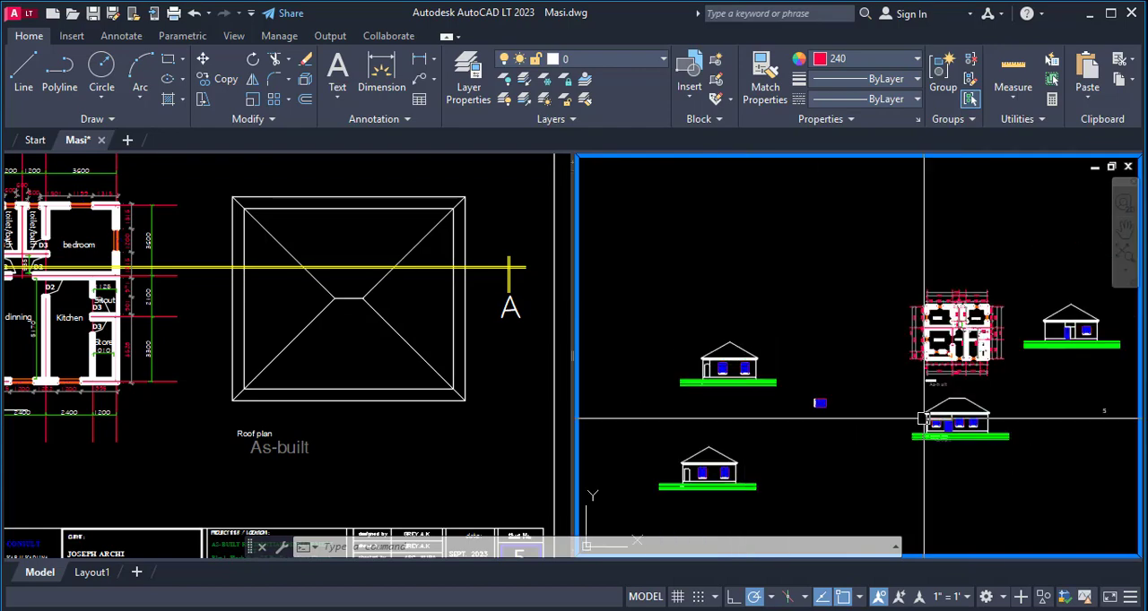
{"action": "scroll", "coordinate": [942, 376], "scroll_direction": "up", "scroll_amount": 5}
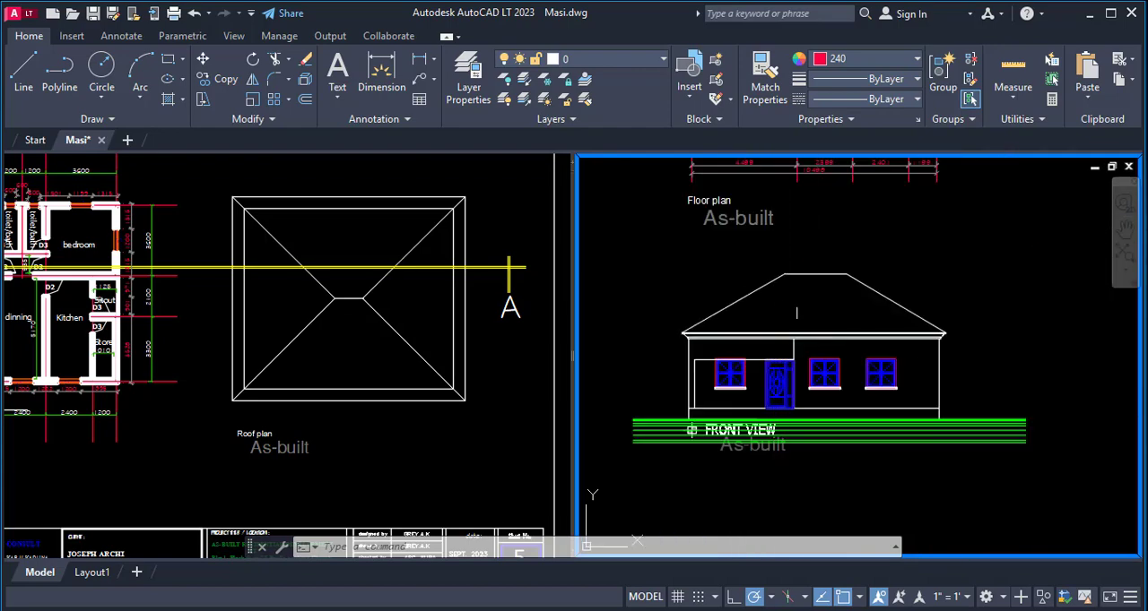
{"action": "scroll", "coordinate": [780, 310], "scroll_direction": "down", "scroll_amount": 3}
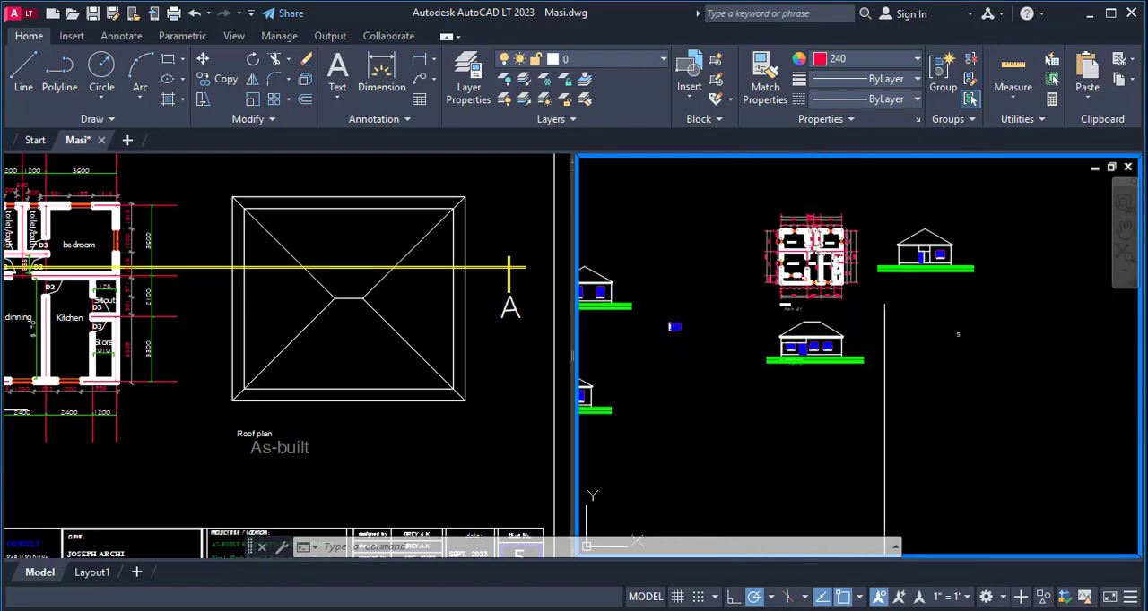
{"action": "scroll", "coordinate": [949, 232], "scroll_direction": "up", "scroll_amount": 5}
{"action": "scroll", "coordinate": [949, 231], "scroll_direction": "up", "scroll_amount": 2}
{"action": "scroll", "coordinate": [915, 284], "scroll_direction": "down", "scroll_amount": 2}
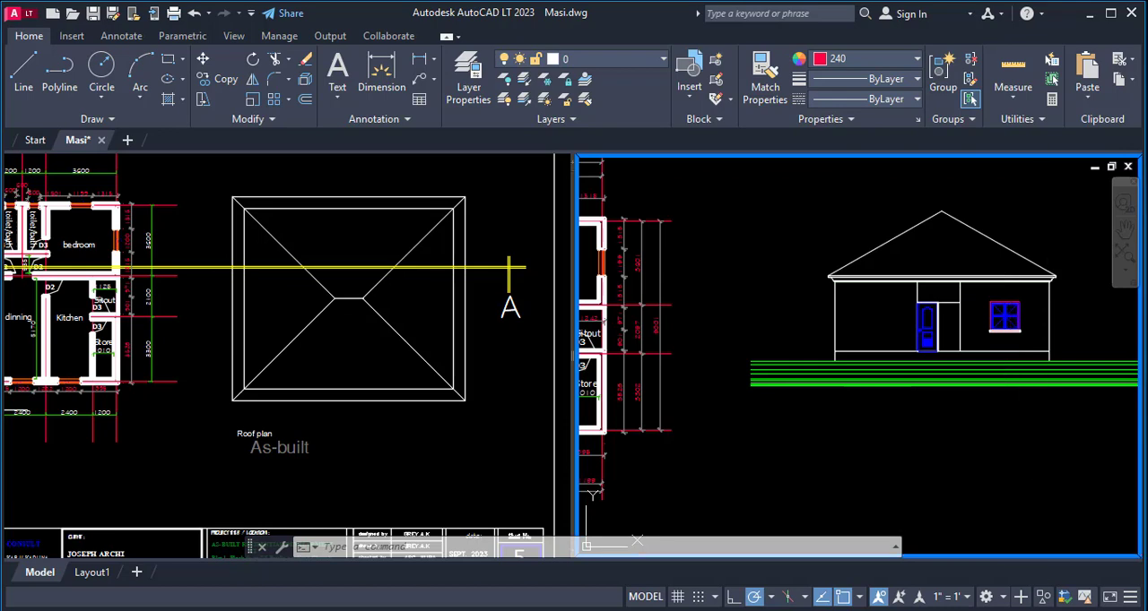
{"action": "scroll", "coordinate": [861, 331], "scroll_direction": "down", "scroll_amount": 6}
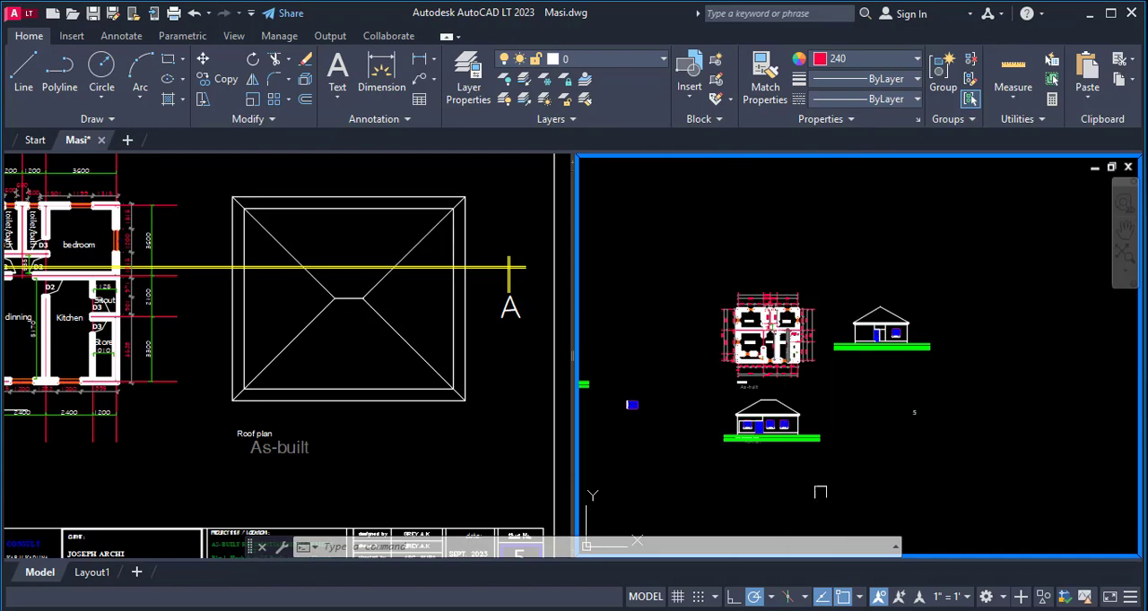
- Draw a vertical construction line through the upper-left outer wall corner of the floor plan
{"action": "scroll", "coordinate": [738, 312], "scroll_direction": "up", "scroll_amount": 5}
{"action": "scroll", "coordinate": [746, 320], "scroll_direction": "down", "scroll_amount": 2}
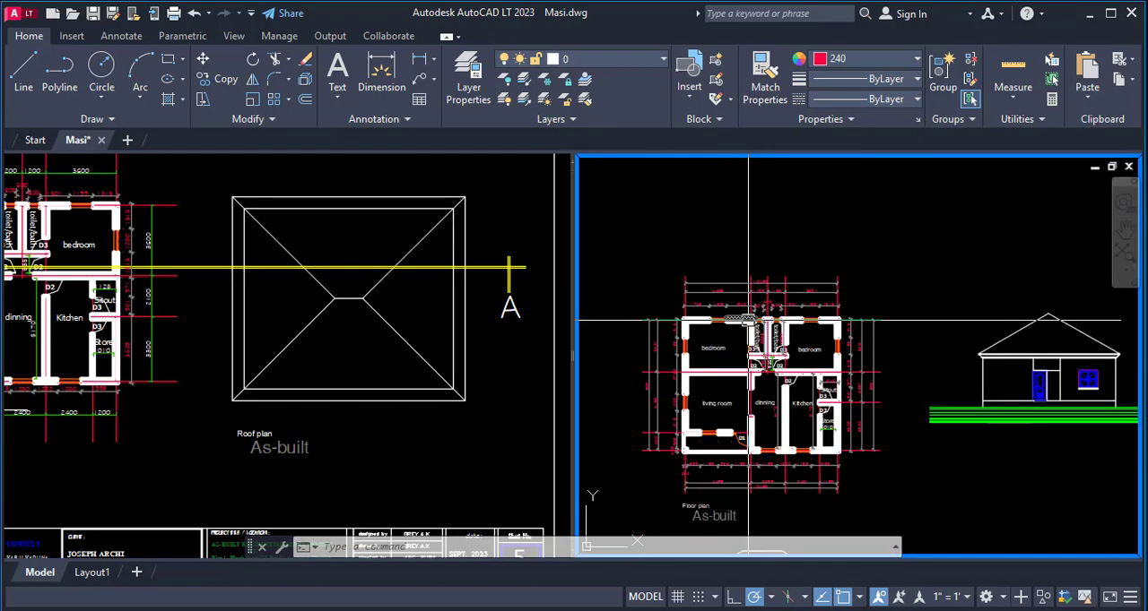
{"action": "type", "text": "xl"}
{"action": "key", "text": "Return"}
{"action": "scroll", "coordinate": [708, 377], "scroll_direction": "up", "scroll_amount": 6}
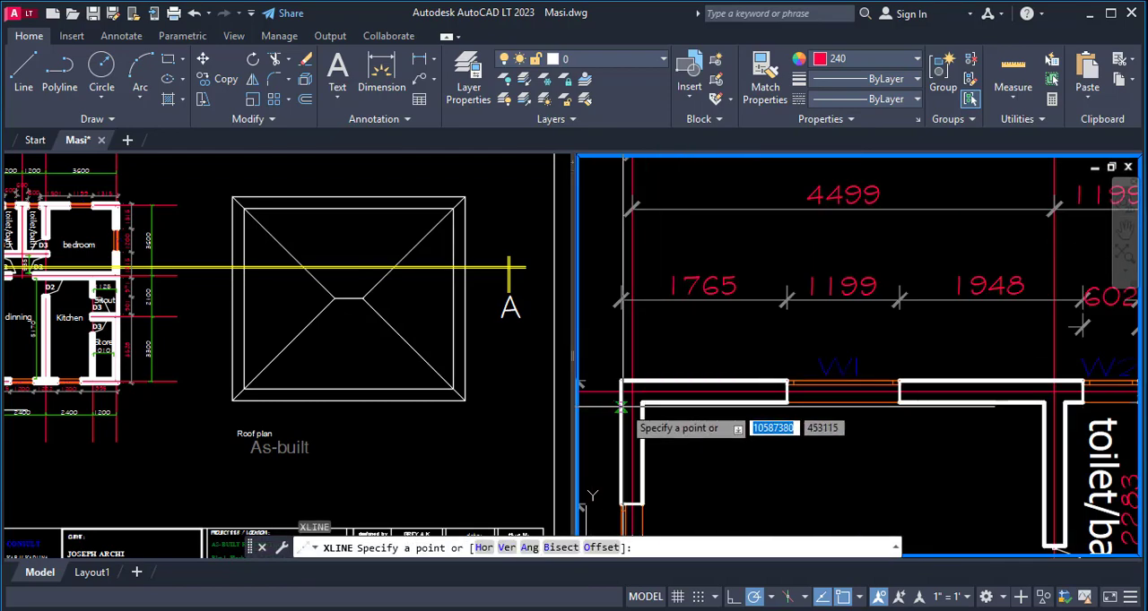
{"action": "left_click", "coordinate": [620, 382]}
{"action": "left_click", "coordinate": [620, 351]}
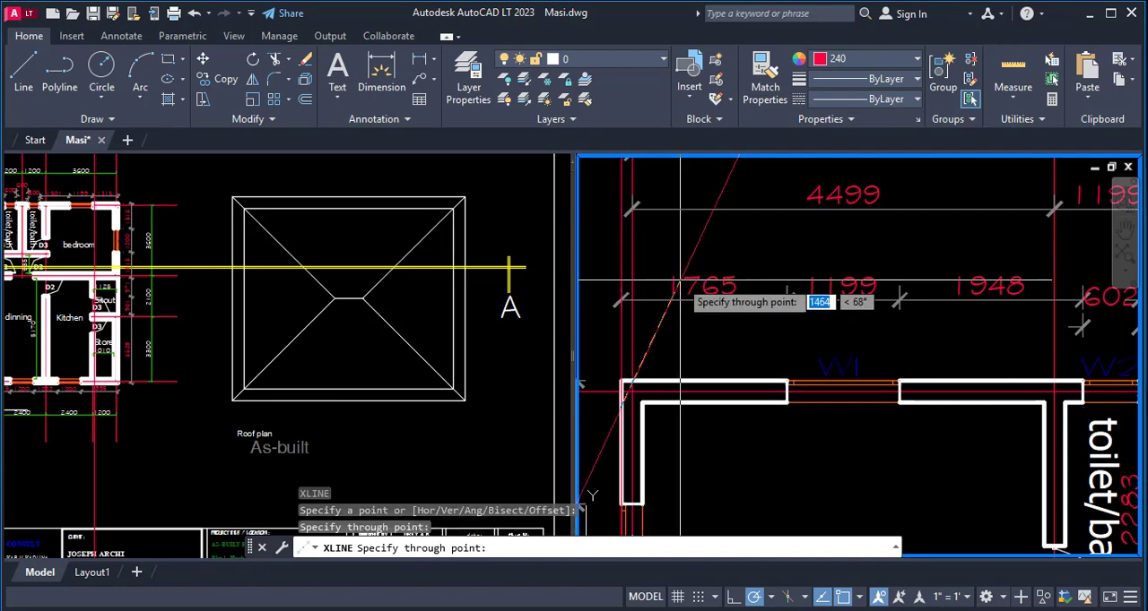
{"action": "scroll", "coordinate": [700, 283], "scroll_direction": "down", "scroll_amount": 2}
{"action": "key", "text": "Return"}
{"action": "key", "text": "Return"}
- Draw a vertical construction line through the left edge of bedroom window W1 in the upper wall
{"action": "scroll", "coordinate": [750, 348], "scroll_direction": "up", "scroll_amount": 6}
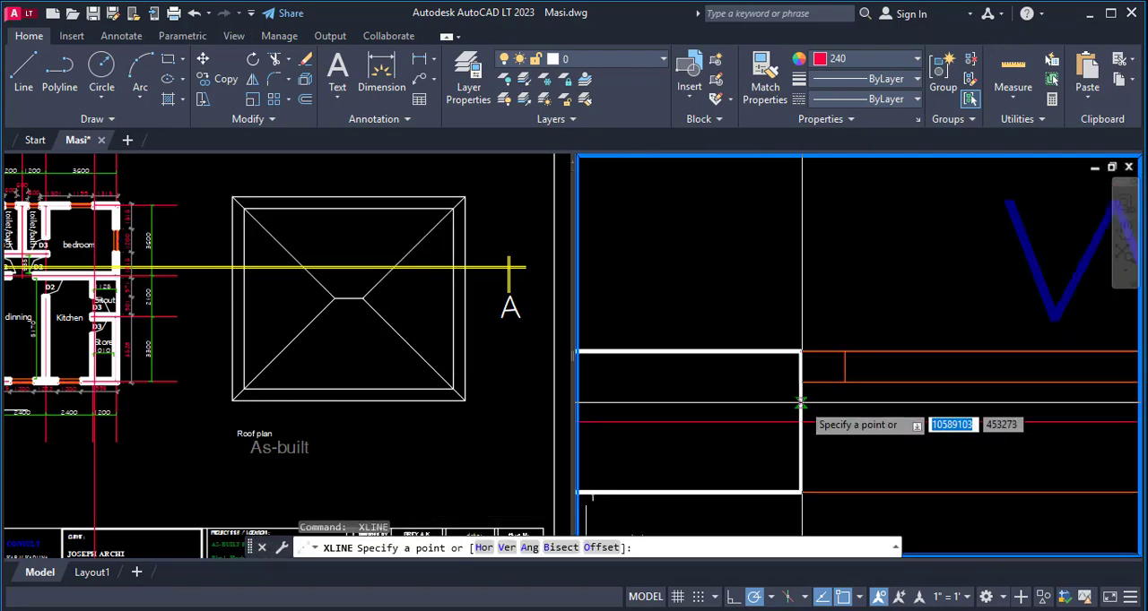
{"action": "left_click", "coordinate": [799, 353]}
{"action": "left_click", "coordinate": [800, 283]}
{"action": "scroll", "coordinate": [590, 285], "scroll_direction": "down", "scroll_amount": 7}
{"action": "key", "text": "Return"}
{"action": "key", "text": "Return"}
- Draw a vertical construction line through the right edge of bedroom window W1 in the upper wall
{"action": "scroll", "coordinate": [715, 296], "scroll_direction": "up", "scroll_amount": 6}
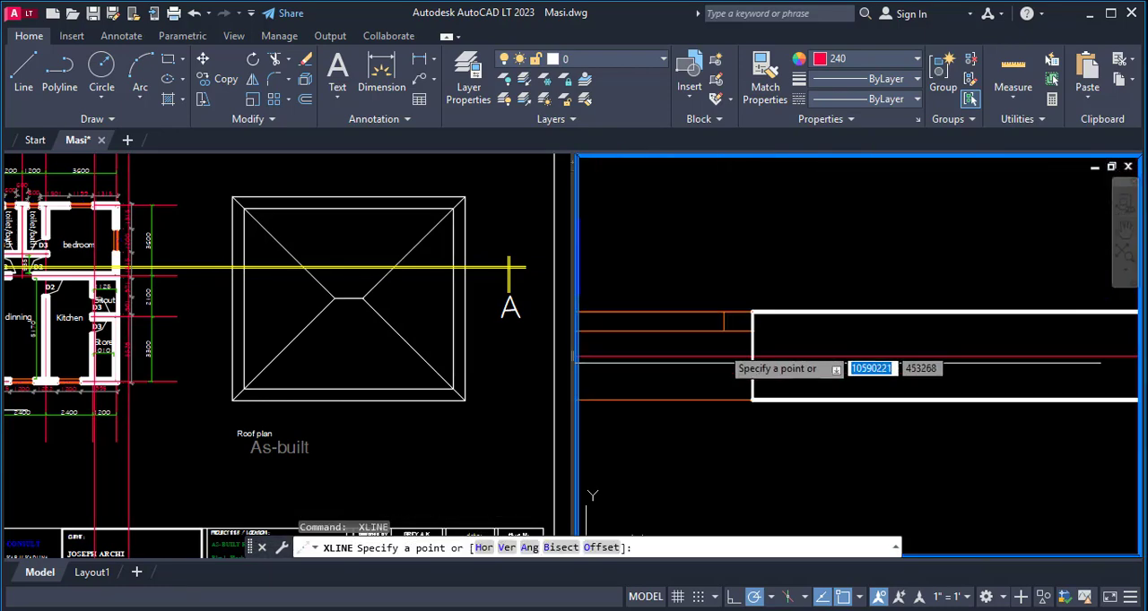
{"action": "left_click", "coordinate": [753, 400]}
{"action": "left_click", "coordinate": [753, 285]}
{"action": "scroll", "coordinate": [671, 314], "scroll_direction": "down", "scroll_amount": 4}
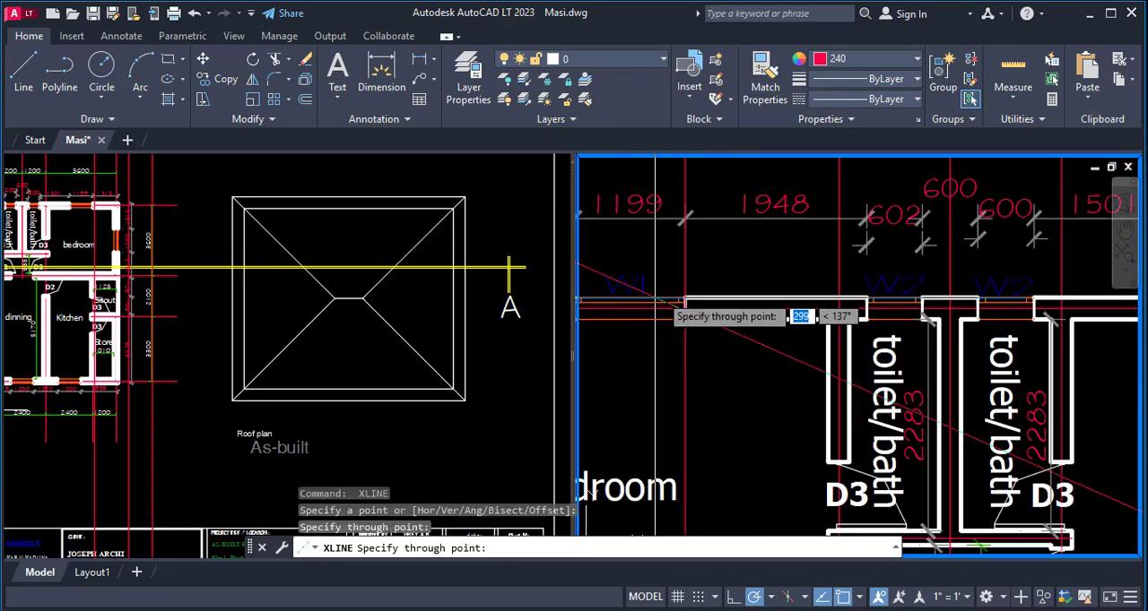
{"action": "key", "text": "Return"}
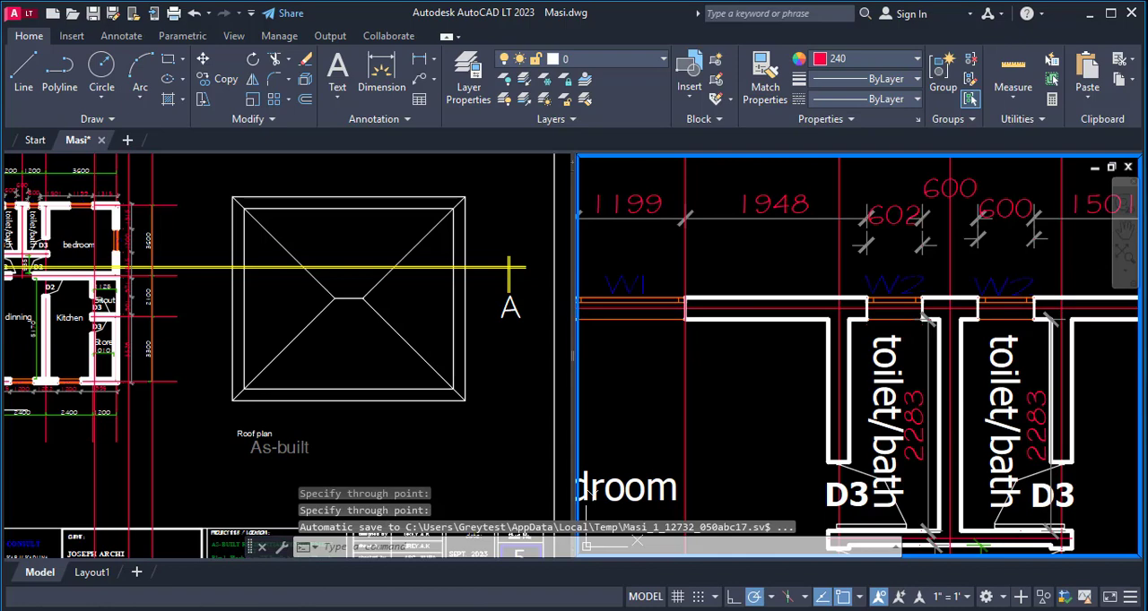
- Draw a vertical construction line through the left edge of the left toilet's window W2 in the upper wall
{"action": "key", "text": "Return"}
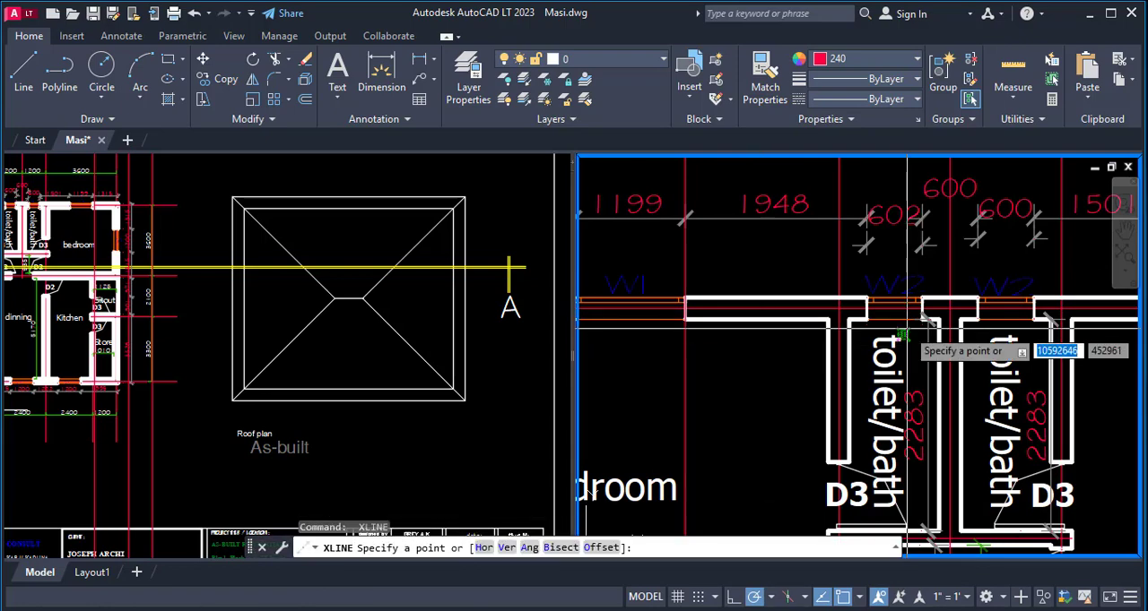
{"action": "scroll", "coordinate": [861, 333], "scroll_direction": "up", "scroll_amount": 3}
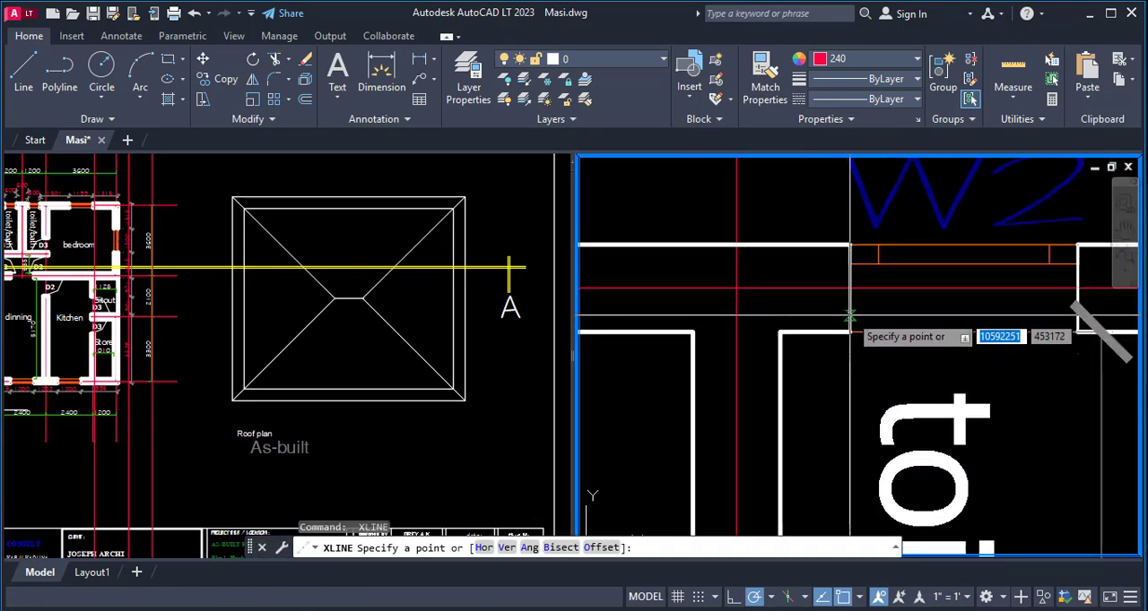
{"action": "left_click", "coordinate": [850, 313]}
{"action": "scroll", "coordinate": [727, 294], "scroll_direction": "down", "scroll_amount": 4}
{"action": "key", "text": "Return"}
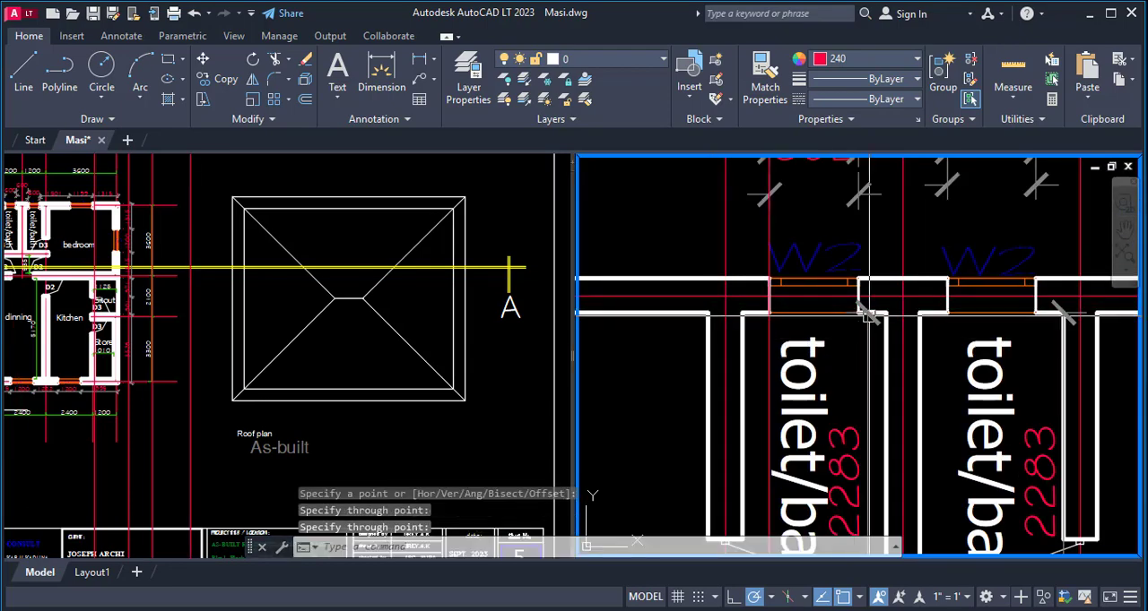
- Draw a vertical construction line through the right edge of the left toilet's window W2 in the upper wall
{"action": "key", "text": "Return"}
{"action": "scroll", "coordinate": [863, 311], "scroll_direction": "up", "scroll_amount": 6}
{"action": "left_click", "coordinate": [848, 318]}
{"action": "scroll", "coordinate": [848, 317], "scroll_direction": "down", "scroll_amount": 3}
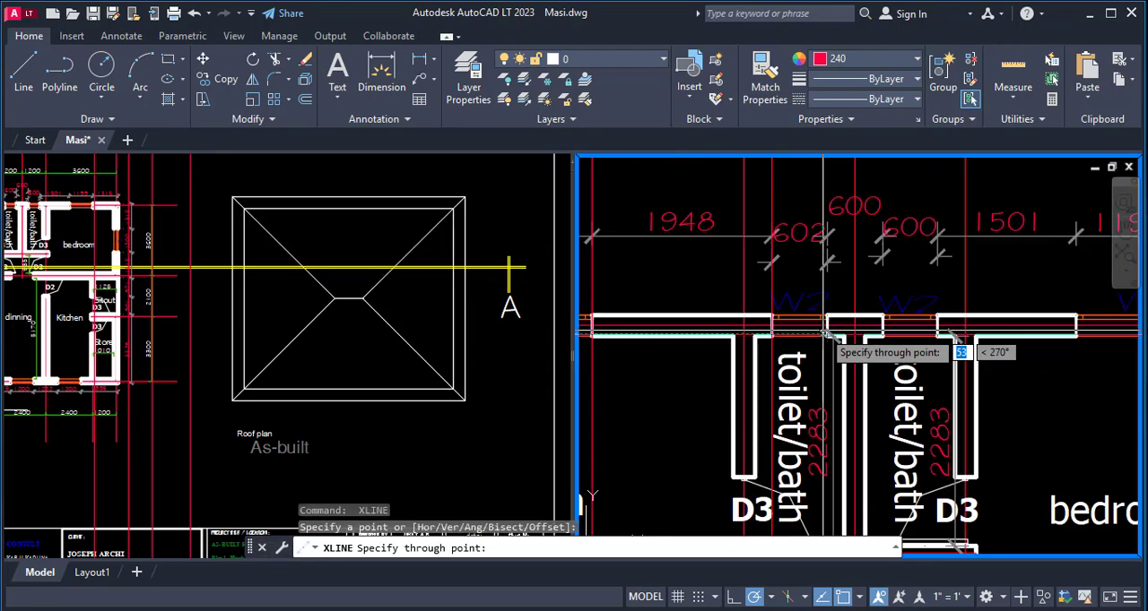
{"action": "scroll", "coordinate": [819, 376], "scroll_direction": "up", "scroll_amount": 4}
{"action": "scroll", "coordinate": [818, 268], "scroll_direction": "down", "scroll_amount": 3}
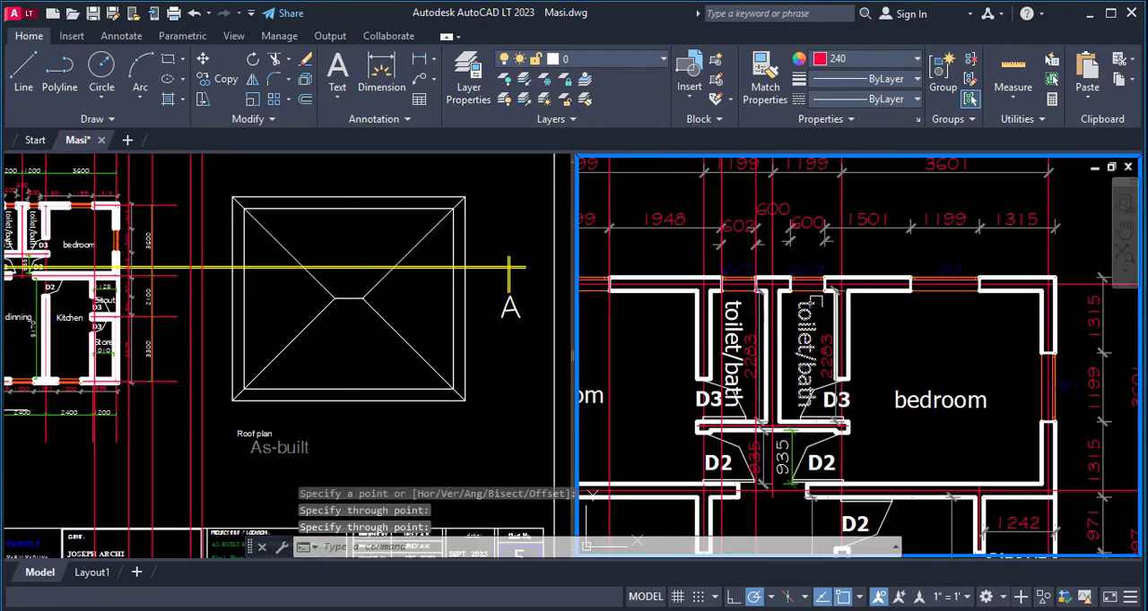
{"action": "key", "text": "Return"}
{"action": "key", "text": "Return"}
- Draw a vertical construction line through the left edge of the right toilet's window W2 in the upper wall
{"action": "scroll", "coordinate": [817, 381], "scroll_direction": "up", "scroll_amount": 6}
{"action": "left_click", "coordinate": [818, 381]}
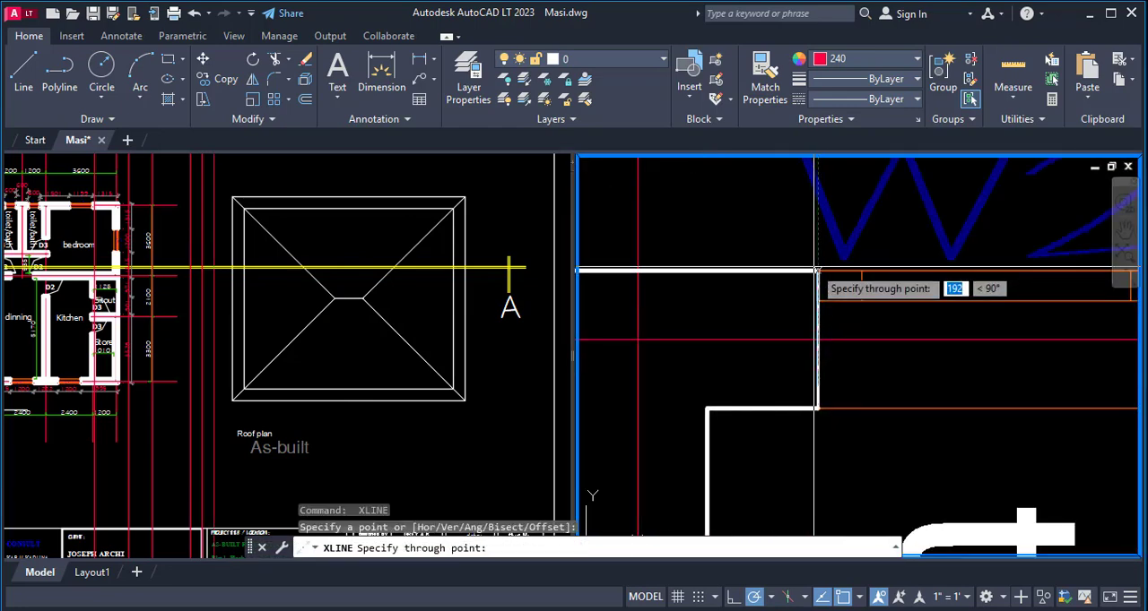
{"action": "left_click", "coordinate": [818, 252]}
{"action": "scroll", "coordinate": [657, 282], "scroll_direction": "down", "scroll_amount": 7}
{"action": "key", "text": "Return"}
{"action": "key", "text": "Return"}
- Draw a vertical construction line through the right edge of the right toilet's window W2 and end the command
{"action": "scroll", "coordinate": [740, 332], "scroll_direction": "up", "scroll_amount": 6}
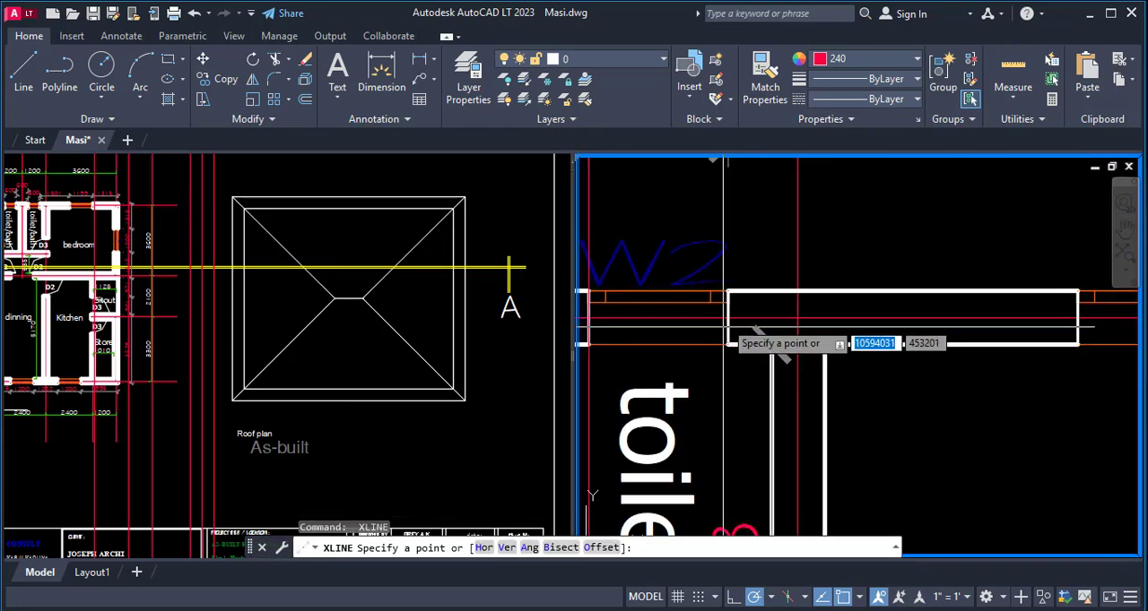
{"action": "left_click", "coordinate": [737, 333]}
{"action": "scroll", "coordinate": [756, 185], "scroll_direction": "down", "scroll_amount": 8}
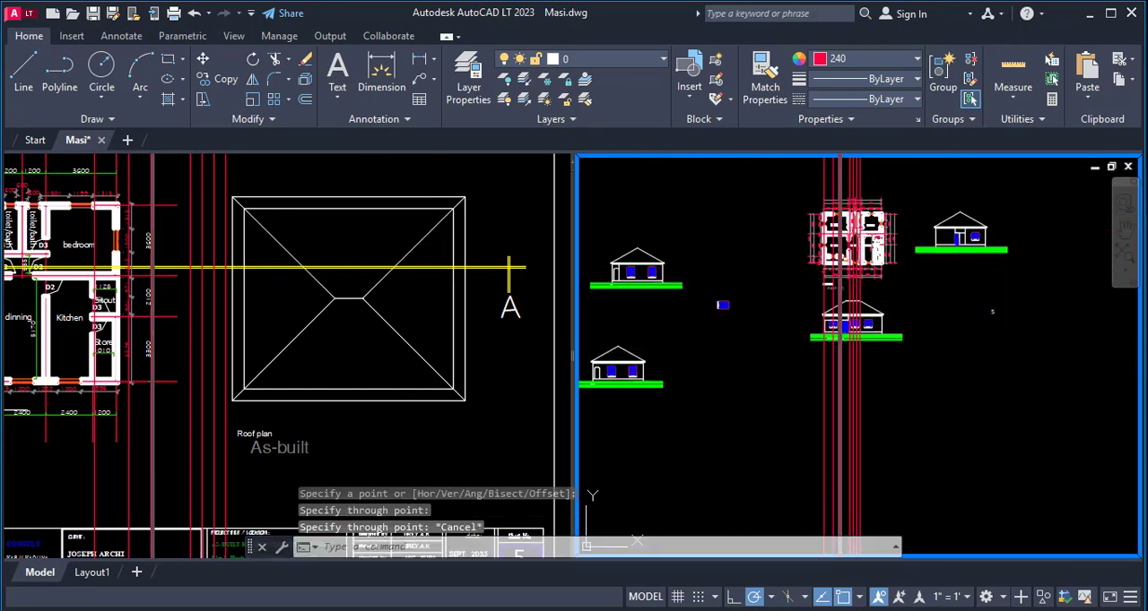
{"action": "scroll", "coordinate": [784, 329], "scroll_direction": "up", "scroll_amount": 9}
{"action": "key", "text": "Escape"}
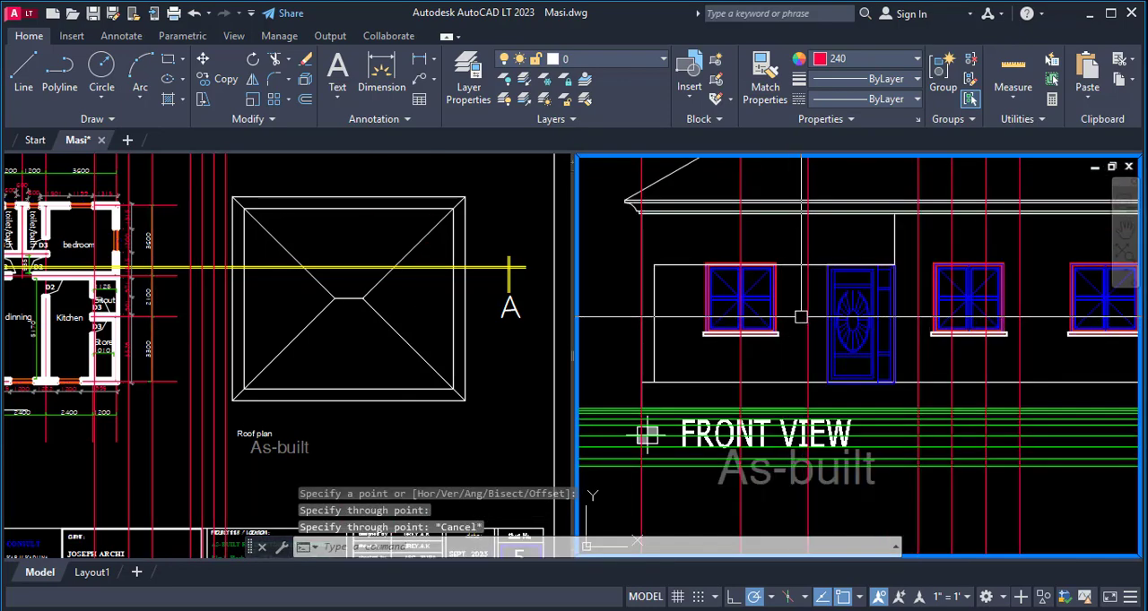
- Examine the front elevation's walls, windows and door against the projected construction lines and the free space above the floor plan
{"action": "scroll", "coordinate": [696, 330], "scroll_direction": "down", "scroll_amount": 5}
{"action": "scroll", "coordinate": [890, 240], "scroll_direction": "up", "scroll_amount": 5}
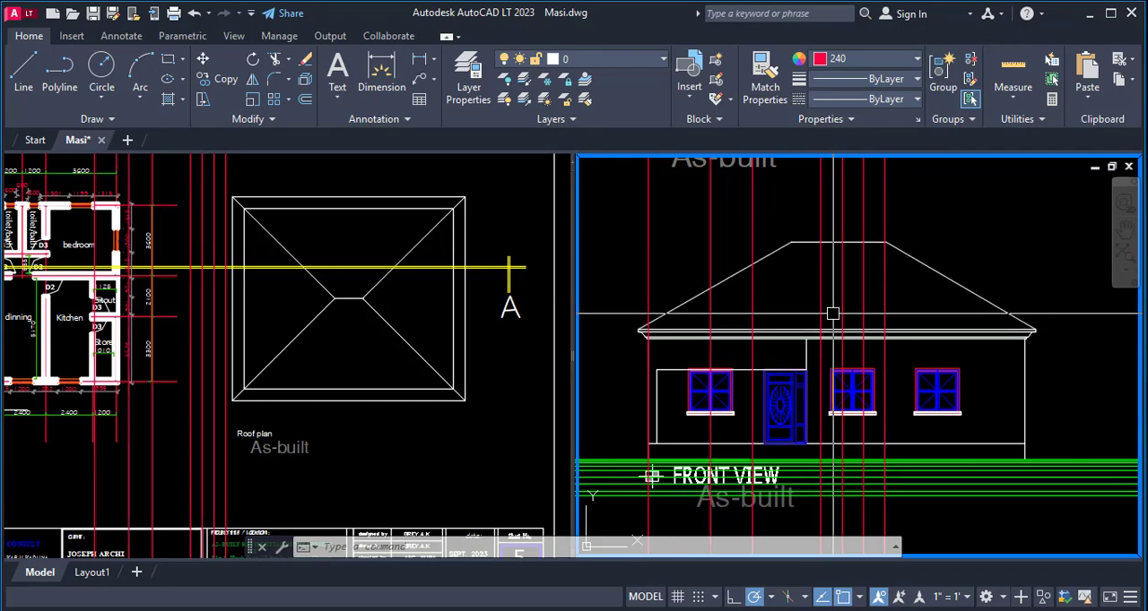
{"action": "scroll", "coordinate": [641, 410], "scroll_direction": "up", "scroll_amount": 2}
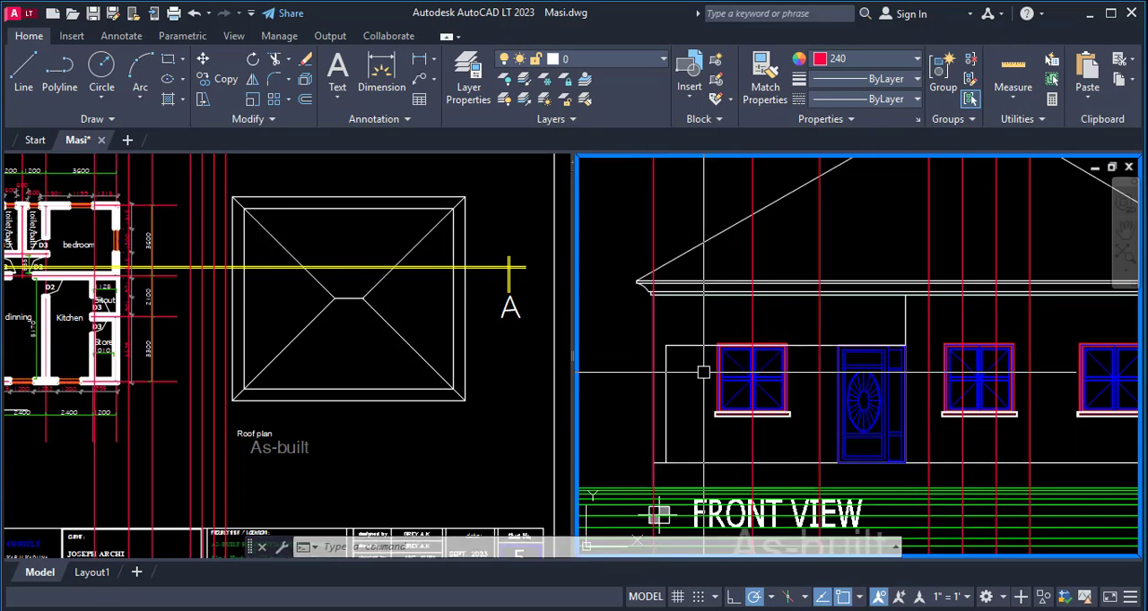
{"action": "scroll", "coordinate": [704, 372], "scroll_direction": "down", "scroll_amount": 8}
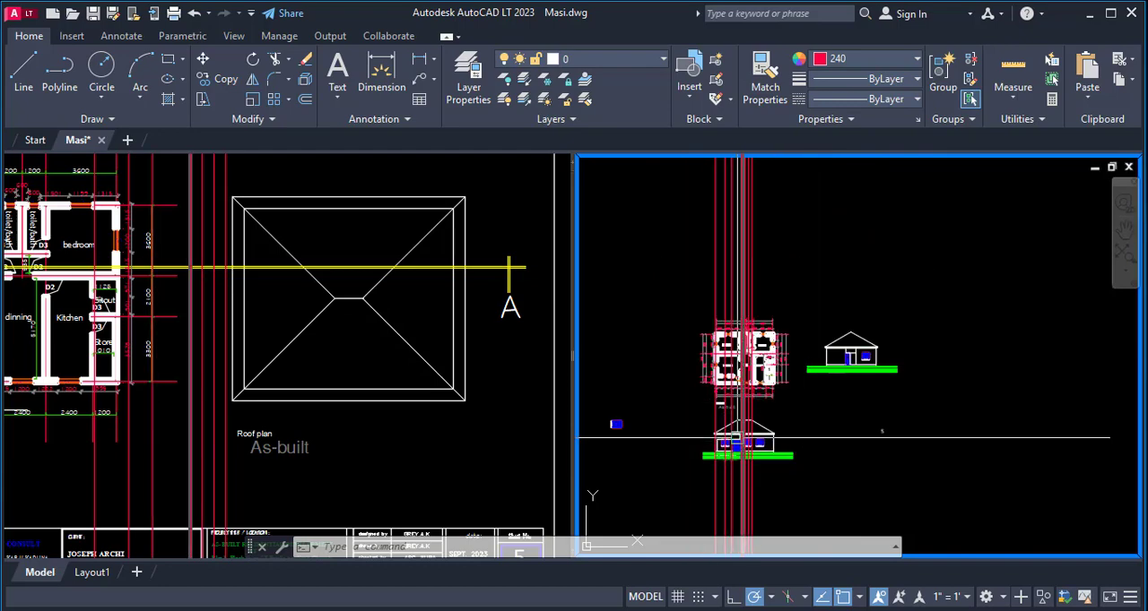
{"action": "scroll", "coordinate": [727, 275], "scroll_direction": "up", "scroll_amount": 5}
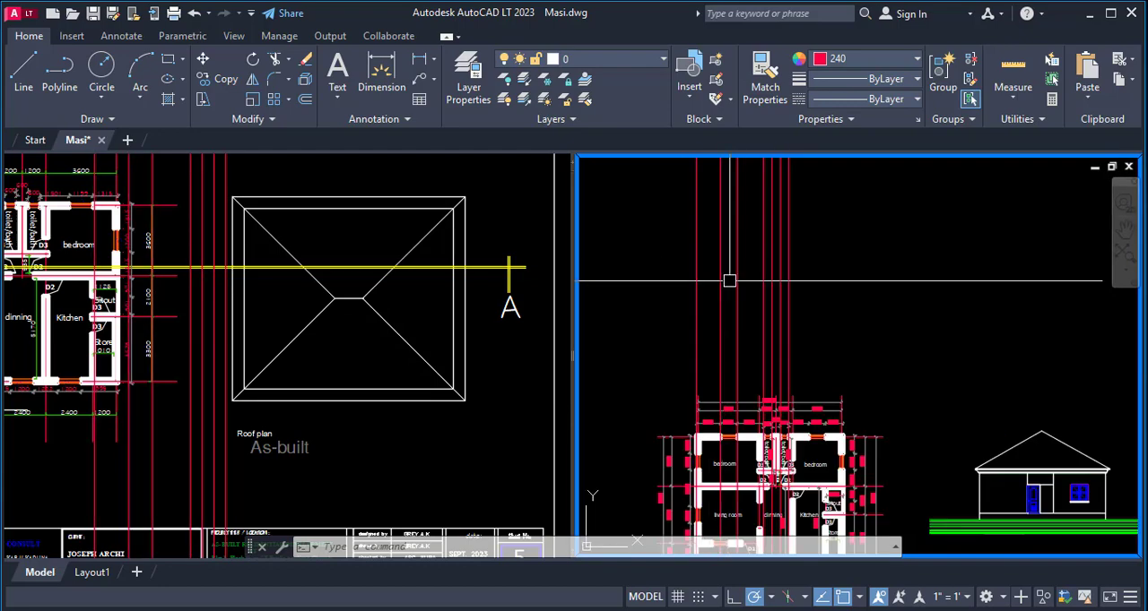
{"action": "scroll", "coordinate": [730, 278], "scroll_direction": "down", "scroll_amount": 3}
{"action": "scroll", "coordinate": [714, 458], "scroll_direction": "up", "scroll_amount": 3}
{"action": "scroll", "coordinate": [776, 331], "scroll_direction": "down", "scroll_amount": 5}
{"action": "scroll", "coordinate": [771, 475], "scroll_direction": "up", "scroll_amount": 10}
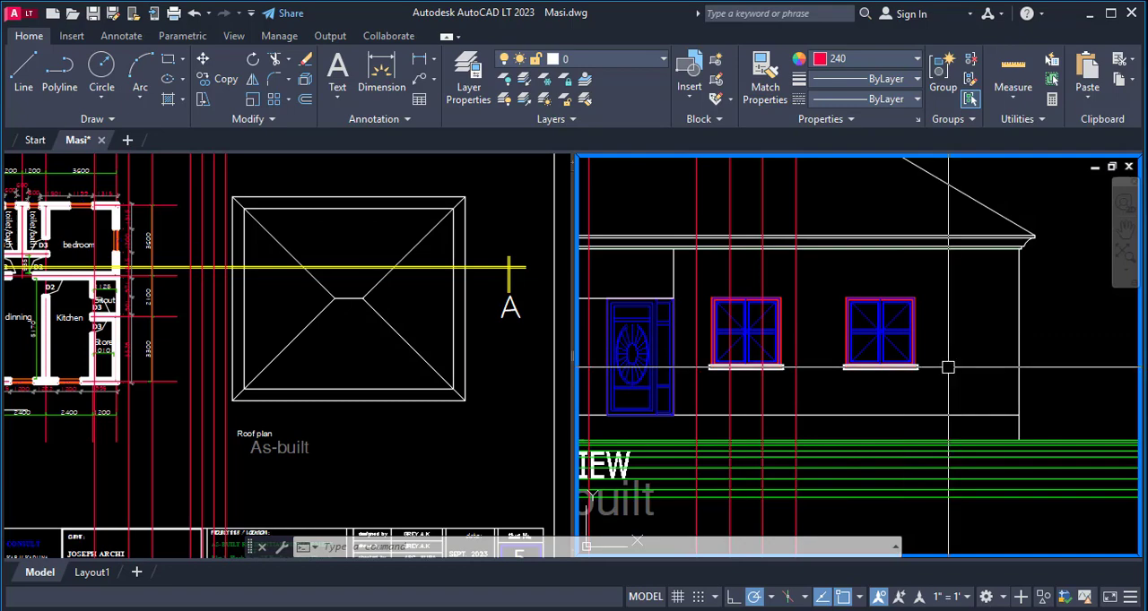
{"action": "scroll", "coordinate": [948, 368], "scroll_direction": "down", "scroll_amount": 10}
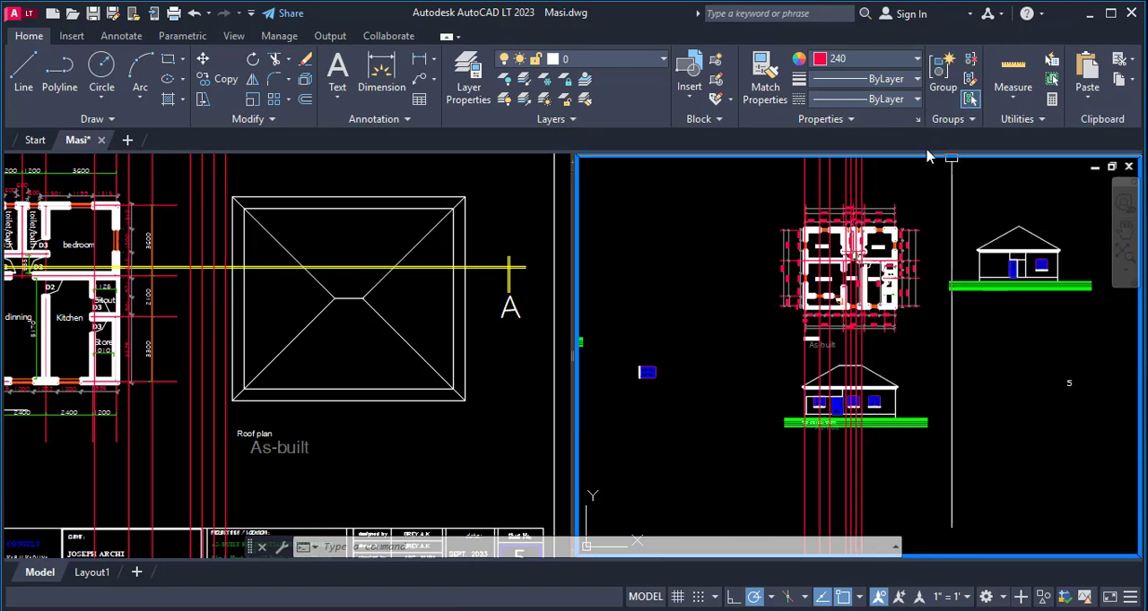
- Draw a vertical construction line through the left edge of the right bedroom's window W1 in the upper wall
{"action": "scroll", "coordinate": [861, 269], "scroll_direction": "up", "scroll_amount": 8}
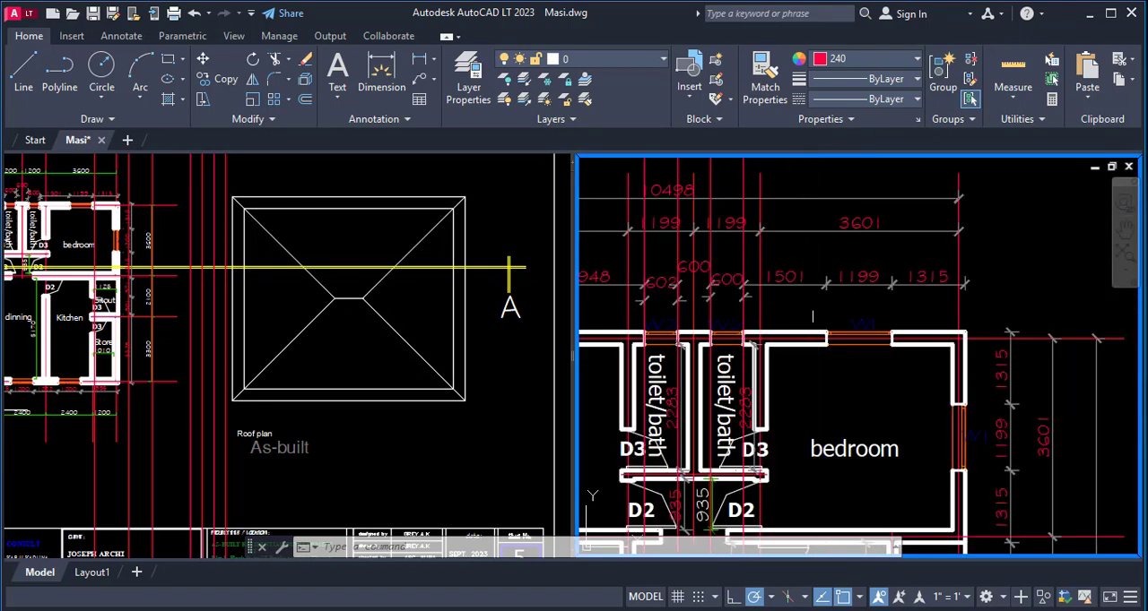
{"action": "scroll", "coordinate": [812, 315], "scroll_direction": "up", "scroll_amount": 2}
{"action": "type", "text": "D"}
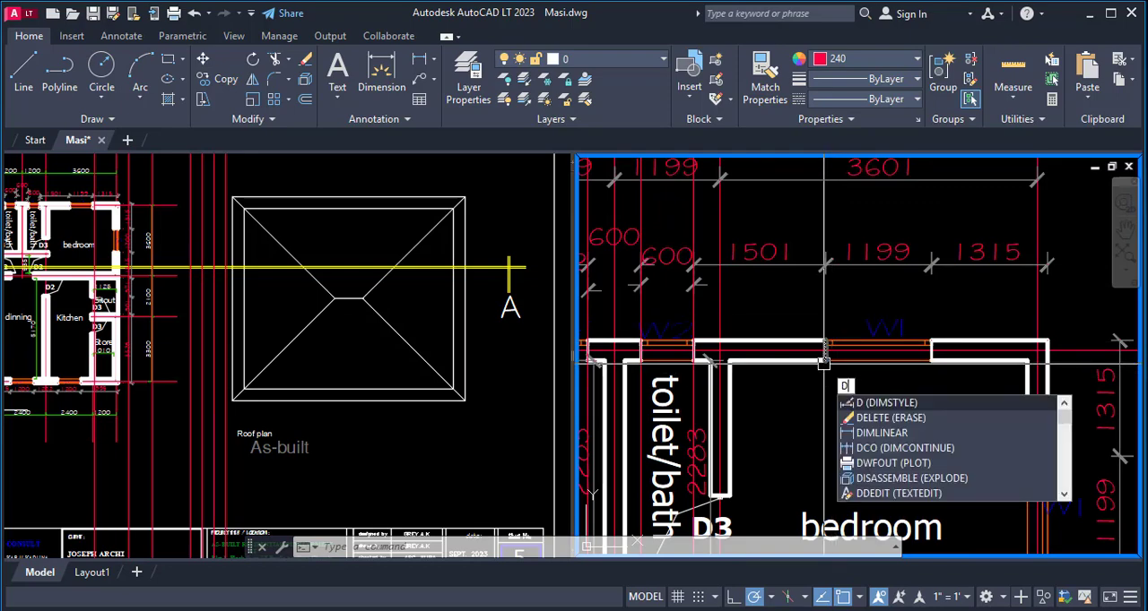
{"action": "key", "text": "Escape"}
{"action": "type", "text": "X"}
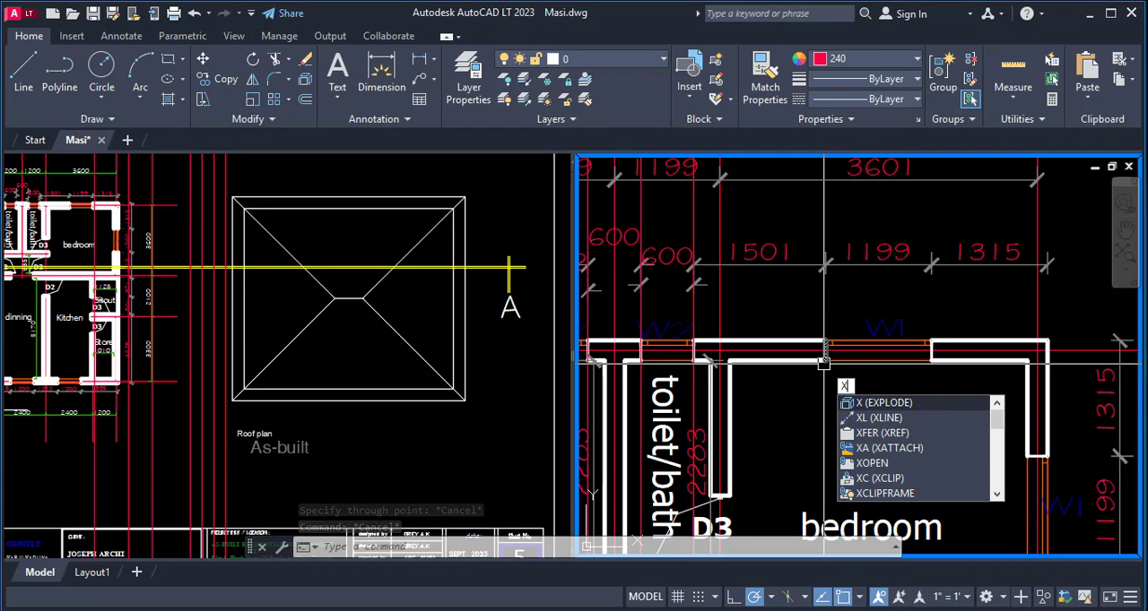
{"action": "type", "text": "L"}
{"action": "key", "text": "Return"}
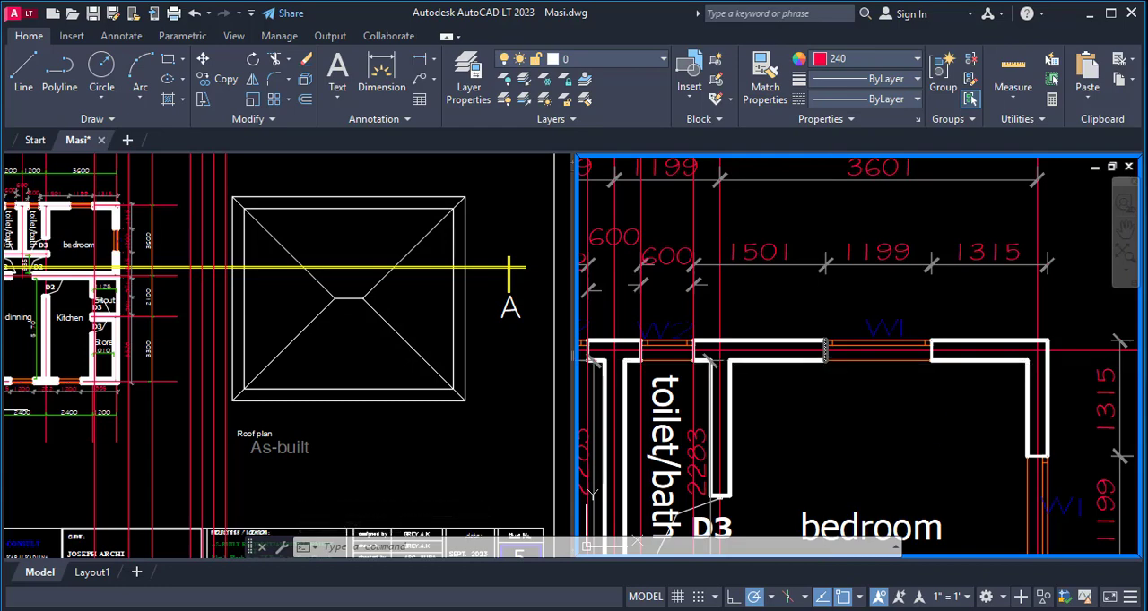
{"action": "scroll", "coordinate": [823, 363], "scroll_direction": "up", "scroll_amount": 3}
{"action": "scroll", "coordinate": [831, 363], "scroll_direction": "down", "scroll_amount": 3}
{"action": "scroll", "coordinate": [831, 363], "scroll_direction": "up", "scroll_amount": 3}
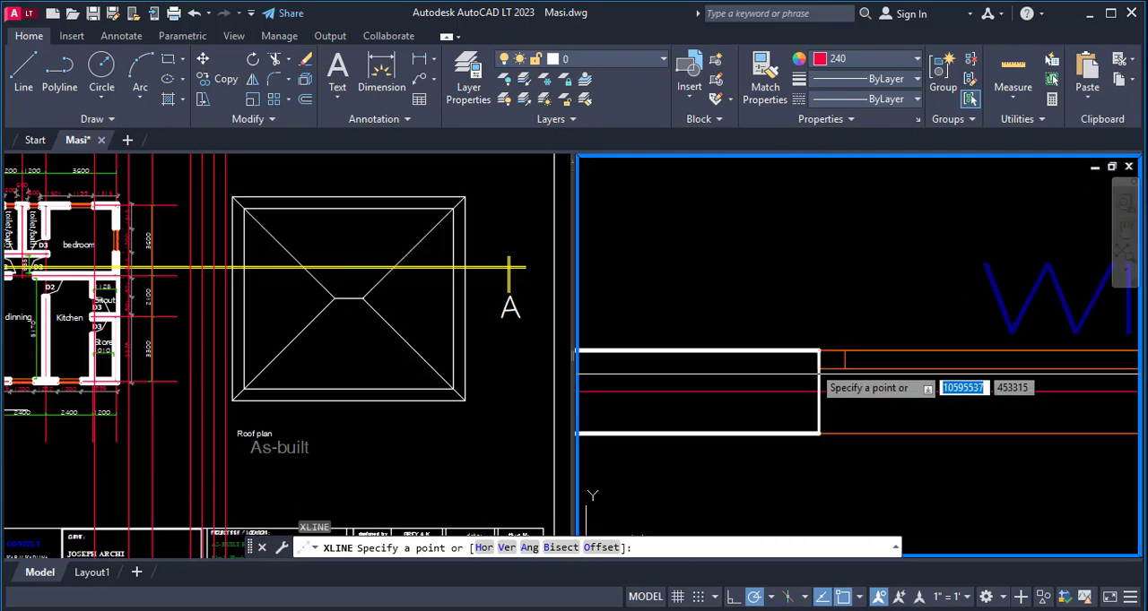
{"action": "left_click", "coordinate": [819, 409]}
{"action": "scroll", "coordinate": [825, 305], "scroll_direction": "down", "scroll_amount": 4}
{"action": "key", "text": "Return"}
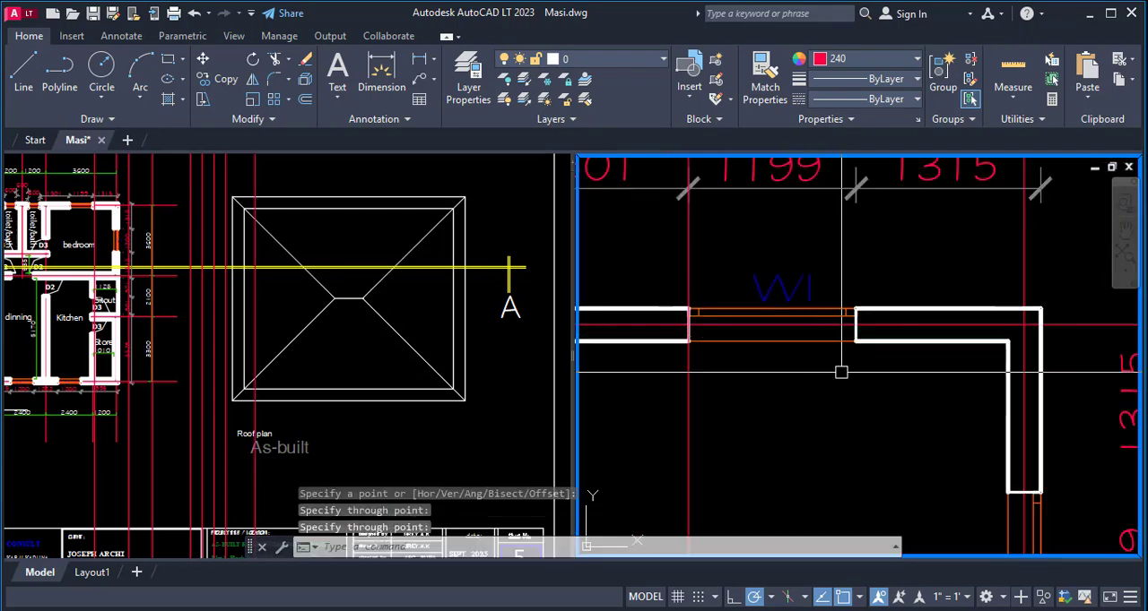
- Draw a vertical construction line through the right edge of the right bedroom's window W1 in the upper wall
{"action": "key", "text": "Return"}
{"action": "scroll", "coordinate": [849, 332], "scroll_direction": "up", "scroll_amount": 4}
{"action": "left_click", "coordinate": [868, 320]}
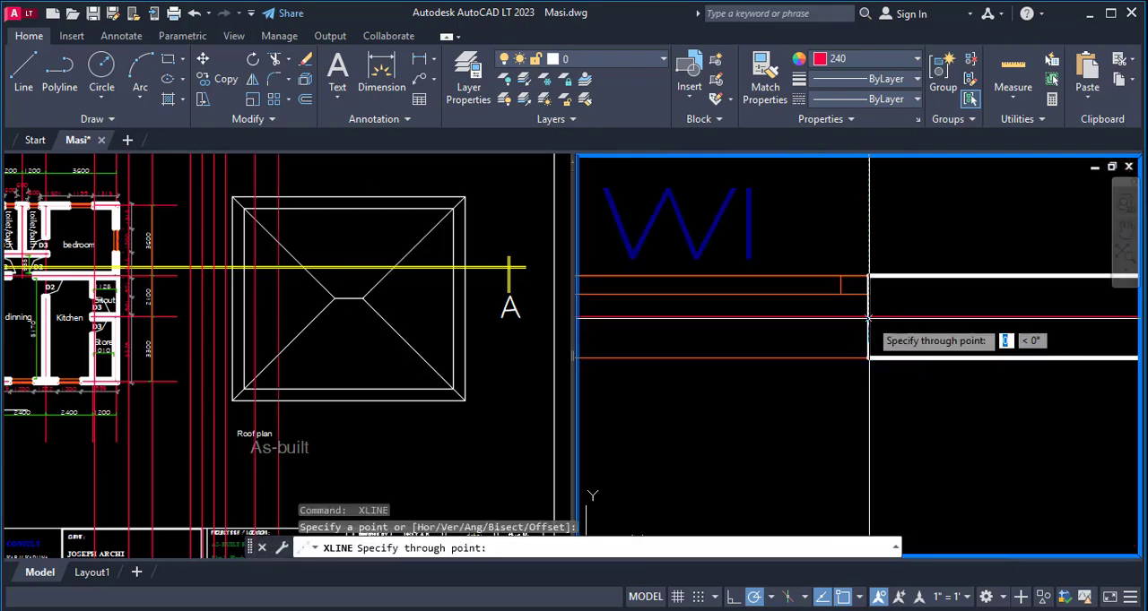
{"action": "left_click", "coordinate": [871, 231]}
{"action": "scroll", "coordinate": [688, 344], "scroll_direction": "down", "scroll_amount": 4}
- Draw a vertical construction line through the upper-right outer wall corner of the floor plan
{"action": "key", "text": "Return"}
{"action": "key", "text": "Return"}
{"action": "scroll", "coordinate": [932, 333], "scroll_direction": "up", "scroll_amount": 4}
{"action": "left_click", "coordinate": [961, 365]}
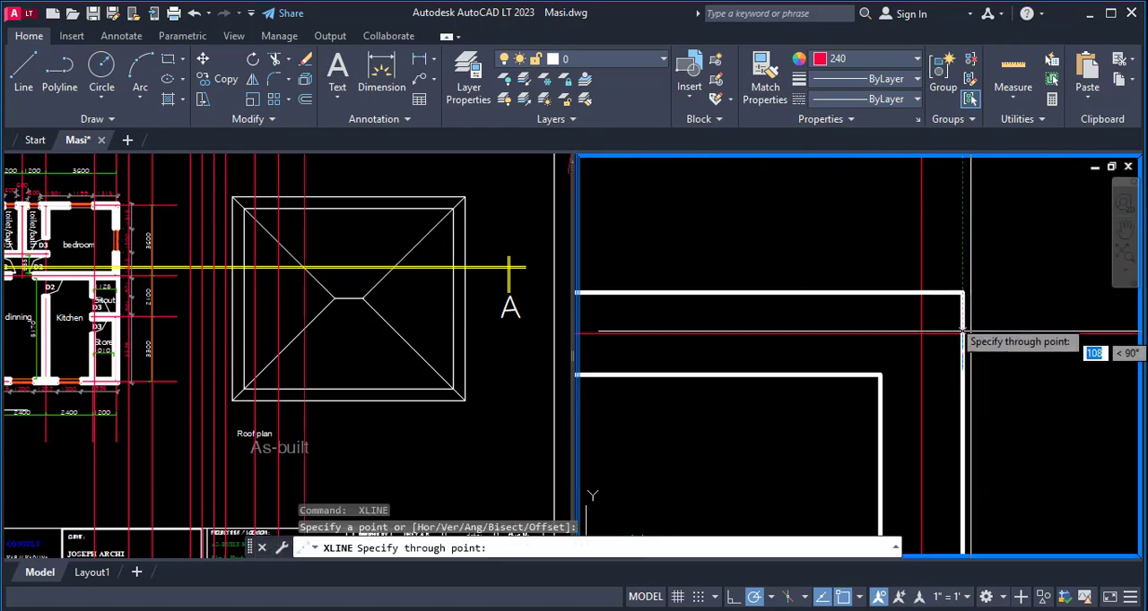
{"action": "scroll", "coordinate": [939, 363], "scroll_direction": "down", "scroll_amount": 4}
{"action": "scroll", "coordinate": [942, 359], "scroll_direction": "down", "scroll_amount": 2}
{"action": "key", "text": "Escape"}
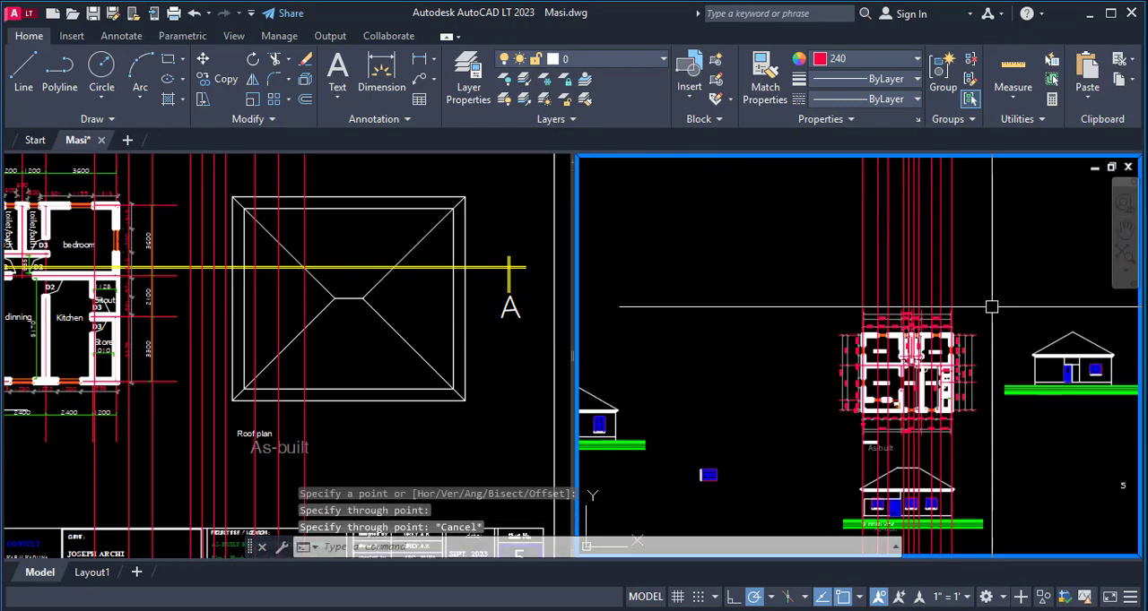
- Copy the front elevation's green ground lines and title to the space above the floor plan, aligned on the left wall's construction line
{"action": "scroll", "coordinate": [964, 394], "scroll_direction": "down", "scroll_amount": 3}
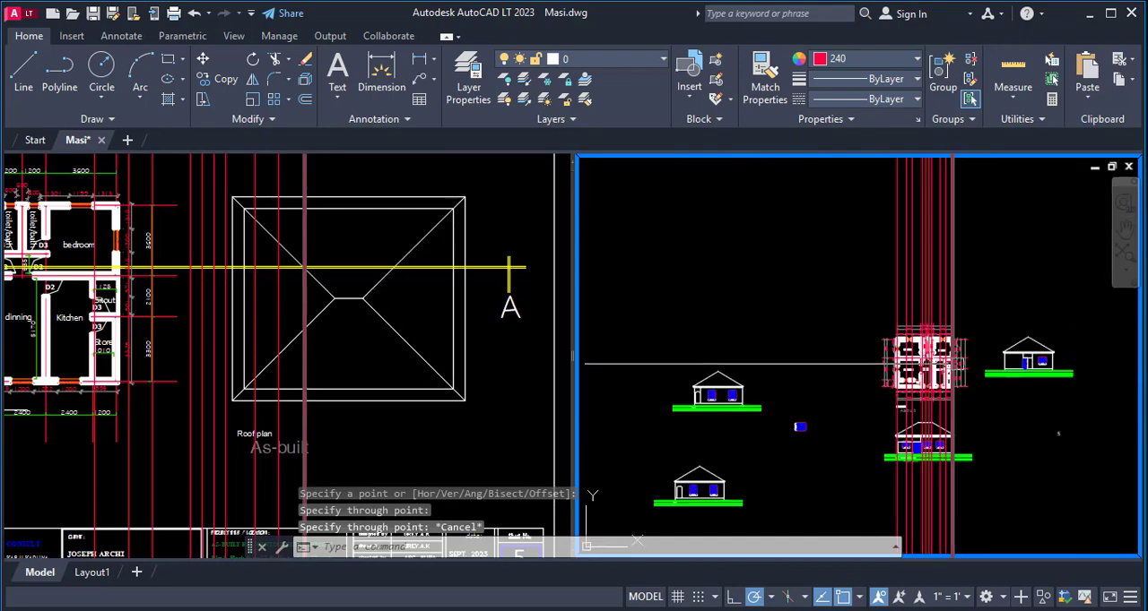
{"action": "type", "text": "co"}
{"action": "key", "text": "Return"}
{"action": "scroll", "coordinate": [949, 491], "scroll_direction": "up", "scroll_amount": 5}
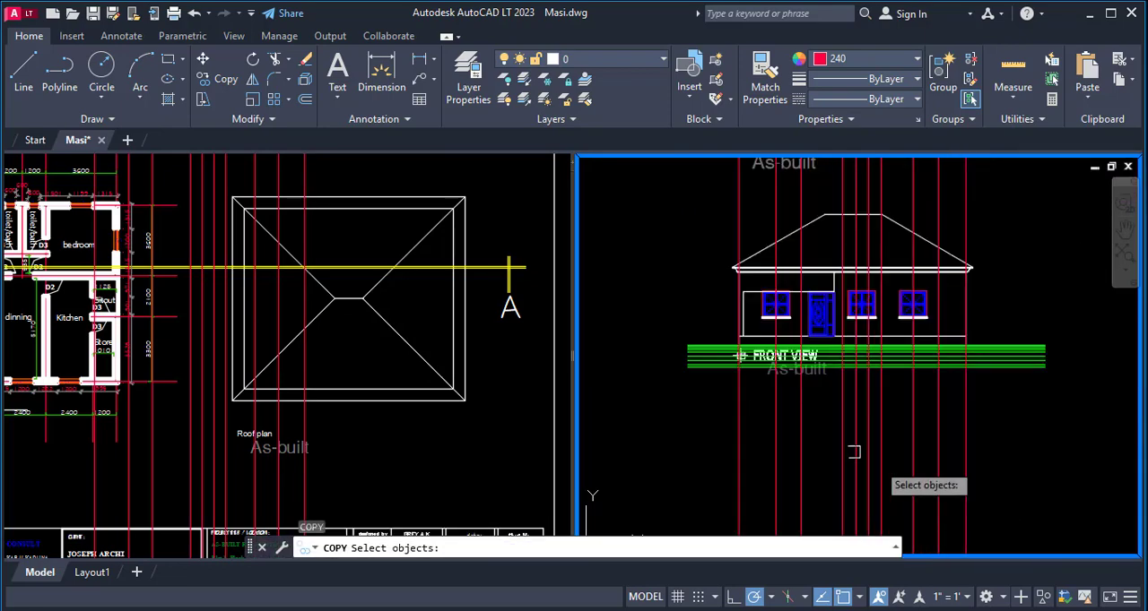
{"action": "left_click", "coordinate": [653, 339]}
{"action": "left_click", "coordinate": [1115, 403]}
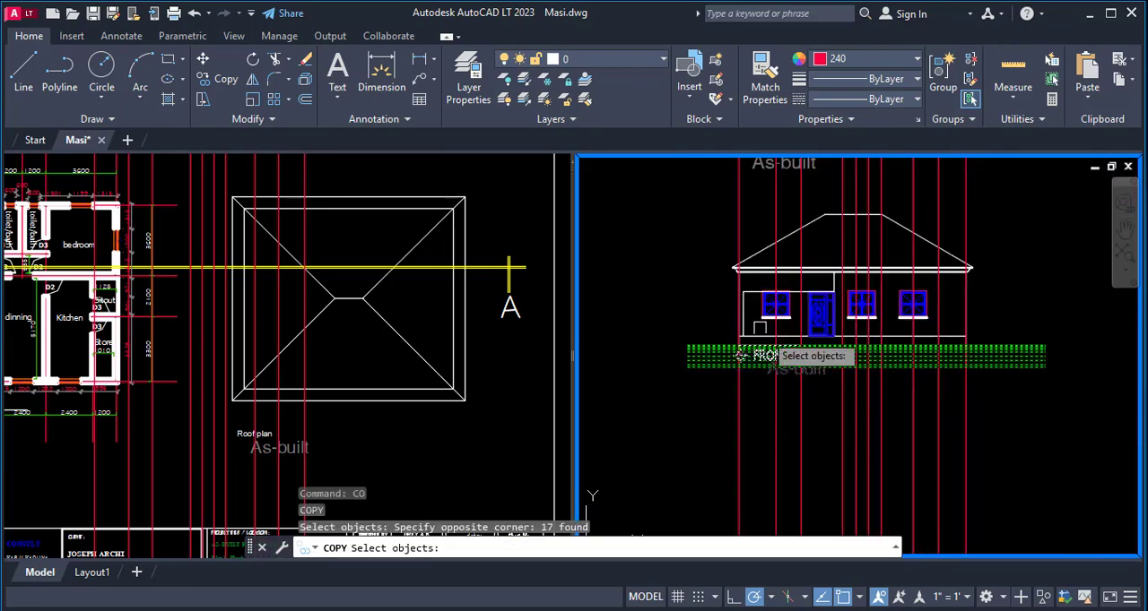
{"action": "scroll", "coordinate": [728, 335], "scroll_direction": "up", "scroll_amount": 6}
{"action": "key", "text": "Return"}
{"action": "left_click", "coordinate": [771, 411]}
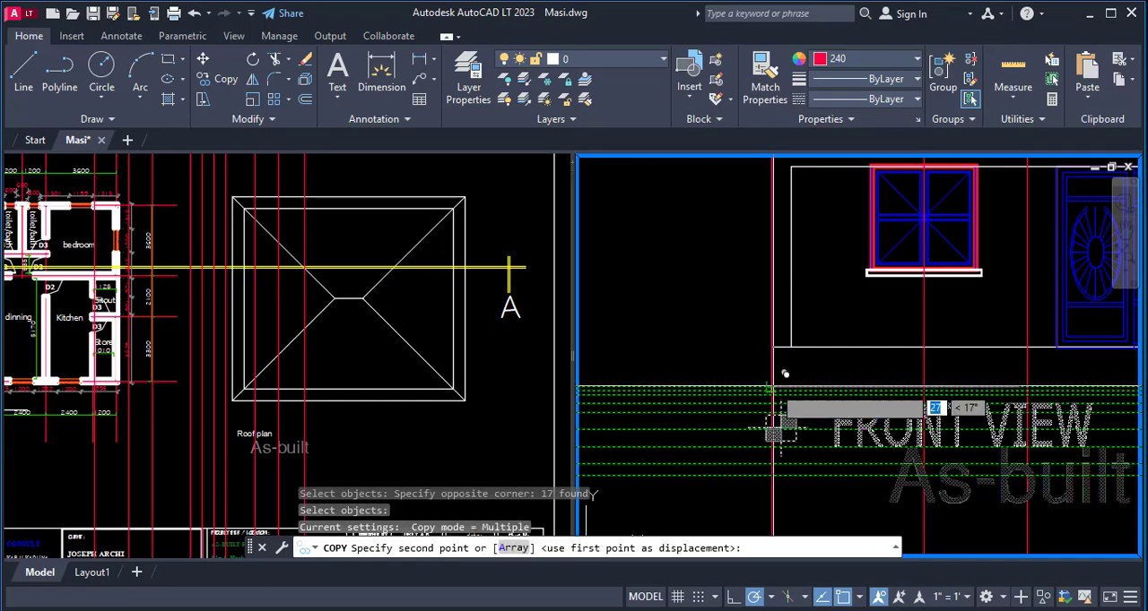
{"action": "scroll", "coordinate": [717, 439], "scroll_direction": "down", "scroll_amount": 5}
{"action": "scroll", "coordinate": [717, 318], "scroll_direction": "up", "scroll_amount": 2}
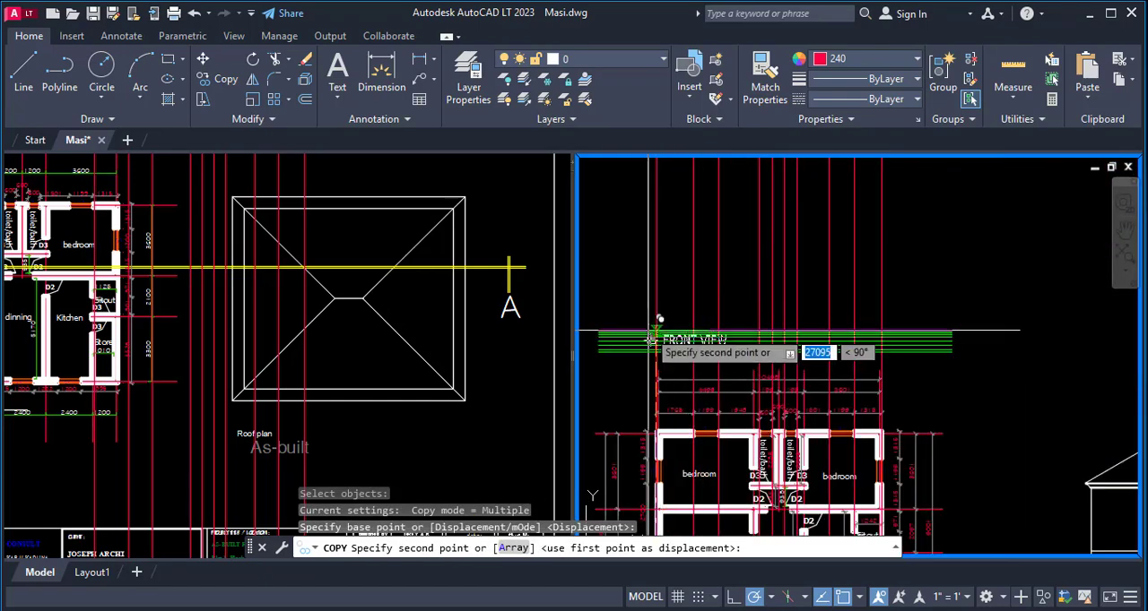
{"action": "left_click", "coordinate": [656, 316]}
{"action": "scroll", "coordinate": [659, 323], "scroll_direction": "up", "scroll_amount": 3}
{"action": "key", "text": "Escape"}
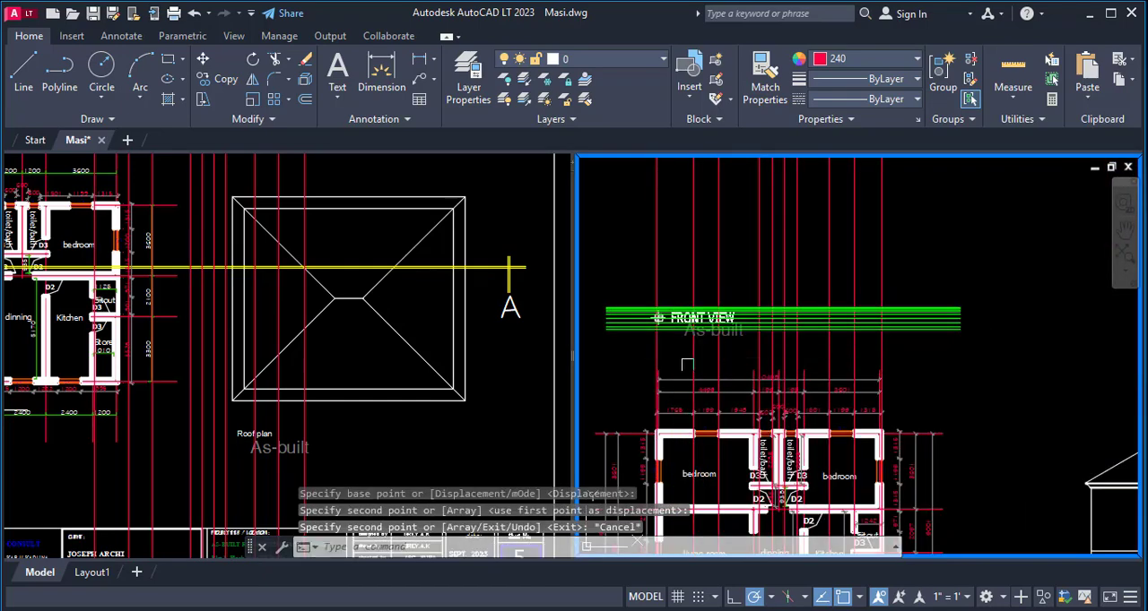
- Erase the copied FRONT VIEW title, its As-built text and symbol from the ground lines above the floor plan
{"action": "type", "text": "e"}
{"action": "key", "text": "Return"}
{"action": "left_click", "coordinate": [610, 267]}
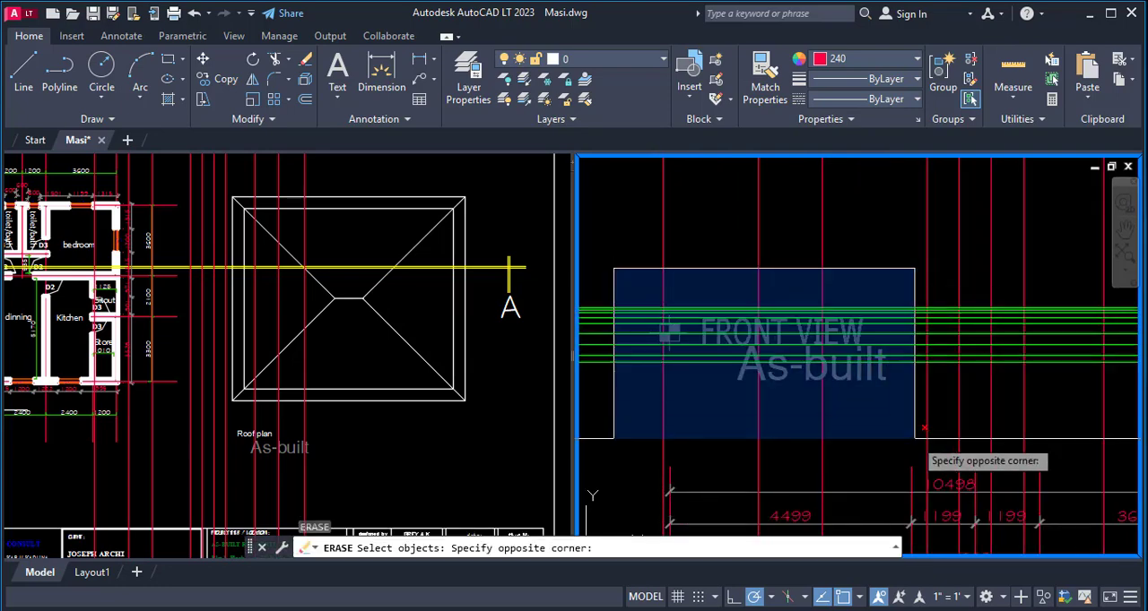
{"action": "left_click", "coordinate": [914, 459]}
{"action": "scroll", "coordinate": [811, 387], "scroll_direction": "down", "scroll_amount": 3}
{"action": "scroll", "coordinate": [811, 386], "scroll_direction": "down", "scroll_amount": 2}
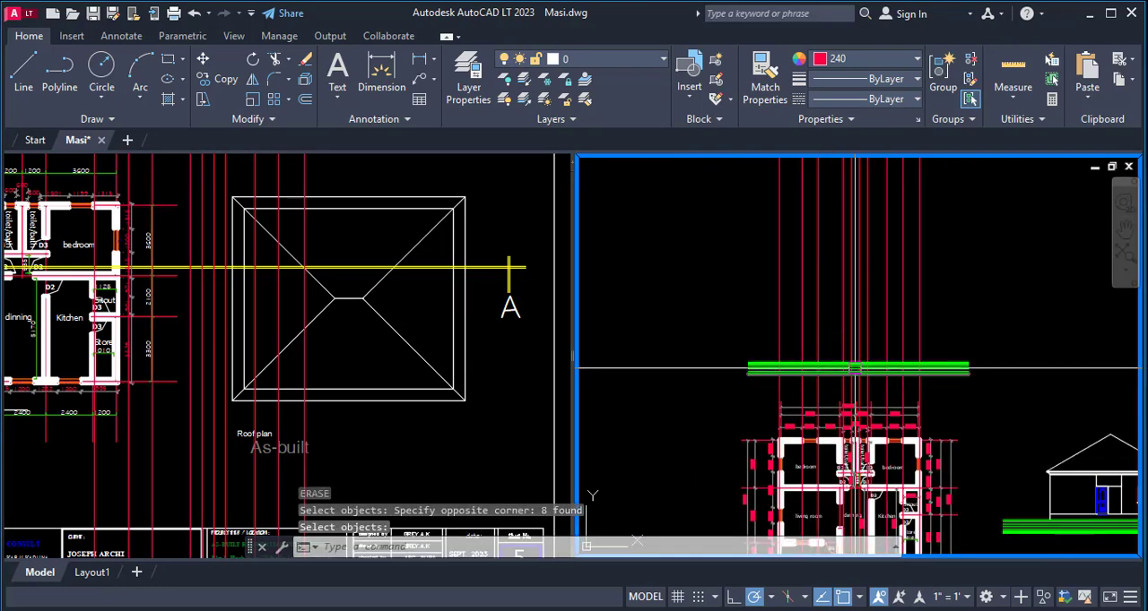
- Offset the uppermost copied ground line upward by 450 above the floor plan
{"action": "type", "text": "o"}
{"action": "key", "text": "Return"}
{"action": "scroll", "coordinate": [803, 354], "scroll_direction": "up", "scroll_amount": 2}
{"action": "scroll", "coordinate": [799, 354], "scroll_direction": "up", "scroll_amount": 2}
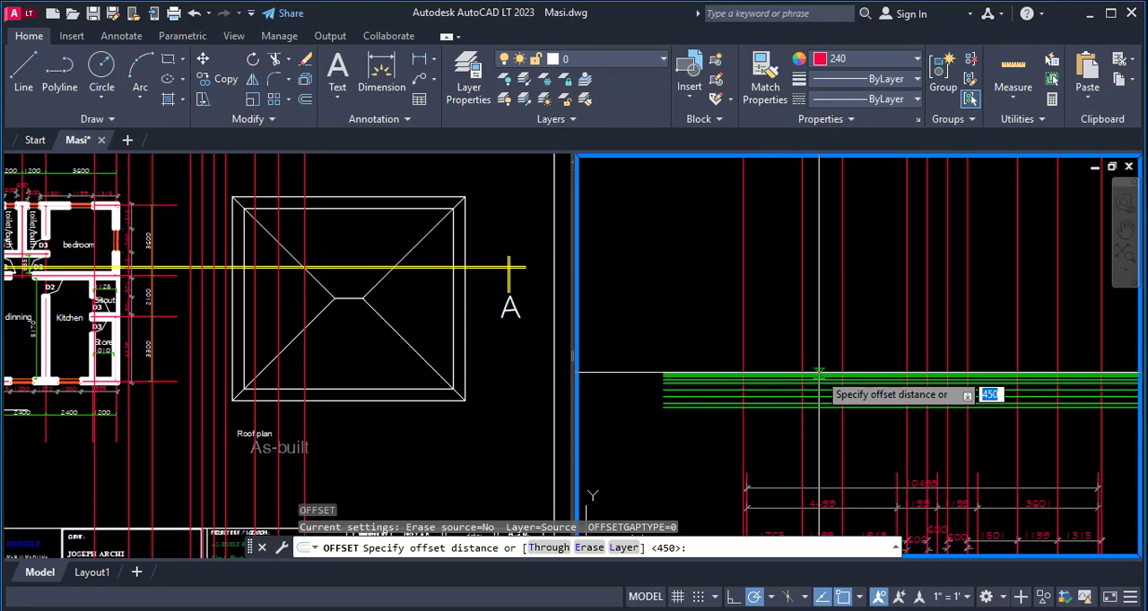
{"action": "key", "text": "Return"}
{"action": "scroll", "coordinate": [817, 371], "scroll_direction": "up", "scroll_amount": 3}
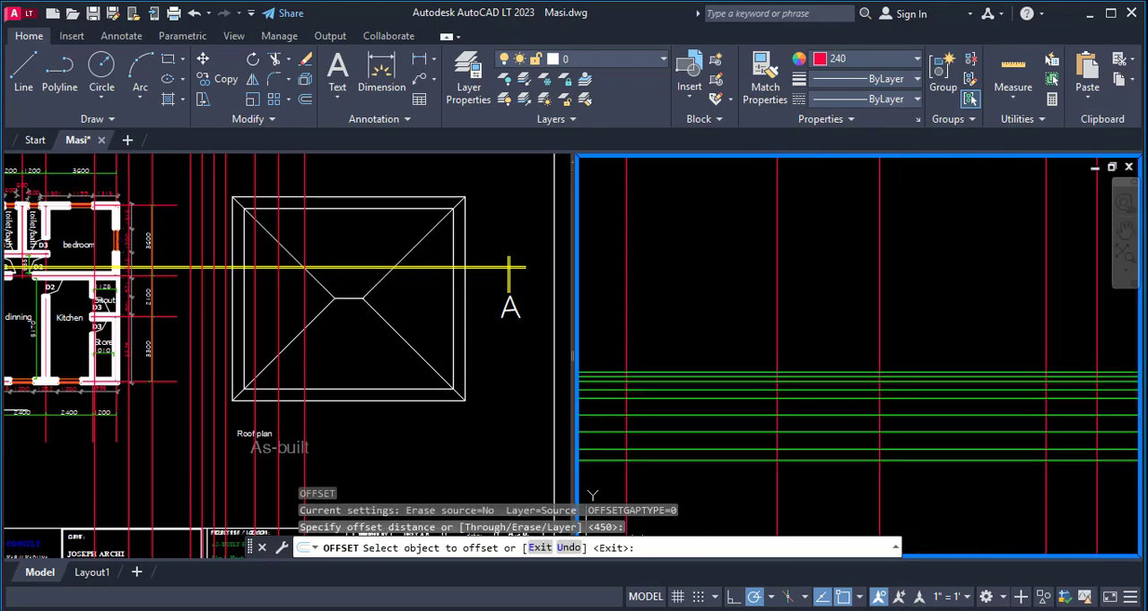
{"action": "left_click", "coordinate": [807, 372]}
{"action": "left_click", "coordinate": [822, 325]}
{"action": "key", "text": "Return"}
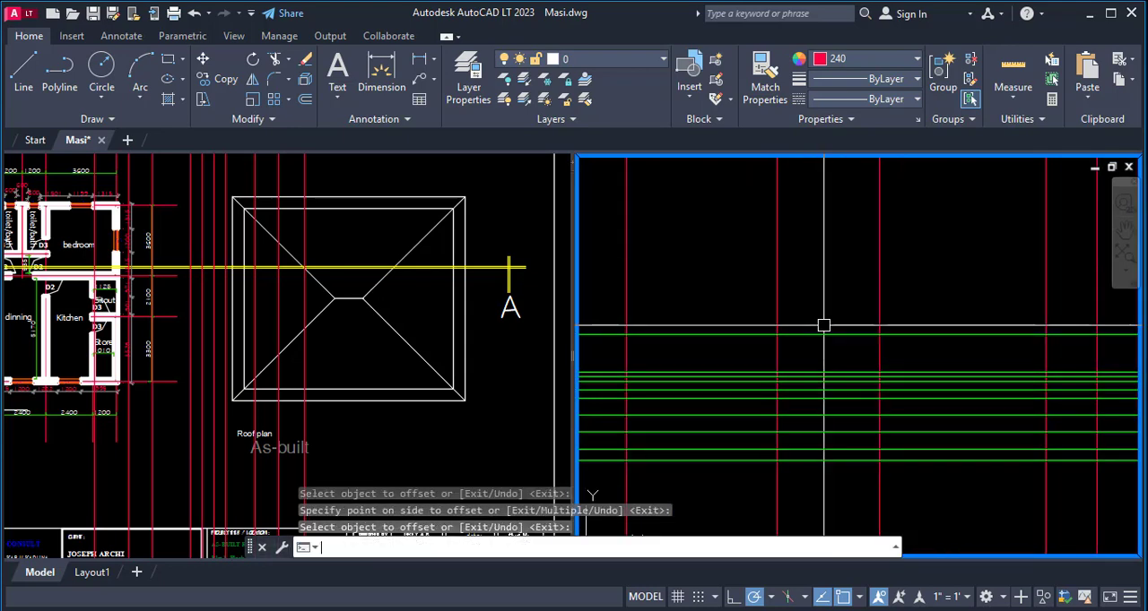
- Offset the uppermost green level line above the floor plan upward by 3000 for the wall-top level
{"action": "key", "text": "Return"}
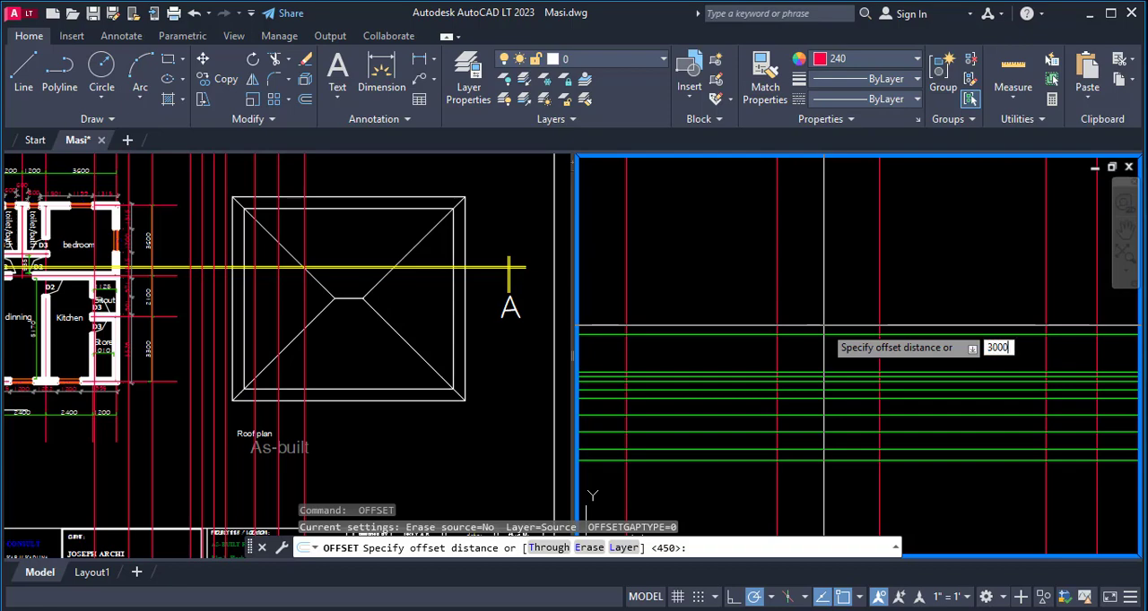
{"action": "type", "text": "3000"}
{"action": "key", "text": "Return"}
{"action": "left_click", "coordinate": [827, 334]}
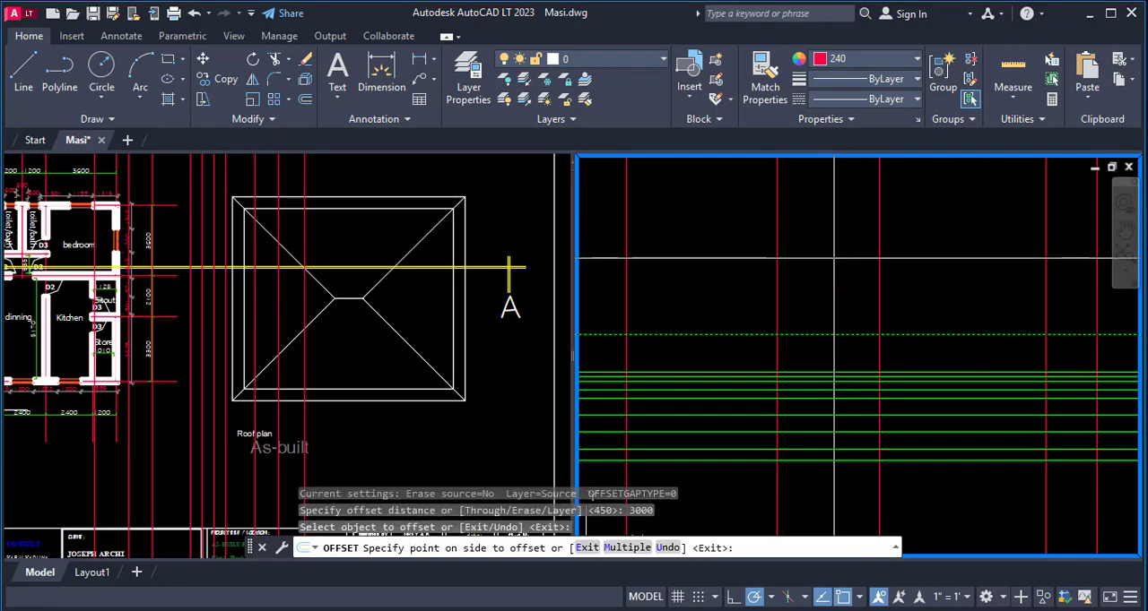
{"action": "left_click", "coordinate": [834, 259]}
{"action": "scroll", "coordinate": [803, 386], "scroll_direction": "down", "scroll_amount": 2}
{"action": "scroll", "coordinate": [794, 381], "scroll_direction": "up", "scroll_amount": 4}
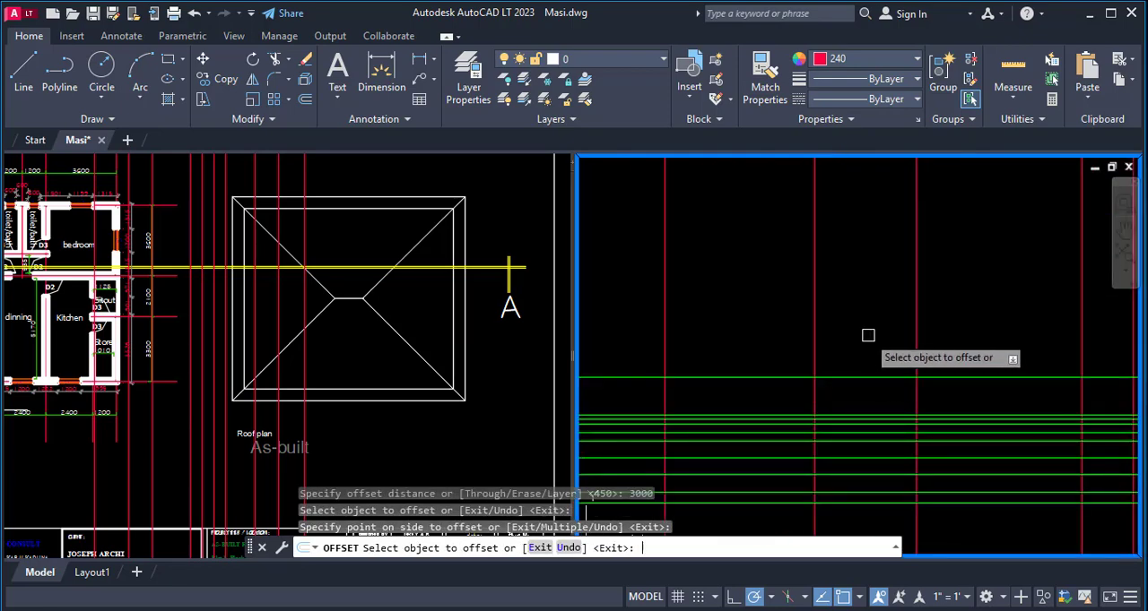
- Offset the same base level line above the floor plan upward by 900 for the window sill level
{"action": "key", "text": "Return"}
{"action": "key", "text": "Return"}
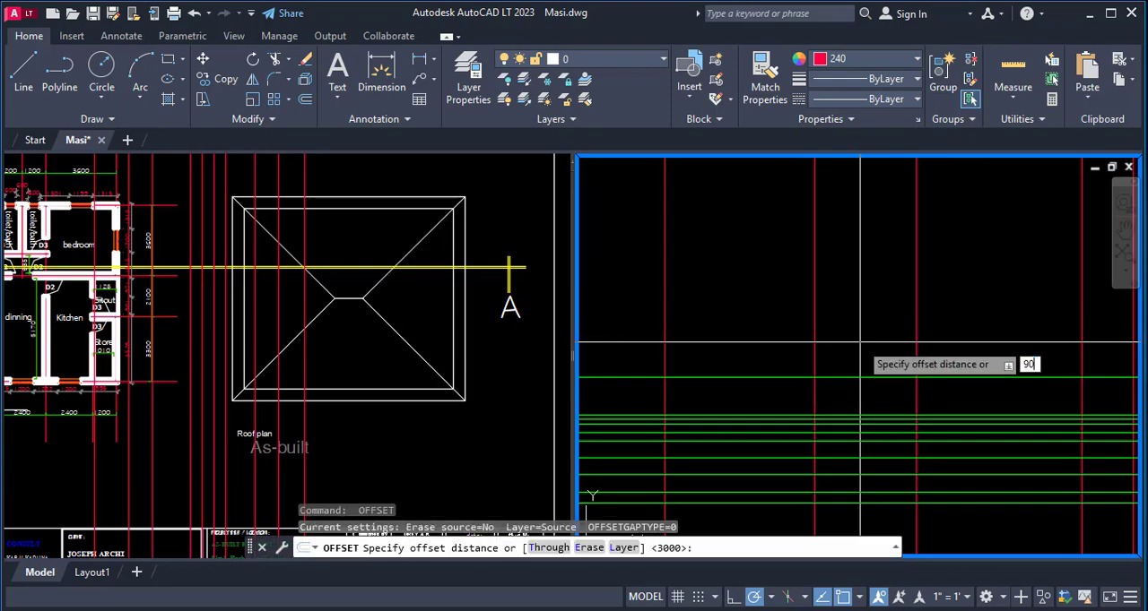
{"action": "key", "text": "Return"}
{"action": "left_click", "coordinate": [849, 375]}
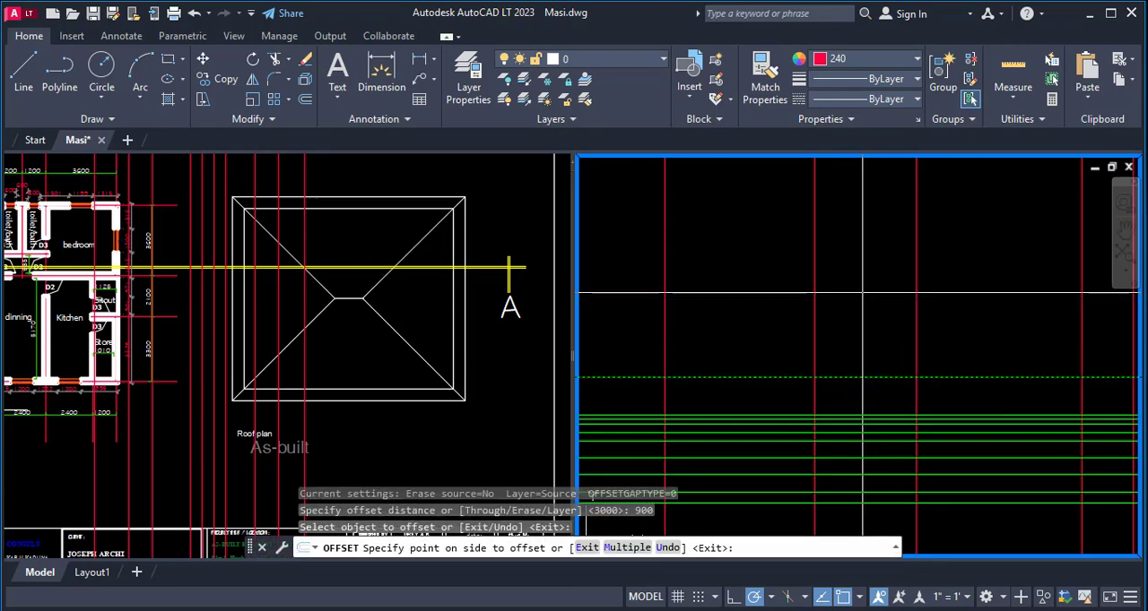
{"action": "left_click", "coordinate": [863, 293]}
{"action": "scroll", "coordinate": [852, 345], "scroll_direction": "down", "scroll_amount": 6}
{"action": "key", "text": "Escape"}
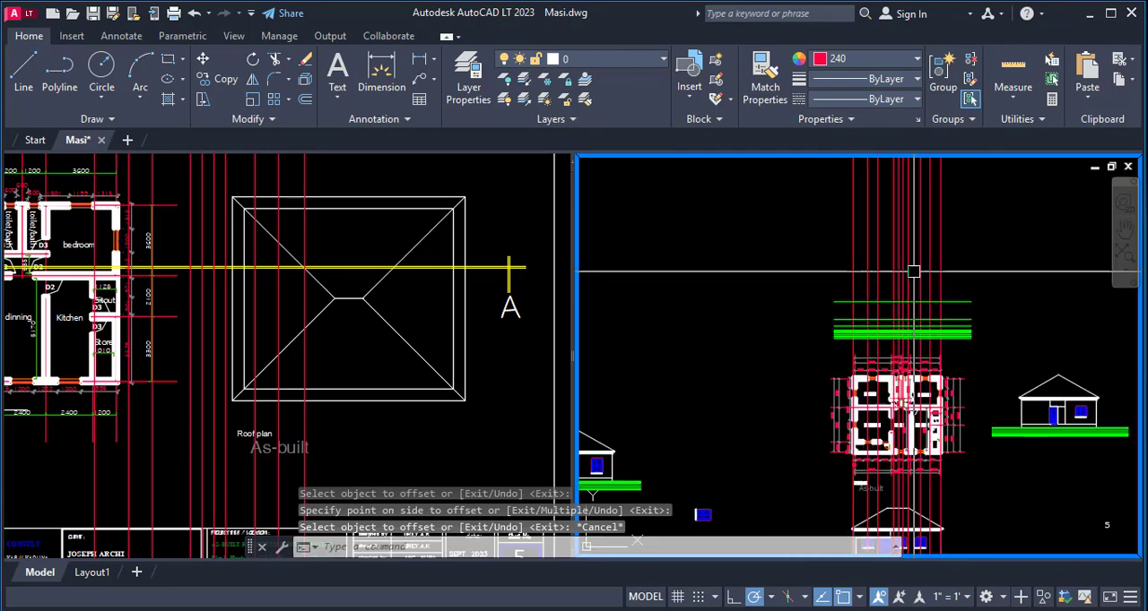
- Copy the front elevation's leftmost window, by its lower-left frame corner, to where the left bedroom window's projection line meets the 900 sill level
{"action": "scroll", "coordinate": [878, 337], "scroll_direction": "up", "scroll_amount": 8}
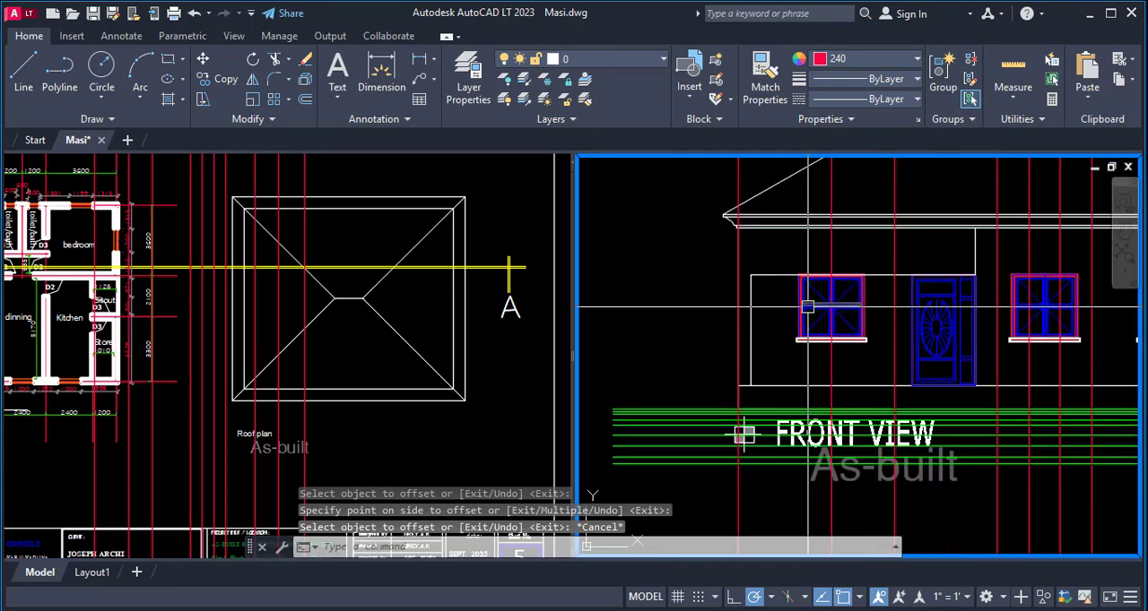
{"action": "type", "text": "co"}
{"action": "key", "text": "Return"}
{"action": "left_click", "coordinate": [778, 252]}
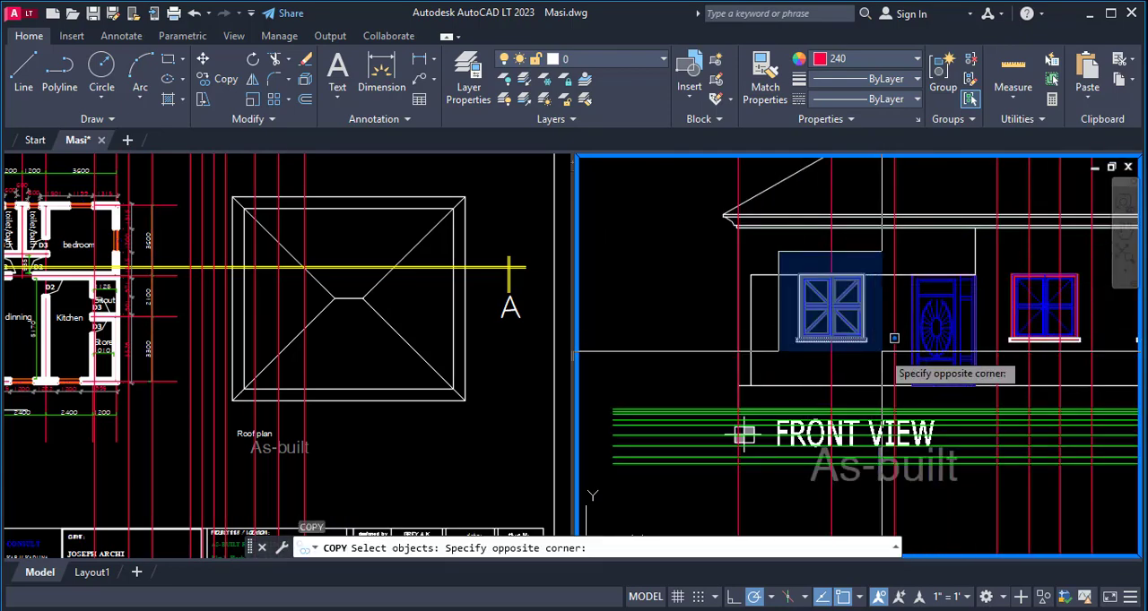
{"action": "left_click", "coordinate": [894, 338]}
{"action": "scroll", "coordinate": [831, 309], "scroll_direction": "up", "scroll_amount": 6}
{"action": "key", "text": "Return"}
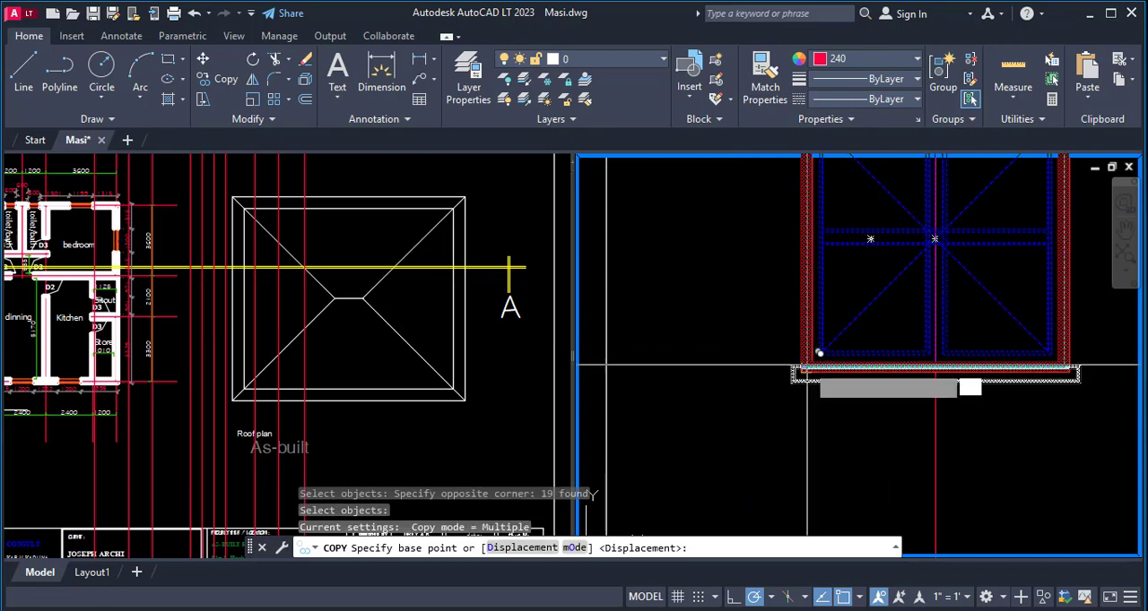
{"action": "left_click", "coordinate": [819, 352]}
{"action": "scroll", "coordinate": [818, 332], "scroll_direction": "down", "scroll_amount": 6}
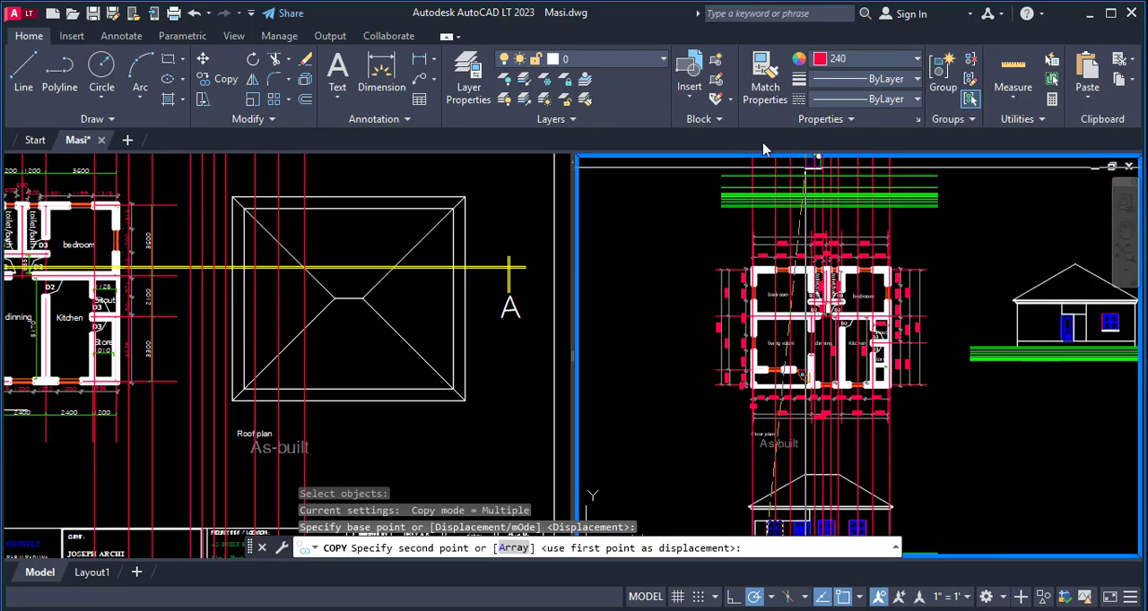
{"action": "scroll", "coordinate": [778, 211], "scroll_direction": "up", "scroll_amount": 4}
{"action": "scroll", "coordinate": [797, 349], "scroll_direction": "down", "scroll_amount": 2}
{"action": "scroll", "coordinate": [782, 170], "scroll_direction": "up", "scroll_amount": 6}
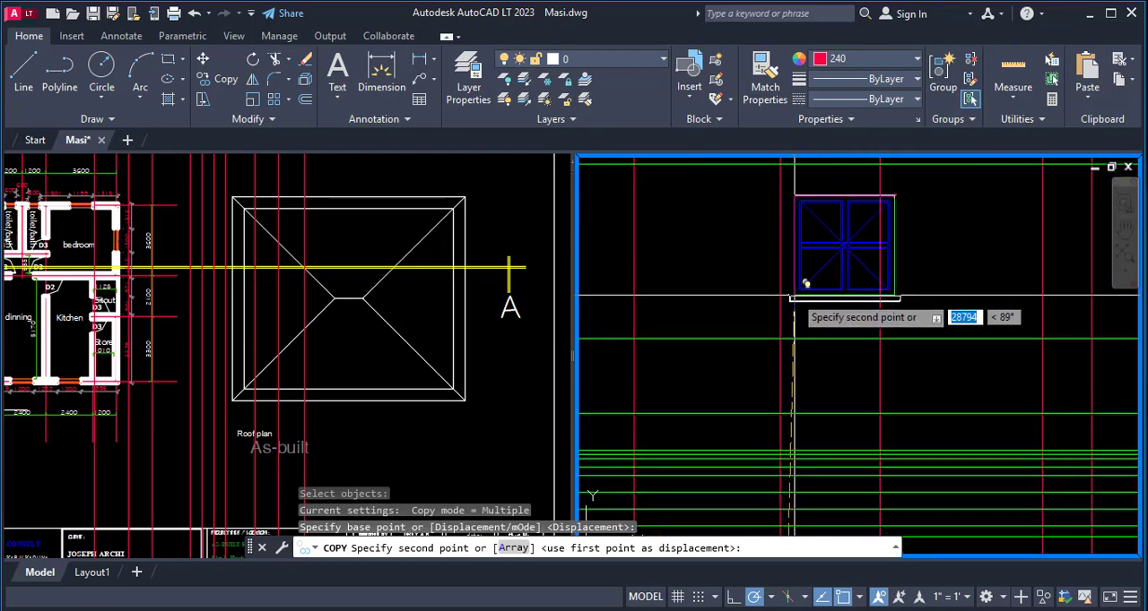
{"action": "scroll", "coordinate": [805, 284], "scroll_direction": "down", "scroll_amount": 2}
{"action": "left_click", "coordinate": [786, 318]}
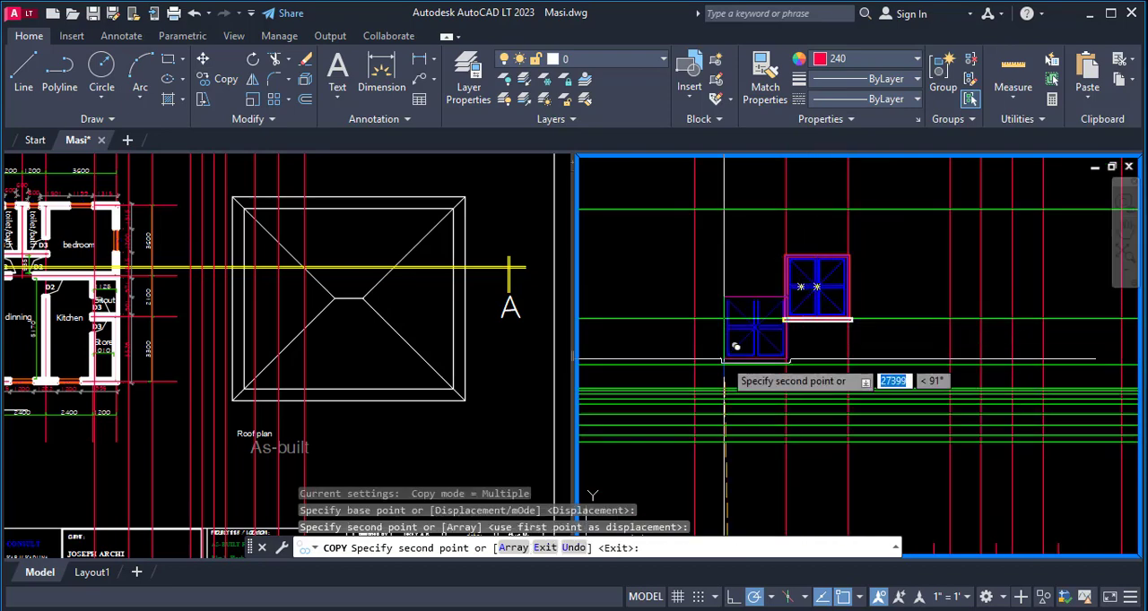
- Place a second copy of the window on the sill level at the right bedroom window's projection line
{"action": "scroll", "coordinate": [682, 350], "scroll_direction": "down", "scroll_amount": 3}
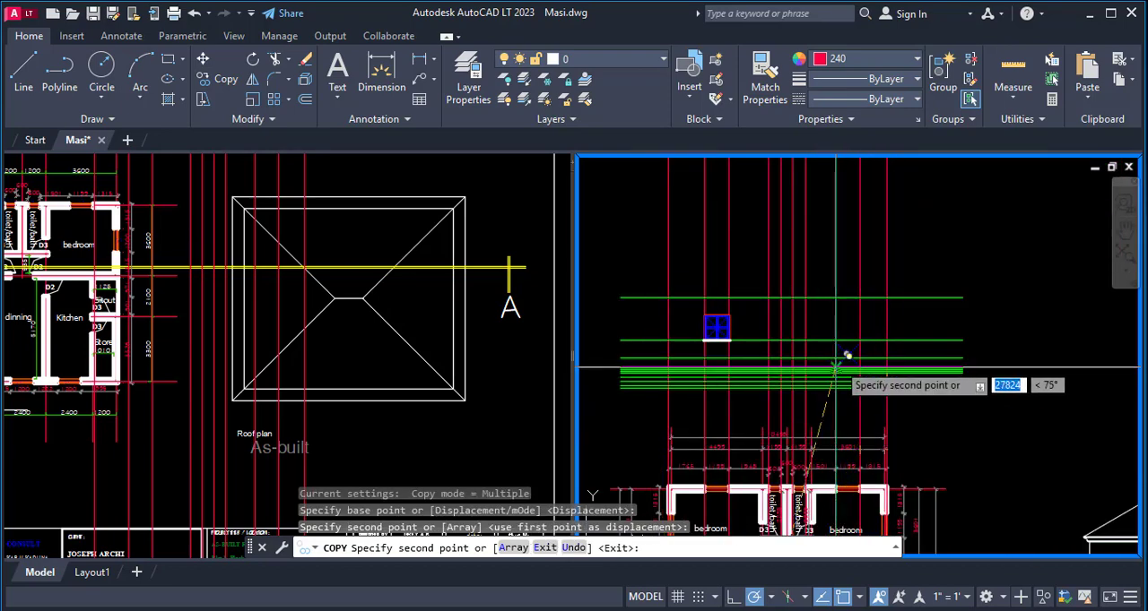
{"action": "scroll", "coordinate": [845, 296], "scroll_direction": "up", "scroll_amount": 4}
{"action": "left_click", "coordinate": [819, 278]}
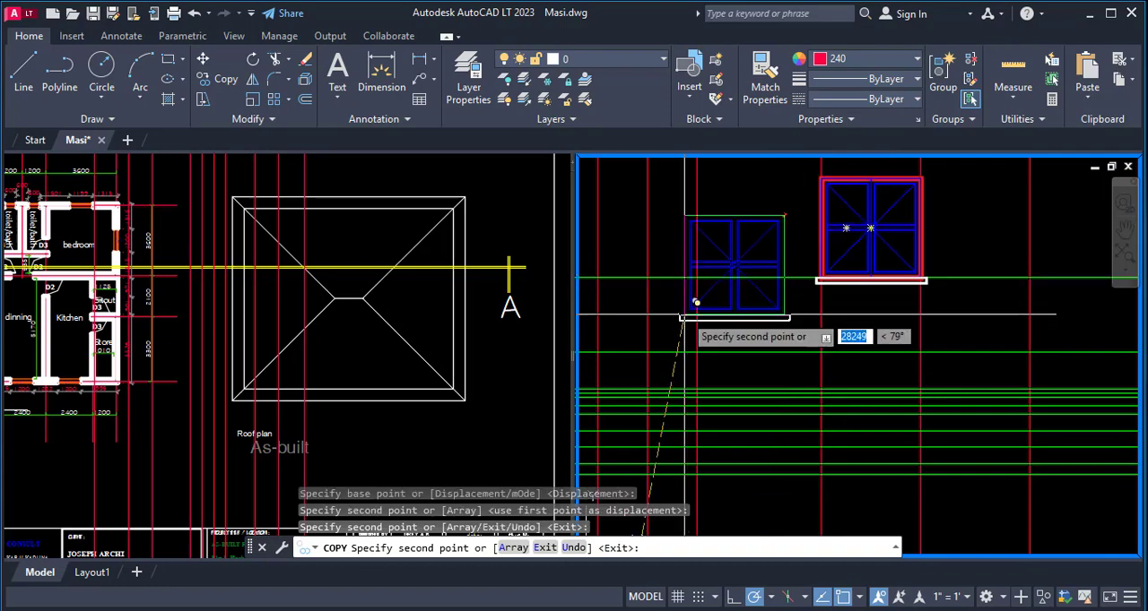
{"action": "scroll", "coordinate": [860, 325], "scroll_direction": "down", "scroll_amount": 3}
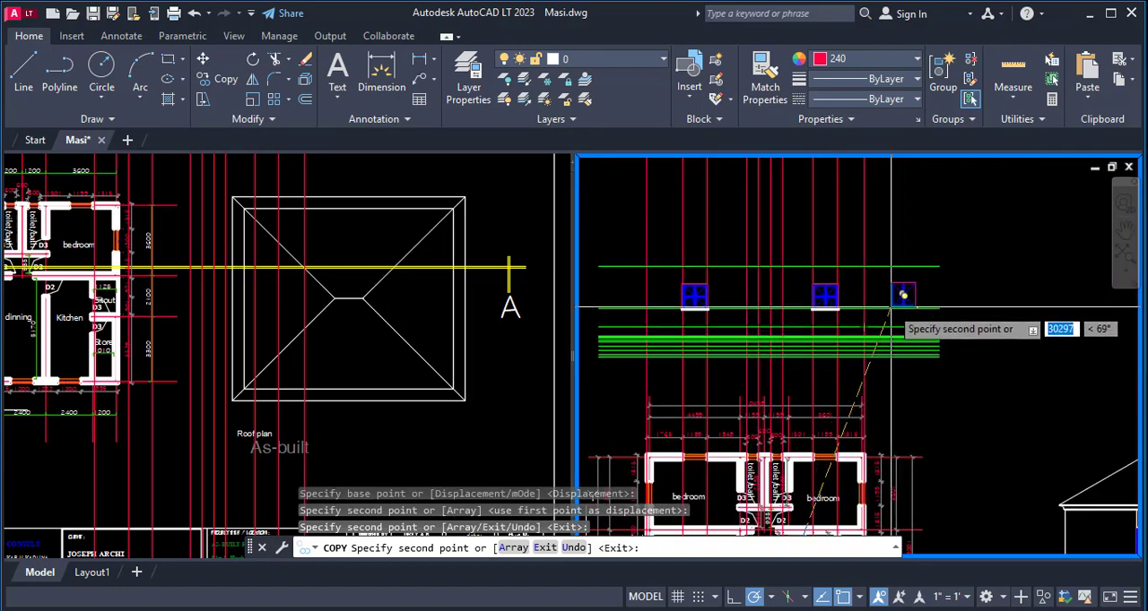
{"action": "key", "text": "Escape"}
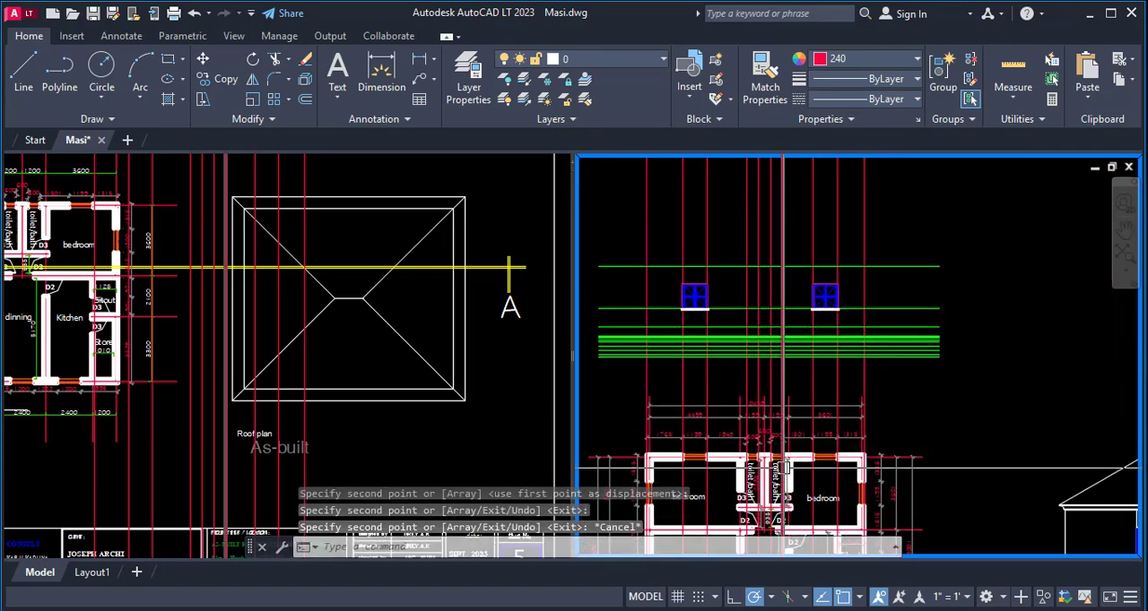
- Offset the wall-top level line downward by 900 to mark the toilet window sill level
{"action": "scroll", "coordinate": [784, 467], "scroll_direction": "up", "scroll_amount": 4}
{"action": "scroll", "coordinate": [785, 444], "scroll_direction": "up", "scroll_amount": 4}
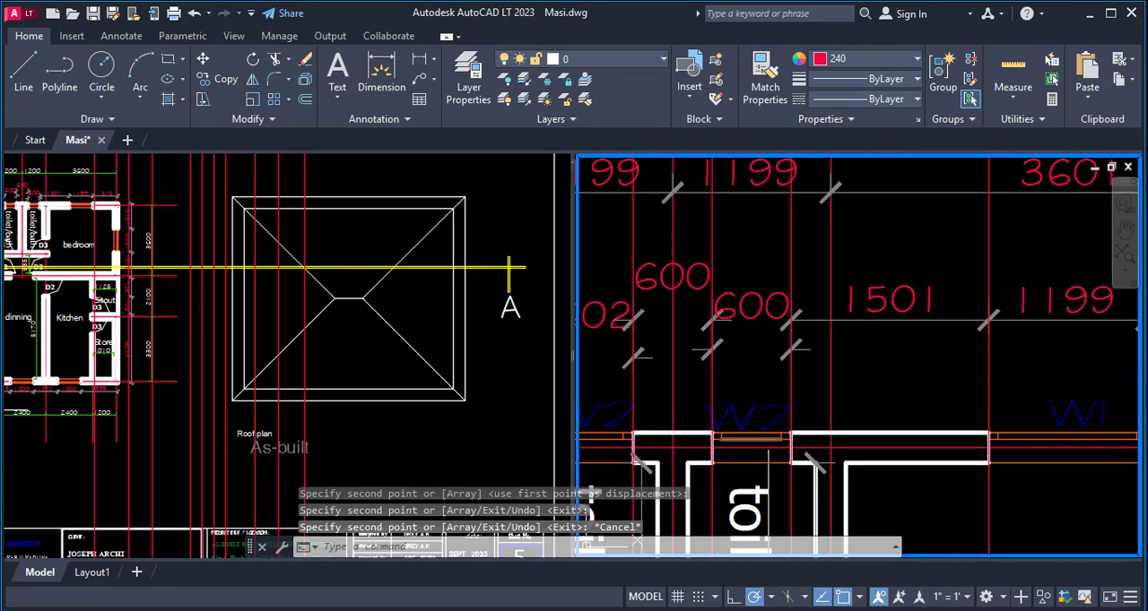
{"action": "scroll", "coordinate": [767, 453], "scroll_direction": "down", "scroll_amount": 5}
{"action": "scroll", "coordinate": [824, 322], "scroll_direction": "up", "scroll_amount": 6}
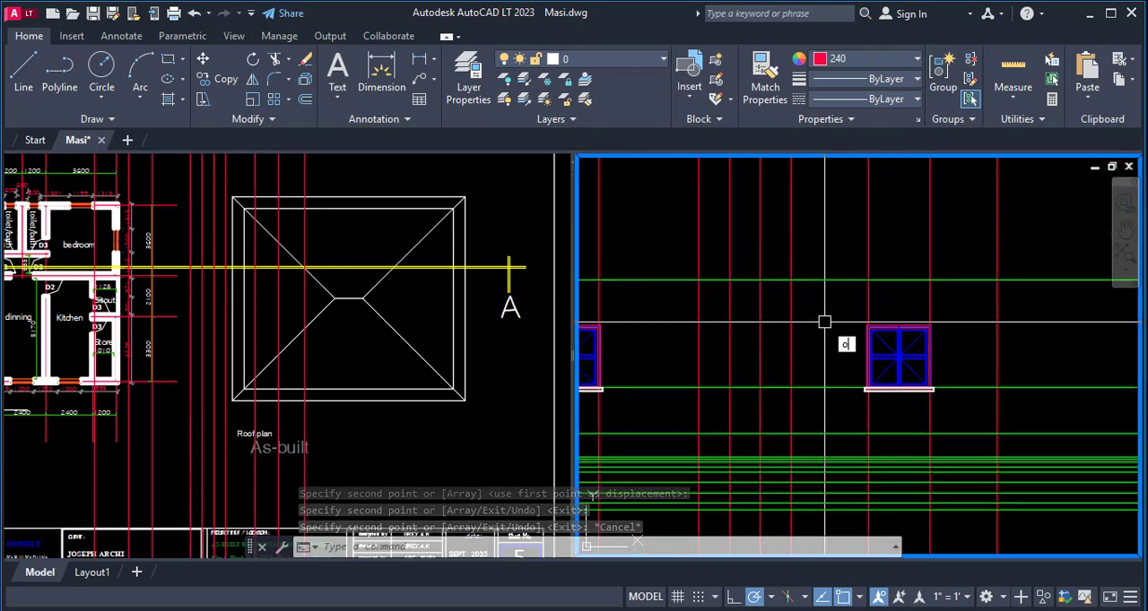
{"action": "key", "text": "Return"}
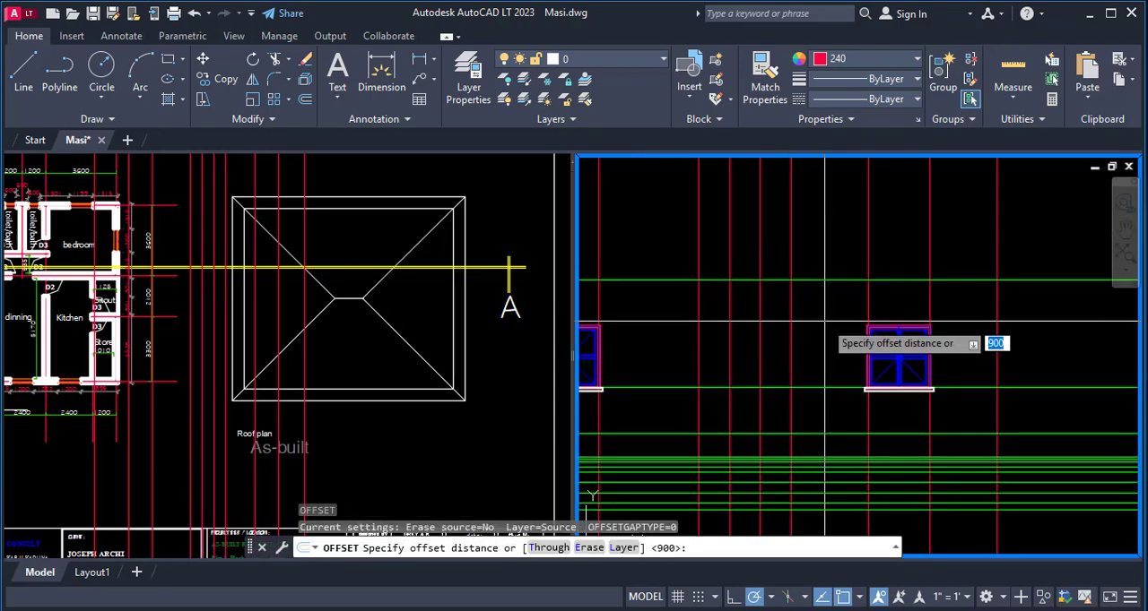
{"action": "key", "text": "Return"}
{"action": "left_click", "coordinate": [824, 281]}
{"action": "left_click", "coordinate": [892, 288]}
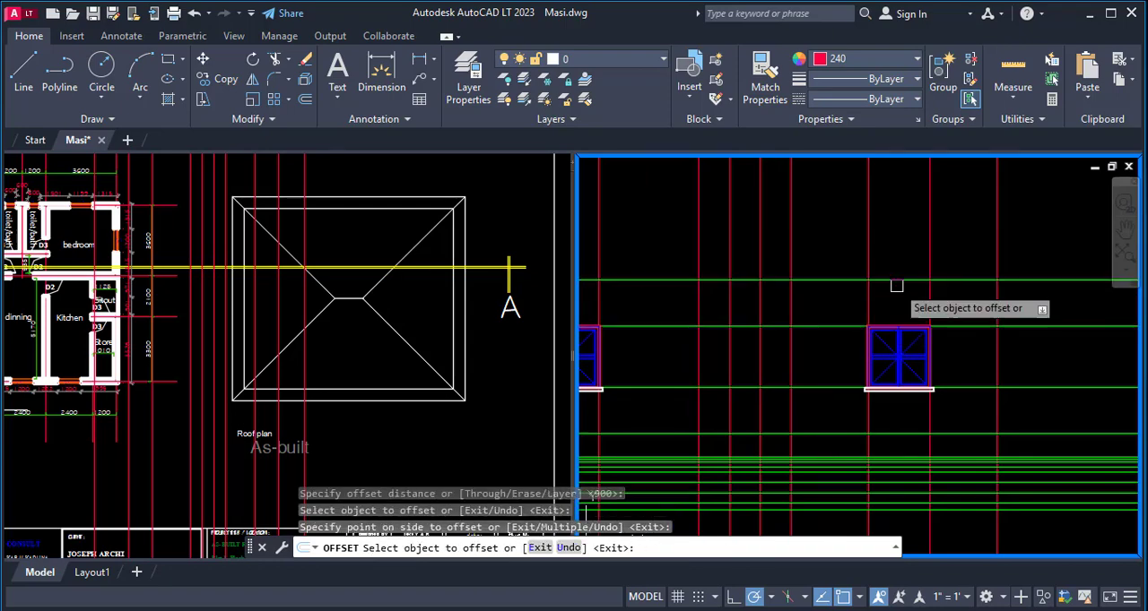
{"action": "scroll", "coordinate": [915, 296], "scroll_direction": "down", "scroll_amount": 6}
{"action": "key", "text": "Escape"}
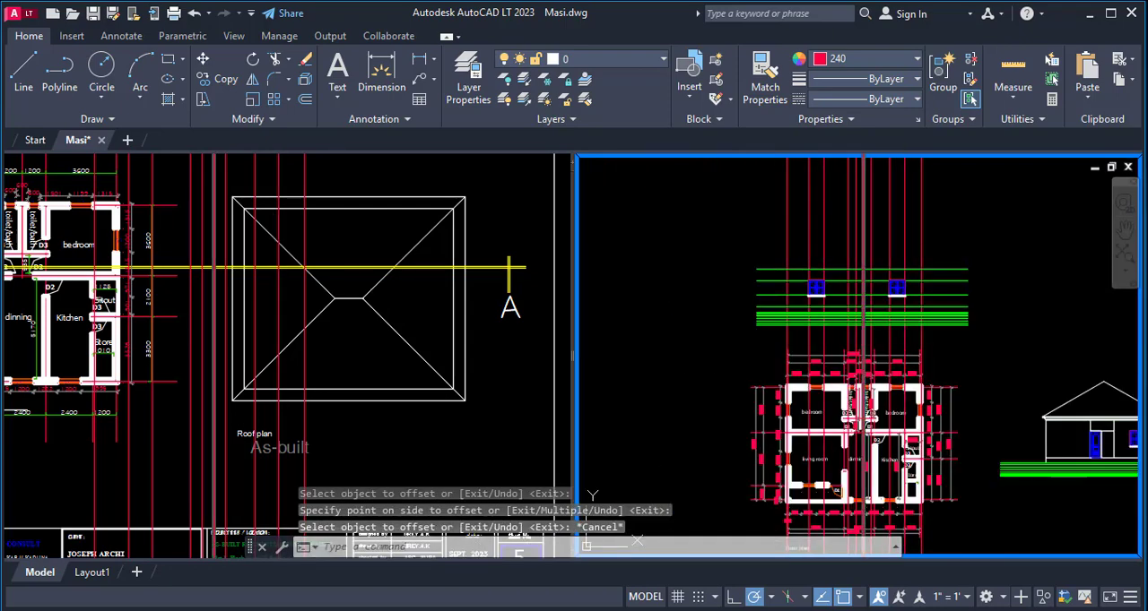
- Examine the two placed windows against the level lines and the floor plan's projection lines
{"action": "scroll", "coordinate": [928, 268], "scroll_direction": "down", "scroll_amount": 2}
{"action": "scroll", "coordinate": [895, 285], "scroll_direction": "up", "scroll_amount": 10}
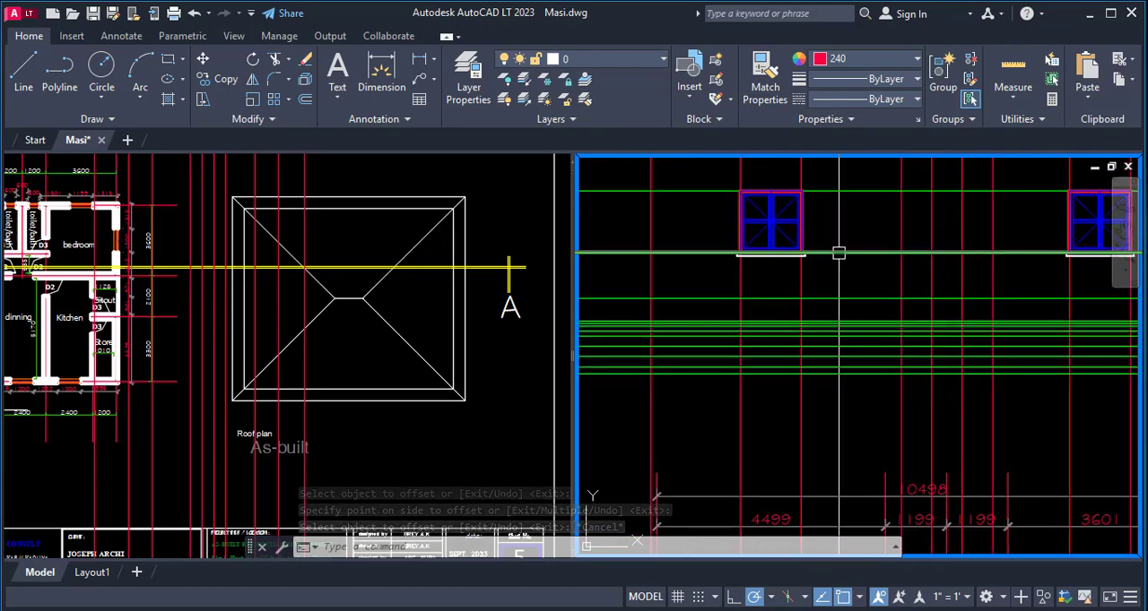
{"action": "scroll", "coordinate": [837, 253], "scroll_direction": "down", "scroll_amount": 3}
{"action": "scroll", "coordinate": [903, 251], "scroll_direction": "up", "scroll_amount": 3}
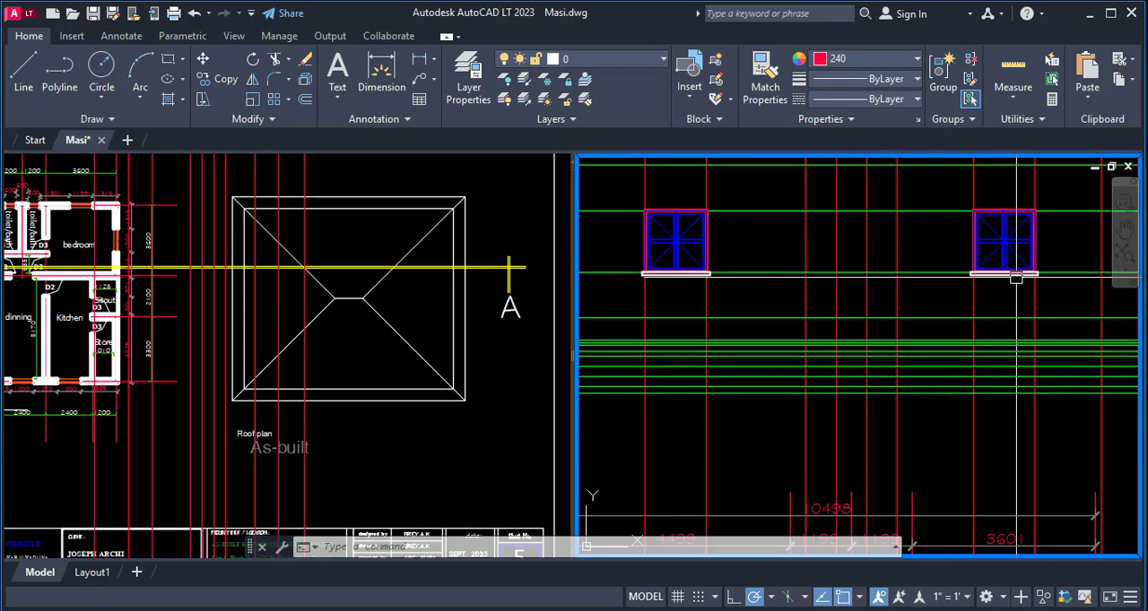
{"action": "scroll", "coordinate": [1016, 277], "scroll_direction": "up", "scroll_amount": 2}
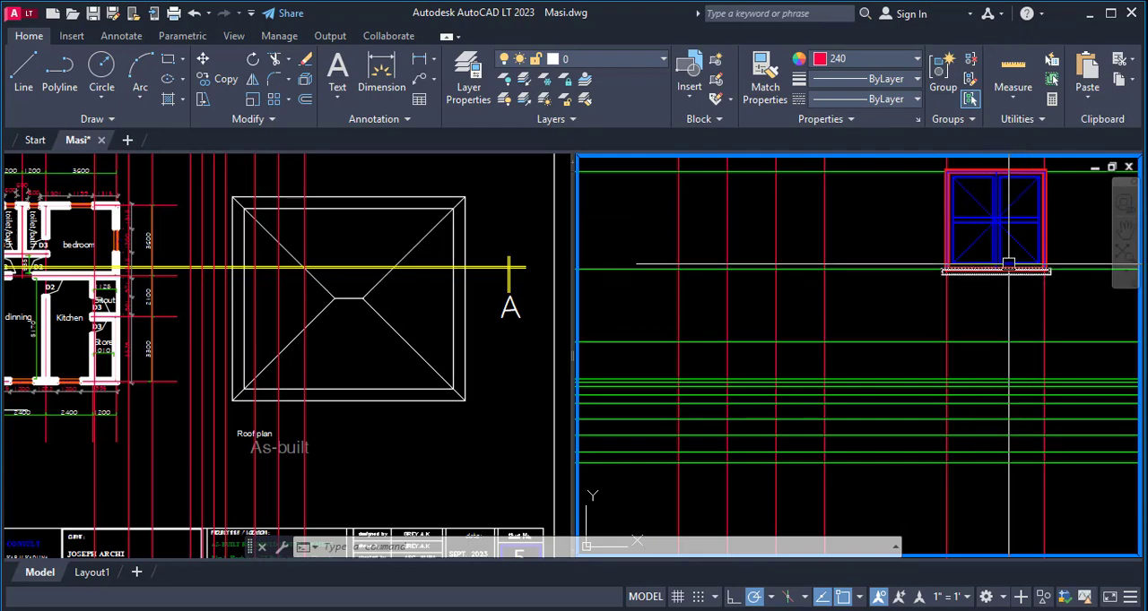
{"action": "scroll", "coordinate": [895, 361], "scroll_direction": "down", "scroll_amount": 3}
{"action": "scroll", "coordinate": [941, 337], "scroll_direction": "up", "scroll_amount": 4}
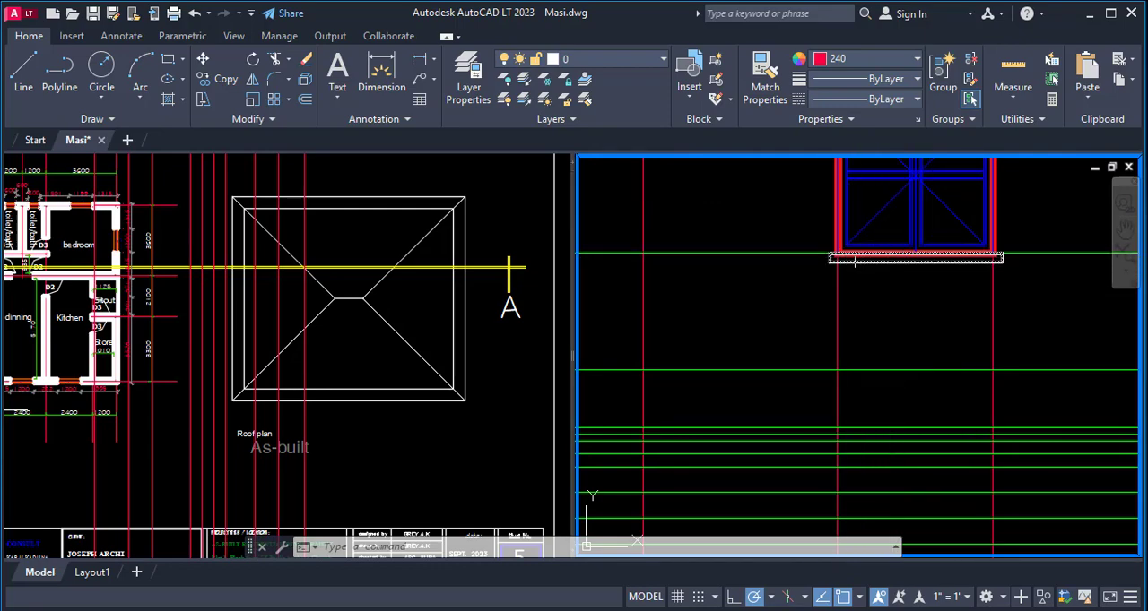
{"action": "scroll", "coordinate": [854, 260], "scroll_direction": "down", "scroll_amount": 5}
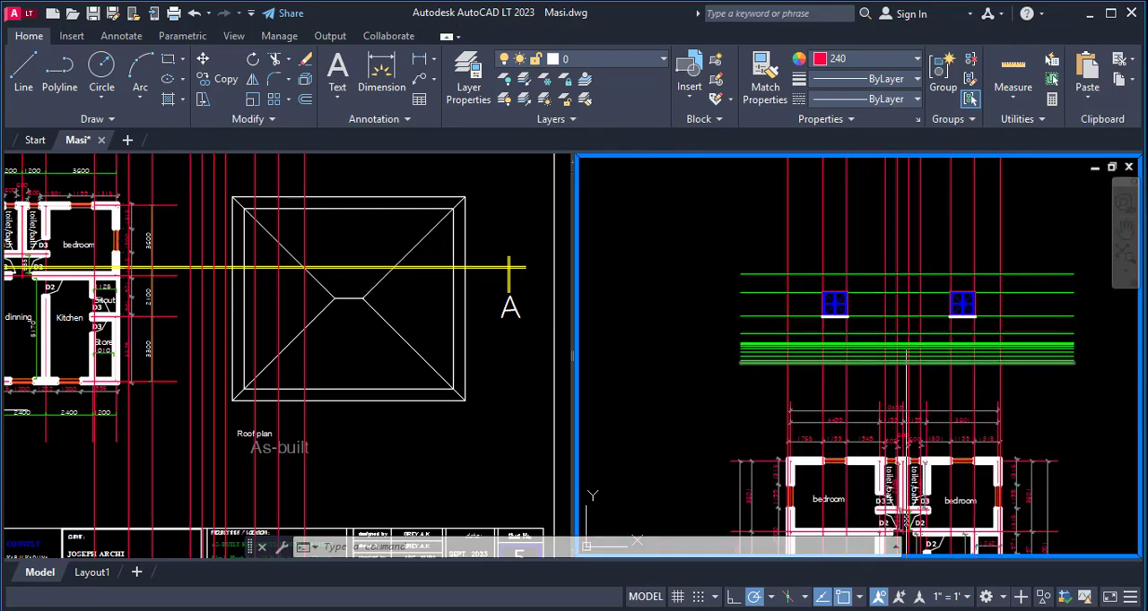
{"action": "scroll", "coordinate": [906, 359], "scroll_direction": "down", "scroll_amount": 4}
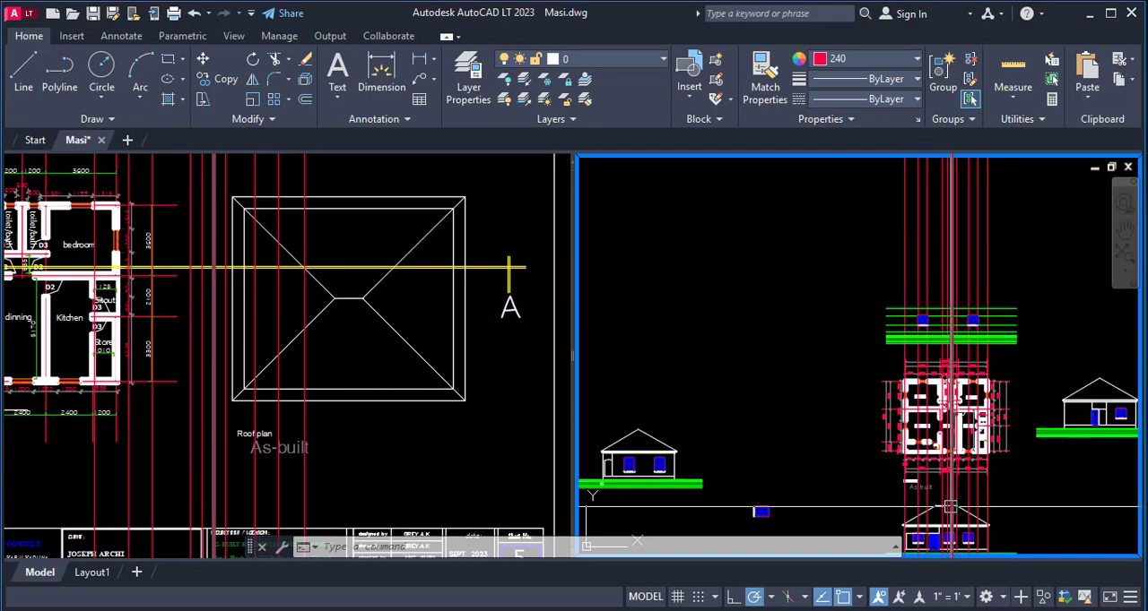
{"action": "scroll", "coordinate": [948, 507], "scroll_direction": "up", "scroll_amount": 3}
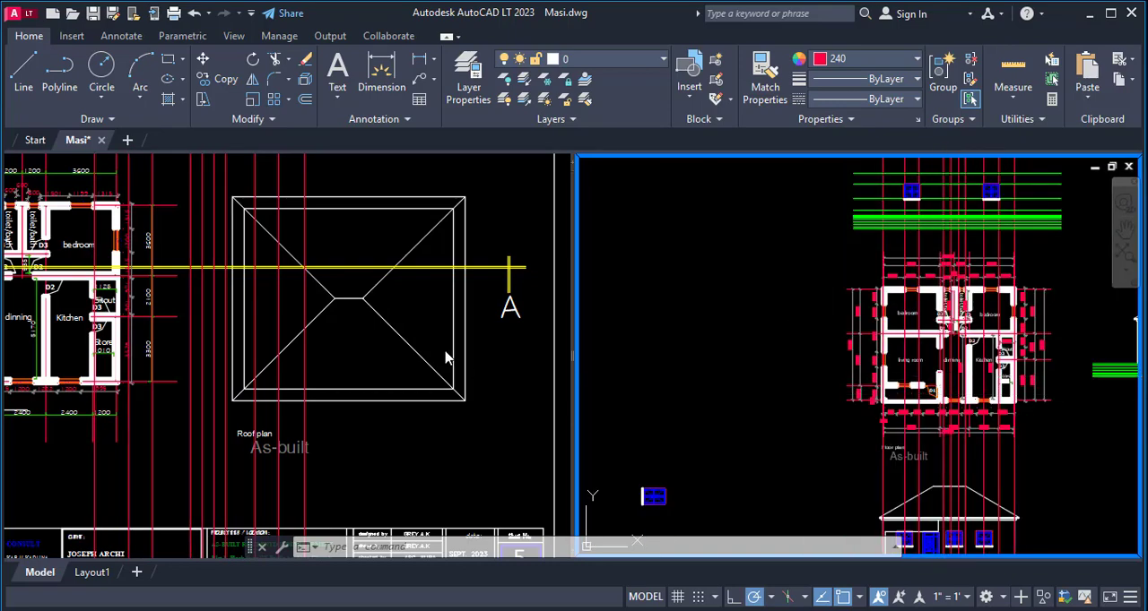
- Copy one small toilet window from the existing rear view elevation into the empty space beside the new elevation
{"action": "left_click", "coordinate": [446, 357]}
{"action": "scroll", "coordinate": [445, 357], "scroll_direction": "down", "scroll_amount": 6}
{"action": "scroll", "coordinate": [486, 338], "scroll_direction": "up", "scroll_amount": 4}
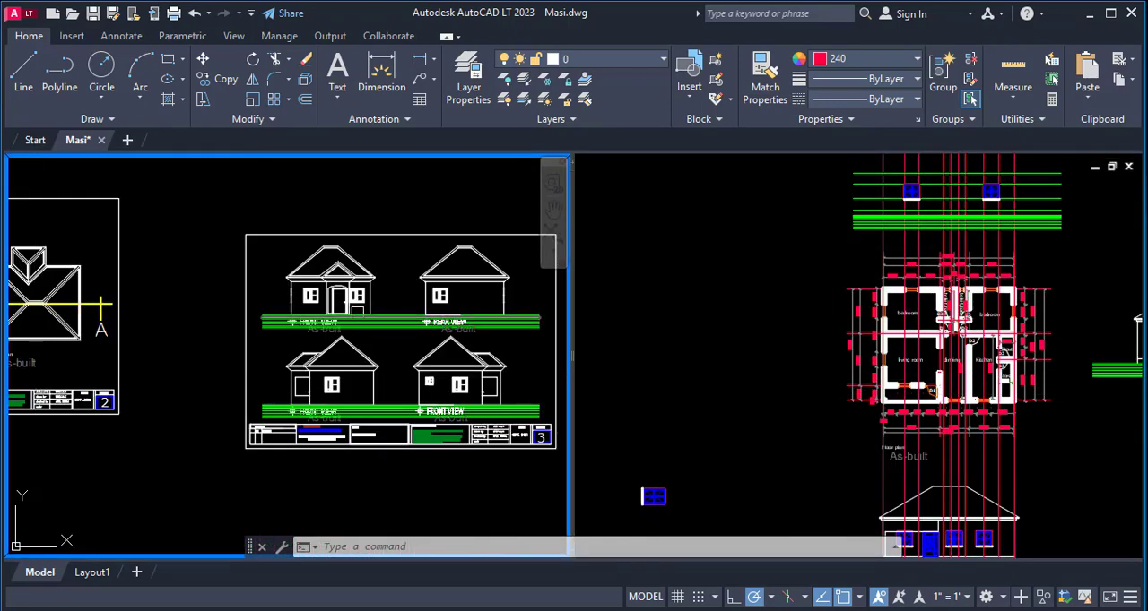
{"action": "scroll", "coordinate": [171, 302], "scroll_direction": "down", "scroll_amount": 6}
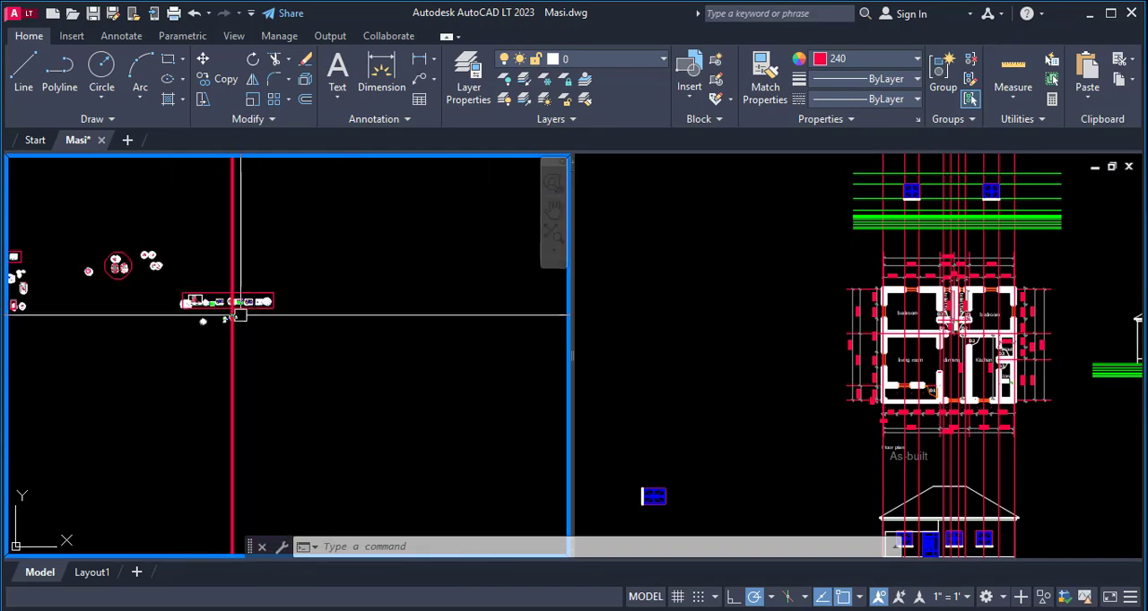
{"action": "scroll", "coordinate": [213, 307], "scroll_direction": "up", "scroll_amount": 2}
{"action": "scroll", "coordinate": [212, 307], "scroll_direction": "up", "scroll_amount": 10}
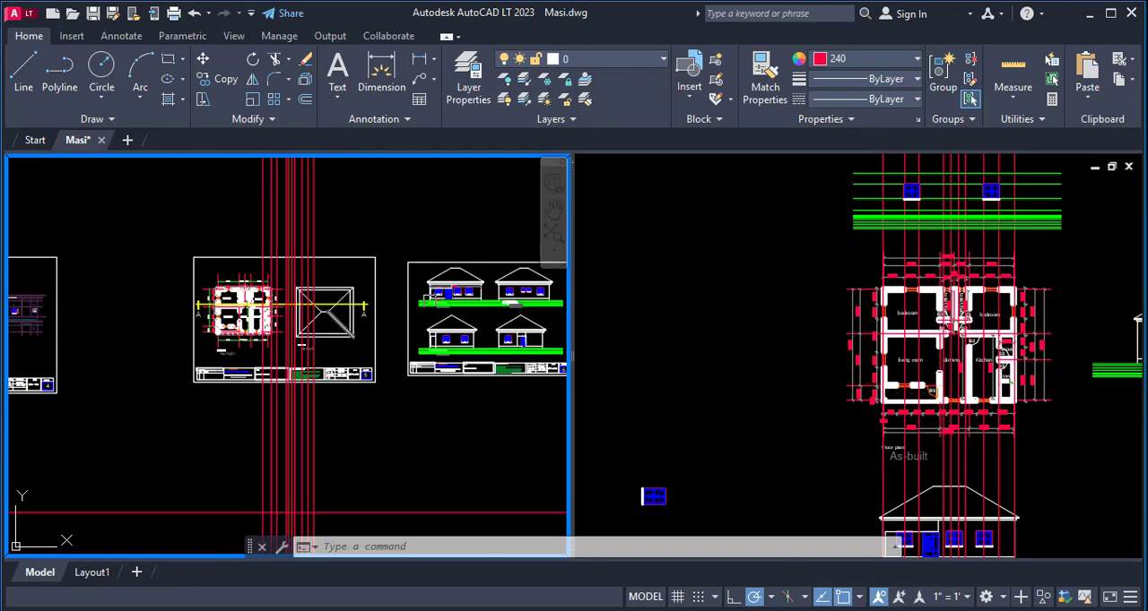
{"action": "scroll", "coordinate": [482, 287], "scroll_direction": "down", "scroll_amount": 5}
{"action": "scroll", "coordinate": [286, 291], "scroll_direction": "up", "scroll_amount": 10}
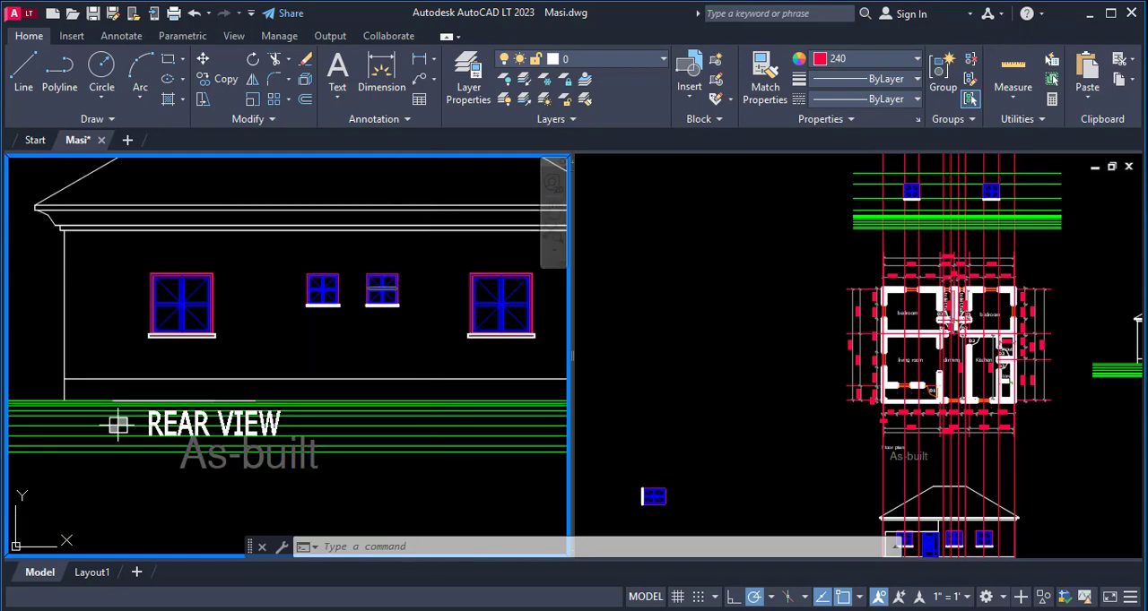
{"action": "type", "text": "o"}
{"action": "key", "text": "Return"}
{"action": "left_click", "coordinate": [289, 265]}
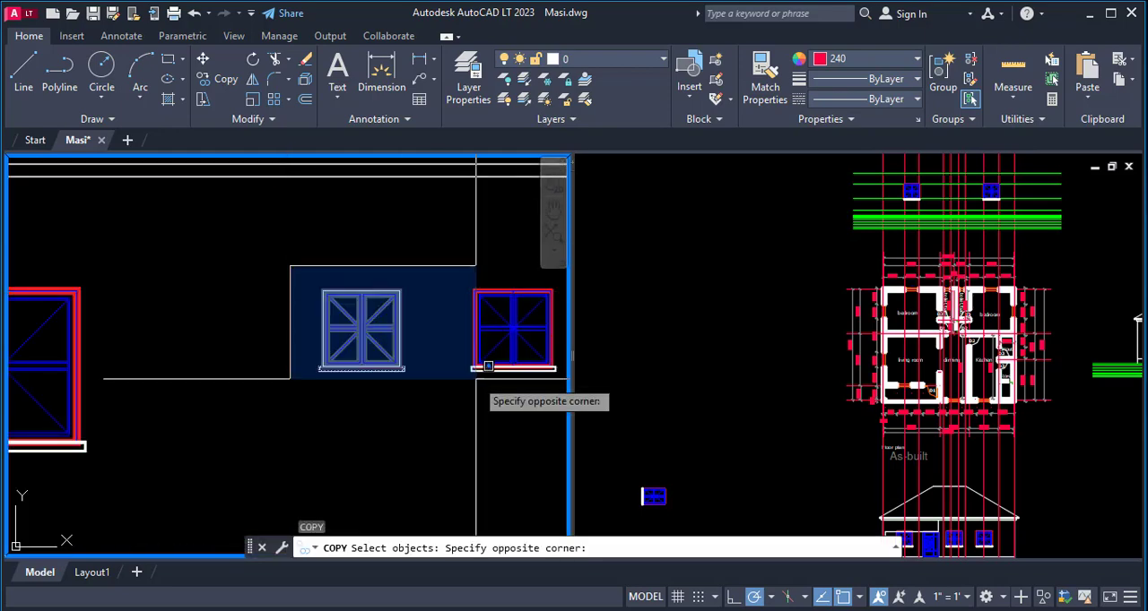
{"action": "left_click", "coordinate": [462, 398]}
{"action": "scroll", "coordinate": [372, 312], "scroll_direction": "up", "scroll_amount": 5}
{"action": "scroll", "coordinate": [287, 363], "scroll_direction": "down", "scroll_amount": 3}
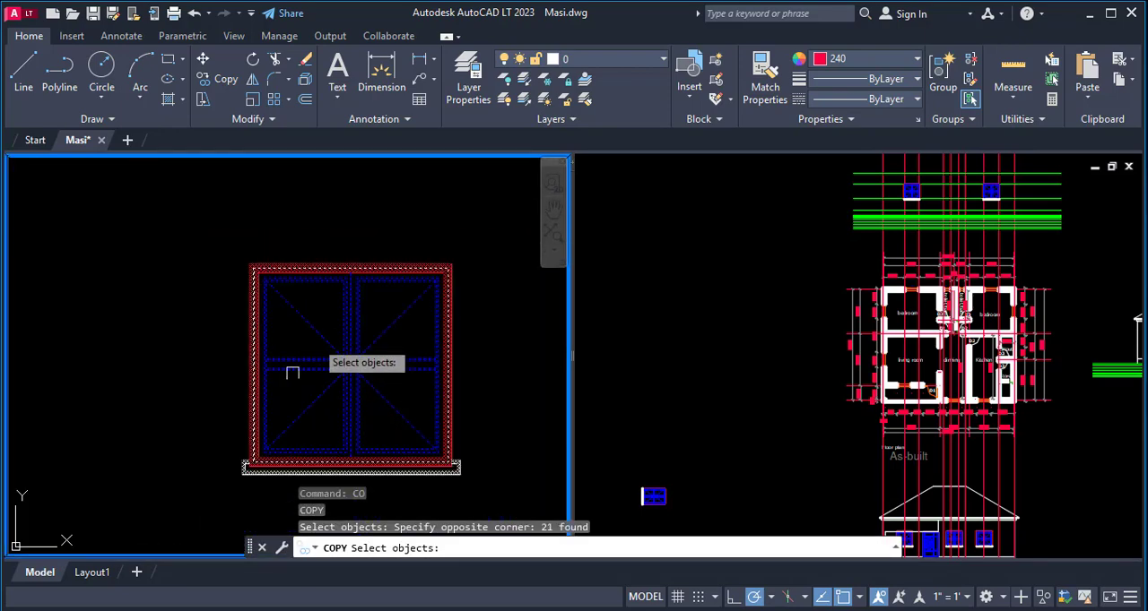
{"action": "scroll", "coordinate": [260, 430], "scroll_direction": "up", "scroll_amount": 3}
{"action": "key", "text": "Return"}
{"action": "left_click", "coordinate": [235, 486]}
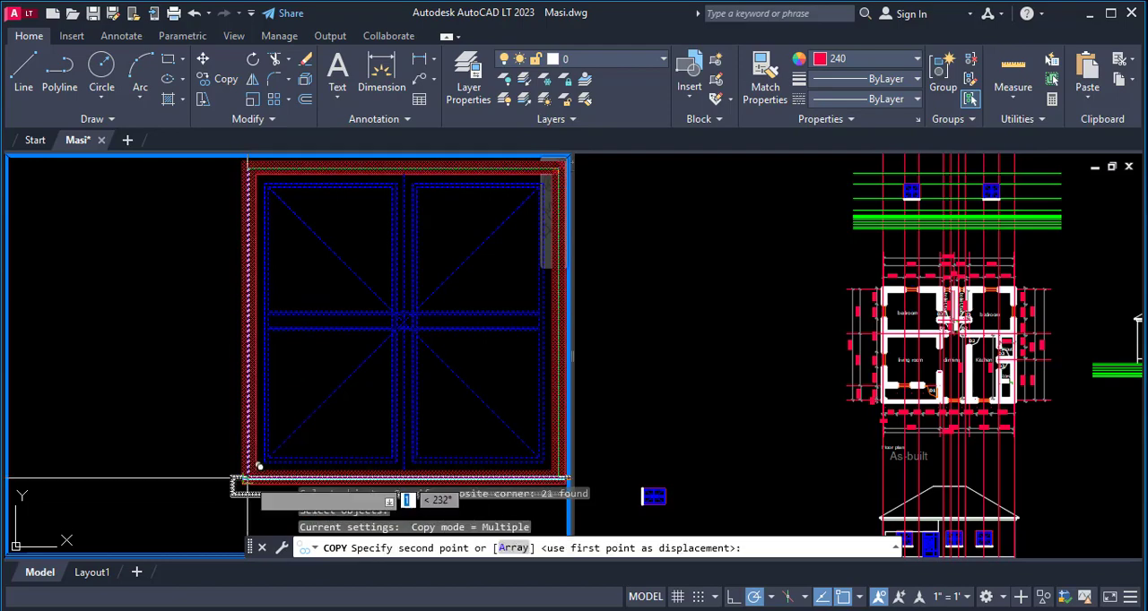
{"action": "left_click", "coordinate": [968, 217]}
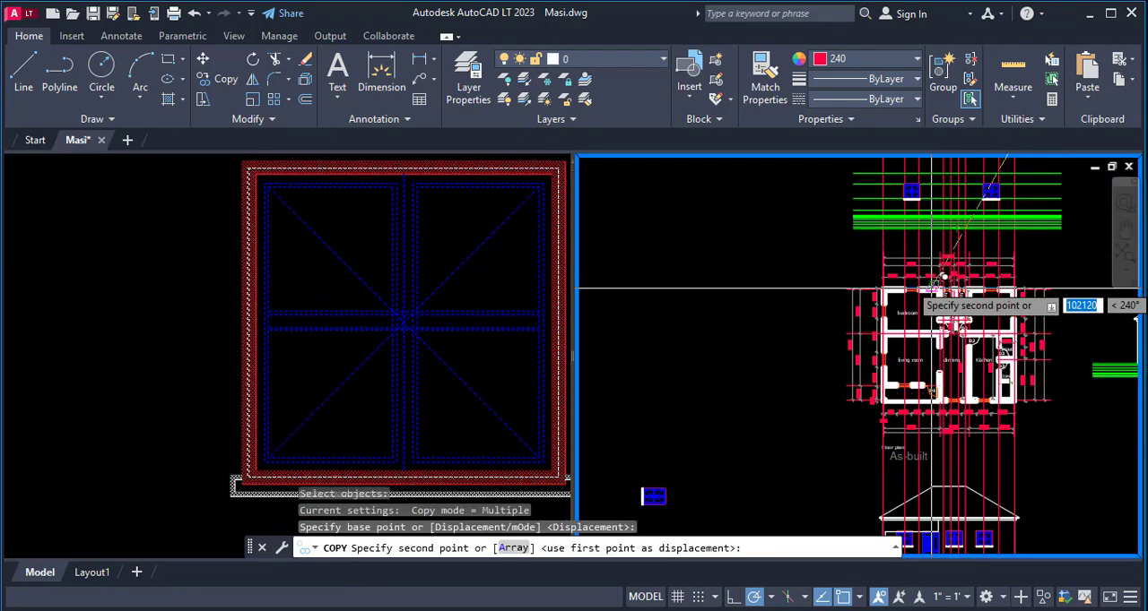
{"action": "scroll", "coordinate": [918, 316], "scroll_direction": "down", "scroll_amount": 2}
{"action": "left_click", "coordinate": [816, 260]}
{"action": "key", "text": "Return"}
{"action": "scroll", "coordinate": [843, 237], "scroll_direction": "up", "scroll_amount": 4}
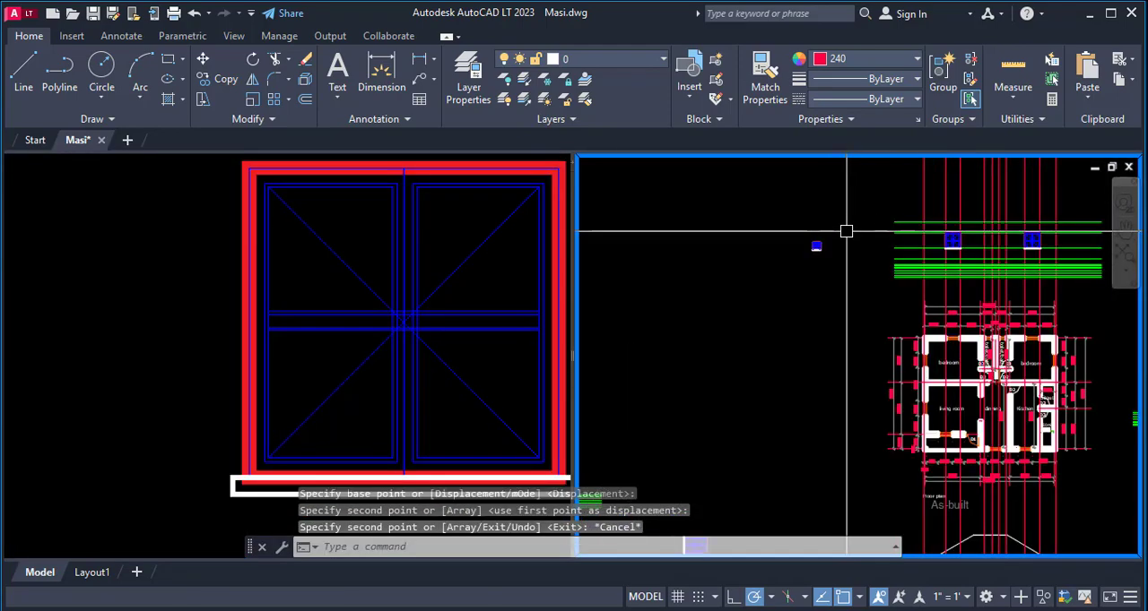
- Move the copied toilet window by its upper-right corner to the left toilet window's projection line at the window head level
{"action": "type", "text": "m"}
{"action": "key", "text": "Return"}
{"action": "left_click", "coordinate": [838, 303]}
{"action": "scroll", "coordinate": [807, 250], "scroll_direction": "up", "scroll_amount": 5}
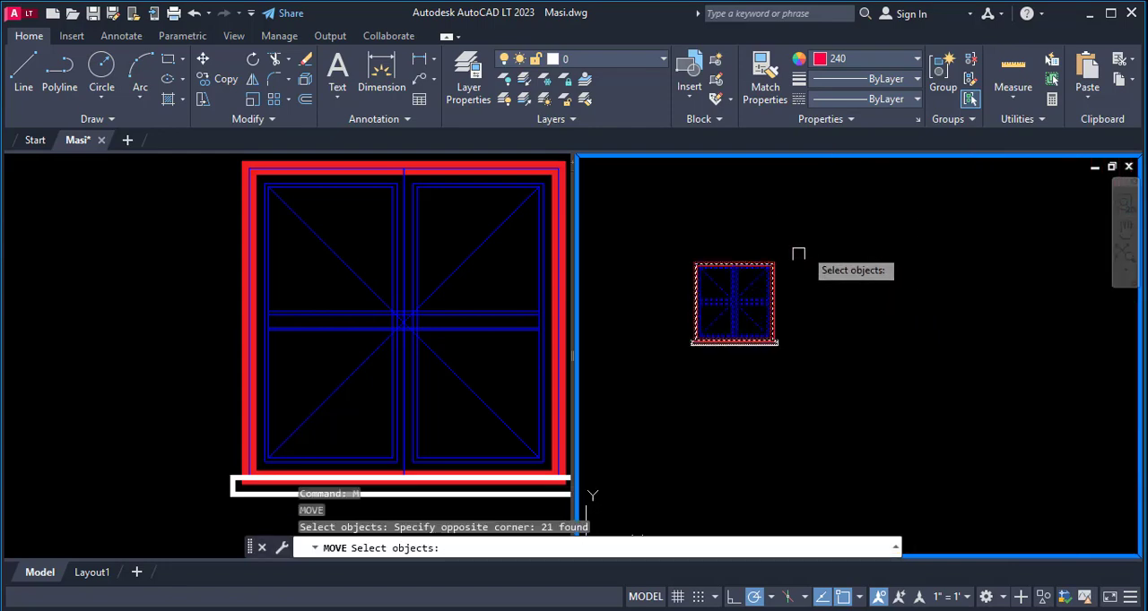
{"action": "key", "text": "Return"}
{"action": "left_click", "coordinate": [771, 265]}
{"action": "scroll", "coordinate": [654, 355], "scroll_direction": "down", "scroll_amount": 6}
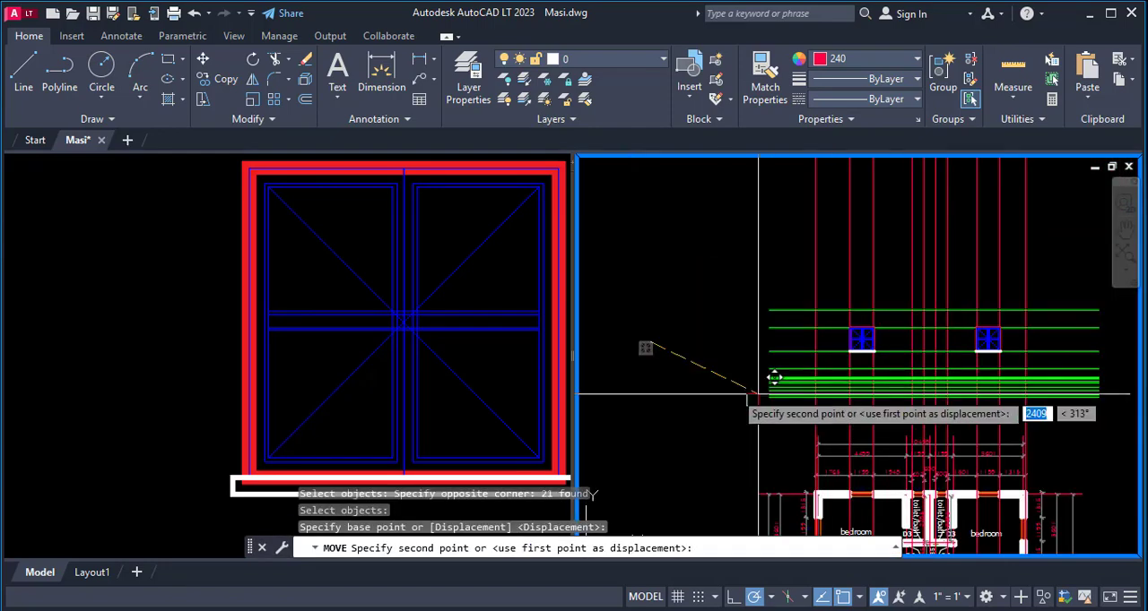
{"action": "scroll", "coordinate": [923, 337], "scroll_direction": "up", "scroll_amount": 6}
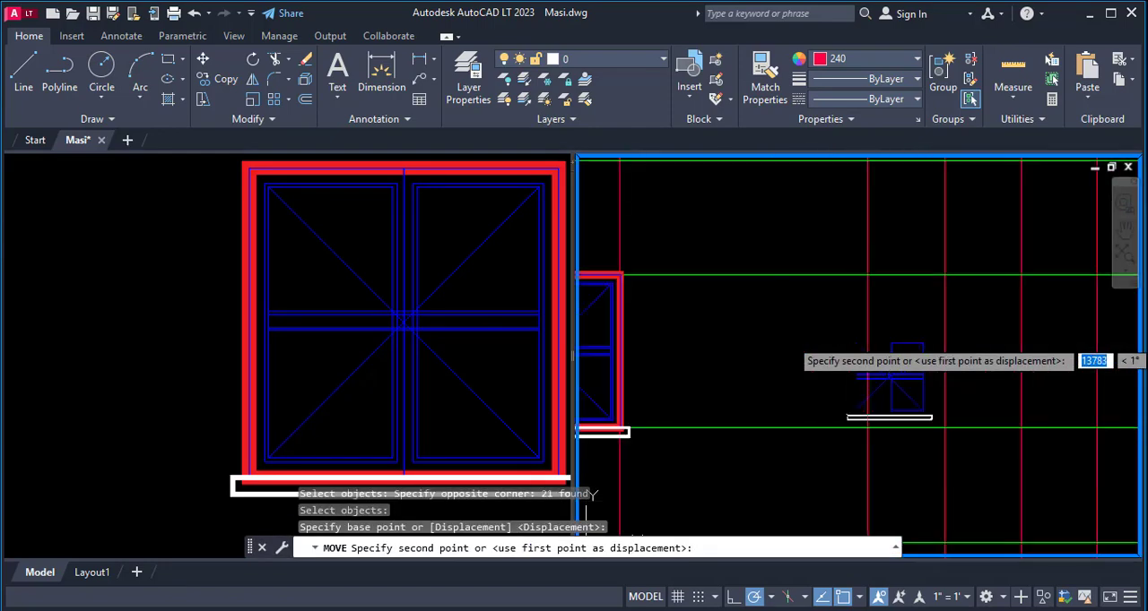
{"action": "left_click", "coordinate": [948, 272]}
- Copy the toilet window by its upper-right corner to the right toilet window's projection line at the same head level
{"action": "type", "text": "co"}
{"action": "key", "text": "Return"}
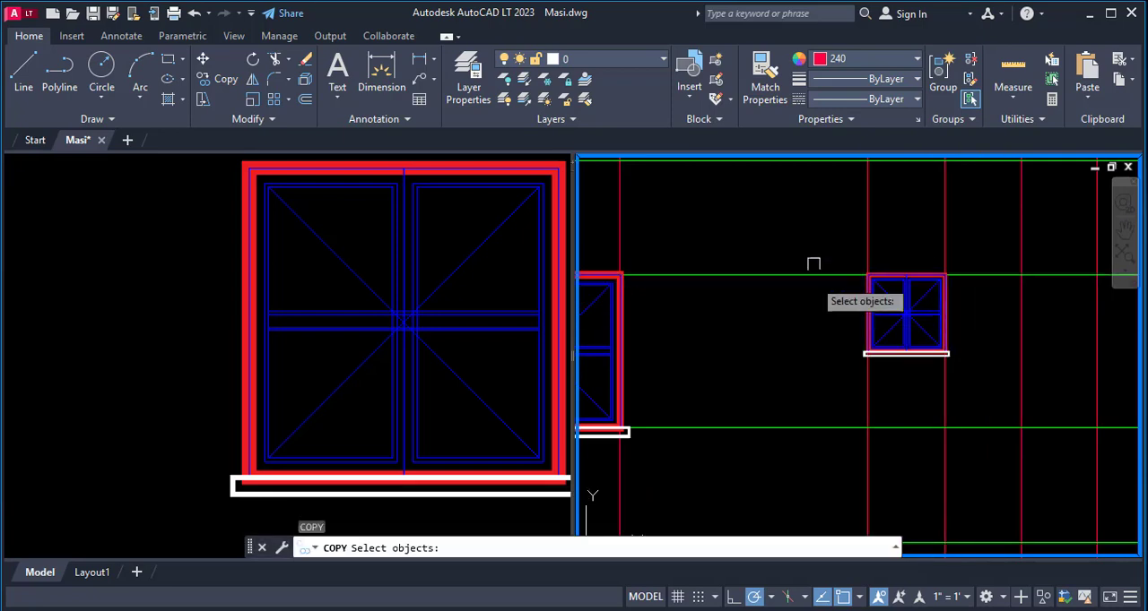
{"action": "left_click", "coordinate": [822, 241]}
{"action": "left_click", "coordinate": [974, 362]}
{"action": "key", "text": "Return"}
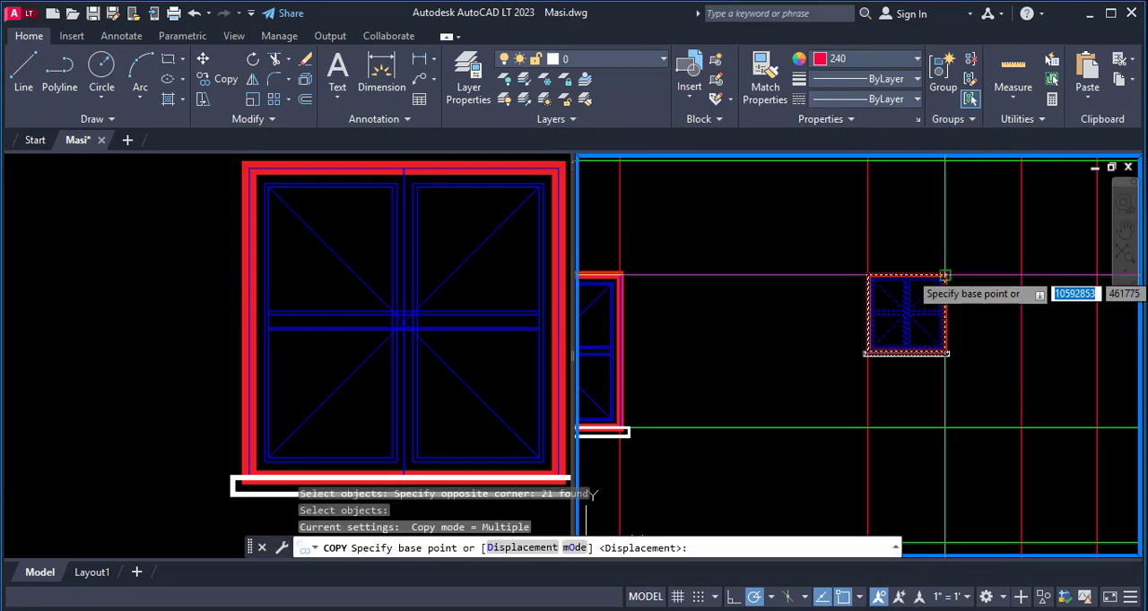
{"action": "left_click", "coordinate": [944, 275]}
{"action": "scroll", "coordinate": [909, 320], "scroll_direction": "down", "scroll_amount": 2}
{"action": "scroll", "coordinate": [795, 303], "scroll_direction": "up", "scroll_amount": 2}
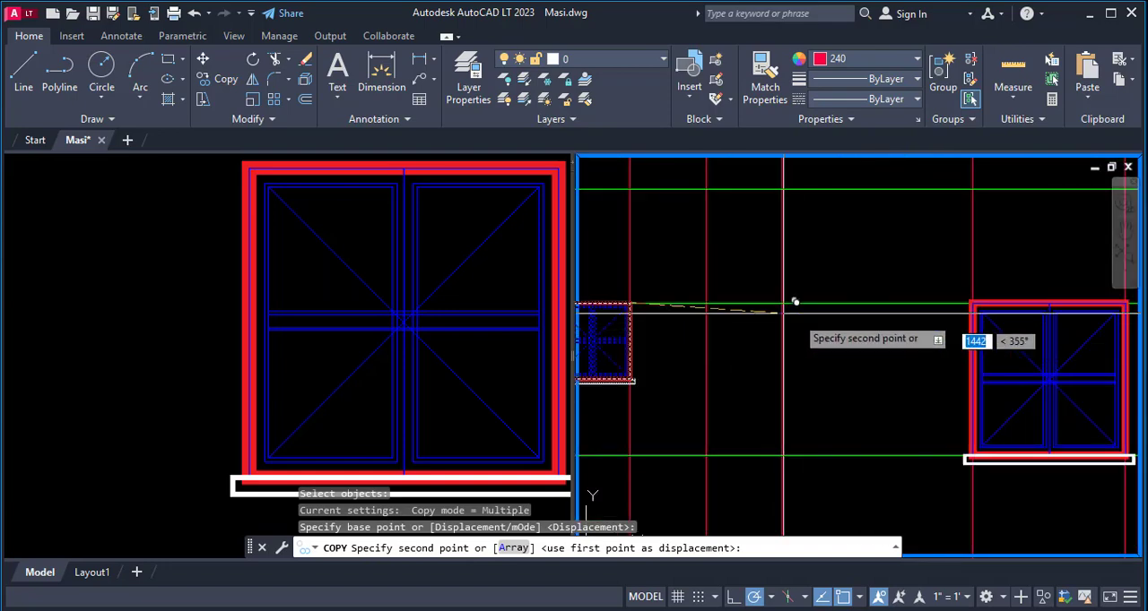
{"action": "scroll", "coordinate": [789, 295], "scroll_direction": "down", "scroll_amount": 4}
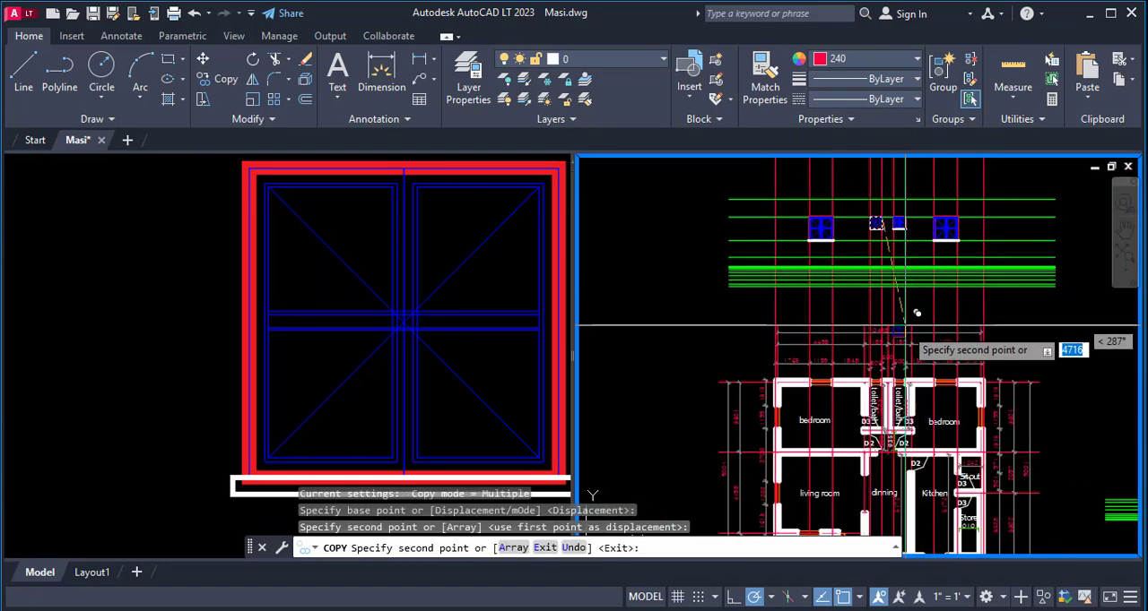
{"action": "scroll", "coordinate": [943, 421], "scroll_direction": "up", "scroll_amount": 2}
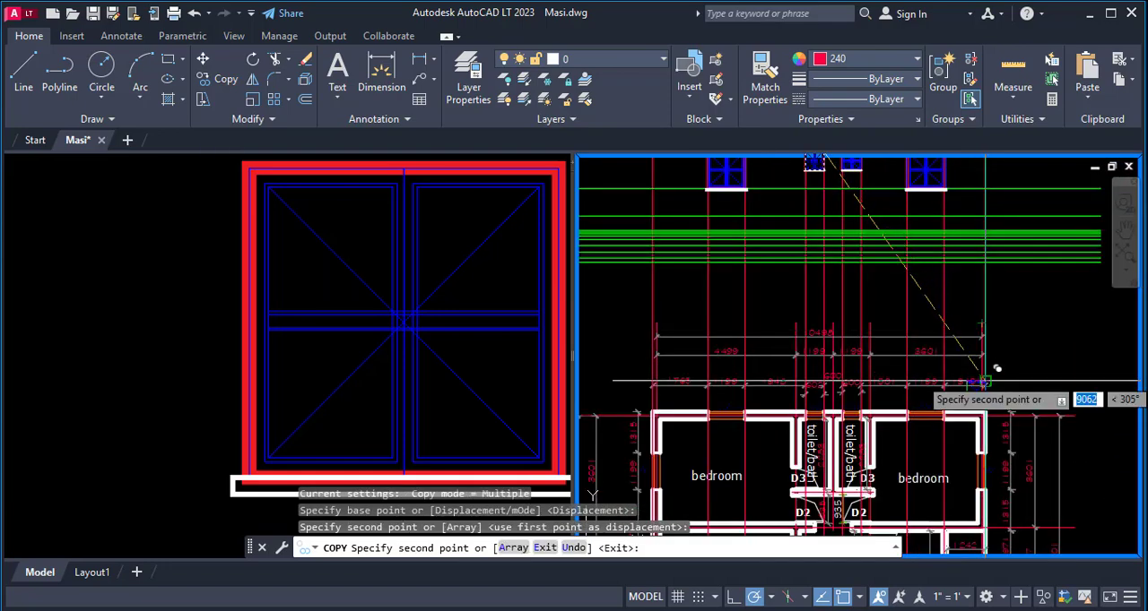
{"action": "key", "text": "Escape"}
{"action": "scroll", "coordinate": [921, 347], "scroll_direction": "down", "scroll_amount": 2}
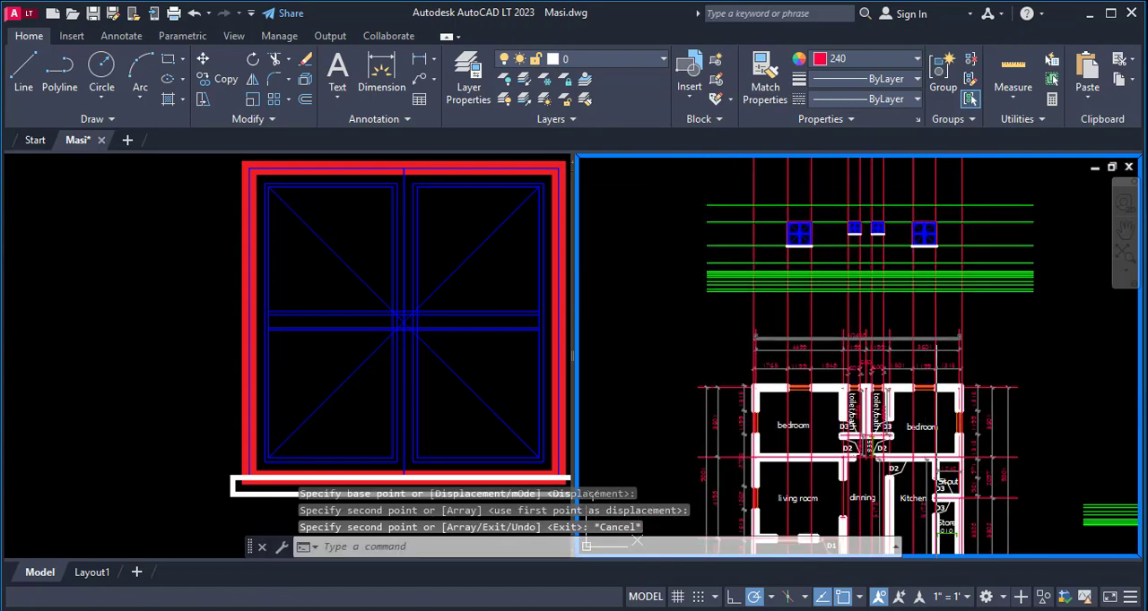
- Erase the projection lines between the two outer wall lines and the horizontal window head and sill level lines
{"action": "type", "text": "e"}
{"action": "key", "text": "Return"}
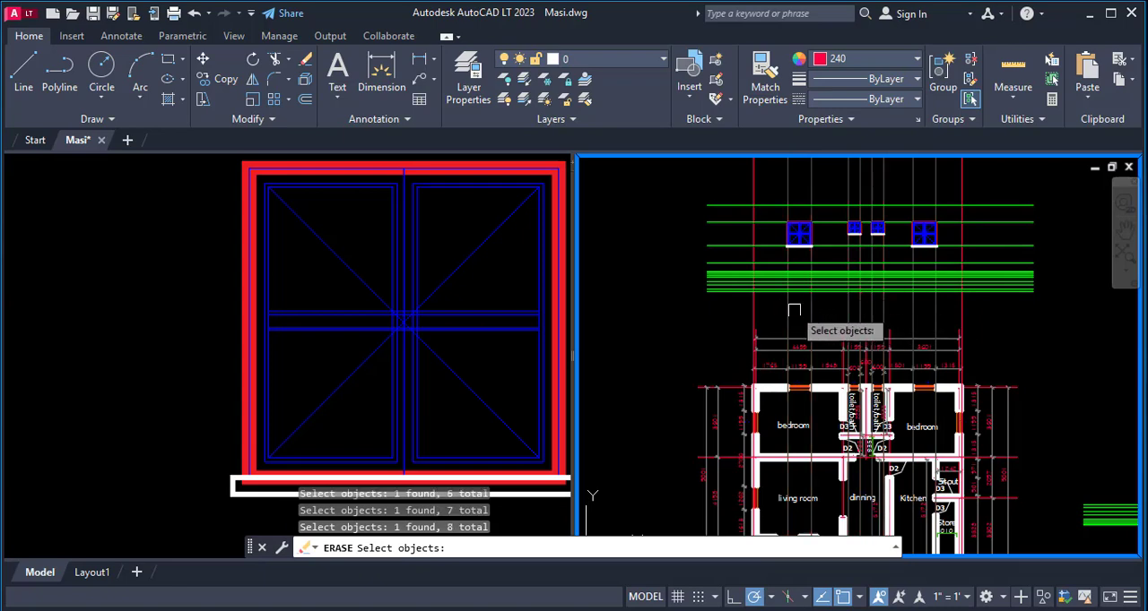
{"action": "key", "text": "Return"}
{"action": "key", "text": "Return"}
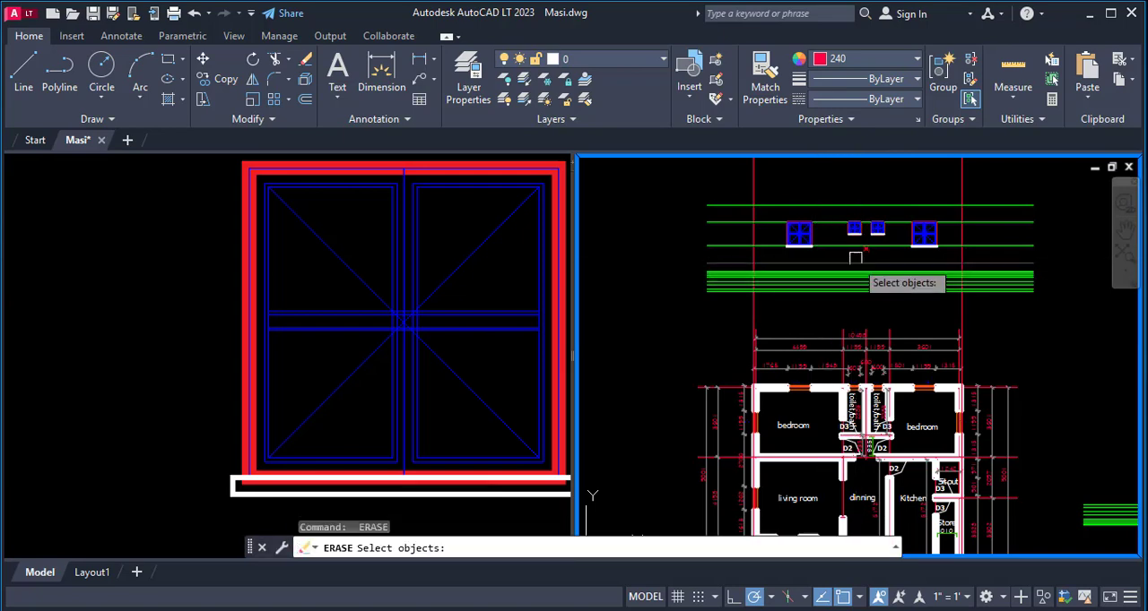
{"action": "left_click", "coordinate": [832, 235]}
{"action": "key", "text": "Return"}
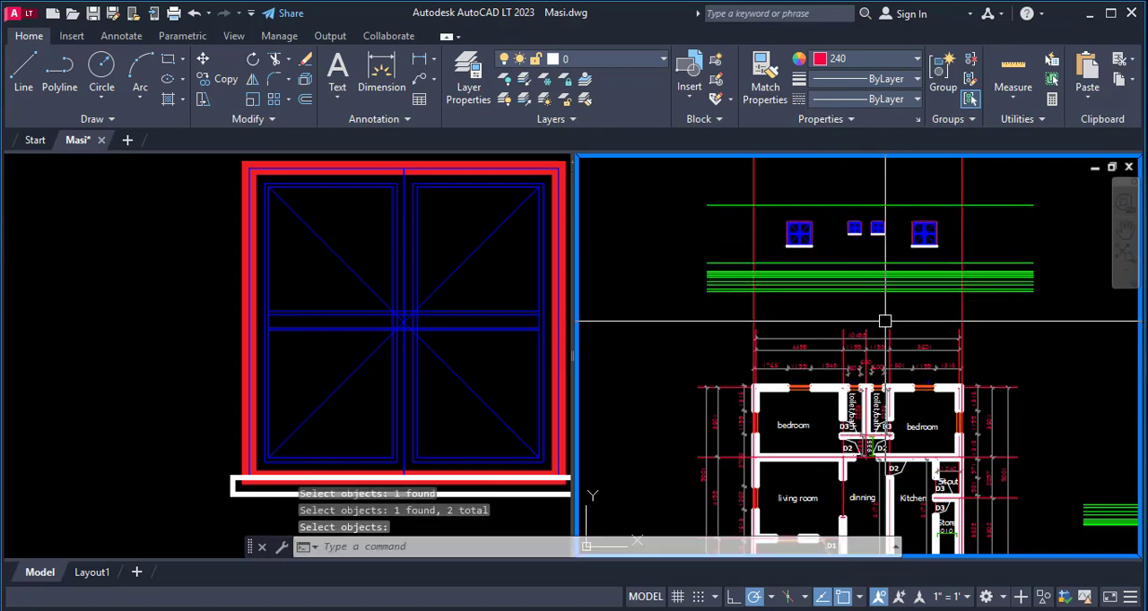
- Trim the two outer wall projection lines above the wall-top level and below the ground line, using those levels as cutting edges
{"action": "type", "text": "tr"}
{"action": "key", "text": "Return"}
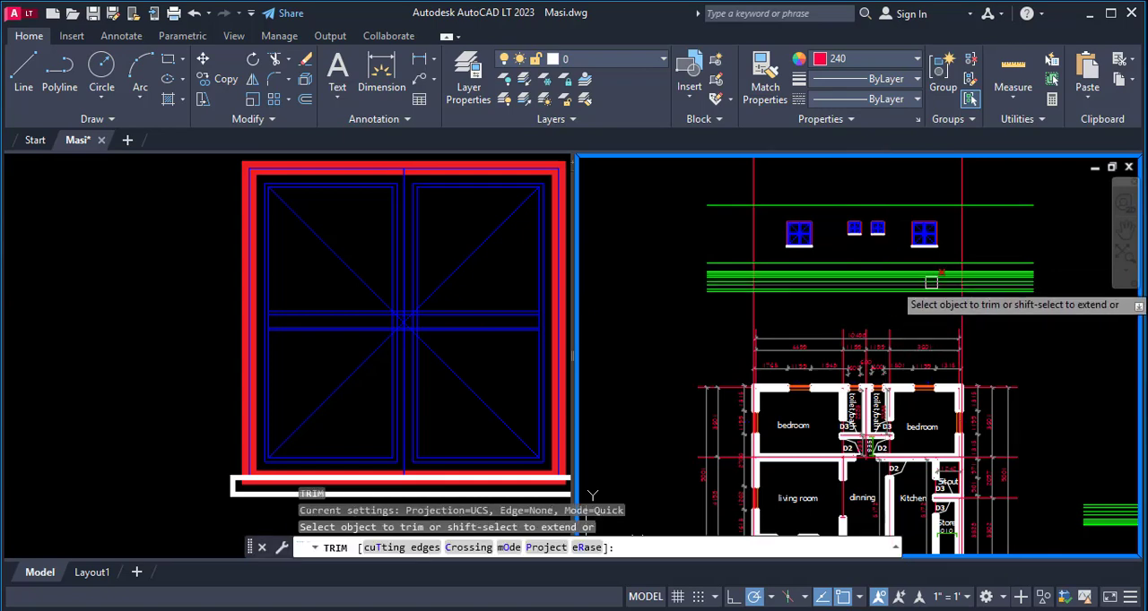
{"action": "type", "text": "t"}
{"action": "key", "text": "Return"}
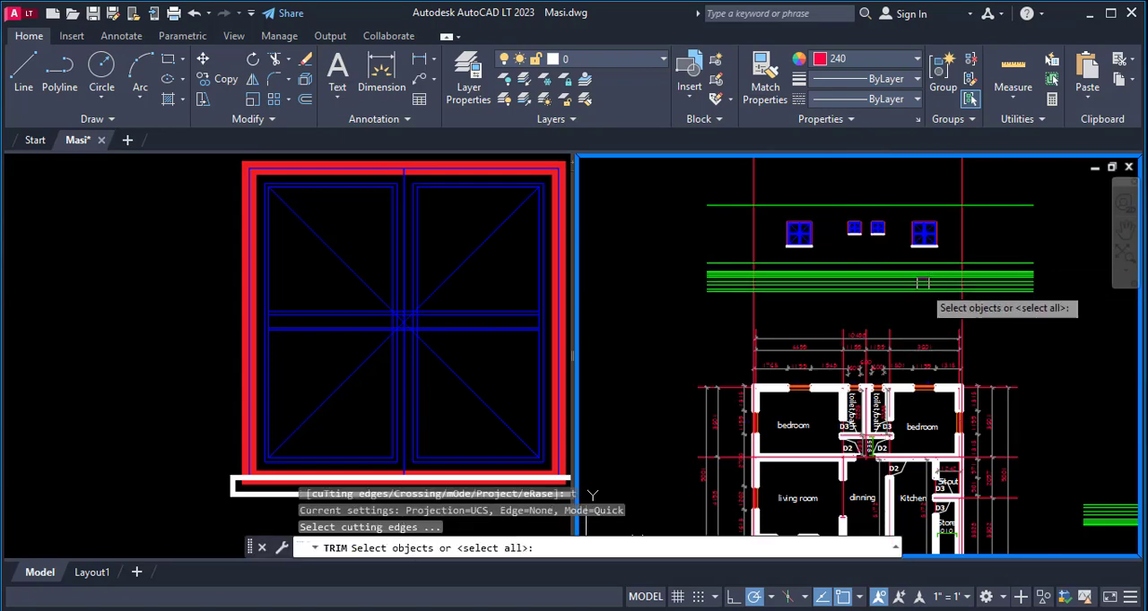
{"action": "scroll", "coordinate": [950, 280], "scroll_direction": "up", "scroll_amount": 5}
{"action": "left_click", "coordinate": [971, 323]}
{"action": "scroll", "coordinate": [971, 305], "scroll_direction": "down", "scroll_amount": 5}
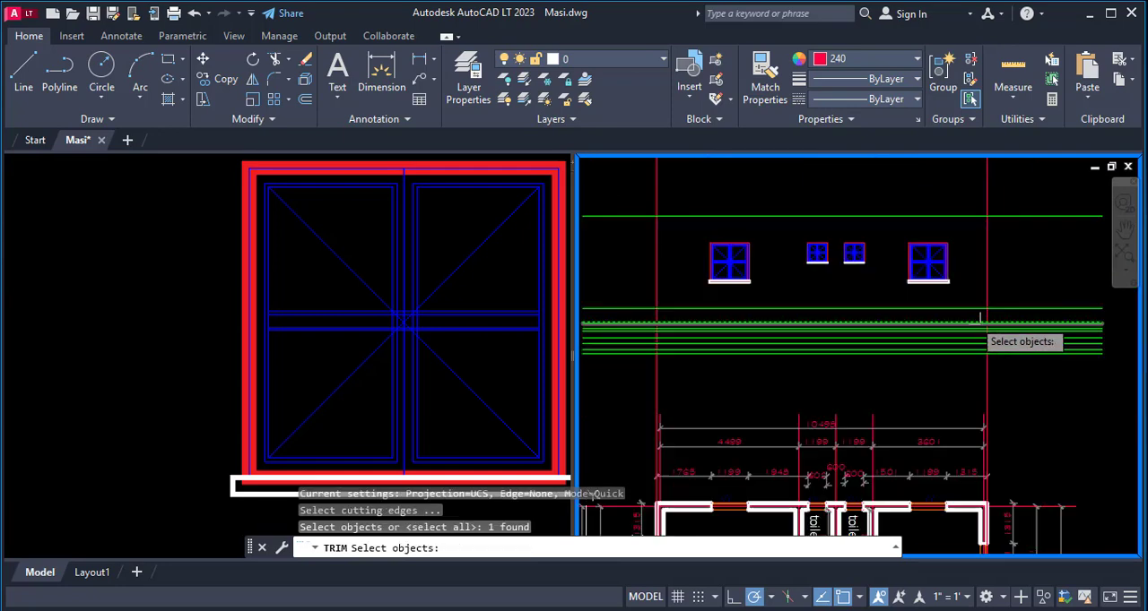
{"action": "left_click", "coordinate": [975, 309]}
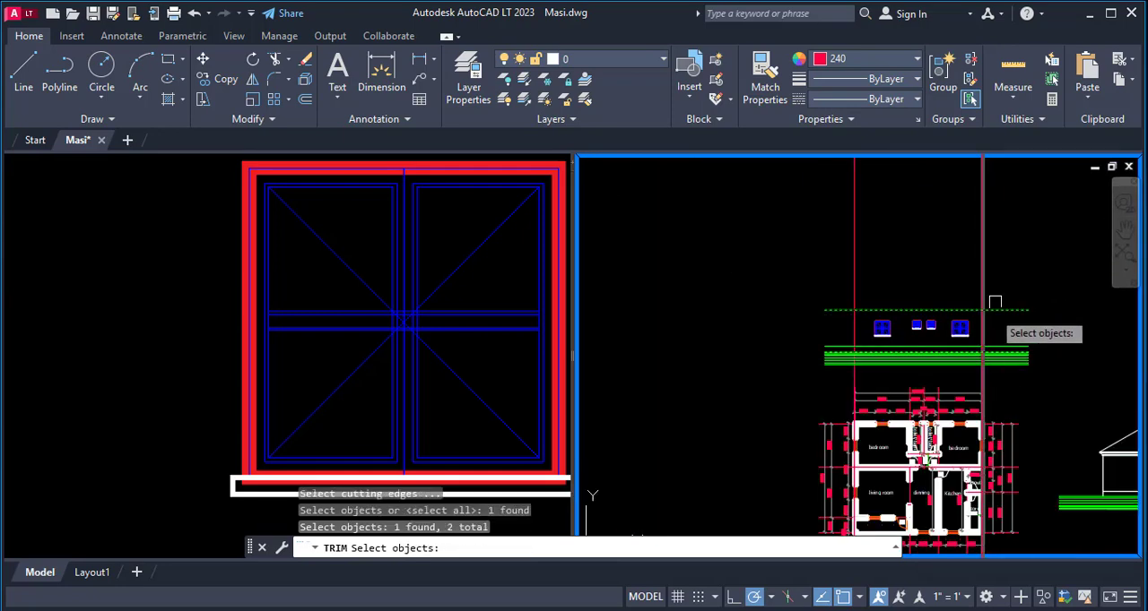
{"action": "key", "text": "Return"}
{"action": "left_click", "coordinate": [852, 253]}
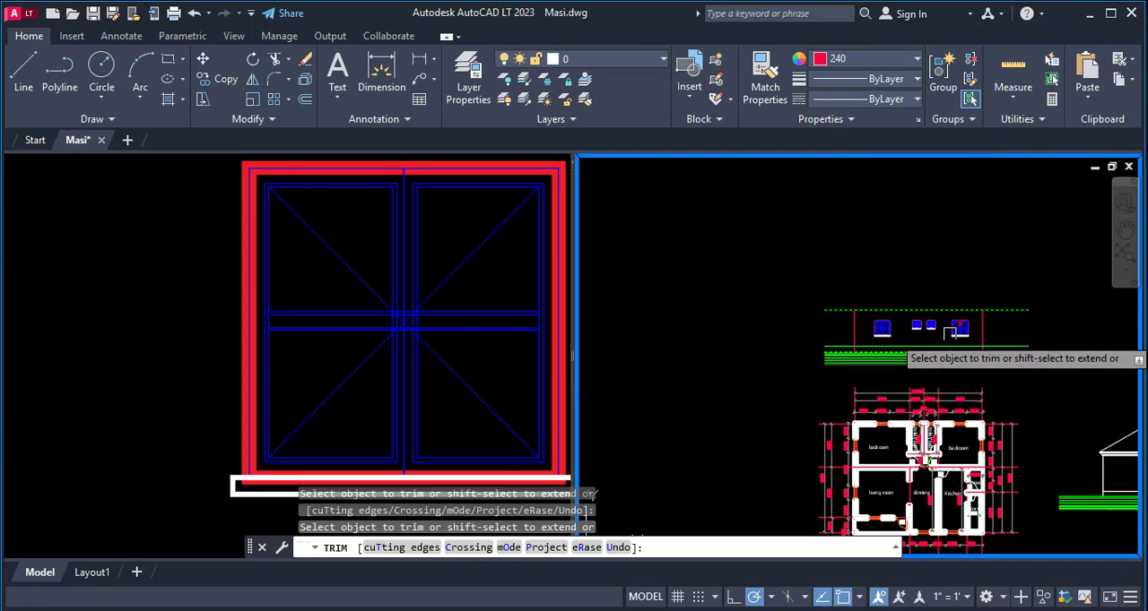
{"action": "key", "text": "Escape"}
- Match the two outer wall lines' properties to the left wall line of the existing side elevation beside the floor plan
{"action": "scroll", "coordinate": [927, 309], "scroll_direction": "down", "scroll_amount": 3}
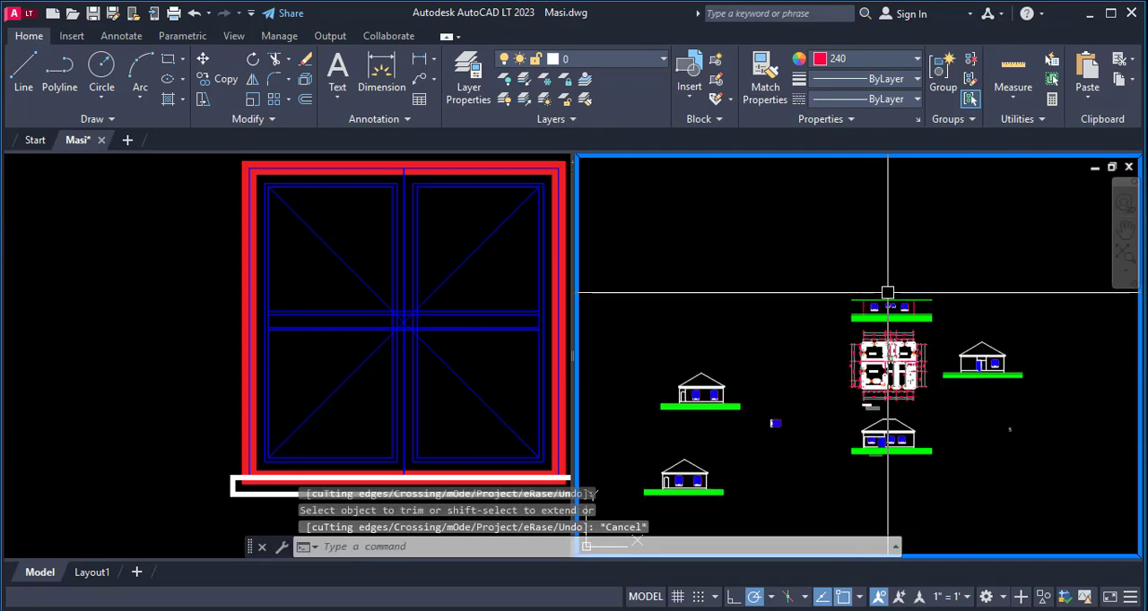
{"action": "type", "text": "ma"}
{"action": "key", "text": "Return"}
{"action": "scroll", "coordinate": [966, 379], "scroll_direction": "up", "scroll_amount": 3}
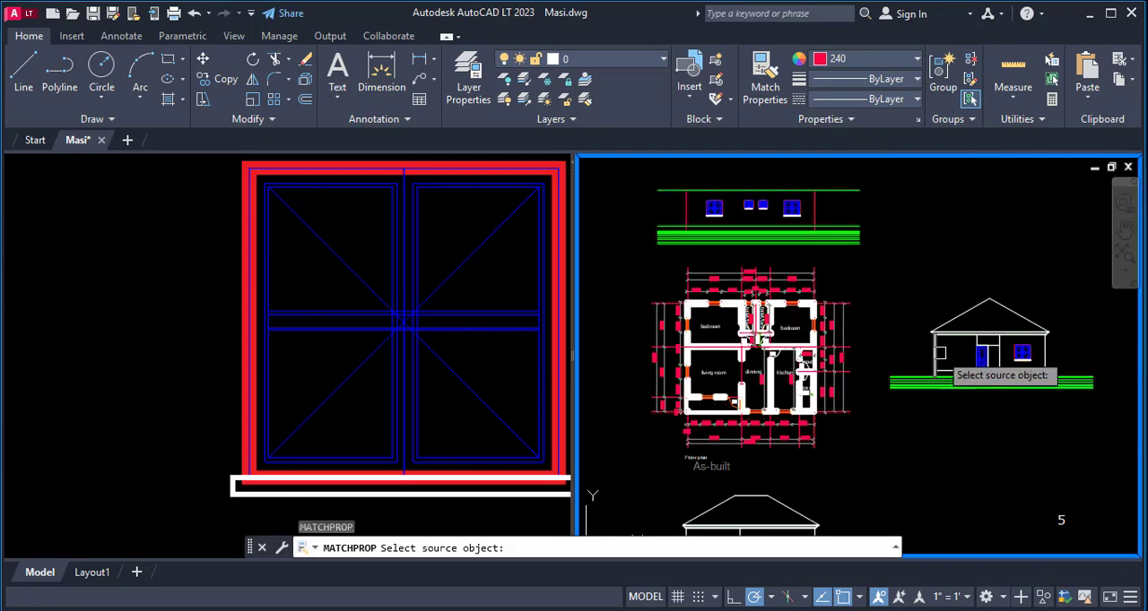
{"action": "left_click", "coordinate": [939, 352]}
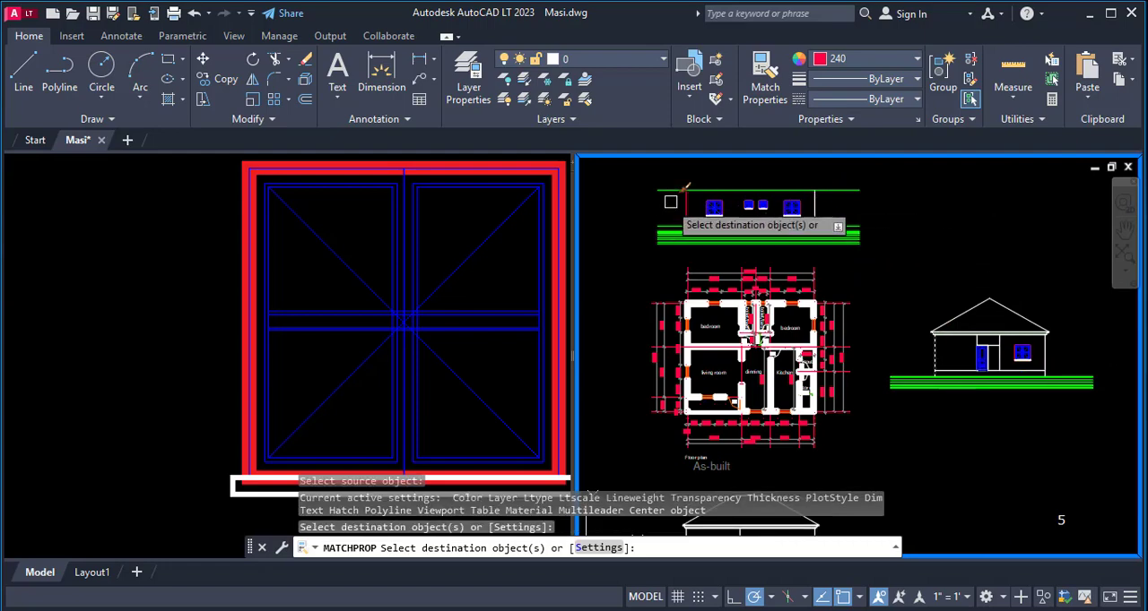
{"action": "scroll", "coordinate": [781, 238], "scroll_direction": "down", "scroll_amount": 2}
{"action": "scroll", "coordinate": [735, 272], "scroll_direction": "up", "scroll_amount": 5}
{"action": "key", "text": "Escape"}
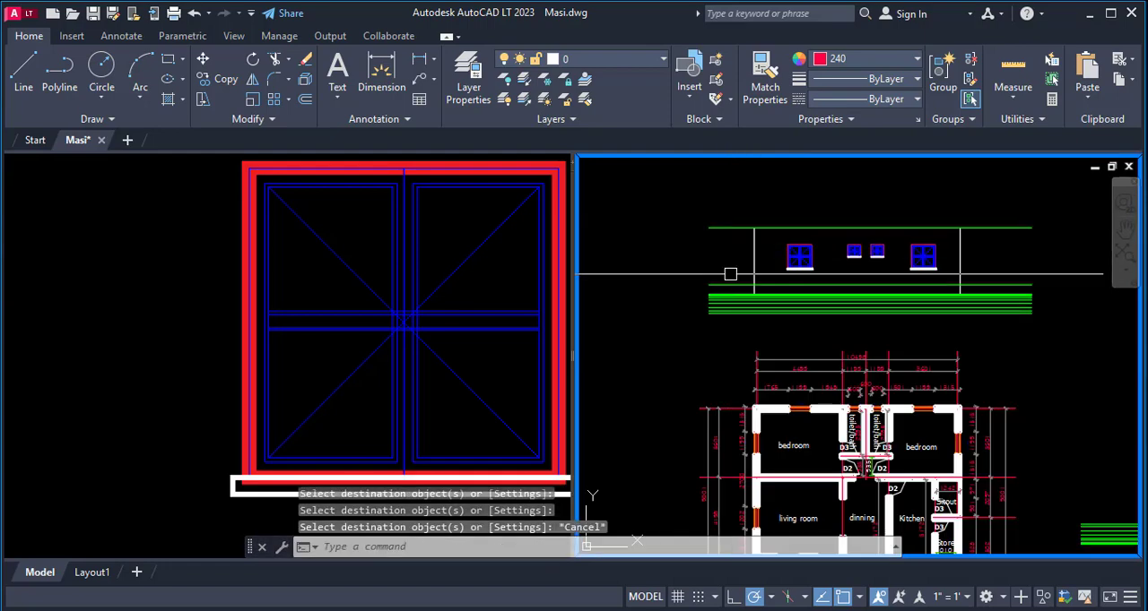
- Trim the overhanging ends of the wall-top and floor level lines back to the two outer walls
{"action": "type", "text": "tr"}
{"action": "key", "text": "Return"}
{"action": "scroll", "coordinate": [738, 286], "scroll_direction": "down", "scroll_amount": 3}
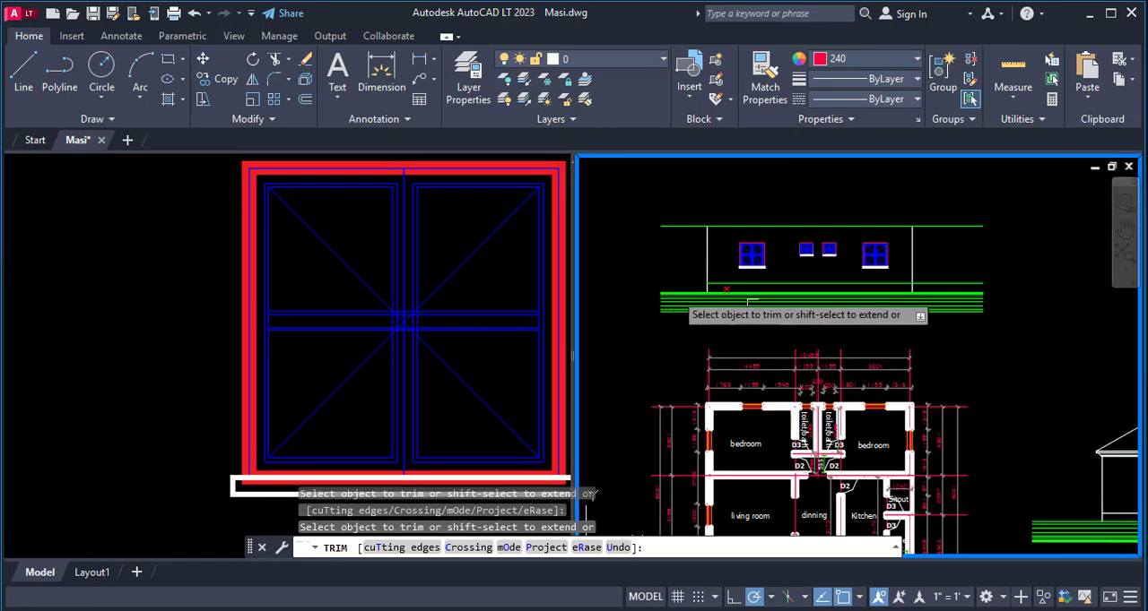
{"action": "scroll", "coordinate": [923, 282], "scroll_direction": "up", "scroll_amount": 2}
{"action": "scroll", "coordinate": [928, 277], "scroll_direction": "down", "scroll_amount": 2}
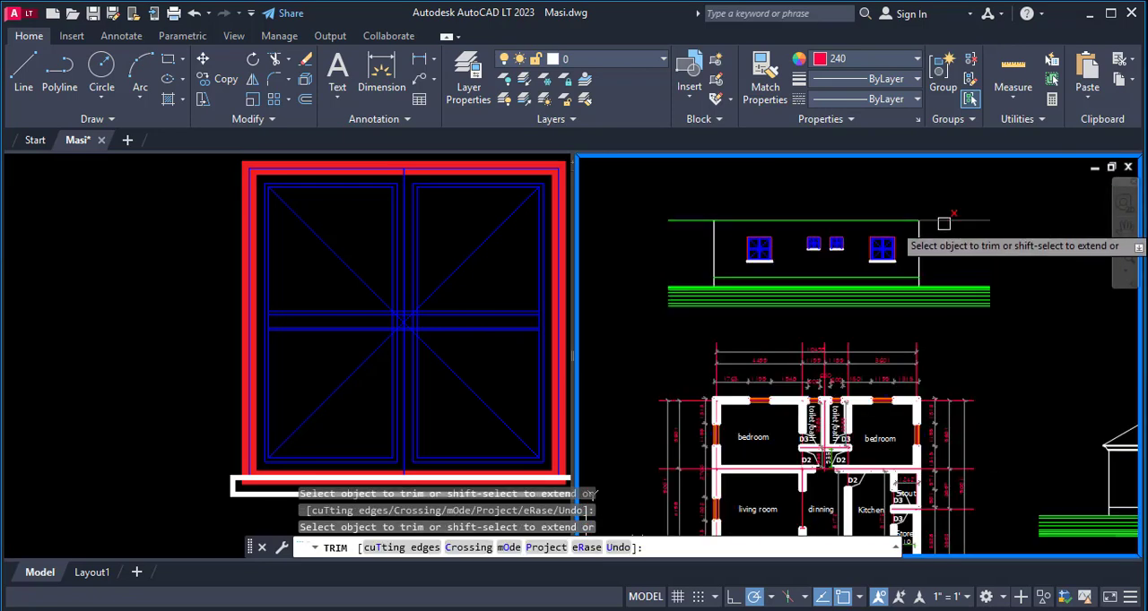
{"action": "key", "text": "Escape"}
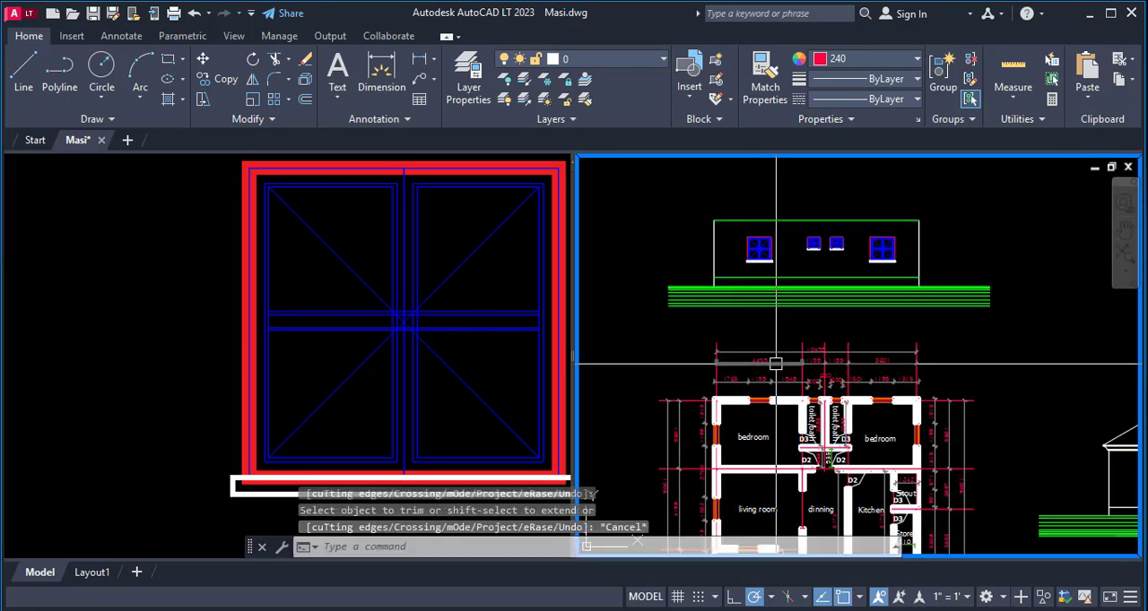
- Match the rear elevation's floor level line and wall-top line to the properties of a white line in the side elevation beside the floor plan
{"action": "type", "text": "ma"}
{"action": "key", "text": "Return"}
{"action": "scroll", "coordinate": [858, 363], "scroll_direction": "down", "scroll_amount": 5}
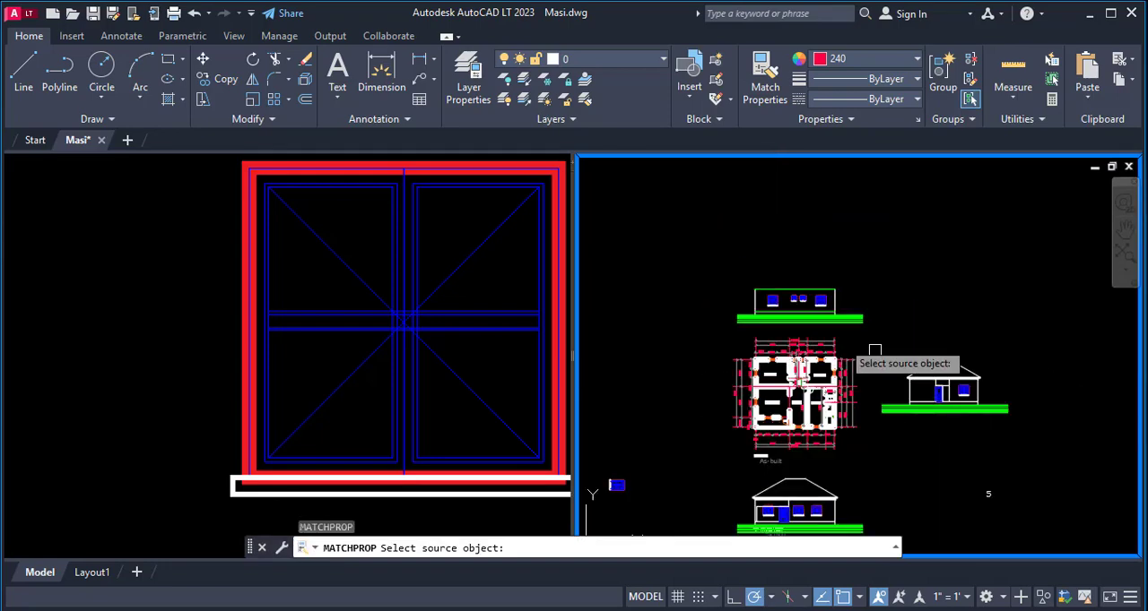
{"action": "scroll", "coordinate": [910, 386], "scroll_direction": "up", "scroll_amount": 4}
{"action": "left_click", "coordinate": [892, 414]}
{"action": "scroll", "coordinate": [843, 404], "scroll_direction": "down", "scroll_amount": 3}
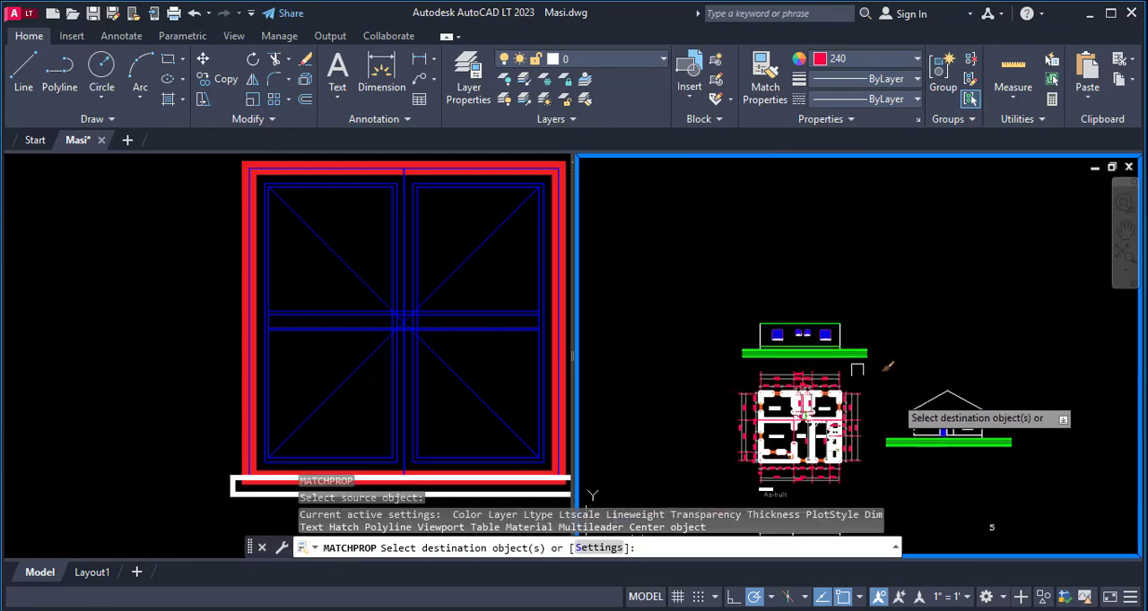
{"action": "scroll", "coordinate": [798, 376], "scroll_direction": "up", "scroll_amount": 5}
{"action": "left_click", "coordinate": [700, 375]}
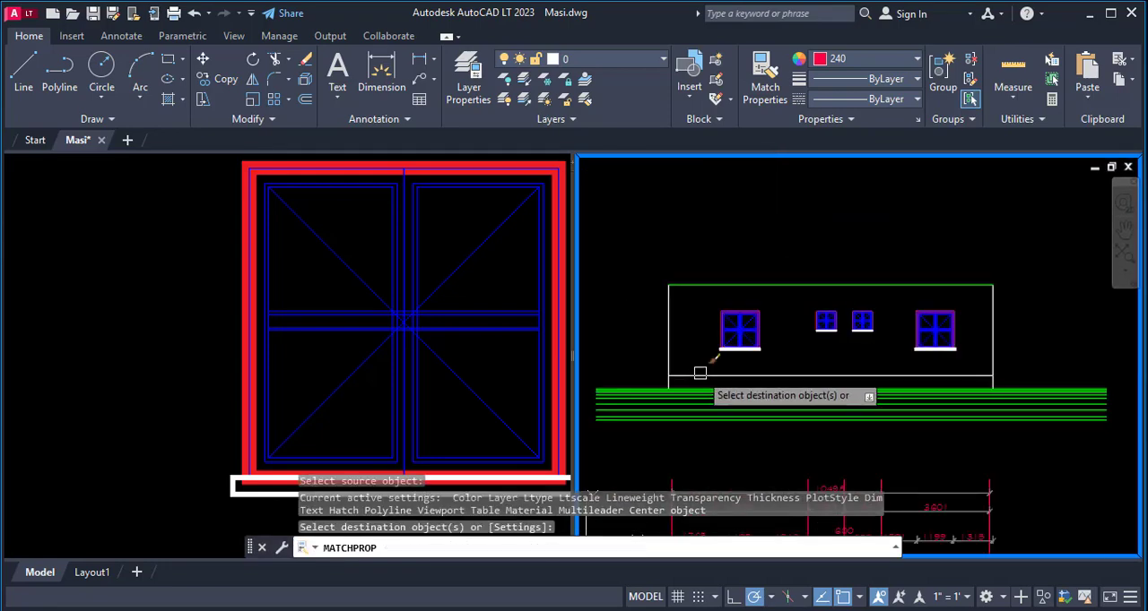
{"action": "left_click", "coordinate": [689, 284]}
{"action": "scroll", "coordinate": [871, 300], "scroll_direction": "down", "scroll_amount": 5}
{"action": "key", "text": "Escape"}
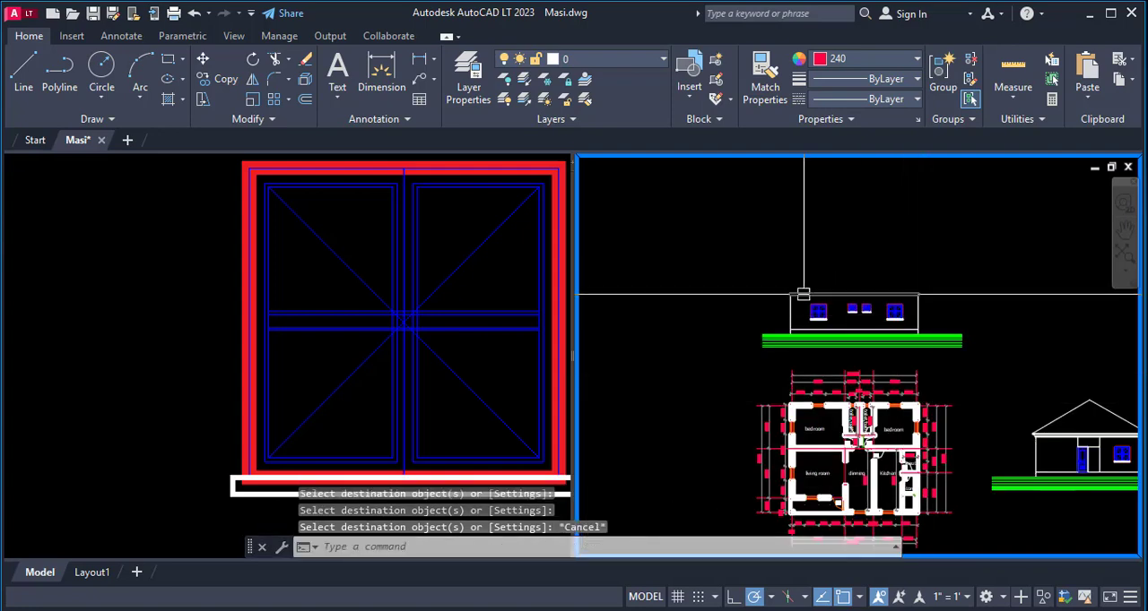
{"action": "scroll", "coordinate": [803, 294], "scroll_direction": "up", "scroll_amount": 2}
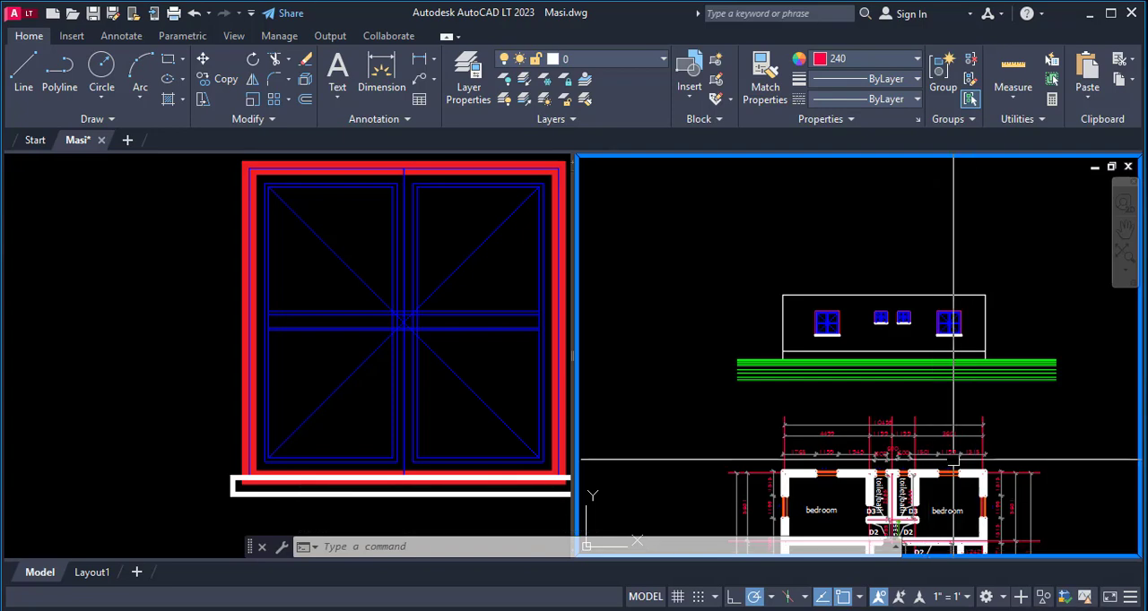
- Copy the front view's roof outline, eaves and fascia lines onto the rear elevation, aligning the left wall-top corner with the matching corner there
{"action": "scroll", "coordinate": [780, 271], "scroll_direction": "down", "scroll_amount": 2}
{"action": "scroll", "coordinate": [743, 305], "scroll_direction": "down", "scroll_amount": 2}
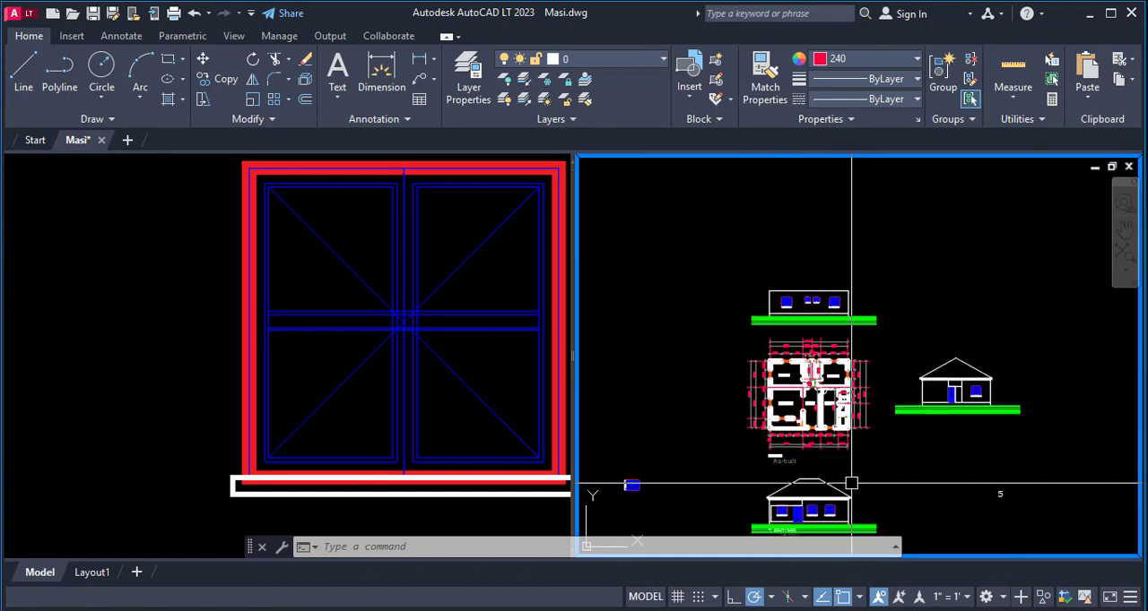
{"action": "type", "text": "co"}
{"action": "key", "text": "Return"}
{"action": "scroll", "coordinate": [813, 508], "scroll_direction": "up", "scroll_amount": 5}
{"action": "scroll", "coordinate": [861, 452], "scroll_direction": "down", "scroll_amount": 4}
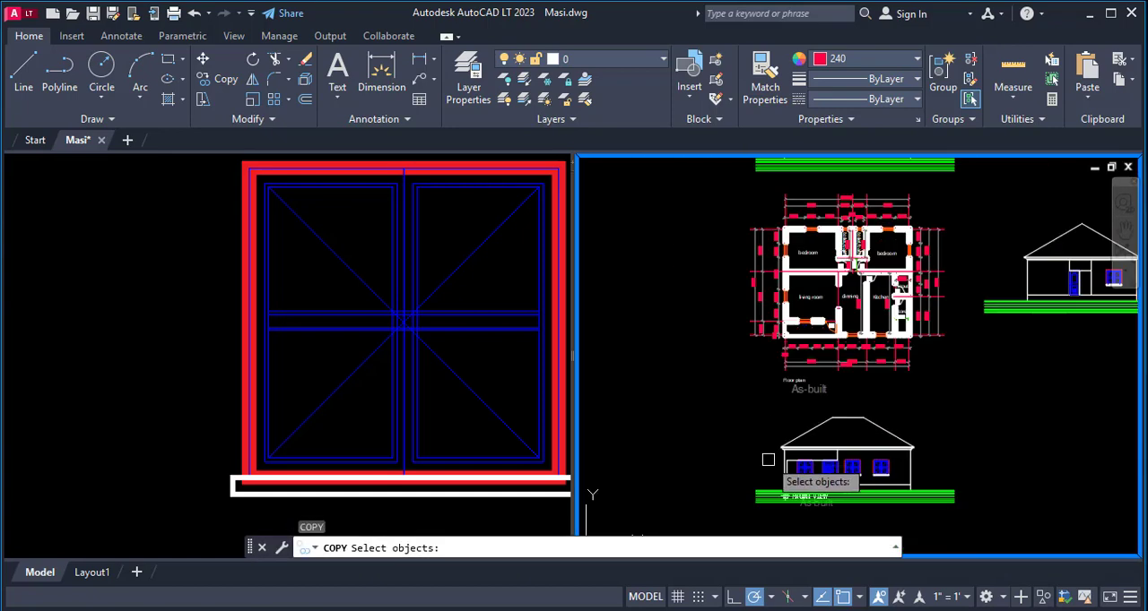
{"action": "scroll", "coordinate": [821, 471], "scroll_direction": "up", "scroll_amount": 5}
{"action": "left_click", "coordinate": [803, 417]}
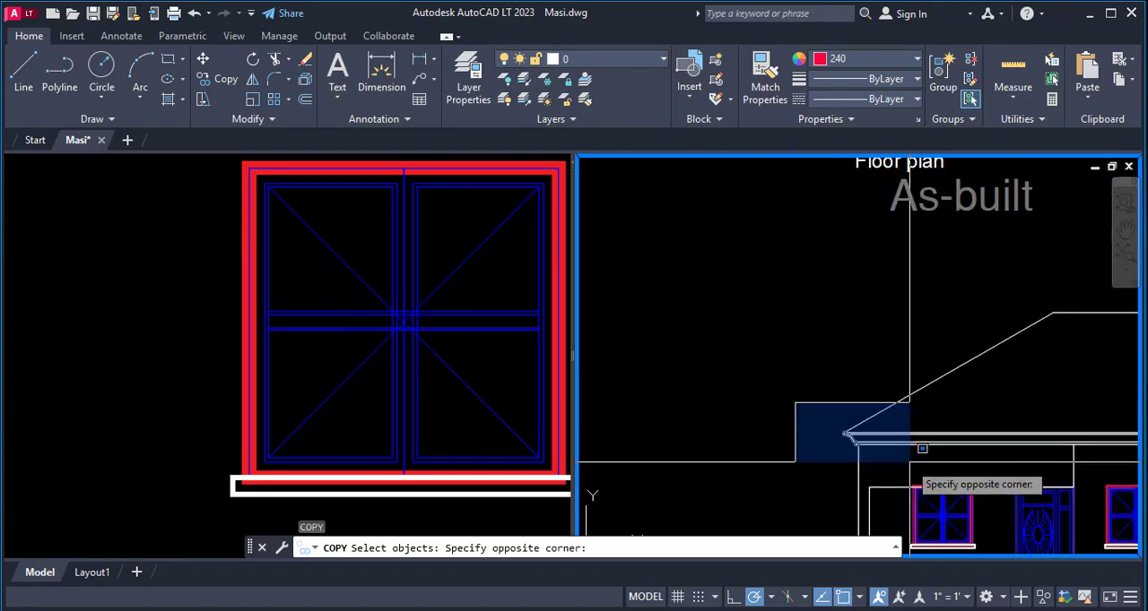
{"action": "left_click", "coordinate": [909, 461]}
{"action": "scroll", "coordinate": [909, 459], "scroll_direction": "up", "scroll_amount": 4}
{"action": "left_click", "coordinate": [908, 463]}
{"action": "left_click", "coordinate": [893, 356]}
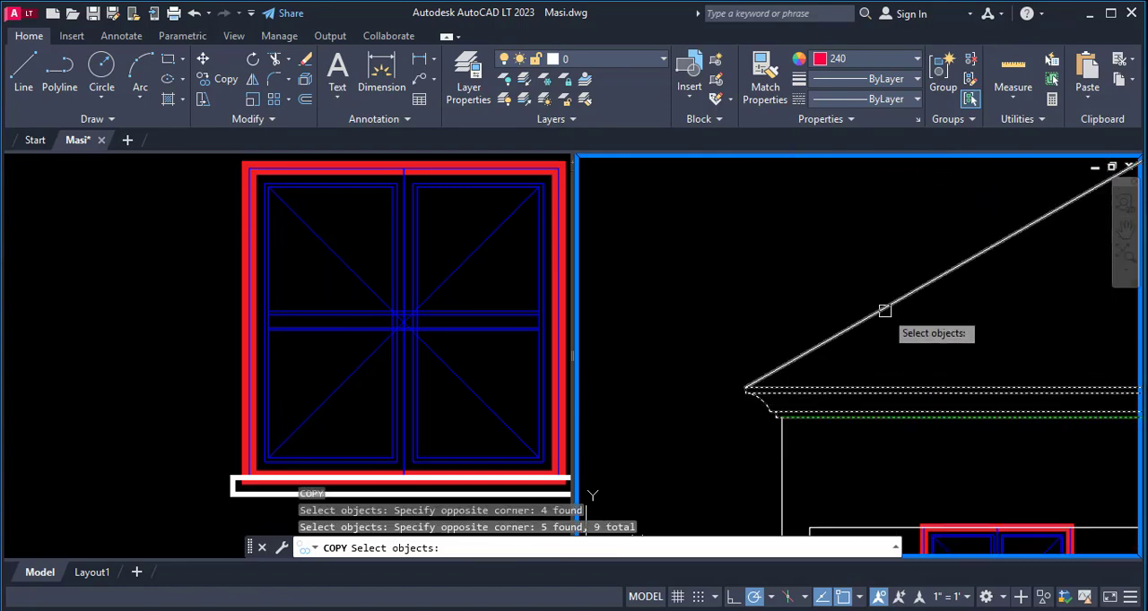
{"action": "left_click", "coordinate": [884, 311]}
{"action": "scroll", "coordinate": [620, 337], "scroll_direction": "down", "scroll_amount": 8}
{"action": "scroll", "coordinate": [742, 290], "scroll_direction": "up", "scroll_amount": 5}
{"action": "left_click", "coordinate": [819, 284]}
{"action": "left_click", "coordinate": [707, 326]}
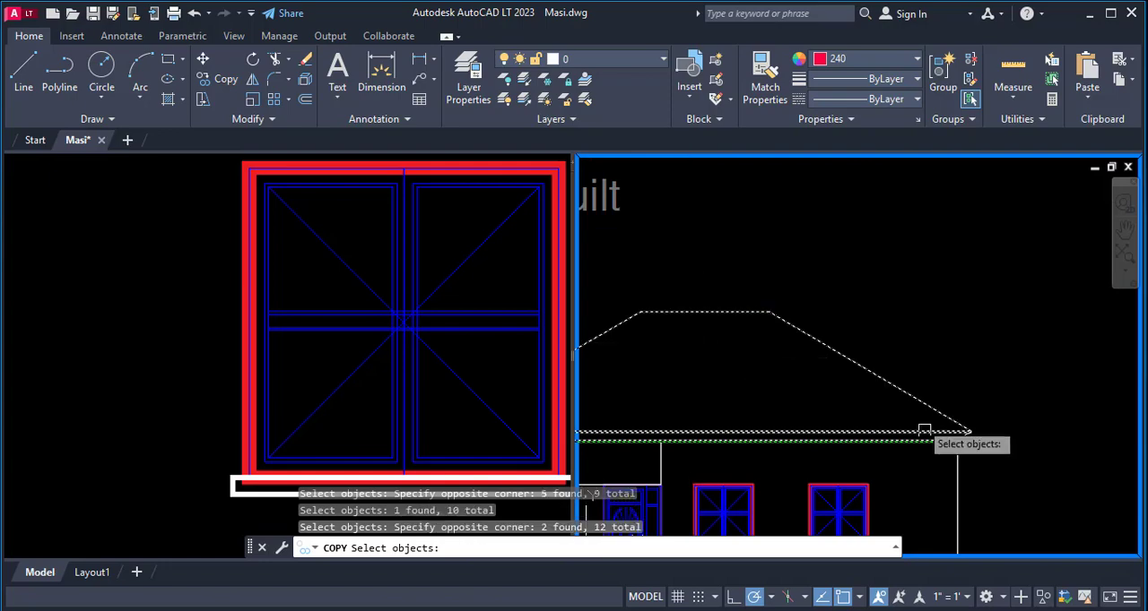
{"action": "left_click", "coordinate": [994, 451]}
{"action": "scroll", "coordinate": [1011, 473], "scroll_direction": "down", "scroll_amount": 5}
{"action": "scroll", "coordinate": [756, 441], "scroll_direction": "up", "scroll_amount": 8}
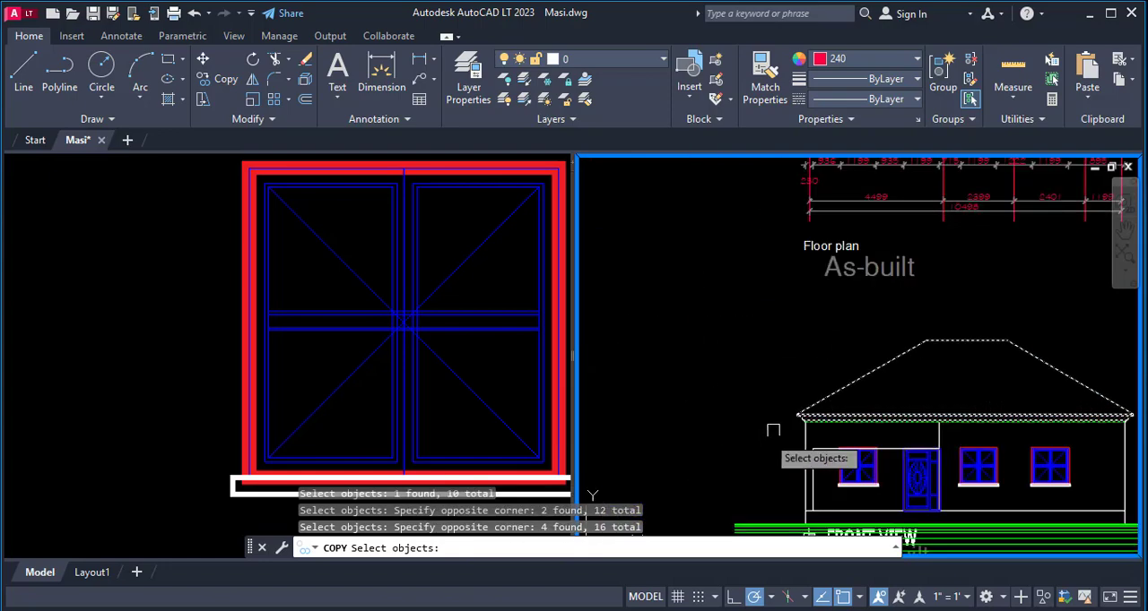
{"action": "scroll", "coordinate": [798, 442], "scroll_direction": "down", "scroll_amount": 2}
{"action": "key", "text": "Return"}
{"action": "left_click", "coordinate": [828, 427]}
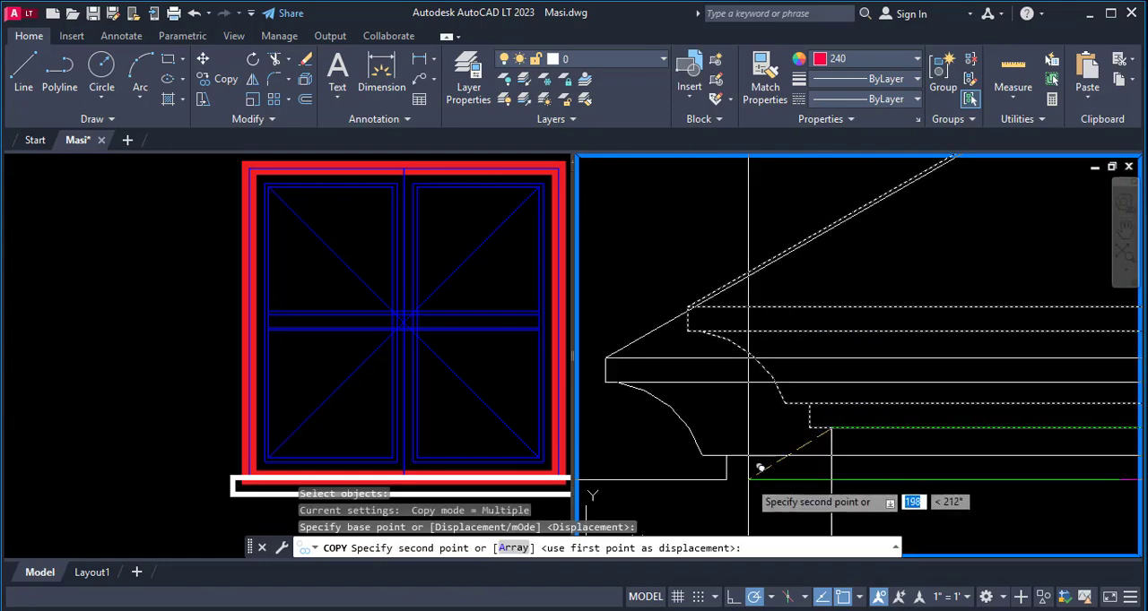
{"action": "scroll", "coordinate": [761, 469], "scroll_direction": "down", "scroll_amount": 5}
{"action": "scroll", "coordinate": [771, 368], "scroll_direction": "down", "scroll_amount": 5}
{"action": "scroll", "coordinate": [771, 323], "scroll_direction": "up", "scroll_amount": 7}
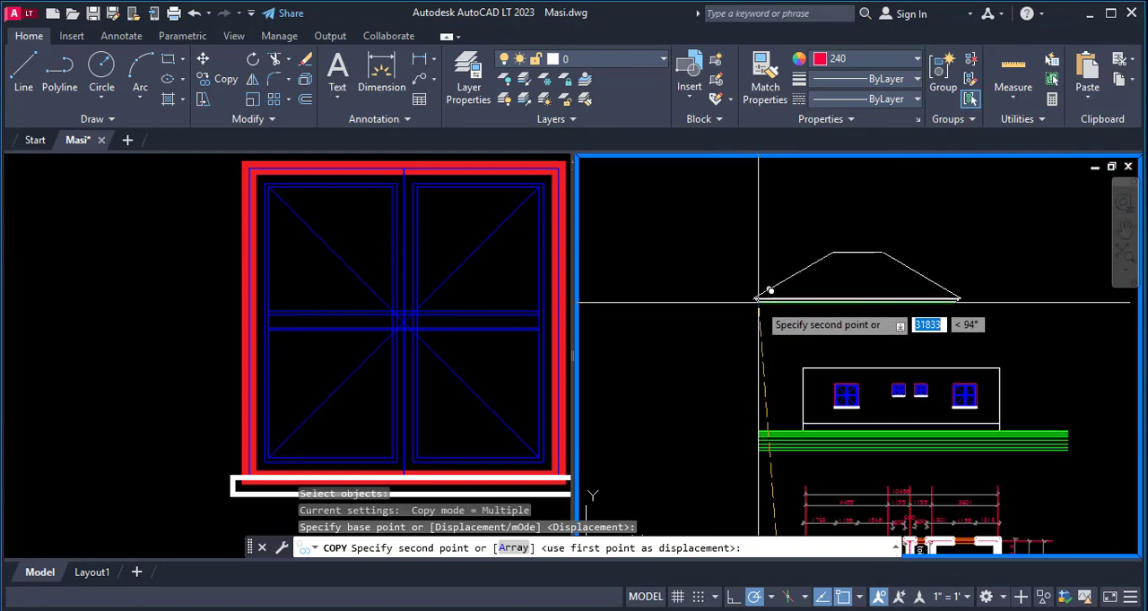
{"action": "scroll", "coordinate": [802, 391], "scroll_direction": "up", "scroll_amount": 5}
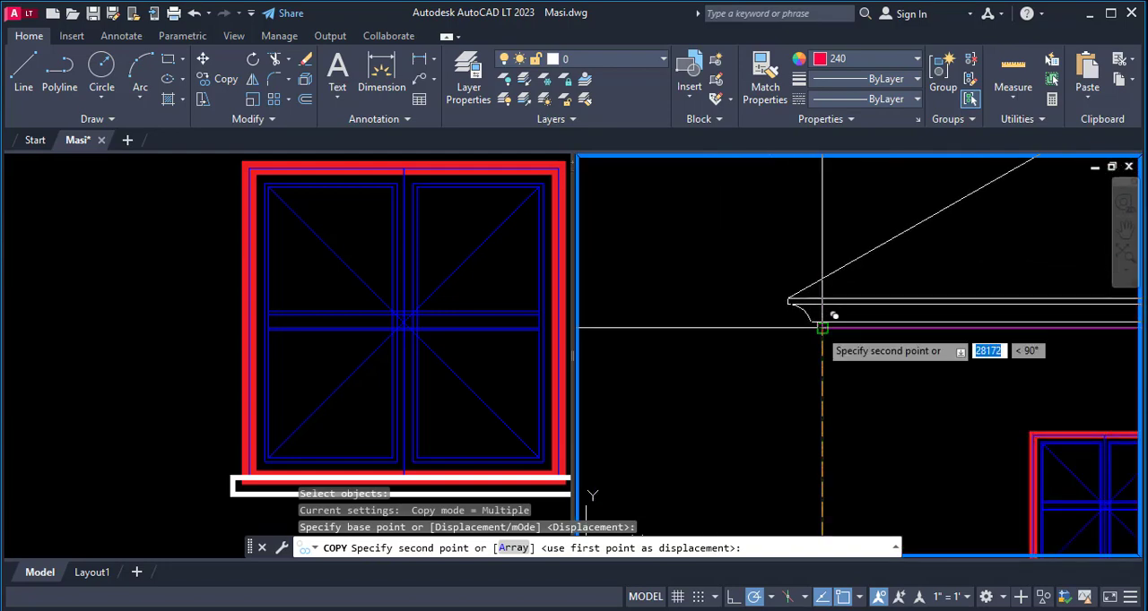
{"action": "scroll", "coordinate": [823, 341], "scroll_direction": "down", "scroll_amount": 6}
{"action": "key", "text": "Escape"}
- Examine the hip and ridge layout in the as-built roof plan and compare it with the rear elevation's roof
{"action": "scroll", "coordinate": [833, 419], "scroll_direction": "down", "scroll_amount": 3}
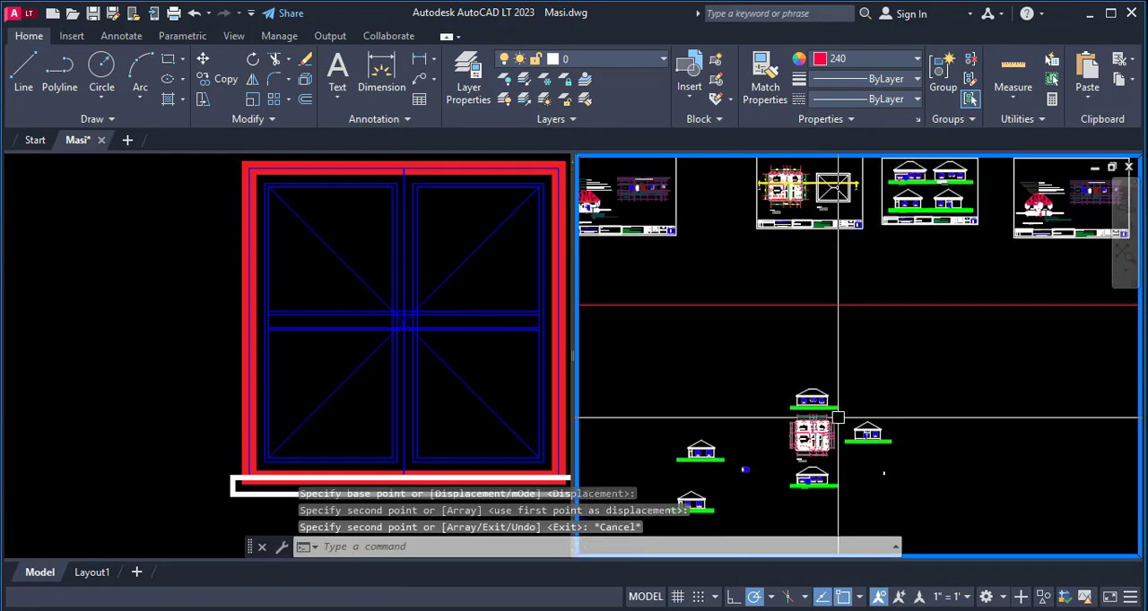
{"action": "scroll", "coordinate": [839, 184], "scroll_direction": "up", "scroll_amount": 6}
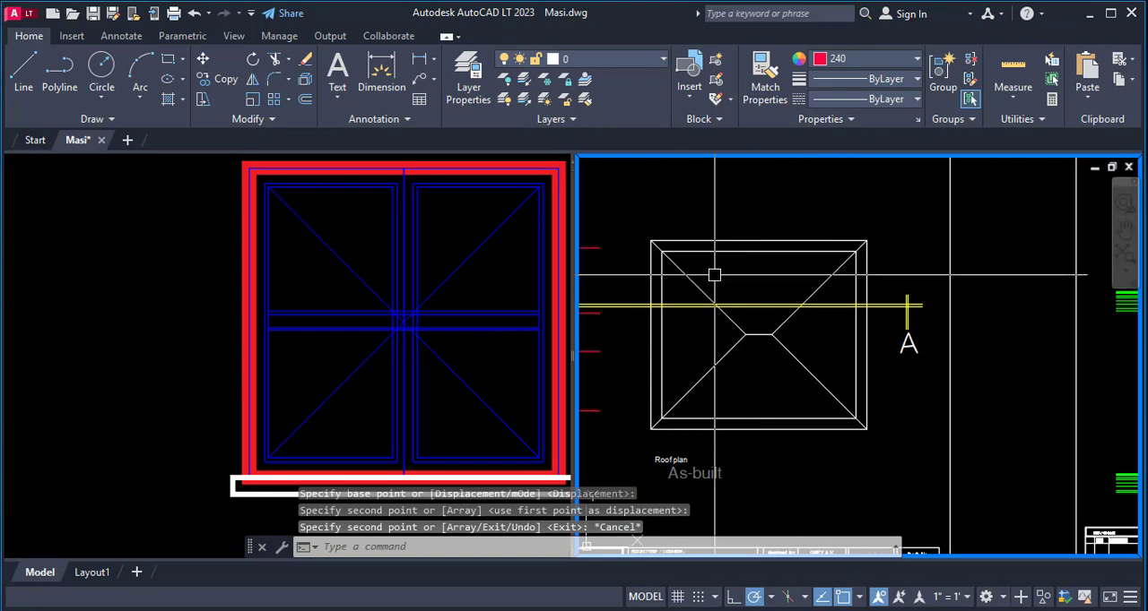
{"action": "scroll", "coordinate": [733, 274], "scroll_direction": "up", "scroll_amount": 2}
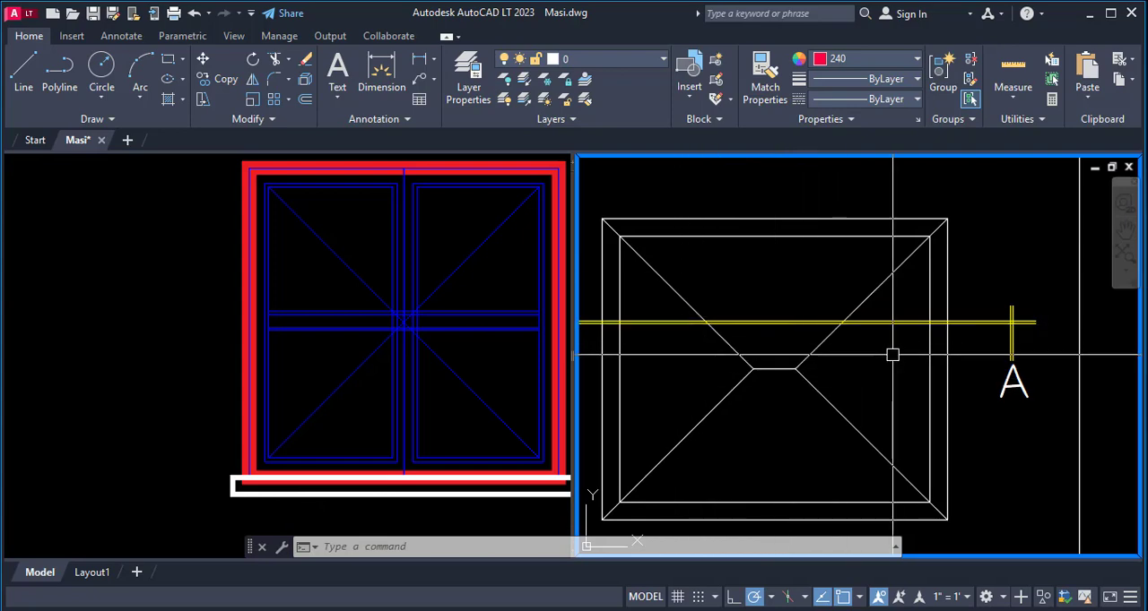
{"action": "scroll", "coordinate": [845, 251], "scroll_direction": "down", "scroll_amount": 6}
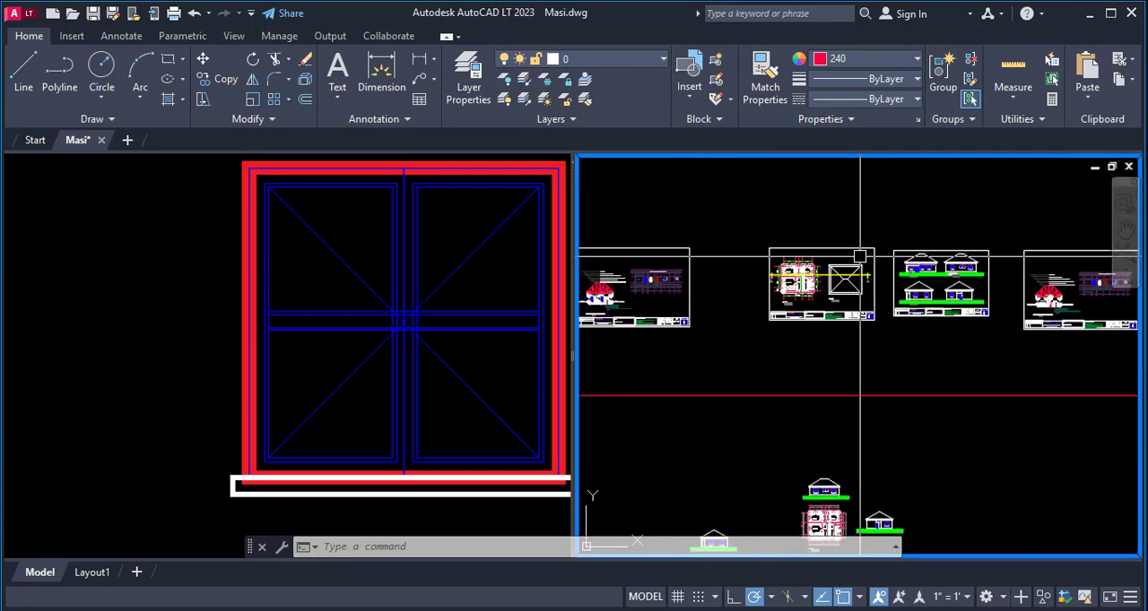
{"action": "scroll", "coordinate": [848, 341], "scroll_direction": "up", "scroll_amount": 5}
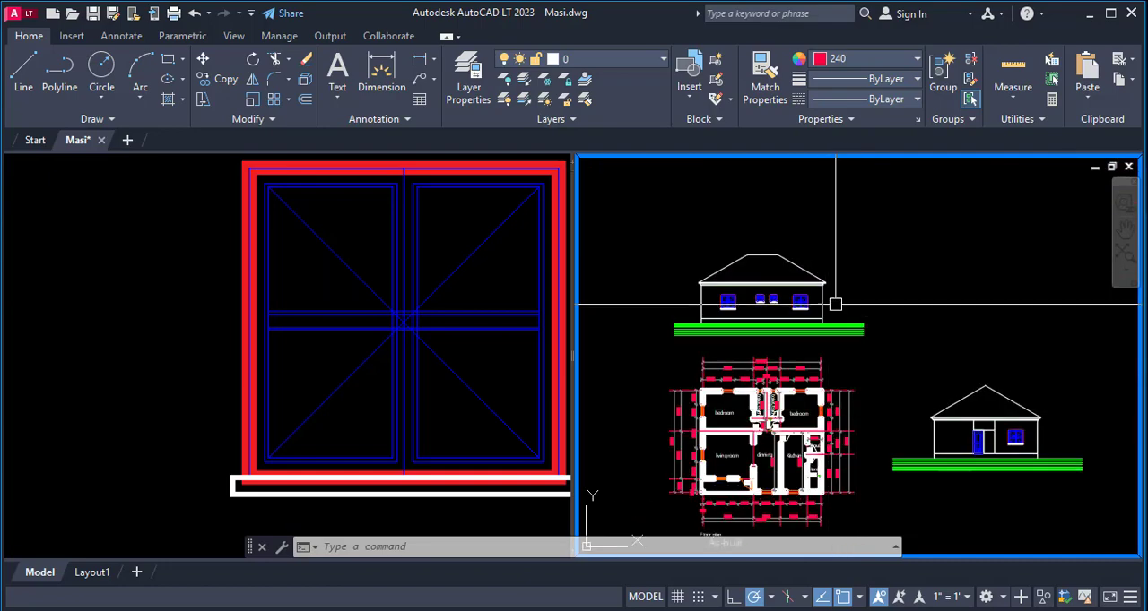
{"action": "scroll", "coordinate": [835, 305], "scroll_direction": "down", "scroll_amount": 2}
{"action": "scroll", "coordinate": [899, 428], "scroll_direction": "up", "scroll_amount": 4}
{"action": "scroll", "coordinate": [954, 369], "scroll_direction": "down", "scroll_amount": 1}
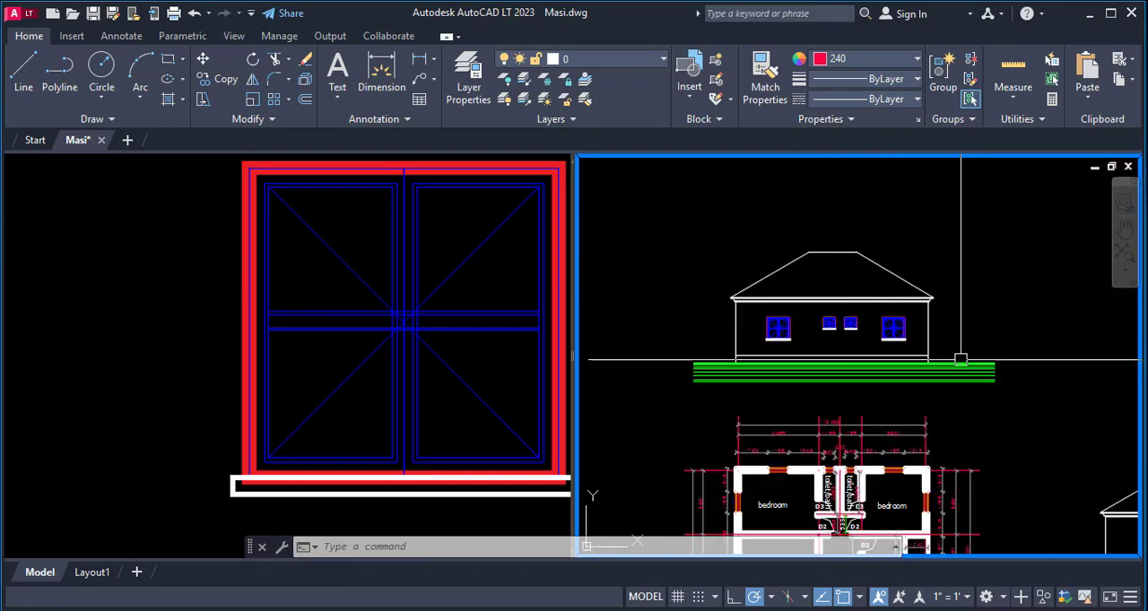
- Review the front and side elevations around the floor plan for consistency with one another
{"action": "scroll", "coordinate": [910, 358], "scroll_direction": "down", "scroll_amount": 4}
{"action": "scroll", "coordinate": [909, 380], "scroll_direction": "up", "scroll_amount": 3}
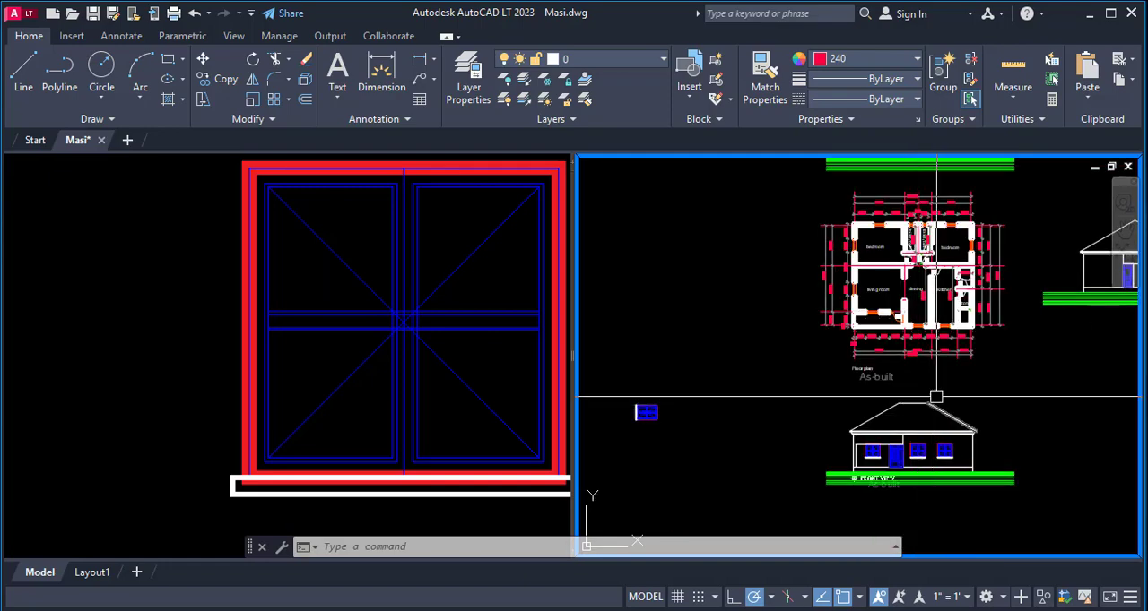
{"action": "scroll", "coordinate": [936, 396], "scroll_direction": "up", "scroll_amount": 4}
{"action": "scroll", "coordinate": [840, 372], "scroll_direction": "down", "scroll_amount": 4}
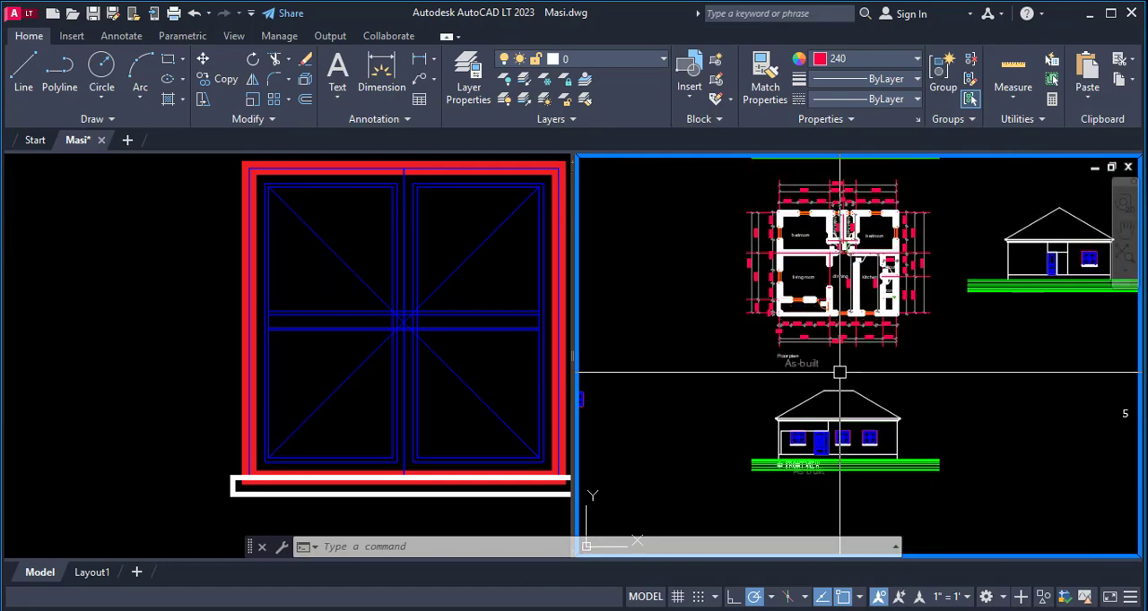
{"action": "scroll", "coordinate": [832, 370], "scroll_direction": "down", "scroll_amount": 4}
{"action": "scroll", "coordinate": [687, 320], "scroll_direction": "up", "scroll_amount": 4}
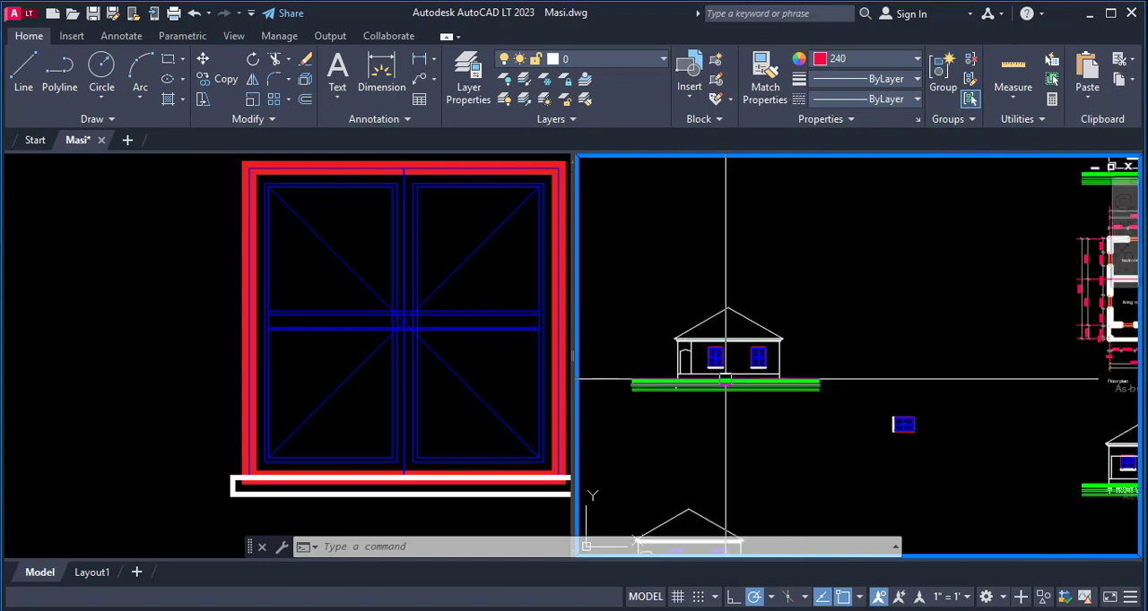
{"action": "scroll", "coordinate": [668, 345], "scroll_direction": "down", "scroll_amount": 4}
{"action": "scroll", "coordinate": [859, 358], "scroll_direction": "up", "scroll_amount": 4}
{"action": "scroll", "coordinate": [905, 352], "scroll_direction": "down", "scroll_amount": 2}
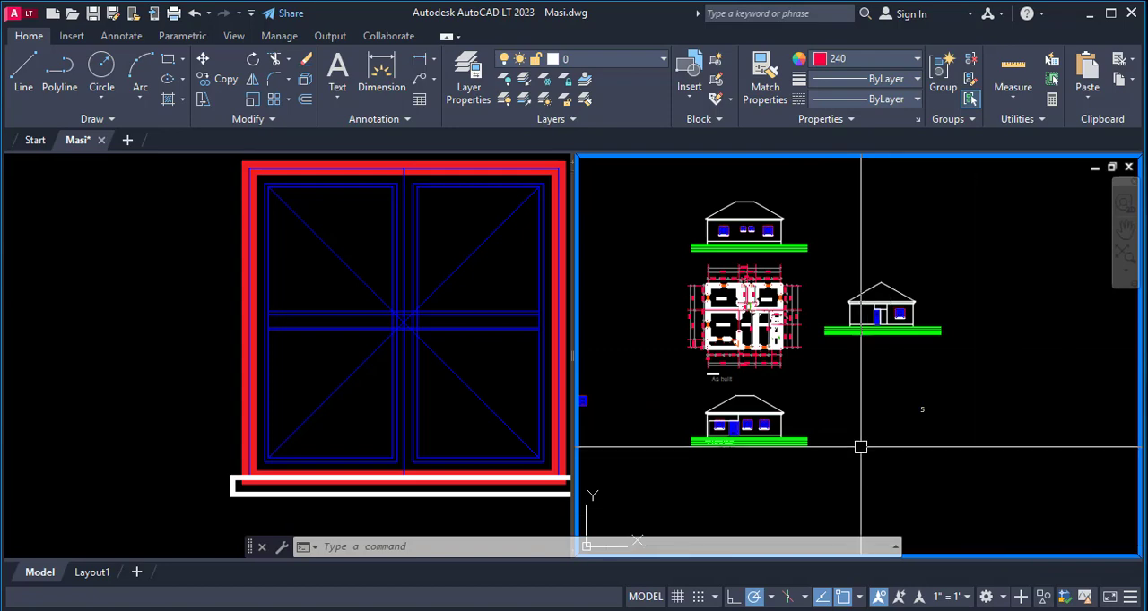
{"action": "scroll", "coordinate": [712, 445], "scroll_direction": "up", "scroll_amount": 4}
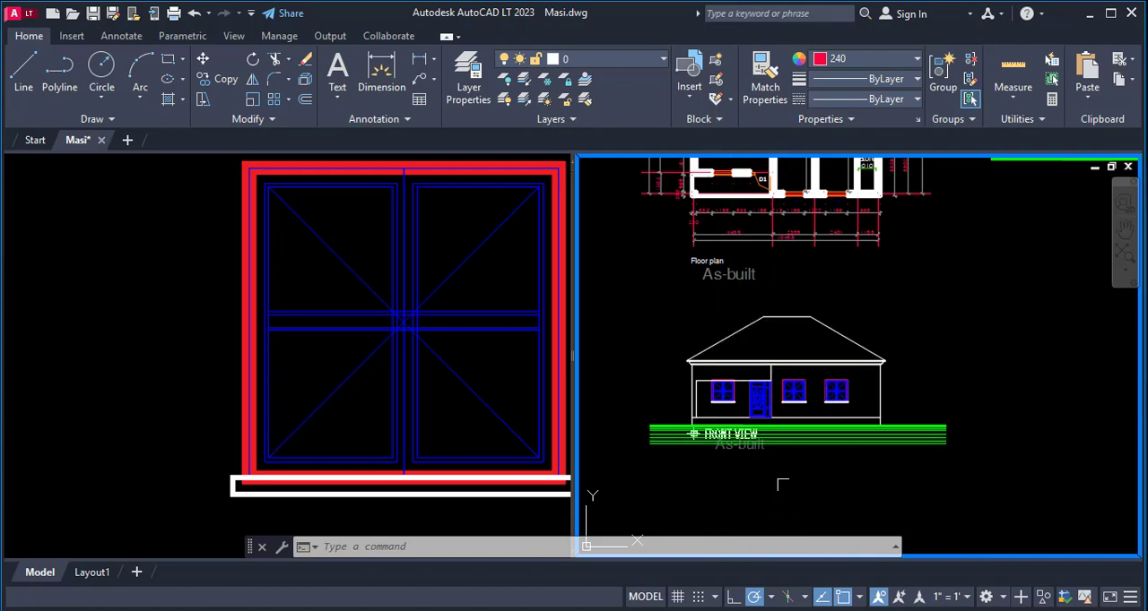
{"action": "scroll", "coordinate": [795, 477], "scroll_direction": "down", "scroll_amount": 4}
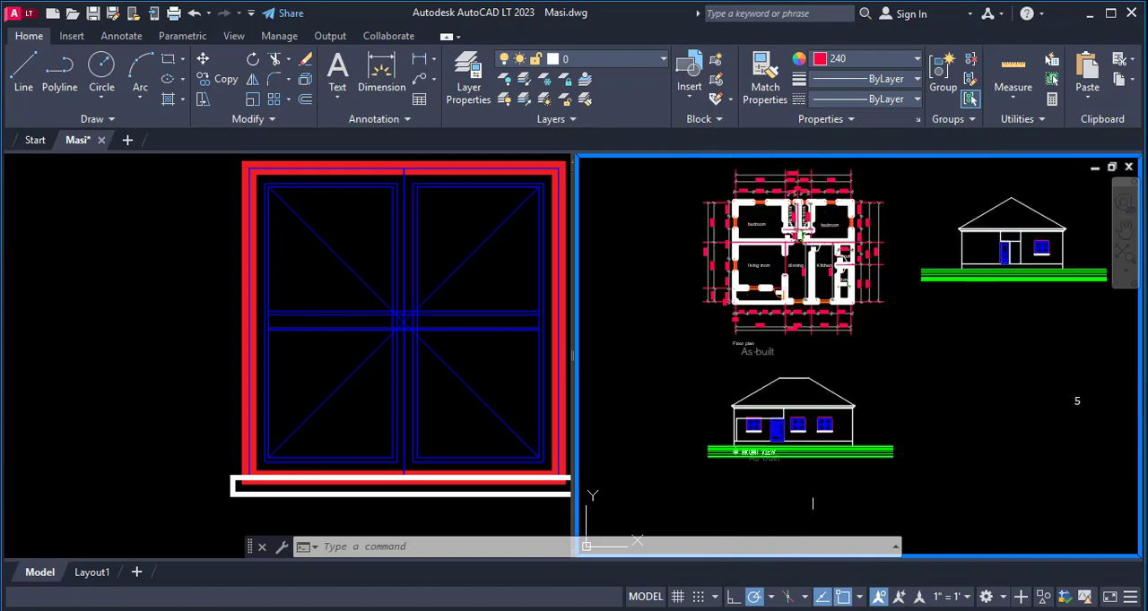
{"action": "scroll", "coordinate": [891, 379], "scroll_direction": "down", "scroll_amount": 1}
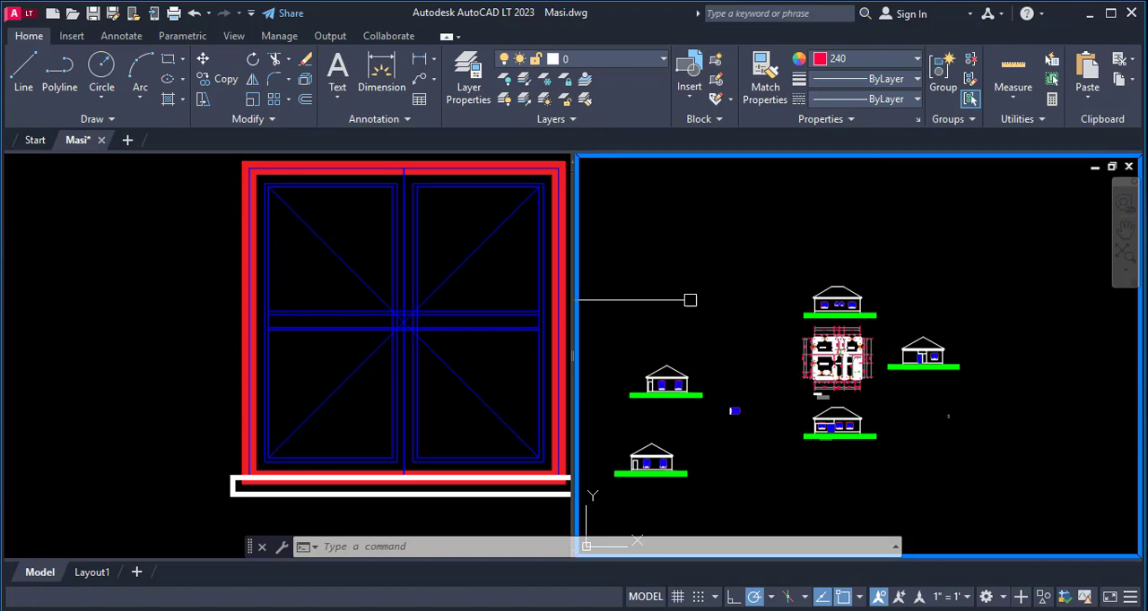
{"action": "scroll", "coordinate": [686, 378], "scroll_direction": "up", "scroll_amount": 2}
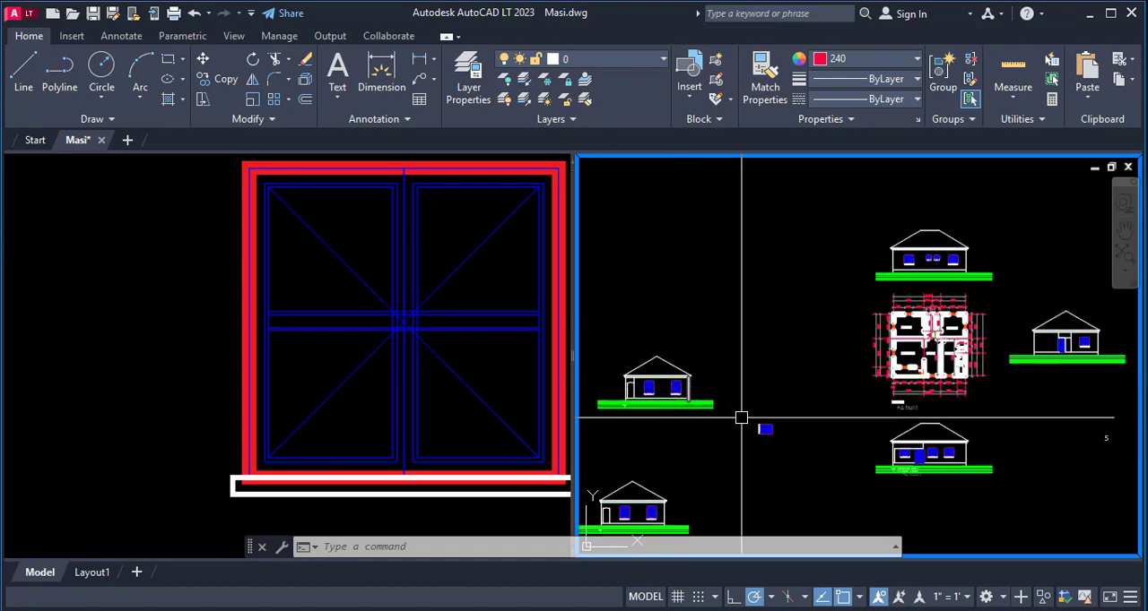
{"action": "scroll", "coordinate": [741, 418], "scroll_direction": "down", "scroll_amount": 1}
{"action": "scroll", "coordinate": [914, 384], "scroll_direction": "up", "scroll_amount": 3}
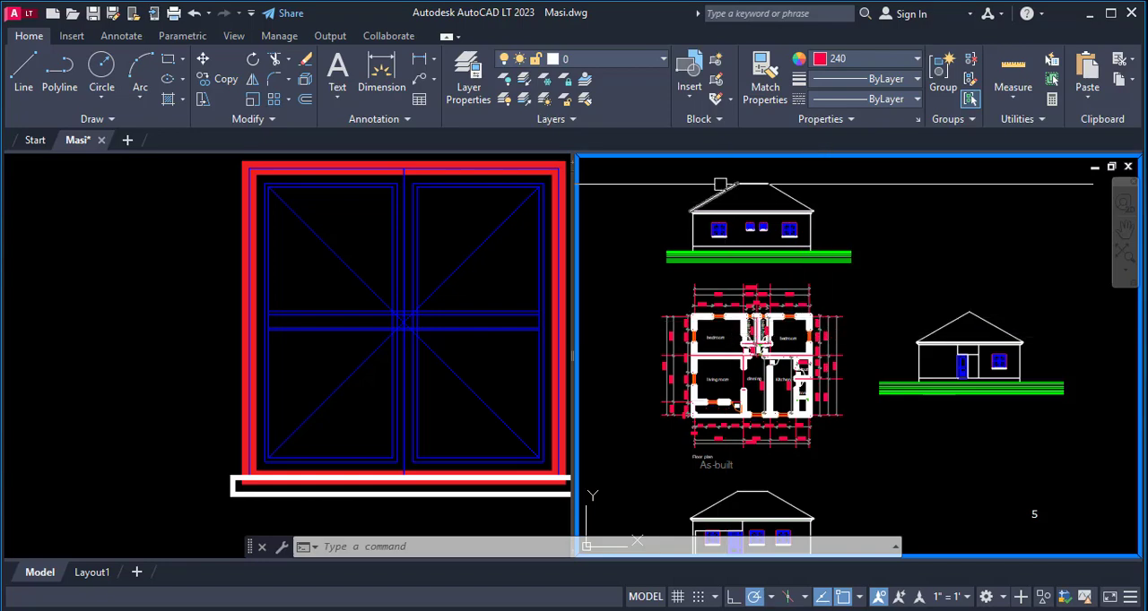
- Check the rear elevation's roof, walls and windows against the window positions and dimensions along the floor plan's rear wall
{"action": "scroll", "coordinate": [728, 188], "scroll_direction": "up", "scroll_amount": 3}
{"action": "scroll", "coordinate": [750, 262], "scroll_direction": "down", "scroll_amount": 1}
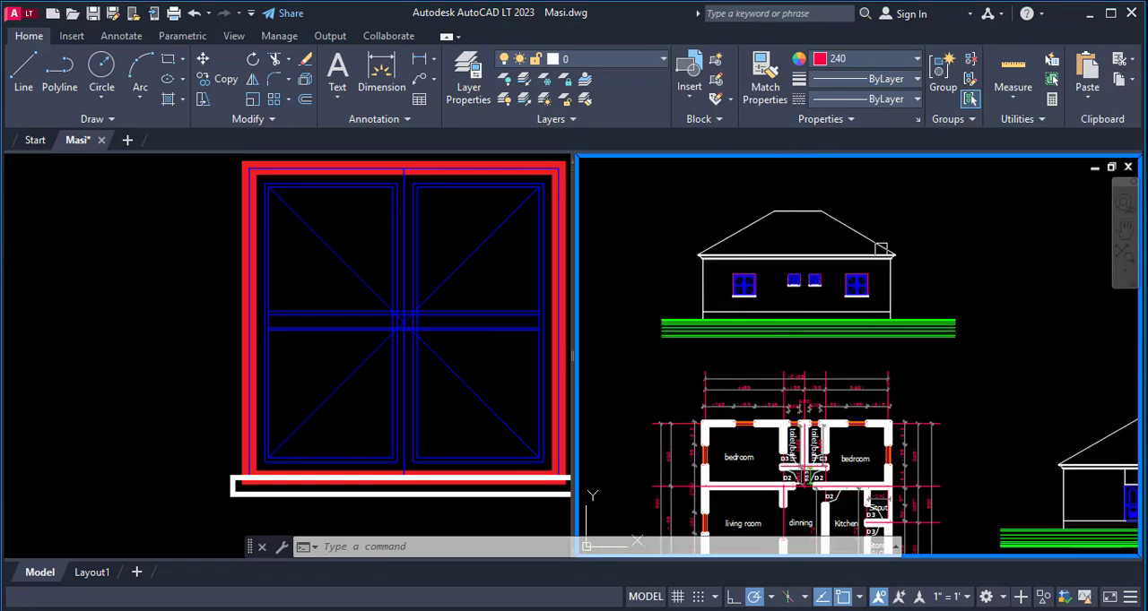
{"action": "scroll", "coordinate": [835, 248], "scroll_direction": "up", "scroll_amount": 2}
{"action": "scroll", "coordinate": [843, 251], "scroll_direction": "down", "scroll_amount": 2}
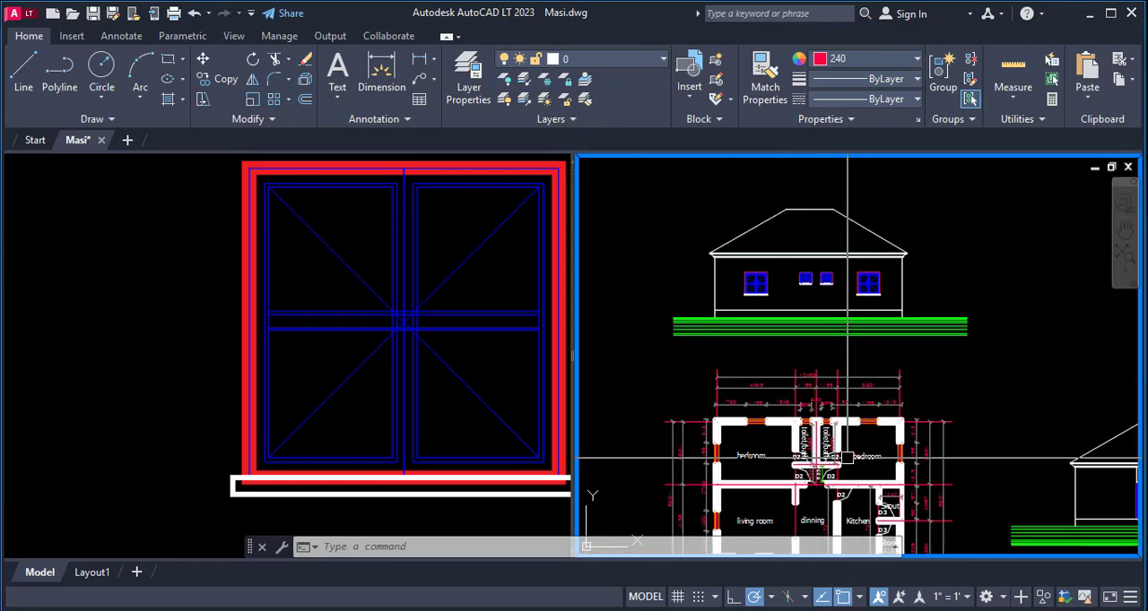
{"action": "scroll", "coordinate": [795, 287], "scroll_direction": "up", "scroll_amount": 3}
{"action": "scroll", "coordinate": [865, 264], "scroll_direction": "down", "scroll_amount": 2}
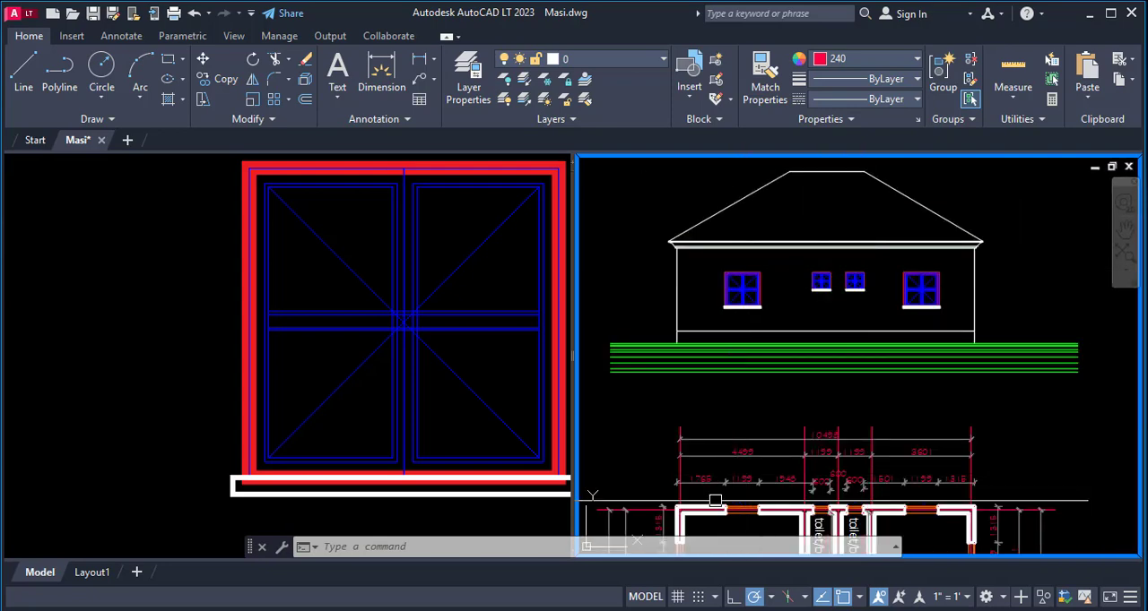
{"action": "scroll", "coordinate": [899, 509], "scroll_direction": "up", "scroll_amount": 2}
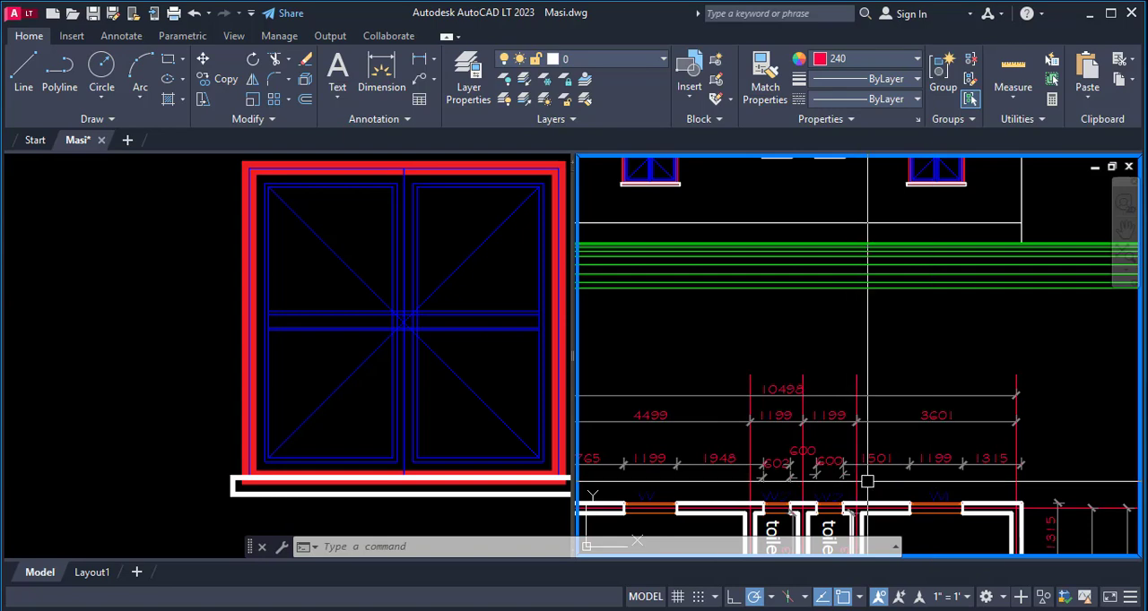
{"action": "scroll", "coordinate": [855, 467], "scroll_direction": "down", "scroll_amount": 3}
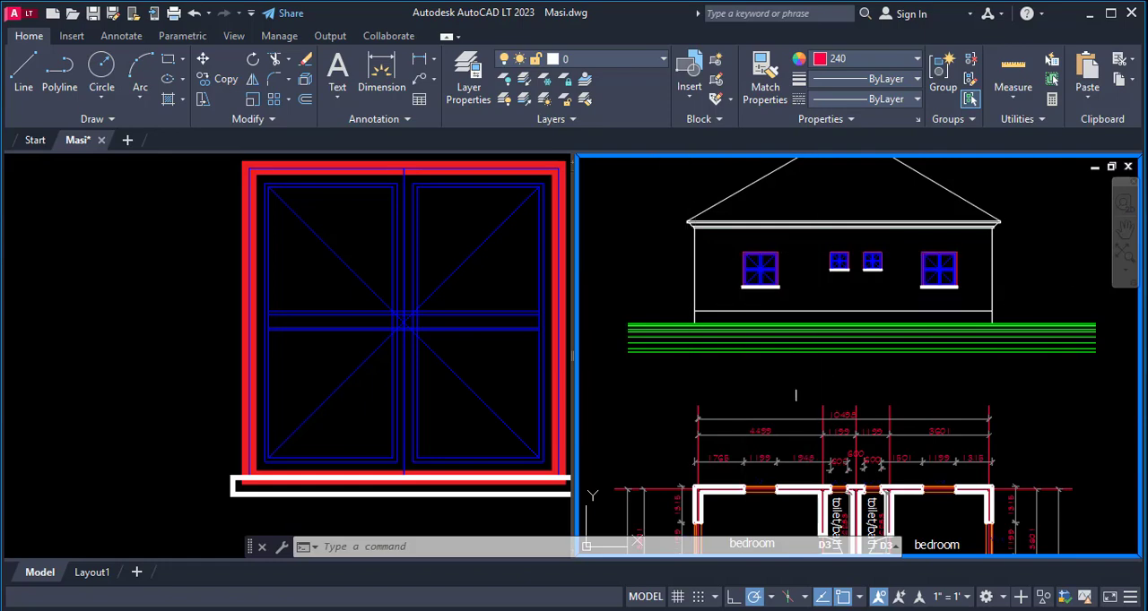
{"action": "scroll", "coordinate": [708, 377], "scroll_direction": "down", "scroll_amount": 8}
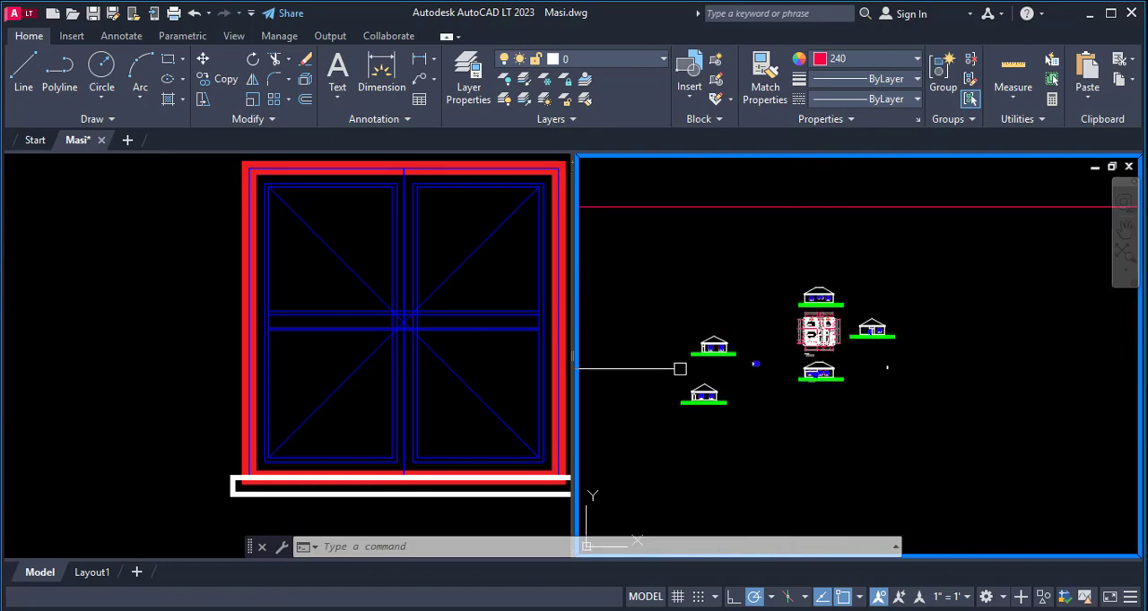
- Draw a horizontal line across the front view's wall, from its right edge through the two right-hand windows to the door-side corner
{"action": "scroll", "coordinate": [680, 368], "scroll_direction": "up", "scroll_amount": 6}
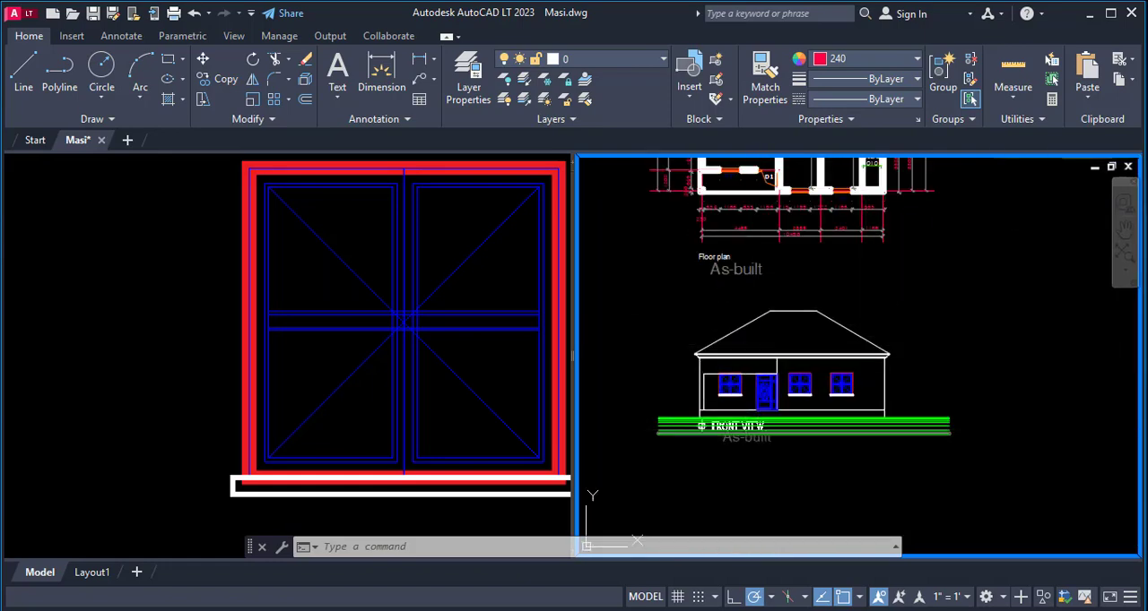
{"action": "scroll", "coordinate": [853, 429], "scroll_direction": "up", "scroll_amount": 3}
{"action": "type", "text": "l"}
{"action": "key", "text": "Return"}
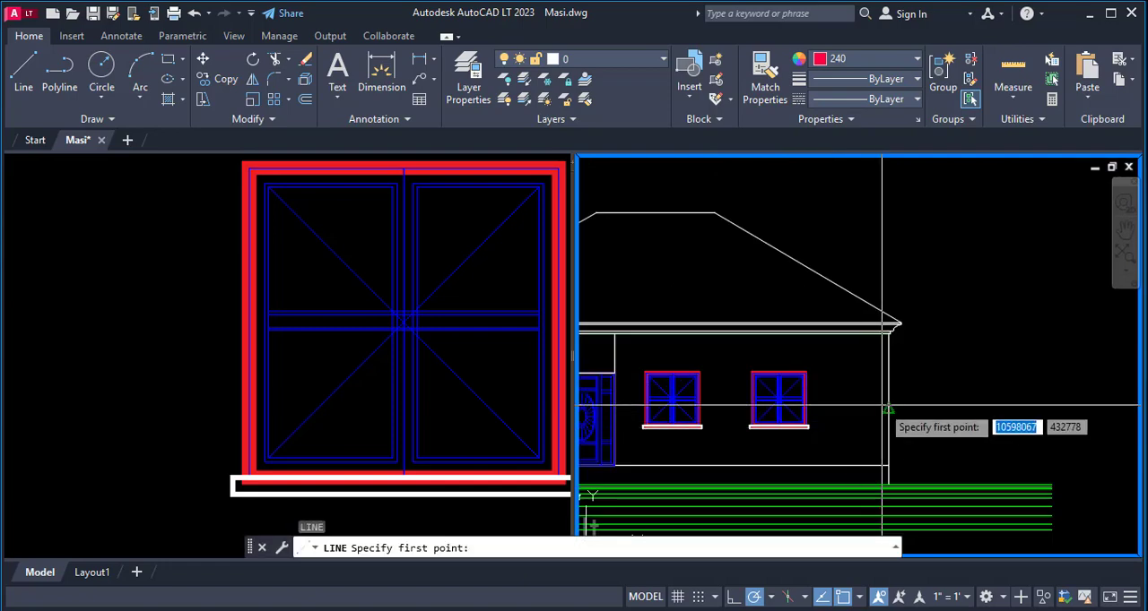
{"action": "left_click", "coordinate": [889, 410]}
{"action": "scroll", "coordinate": [921, 436], "scroll_direction": "down", "scroll_amount": 2}
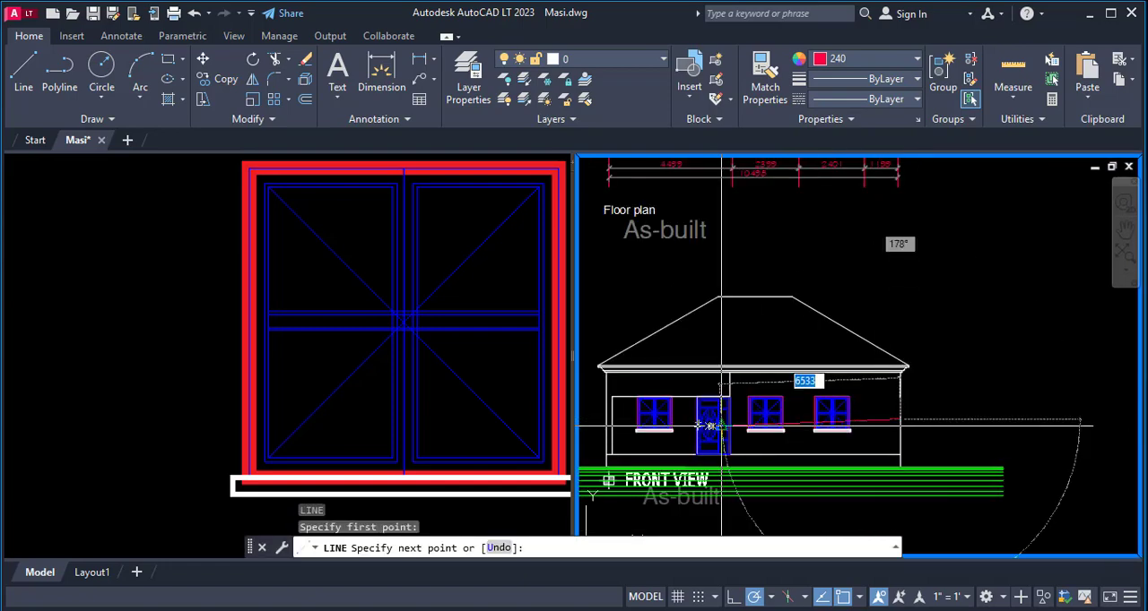
{"action": "scroll", "coordinate": [715, 411], "scroll_direction": "up", "scroll_amount": 6}
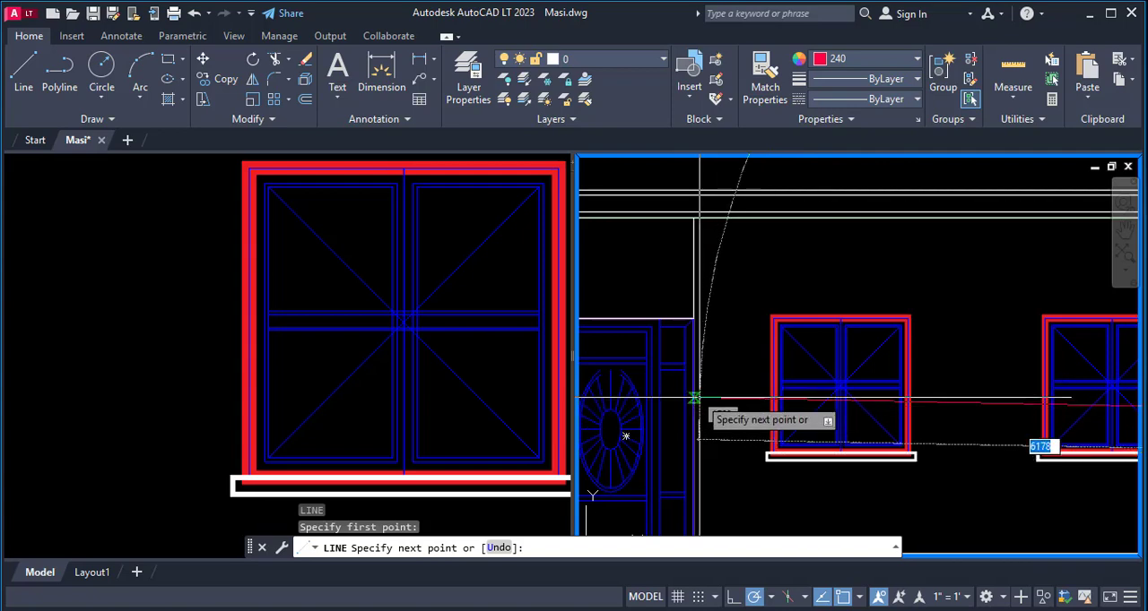
{"action": "left_click", "coordinate": [693, 410]}
{"action": "key", "text": "Escape"}
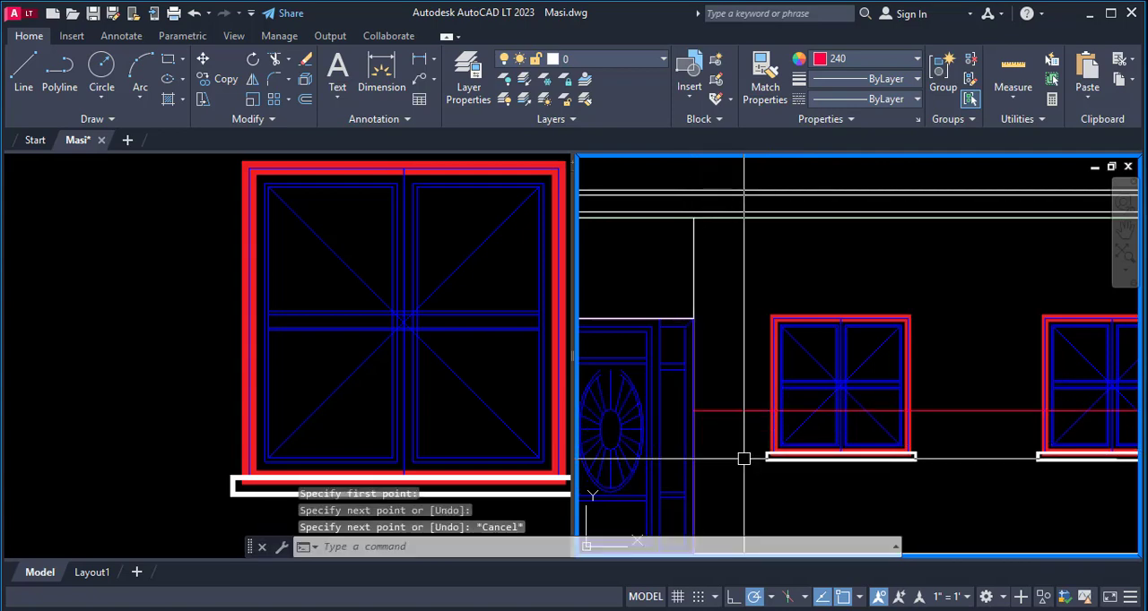
{"action": "scroll", "coordinate": [766, 435], "scroll_direction": "down", "scroll_amount": 3}
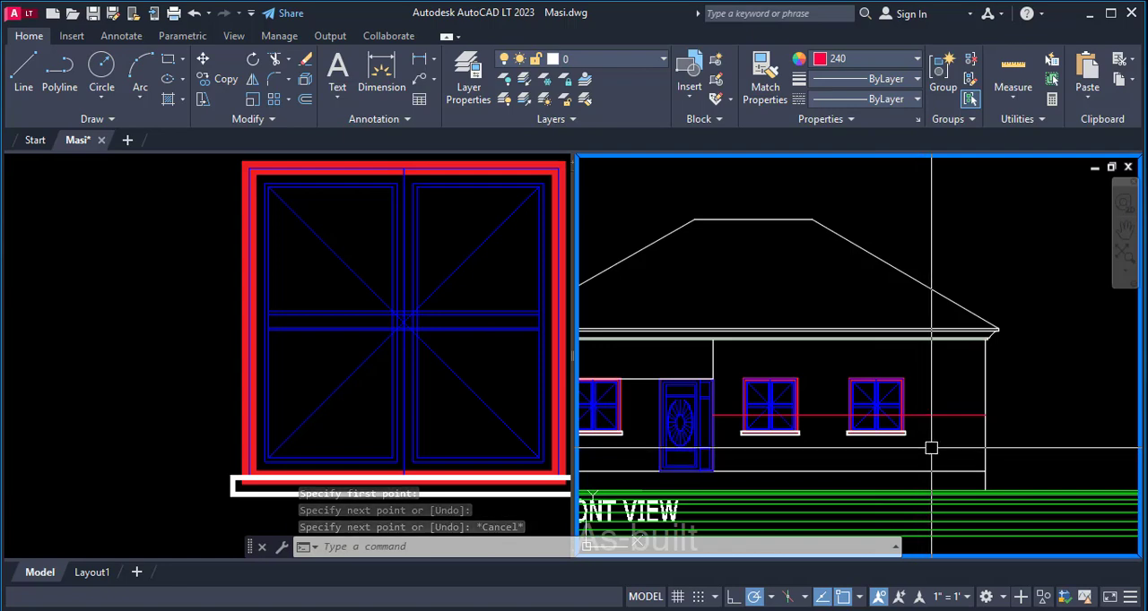
- Try to offset the new horizontal wall line upward by 300
{"action": "type", "text": "o"}
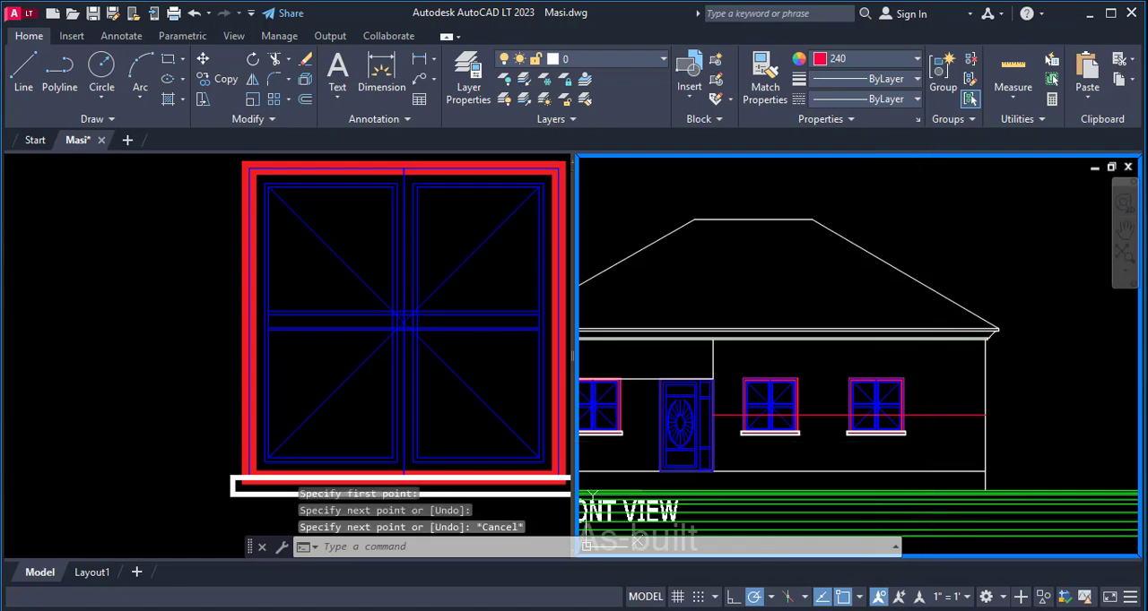
{"action": "key", "text": "Return"}
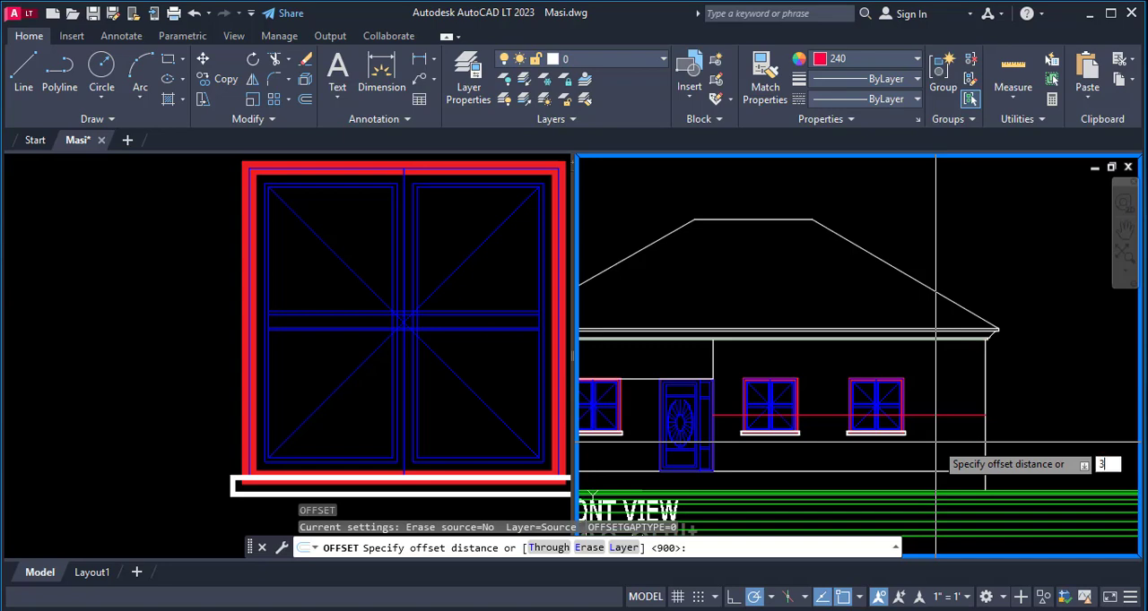
{"action": "type", "text": "300"}
{"action": "key", "text": "Return"}
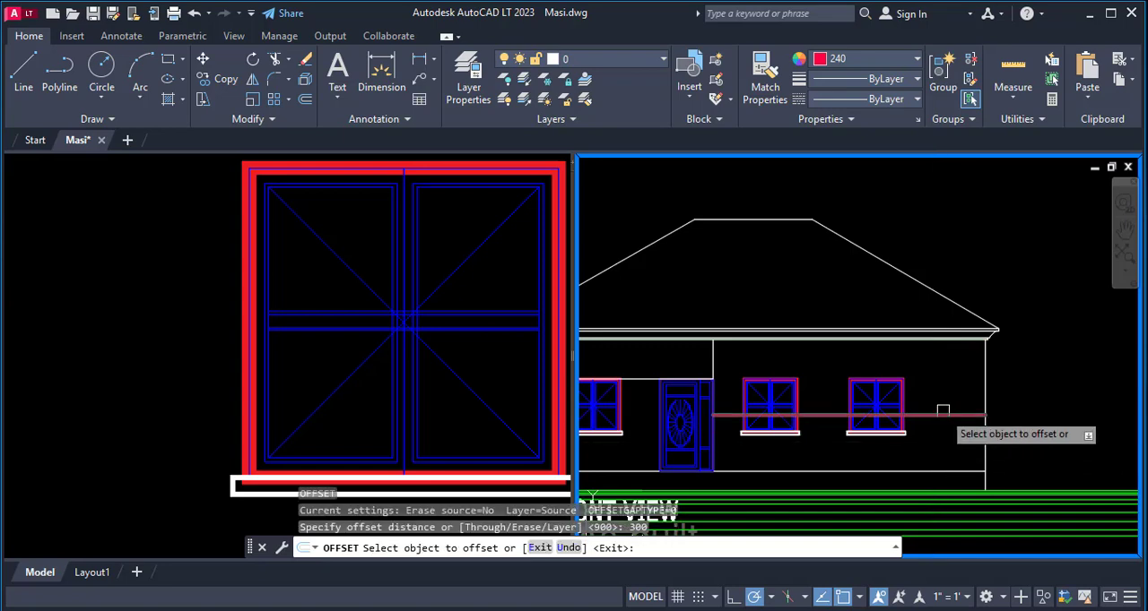
{"action": "left_click", "coordinate": [941, 415]}
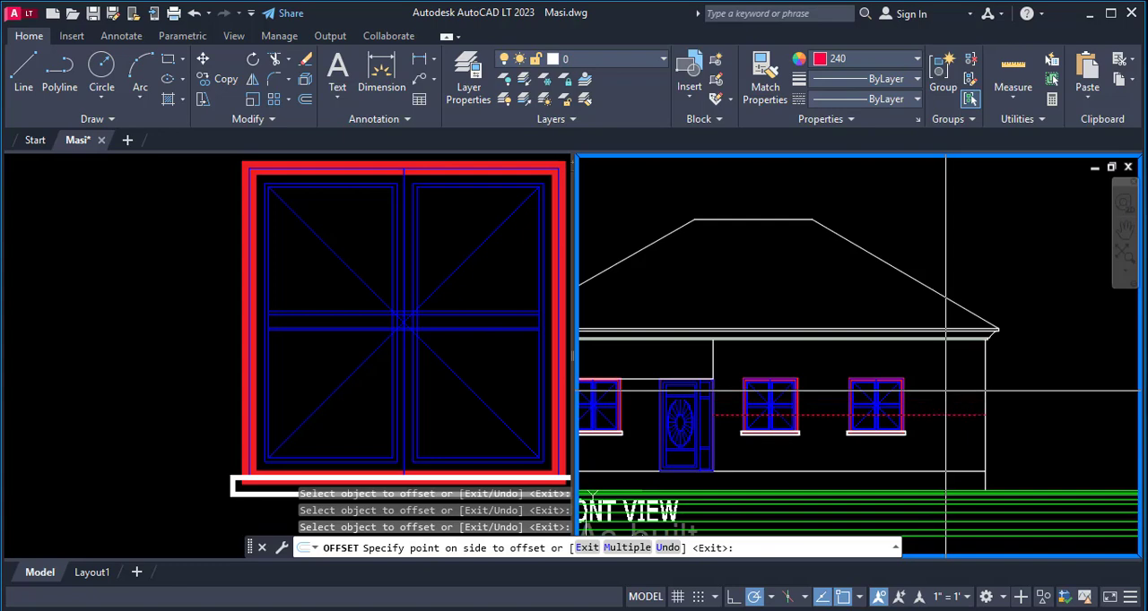
{"action": "left_click", "coordinate": [946, 401]}
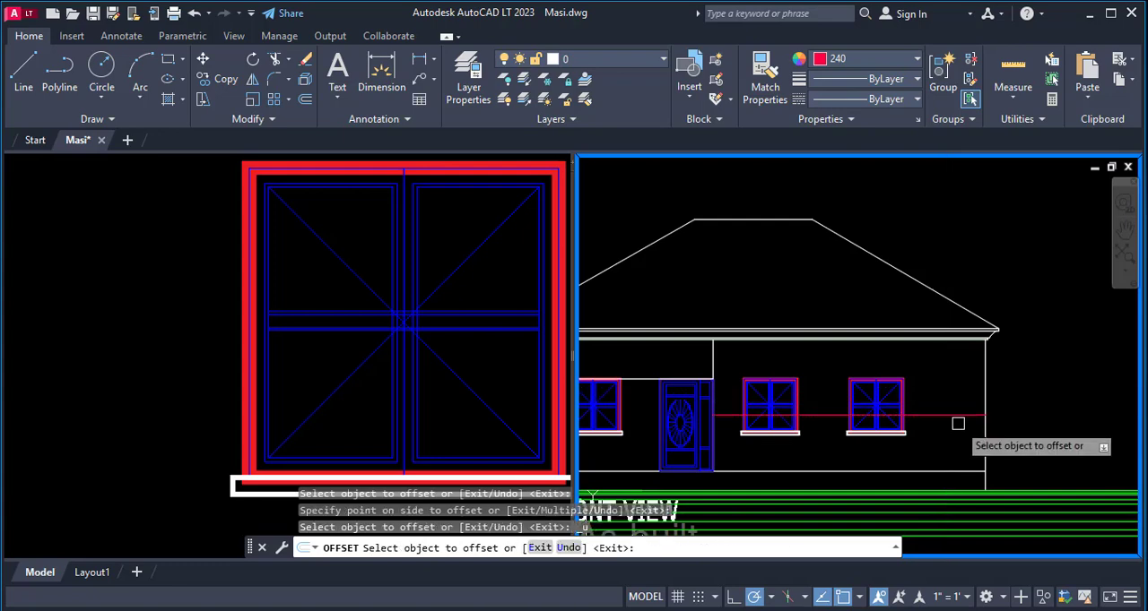
- Offset the horizontal wall line upward by 50 to form a narrow band across the front wall
{"action": "left_click", "coordinate": [956, 414]}
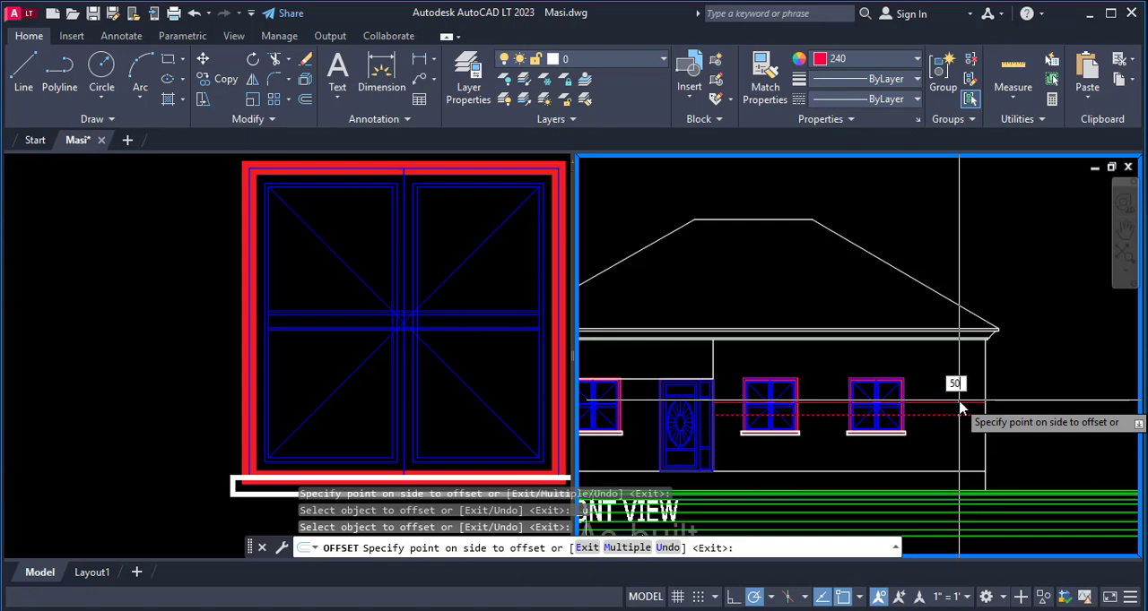
{"action": "type", "text": "50"}
{"action": "key", "text": "Return"}
{"action": "scroll", "coordinate": [960, 414], "scroll_direction": "up", "scroll_amount": 5}
{"action": "key", "text": "Escape"}
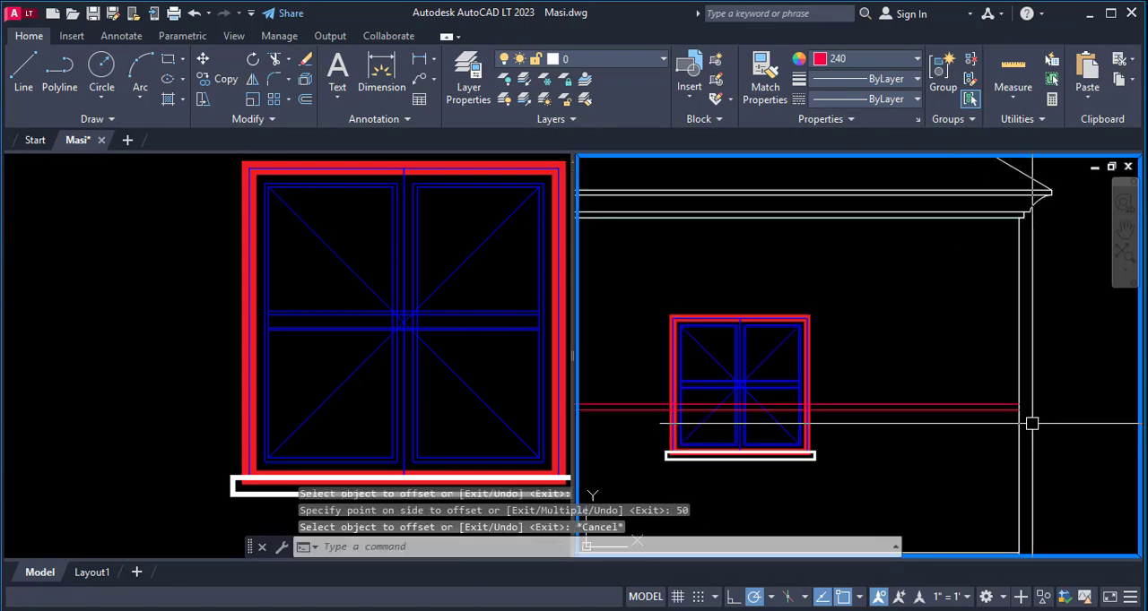
- Offset the front view's right wall edge outward by 50 for the end of the band
{"action": "scroll", "coordinate": [1031, 423], "scroll_direction": "up", "scroll_amount": 5}
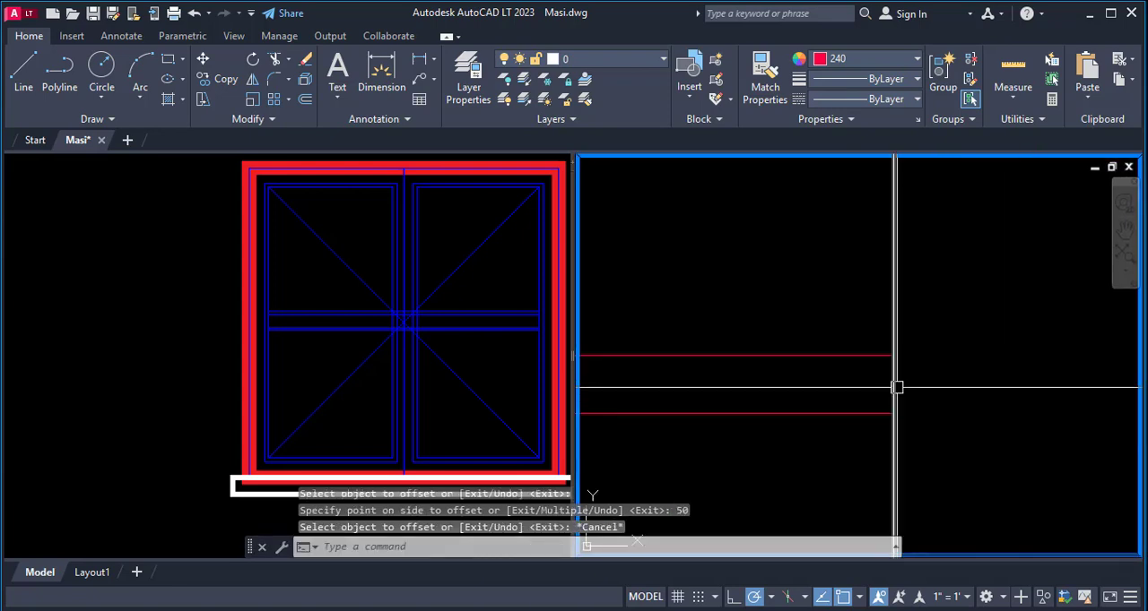
{"action": "type", "text": "o"}
{"action": "key", "text": "Return"}
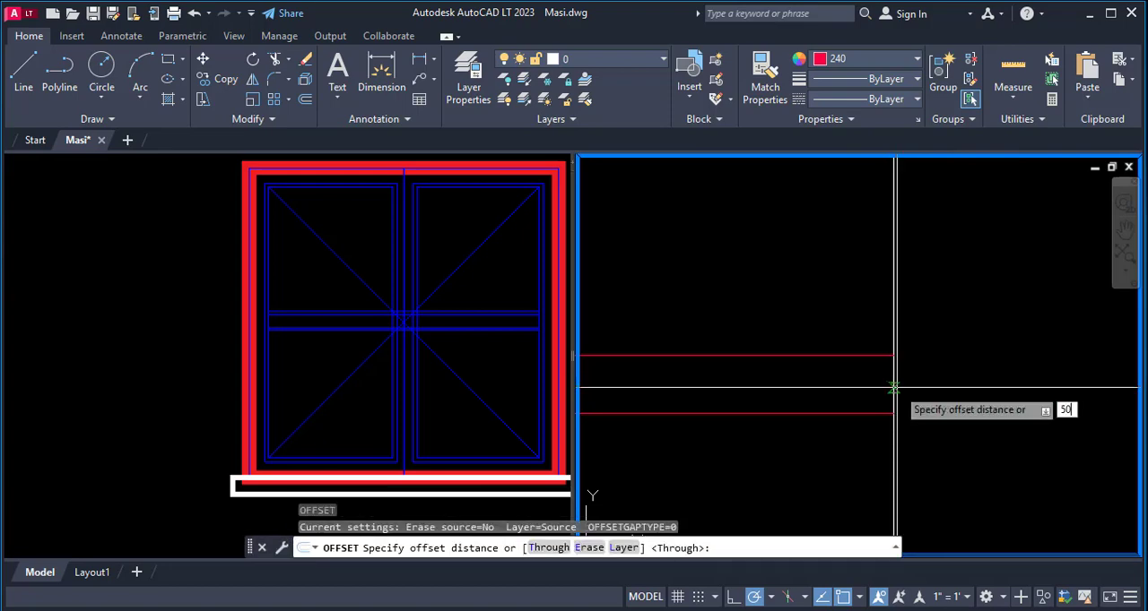
{"action": "type", "text": "50"}
{"action": "key", "text": "Return"}
{"action": "left_click", "coordinate": [894, 395]}
{"action": "left_click", "coordinate": [926, 401]}
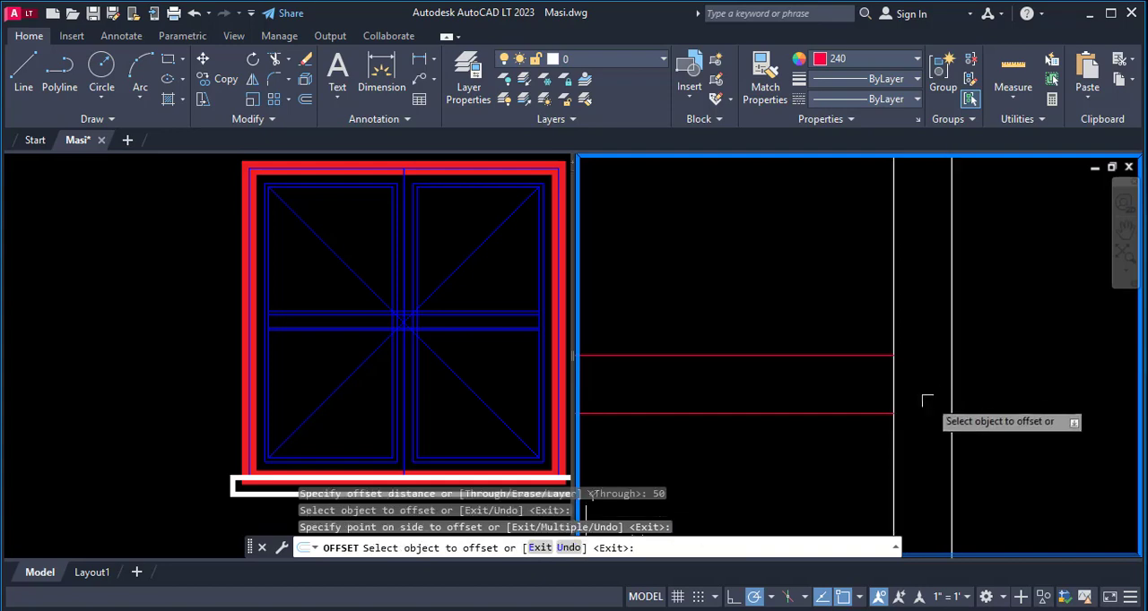
{"action": "key", "text": "Escape"}
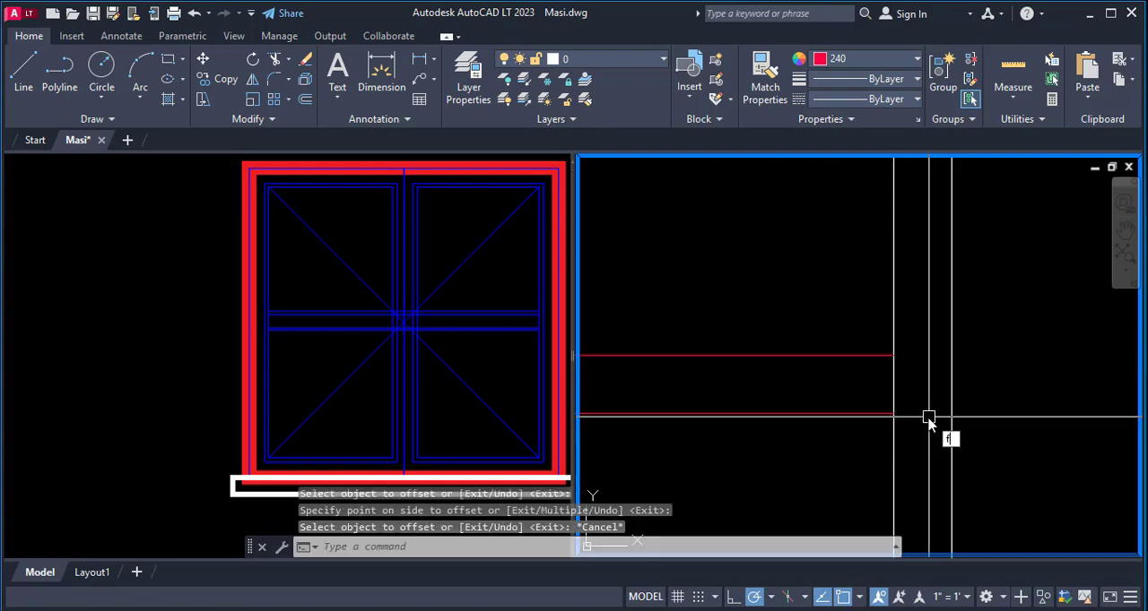
- Fillet both band lines with the offset vertical line at radius 0 to close the band's projecting right end
{"action": "type", "text": "f"}
{"action": "key", "text": "Return"}
{"action": "left_click", "coordinate": [861, 413]}
{"action": "left_click", "coordinate": [950, 381]}
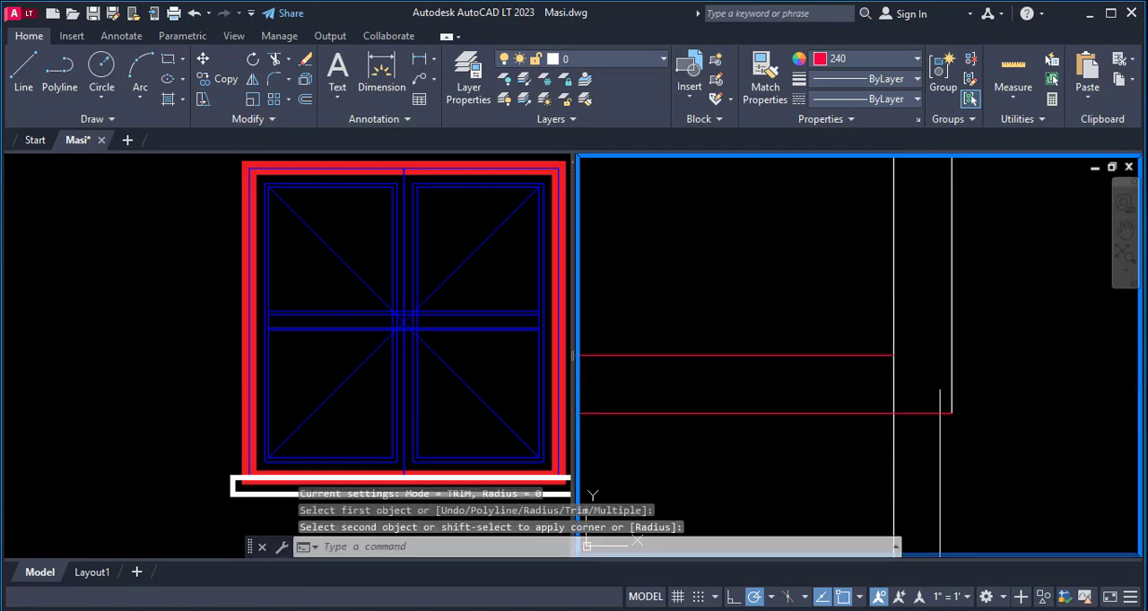
{"action": "key", "text": "Return"}
{"action": "left_click", "coordinate": [828, 356]}
{"action": "left_click", "coordinate": [951, 378]}
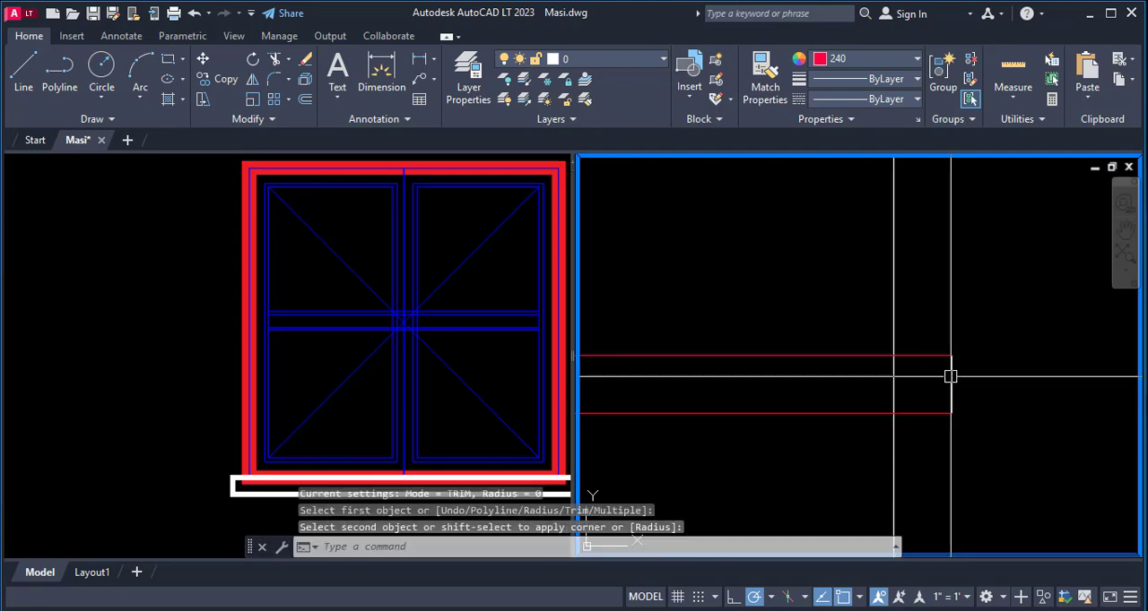
- Trim both band lines inside the window nearest the door, using its outer frame as the cutting edge
{"action": "scroll", "coordinate": [1010, 353], "scroll_direction": "down", "scroll_amount": 6}
{"action": "scroll", "coordinate": [1032, 367], "scroll_direction": "down", "scroll_amount": 5}
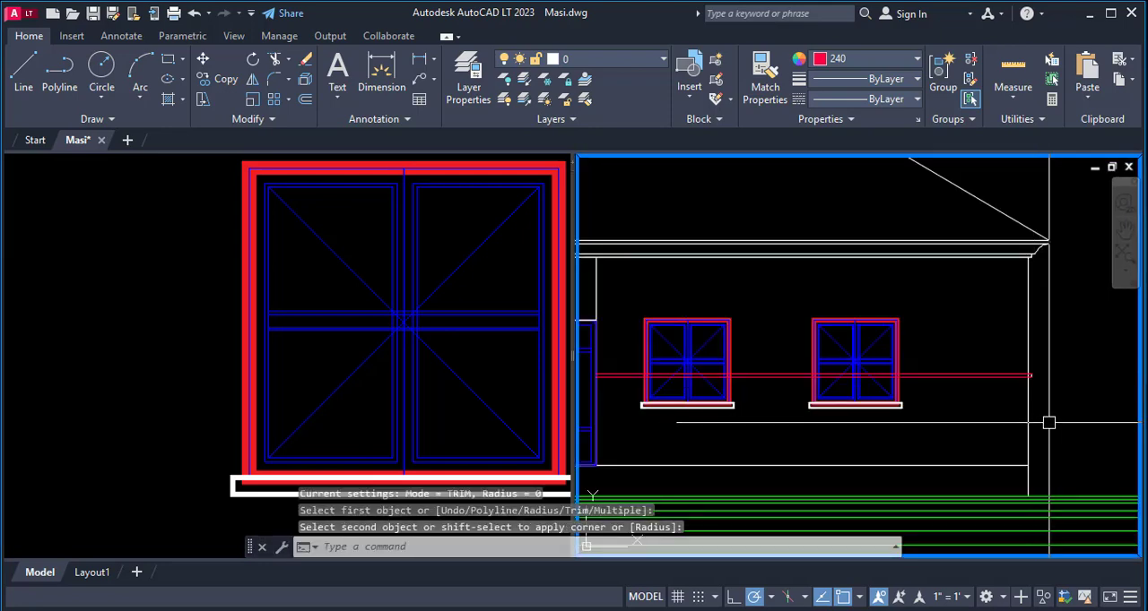
{"action": "scroll", "coordinate": [1063, 385], "scroll_direction": "down", "scroll_amount": 2}
{"action": "scroll", "coordinate": [869, 358], "scroll_direction": "up", "scroll_amount": 4}
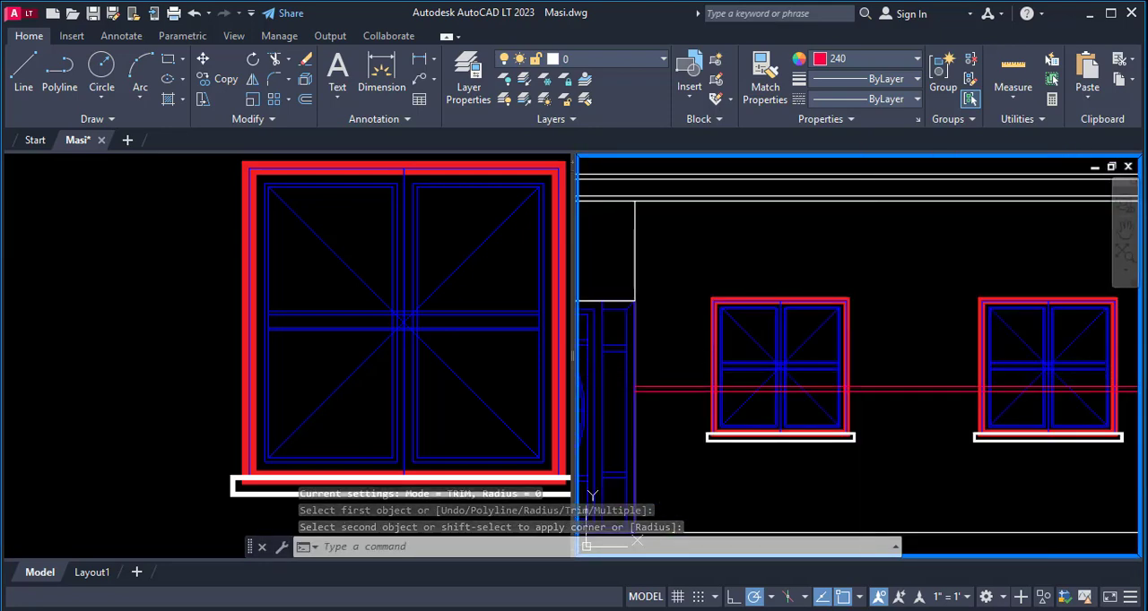
{"action": "scroll", "coordinate": [730, 405], "scroll_direction": "up", "scroll_amount": 2}
{"action": "type", "text": "tr"}
{"action": "key", "text": "Return"}
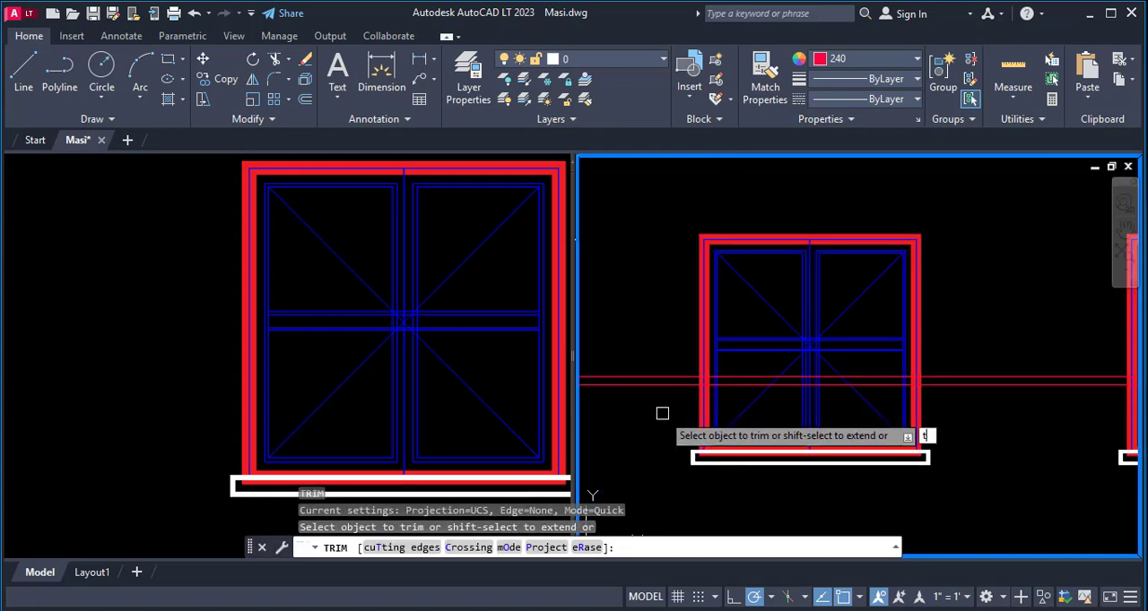
{"action": "type", "text": "t"}
{"action": "key", "text": "Return"}
{"action": "scroll", "coordinate": [666, 400], "scroll_direction": "up", "scroll_amount": 5}
{"action": "left_click", "coordinate": [695, 395]}
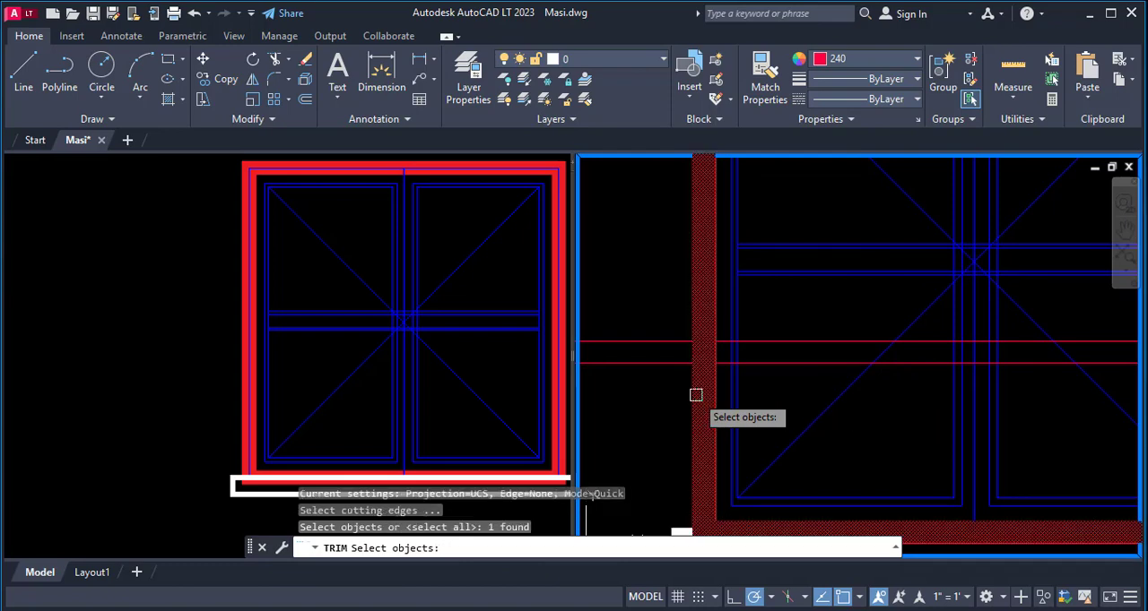
{"action": "scroll", "coordinate": [696, 395], "scroll_direction": "down", "scroll_amount": 5}
{"action": "scroll", "coordinate": [743, 394], "scroll_direction": "up", "scroll_amount": 4}
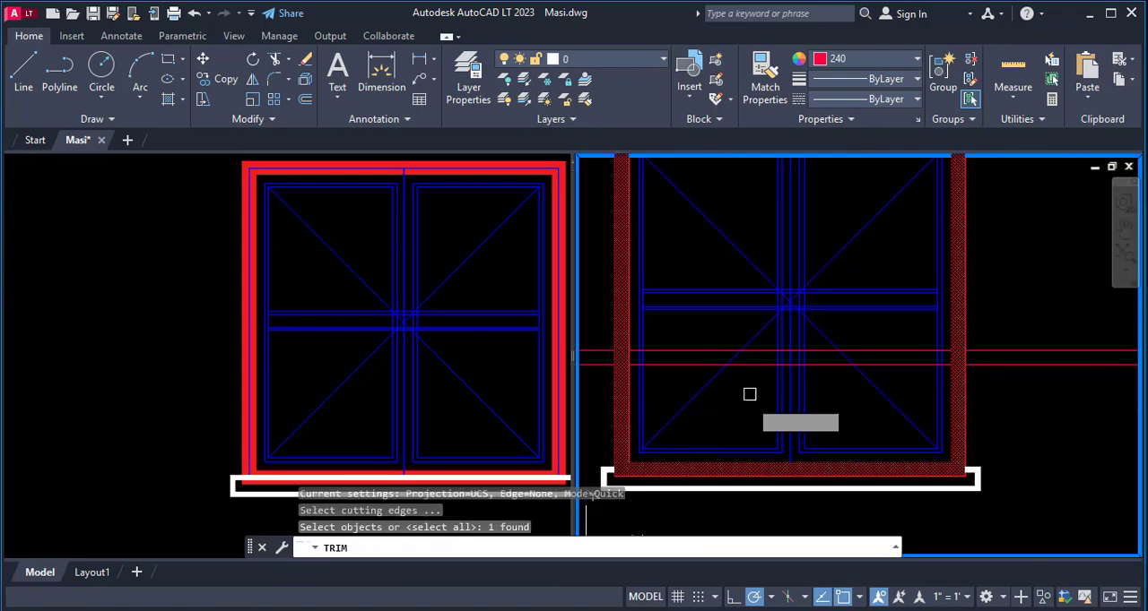
{"action": "key", "text": "Return"}
{"action": "left_click", "coordinate": [760, 364]}
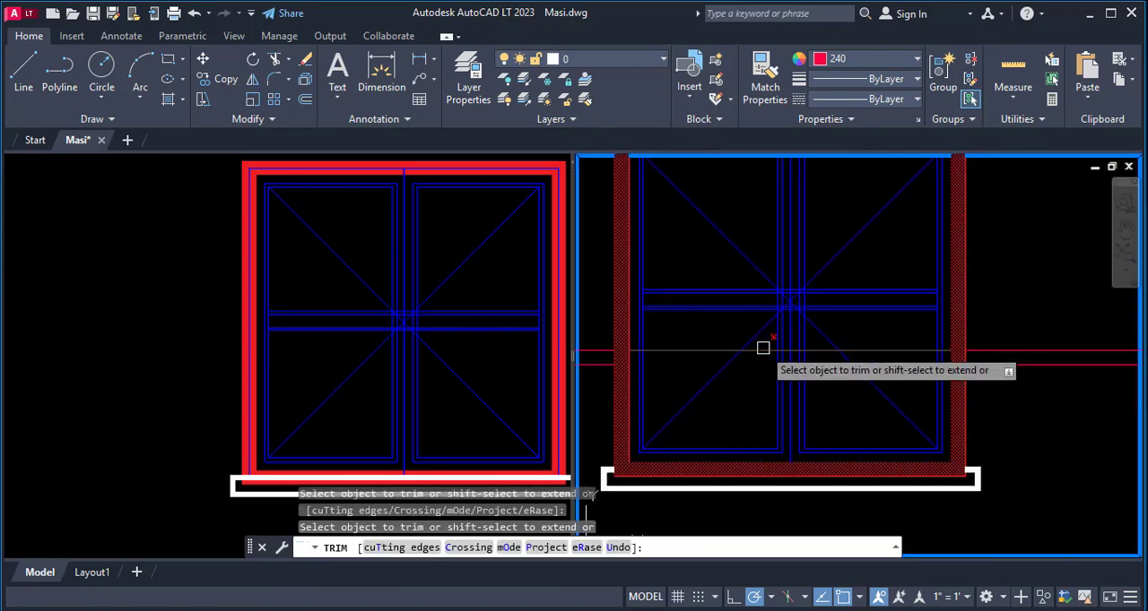
{"action": "scroll", "coordinate": [663, 385], "scroll_direction": "down", "scroll_amount": 5}
{"action": "scroll", "coordinate": [735, 376], "scroll_direction": "up", "scroll_amount": 6}
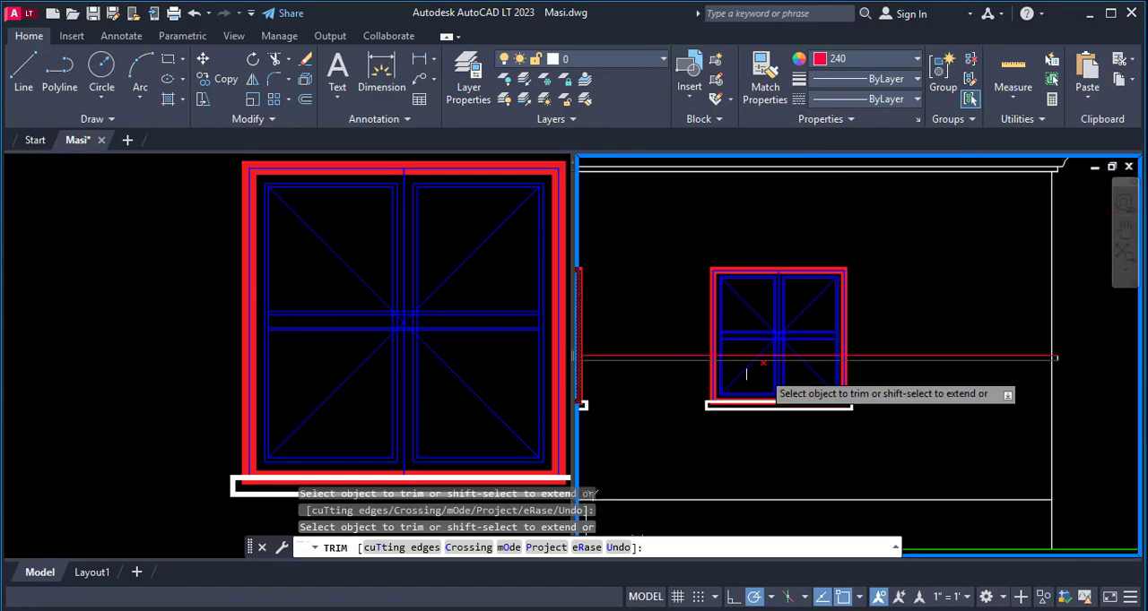
{"action": "key", "text": "Escape"}
- Trim both band lines inside the rightmost front window, using its outer frame as the cutting edge
{"action": "key", "text": "Return"}
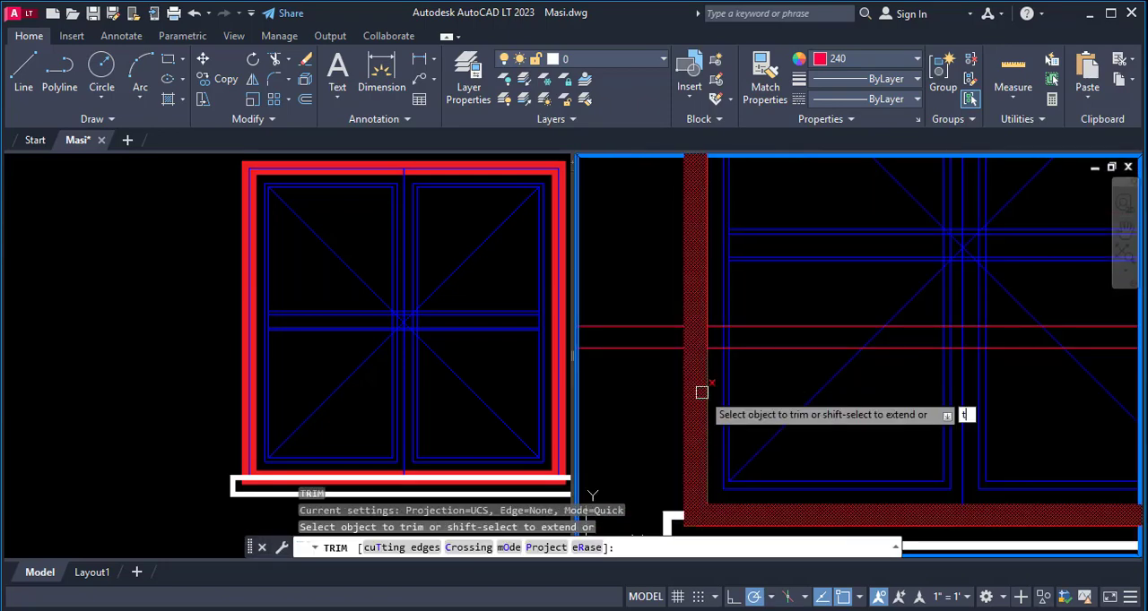
{"action": "type", "text": "t"}
{"action": "key", "text": "Return"}
{"action": "left_click", "coordinate": [701, 395]}
{"action": "scroll", "coordinate": [696, 383], "scroll_direction": "down", "scroll_amount": 3}
{"action": "key", "text": "Return"}
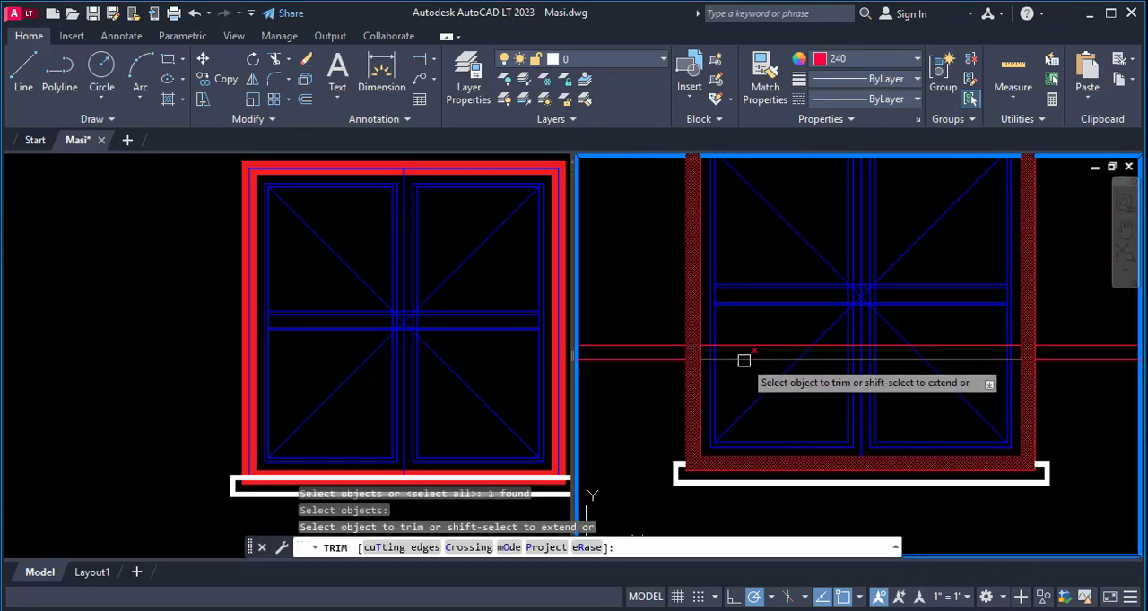
{"action": "left_click", "coordinate": [744, 359]}
{"action": "scroll", "coordinate": [728, 358], "scroll_direction": "down", "scroll_amount": 3}
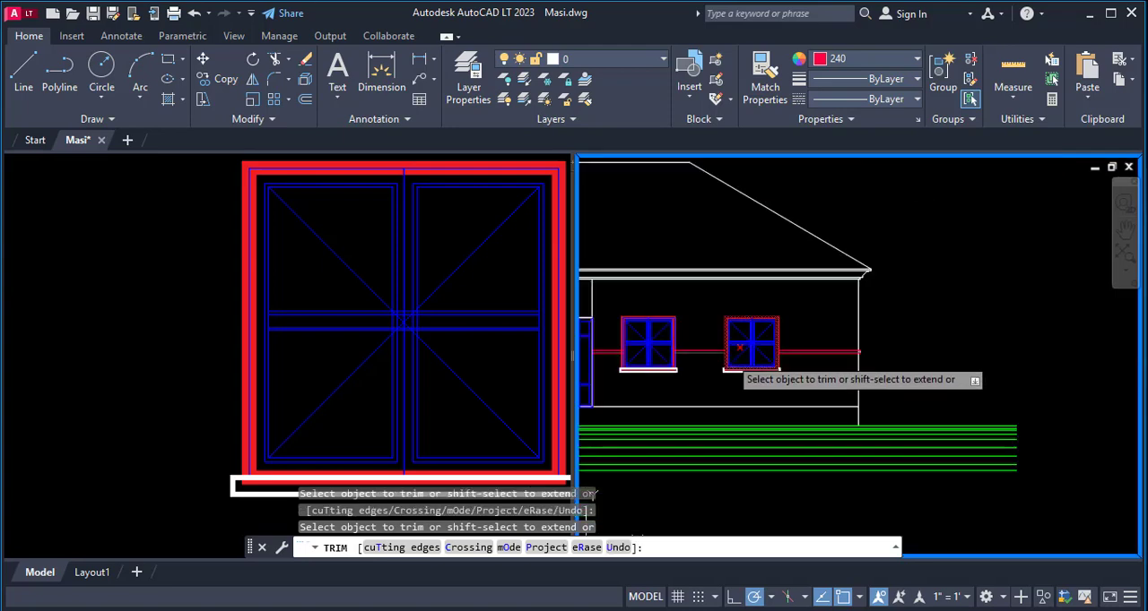
{"action": "scroll", "coordinate": [854, 359], "scroll_direction": "up", "scroll_amount": 8}
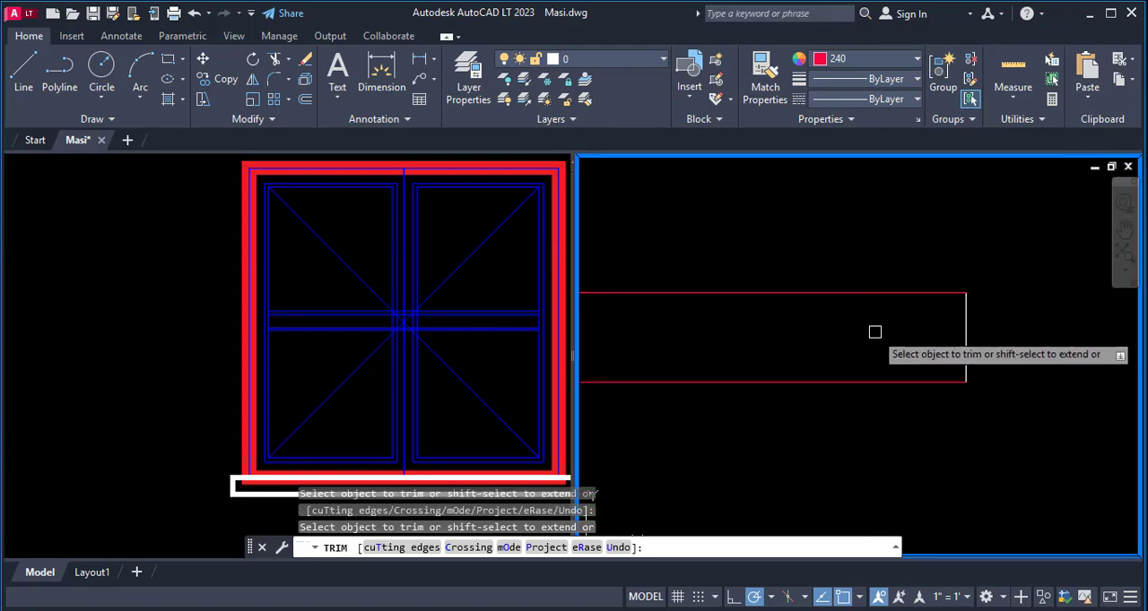
{"action": "scroll", "coordinate": [875, 334], "scroll_direction": "down", "scroll_amount": 5}
{"action": "key", "text": "Escape"}
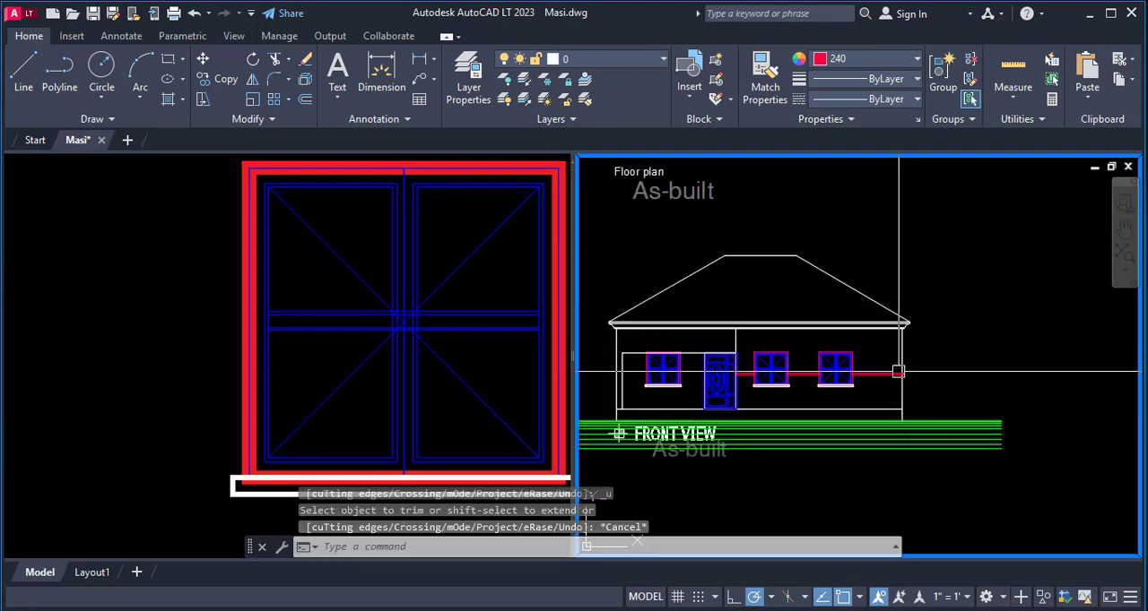
- Trim the right wall edge between the two band lines, using both band lines as cutting edges
{"action": "scroll", "coordinate": [905, 377], "scroll_direction": "up", "scroll_amount": 6}
{"action": "scroll", "coordinate": [924, 396], "scroll_direction": "up", "scroll_amount": 6}
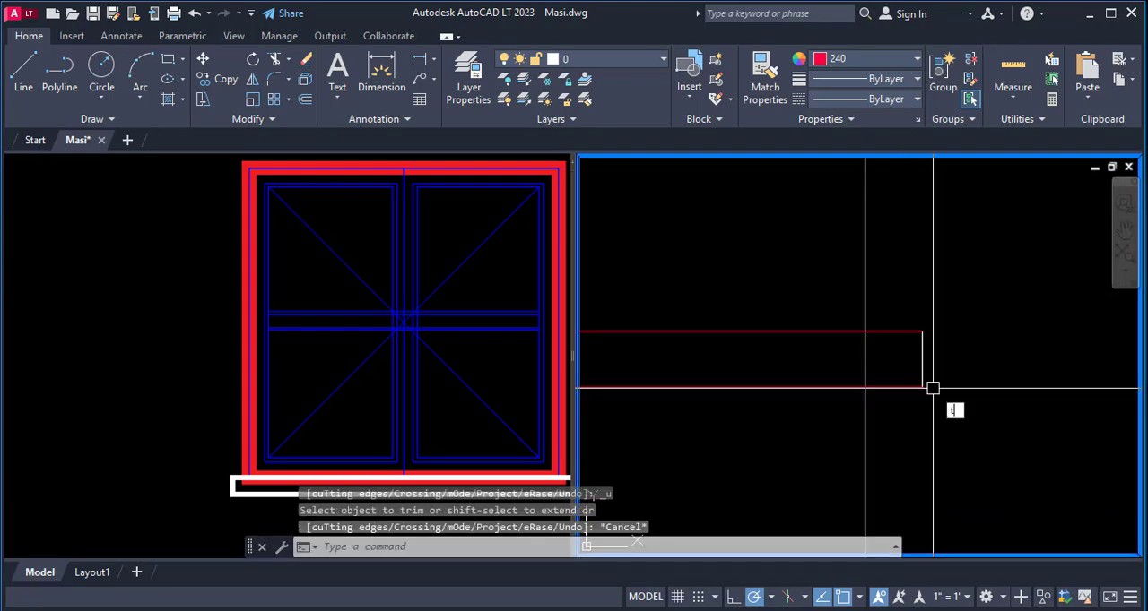
{"action": "type", "text": "r"}
{"action": "key", "text": "Return"}
{"action": "type", "text": "t"}
{"action": "key", "text": "Return"}
{"action": "left_click", "coordinate": [879, 335]}
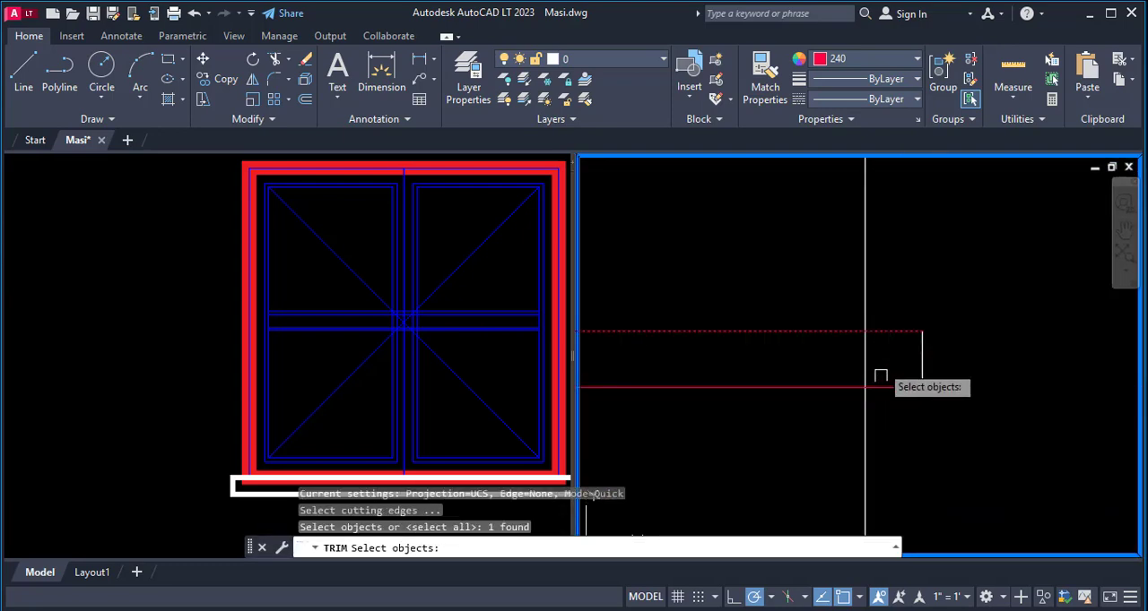
{"action": "left_click", "coordinate": [878, 387]}
{"action": "key", "text": "Return"}
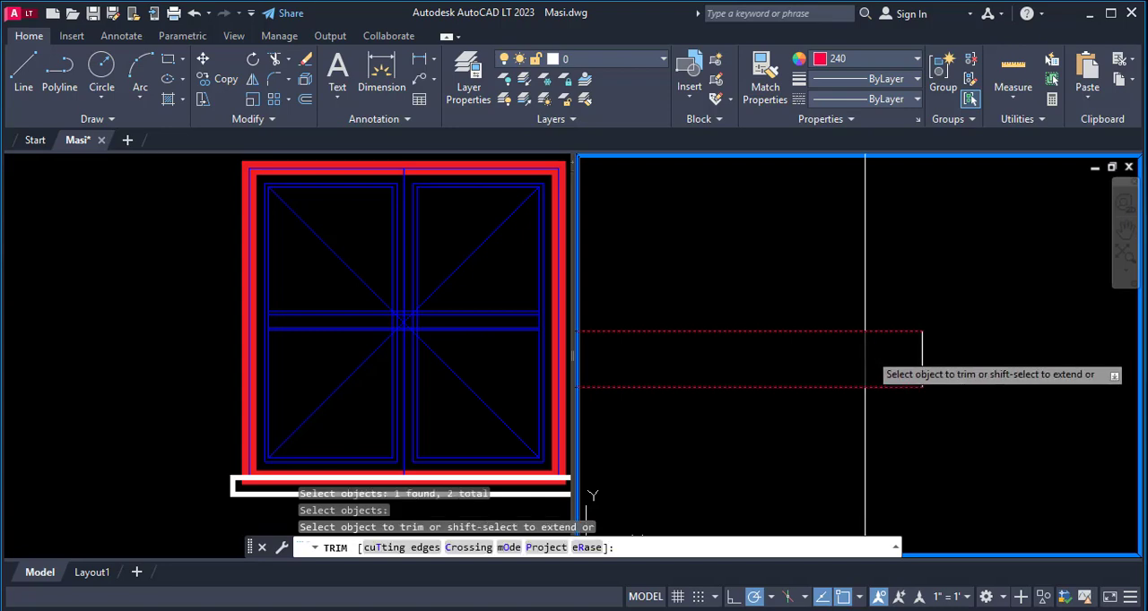
{"action": "left_click", "coordinate": [866, 359]}
{"action": "scroll", "coordinate": [965, 382], "scroll_direction": "down", "scroll_amount": 8}
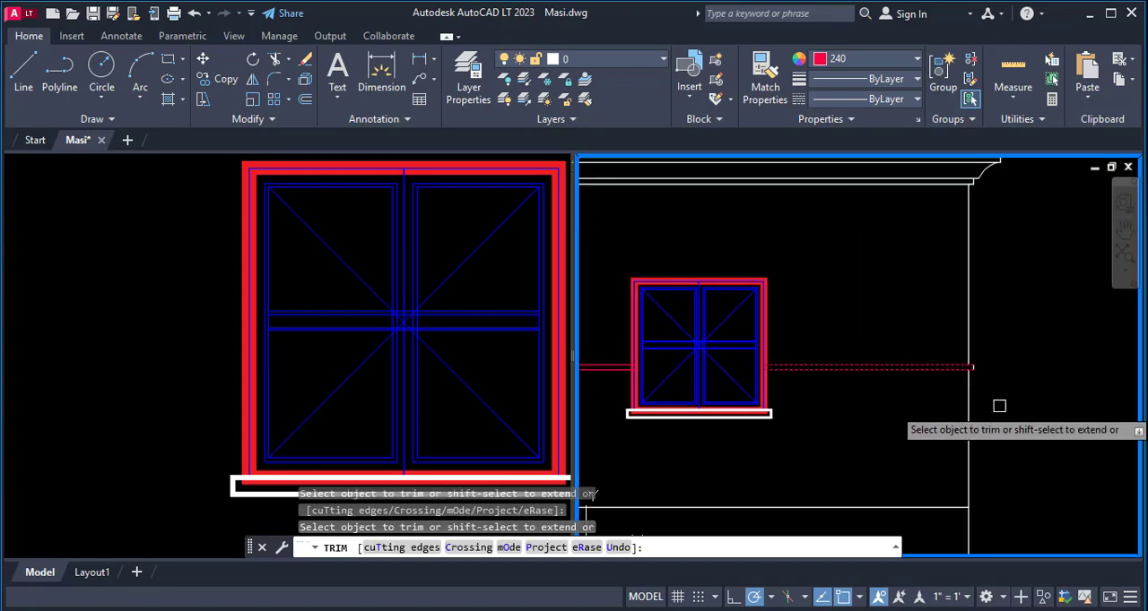
- Draw a small upright rectangle on the front view's wall above the window nearest the door
{"action": "scroll", "coordinate": [999, 407], "scroll_direction": "down", "scroll_amount": 3}
{"action": "key", "text": "Escape"}
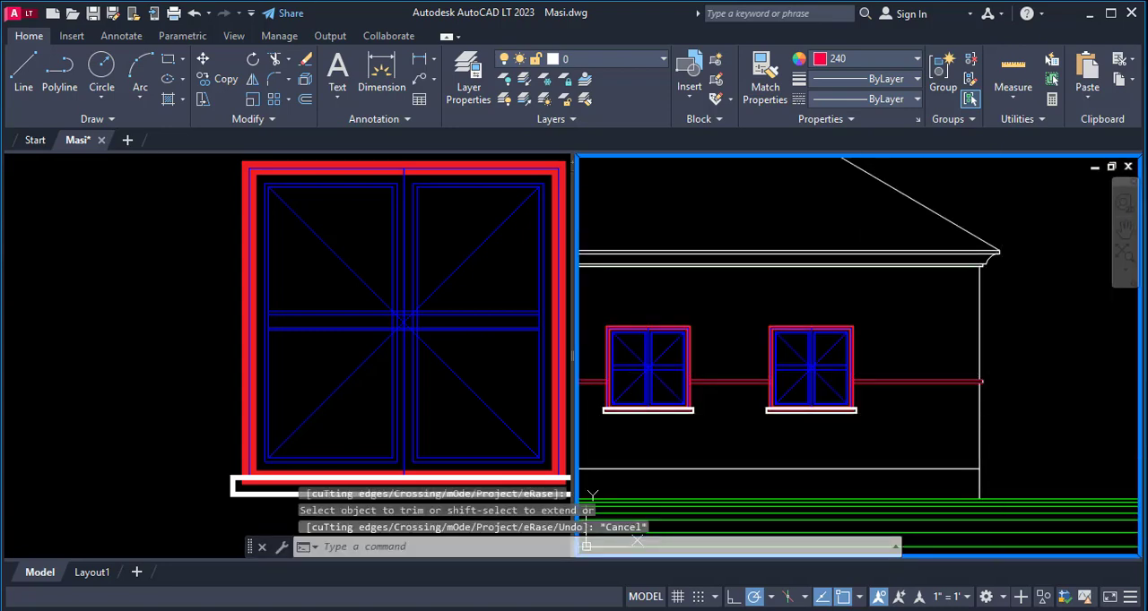
{"action": "scroll", "coordinate": [1015, 326], "scroll_direction": "down", "scroll_amount": 2}
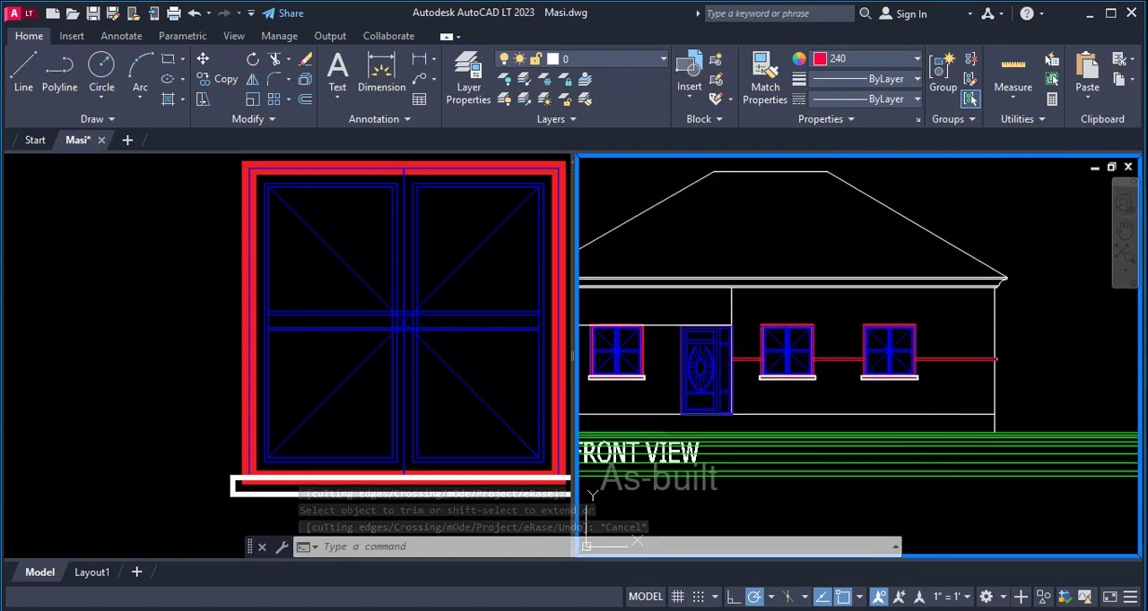
{"action": "scroll", "coordinate": [763, 311], "scroll_direction": "up", "scroll_amount": 2}
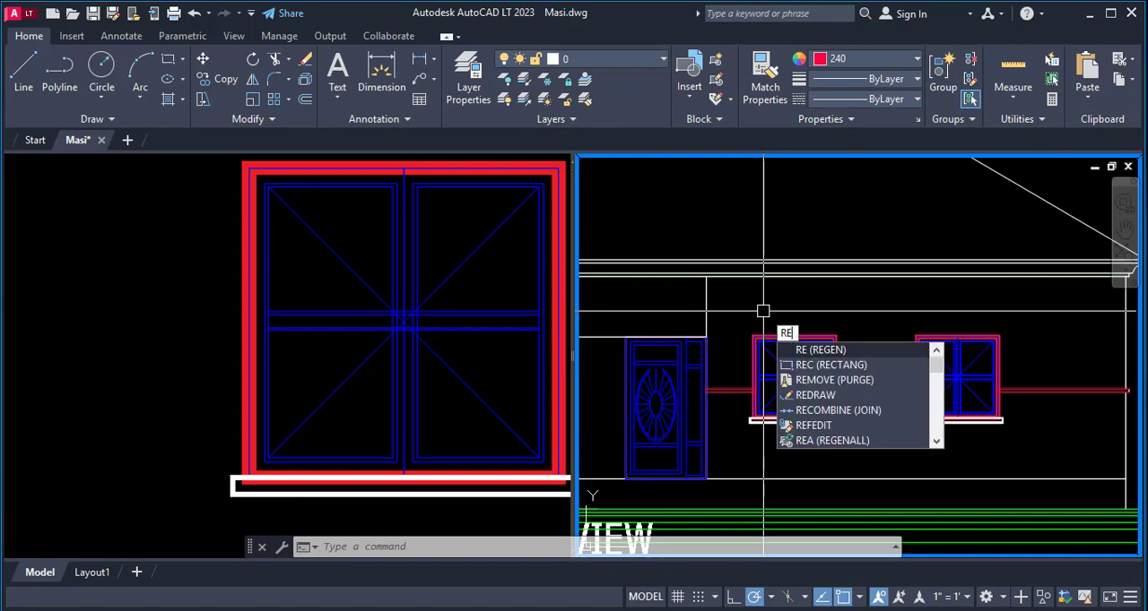
{"action": "type", "text": "c"}
{"action": "key", "text": "Return"}
{"action": "left_click", "coordinate": [761, 293]}
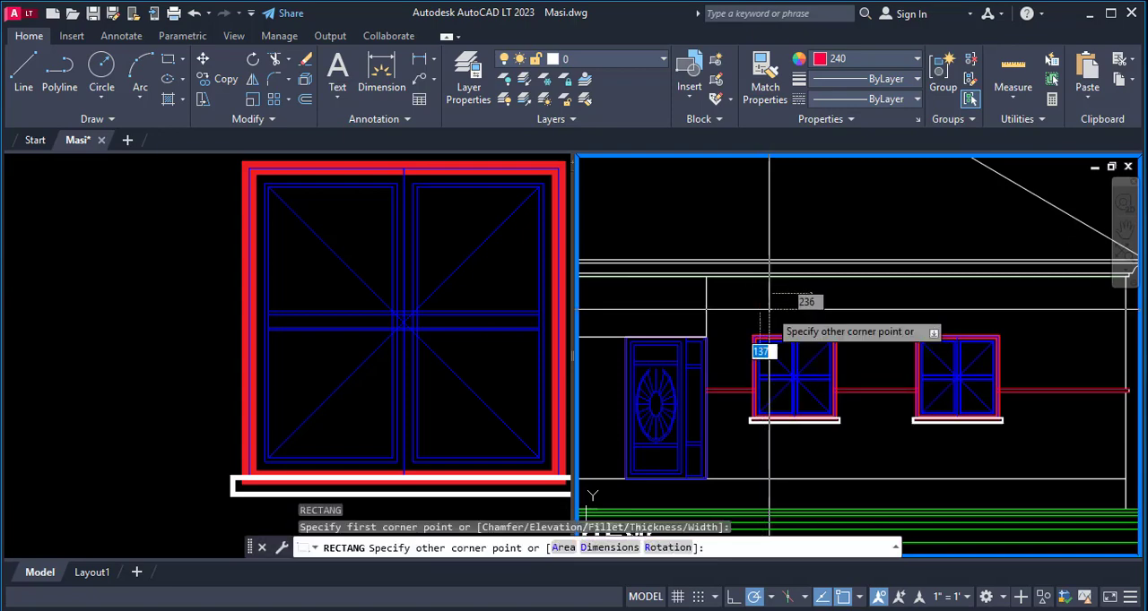
{"action": "left_click", "coordinate": [773, 311]}
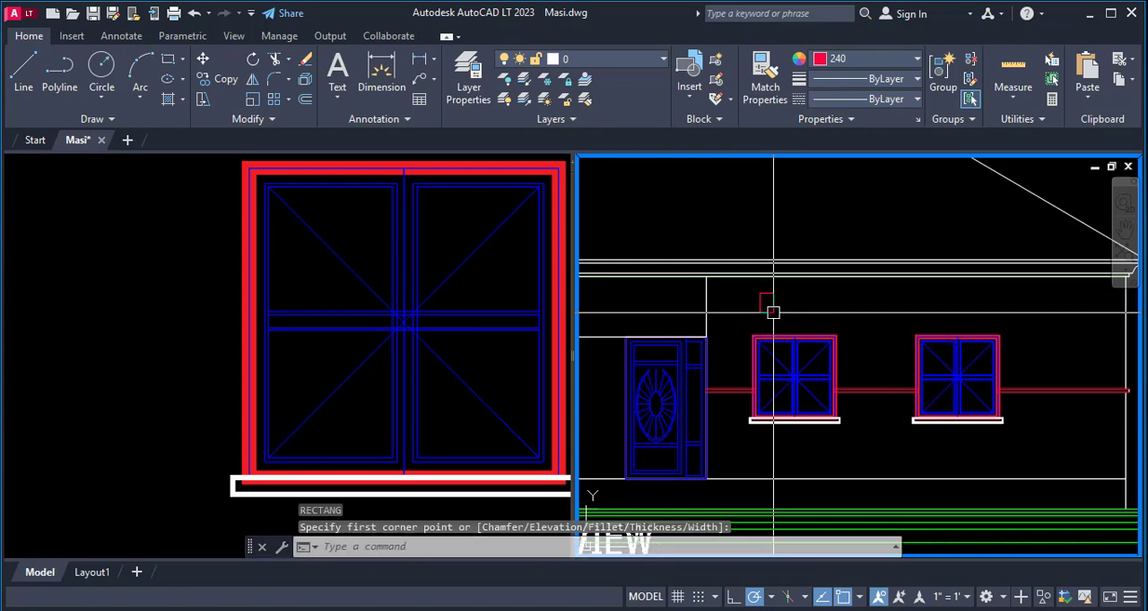
- Copy the small rectangle once horizontally to its right, leaving a gap between the two
{"action": "scroll", "coordinate": [795, 314], "scroll_direction": "up", "scroll_amount": 1}
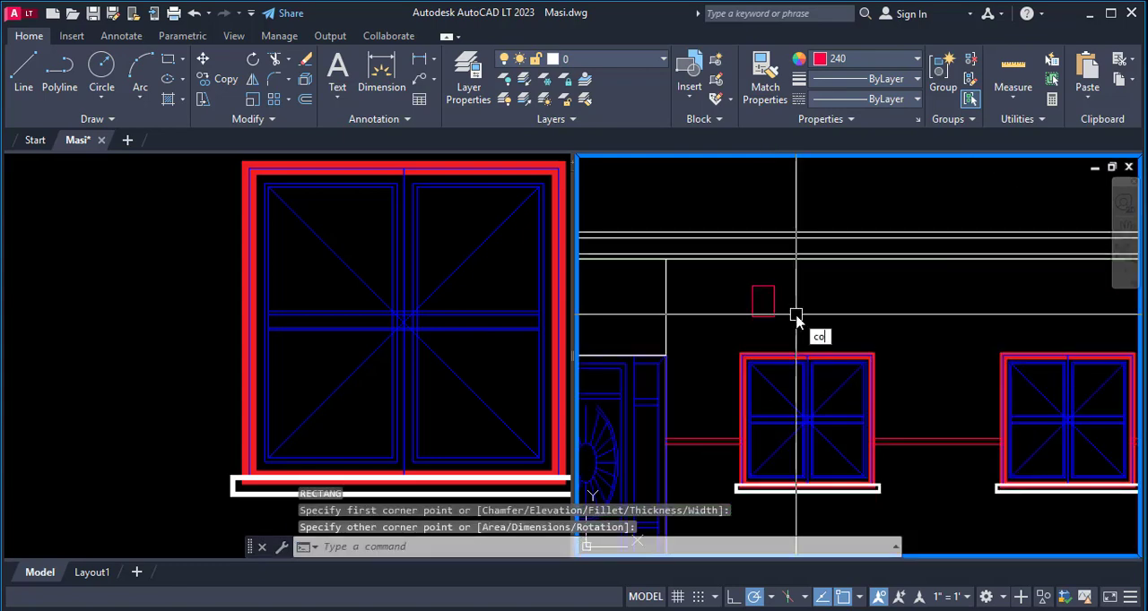
{"action": "key", "text": "Return"}
{"action": "left_click", "coordinate": [753, 314]}
{"action": "key", "text": "Return"}
{"action": "left_click", "coordinate": [763, 317]}
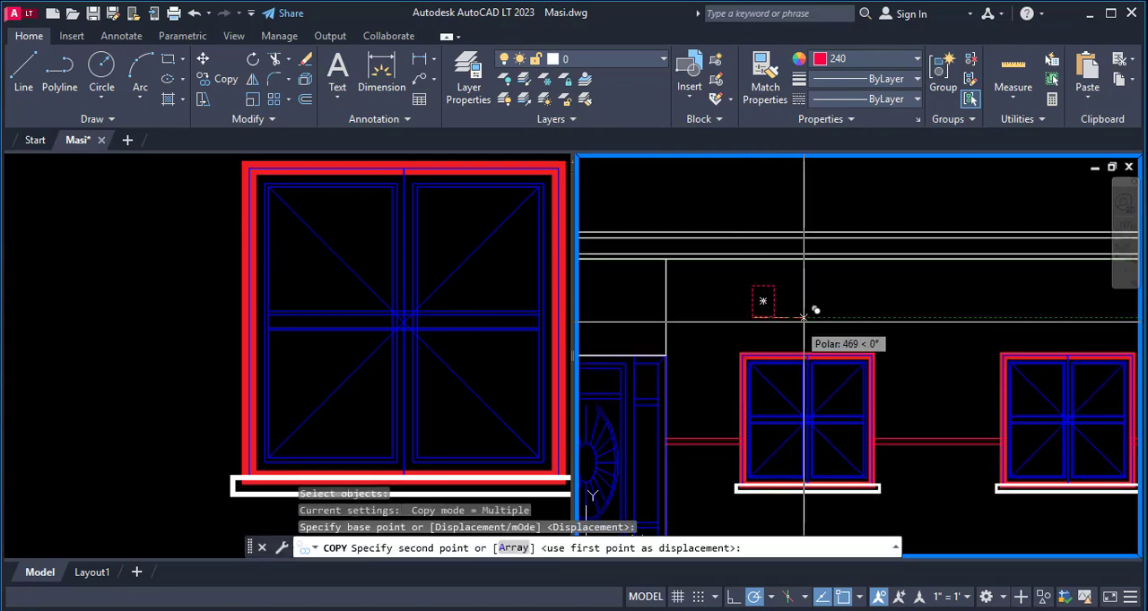
{"action": "left_click", "coordinate": [819, 317]}
{"action": "key", "text": "Escape"}
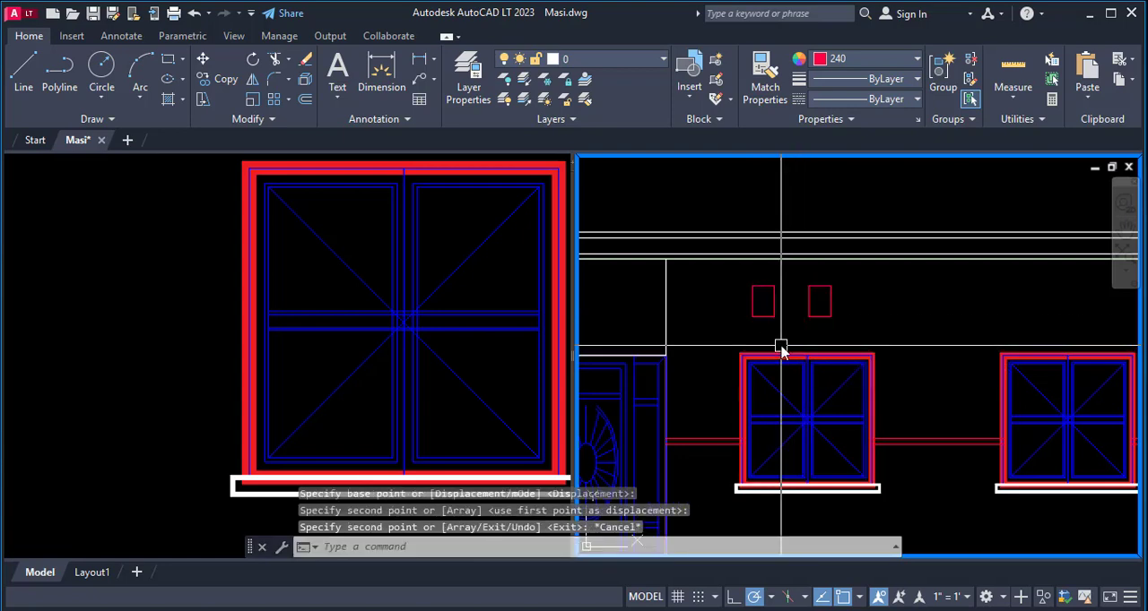
- Copy the second rectangle five more times at the same spacing to form a horizontal row of seven above the right-hand windows
{"action": "key", "text": "Return"}
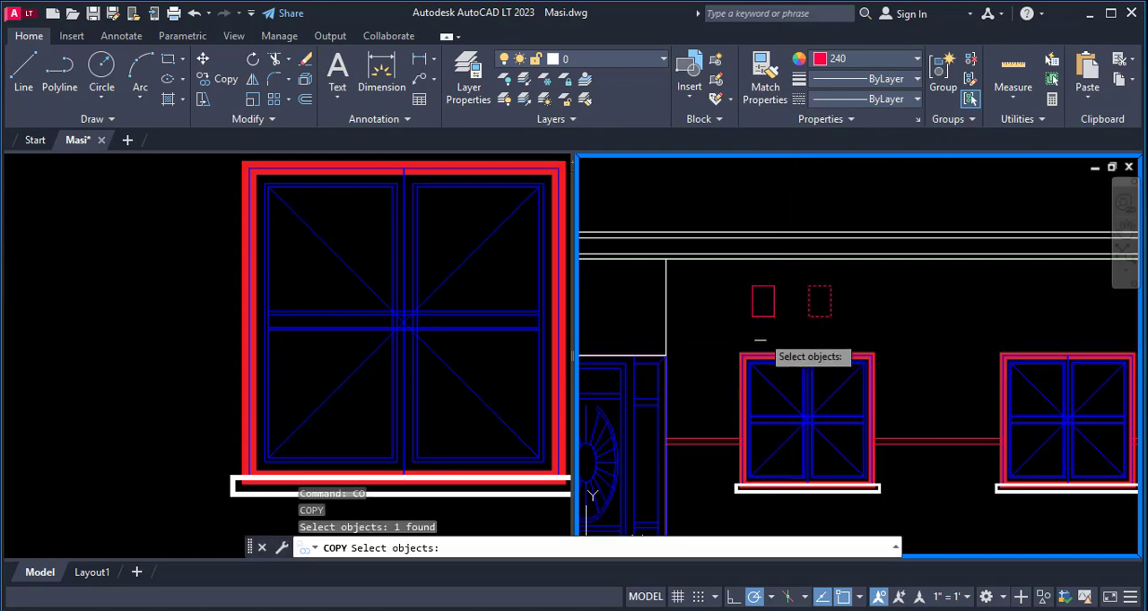
{"action": "key", "text": "Return"}
{"action": "left_click", "coordinate": [758, 286]}
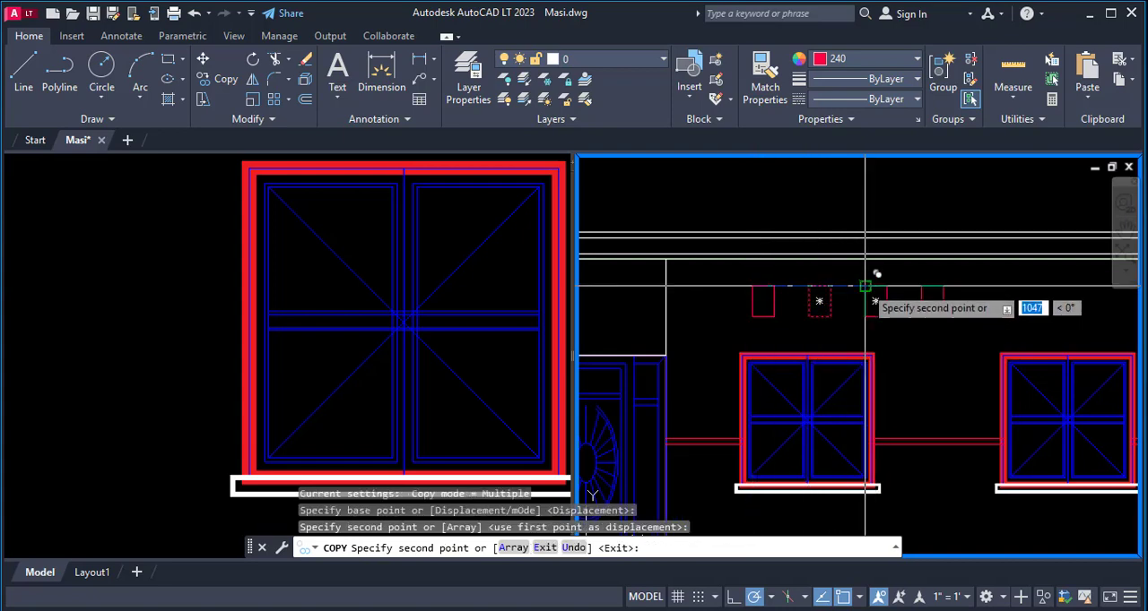
{"action": "left_click", "coordinate": [865, 287]}
{"action": "left_click", "coordinate": [922, 287]}
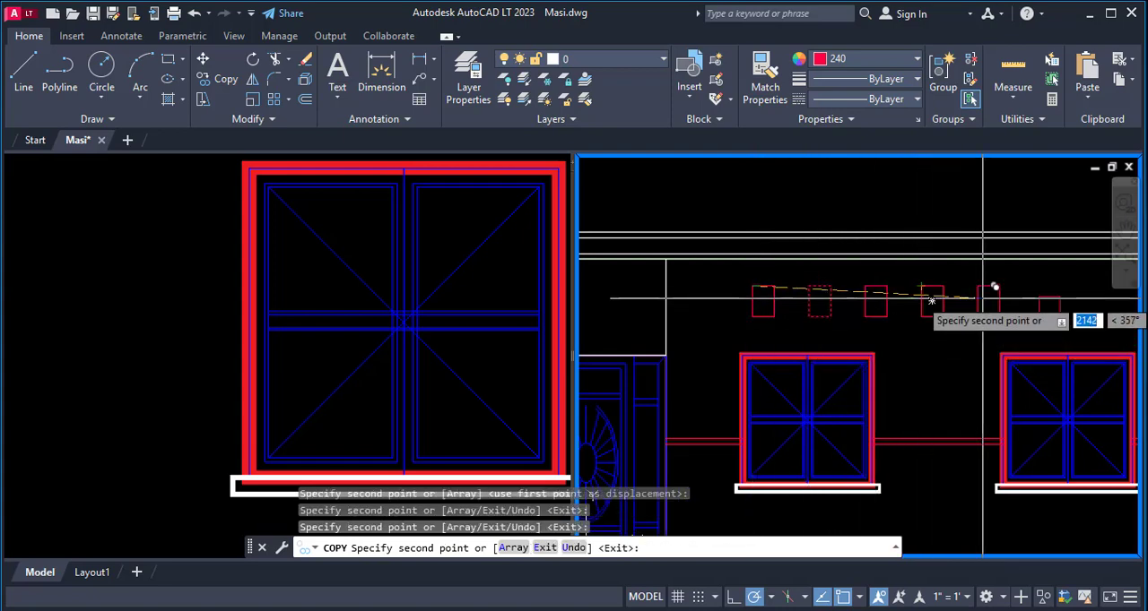
{"action": "left_click", "coordinate": [979, 287]}
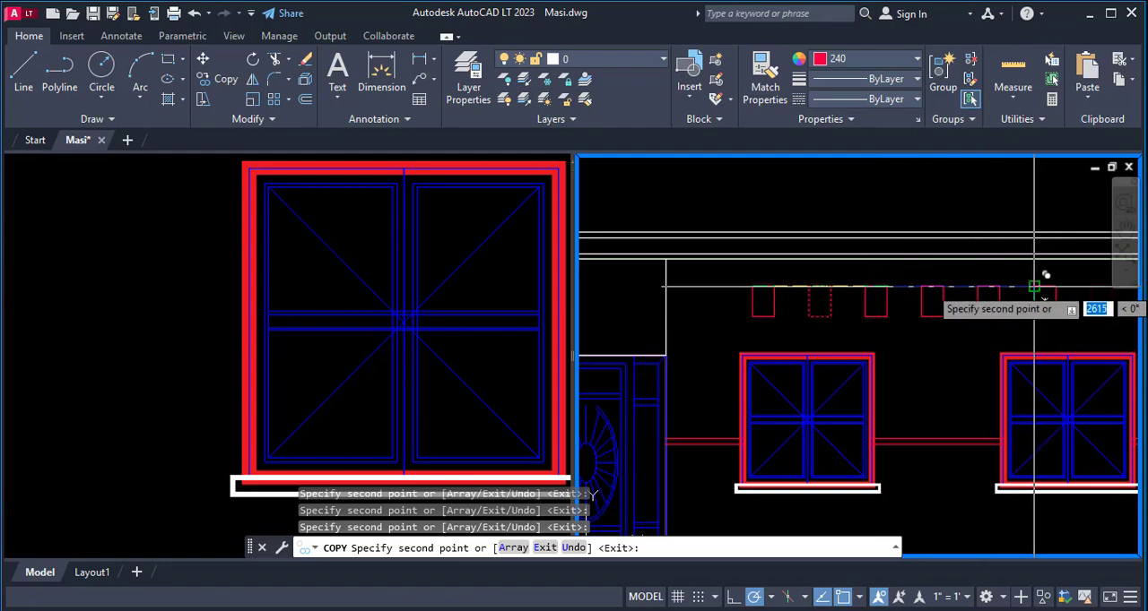
{"action": "scroll", "coordinate": [1034, 287], "scroll_direction": "down", "scroll_amount": 5}
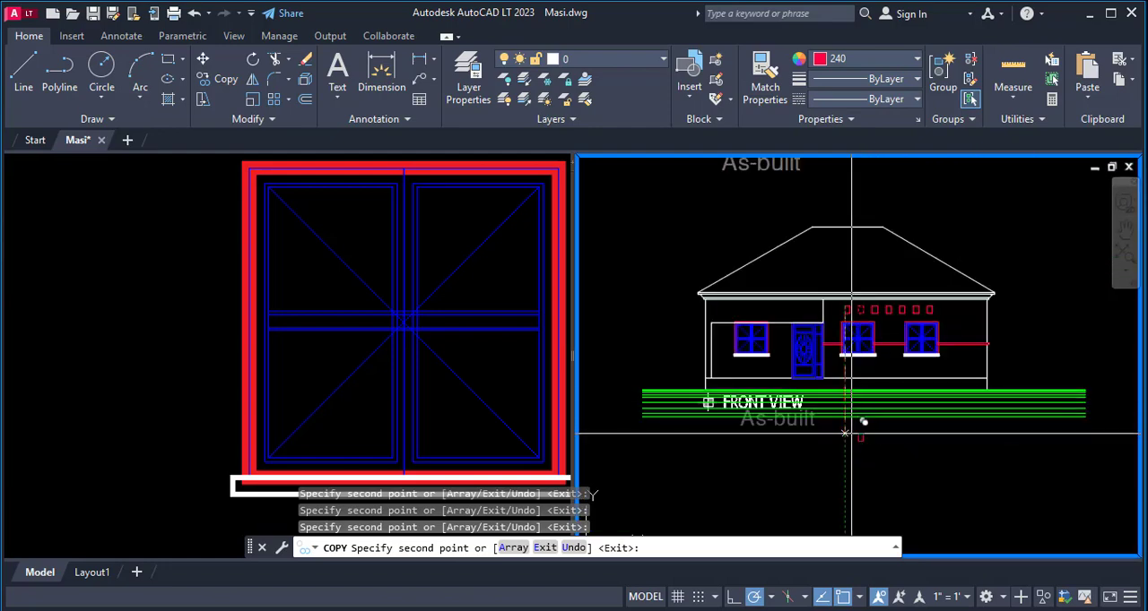
{"action": "scroll", "coordinate": [728, 327], "scroll_direction": "up", "scroll_amount": 2}
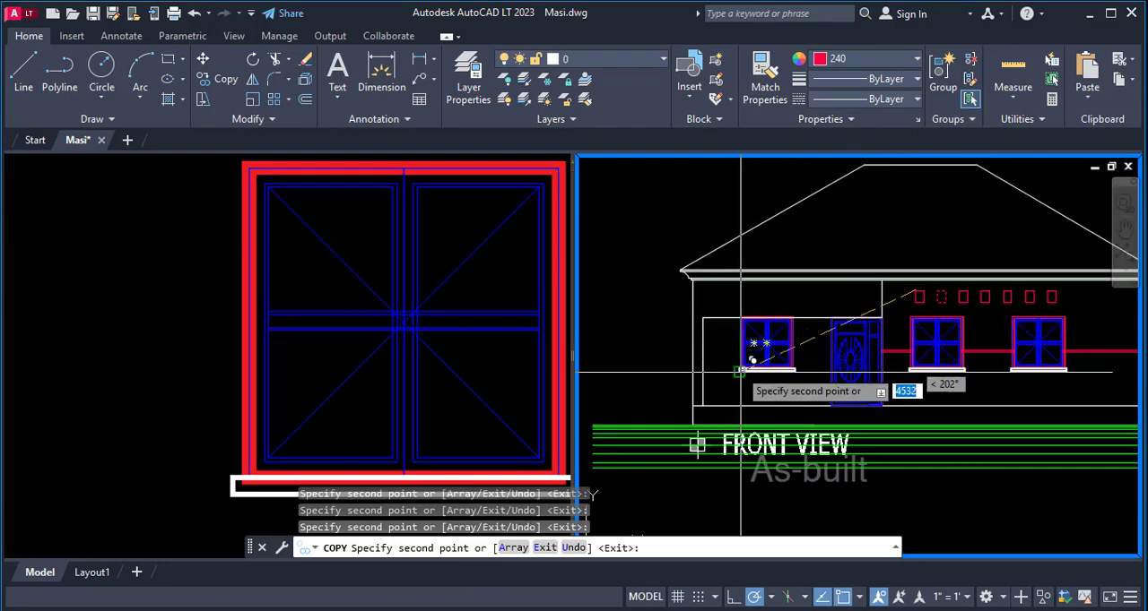
{"action": "key", "text": "Escape"}
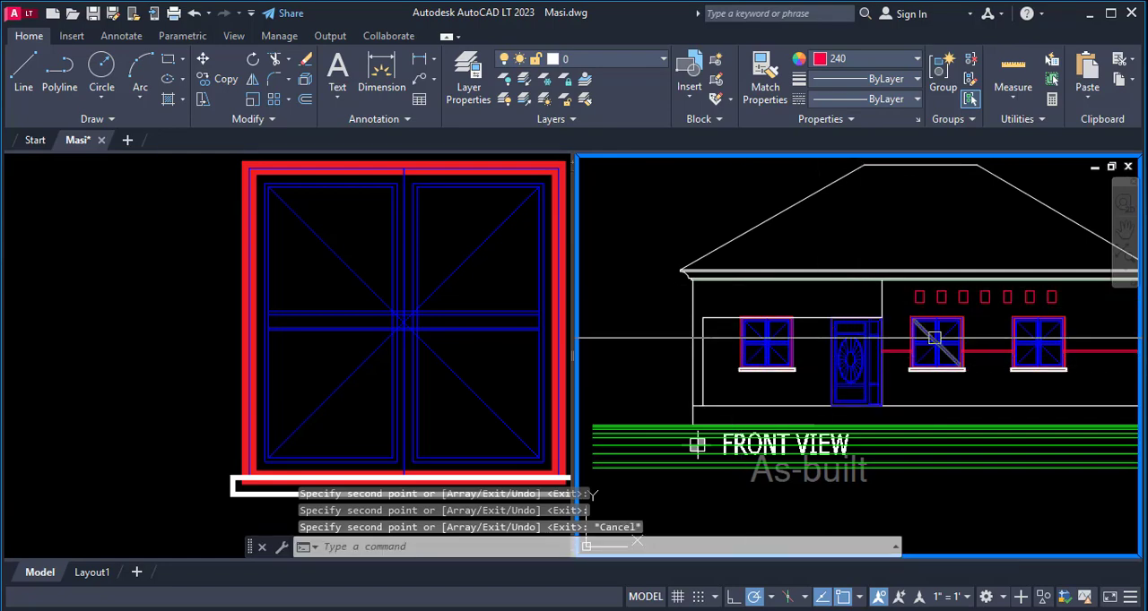
- Move all seven small rectangles horizontally left, onto the wall above the left window and the door
{"action": "type", "text": "m"}
{"action": "key", "text": "Return"}
{"action": "scroll", "coordinate": [1031, 295], "scroll_direction": "up", "scroll_amount": 3}
{"action": "left_click", "coordinate": [700, 277]}
{"action": "scroll", "coordinate": [796, 323], "scroll_direction": "down", "scroll_amount": 2}
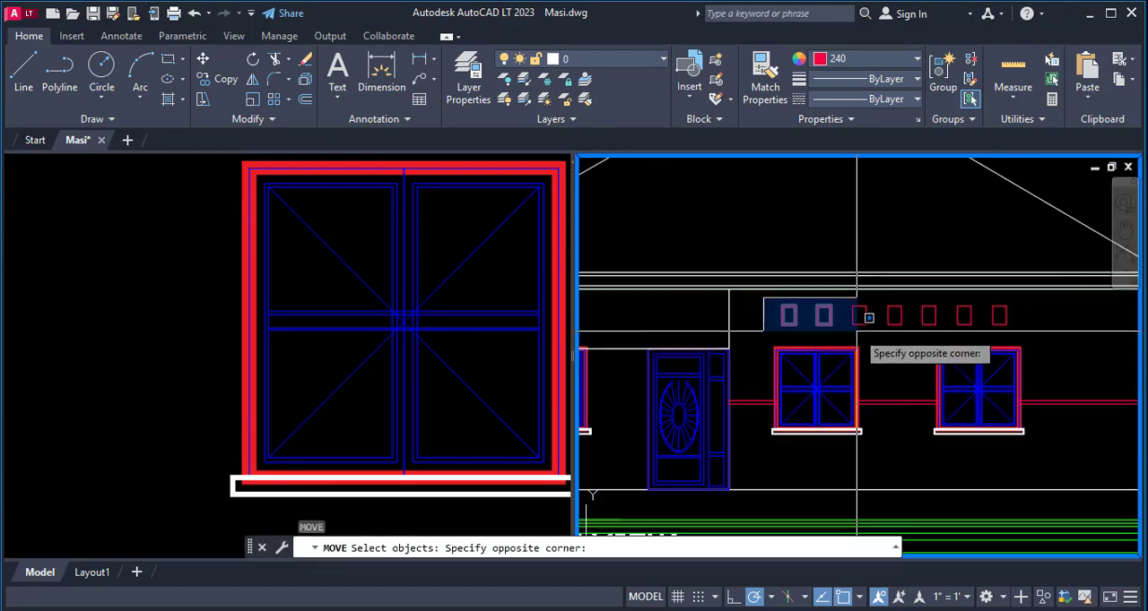
{"action": "left_click", "coordinate": [1008, 341]}
{"action": "scroll", "coordinate": [1027, 319], "scroll_direction": "down", "scroll_amount": 2}
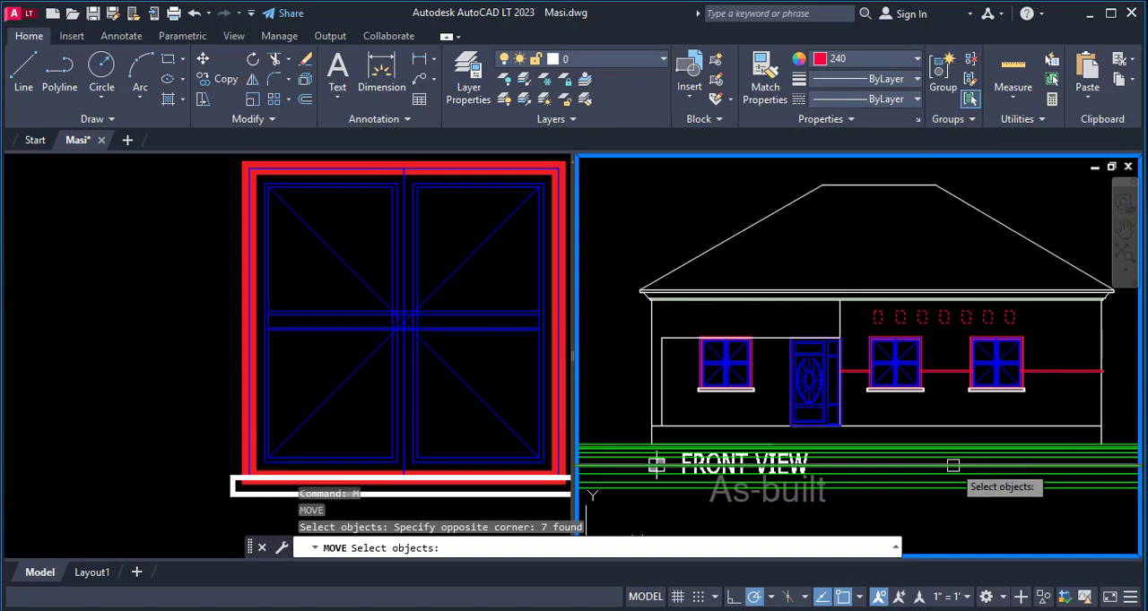
{"action": "scroll", "coordinate": [962, 406], "scroll_direction": "down", "scroll_amount": 2}
{"action": "key", "text": "Return"}
{"action": "left_click", "coordinate": [1002, 487]}
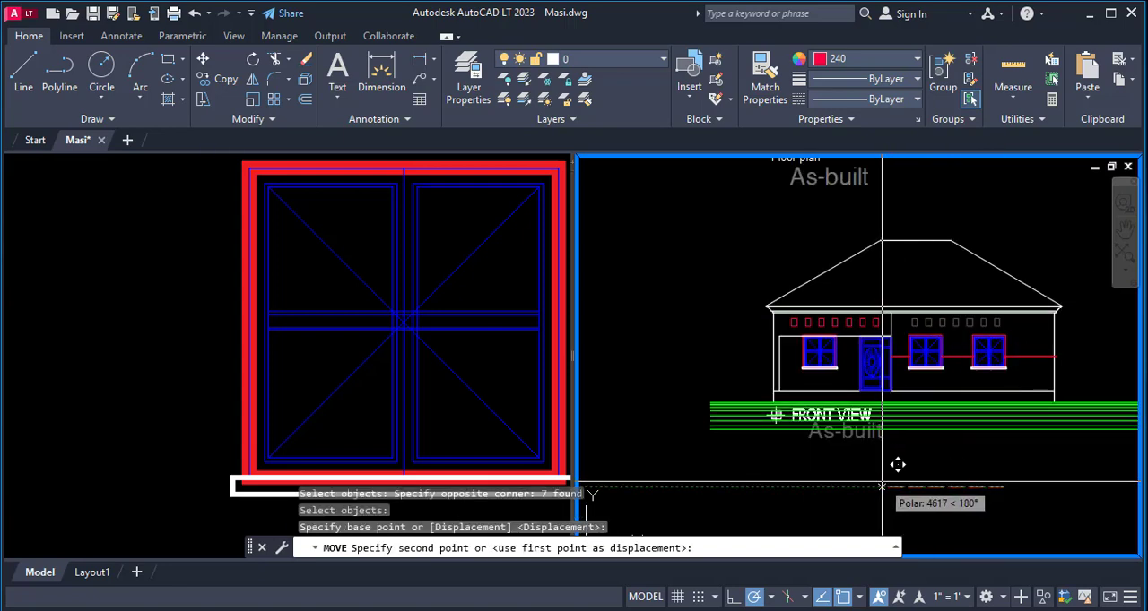
{"action": "key", "text": "Escape"}
- Match the seven small rectangles' properties to the white horizontal line above the door
{"action": "scroll", "coordinate": [896, 341], "scroll_direction": "up", "scroll_amount": 2}
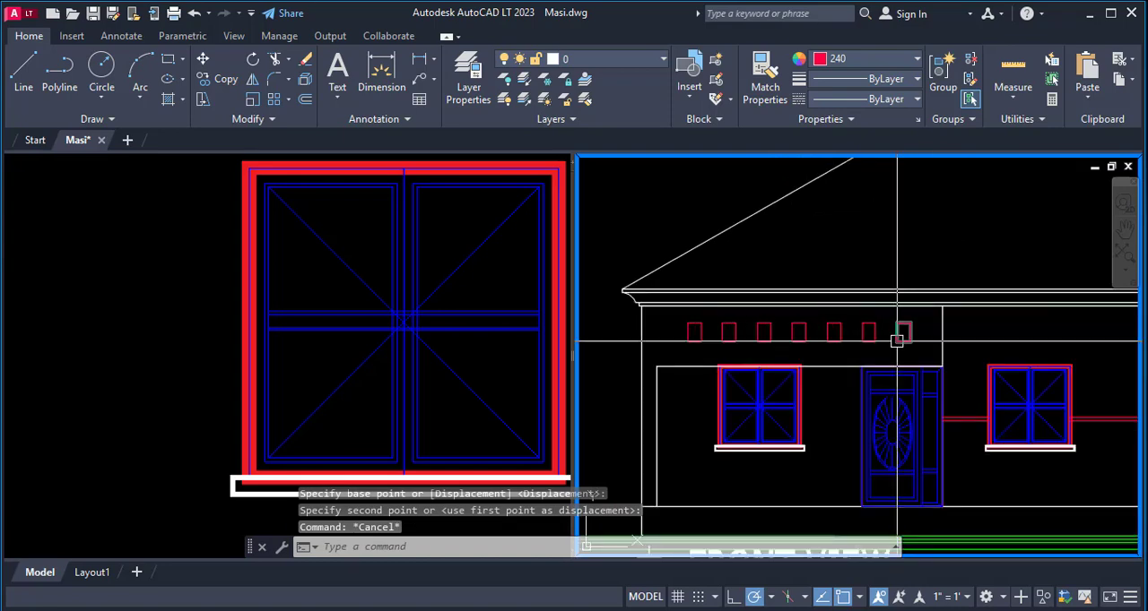
{"action": "type", "text": "ma"}
{"action": "key", "text": "Return"}
{"action": "left_click", "coordinate": [861, 367]}
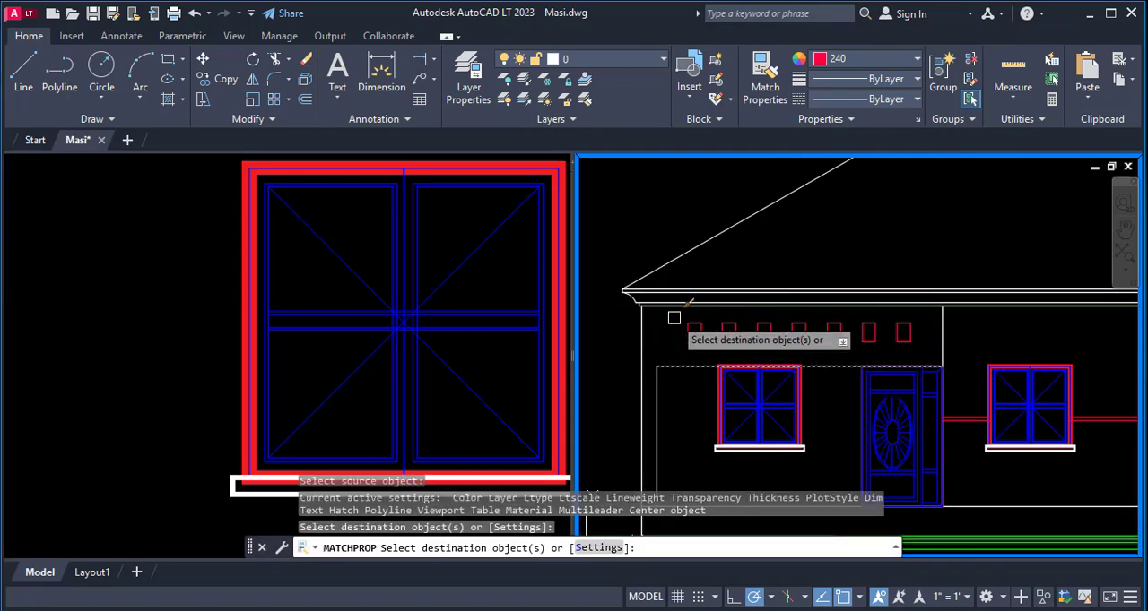
{"action": "left_click", "coordinate": [674, 320]}
{"action": "left_click", "coordinate": [920, 353]}
{"action": "scroll", "coordinate": [709, 327], "scroll_direction": "down", "scroll_amount": 4}
{"action": "key", "text": "Escape"}
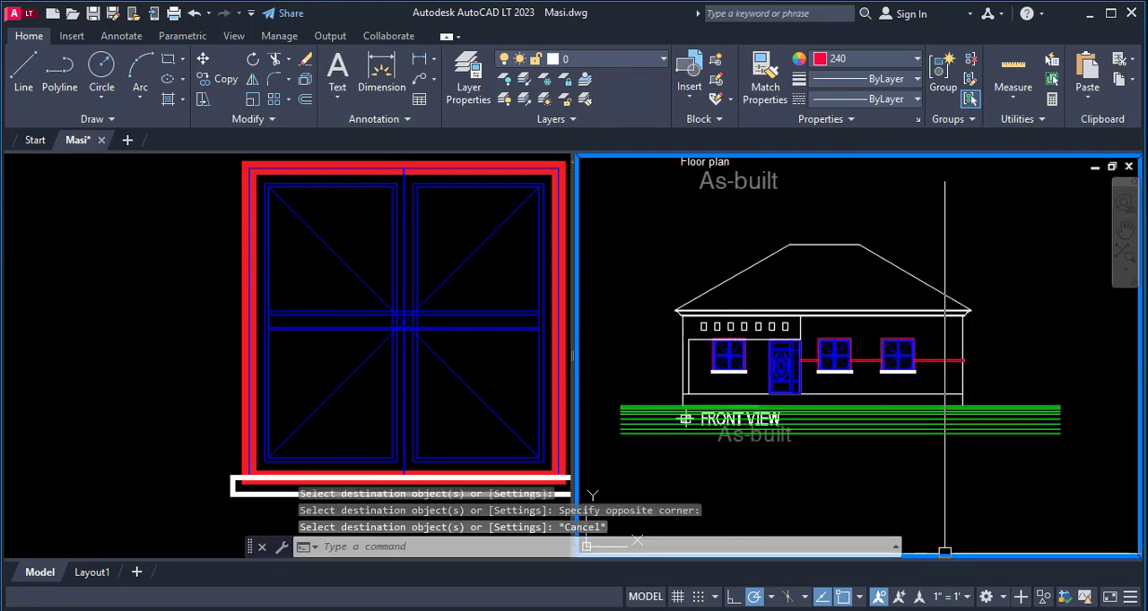
- Match the properties of all red band line segments beside and between the windows to the white right wall edge
{"action": "scroll", "coordinate": [905, 381], "scroll_direction": "up", "scroll_amount": 2}
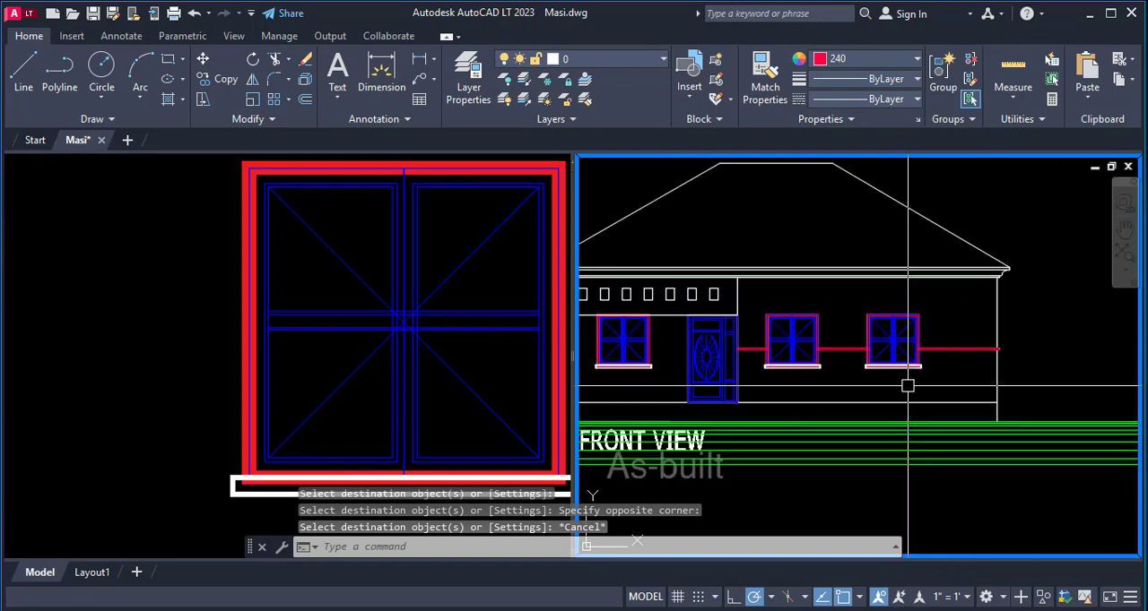
{"action": "type", "text": "ma"}
{"action": "key", "text": "space"}
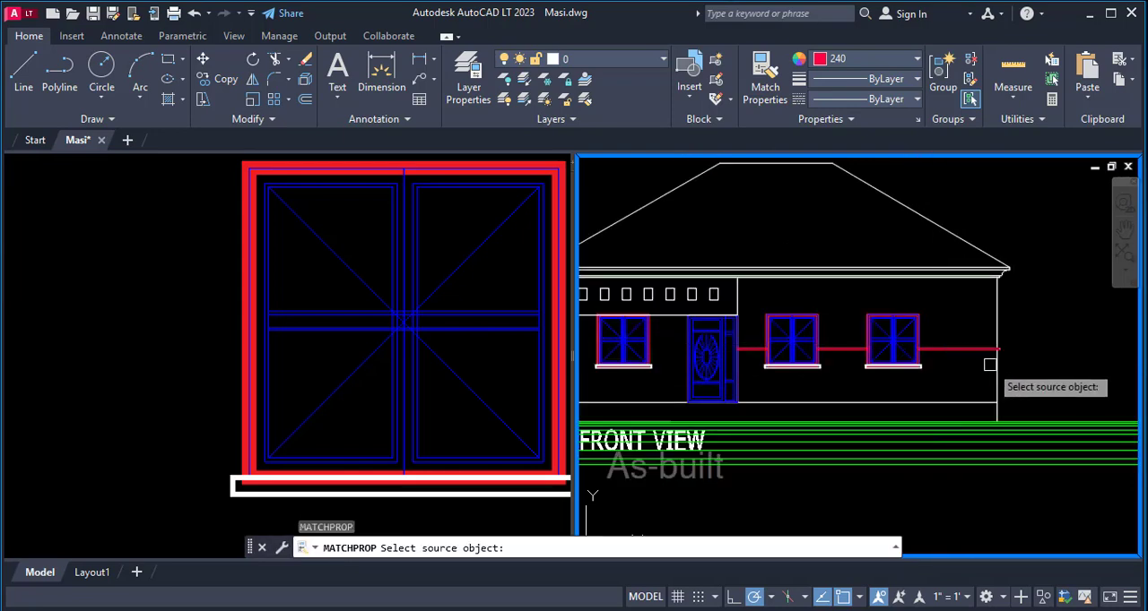
{"action": "left_click", "coordinate": [992, 363]}
{"action": "scroll", "coordinate": [967, 355], "scroll_direction": "up", "scroll_amount": 2}
{"action": "left_click", "coordinate": [976, 317]}
{"action": "left_click", "coordinate": [924, 372]}
{"action": "scroll", "coordinate": [781, 337], "scroll_direction": "up", "scroll_amount": 4}
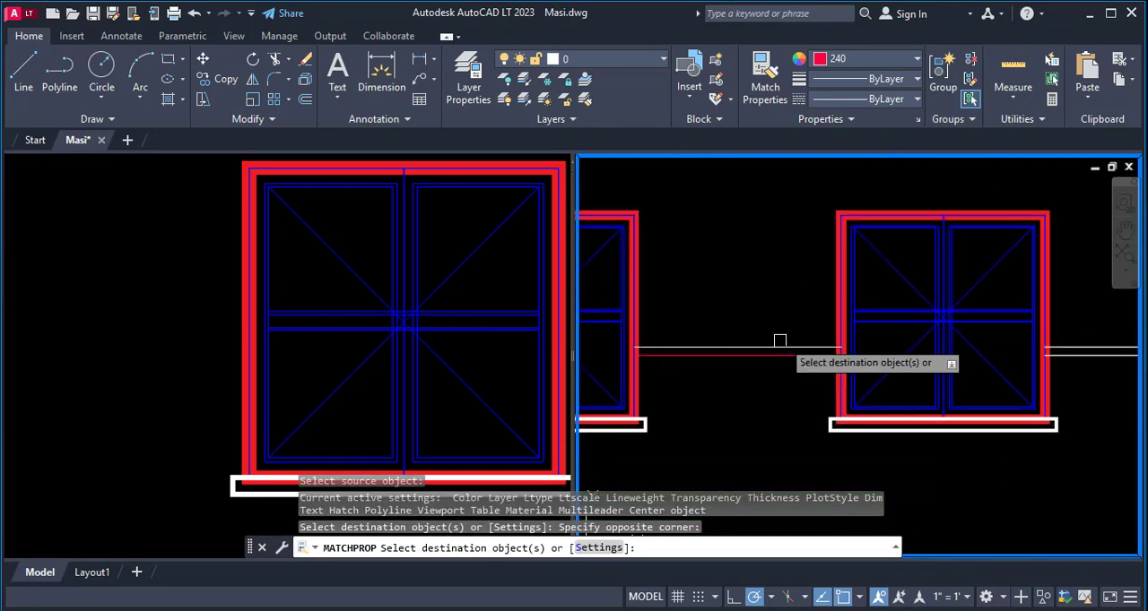
{"action": "left_click", "coordinate": [777, 313]}
{"action": "left_click", "coordinate": [724, 374]}
{"action": "scroll", "coordinate": [904, 338], "scroll_direction": "down", "scroll_amount": 2}
{"action": "scroll", "coordinate": [892, 339], "scroll_direction": "up", "scroll_amount": 2}
{"action": "left_click", "coordinate": [787, 292]}
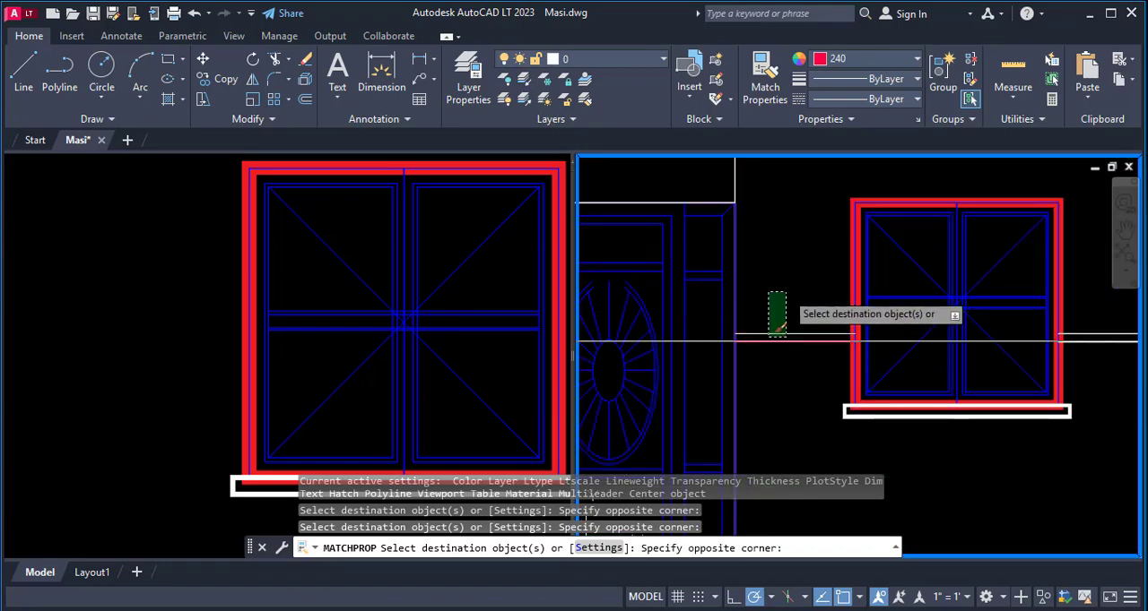
{"action": "left_click", "coordinate": [759, 374]}
- Offset the vertical wall edge beside the door by 50 towards the door
{"action": "scroll", "coordinate": [727, 349], "scroll_direction": "up", "scroll_amount": 3}
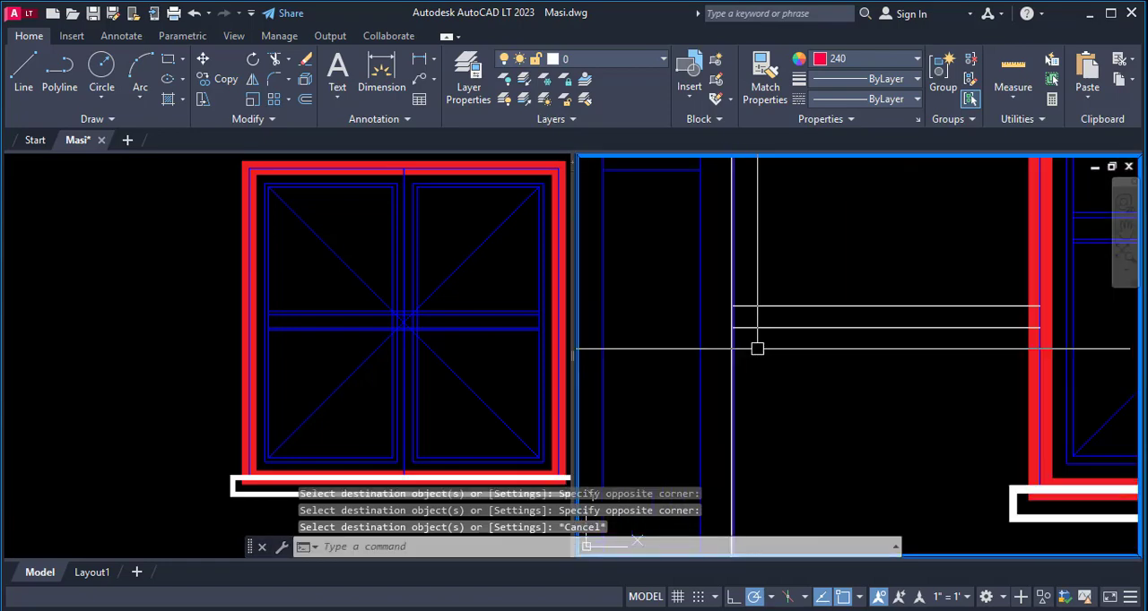
{"action": "type", "text": "o"}
{"action": "key", "text": "Return"}
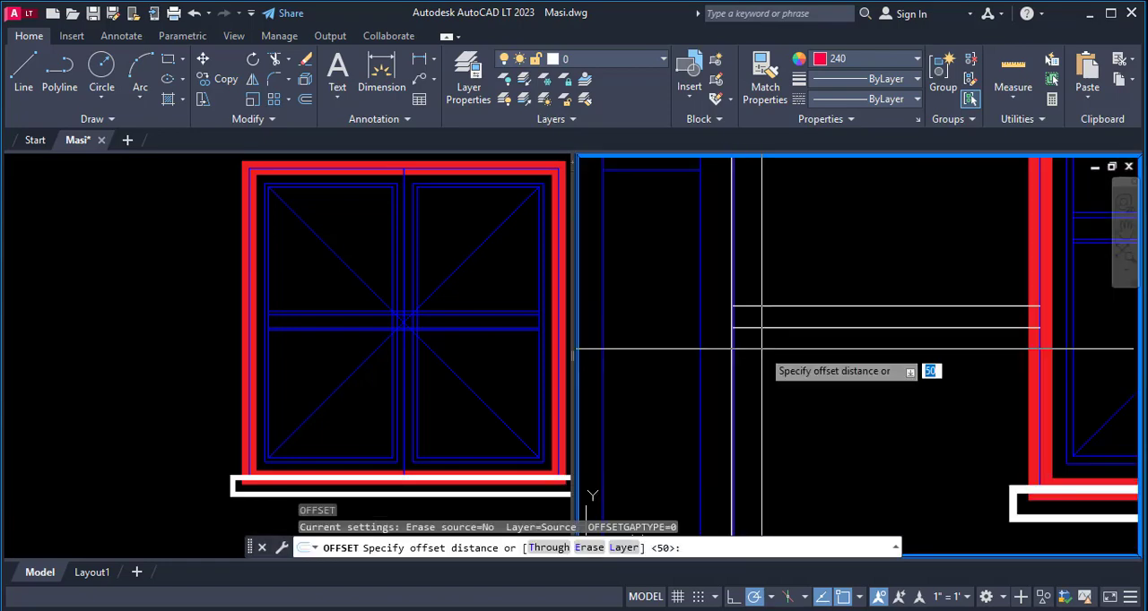
{"action": "key", "text": "Return"}
{"action": "scroll", "coordinate": [720, 358], "scroll_direction": "up", "scroll_amount": 3}
{"action": "left_click", "coordinate": [743, 333]}
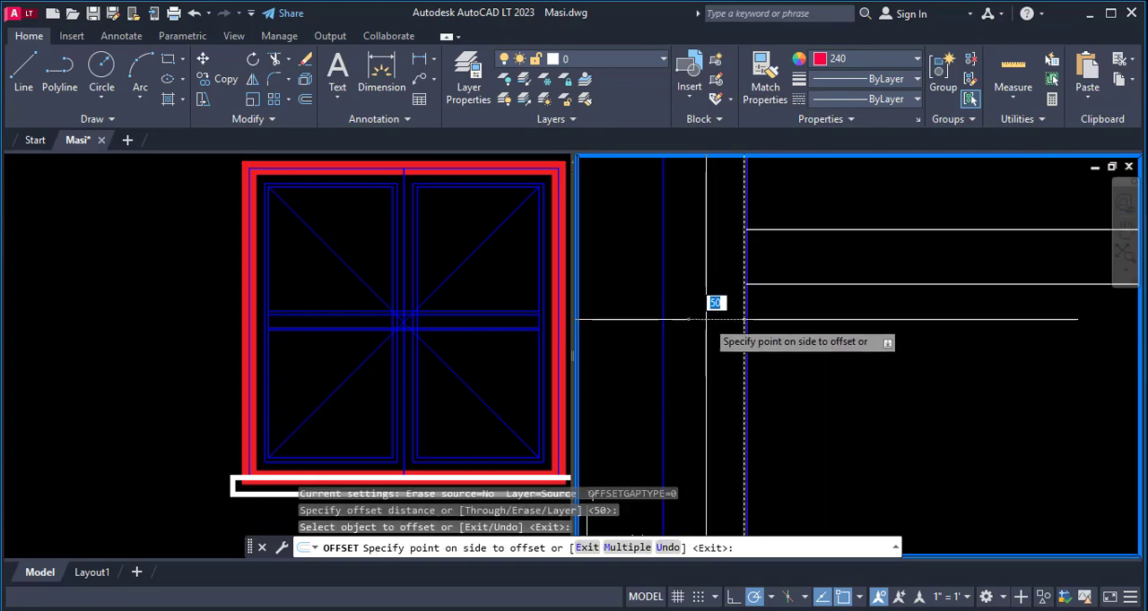
{"action": "left_click", "coordinate": [695, 321]}
{"action": "key", "text": "Escape"}
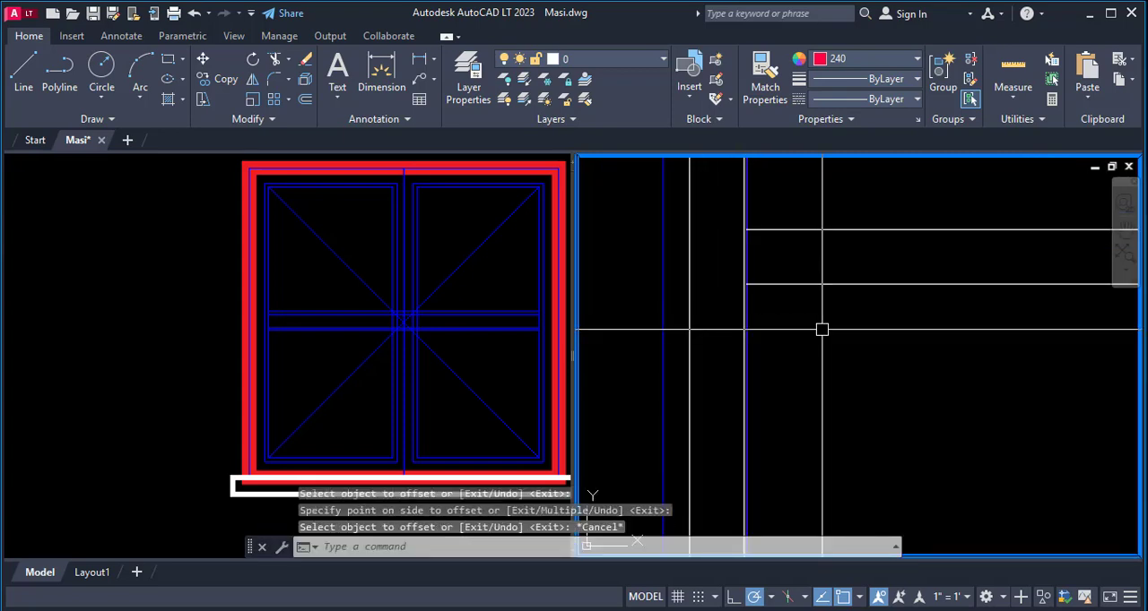
- Fillet both band lines with the offset line beside the door at radius 0 to close the band's left end
{"action": "type", "text": "f"}
{"action": "key", "text": "Return"}
{"action": "left_click", "coordinate": [811, 283]}
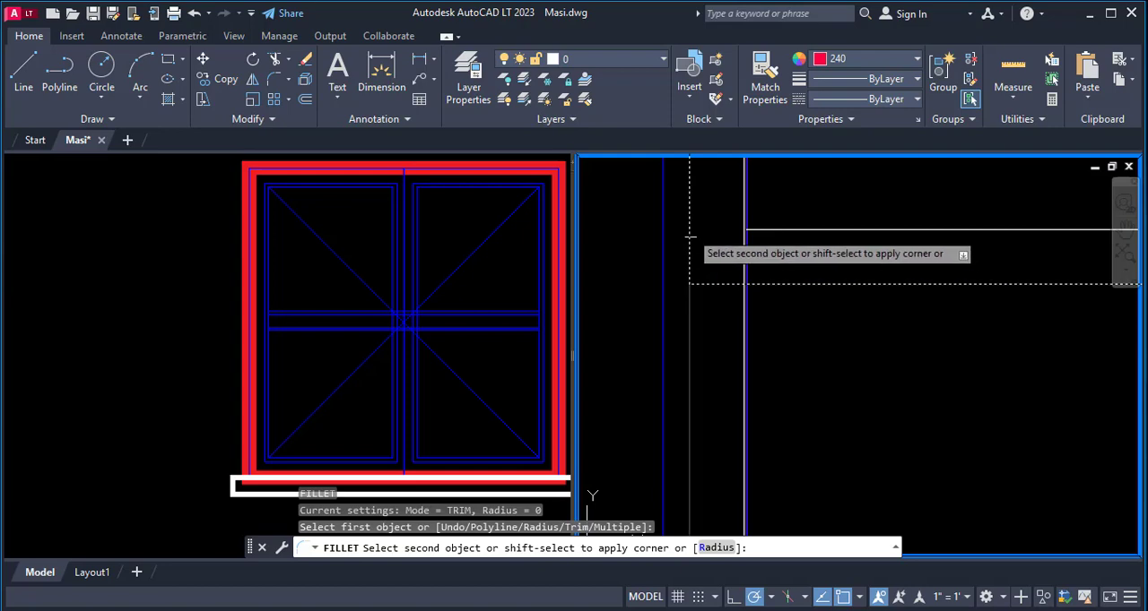
{"action": "left_click", "coordinate": [689, 237]}
{"action": "key", "text": "Return"}
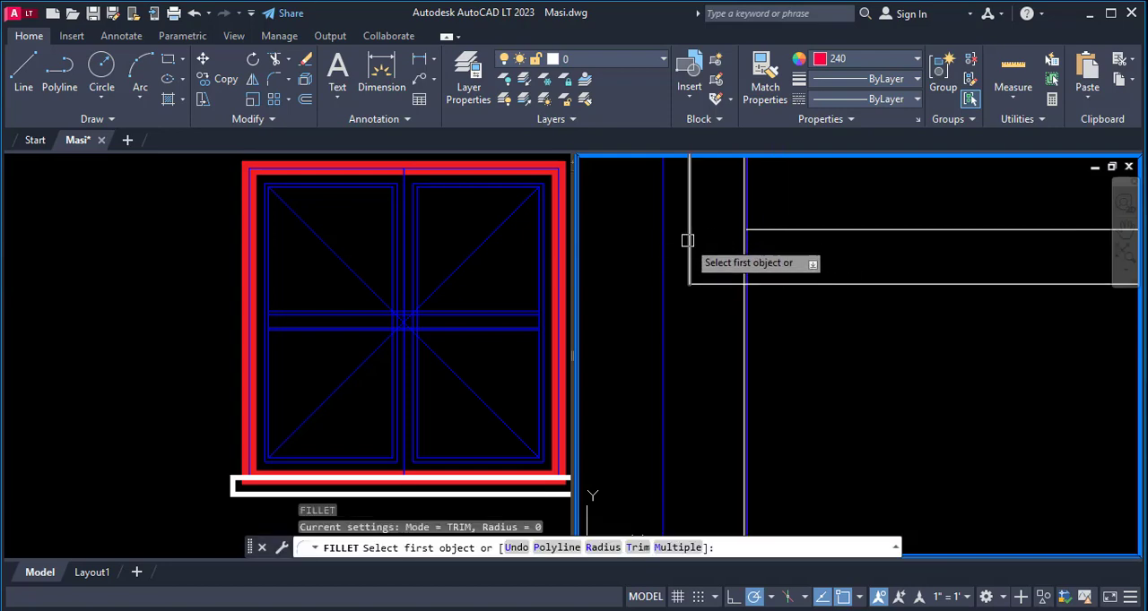
{"action": "left_click", "coordinate": [687, 240]}
{"action": "left_click", "coordinate": [807, 229]}
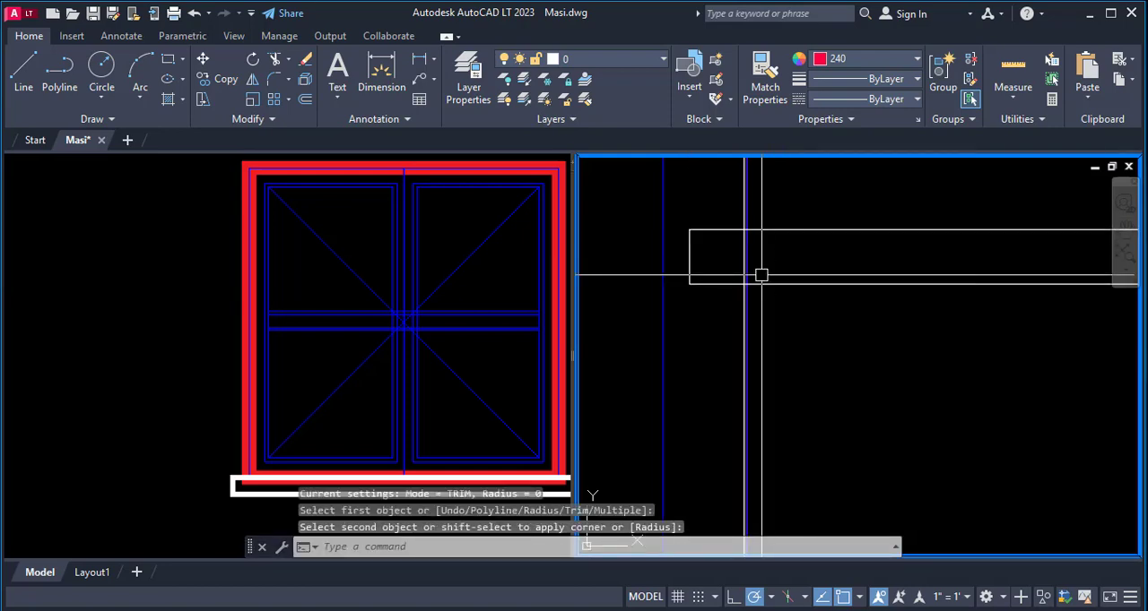
- Trim the vertical wall edge beside the door between the two band lines, using those lines as cutting edges
{"action": "type", "text": "tr"}
{"action": "key", "text": "Return"}
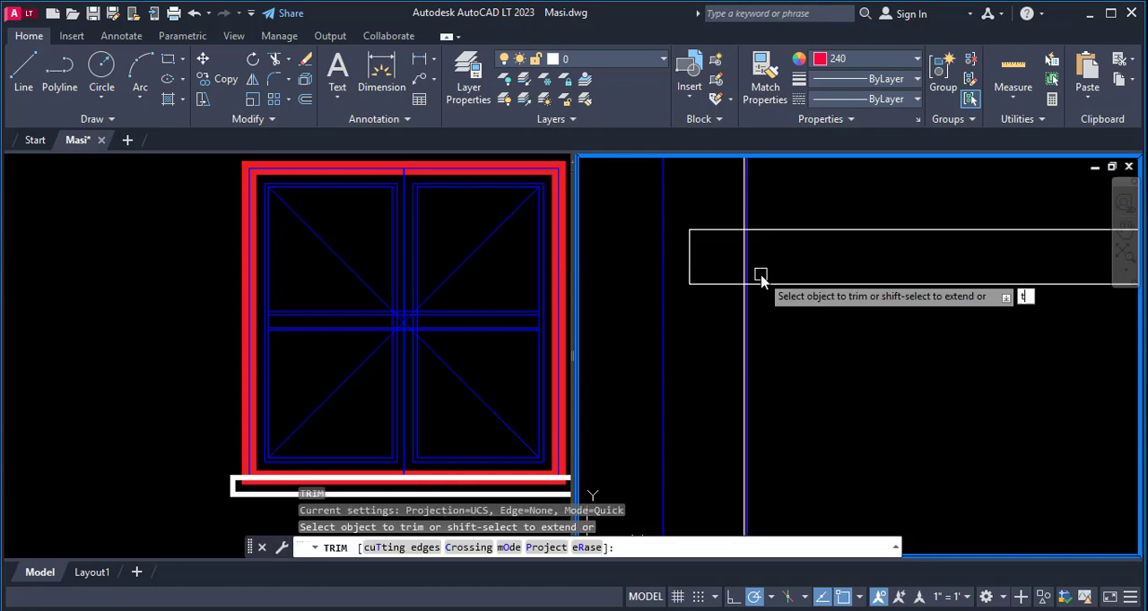
{"action": "type", "text": "t"}
{"action": "key", "text": "Return"}
{"action": "left_click", "coordinate": [728, 233]}
{"action": "left_click", "coordinate": [724, 276]}
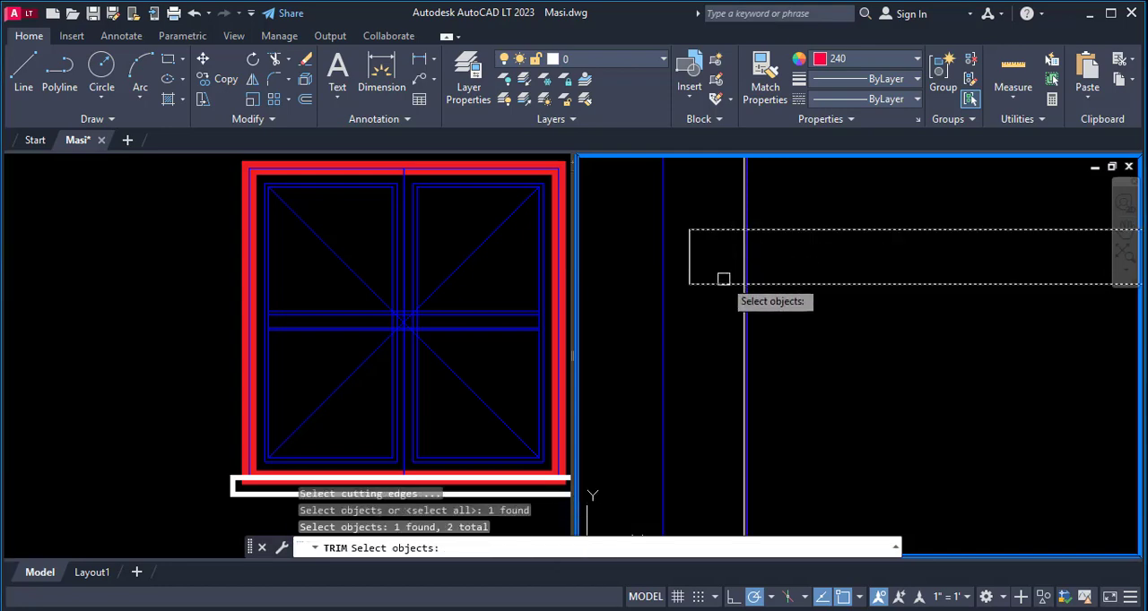
{"action": "scroll", "coordinate": [731, 261], "scroll_direction": "up", "scroll_amount": 4}
{"action": "key", "text": "Return"}
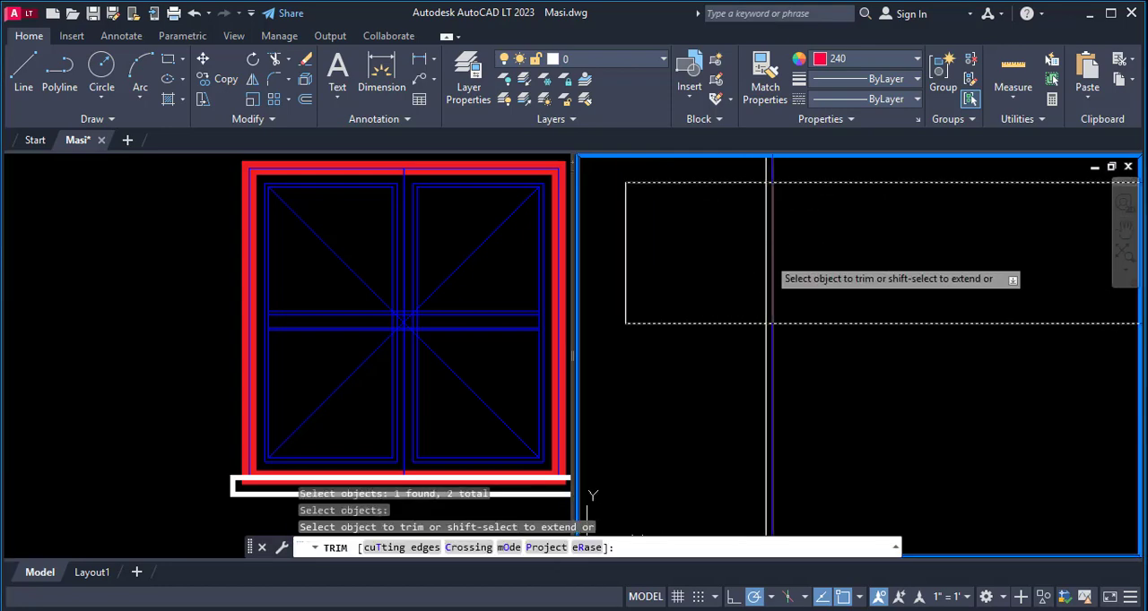
{"action": "left_click", "coordinate": [768, 256]}
{"action": "scroll", "coordinate": [666, 248], "scroll_direction": "down", "scroll_amount": 6}
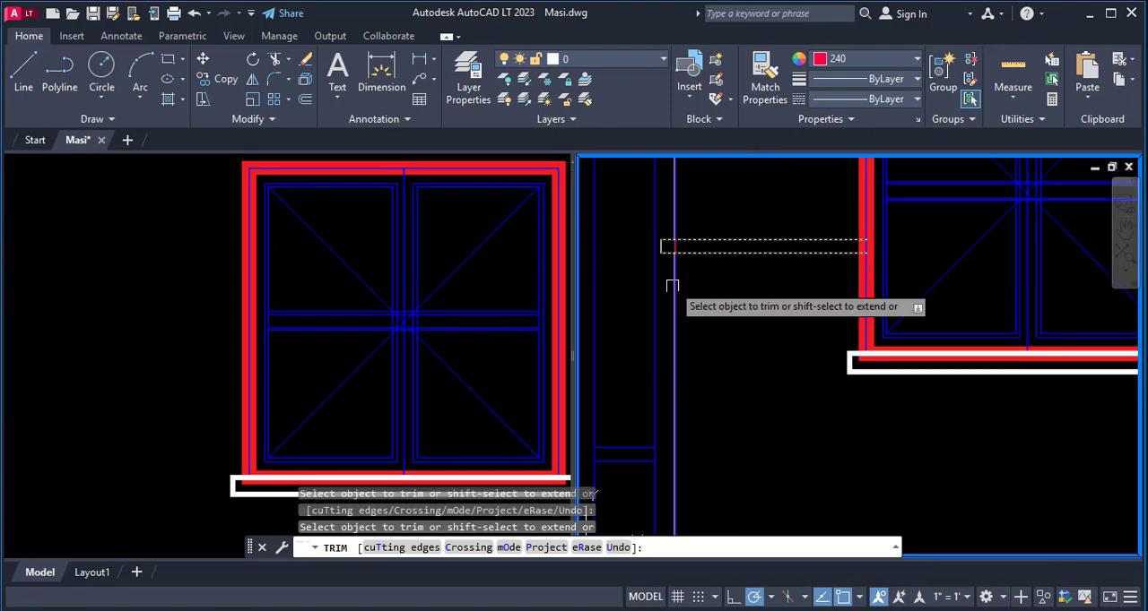
{"action": "key", "text": "Escape"}
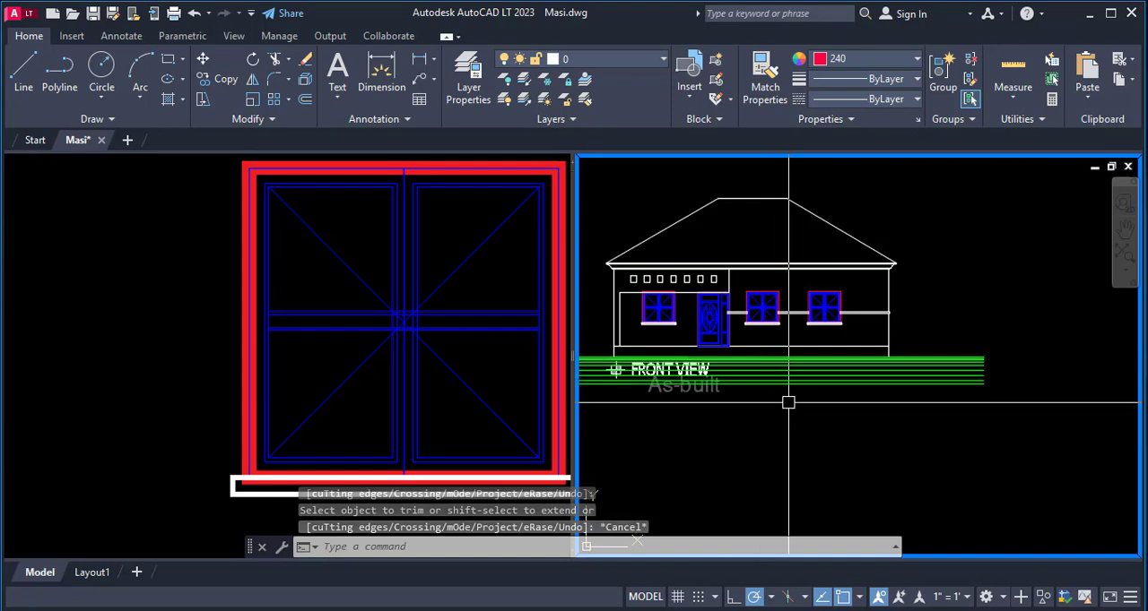
{"action": "scroll", "coordinate": [964, 364], "scroll_direction": "down", "scroll_amount": 1}
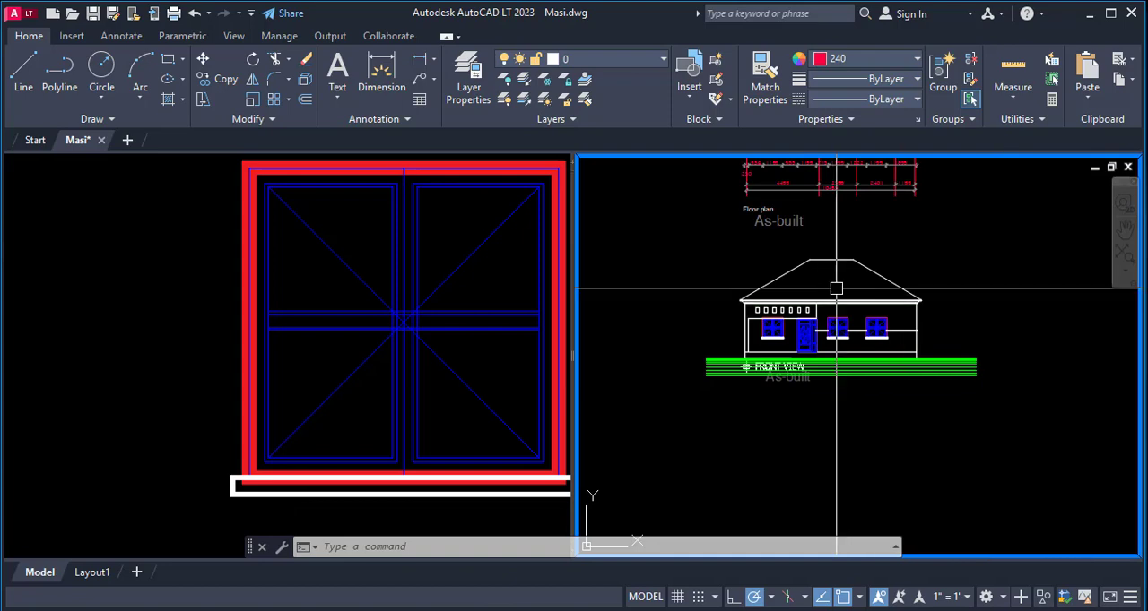
{"action": "scroll", "coordinate": [849, 334], "scroll_direction": "up", "scroll_amount": 4}
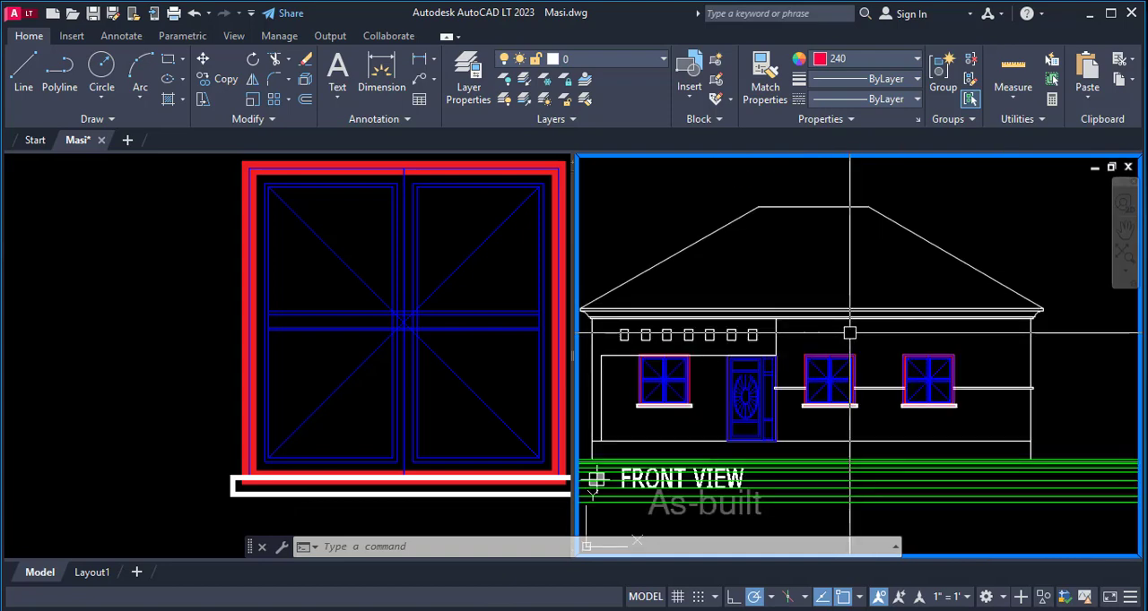
{"action": "scroll", "coordinate": [849, 333], "scroll_direction": "down", "scroll_amount": 2}
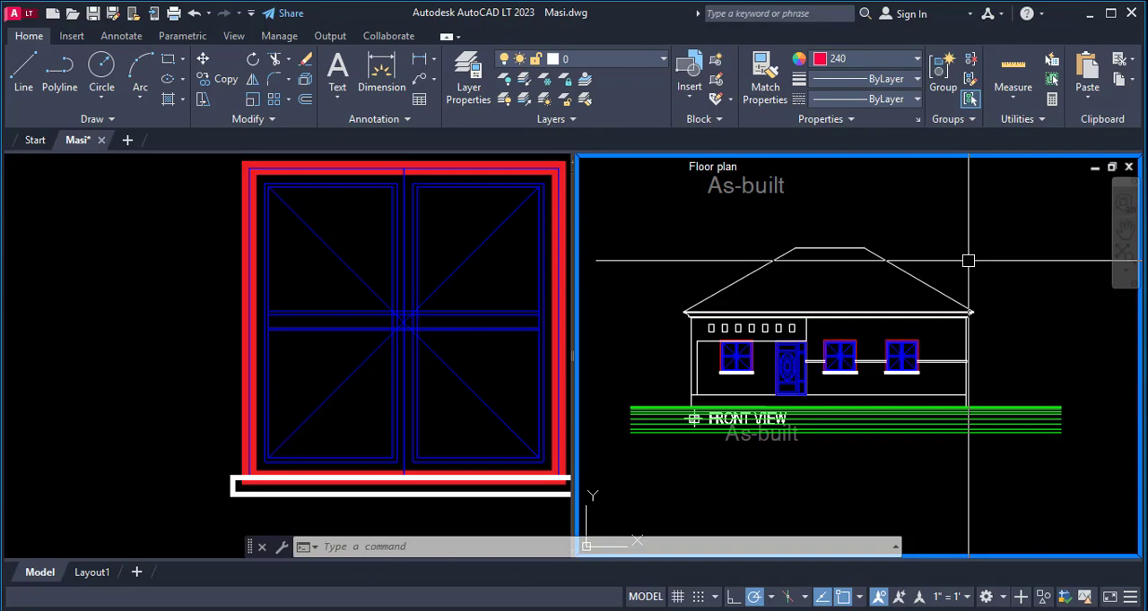
{"action": "left_click", "coordinate": [1091, 18]}
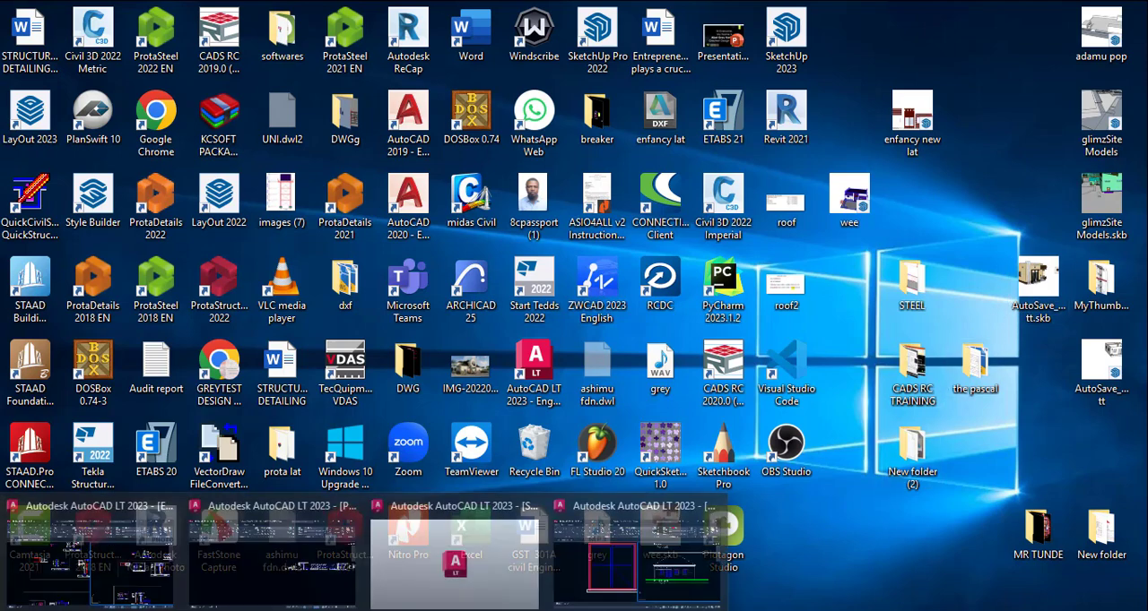
{"action": "left_click", "coordinate": [619, 583]}
{"action": "scroll", "coordinate": [877, 388], "scroll_direction": "down", "scroll_amount": 6}
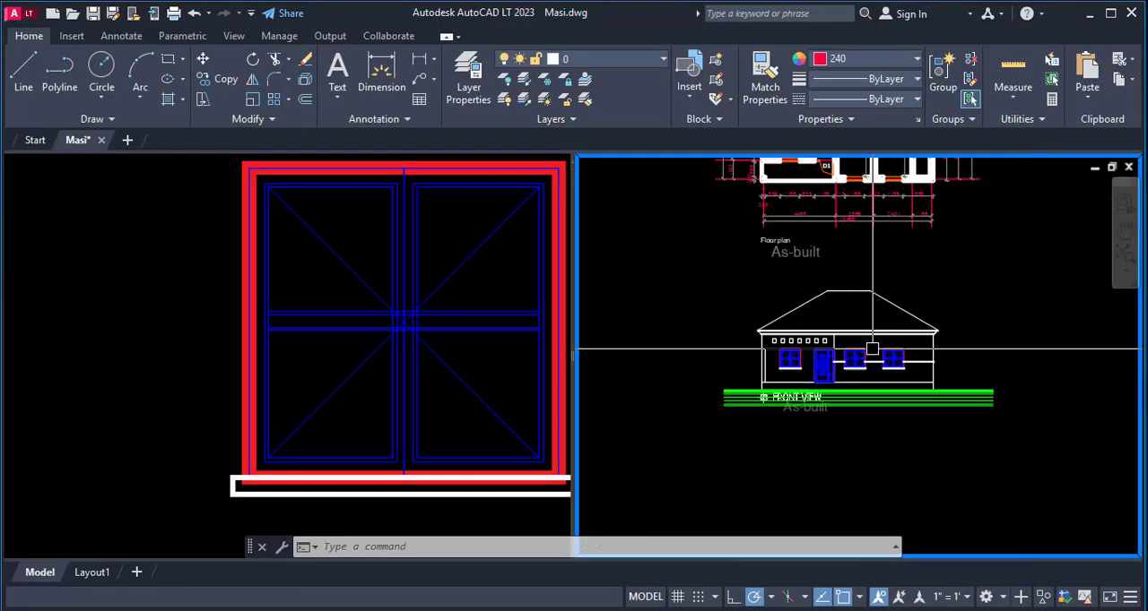
{"action": "scroll", "coordinate": [888, 264], "scroll_direction": "up", "scroll_amount": 5}
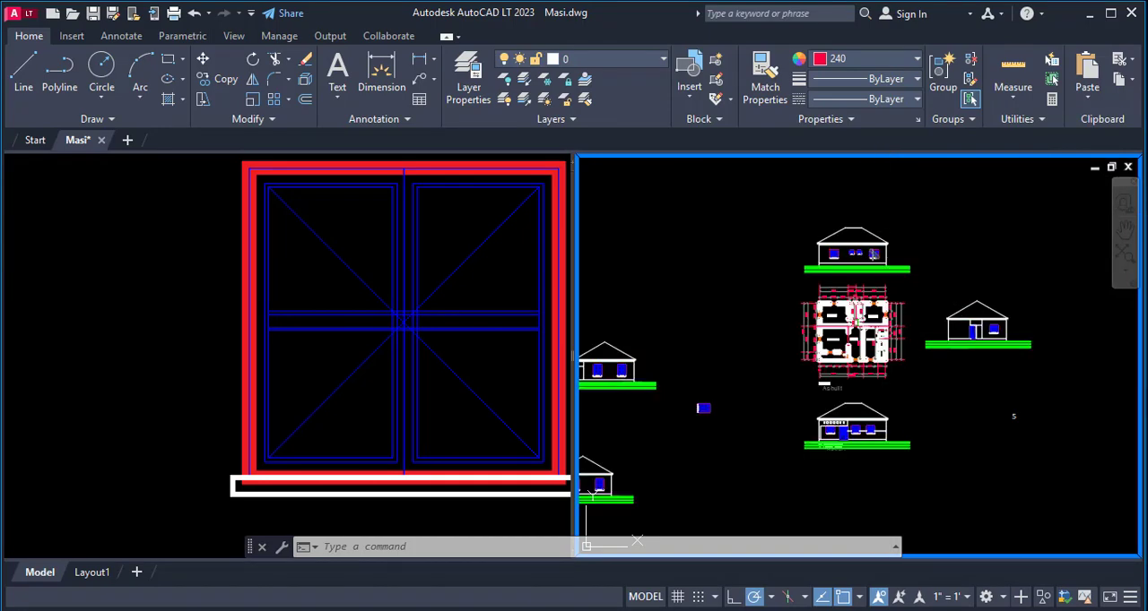